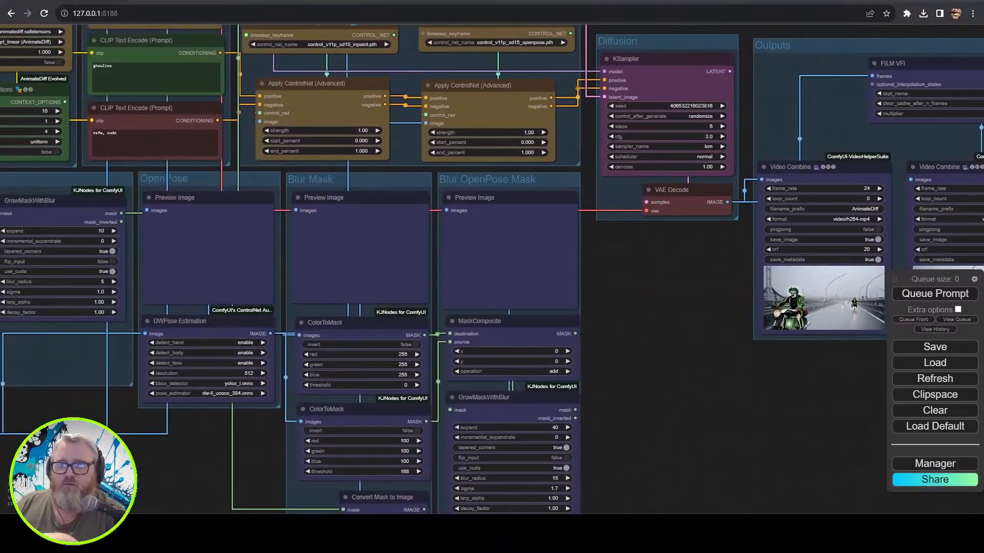
- Examine the generated video preview in the second Video Combine node of the Outputs group
drag(851, 365, 522, 263)
scroll(522, 264, up, 12)
drag(673, 232, 471, 481)
scroll(689, 479, up, 5)
drag(696, 443, 429, 540)
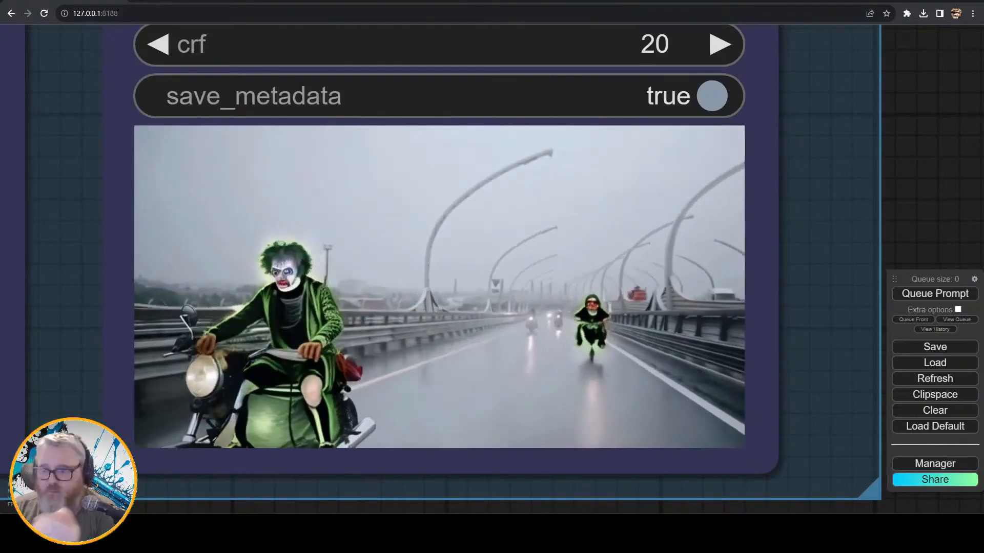
scroll(401, 453, down, 5)
scroll(403, 454, down, 5)
drag(346, 490, 570, 538)
scroll(234, 409, down, 5)
drag(178, 386, 673, 352)
scroll(620, 276, down, 8)
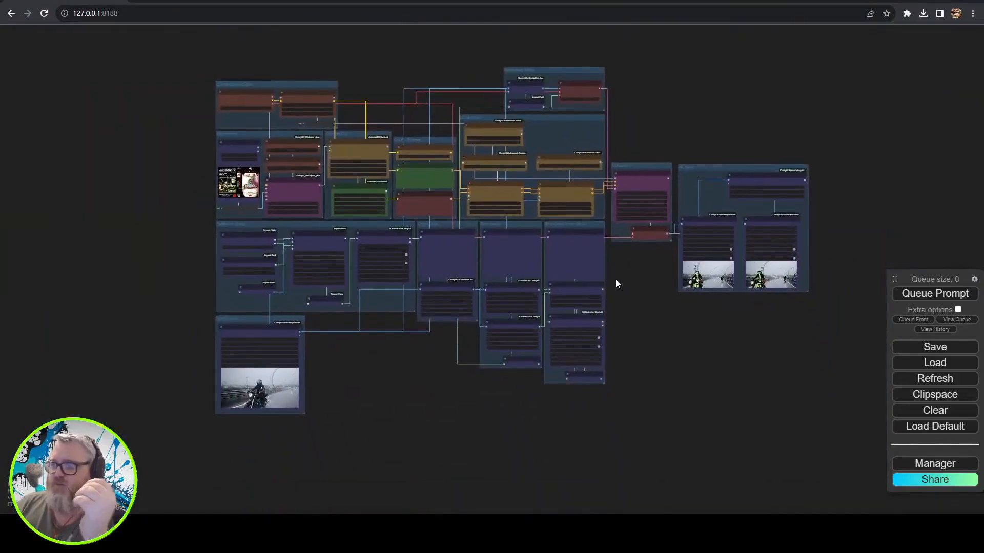
- Look over the workflow's node groups, from Checkpoint/LoRAs, IPAdapters and AnimateDiff through the masks and ControlNet to Outputs
scroll(616, 279, up, 2)
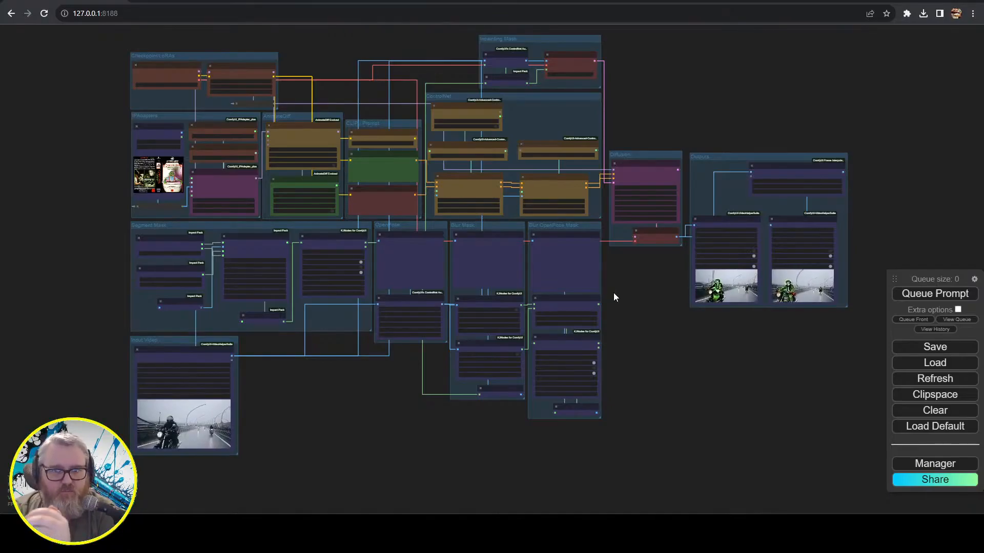
scroll(687, 383, up, 7)
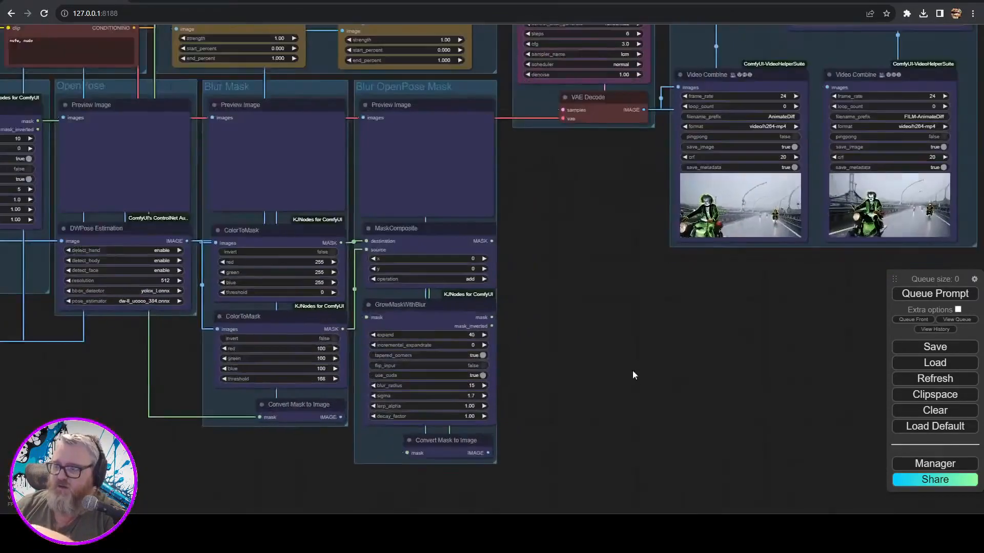
scroll(628, 368, down, 4)
scroll(542, 317, up, 7)
scroll(784, 358, down, 8)
scroll(687, 148, up, 3)
drag(639, 194, 451, 11)
scroll(392, 83, down, 6)
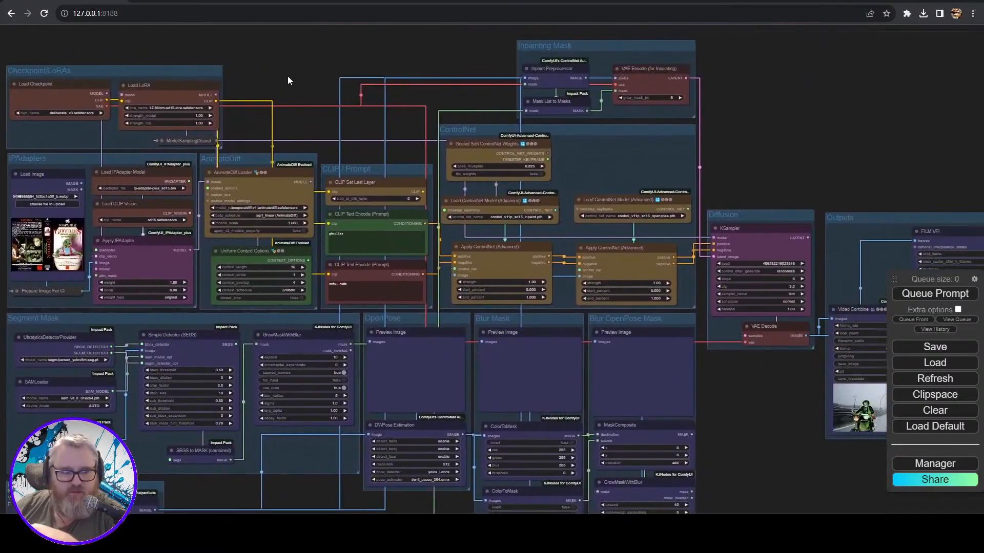
scroll(488, 283, down, 3)
scroll(492, 305, up, 6)
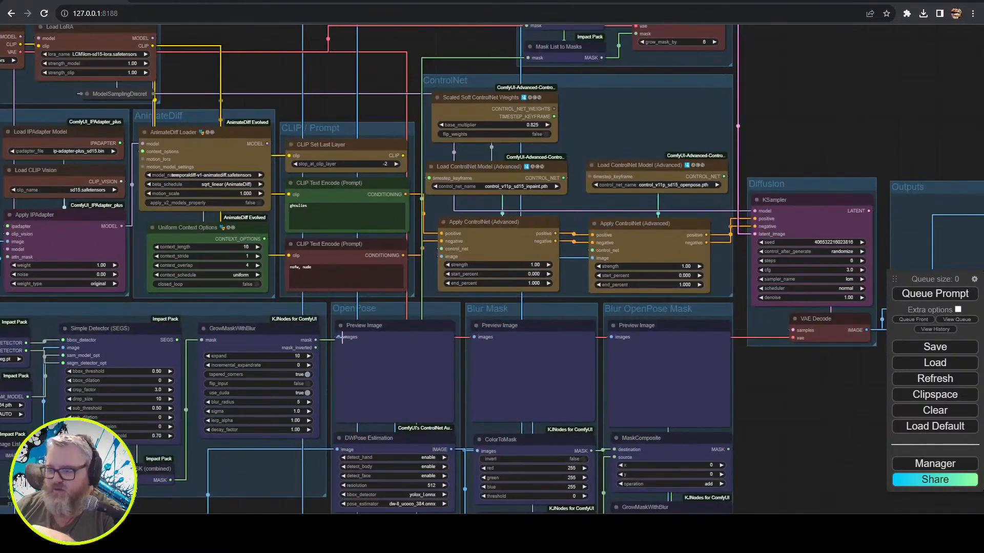
scroll(368, 377, down, 2)
drag(265, 480, 338, 413)
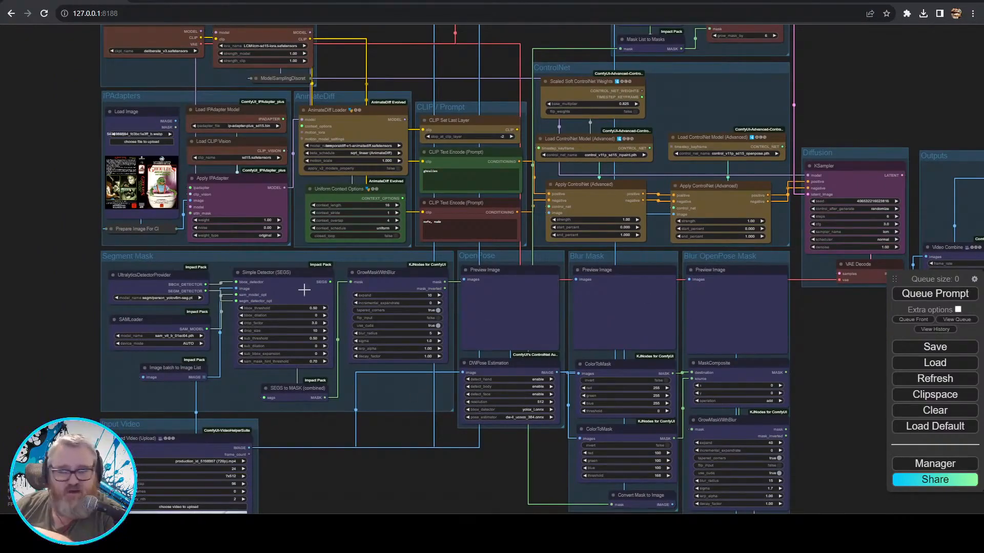
right_click(35, 279)
click(61, 322)
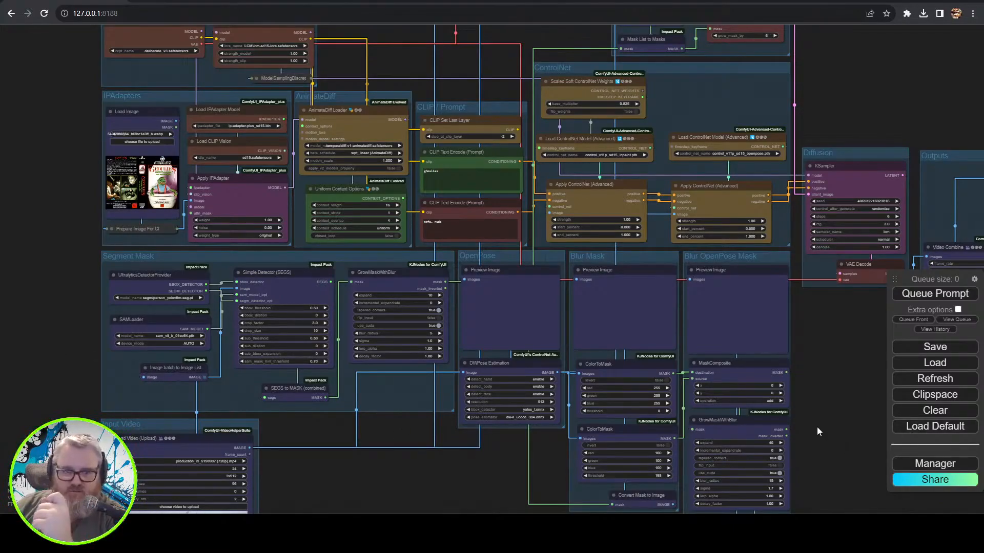
scroll(392, 438, down, 5)
scroll(392, 439, up, 6)
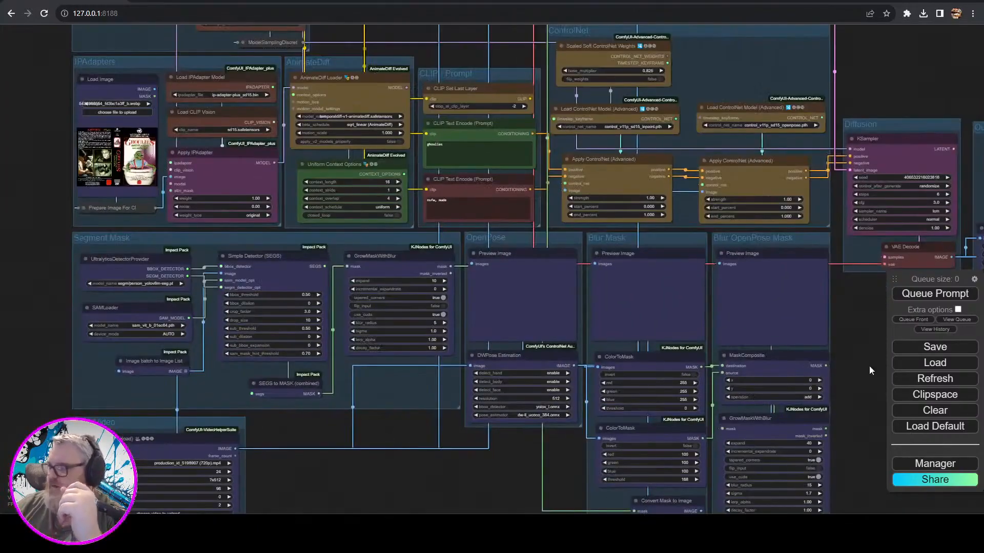
- Load the saved workflow file workflow (6).json from the Downloads folder
click(933, 362)
click(62, 139)
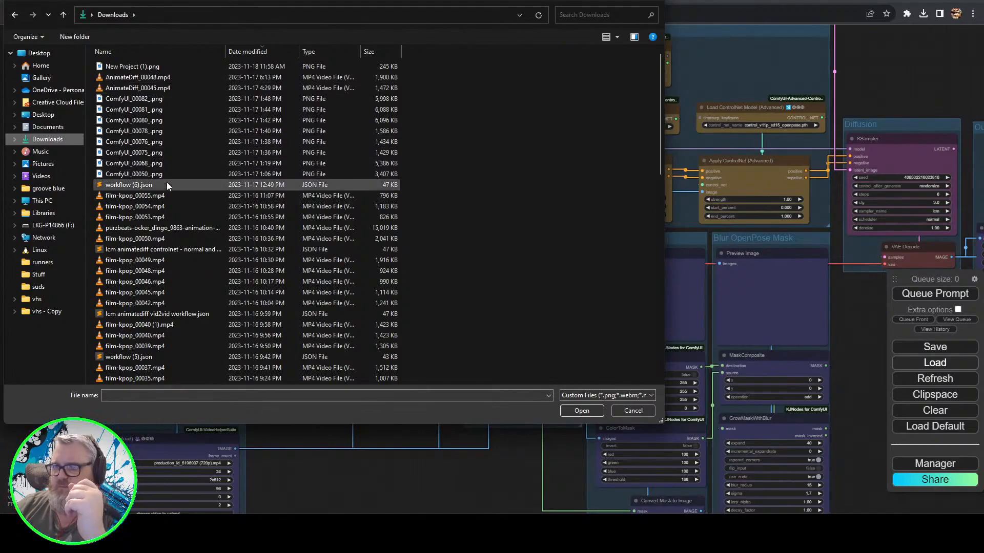
double_click(139, 185)
- Look over the whole loaded workflow, from the source video and reference images to the output videos
drag(396, 311, 183, 136)
scroll(204, 169, down, 5)
scroll(355, 275, up, 6)
scroll(349, 290, up, 1)
drag(375, 77, 346, 256)
scroll(345, 256, down, 4)
drag(477, 141, 208, 385)
drag(285, 136, 231, 109)
scroll(174, 175, down, 3)
drag(165, 294, 336, 191)
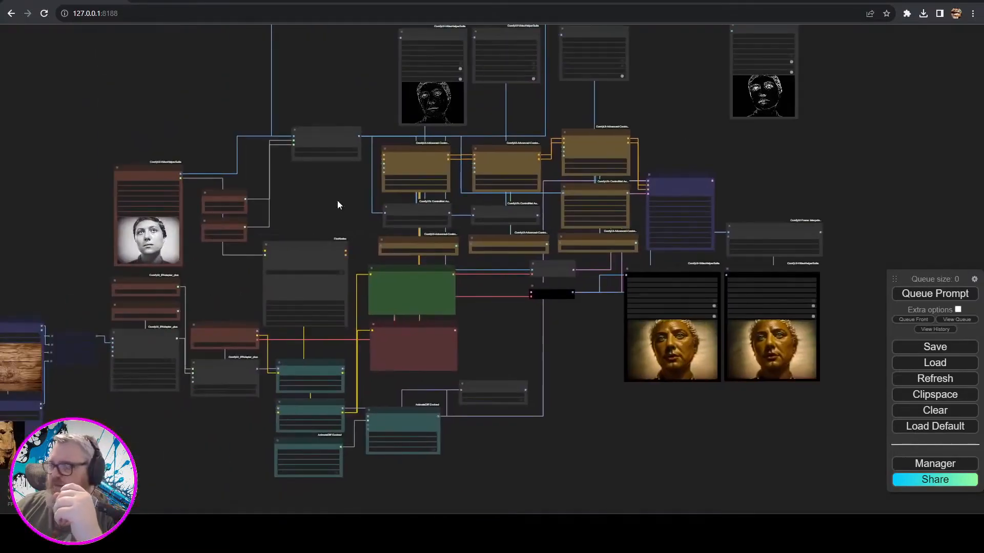
- Examine the reference images with the IPAdapter, checkpoint, LoRA, prompt and AnimateDiff nodes they lead to
scroll(299, 245, up, 5)
drag(295, 243, 321, 96)
drag(225, 384, 446, 331)
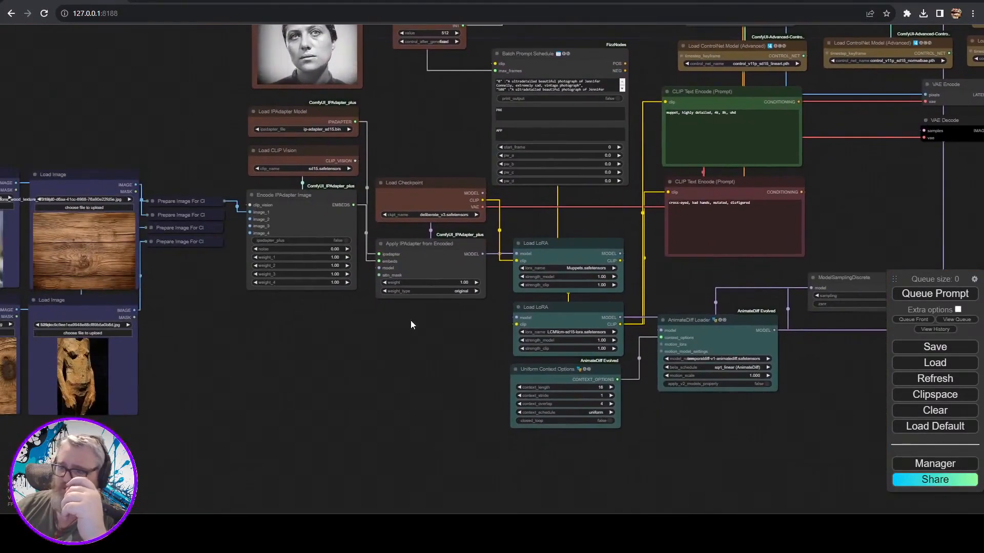
drag(302, 327, 552, 351)
drag(418, 315, 230, 297)
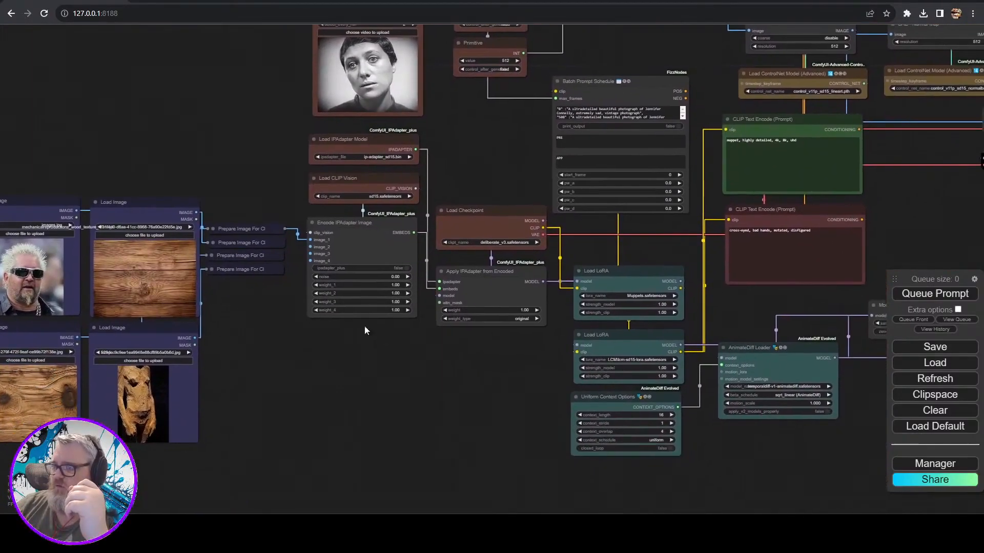
drag(423, 340, 655, 339)
drag(772, 331, 324, 399)
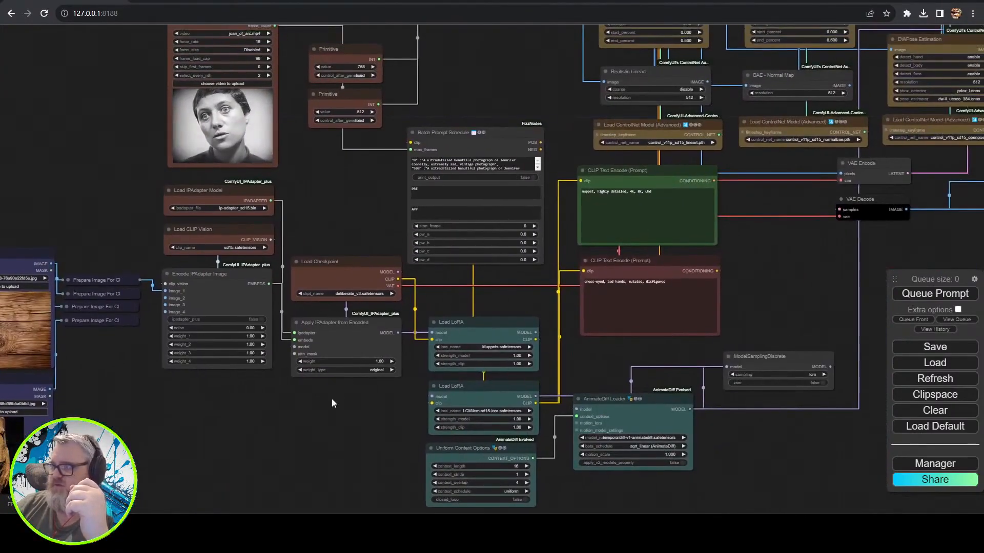
- Examine the path through the ControlNet chain and KSampler to the two output Video Combine previews
drag(338, 204, 304, 365)
drag(484, 231, 176, 436)
drag(781, 386, 500, 120)
drag(709, 339, 700, 263)
scroll(605, 439, up, 7)
drag(426, 387, 666, 448)
scroll(563, 419, down, 7)
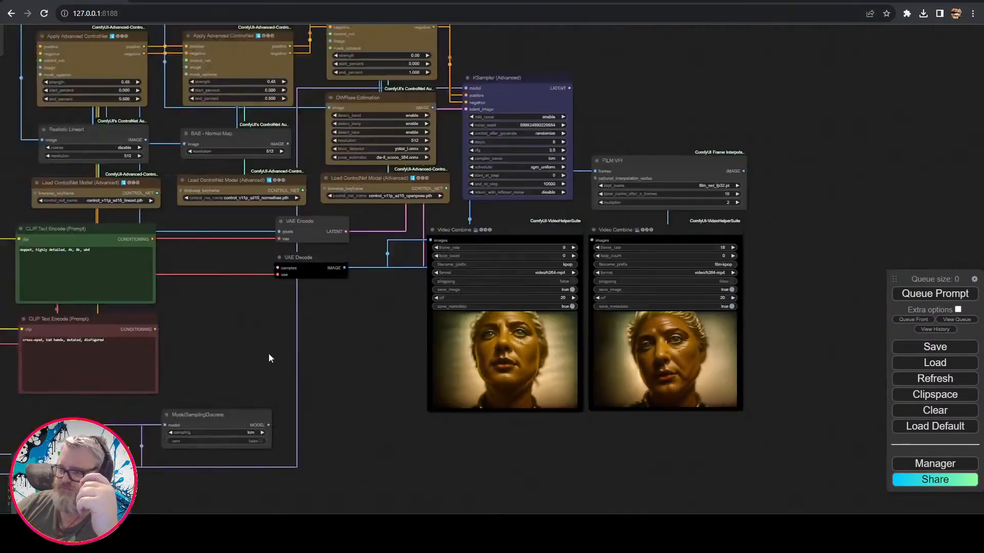
- Examine the Load Video node's settings and its joan_of_arc.mp4 source preview up close
drag(216, 328, 769, 420)
scroll(478, 416, up, 4)
scroll(615, 443, down, 7)
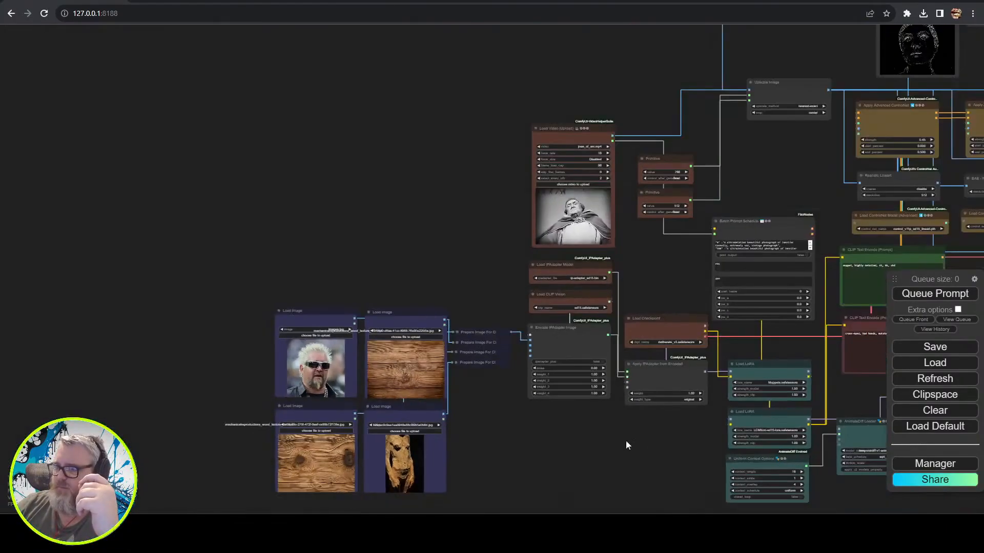
drag(618, 442, 352, 524)
scroll(395, 368, up, 11)
drag(155, 185, 383, 390)
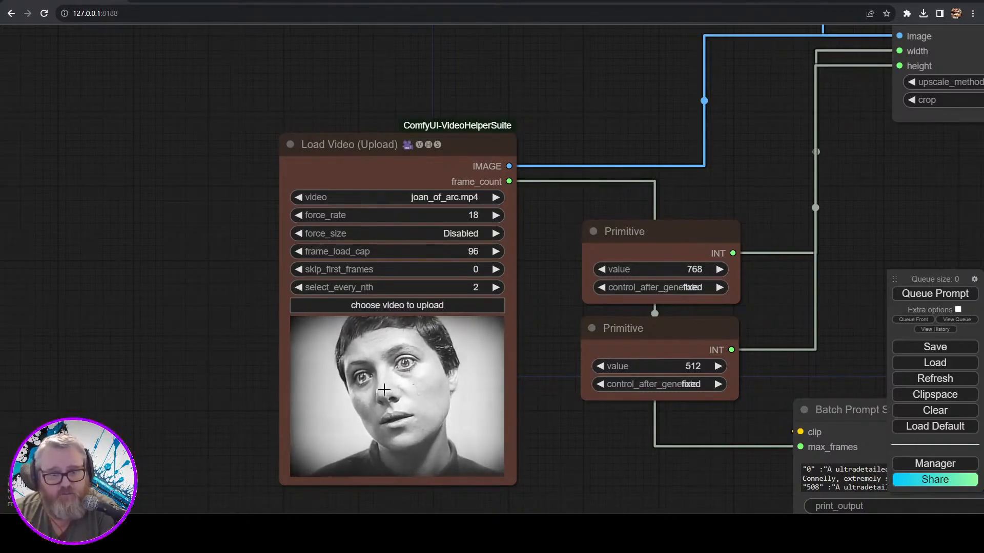
drag(230, 322, 146, 226)
drag(445, 283, 463, 324)
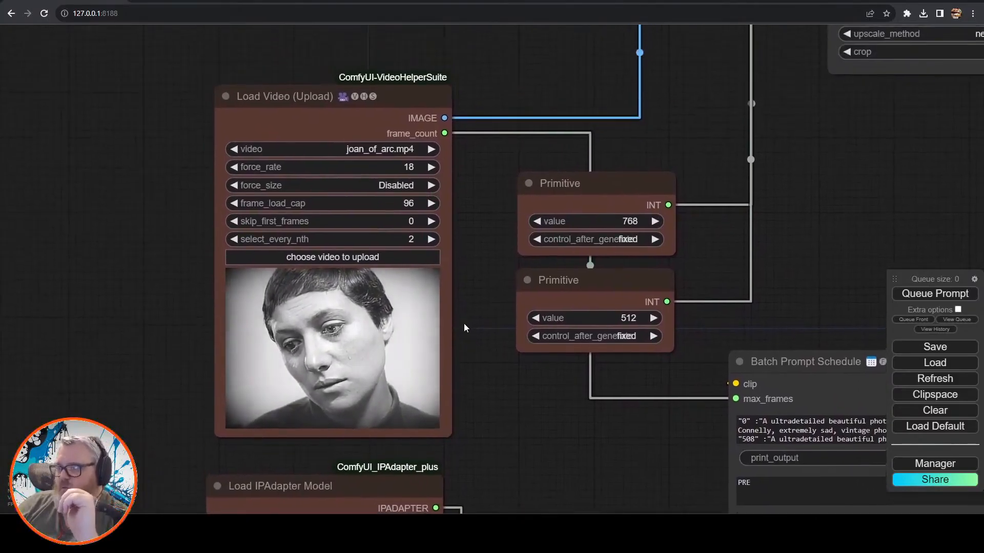
scroll(466, 410, up, 8)
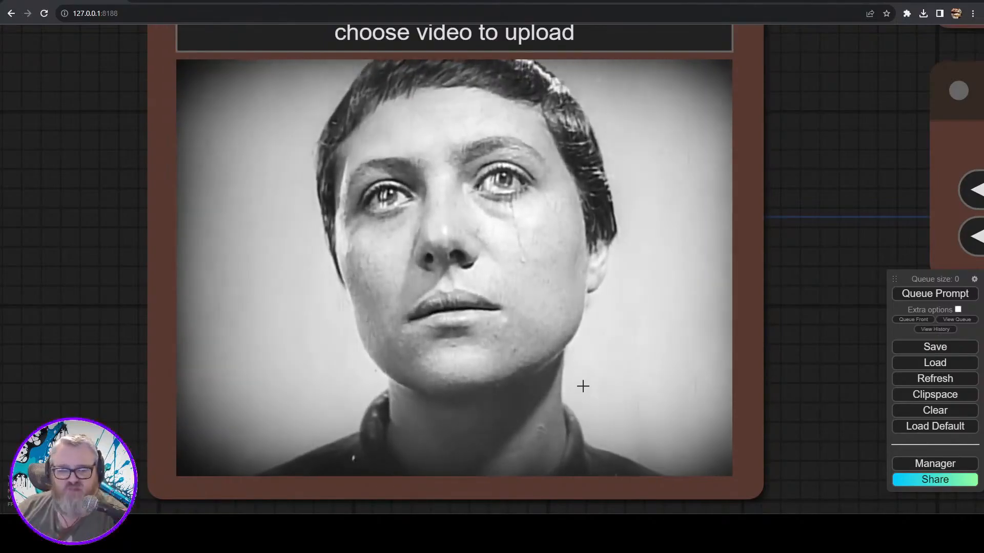
scroll(585, 385, down, 5)
scroll(635, 434, down, 3)
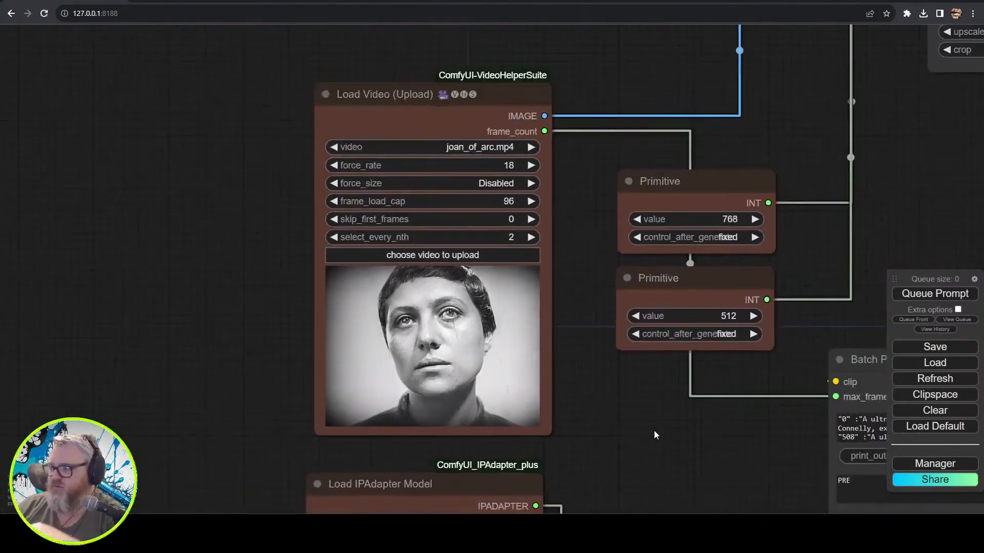
- Follow the upscaled image into the ControlNet nodes, highlighting the Realistic Lineart, BAE - Normal Map and DWPose Estimation links
scroll(315, 346, down, 3)
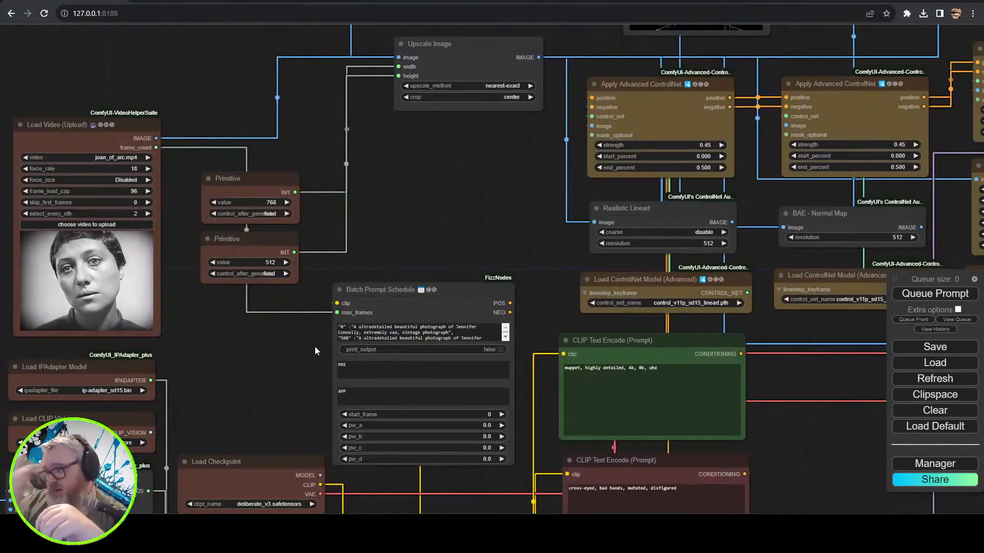
drag(464, 172, 397, 386)
click(406, 268)
drag(412, 116, 18, 14)
click(264, 232)
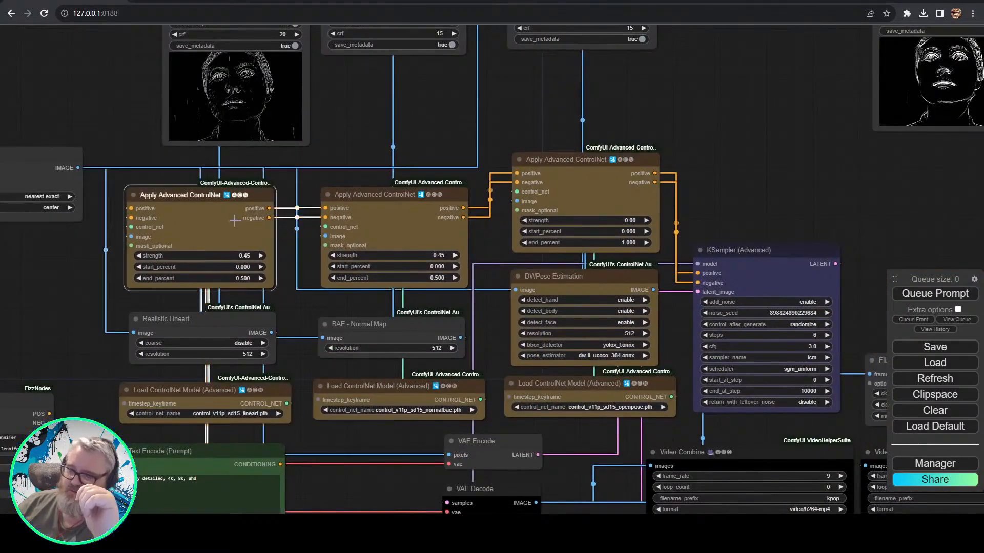
click(199, 321)
drag(41, 307, 162, 431)
drag(197, 213, 178, 110)
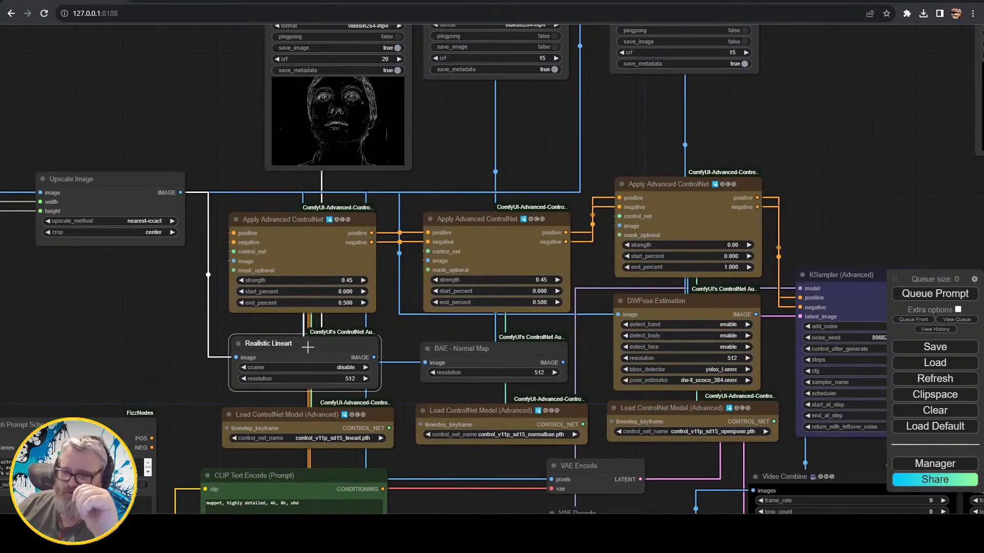
click(487, 351)
click(668, 303)
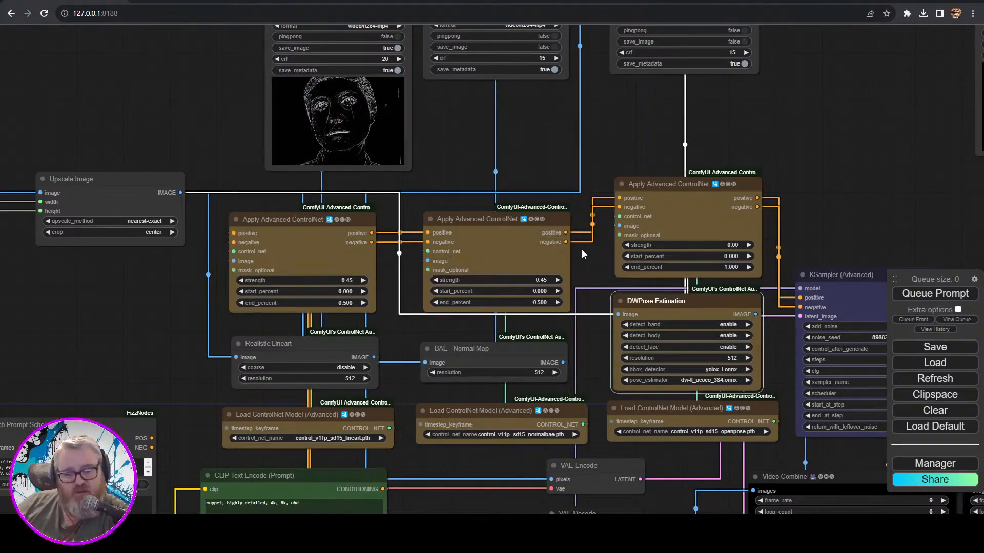
scroll(533, 200, down, 1)
drag(707, 152, 839, 208)
drag(617, 207, 454, 163)
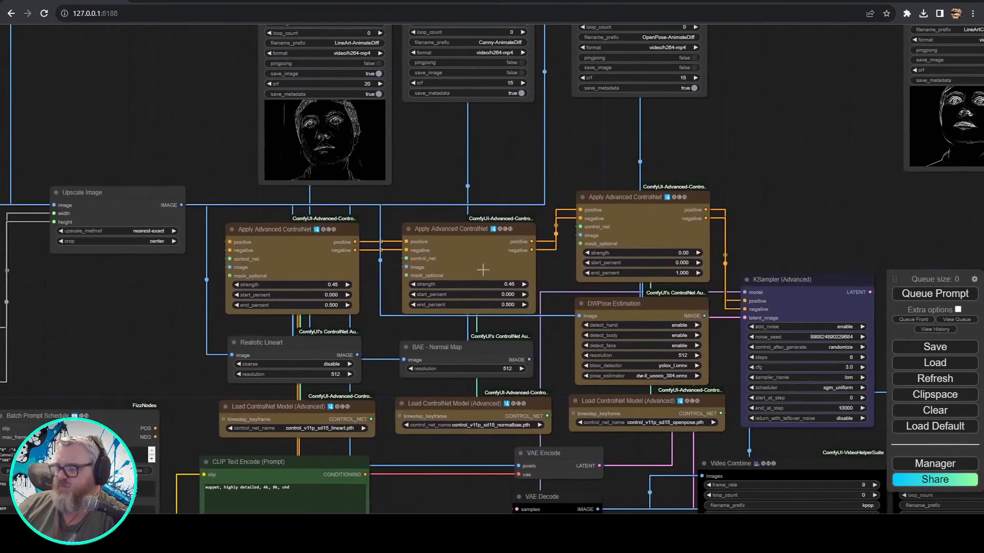
- Inspect each ControlNet branch by highlighting its preprocessor, Load ControlNet Model node and Apply Advanced ControlNet node
scroll(502, 339, up, 4)
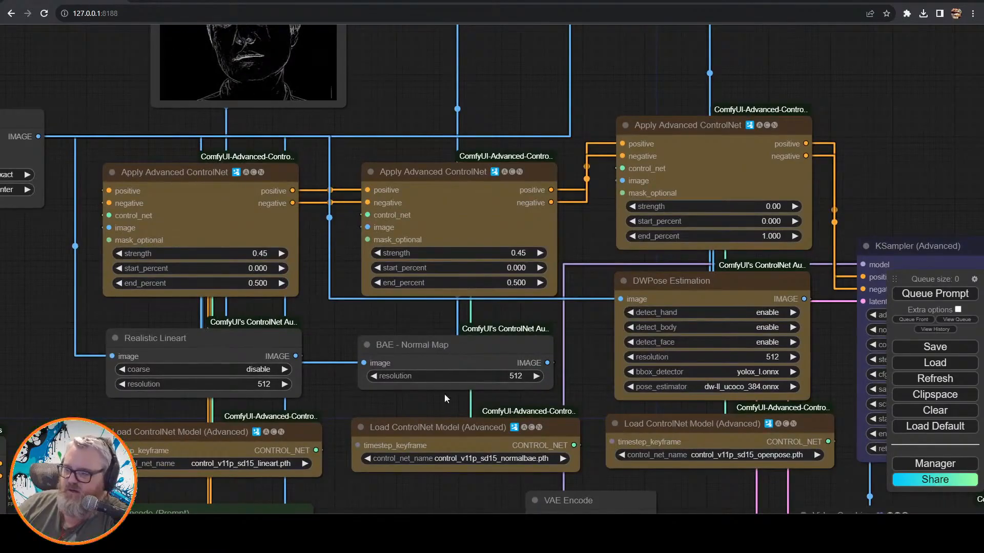
click(212, 348)
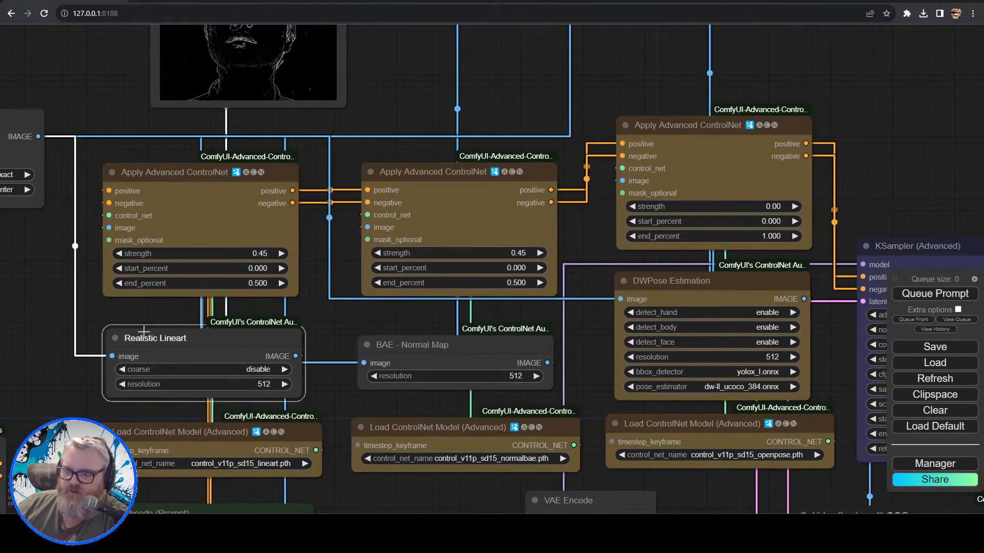
click(451, 349)
click(669, 283)
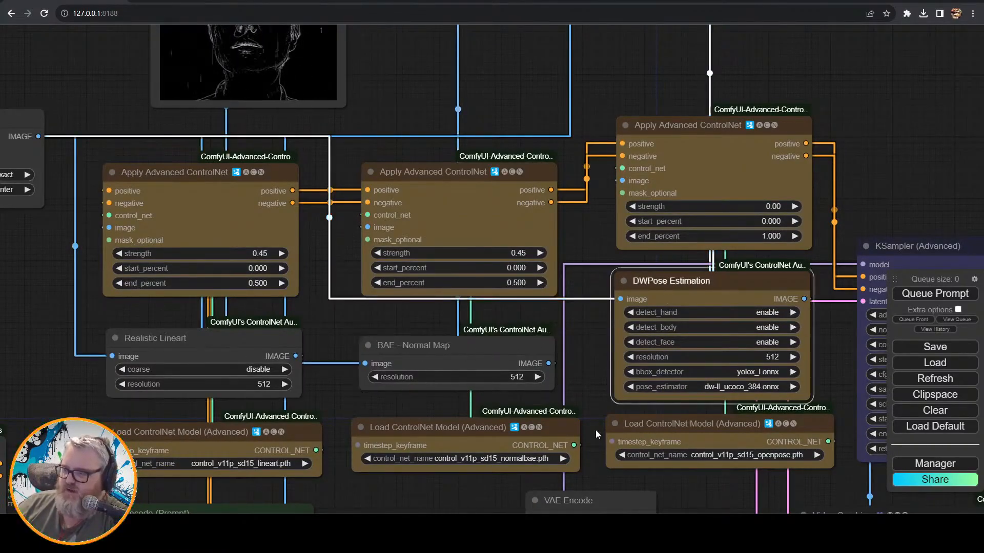
click(634, 425)
click(458, 435)
click(285, 426)
click(224, 177)
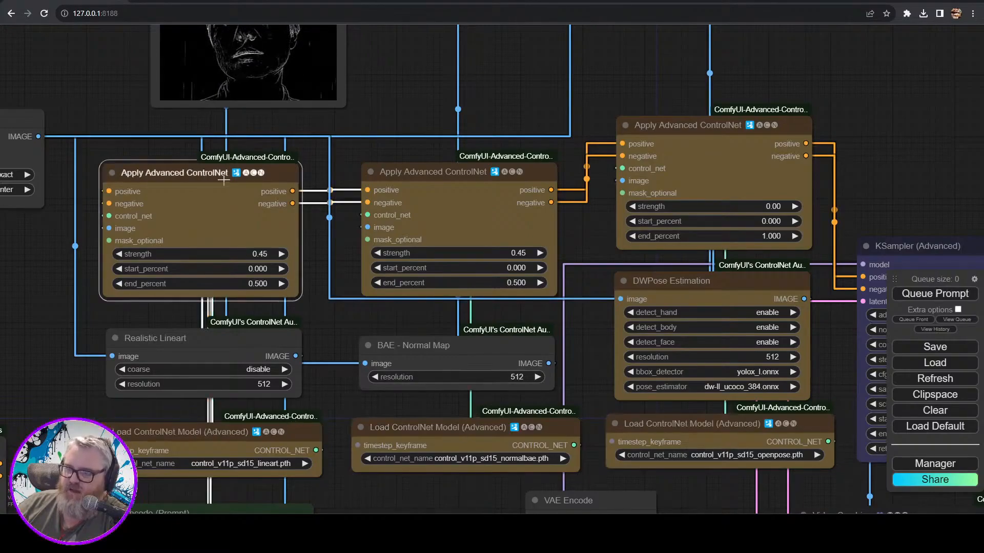
click(498, 182)
click(693, 192)
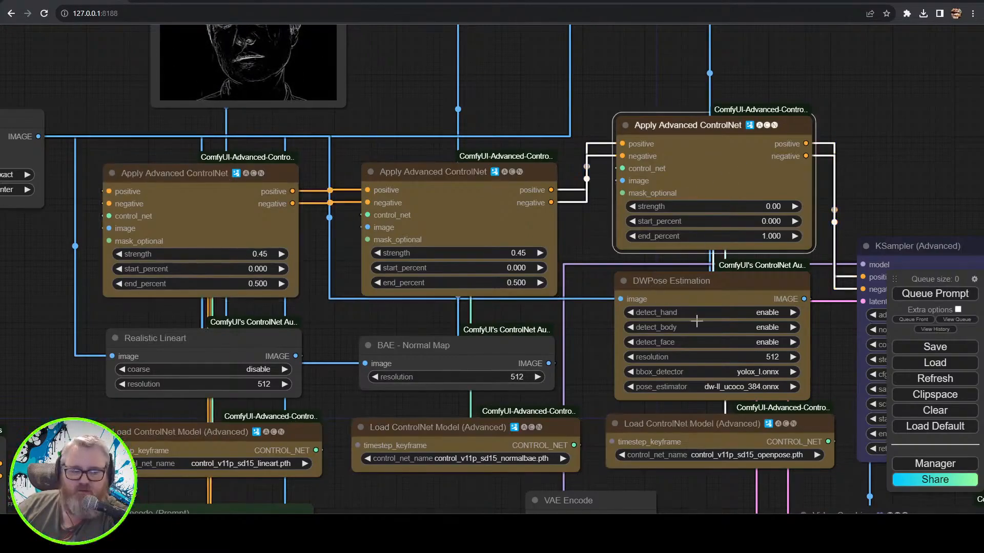
mouse_move(536, 130)
mouse_down()
mouse_move(541, 167)
mouse_move(537, 127)
mouse_up()
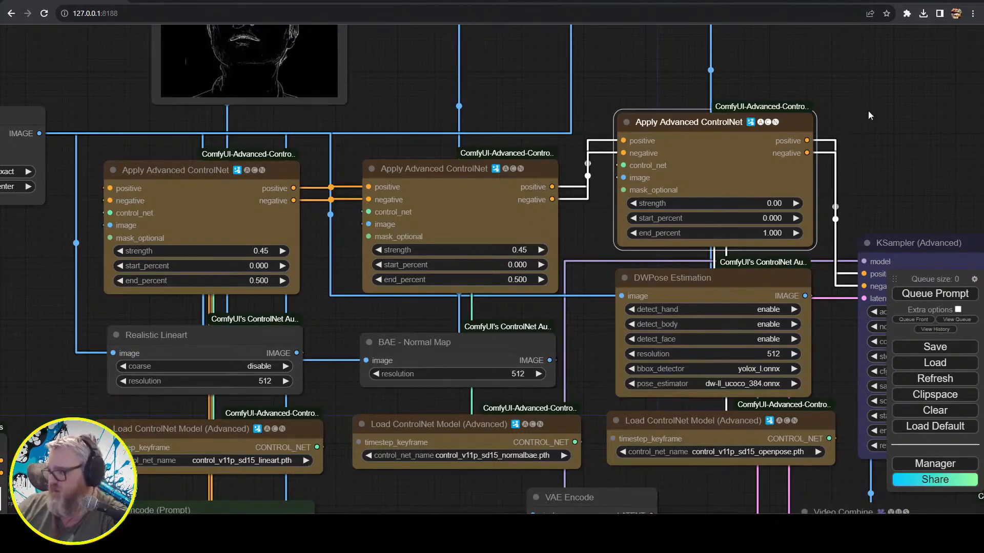
- Examine the ControlNet preview videos, then the connections of the VAE Encode and VAE Decode nodes
scroll(730, 267, down, 5)
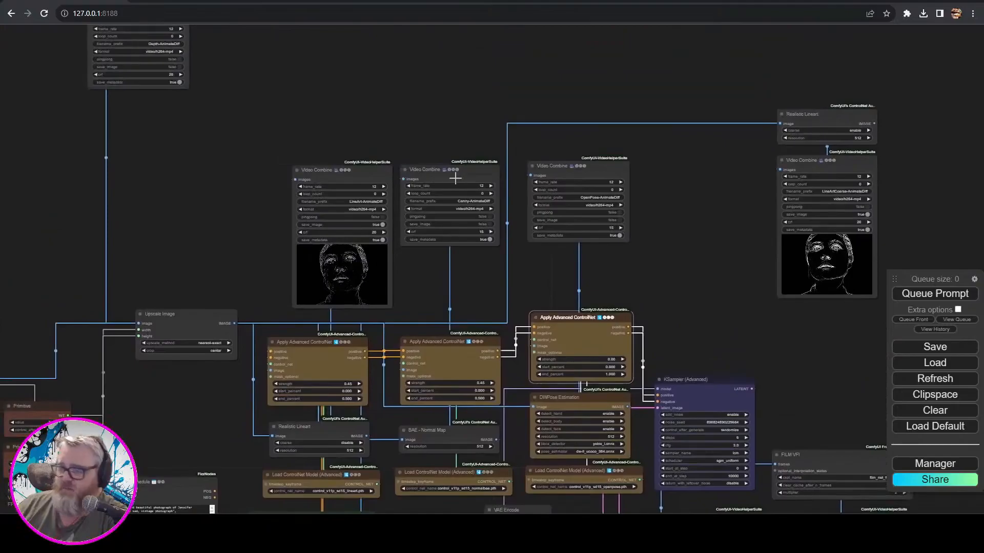
click(789, 230)
click(657, 271)
drag(658, 271, 540, 35)
scroll(571, 145, up, 5)
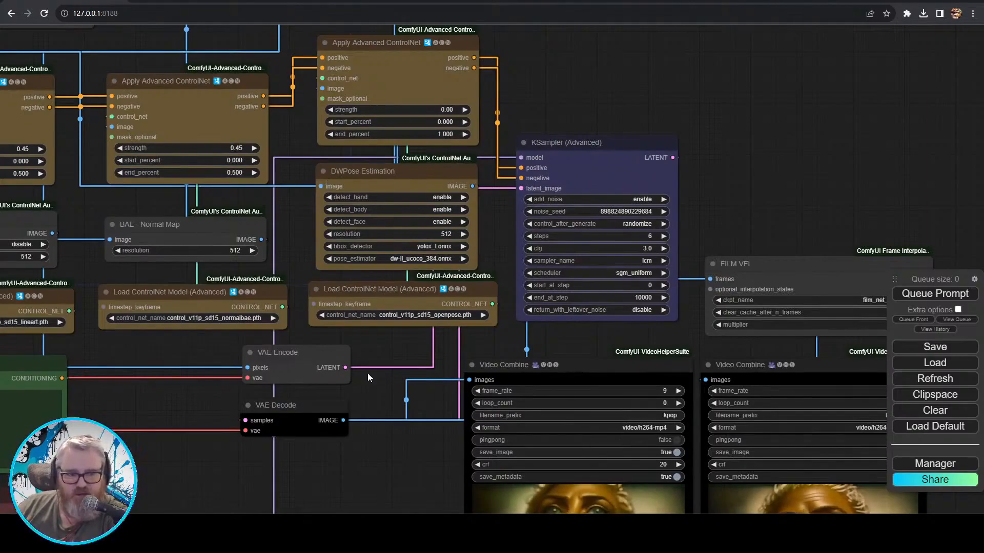
drag(390, 466, 585, 367)
scroll(495, 353, up, 7)
drag(495, 353, 603, 492)
scroll(549, 454, down, 7)
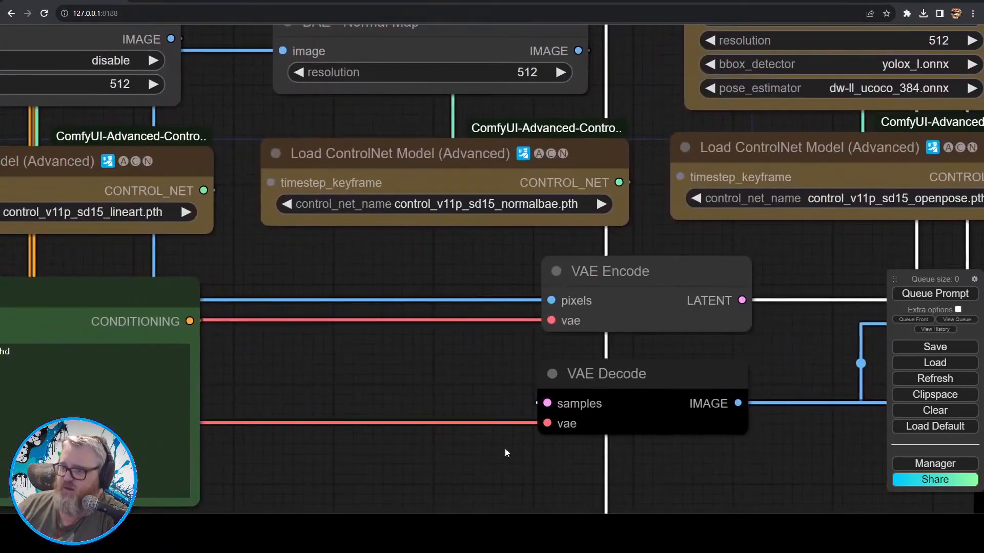
scroll(470, 438, up, 3)
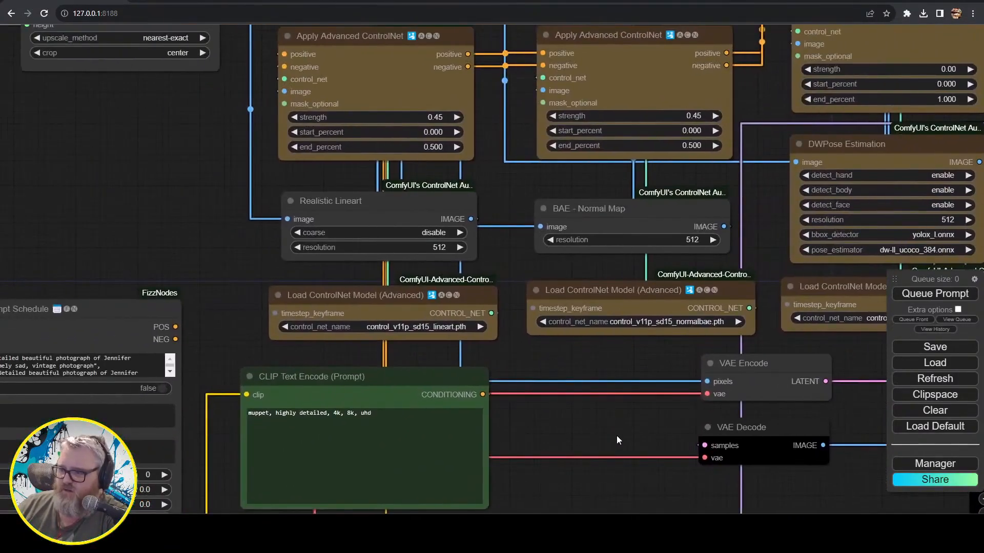
- Examine the VAE Encode node up close, then the Load Video node's source preview and frame settings
scroll(617, 435, down, 4)
scroll(597, 466, down, 1)
scroll(616, 457, up, 15)
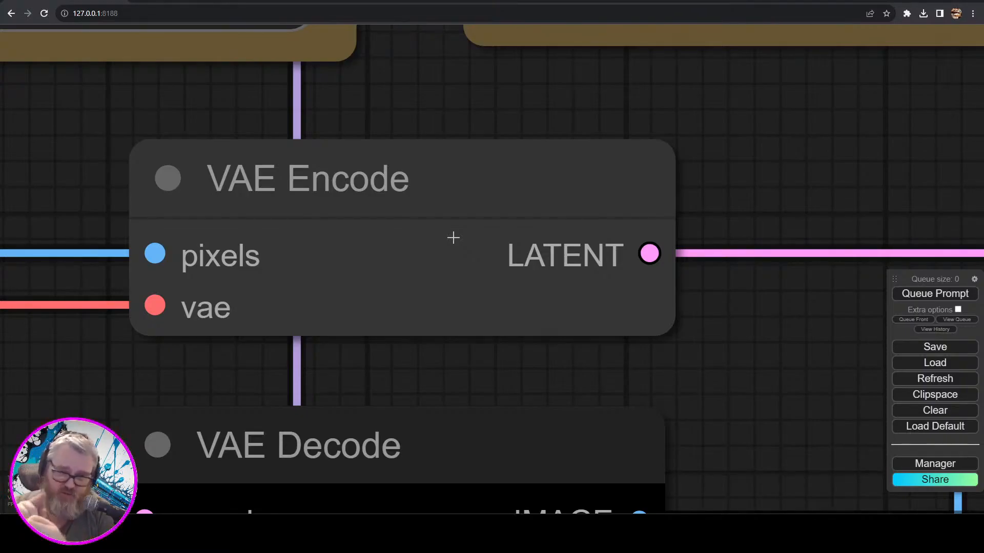
scroll(384, 136, down, 18)
drag(245, 204, 871, 290)
drag(556, 214, 759, 287)
scroll(300, 324, up, 11)
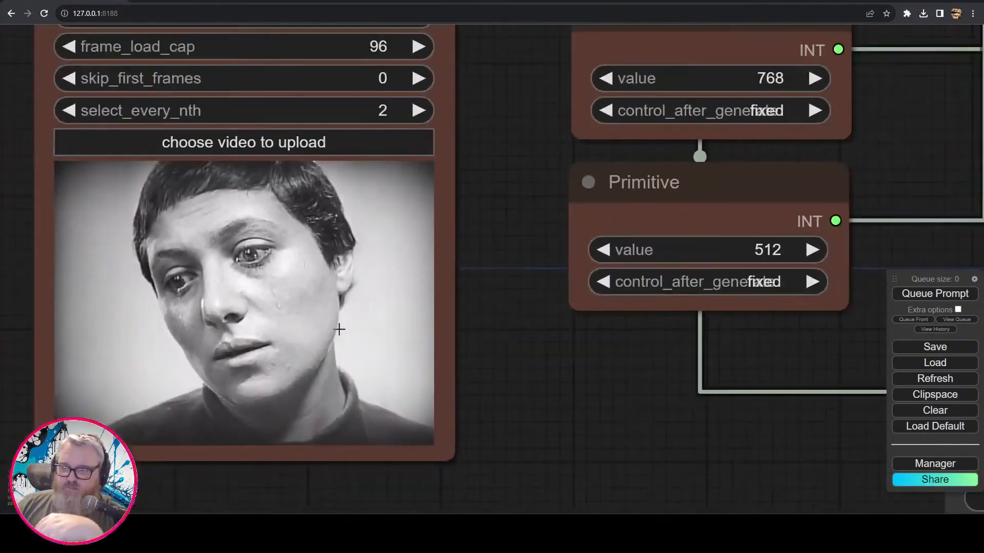
- Follow the Load Video frame_count link to the Batch Prompt Schedule node, then look over the CLIP Text Encode and ControlNet nodes
scroll(364, 318, down, 4)
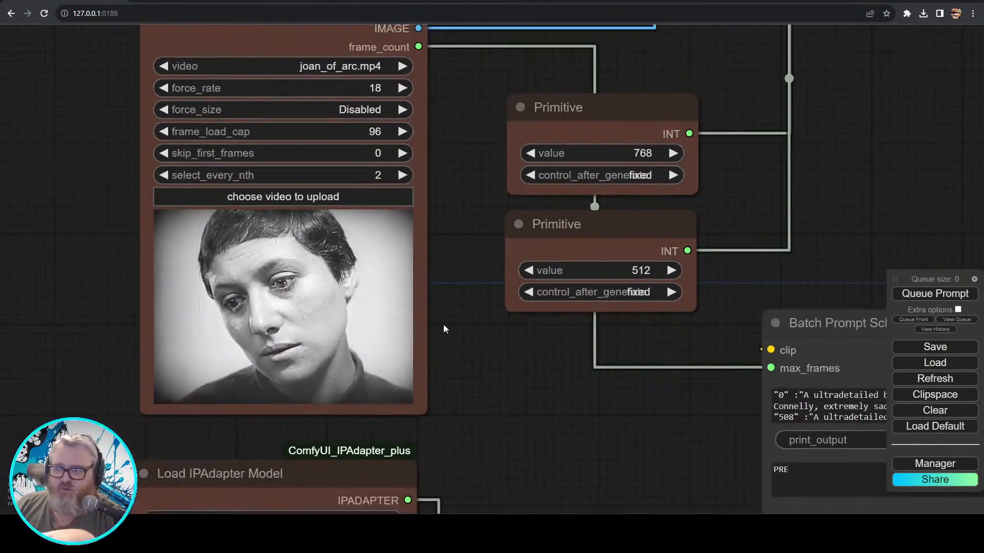
drag(534, 373, 170, 296)
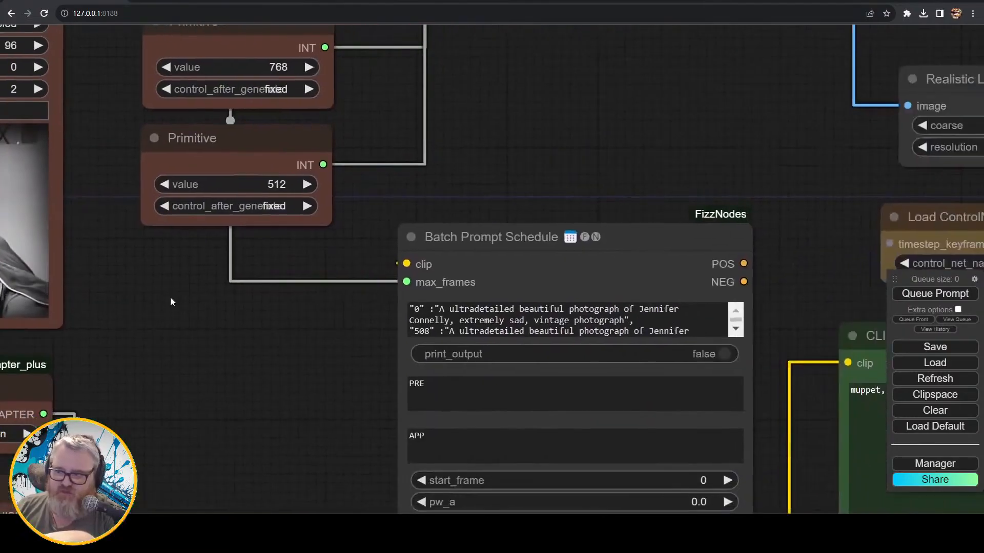
scroll(299, 343, down, 5)
drag(299, 342, 177, 339)
drag(767, 357, 725, 378)
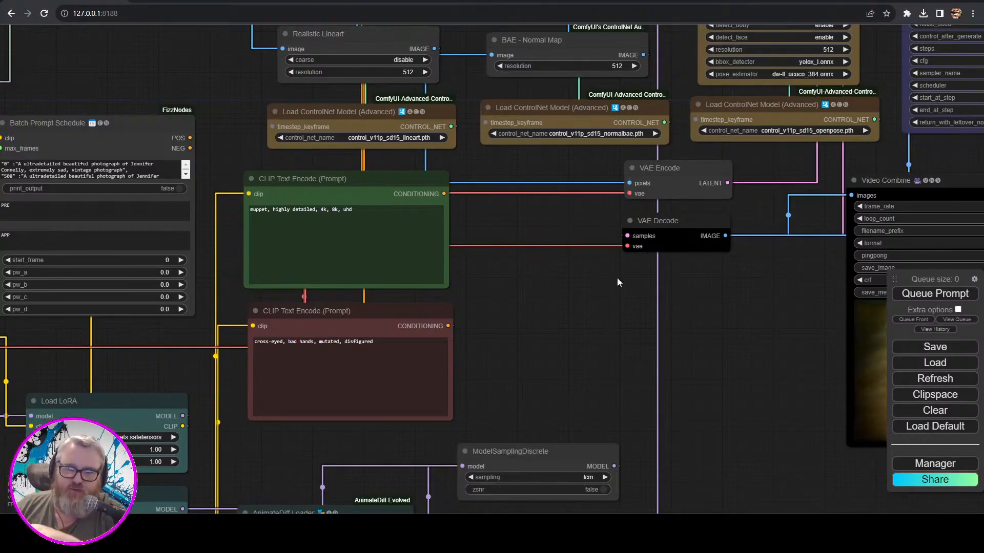
drag(646, 260, 383, 484)
drag(274, 389, 376, 415)
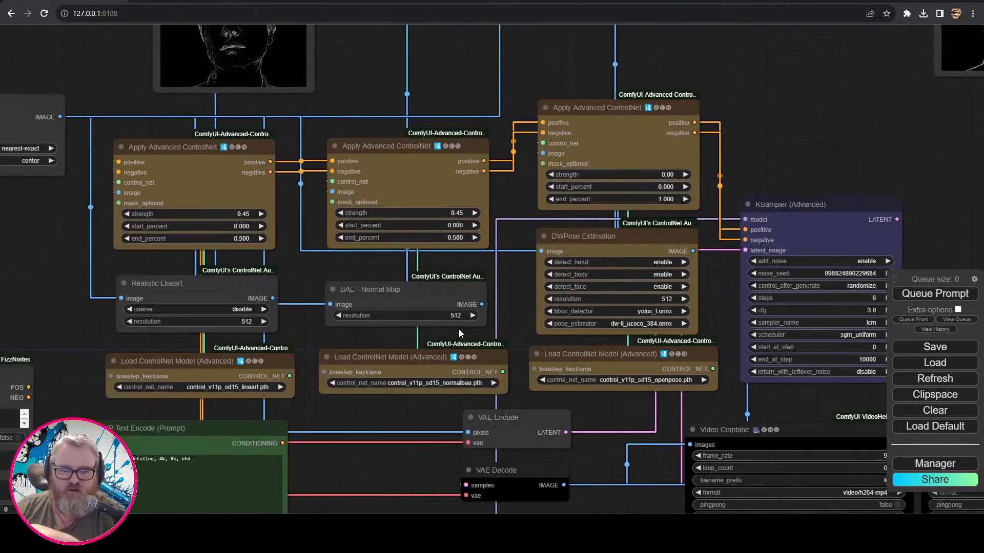
- Examine the AnimateDiff Loader node's settings and the model links running between it and ModelSamplingDiscrete
drag(341, 487, 640, 142)
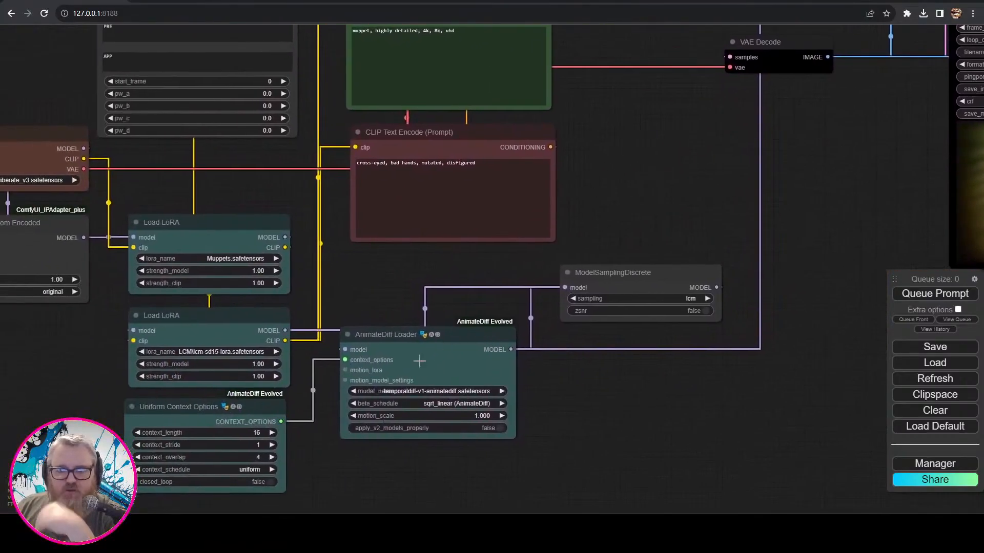
scroll(399, 377, up, 4)
scroll(373, 356, down, 3)
drag(591, 390, 613, 351)
scroll(512, 349, up, 4)
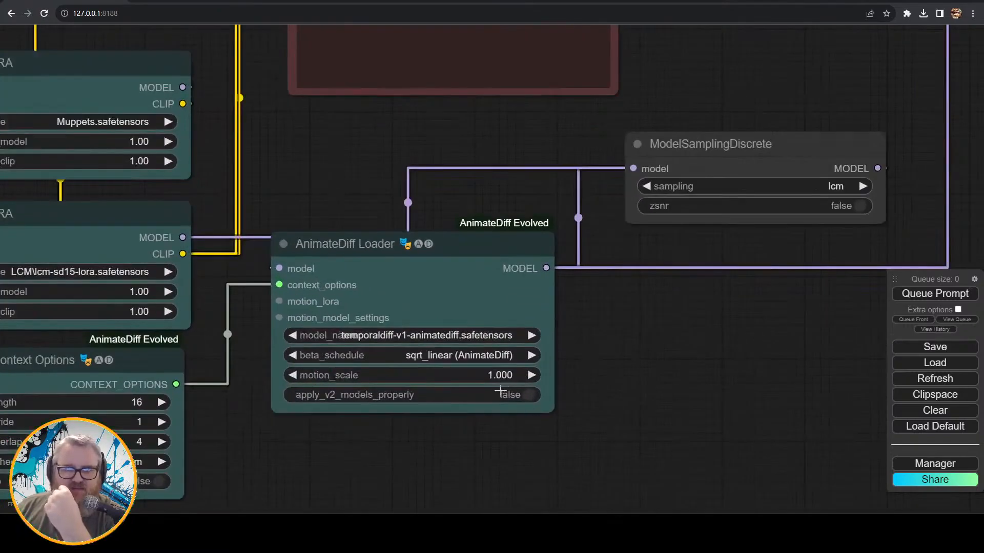
scroll(508, 392, down, 3)
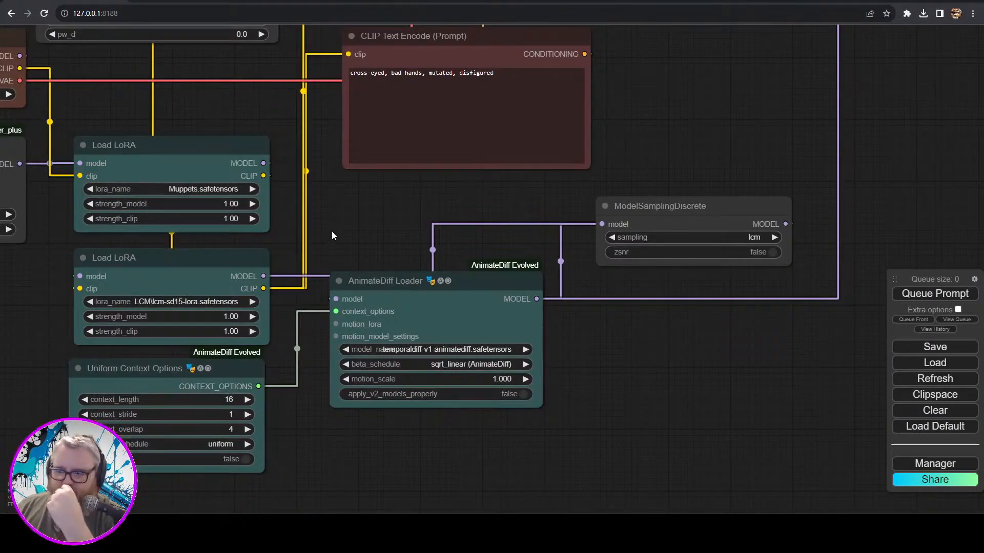
- Highlight the connections of the Muppets.safetensors and lcm-sd15-lora.safetensors Load LoRA nodes and inspect their inputs and outputs
scroll(454, 223, up, 2)
click(203, 280)
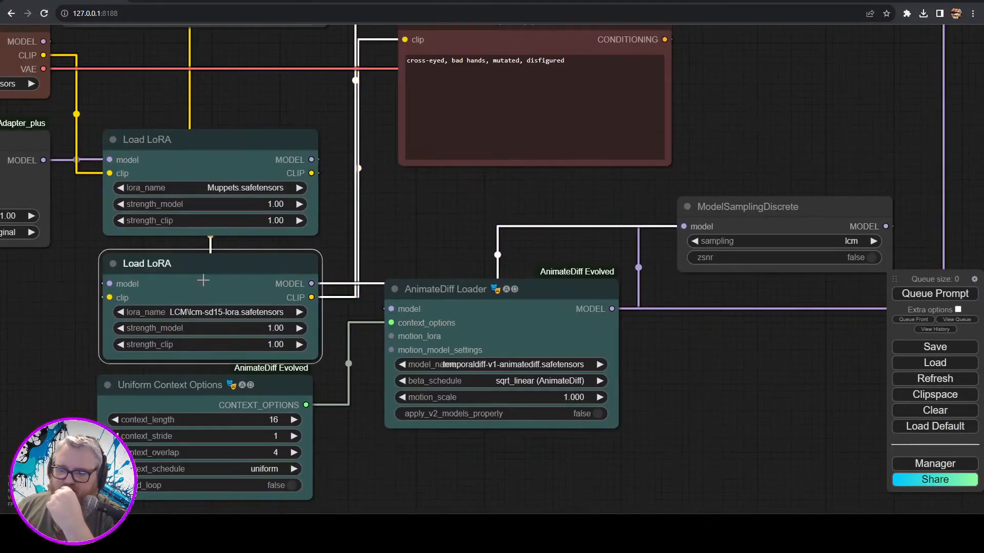
drag(204, 280, 207, 275)
drag(350, 234, 567, 329)
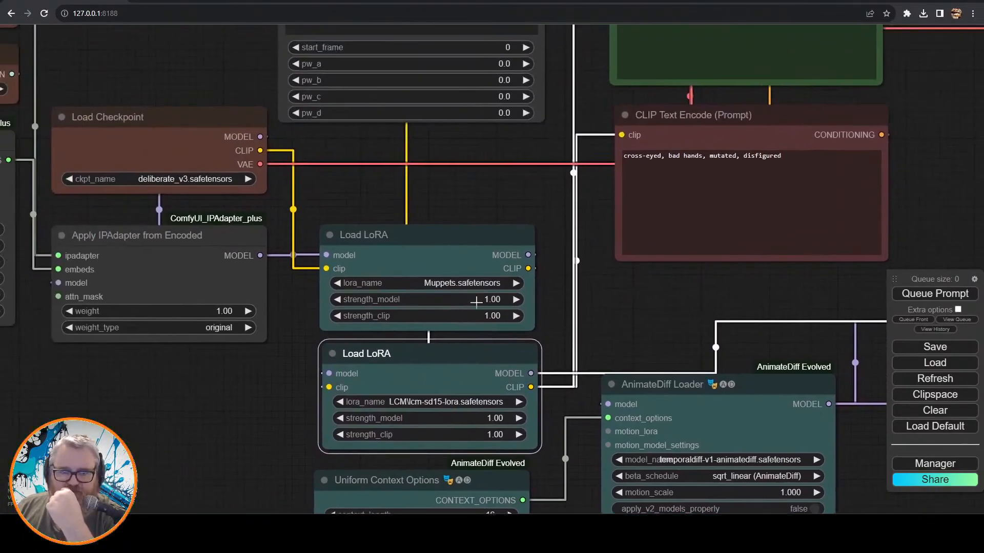
click(432, 258)
scroll(432, 258, down, 2)
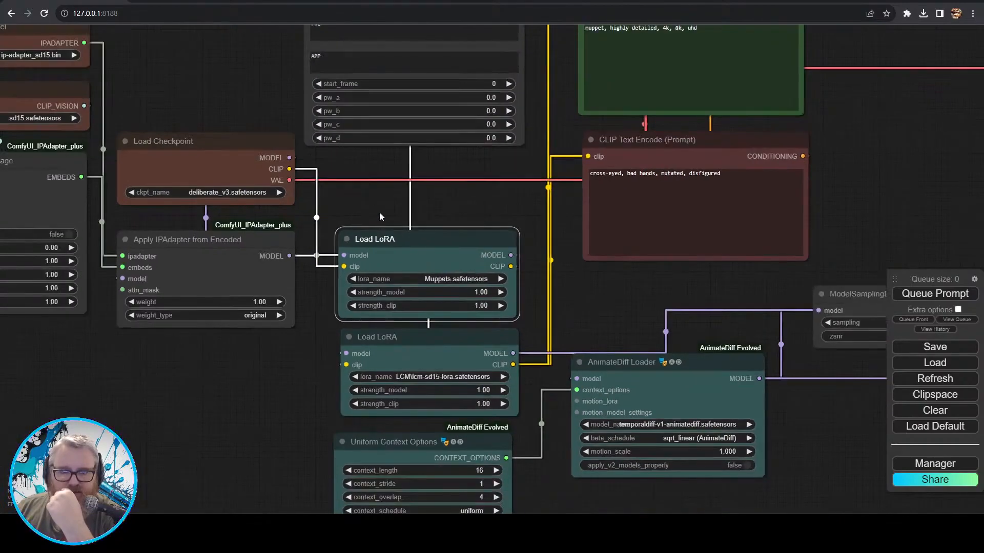
drag(624, 316, 631, 445)
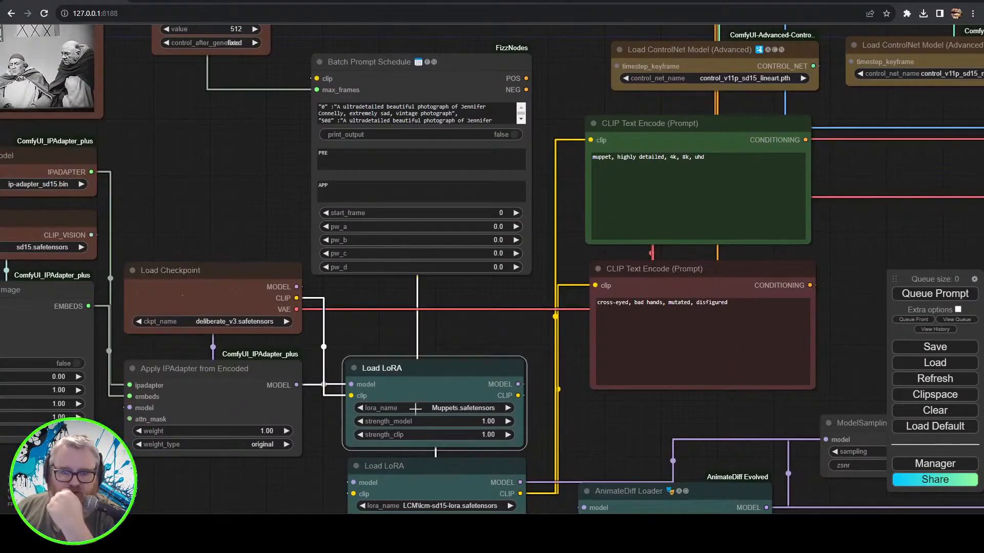
click(404, 481)
drag(318, 505, 228, 409)
scroll(277, 392, up, 6)
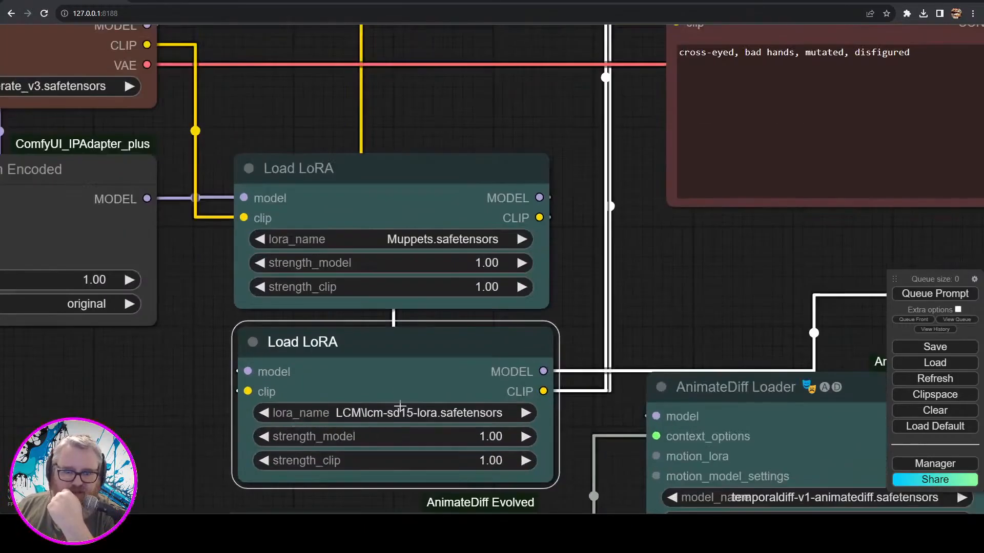
- Highlight the ModelSamplingDiscrete node's links and follow the model path up to the KSampler (Advanced) node
drag(760, 305, 379, 246)
click(487, 224)
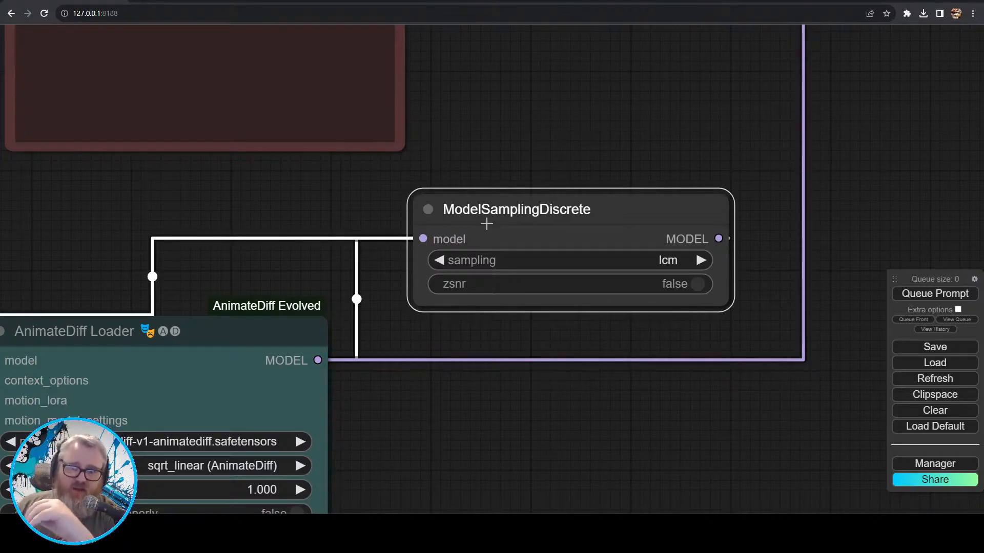
scroll(463, 348, down, 6)
drag(546, 235, 435, 490)
drag(438, 392, 368, 537)
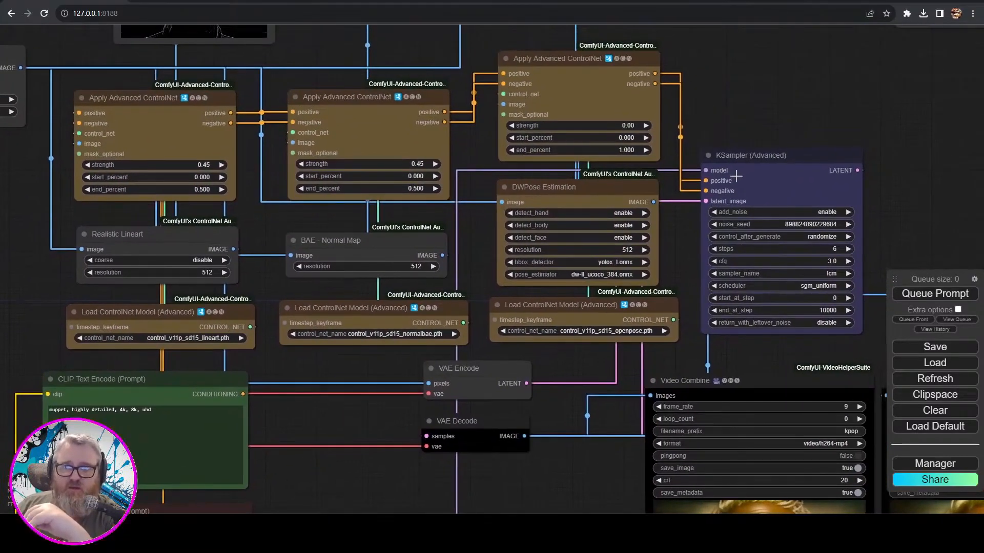
- Trace the model link between the AnimateDiff Loader and KSampler (Advanced) nodes and examine the sampler's settings
drag(373, 473, 755, 82)
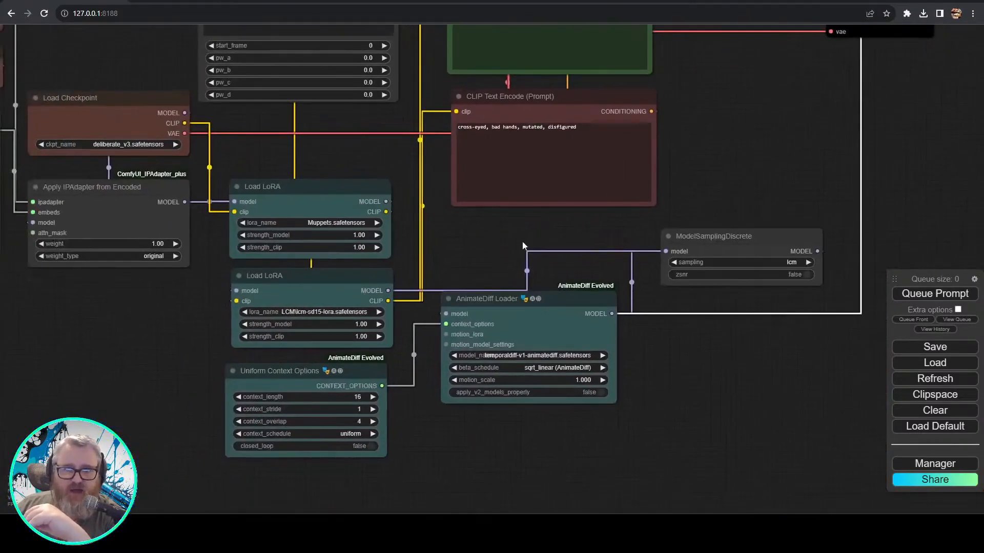
scroll(474, 266, up, 2)
drag(397, 244, 183, 201)
drag(623, 164, 584, 154)
click(334, 270)
drag(471, 299, 127, 430)
drag(479, 173, 365, 550)
drag(548, 241, 363, 432)
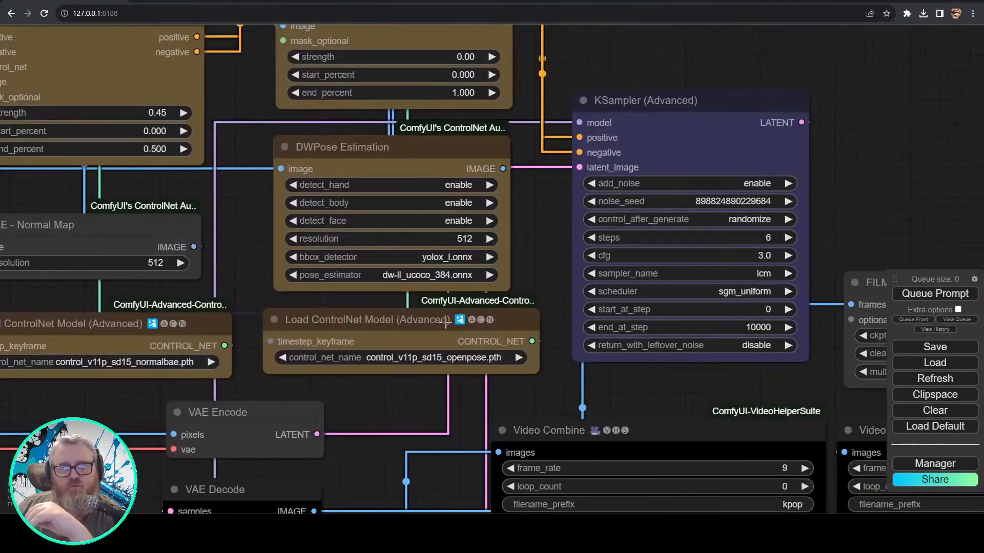
click(642, 141)
drag(410, 473, 452, 373)
scroll(452, 374, down, 5)
- Highlight in turn the links of the two Load LoRA nodes and the Uniform Context Options node
drag(256, 451, 632, 182)
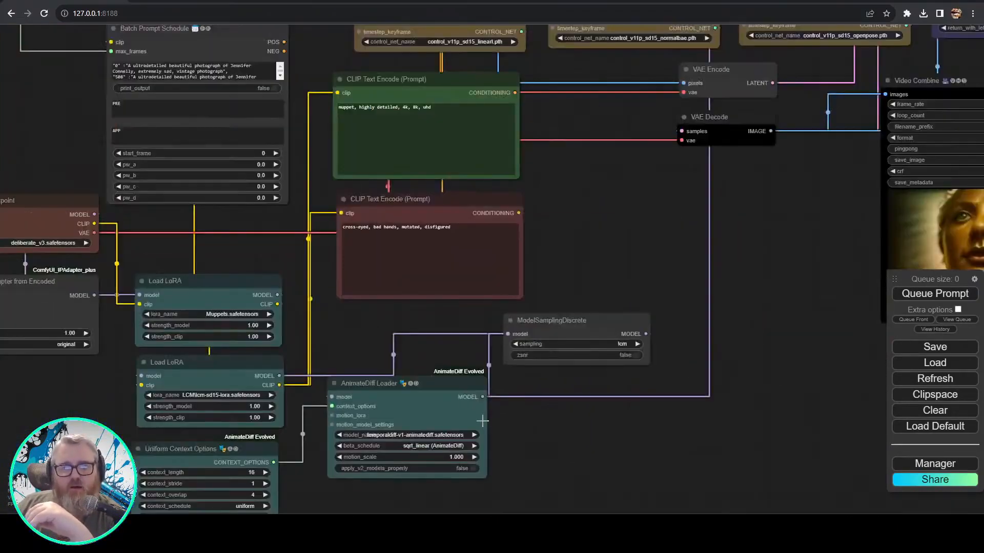
scroll(483, 420, up, 4)
drag(338, 308, 735, 246)
drag(464, 402, 477, 399)
click(468, 174)
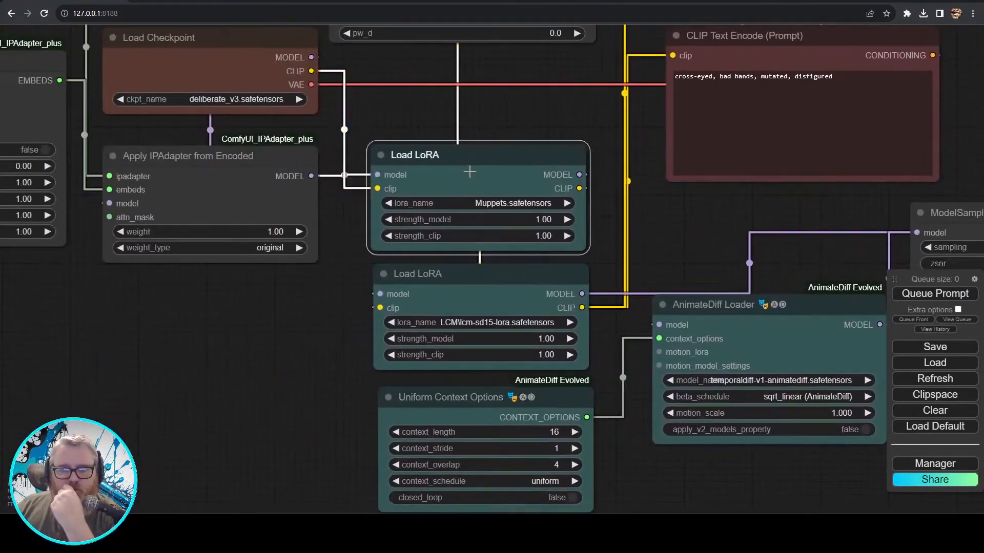
click(476, 300)
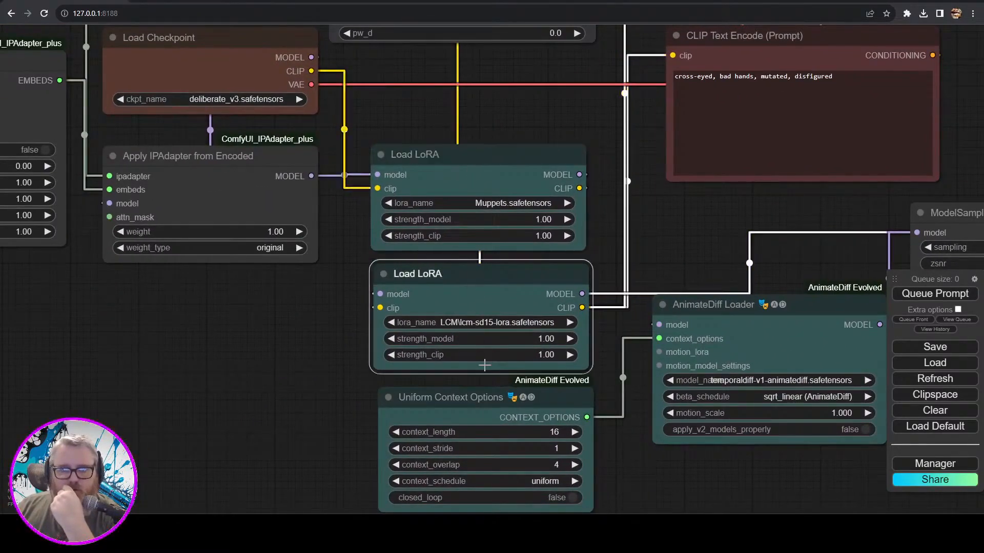
click(486, 400)
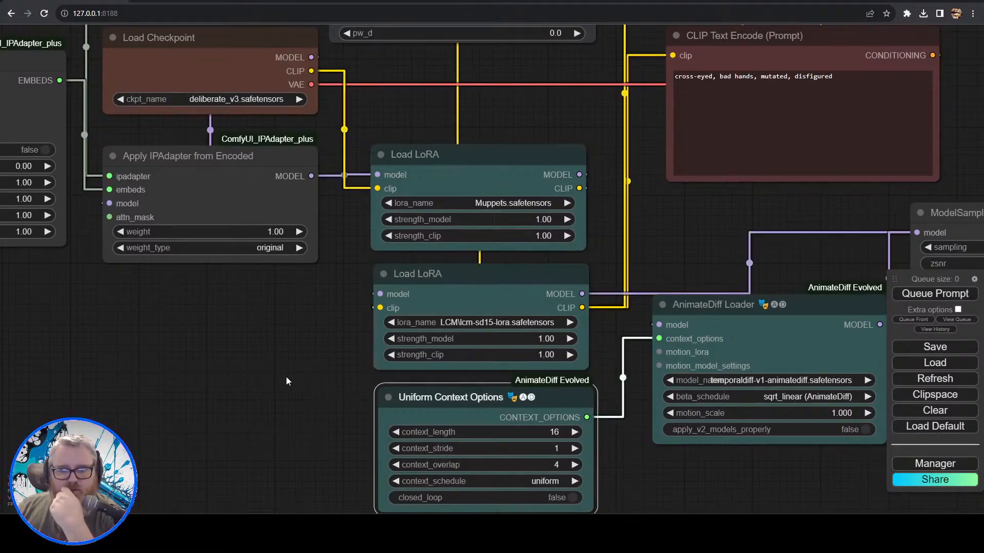
- Examine the four Load Image reference nodes and their Prepare Image links into the Encode IPAdapter Image node
drag(287, 326, 545, 490)
scroll(545, 490, down, 6)
drag(355, 481, 683, 361)
scroll(474, 352, up, 5)
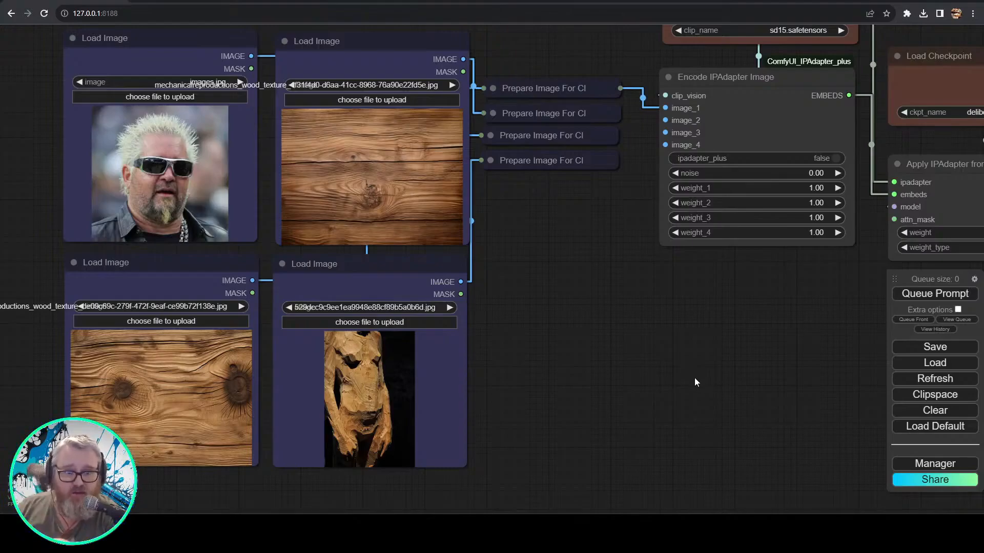
scroll(723, 371, down, 6)
drag(728, 379, 613, 386)
scroll(558, 387, up, 4)
drag(506, 379, 657, 392)
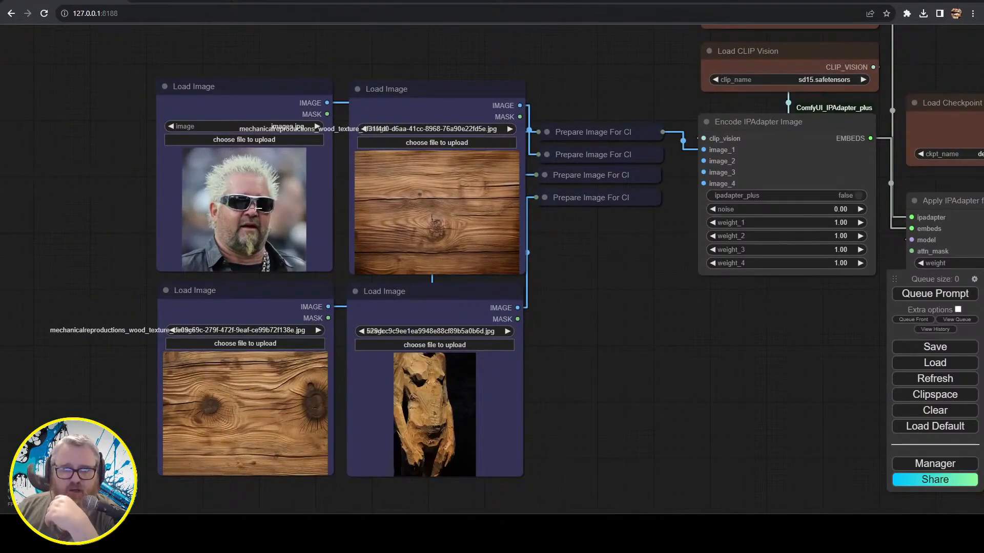
- Inspect the generated video preview in the Video Combine nodes up close
drag(696, 341, 254, 337)
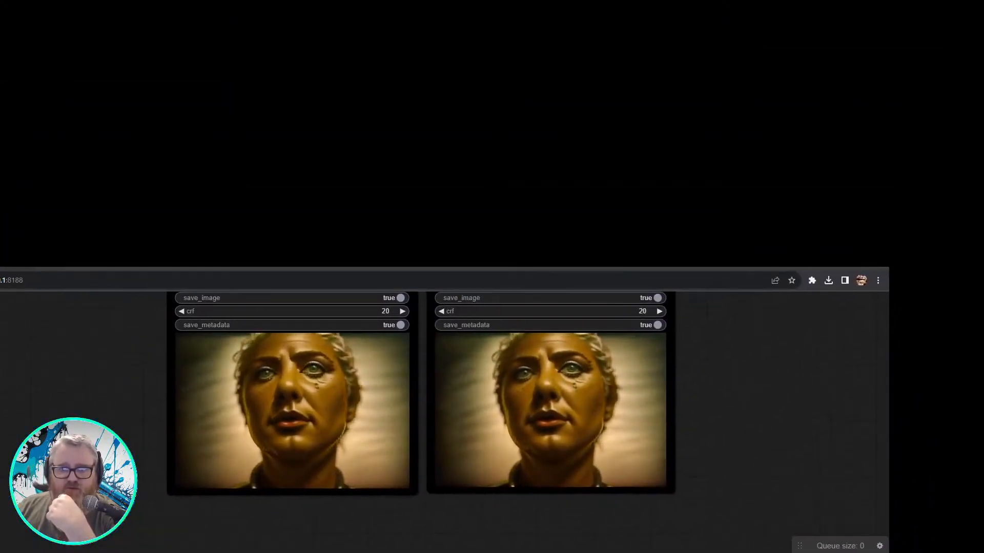
scroll(489, 477, up, 8)
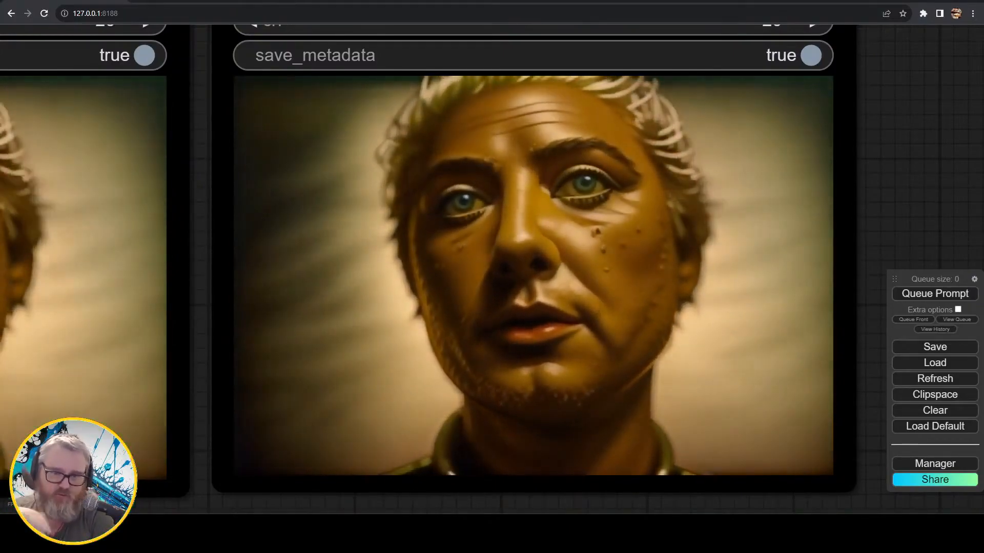
scroll(441, 318, down, 5)
- Look back over the IPAdapter, checkpoint, LoRA and AnimateDiff nodes, including Uniform Context Options
drag(136, 348, 484, 407)
scroll(481, 409, down, 6)
drag(384, 372, 663, 326)
scroll(655, 330, up, 2)
scroll(399, 295, up, 8)
drag(296, 261, 656, 139)
drag(259, 185, 44, 224)
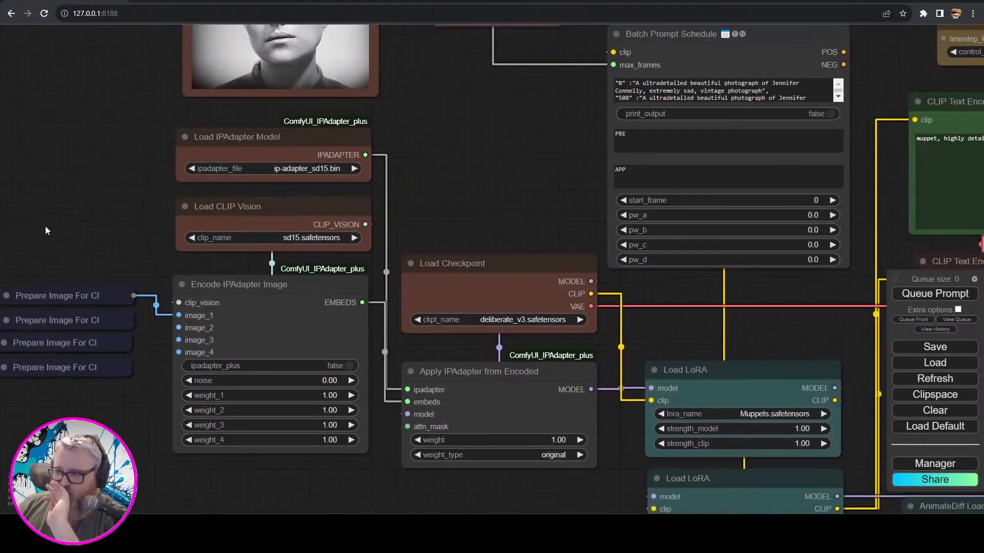
scroll(491, 216, down, 5)
drag(468, 211, 93, 92)
drag(249, 319, 243, 321)
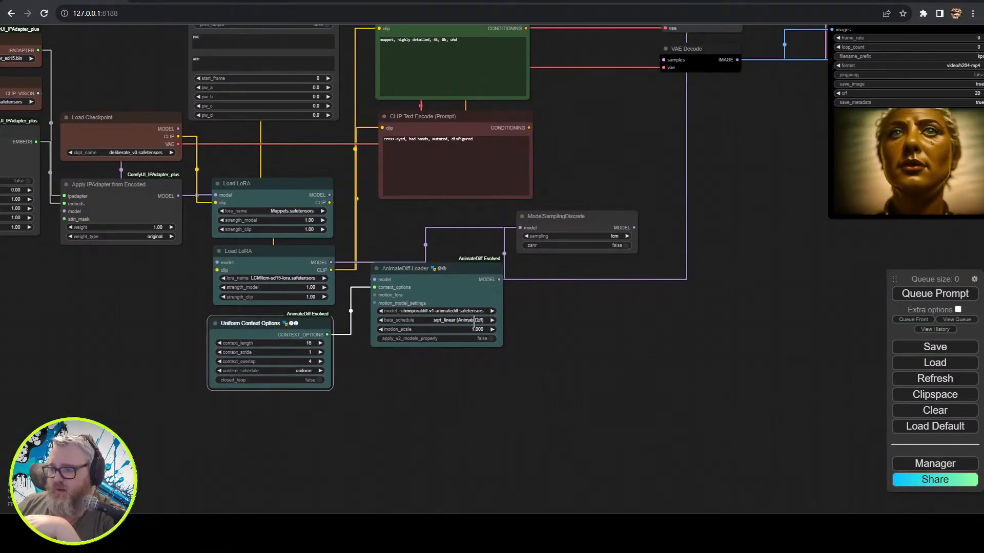
- Set the Load Video node's frame_load_cap to 24
drag(312, 330, 315, 329)
drag(320, 159, 285, 390)
drag(267, 137, 262, 317)
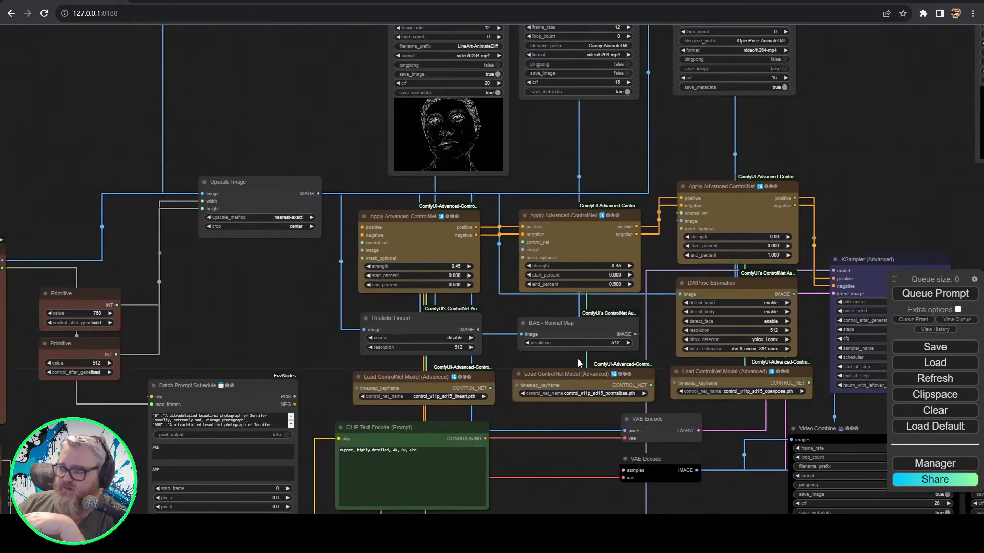
drag(275, 262, 494, 249)
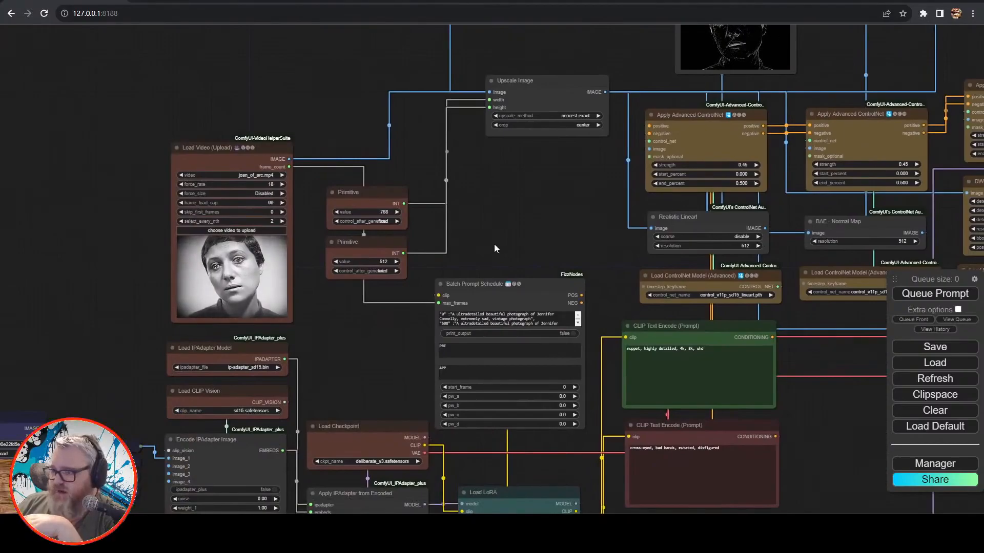
click(265, 202)
key(BackSpace)
key(BackSpace)
text(24)
key(Return)
- Delete the Batch Prompt Schedule node from the workflow
drag(313, 356, 344, 232)
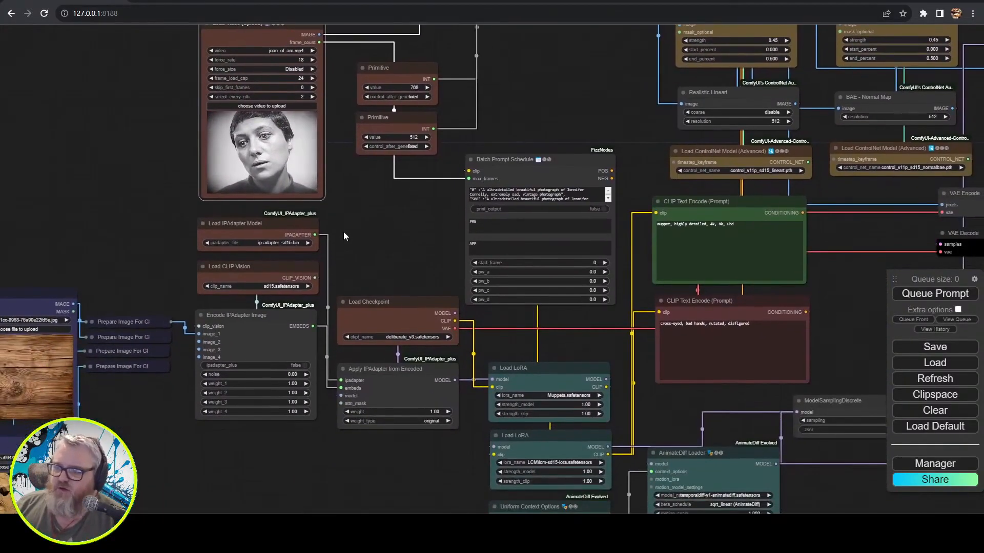
drag(380, 293, 408, 377)
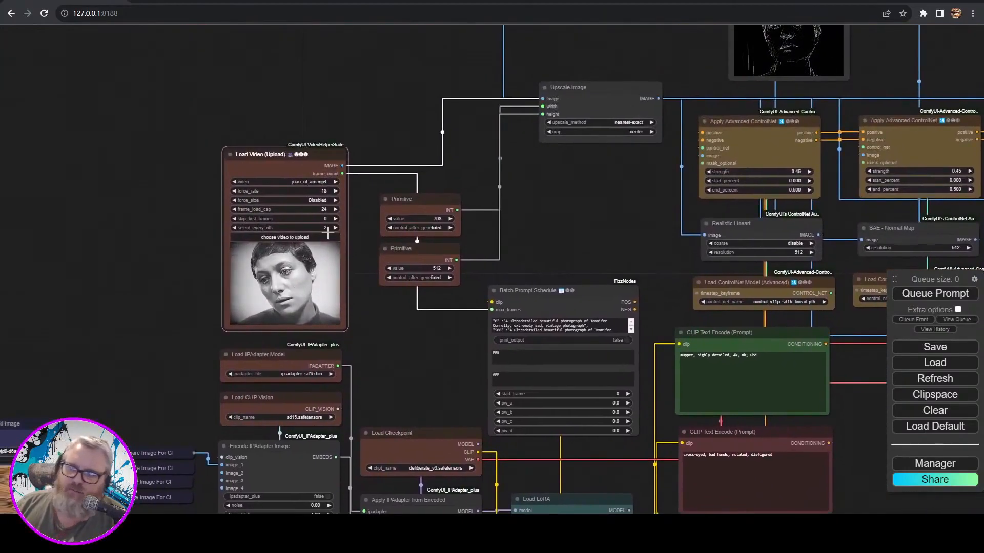
drag(408, 400, 191, 278)
click(338, 175)
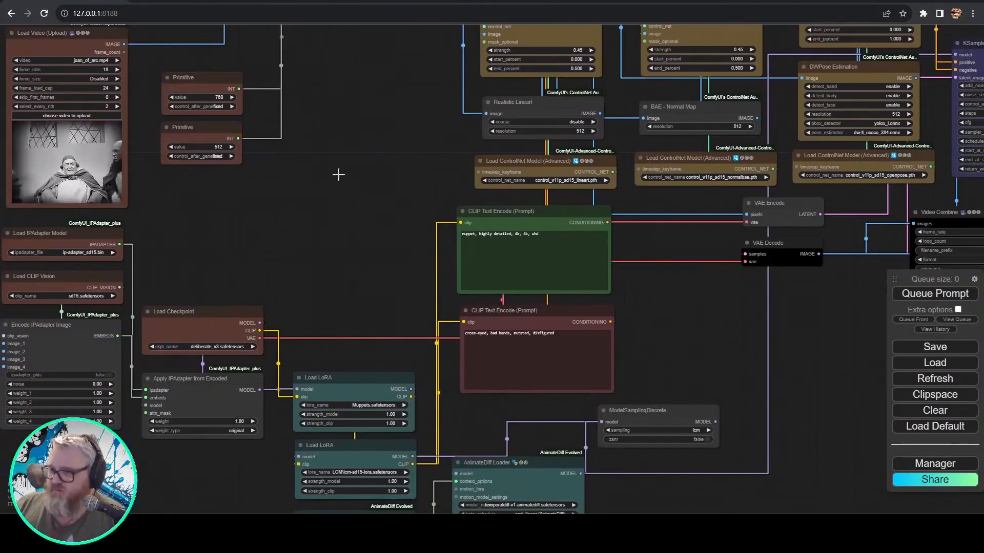
- Look over the prompt texts, the two Load LoRA nodes and their connections to the rest of the workflow
scroll(431, 187, up, 3)
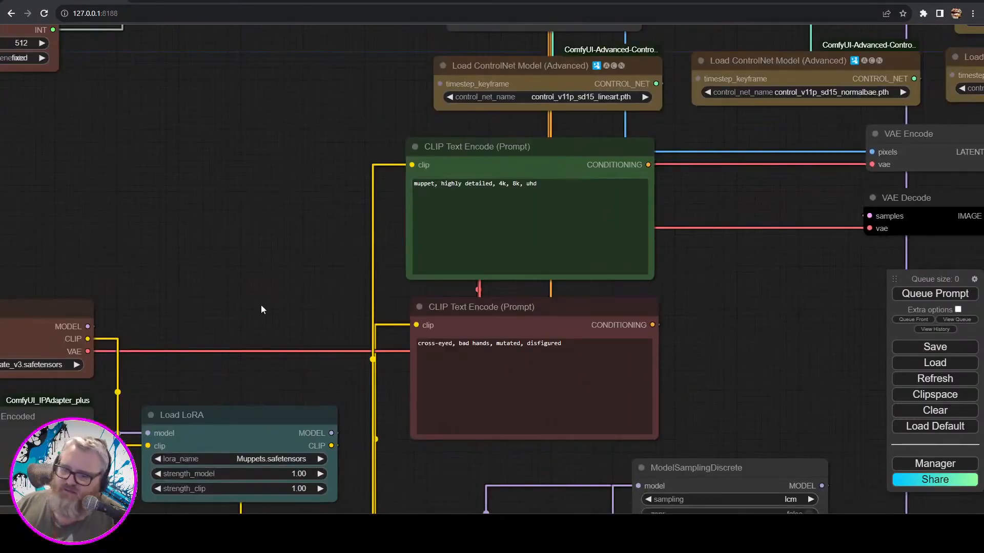
drag(260, 305, 336, 100)
click(326, 232)
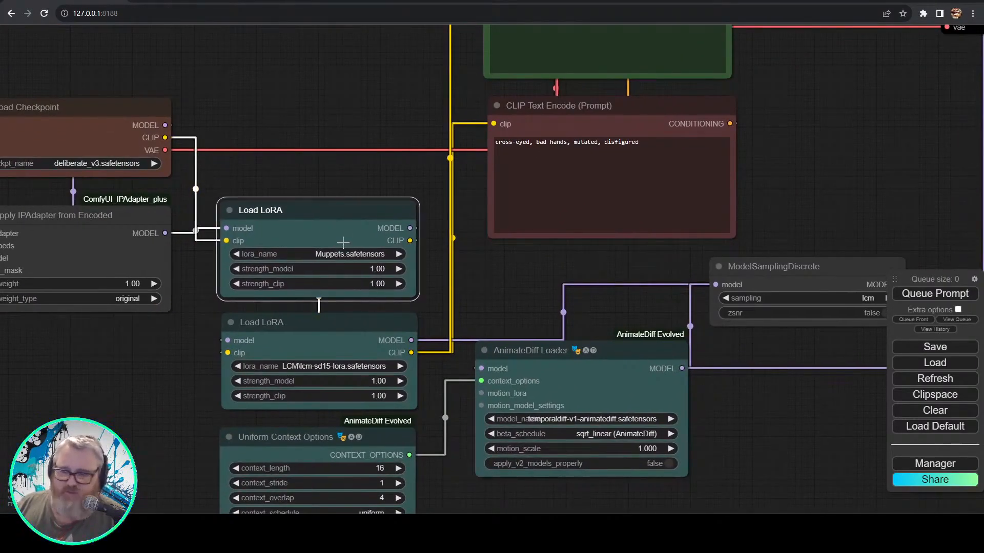
click(335, 336)
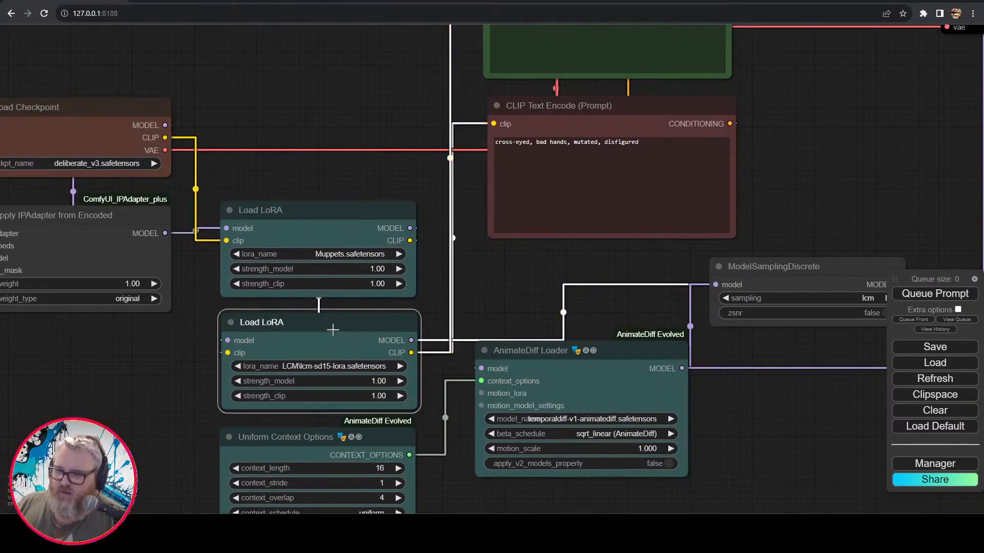
click(501, 279)
drag(501, 279, 346, 454)
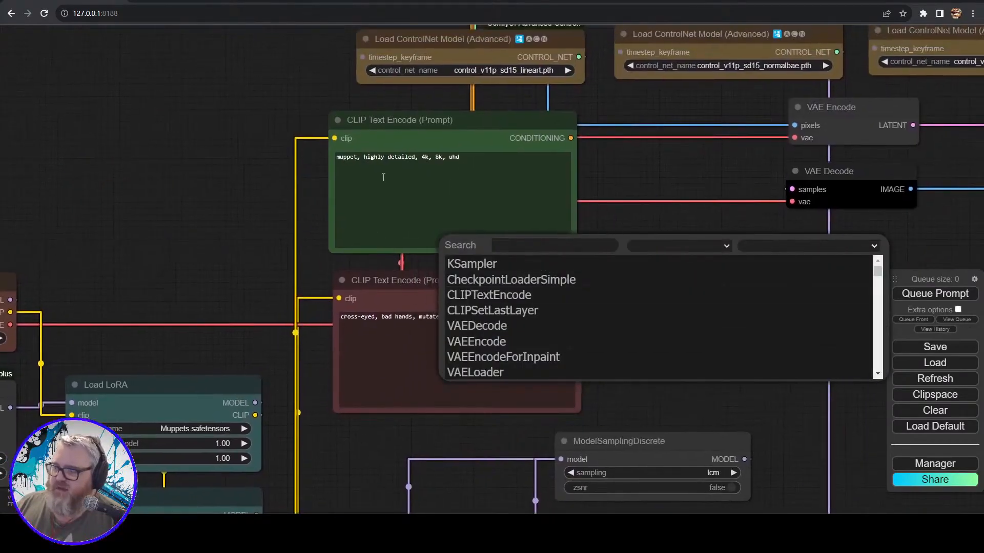
drag(850, 256, 73, 267)
drag(207, 306, 485, 466)
- Queue the prompt for generation and show the list of running and pending jobs
scroll(484, 463, down, 5)
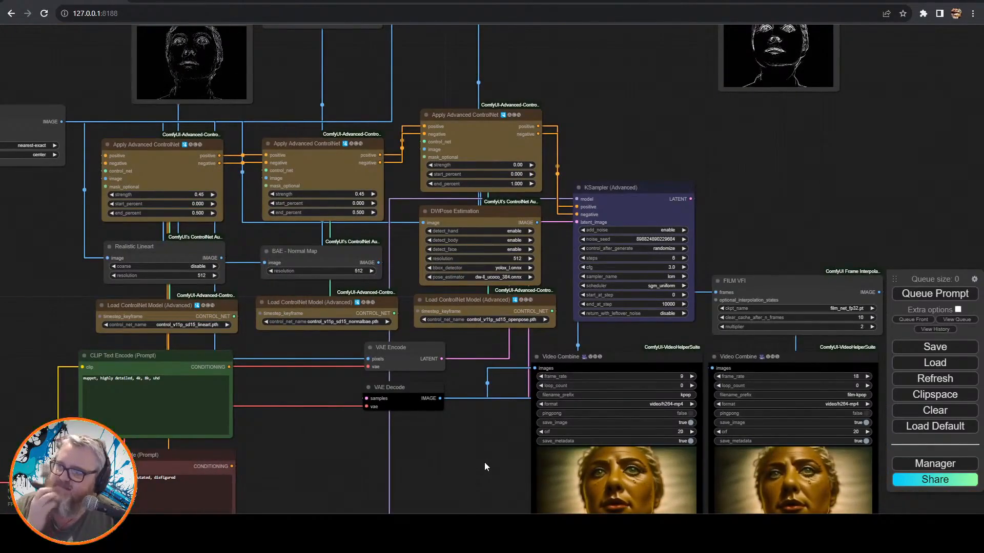
key(ctrl+Return)
scroll(505, 442, down, 5)
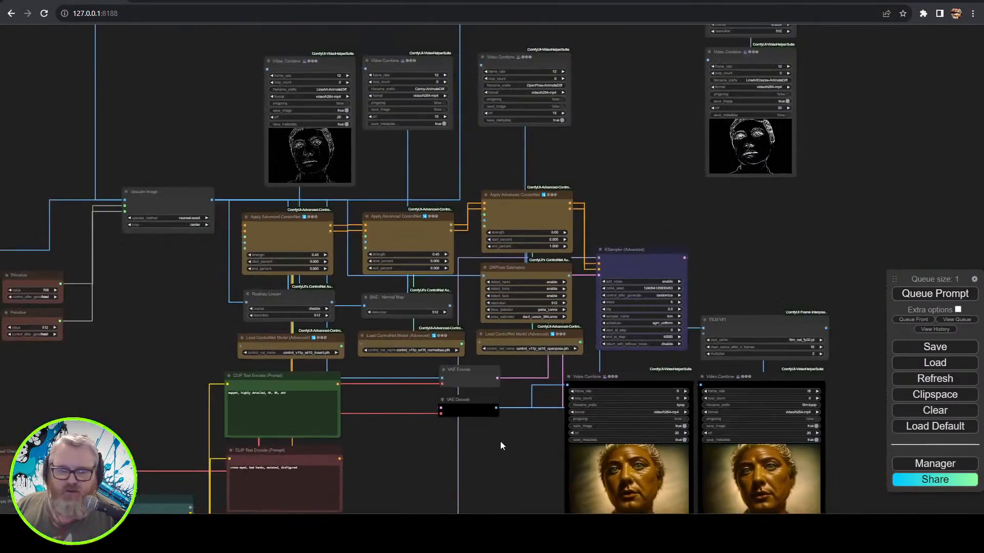
scroll(379, 441, down, 3)
drag(378, 447, 502, 333)
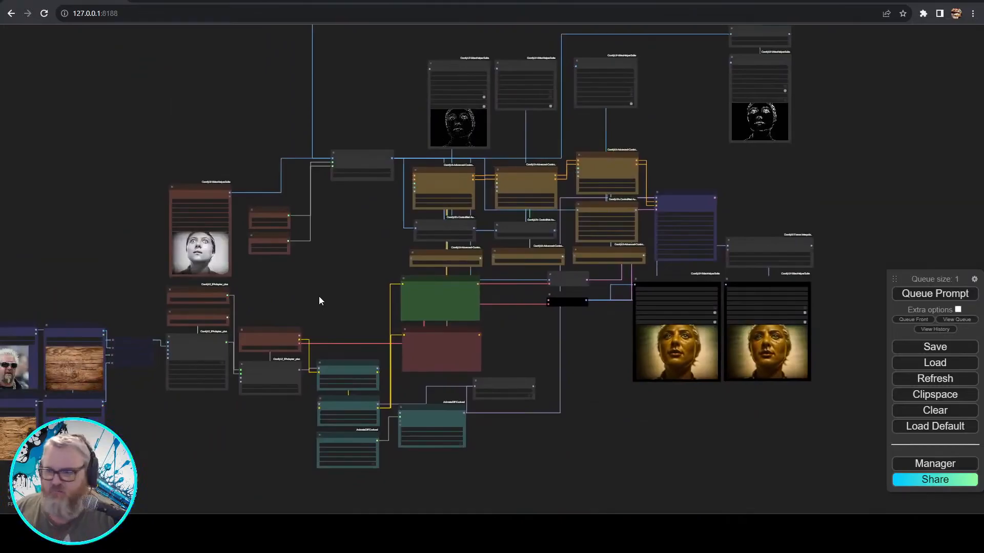
drag(285, 297, 372, 271)
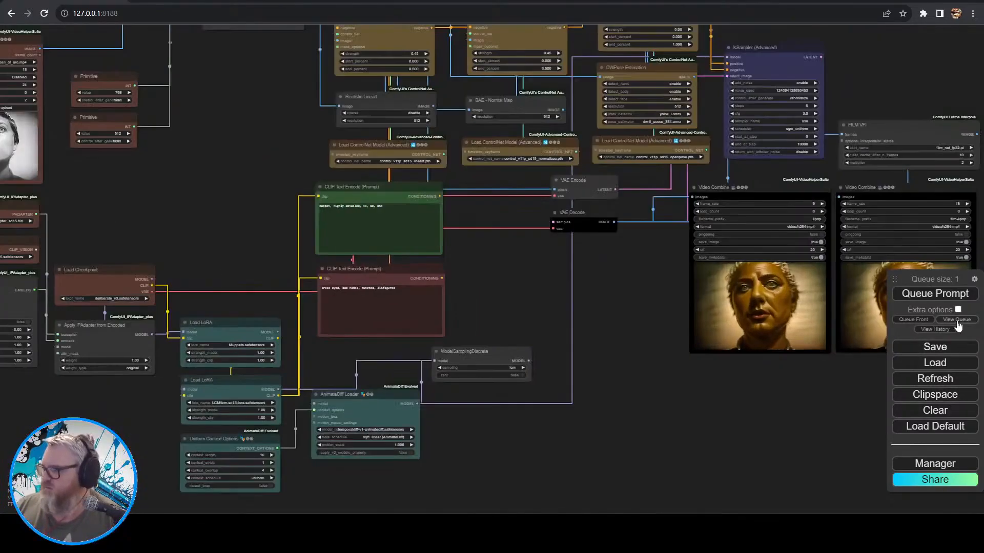
click(956, 320)
drag(576, 329, 978, 330)
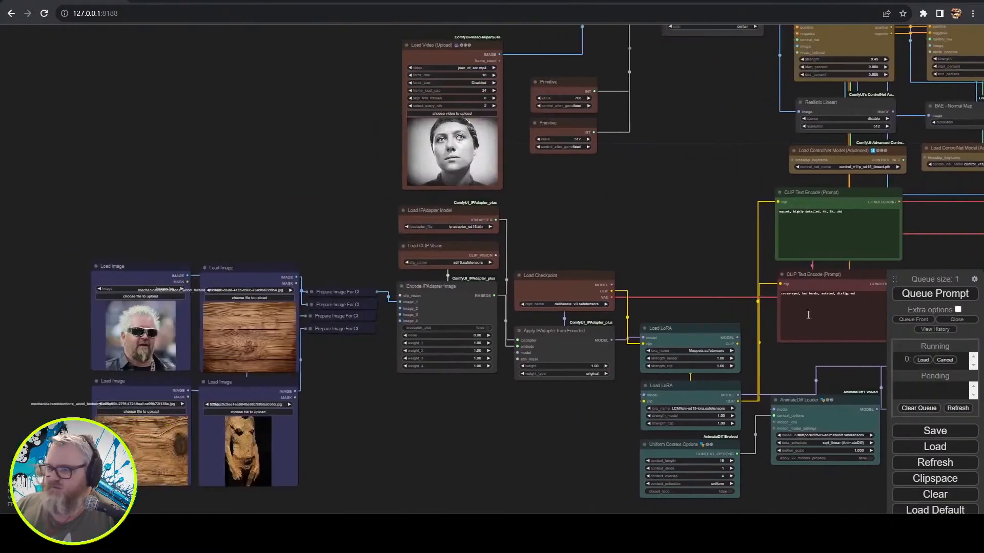
scroll(482, 357, up, 2)
drag(628, 395, 628, 362)
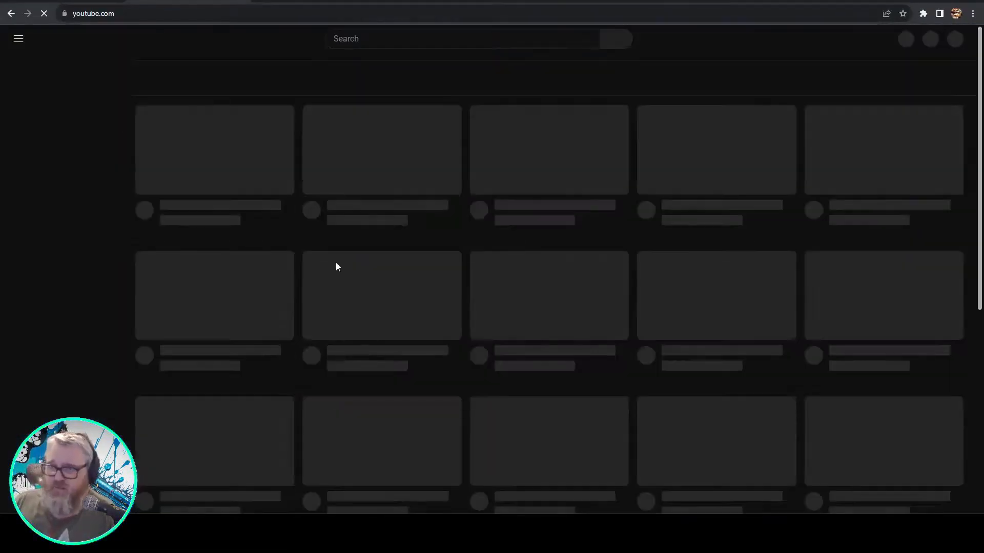
- Open Google in the browser and search for "muppet"
click(292, 18)
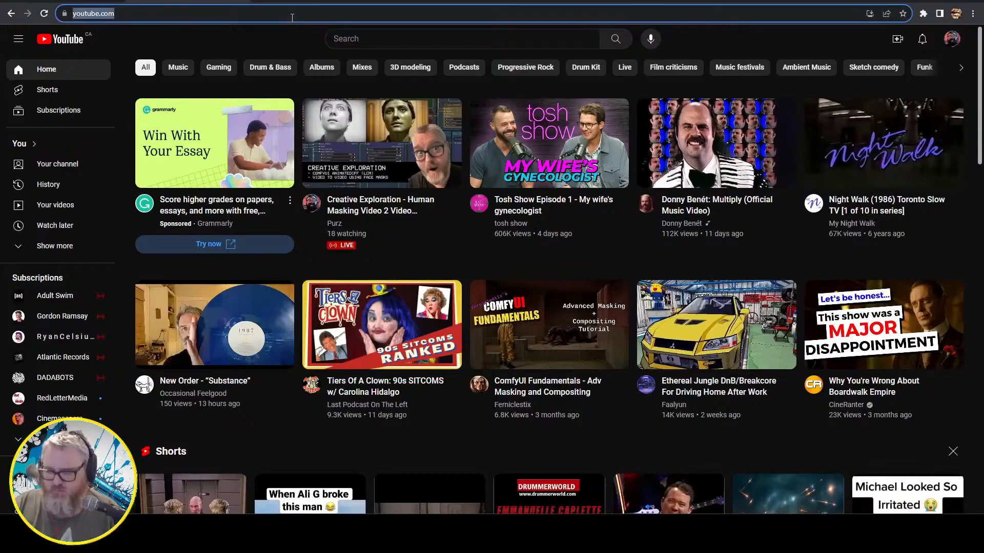
text(googl)
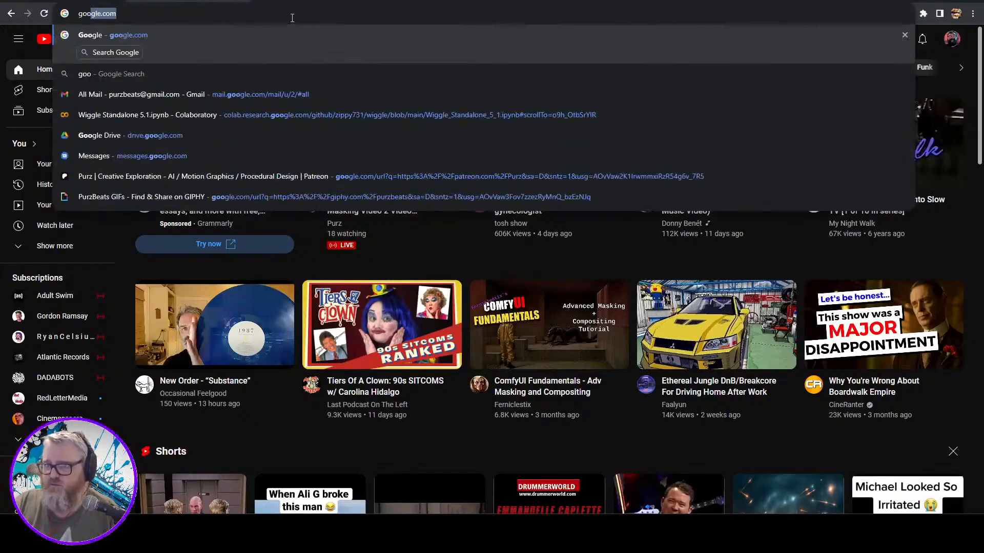
key(Return)
text(muppet)
key(Return)
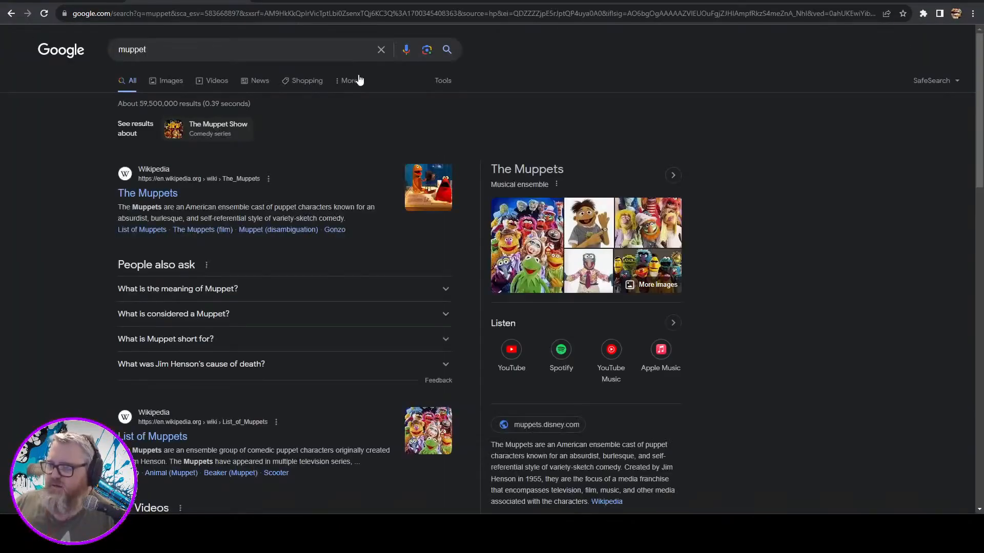
- Browse the image results for "muppet" to find a character usable as a reference image
click(157, 79)
scroll(229, 349, down, 3)
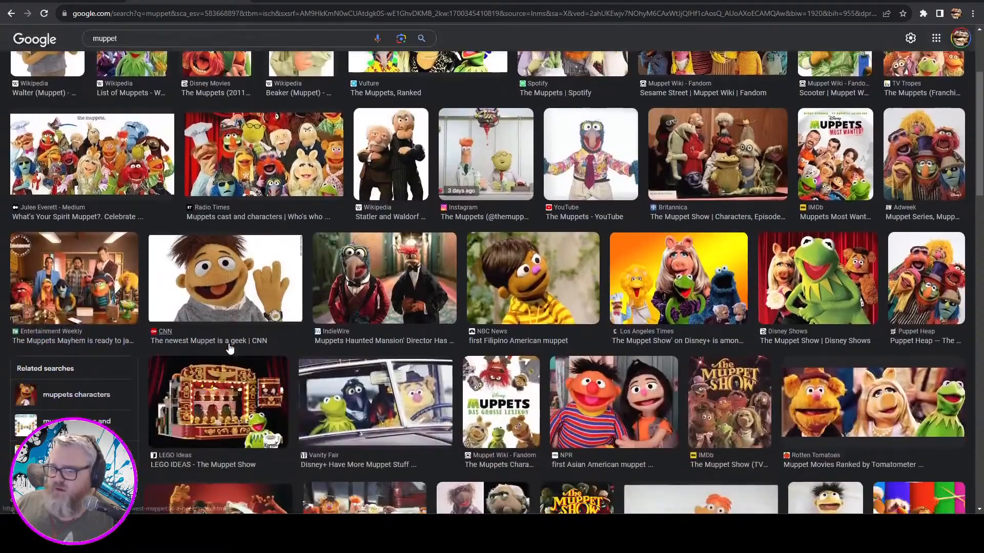
scroll(197, 315, up, 3)
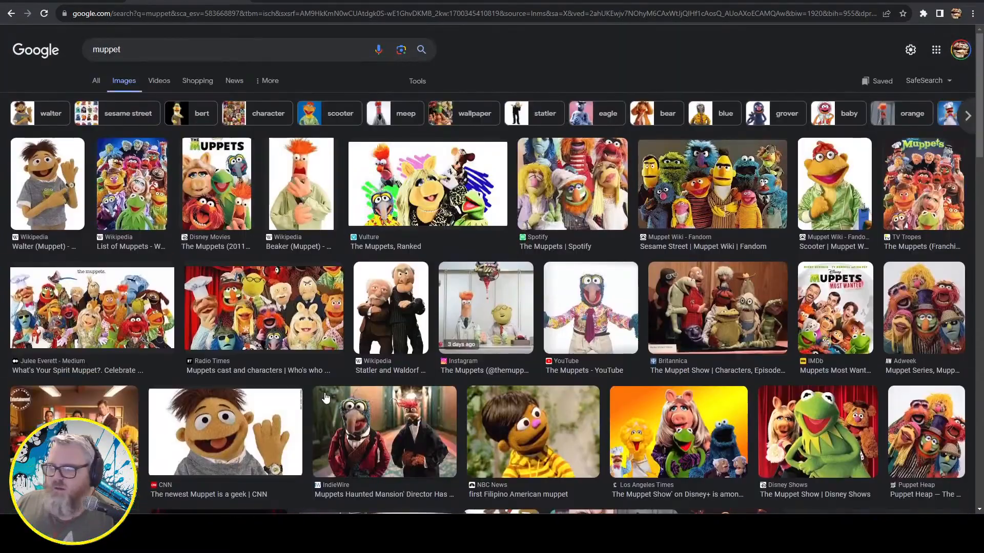
scroll(325, 397, down, 4)
scroll(413, 338, down, 10)
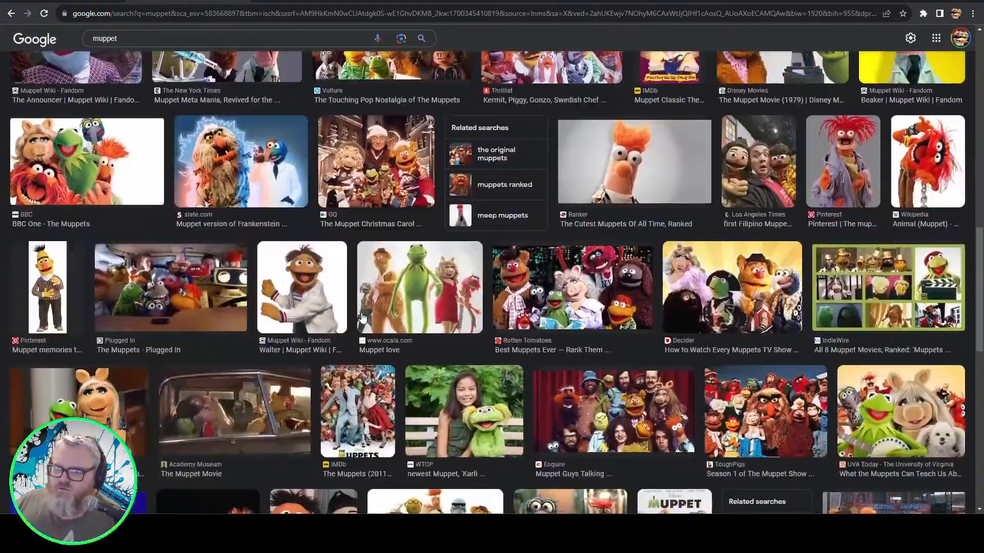
scroll(362, 444, down, 6)
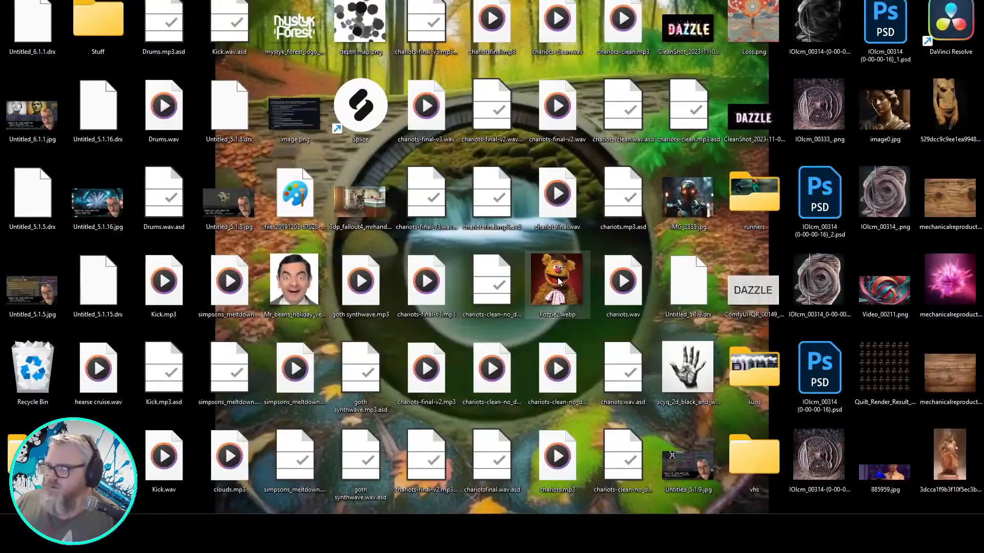
- Switch back to ComfyUI and load Fozzie2.webp from the desktop into the first Load Image node
key(alt+Tab)
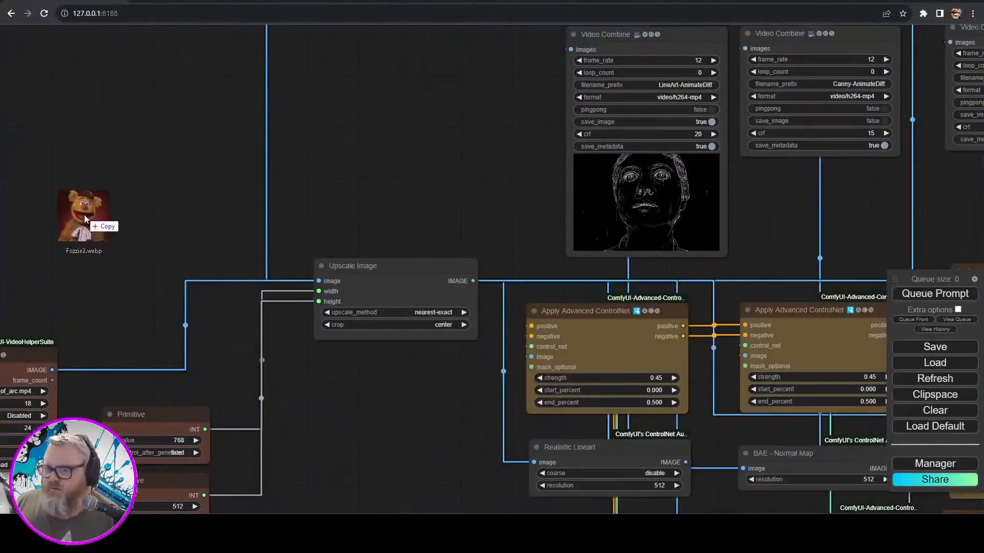
scroll(102, 241, down, 5)
drag(84, 214, 30, 311)
scroll(103, 266, down, 2)
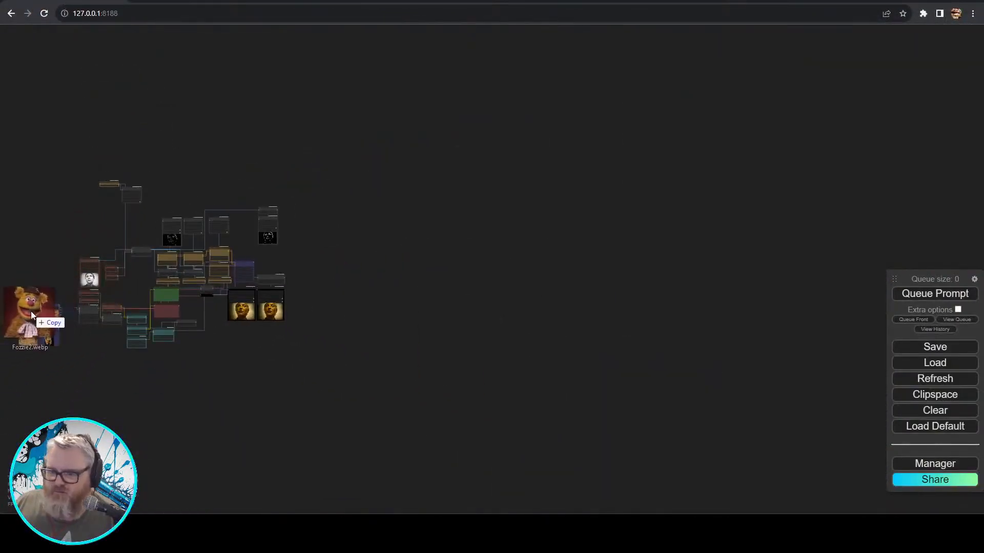
scroll(93, 354, up, 7)
drag(91, 359, 435, 411)
scroll(368, 382, up, 14)
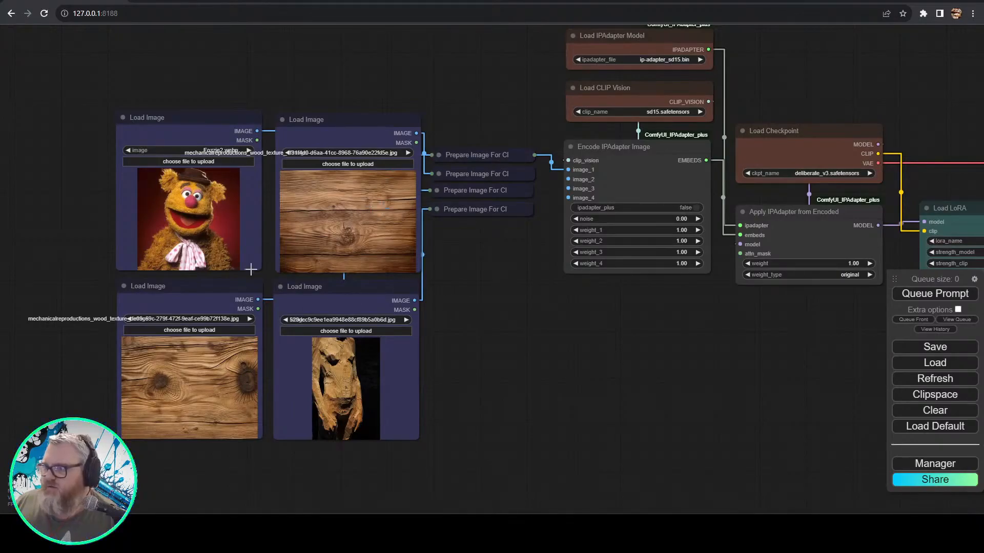
- Set weight_2, weight_3 and weight_4 of the Encode IPAdapter Image node to 0
scroll(251, 275, up, 1)
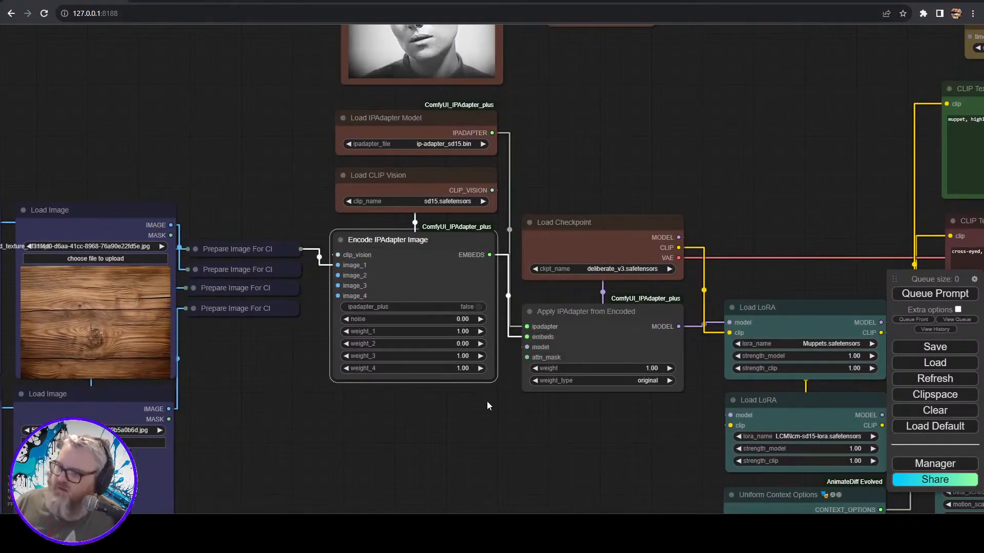
click(469, 355)
text(0)
key(BackSpace)
key(BackSpace)
text(0)
key(Return)
click(463, 368)
key(BackSpace)
text(0)
key(Return)
- Queue the prompt with the new reference image and weights, keeping the whole workflow in sight
drag(484, 387, 306, 458)
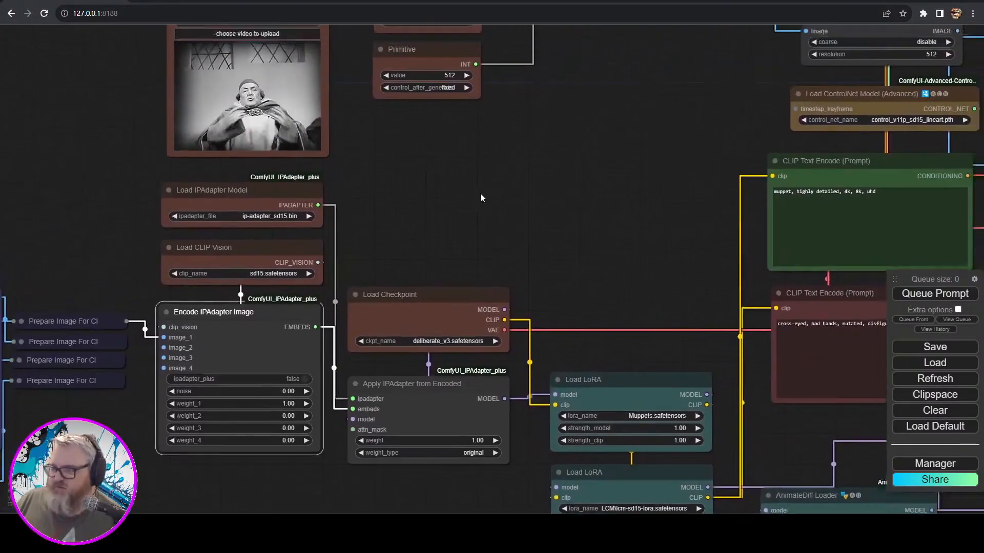
drag(480, 192, 362, 400)
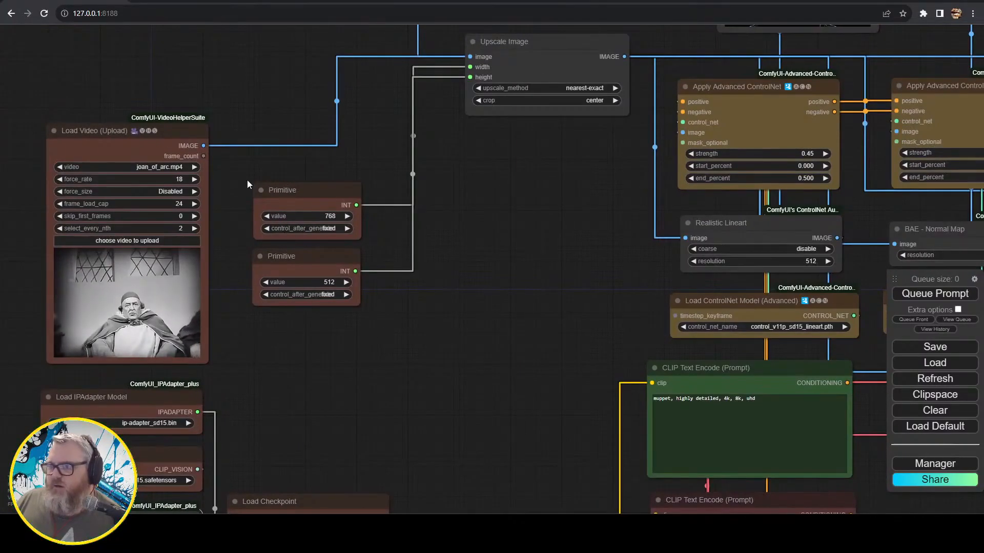
drag(563, 265, 215, 386)
scroll(456, 398, down, 10)
drag(351, 414, 357, 341)
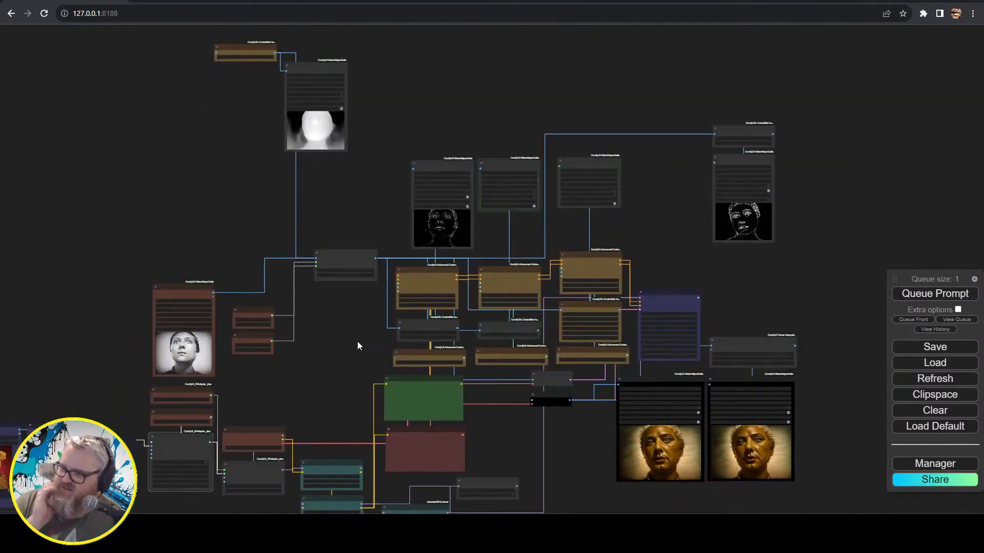
- Examine the ControlNet preview videos, the Upscale Image node and the DWPose Estimation node while the job runs
scroll(367, 193, up, 12)
scroll(433, 305, down, 5)
scroll(485, 330, down, 4)
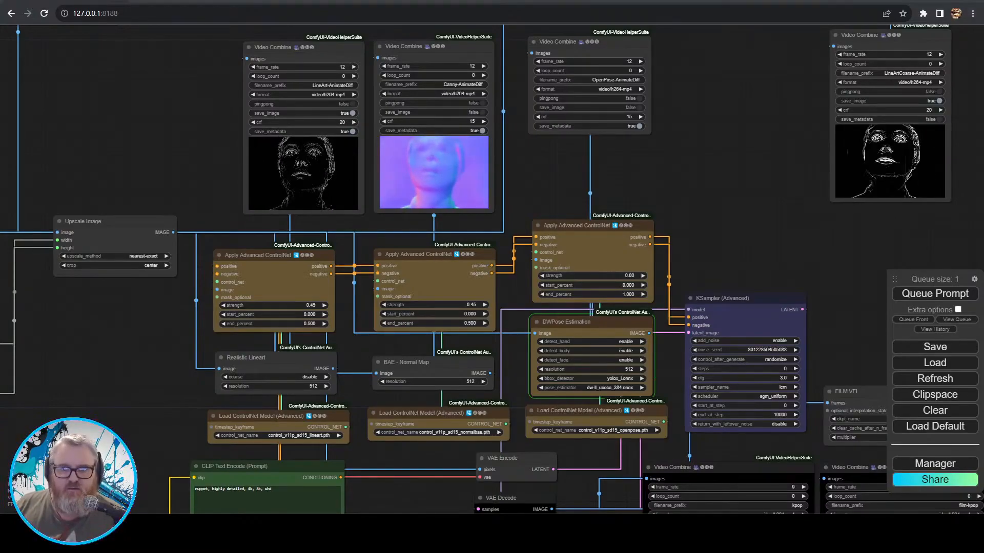
scroll(594, 159, up, 7)
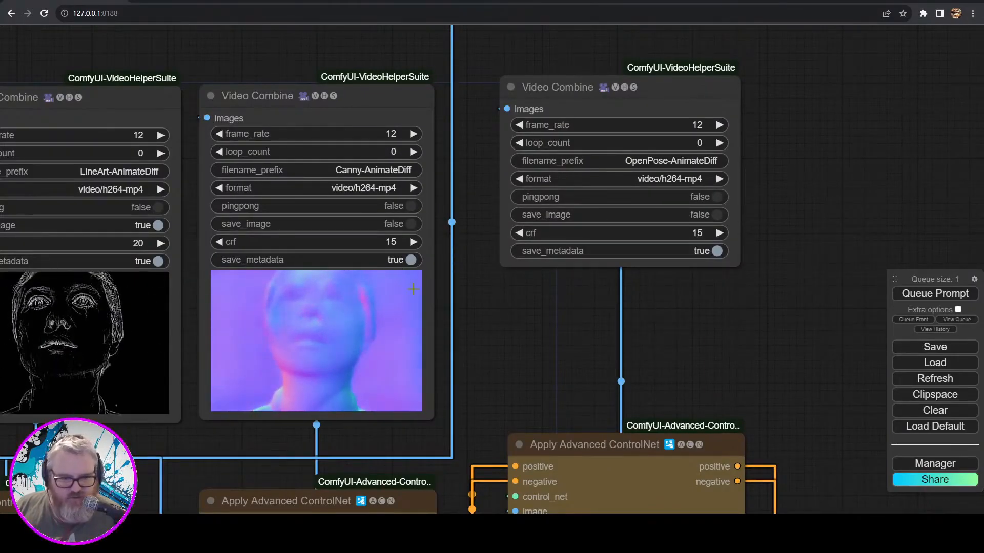
scroll(415, 295, down, 5)
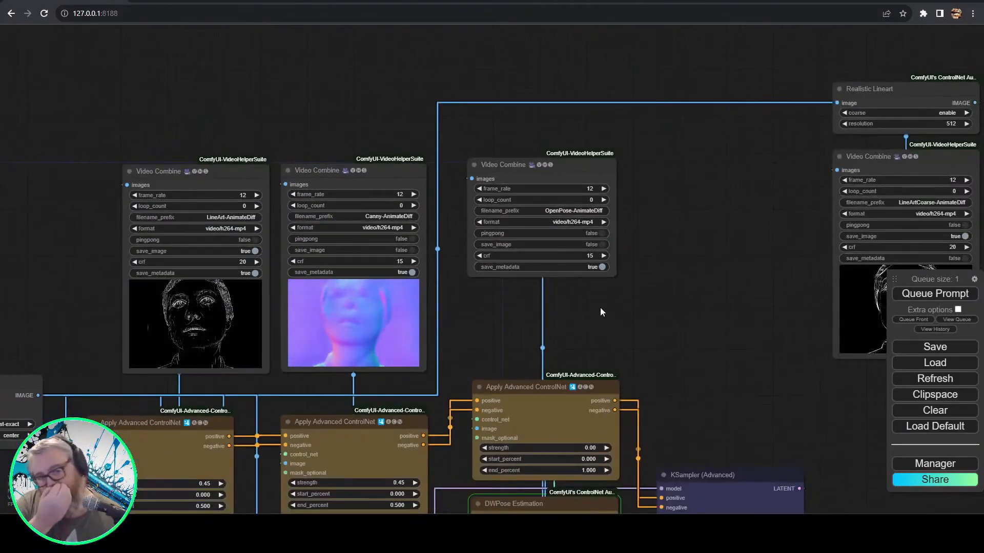
drag(626, 340, 657, 146)
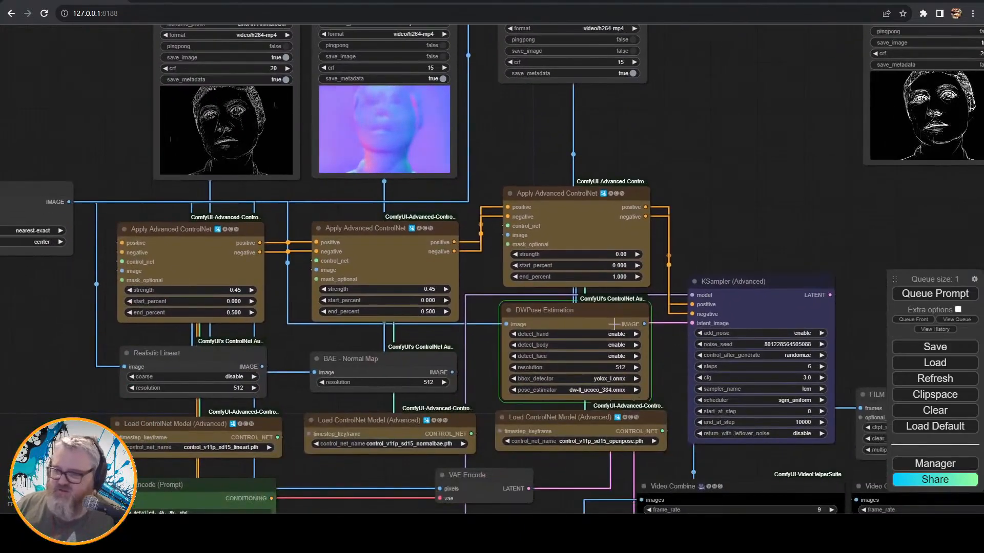
drag(64, 342, 309, 342)
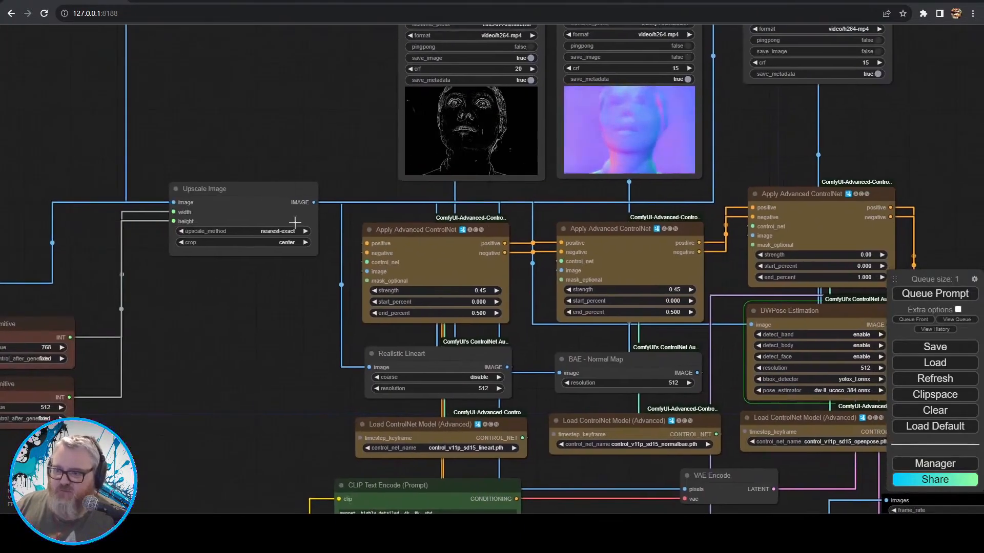
drag(322, 382, 0, 377)
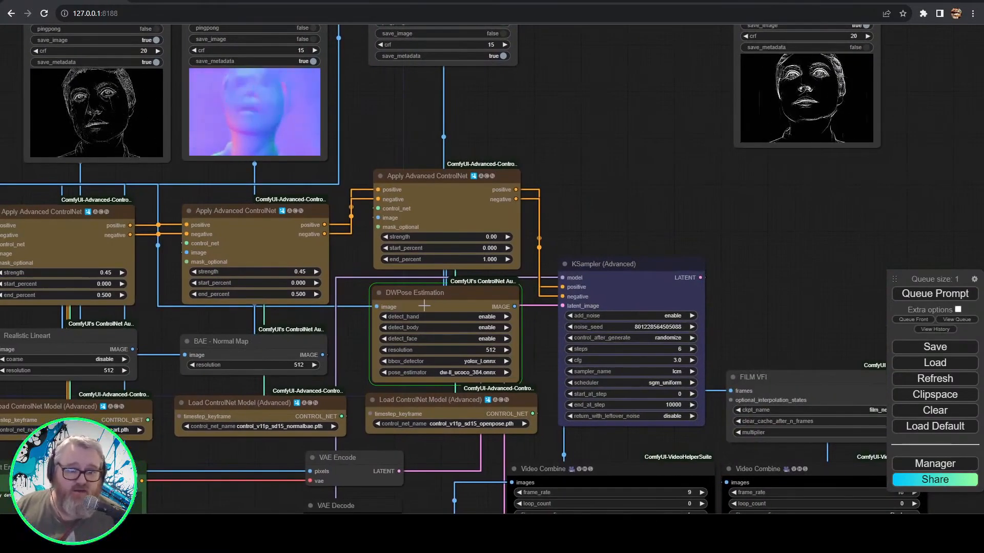
drag(521, 134, 536, 387)
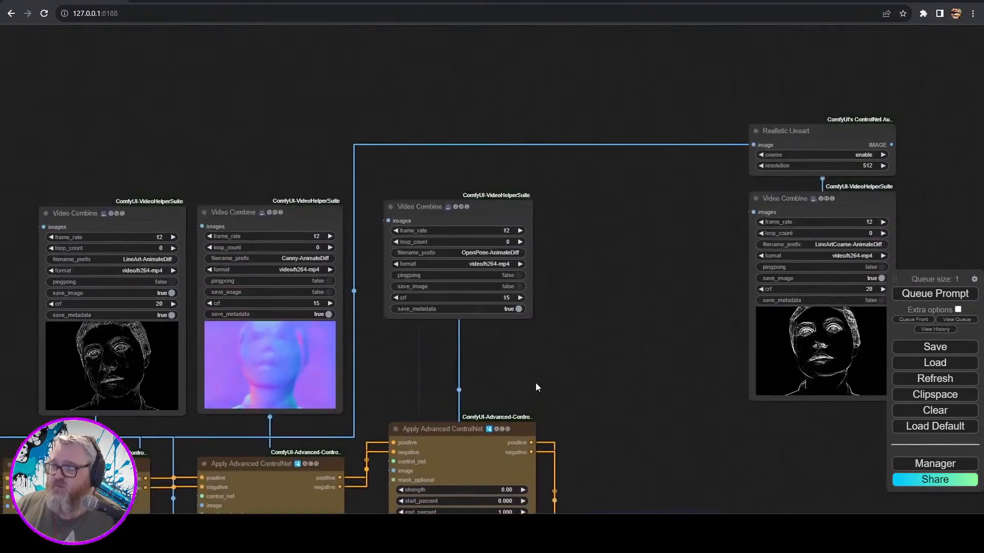
- Check the frame_rate value of the OpenPose Video Combine node and inspect its pose preview
click(471, 231)
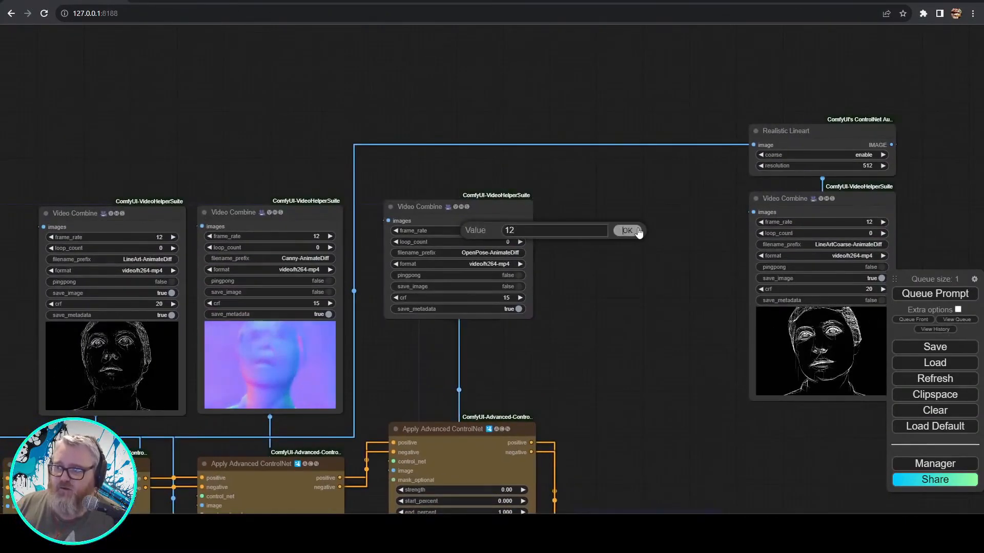
click(624, 230)
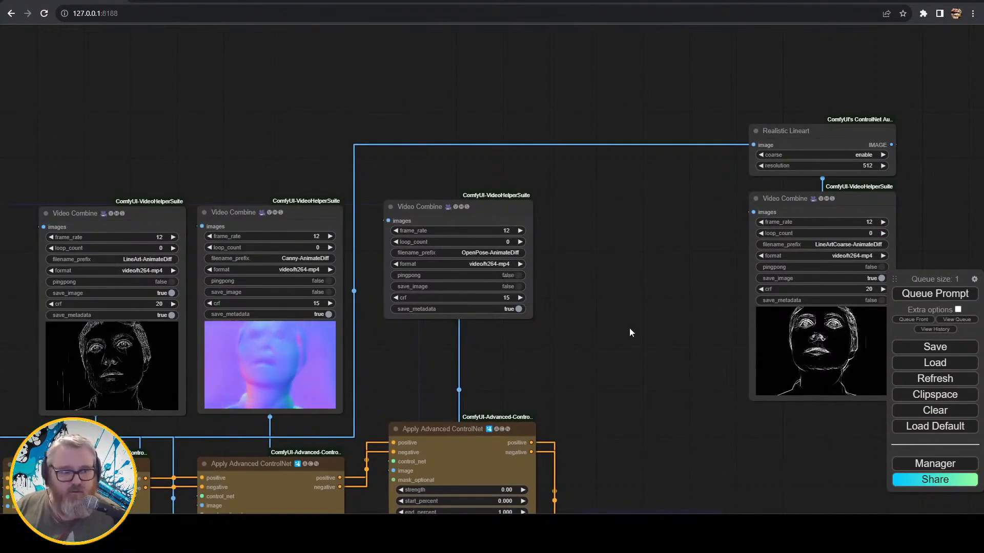
drag(629, 332, 637, 225)
drag(616, 89, 656, 106)
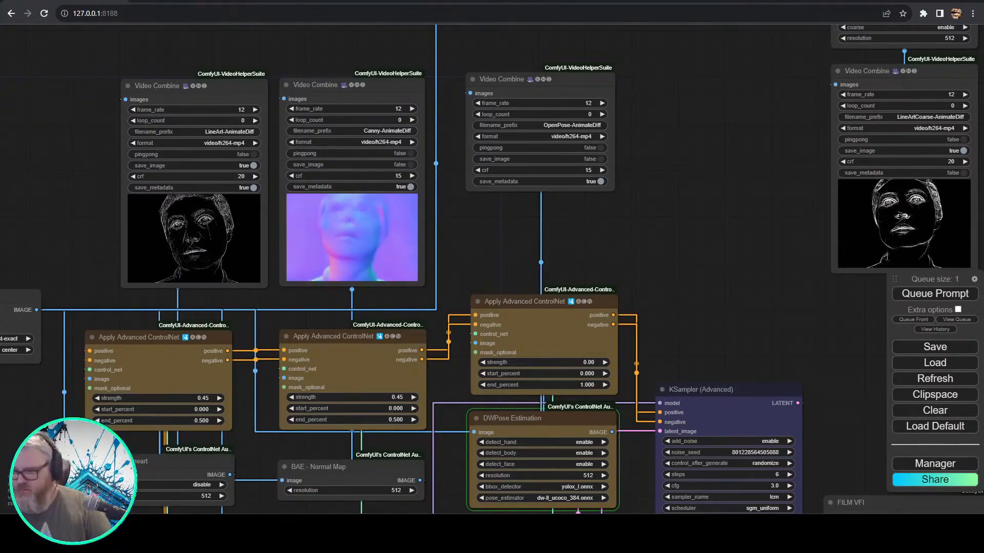
scroll(638, 220, up, 1)
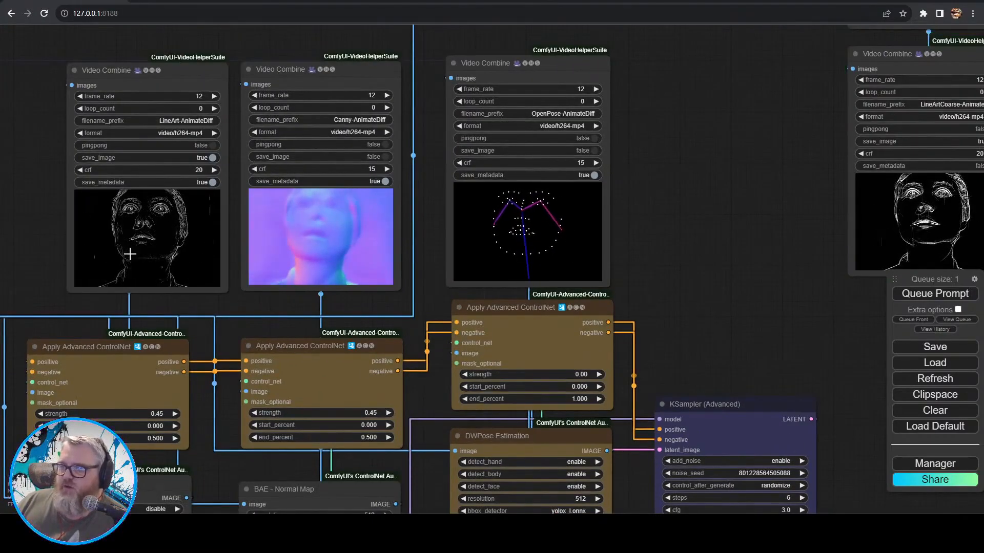
- Examine the lineart and normal map preview videos and the generated videos in the kpop and film-kpop Video Combine nodes
scroll(139, 246, up, 7)
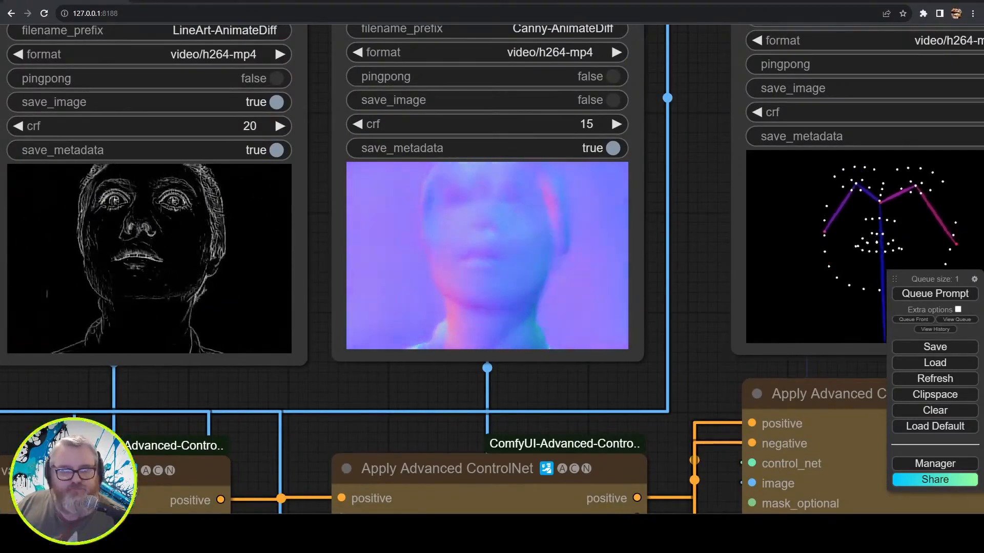
scroll(487, 274, down, 6)
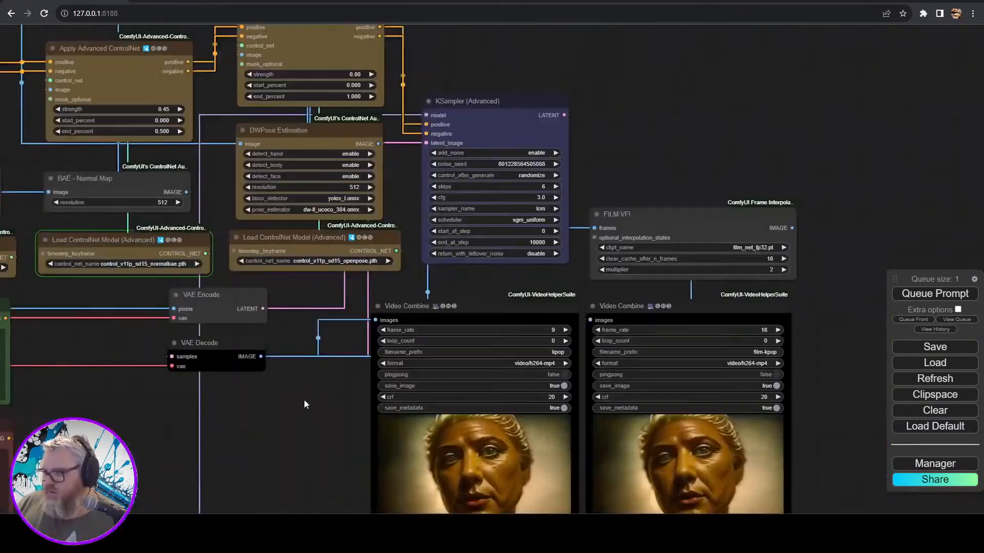
drag(302, 284, 593, 370)
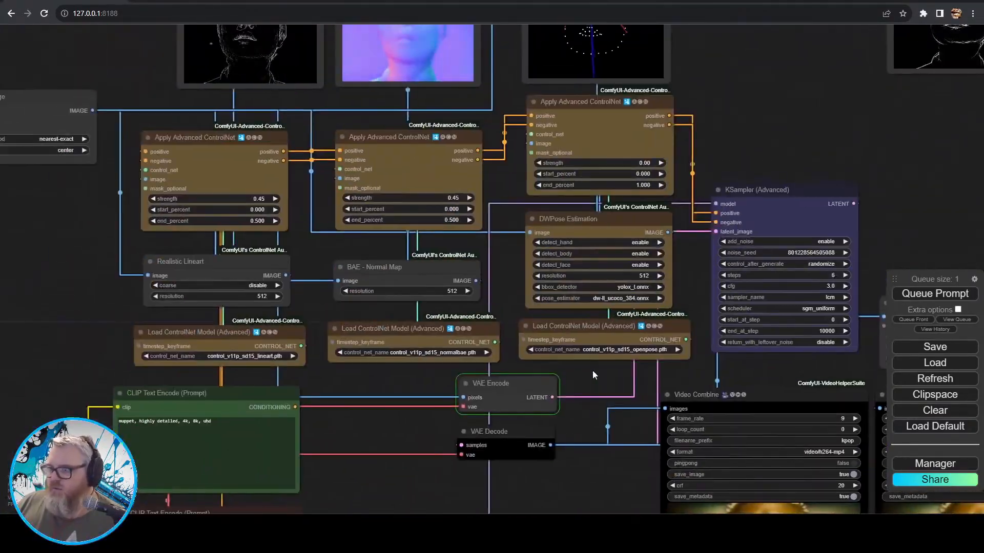
drag(708, 321, 331, 347)
click(410, 216)
drag(411, 100, 496, 225)
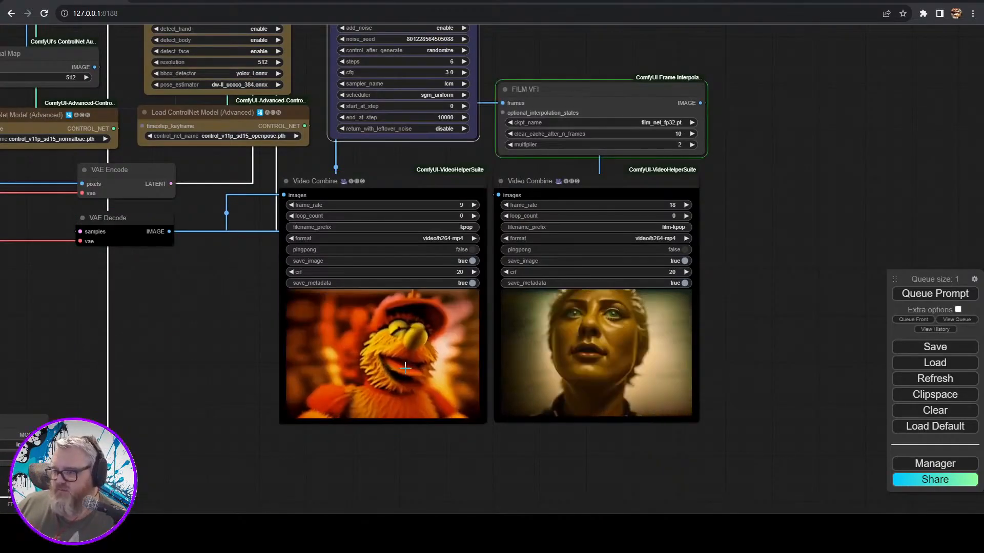
scroll(461, 390, up, 6)
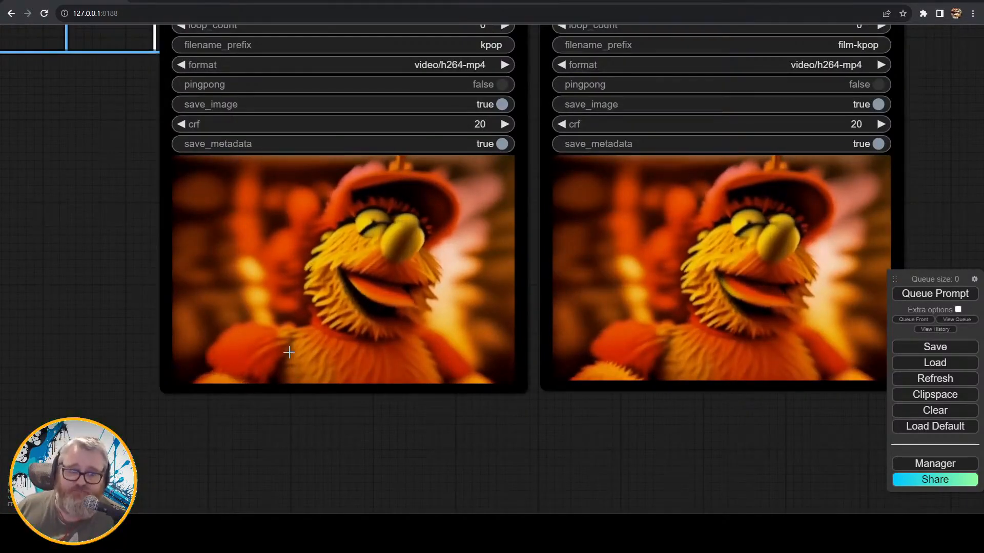
scroll(579, 431, down, 5)
scroll(63, 226, up, 5)
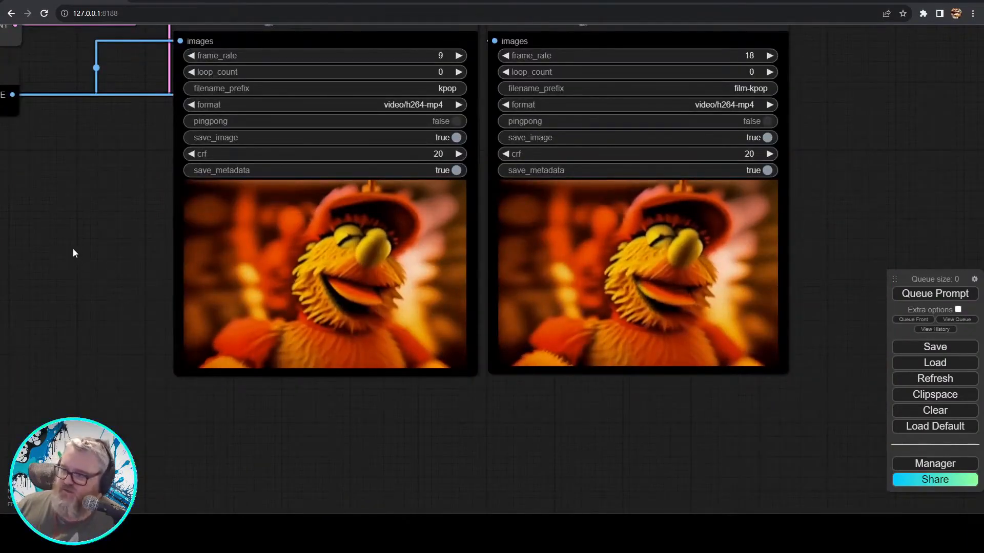
- Queue another run of the prompt and check its sampling progress in the command console
drag(73, 248, 123, 271)
scroll(166, 296, down, 5)
drag(166, 297, 589, 420)
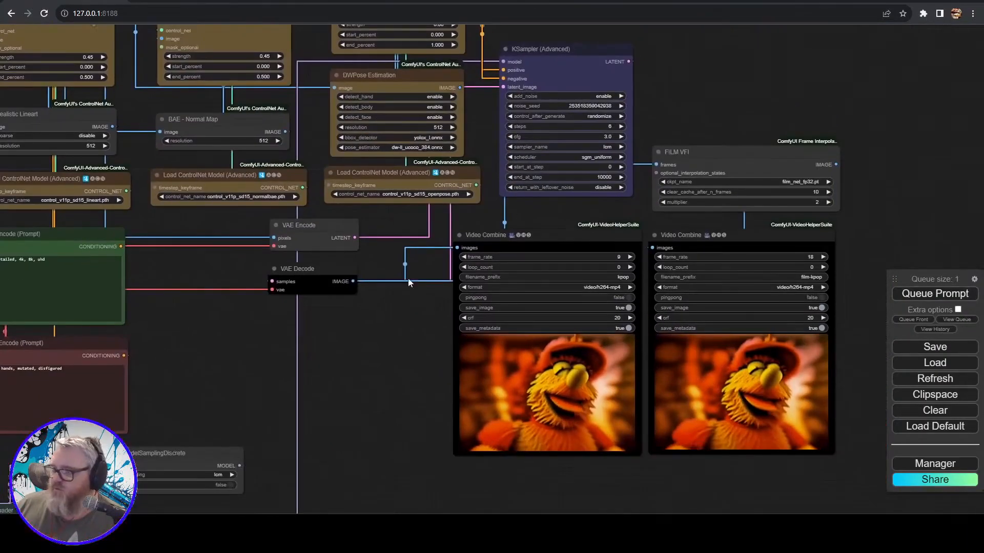
drag(408, 278, 391, 471)
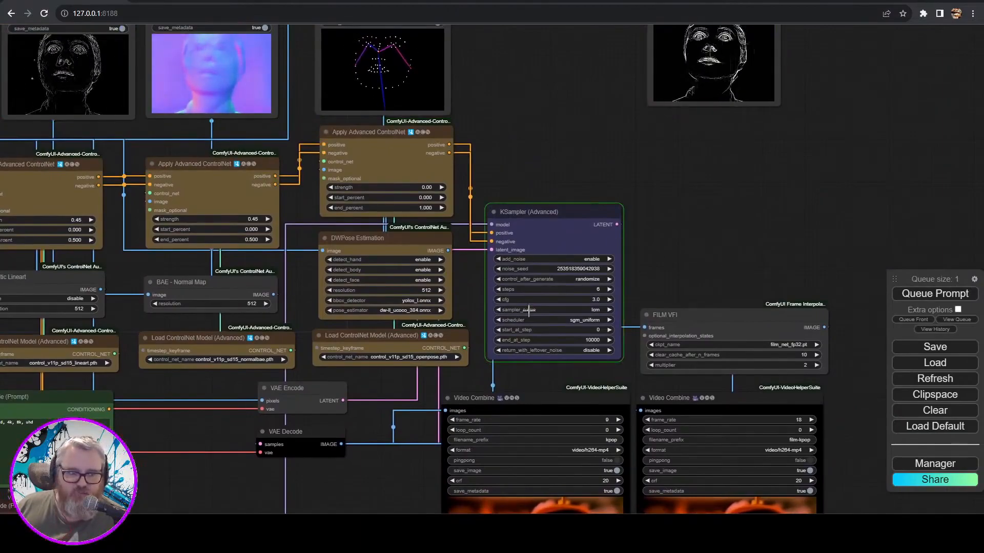
scroll(659, 285, up, 6)
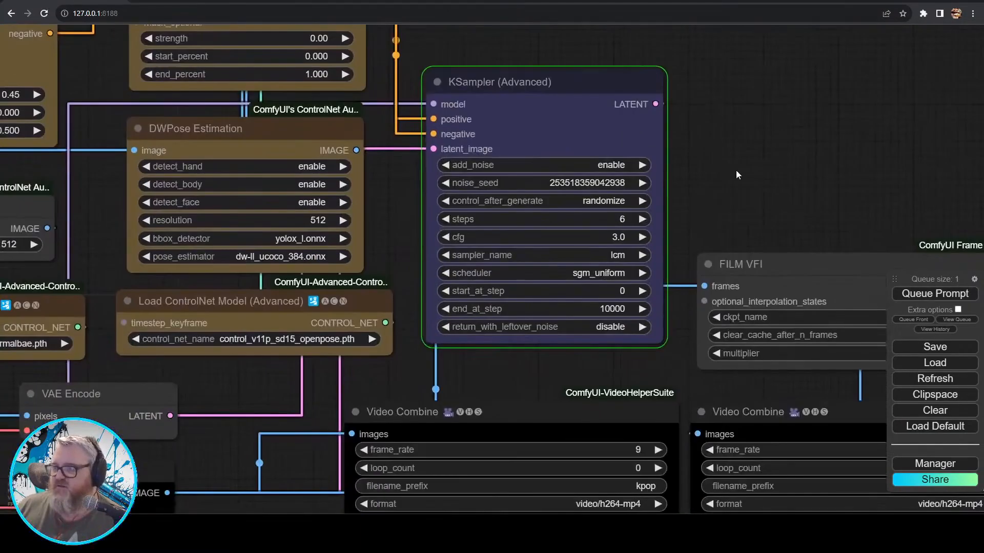
key(alt+Tab)
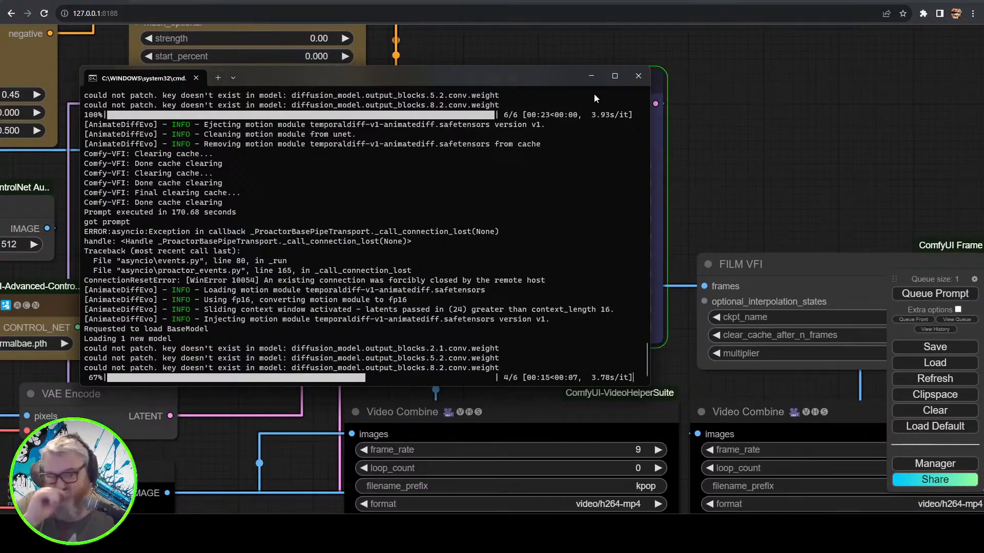
click(591, 76)
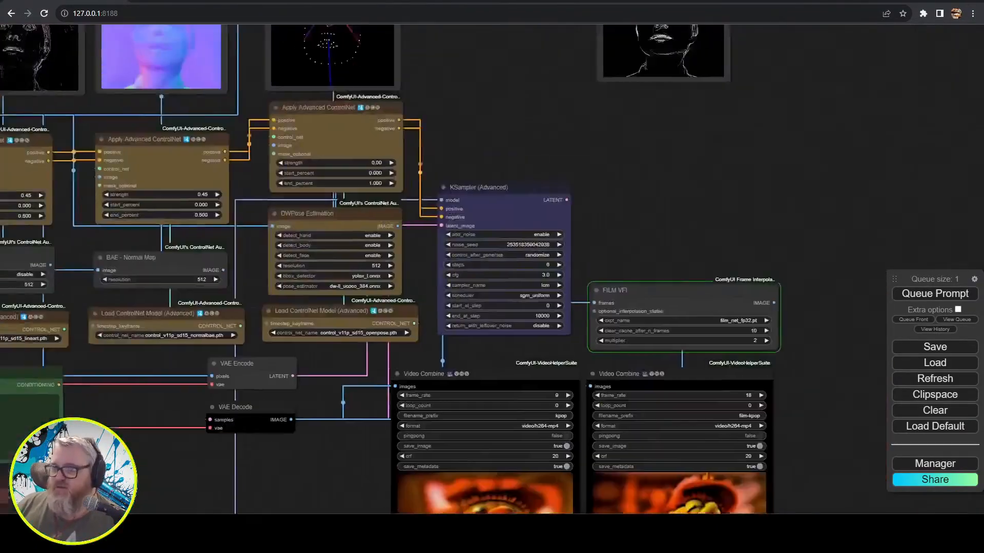
- Set the strength of the OpenPose Apply Advanced ControlNet node to 1.00
drag(372, 138, 439, 197)
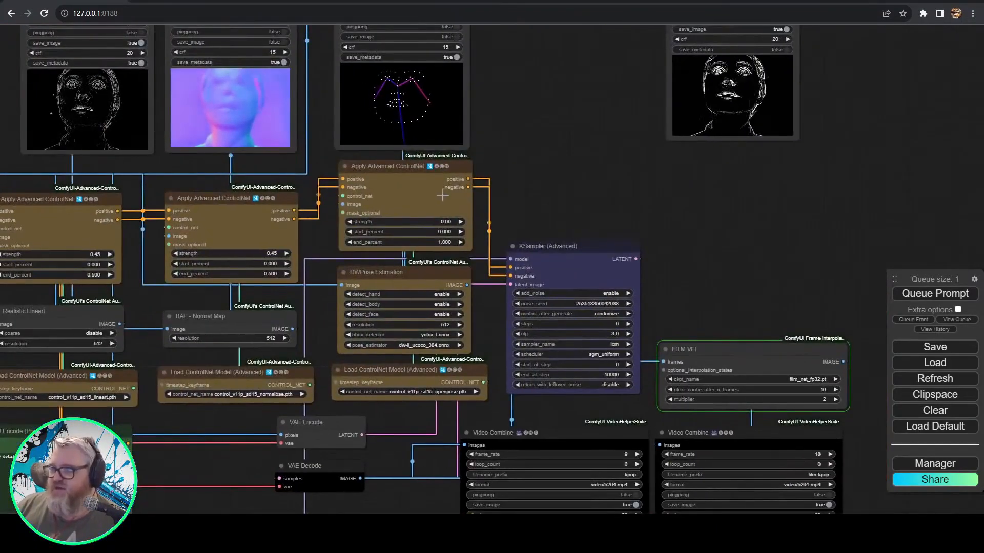
drag(553, 156, 752, 133)
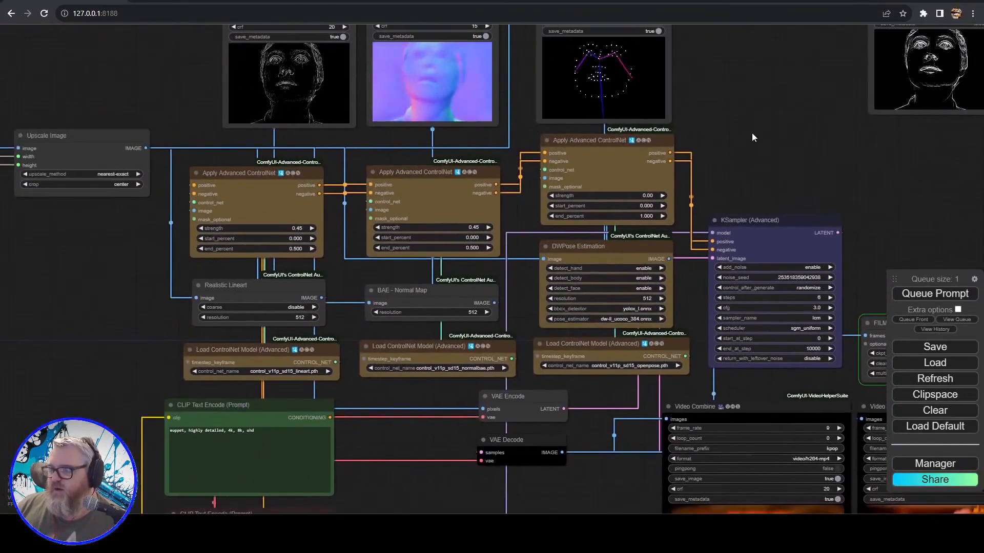
click(640, 195)
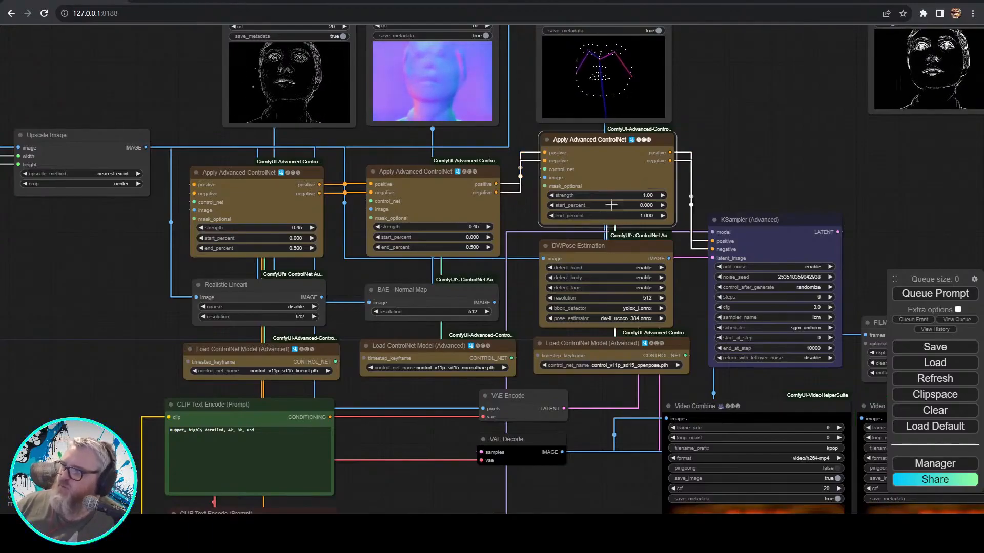
scroll(465, 227, up, 2)
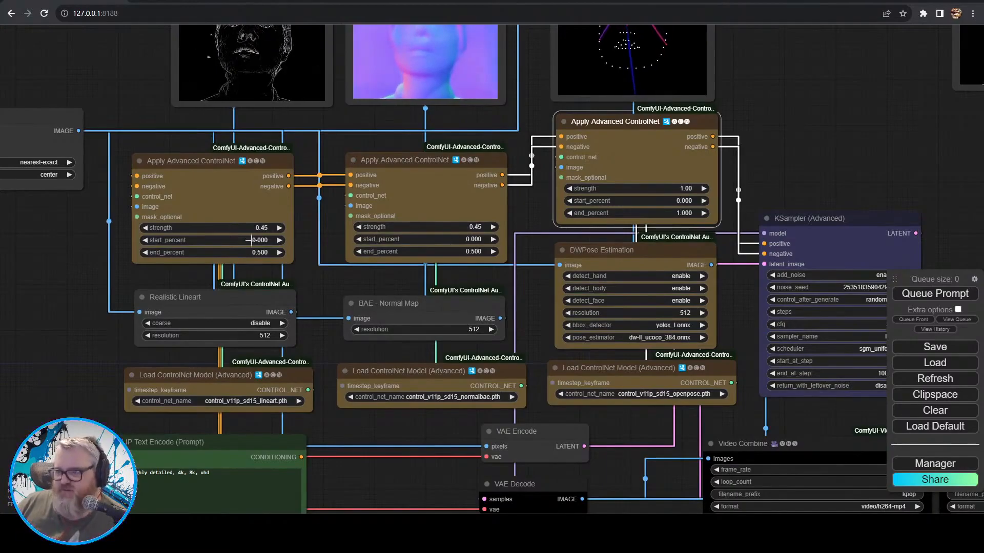
- Set the strength of the lineart Apply Advanced ControlNet node to 0.8 and queue the prompt
click(237, 194)
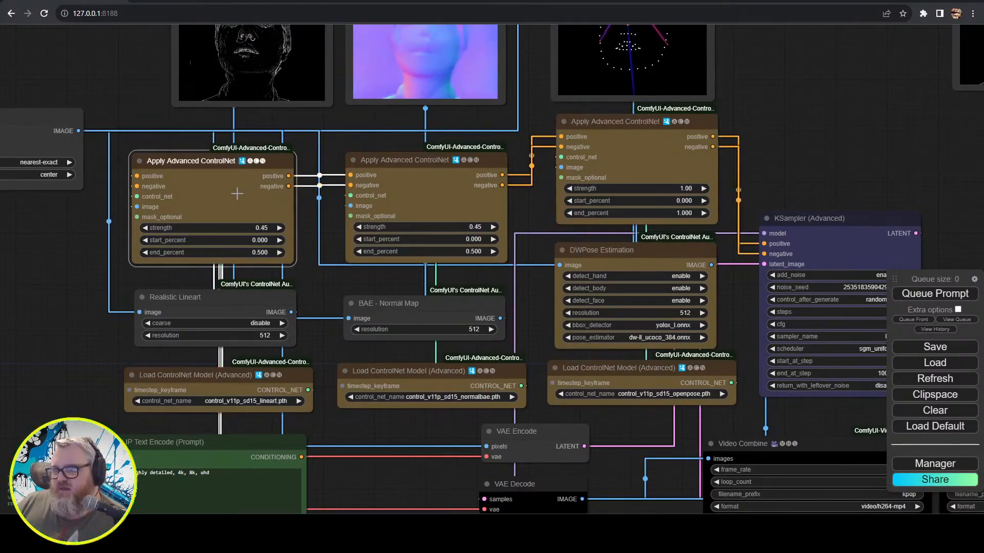
click(270, 231)
text(0.8)
key(Return)
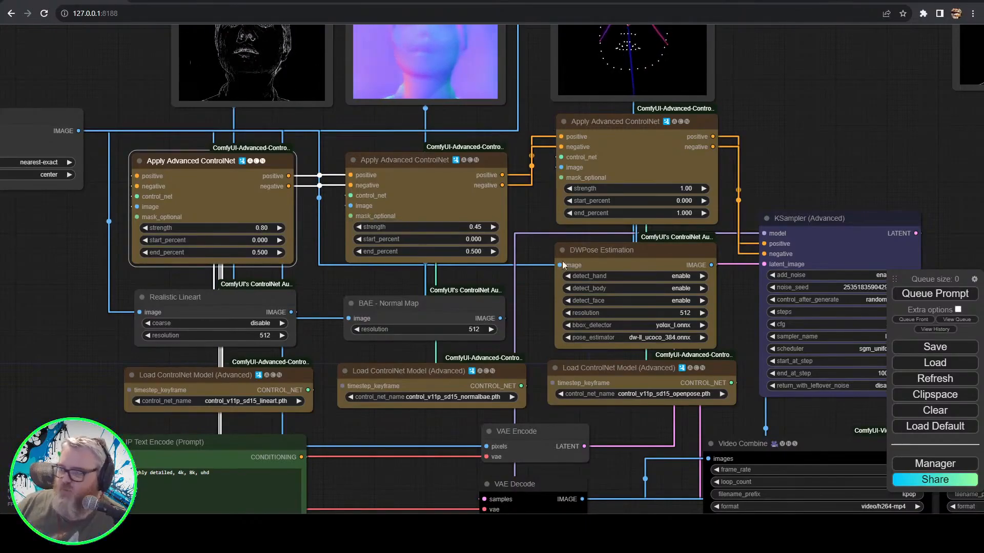
key(ctrl+Return)
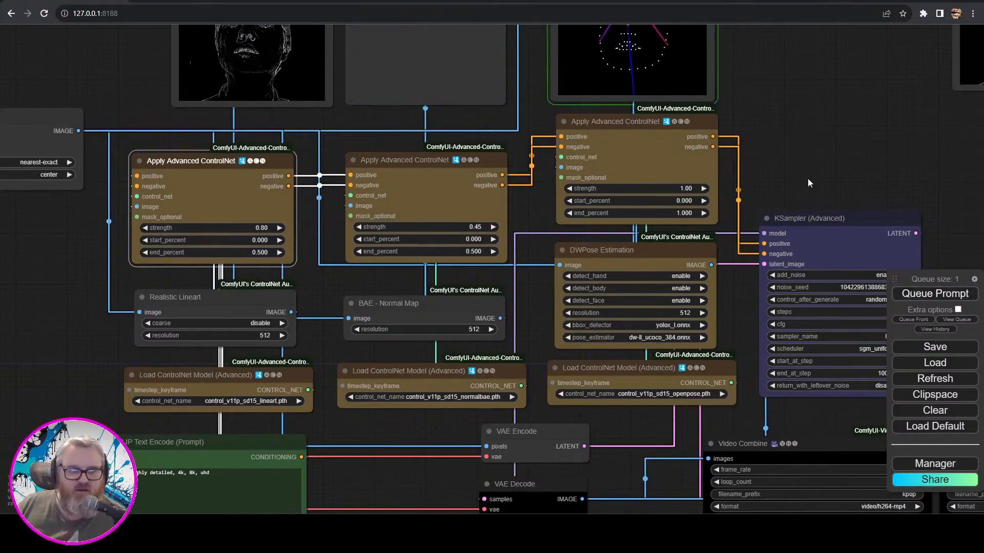
- Set the cfg of the KSampler (Advanced) node to 2.0 and queue the prompt again
drag(855, 167, 614, 76)
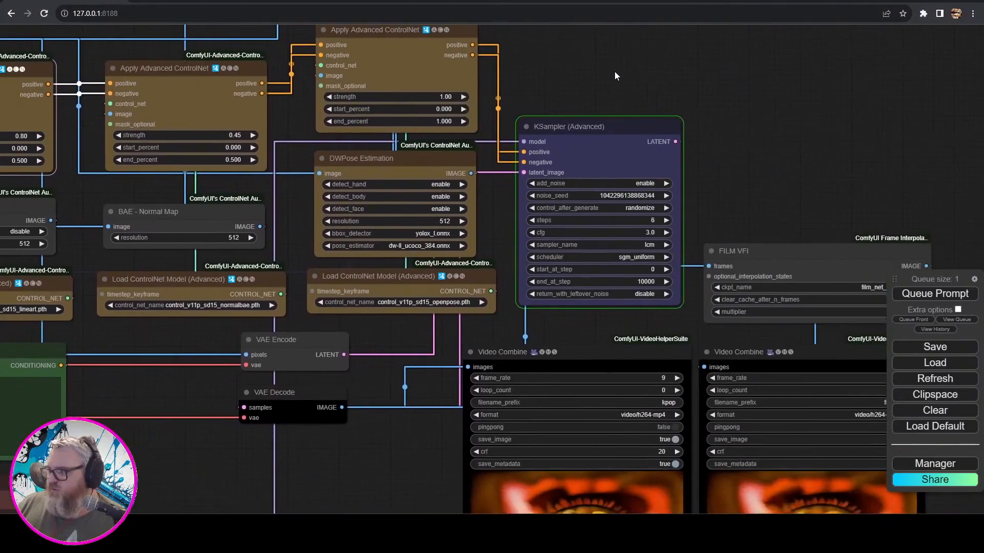
click(628, 257)
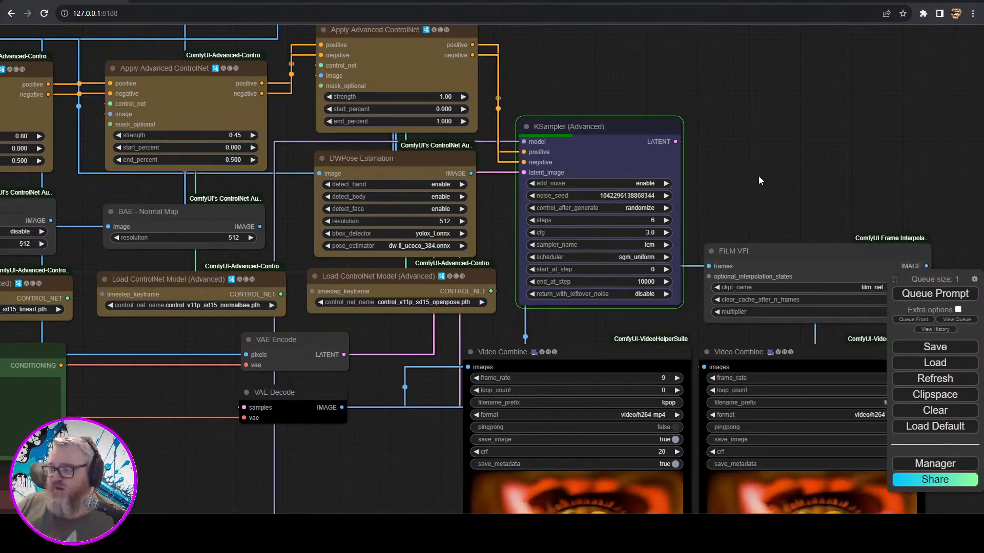
drag(759, 177, 629, 88)
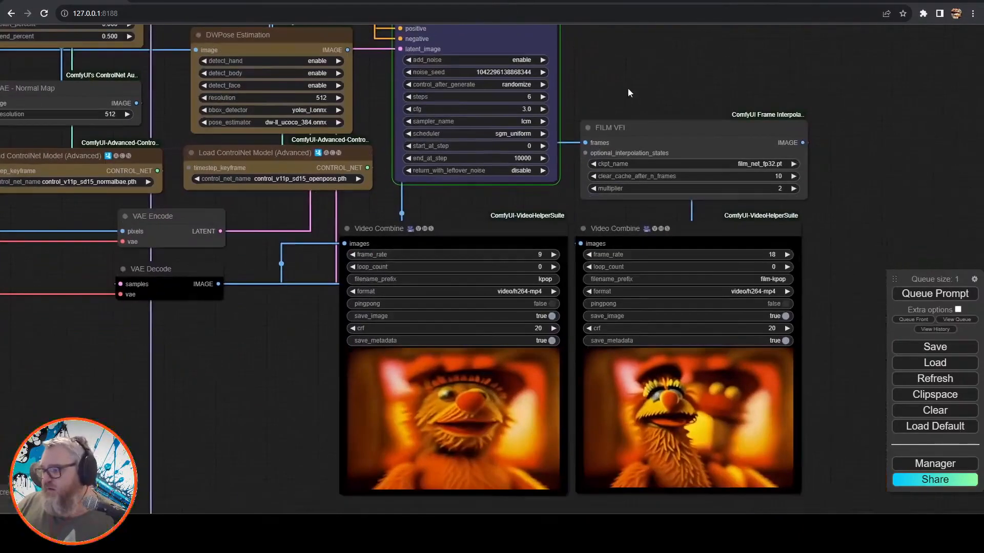
click(587, 131)
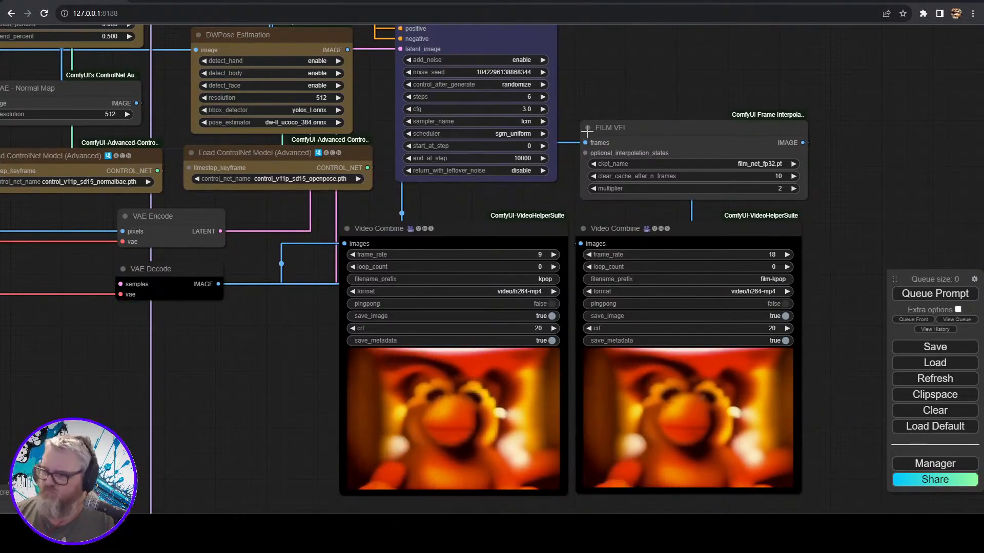
click(522, 110)
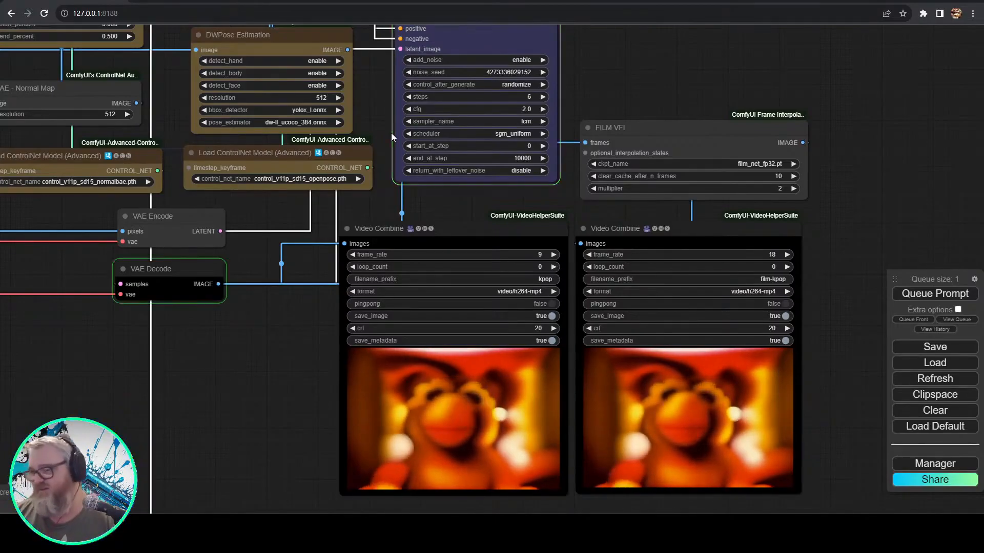
- Examine the new muppet videos in both output Video Combine nodes alongside the ControlNet, KSampler and prompt settings
scroll(716, 72, up, 5)
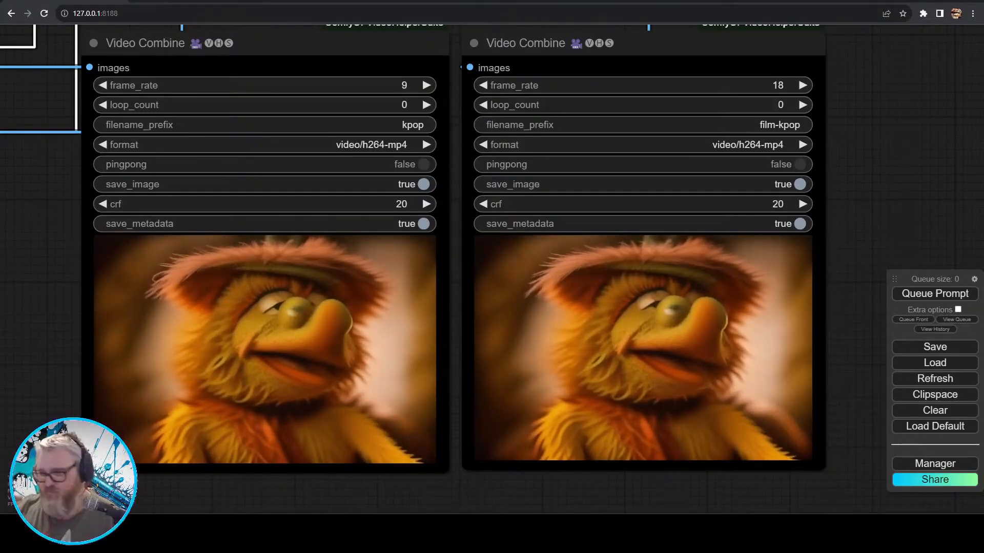
scroll(152, 331, down, 3)
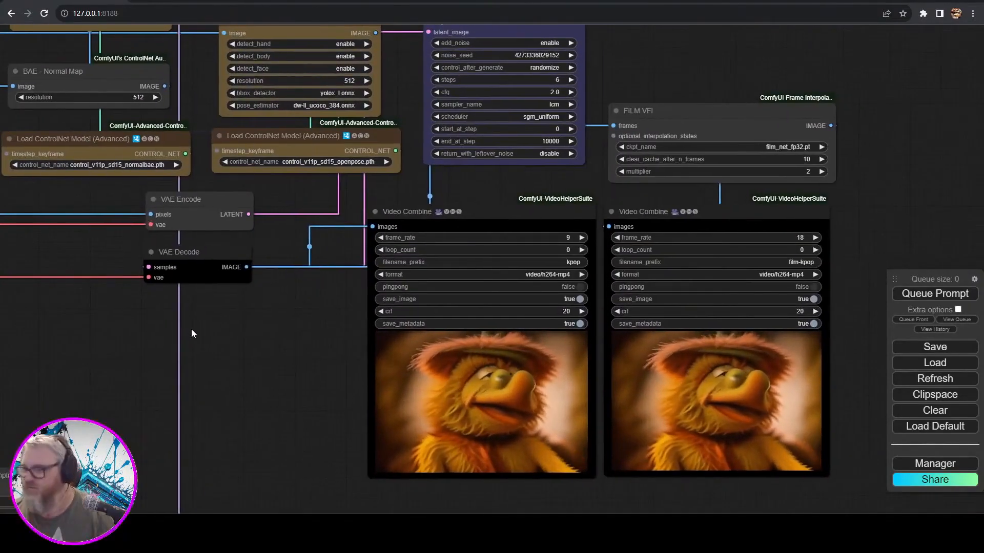
drag(82, 236, 103, 189)
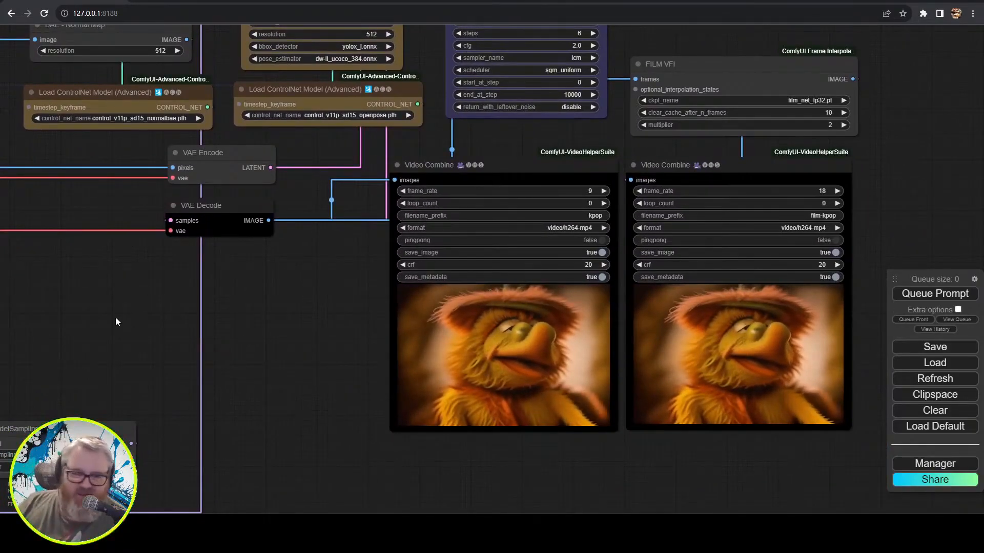
drag(101, 317, 368, 368)
drag(496, 377, 458, 329)
drag(256, 333, 439, 369)
scroll(187, 482, down, 3)
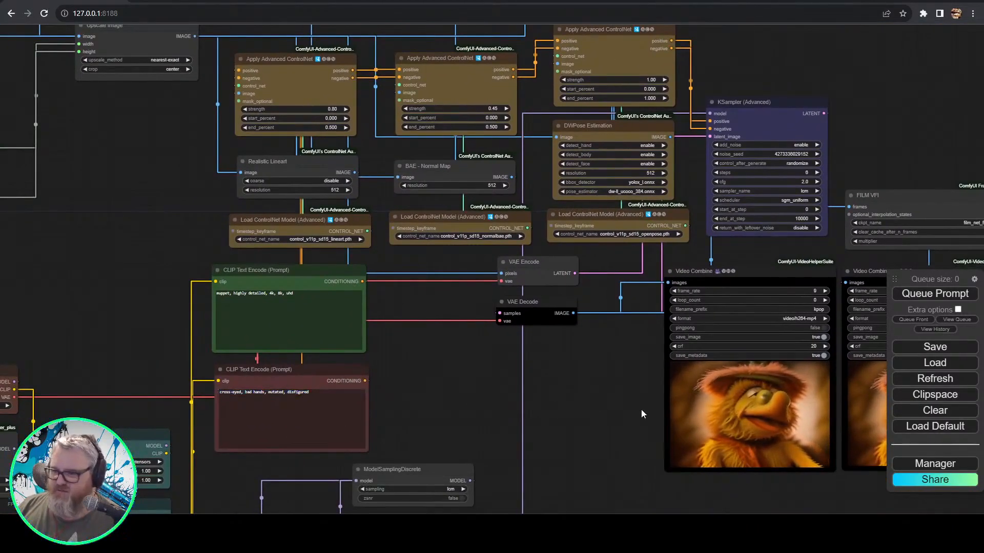
drag(434, 434, 366, 380)
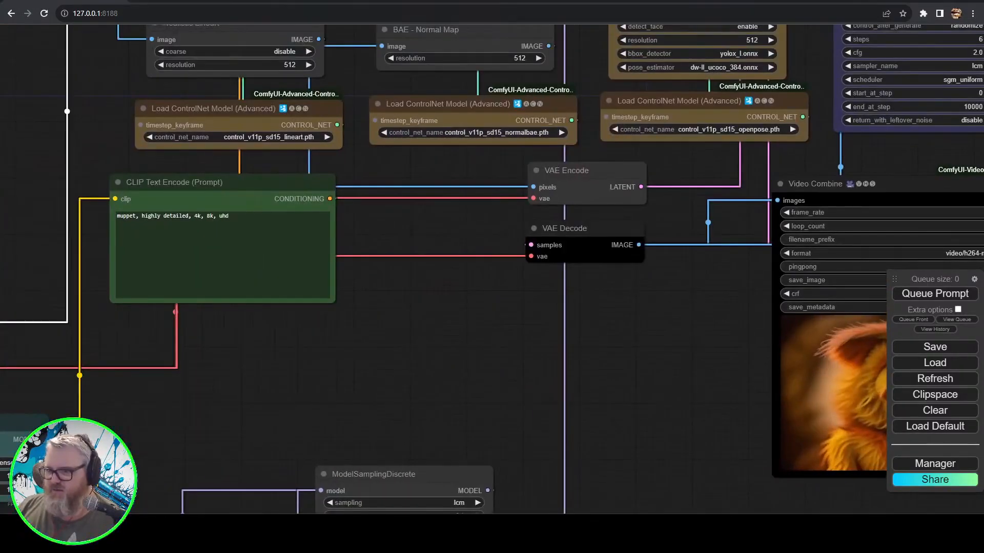
drag(1, 169, 309, 346)
drag(271, 384, 280, 174)
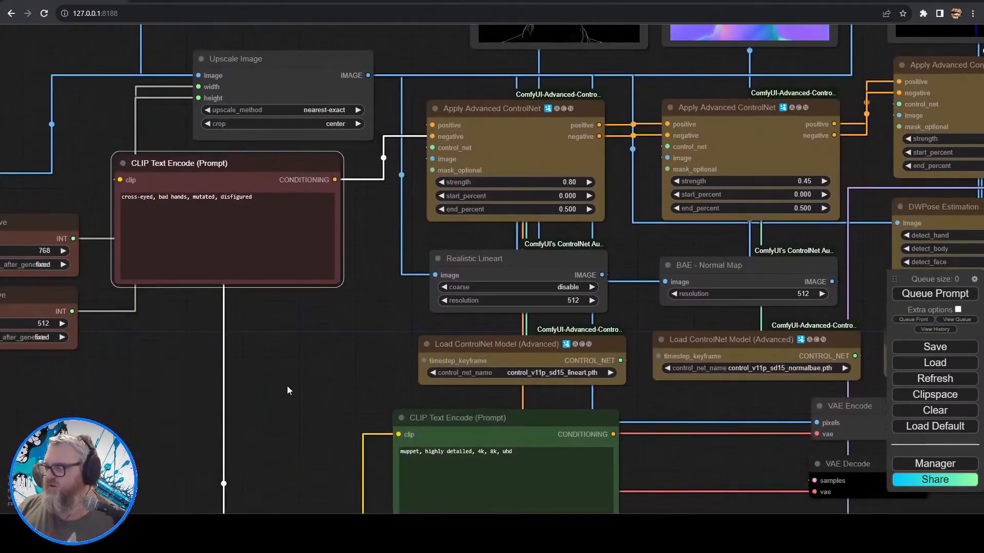
drag(295, 384, 52, 425)
drag(910, 165, 589, 123)
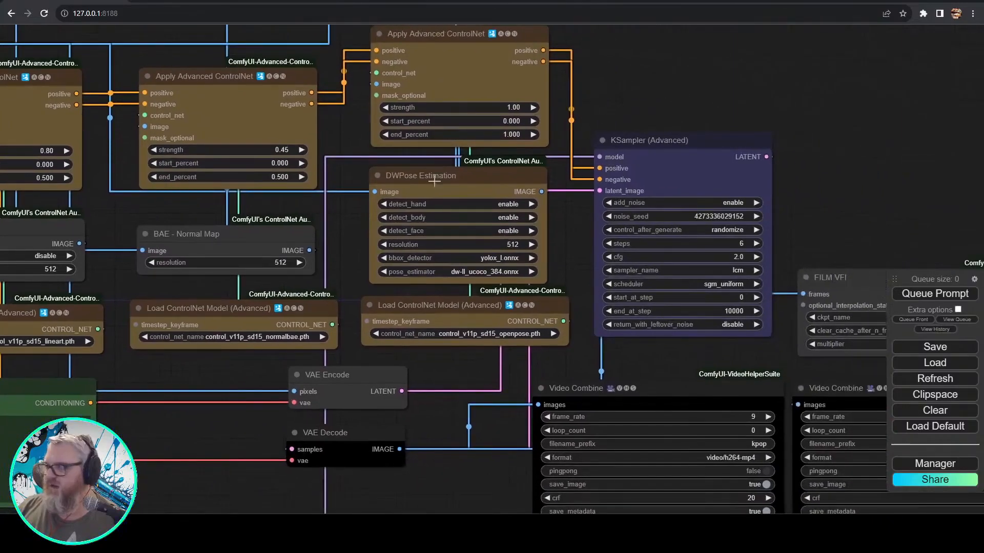
drag(90, 207, 663, 180)
drag(281, 110, 553, 504)
drag(717, 451, 522, 310)
- Replace "muppet" with "fozzie bear" in the positive CLIP Text Encode prompt
click(398, 266)
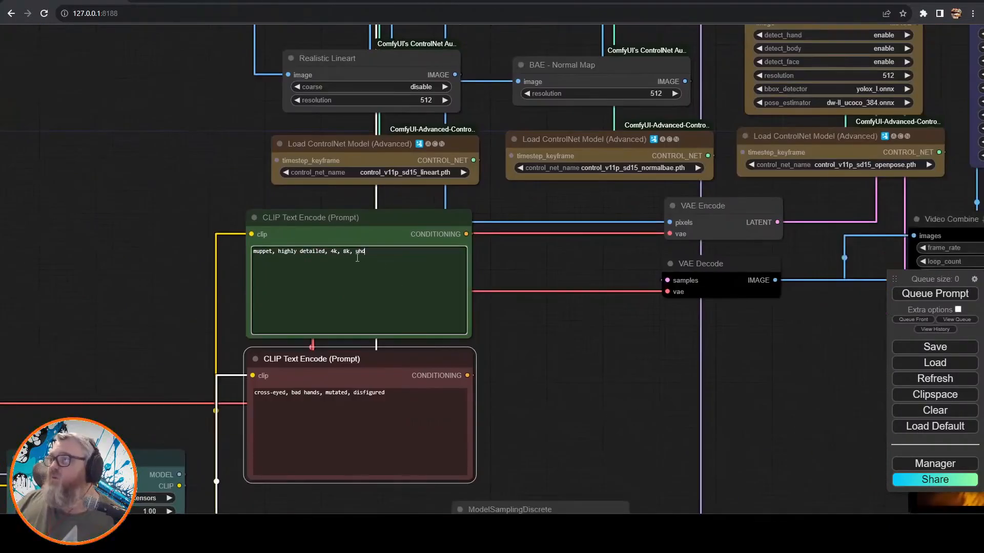
drag(641, 404, 432, 363)
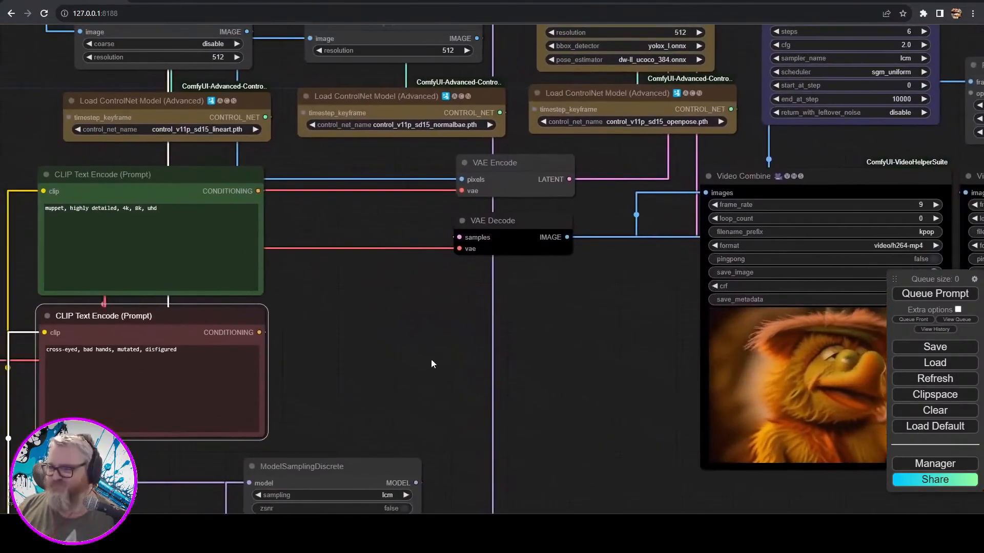
drag(63, 208, 27, 261)
text(fozzie bear)
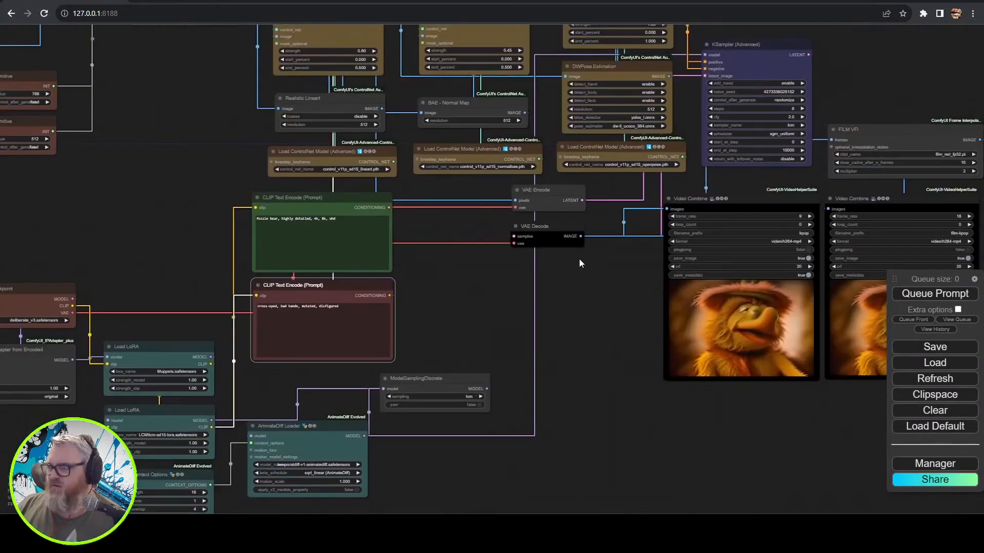
- Queue the prompt with the edited text and review the Load Video, Primitive and IPAdapter nodes
drag(423, 273, 773, 344)
scroll(421, 255, up, 6)
drag(421, 255, 408, 362)
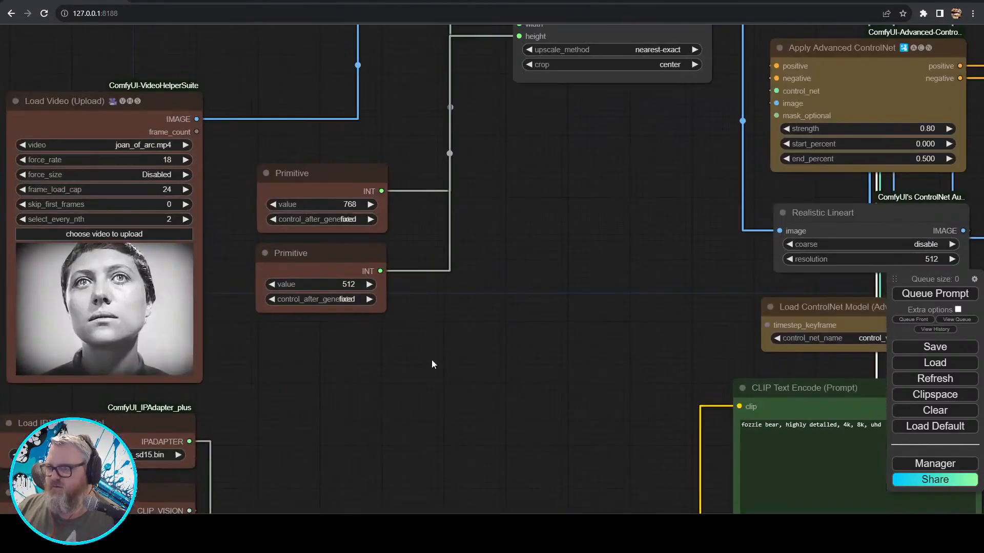
drag(459, 191, 454, 274)
click(339, 286)
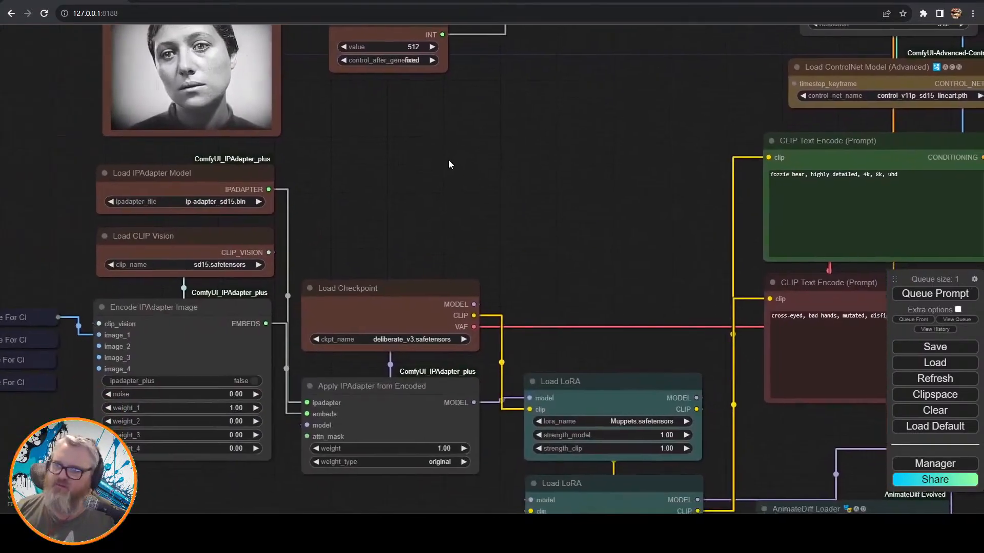
- Choose purz-face_4400.safetensors in the Load LoRA node holding the Muppets LoRA and realisticVisionV51_v51VAE.safetensors in the Load Checkpoint node
drag(448, 159, 334, 156)
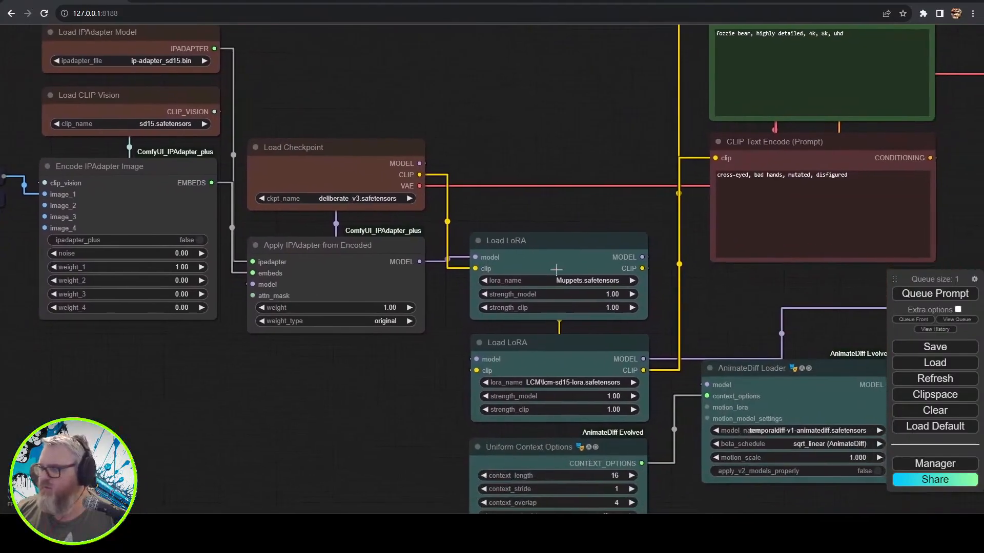
click(566, 282)
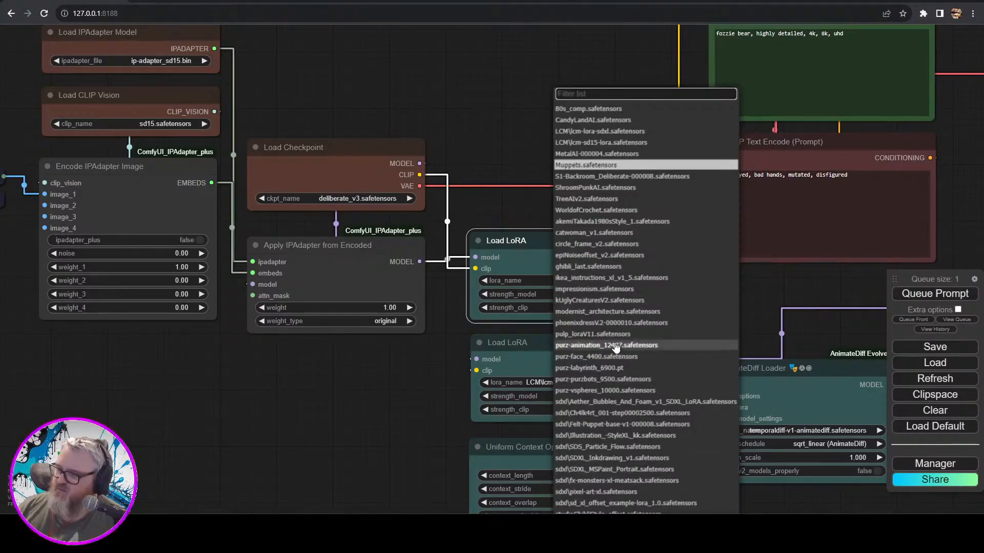
scroll(645, 398, down, 2)
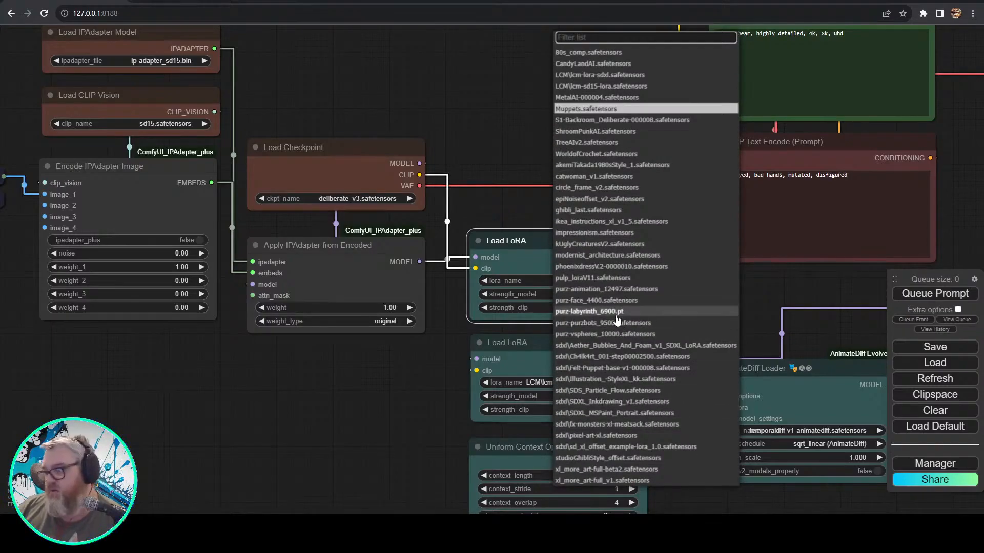
scroll(618, 321, up, 1)
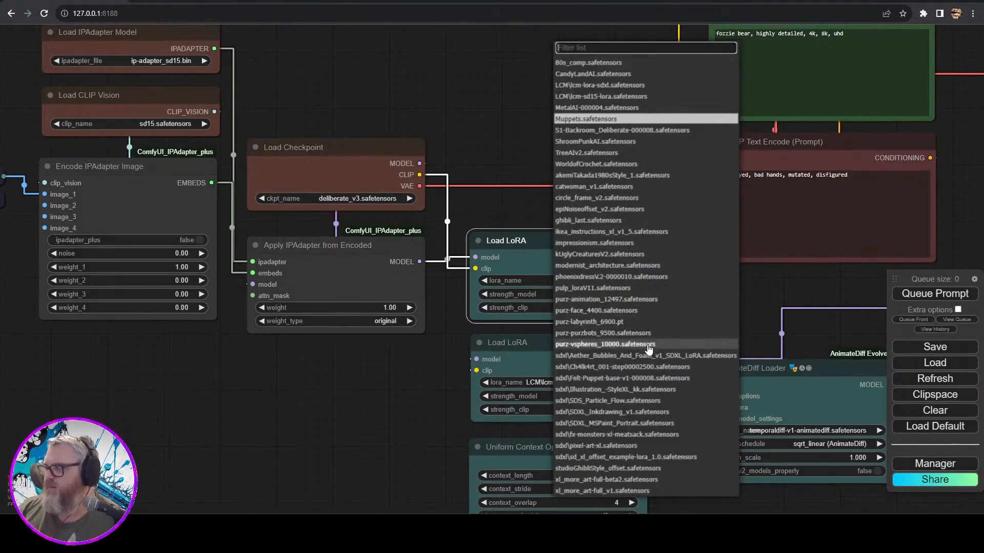
click(644, 310)
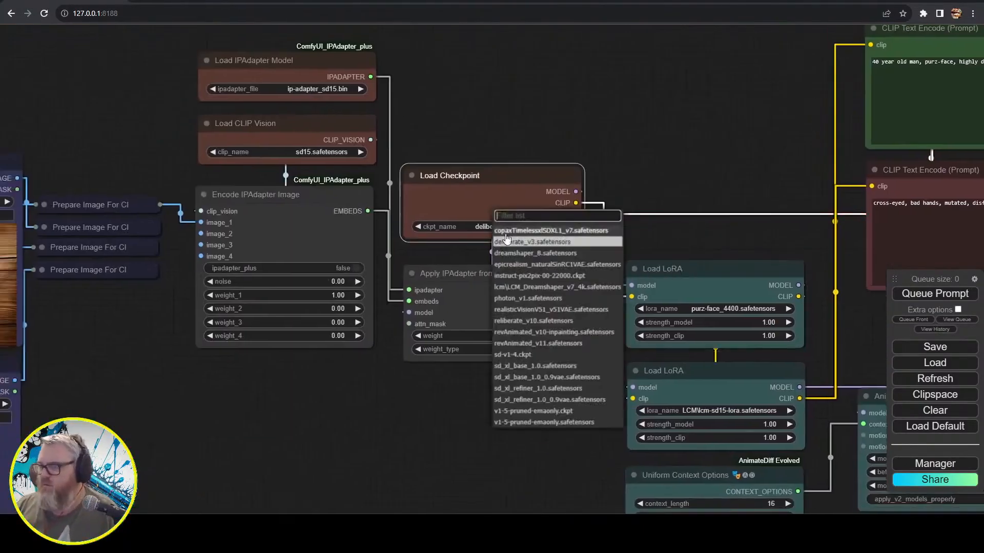
click(533, 313)
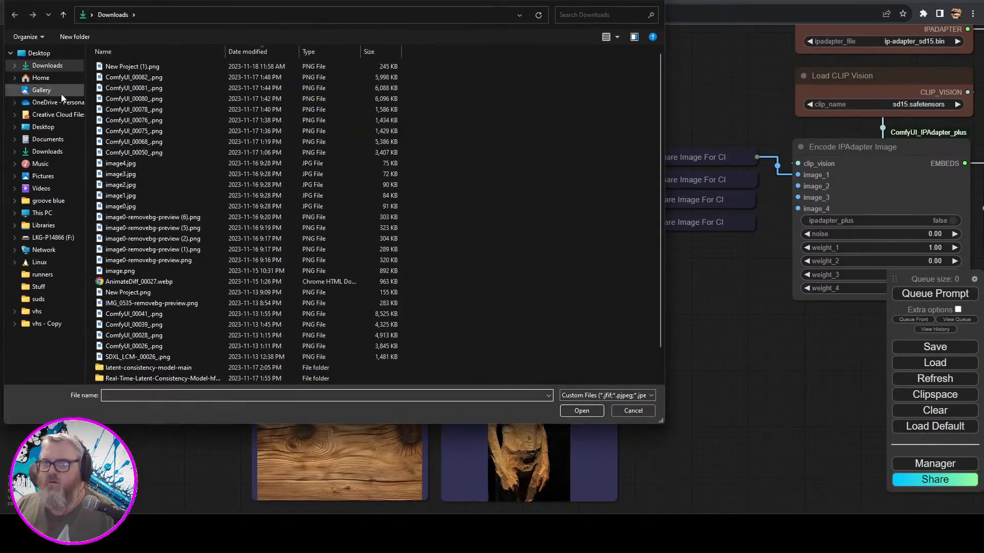
- Load portrait photos into the four Load Image nodes and set weight_2, weight_3 and weight_4 of Encode IPAdapter Image to 1.00
click(60, 93)
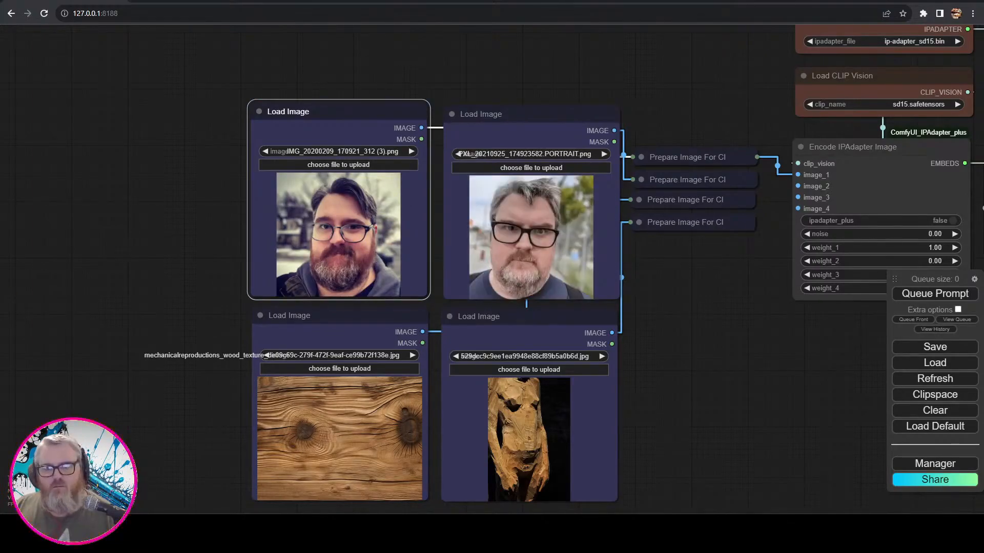
drag(341, 513, 342, 476)
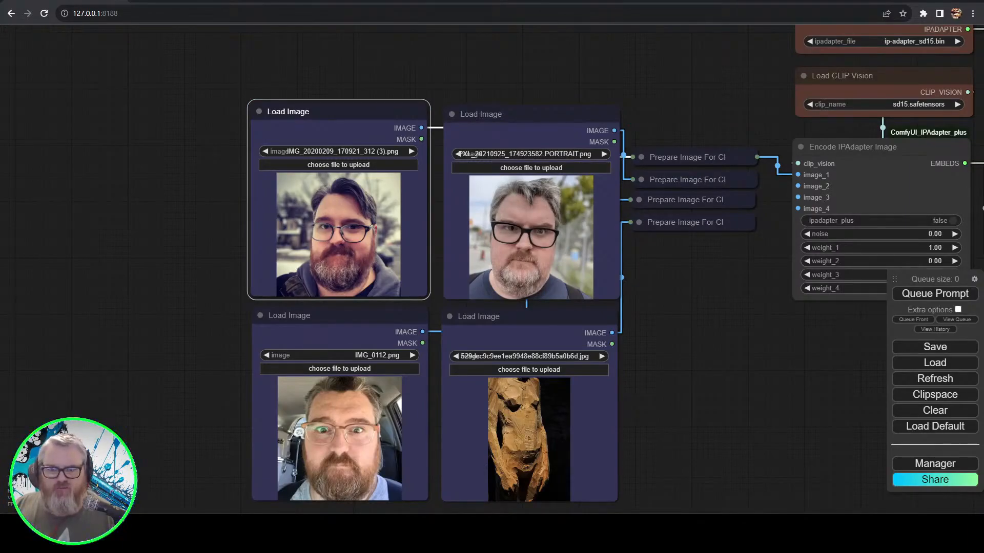
drag(579, 430, 573, 433)
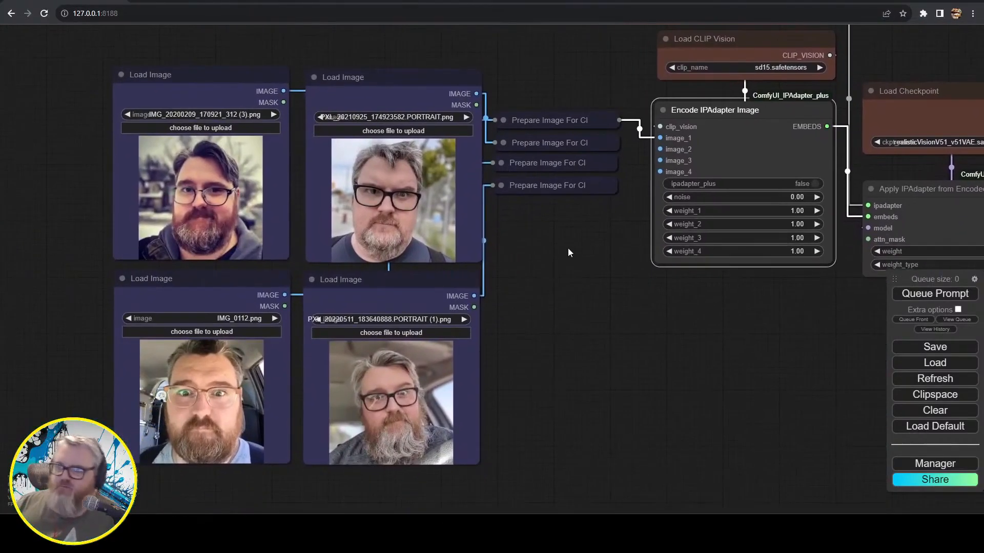
- Queue the prompt with the portrait reference images, the face LoRA and the new checkpoint
drag(568, 252, 364, 267)
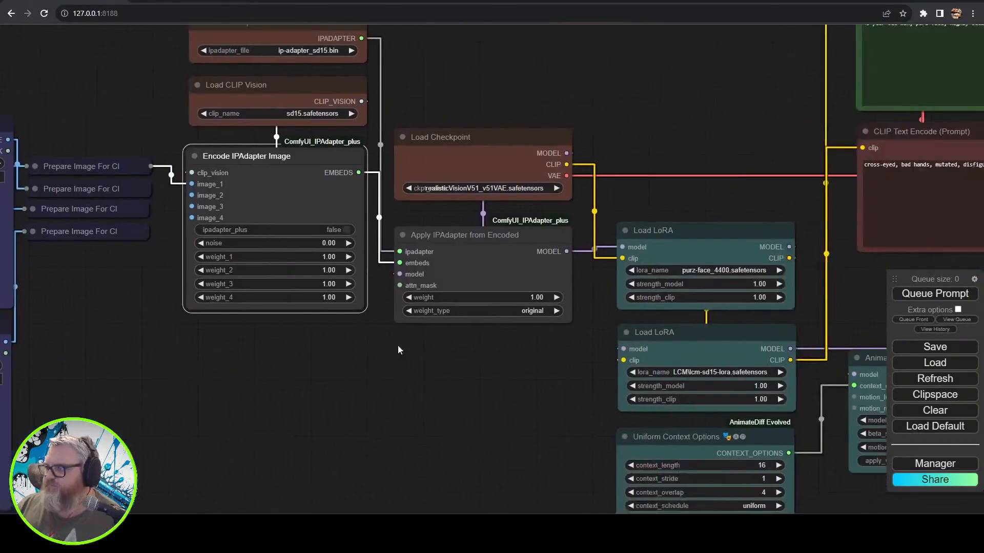
drag(527, 243, 497, 240)
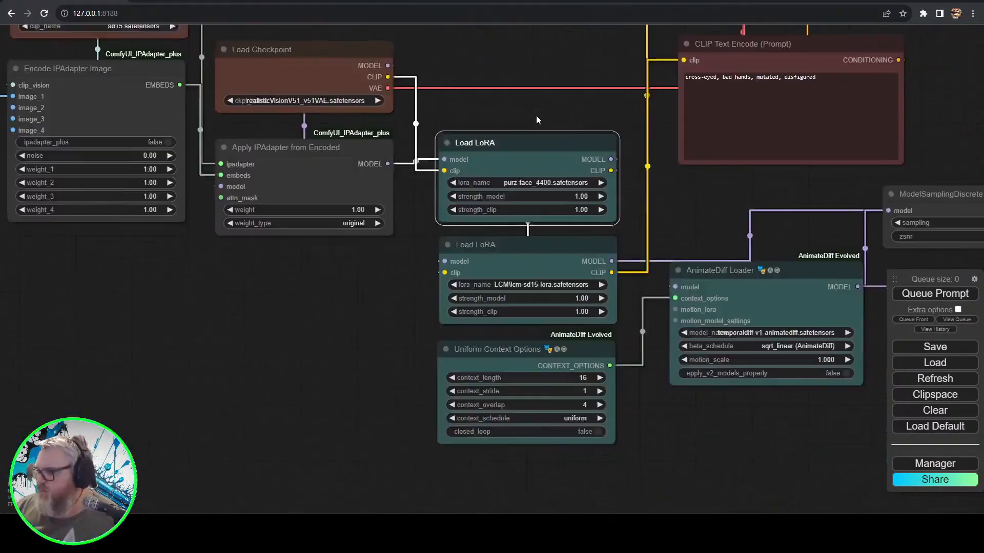
drag(536, 115, 300, 183)
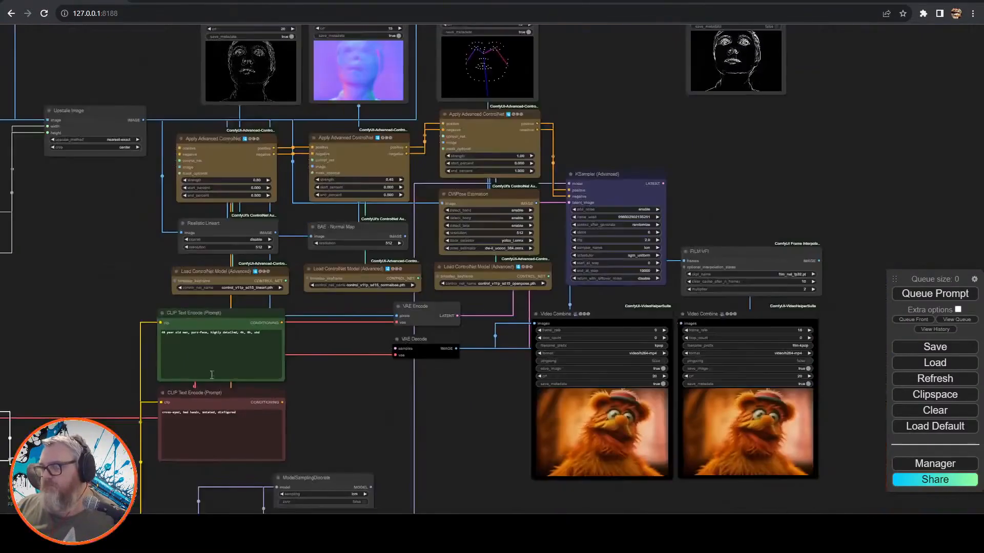
click(935, 293)
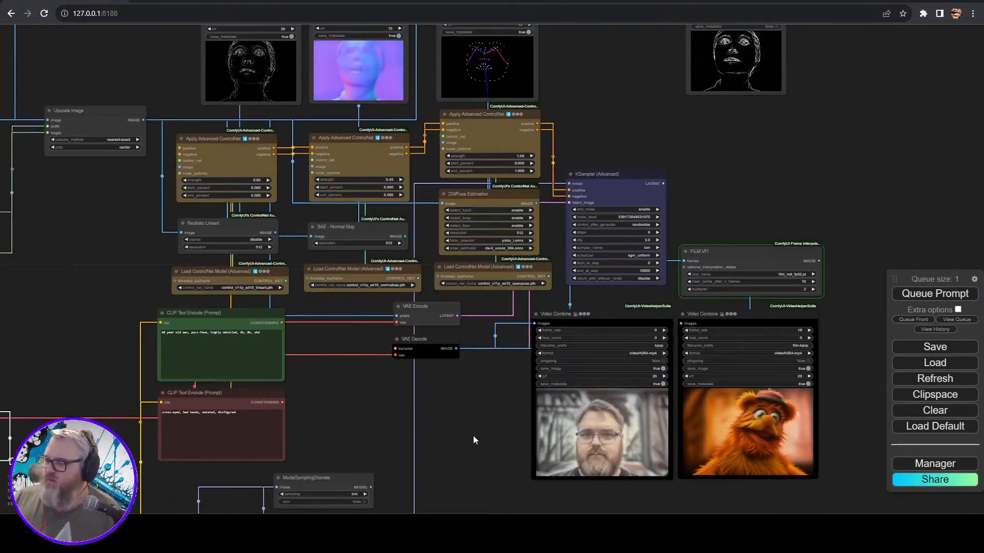
- Examine the generated portrait videos in both output Video Combine nodes up close
drag(494, 450, 41, 308)
scroll(41, 309, up, 10)
scroll(50, 280, down, 10)
drag(47, 272, 66, 278)
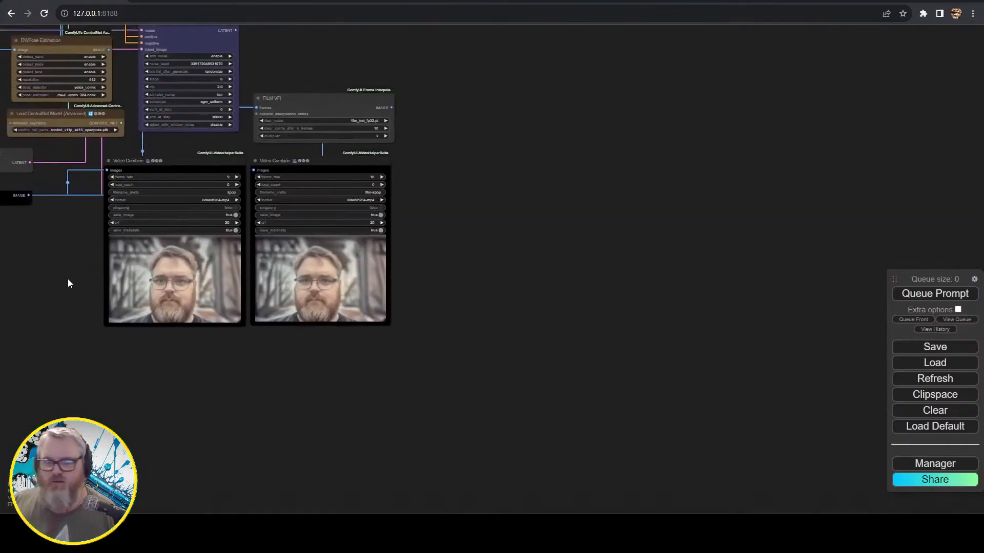
scroll(67, 278, up, 5)
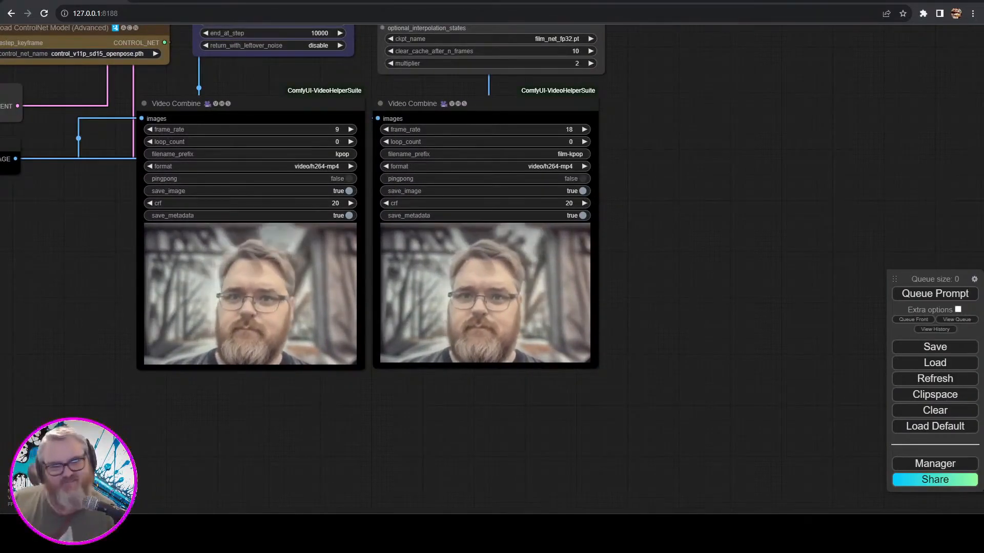
scroll(44, 257, up, 7)
scroll(163, 254, down, 7)
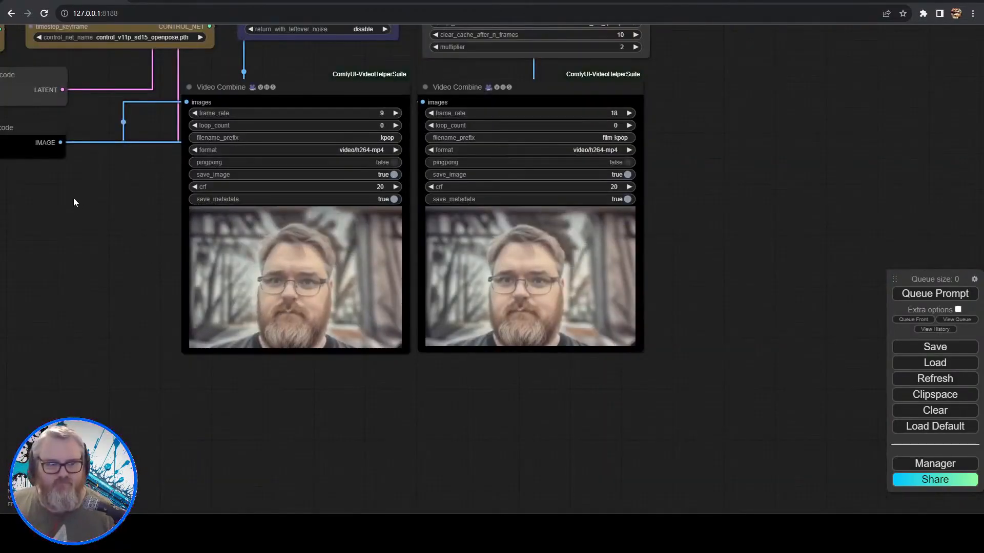
- Set the weight of the Apply IPAdapter from Encoded node to 0.7
drag(133, 210, 965, 138)
drag(399, 324, 539, 274)
drag(209, 313, 551, 407)
click(376, 292)
click(533, 290)
drag(172, 129, 121, 179)
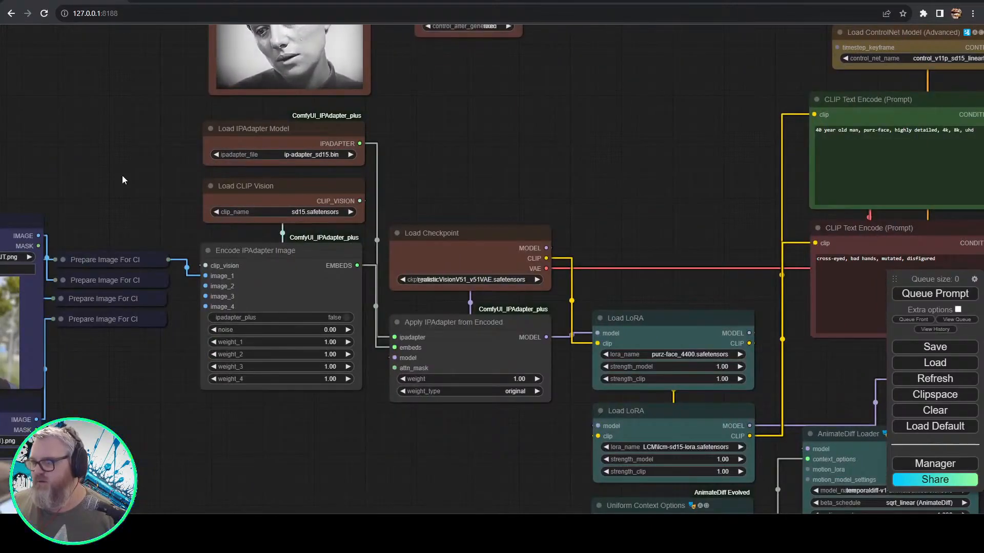
click(515, 379)
text(0.7)
key(Return)
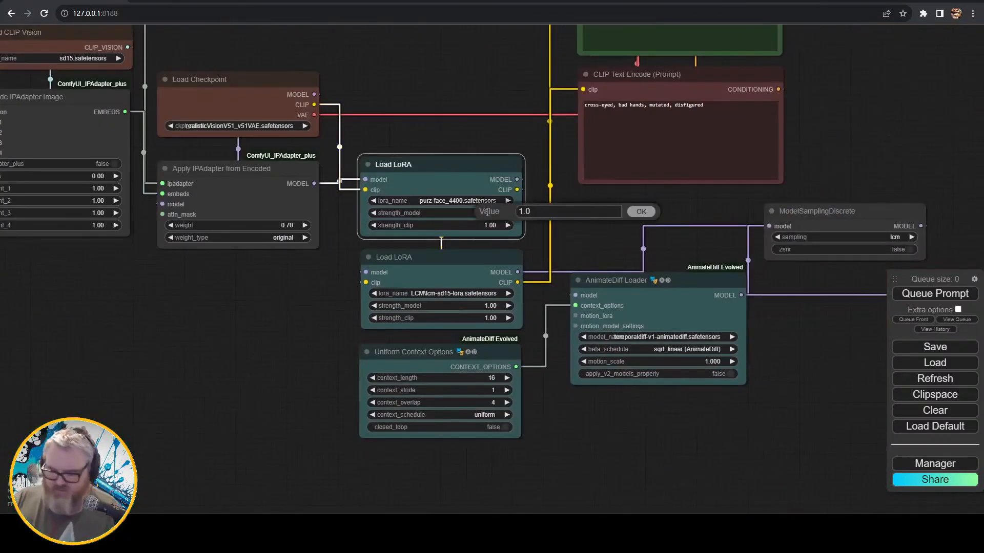
- Set both strength_model and strength_clip of the purz-face_4400 Load LoRA node to 0.8
text(0.8)
key(Return)
click(495, 305)
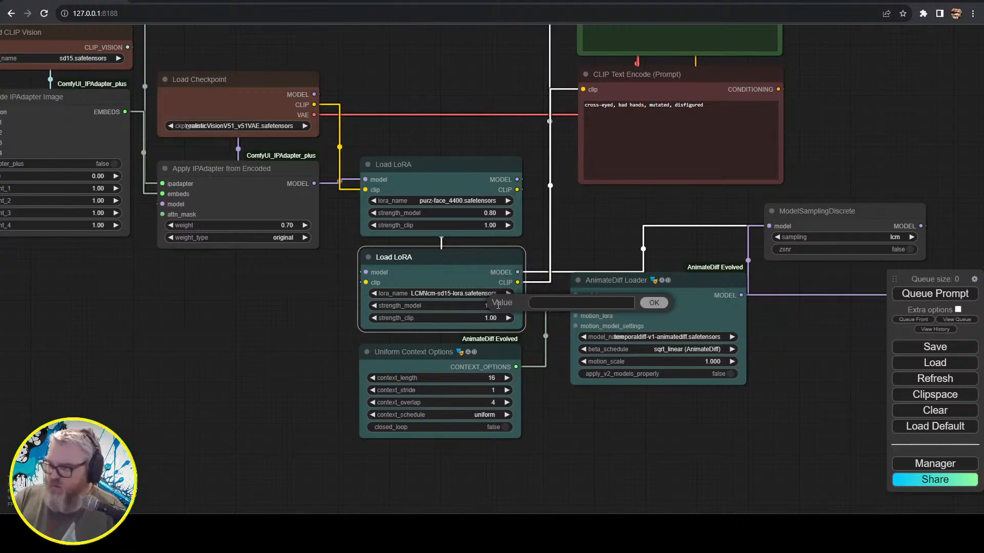
key(Escape)
click(489, 226)
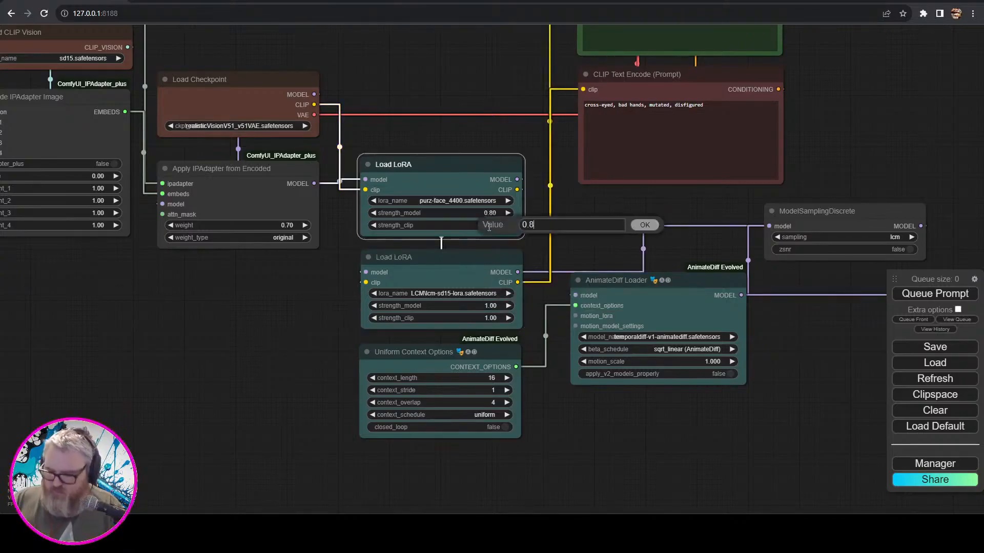
key(Escape)
- Set the strength of the lineart Apply Advanced ControlNet node to 0.5 and queue the prompt
drag(594, 222, 255, 478)
drag(537, 274, 457, 472)
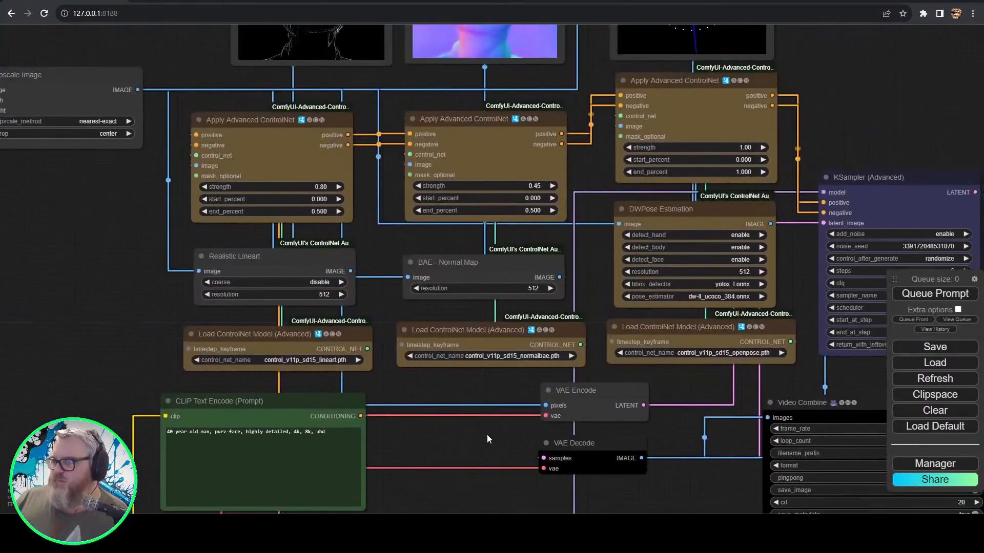
click(319, 186)
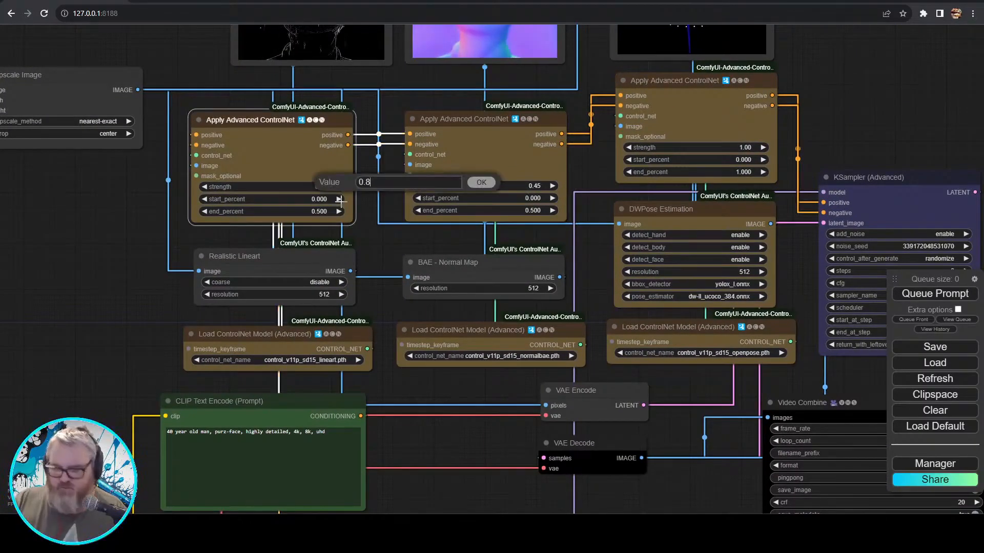
key(BackSpace)
text(5)
key(Return)
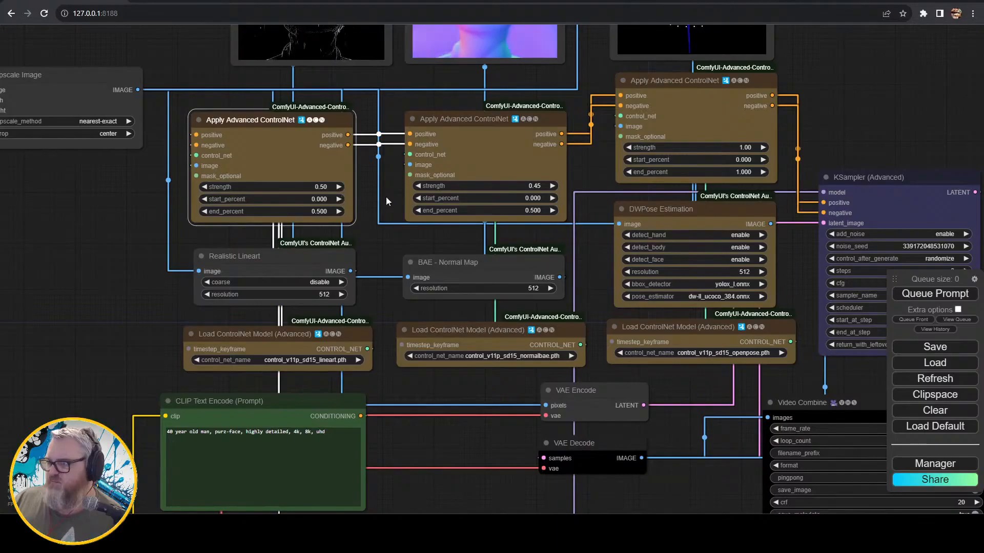
click(934, 293)
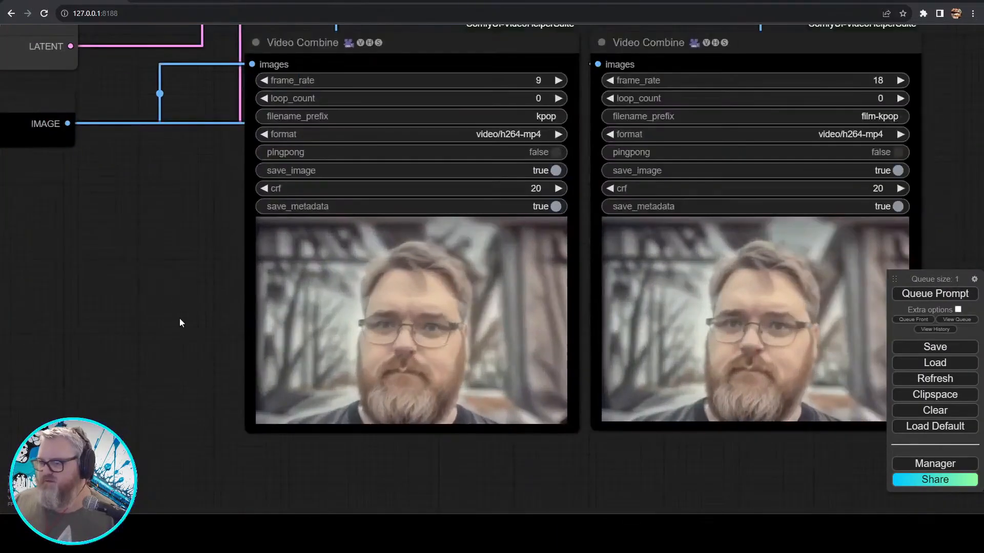
- Place the Load Video (Upload) node beside the output Video Combine nodes to compare the clips, and put it back next to the Primitive nodes
scroll(161, 297, down, 2)
scroll(161, 297, down, 5)
drag(161, 296, 537, 367)
scroll(361, 338, down, 4)
drag(87, 163, 599, 330)
scroll(531, 350, up, 6)
drag(531, 350, 178, 264)
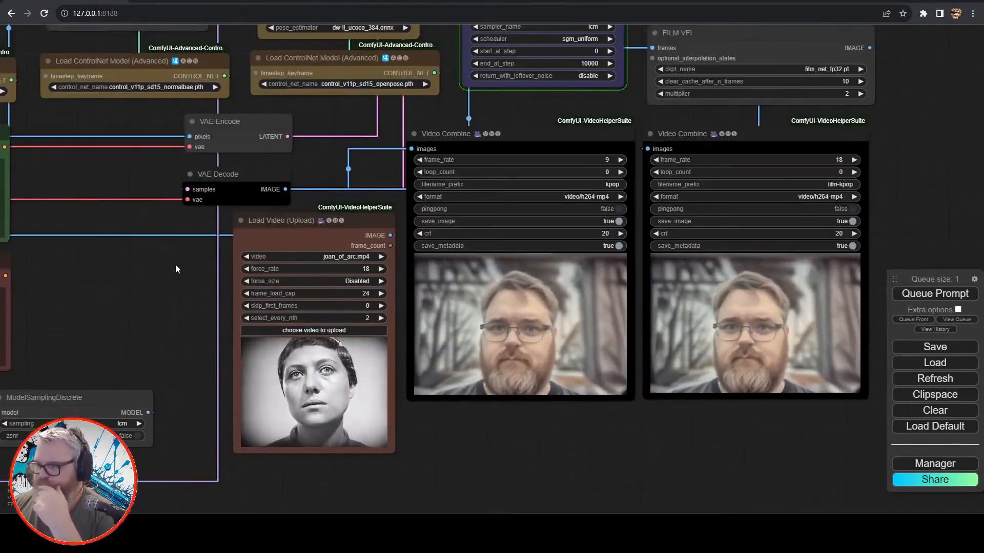
scroll(177, 263, down, 5)
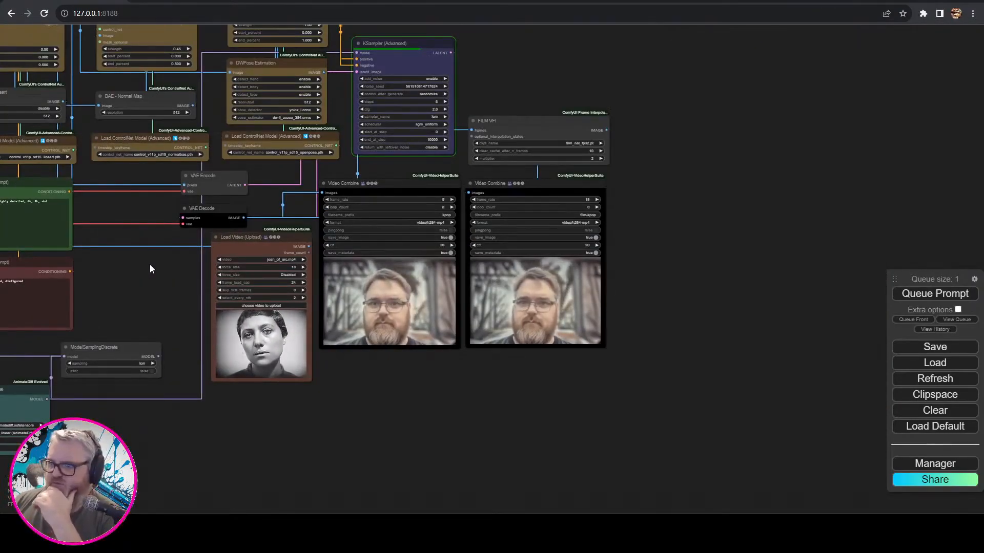
scroll(395, 353, up, 5)
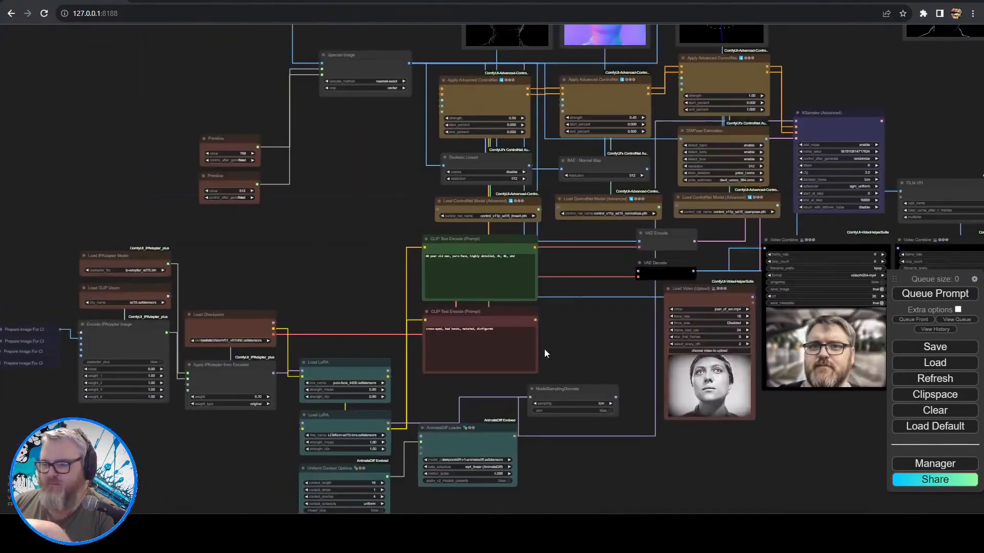
scroll(554, 338, up, 1)
drag(716, 288, 61, 93)
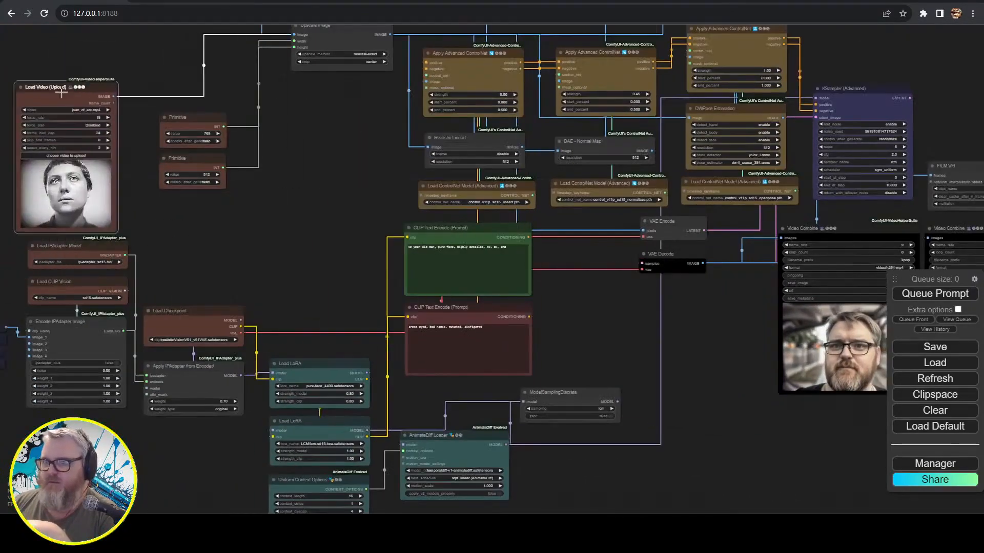
- Review the workflow from the Load Video and IPAdapter nodes through the prompts and LoRAs to the new output videos
scroll(272, 188, down, 6)
scroll(352, 298, up, 5)
drag(350, 297, 456, 307)
scroll(438, 347, up, 4)
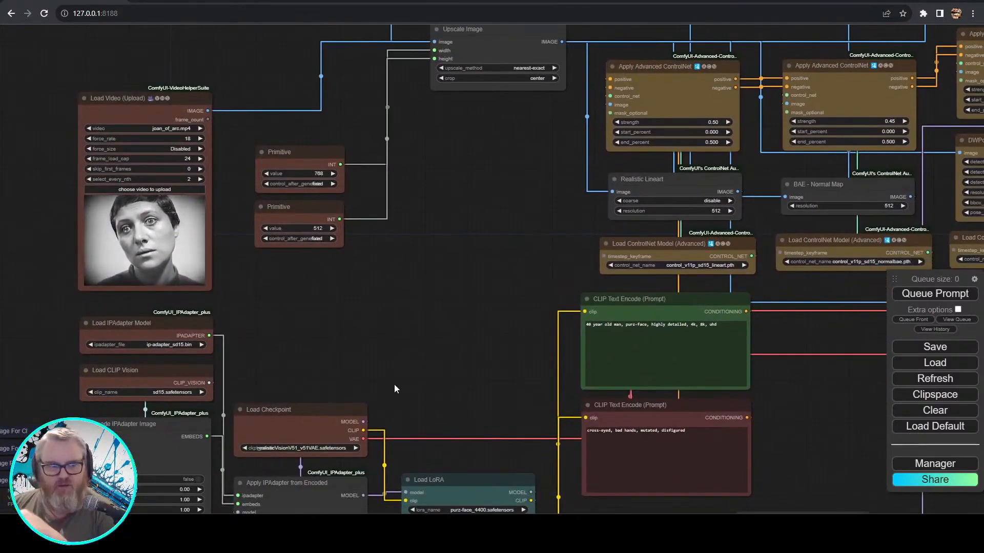
drag(417, 319, 131, 383)
drag(185, 354, 81, 67)
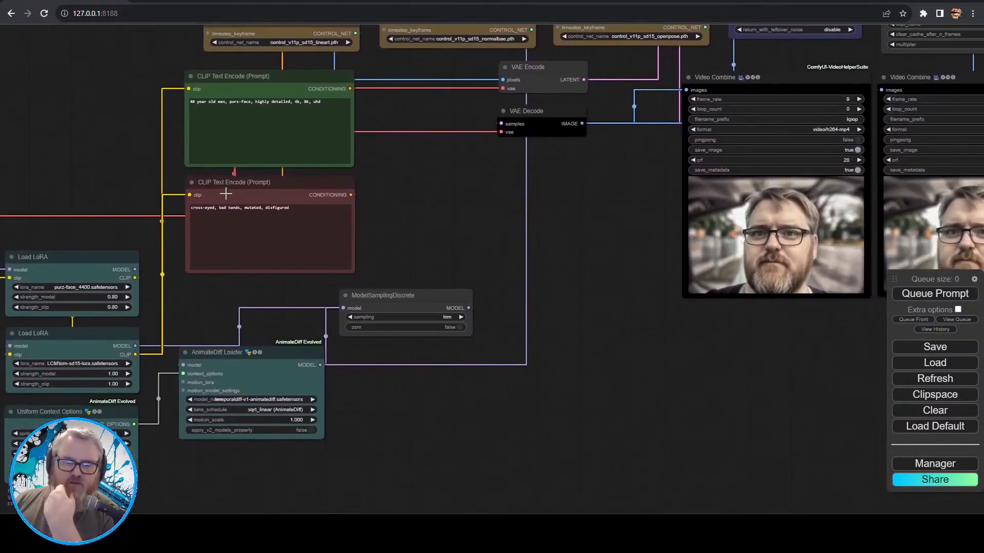
drag(557, 276, 555, 497)
scroll(286, 62, down, 5)
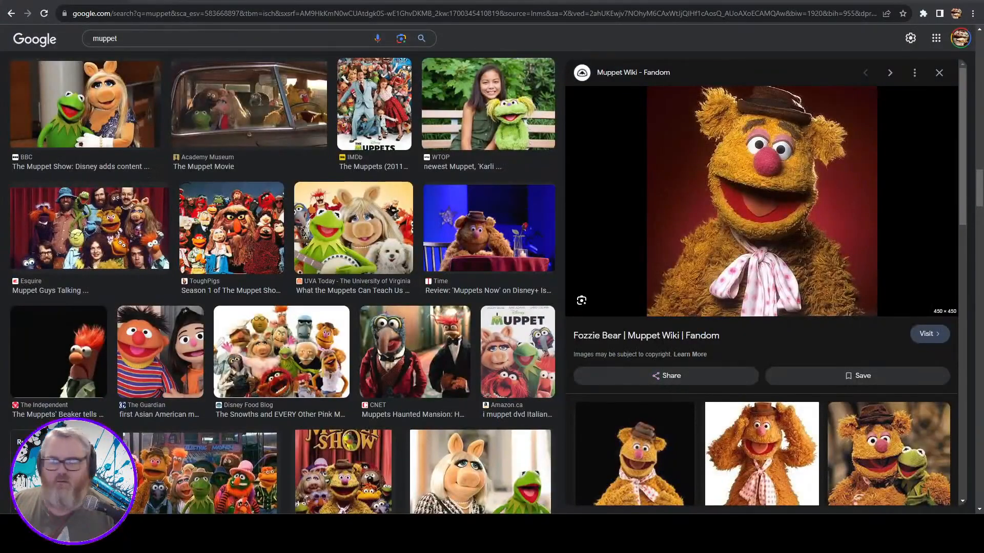
- Open ComfyUI at 127.0.0.1 in a new browser tab and clear the whole workflow from the canvas
key(ctrl+t)
text(127.0.0.1)
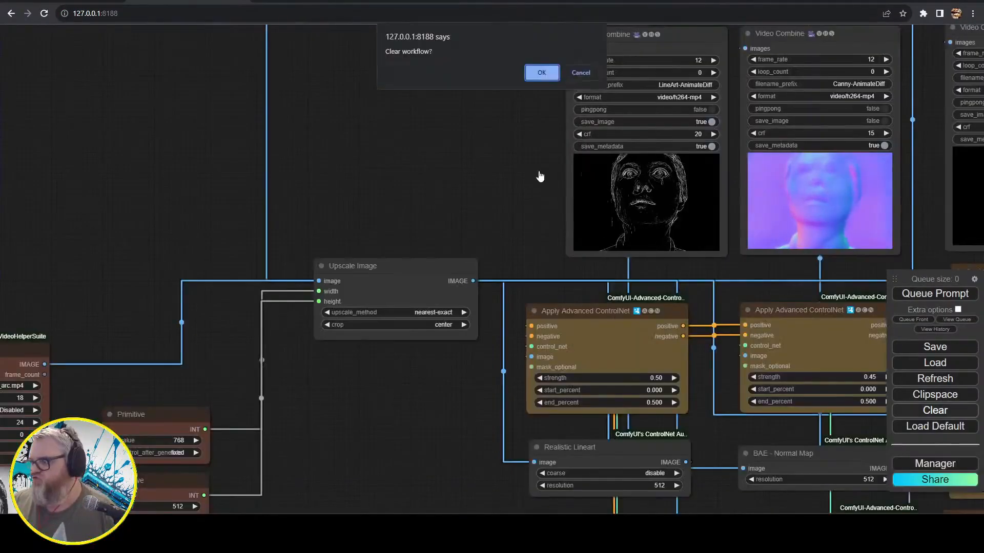
key(Return)
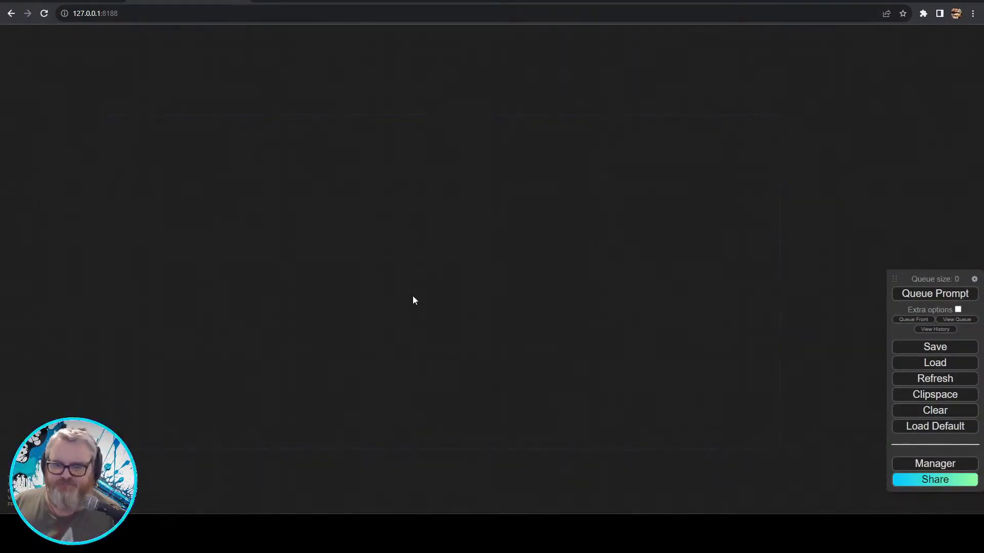
- Add a KSampler node to the empty canvas and connect its LATENT output to the samples input of a new VAE Decode node
double_click(447, 266)
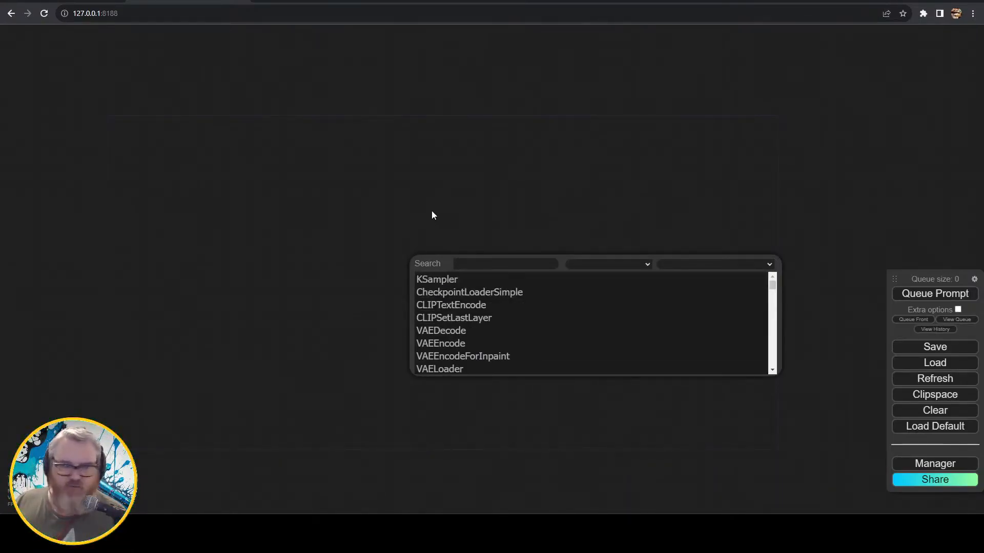
key(Return)
scroll(492, 348, up, 7)
scroll(479, 358, down, 4)
drag(461, 219, 478, 192)
drag(595, 248, 483, 219)
drag(439, 184, 488, 208)
click(540, 255)
click(328, 174)
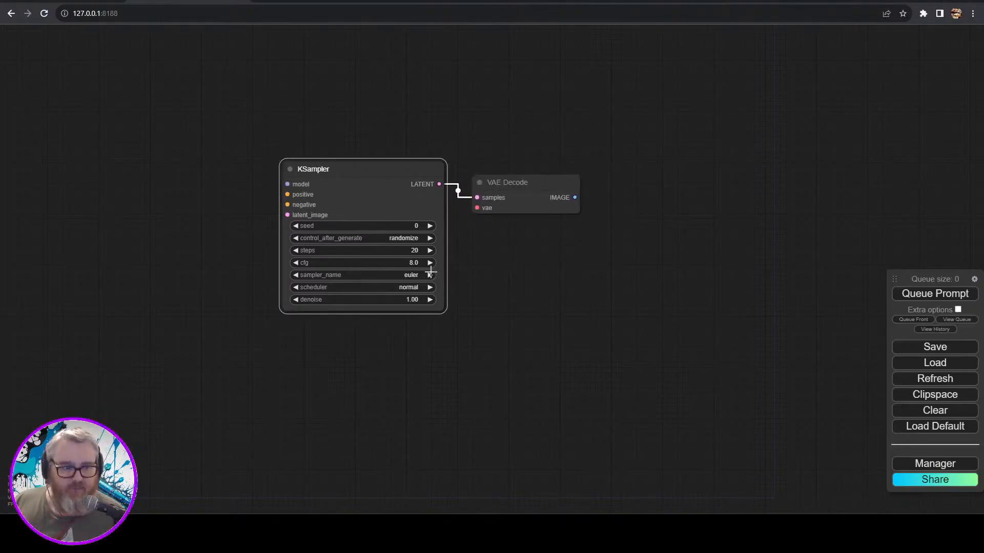
- Add a Video Combine node fed by VAE Decode's IMAGE output, place it beside that node, and set its frame_rate to 12
click(530, 199)
drag(507, 191, 500, 195)
drag(567, 202, 657, 199)
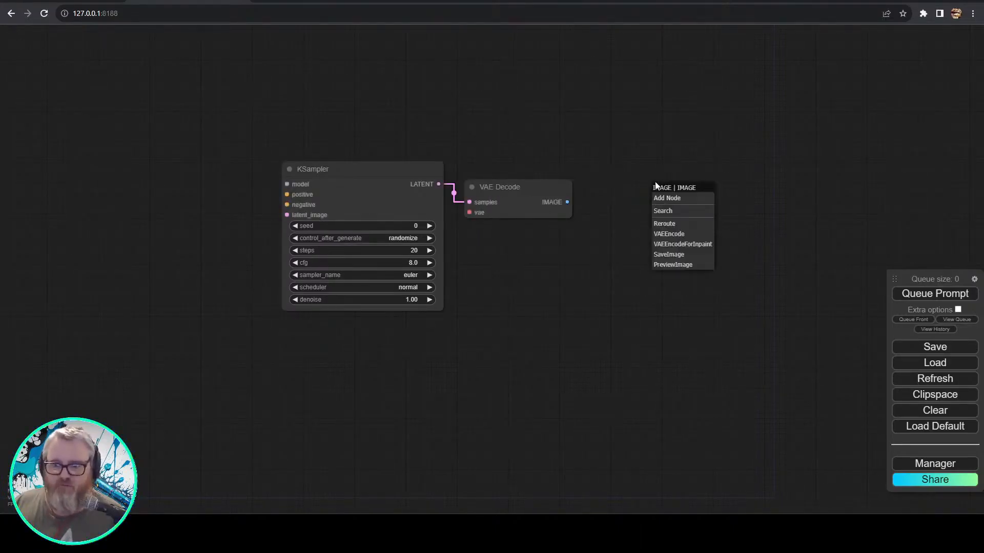
click(666, 211)
text(vido)
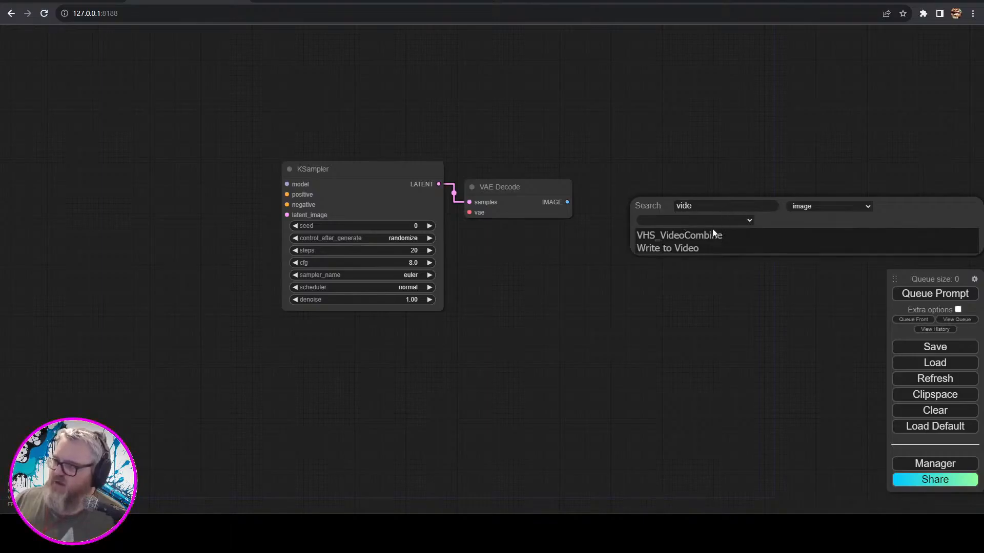
click(706, 234)
drag(729, 200, 645, 195)
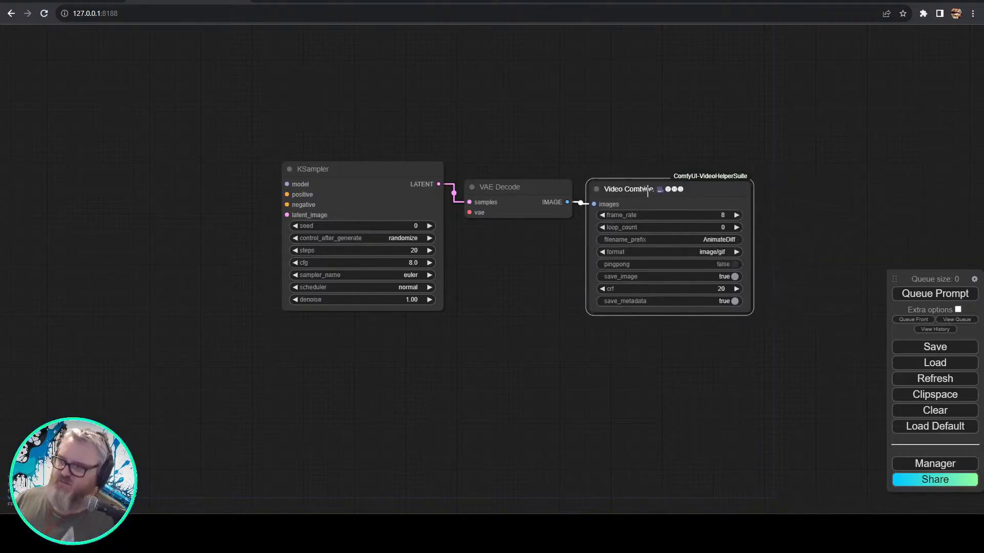
click(720, 220)
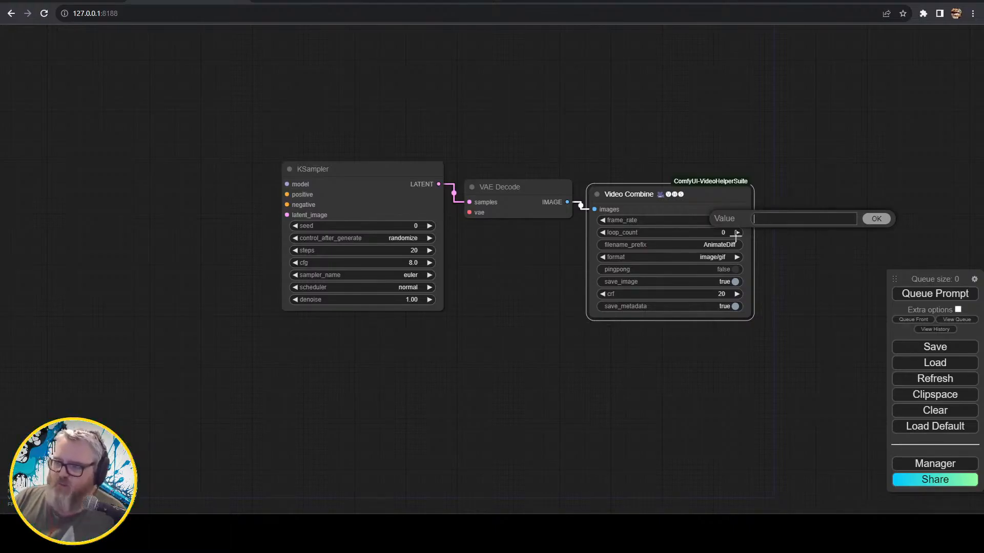
text(12)
key(Return)
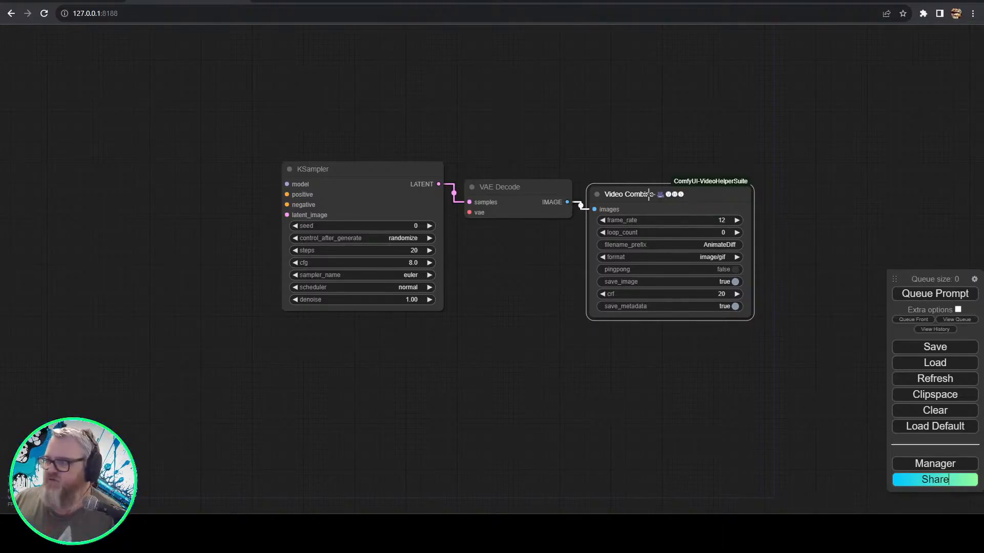
- Duplicate the Video Combine node below the first, connect it to VAE Decode's IMAGE output, and set its frame_rate to 24
drag(706, 198, 882, 199)
drag(567, 203, 771, 210)
drag(814, 198, 634, 341)
click(703, 369)
text(9)
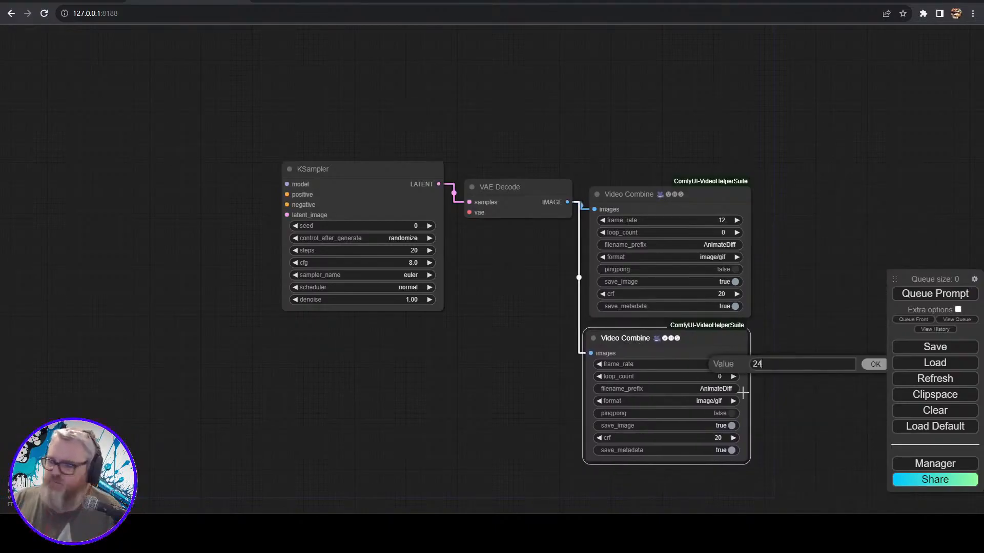
key(Return)
- Set the format of both Video Combine nodes to video/h264-mp4
click(716, 257)
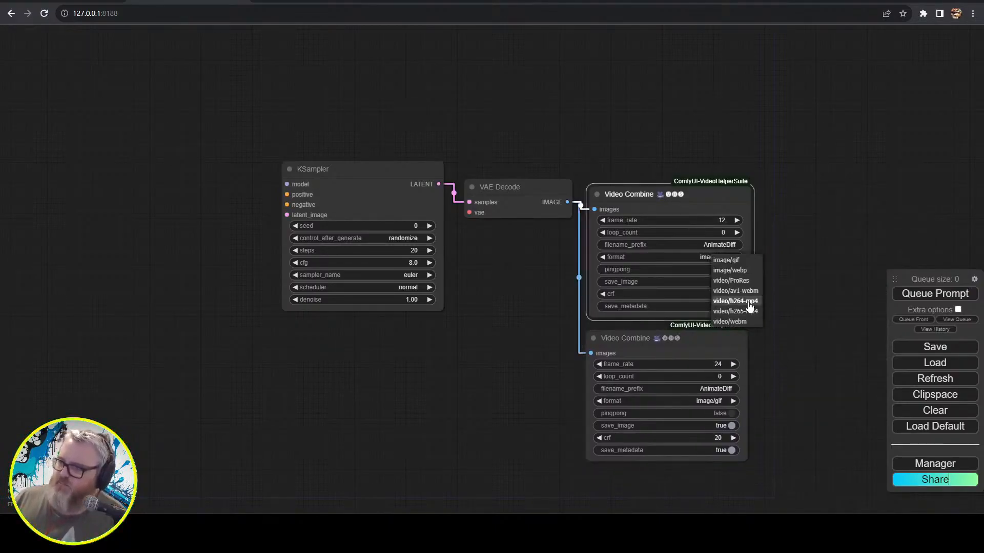
click(747, 301)
click(715, 402)
click(735, 445)
click(792, 383)
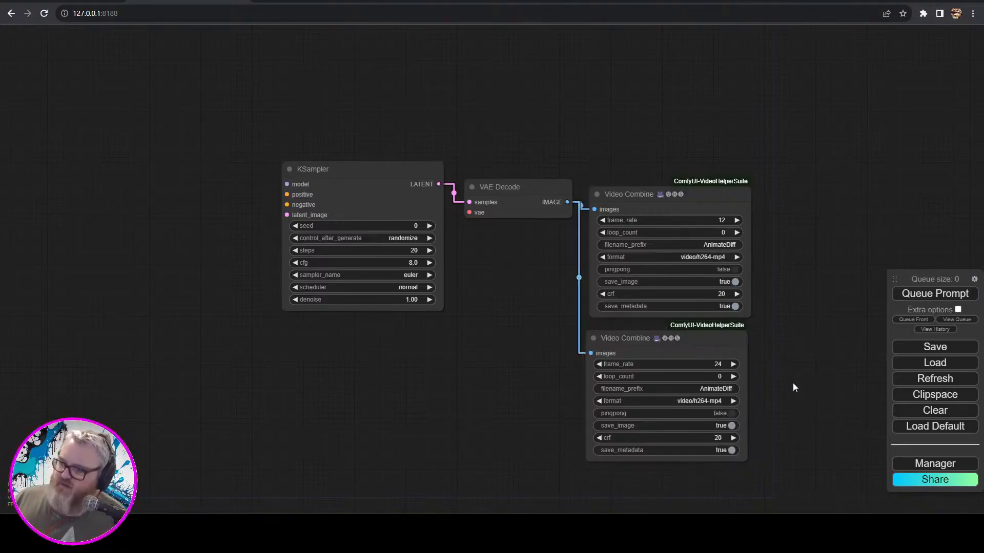
- Add a FILM VFI node fed by VAE Decode's IMAGE output and place it above and beyond the Video Combine nodes
drag(782, 355, 649, 283)
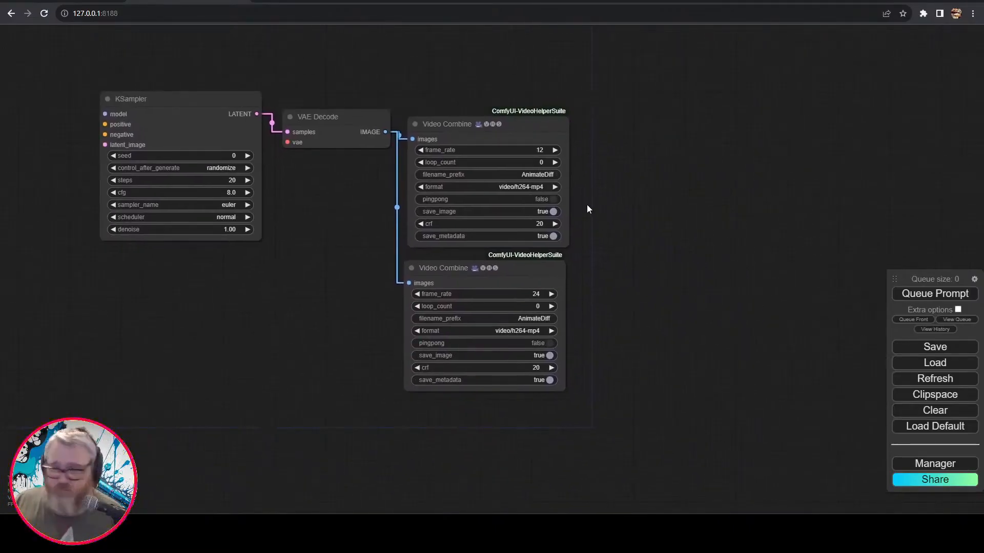
drag(385, 131, 632, 84)
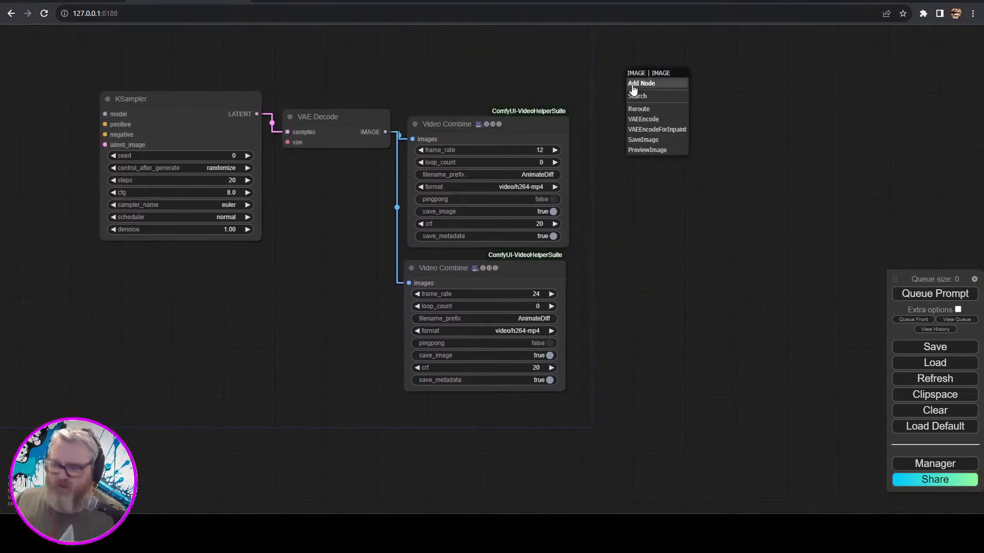
click(648, 97)
text(film)
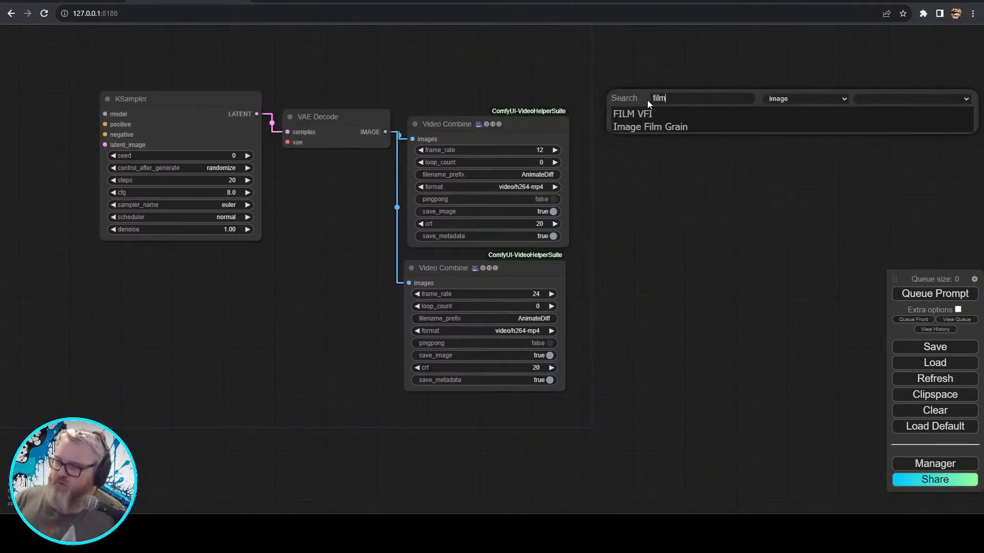
click(650, 114)
drag(749, 94, 708, 28)
- Paste a copy of the 12 fps Video Combine node beneath FILM VFI and connect FILM VFI's IMAGE output to its images input
click(533, 124)
key(ctrl+v)
drag(656, 136, 657, 128)
drag(810, 103, 780, 186)
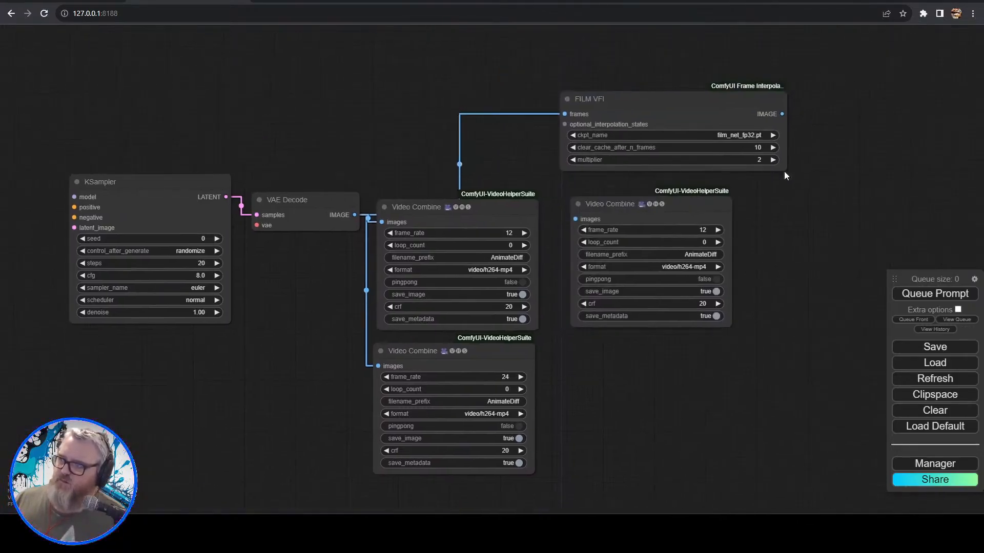
drag(782, 114, 575, 218)
- Set the frame_rate of the Video Combine node fed by FILM VFI to 24
click(641, 105)
click(626, 214)
click(709, 229)
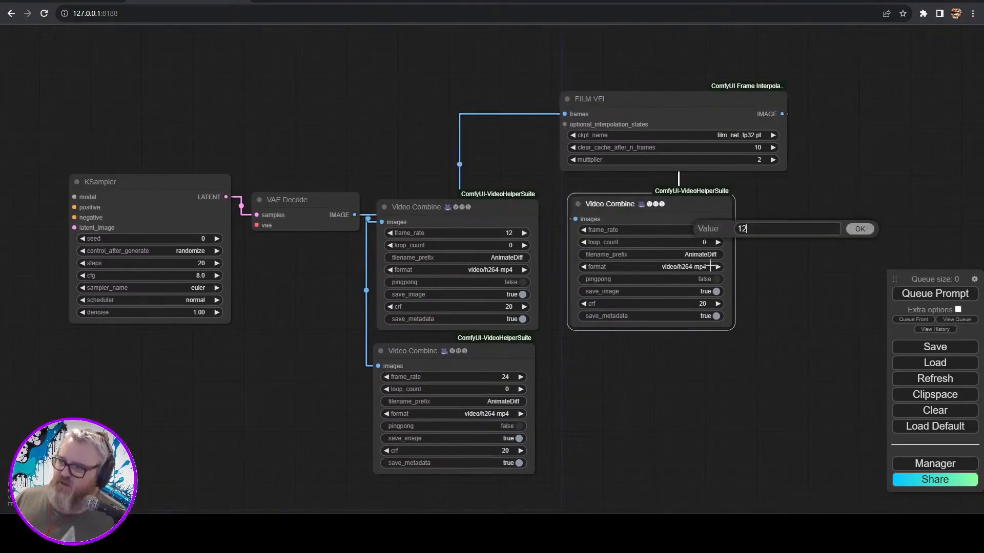
text(24)
key(Return)
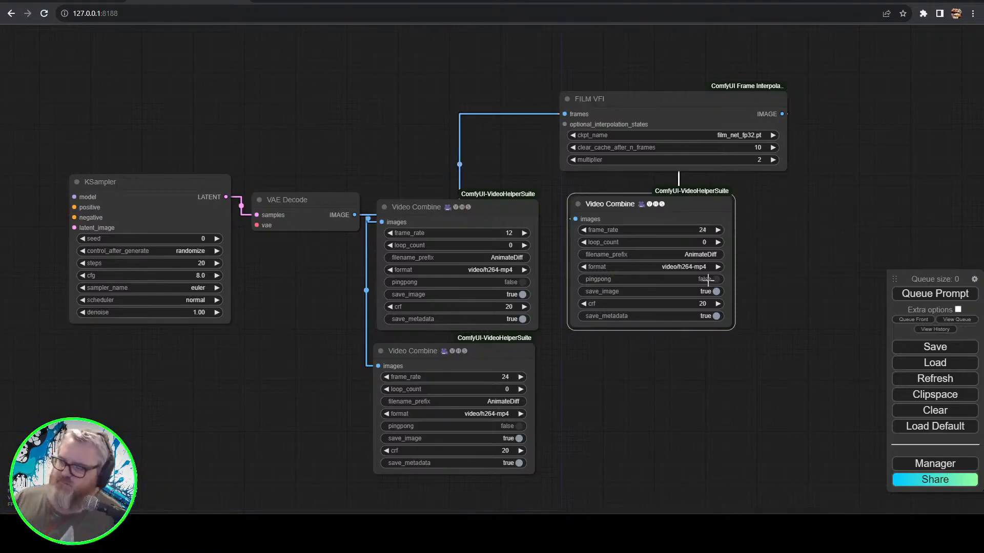
click(699, 379)
- Trace the path from VAE Decode through FILM VFI to the interpolated Video Combine node
click(348, 199)
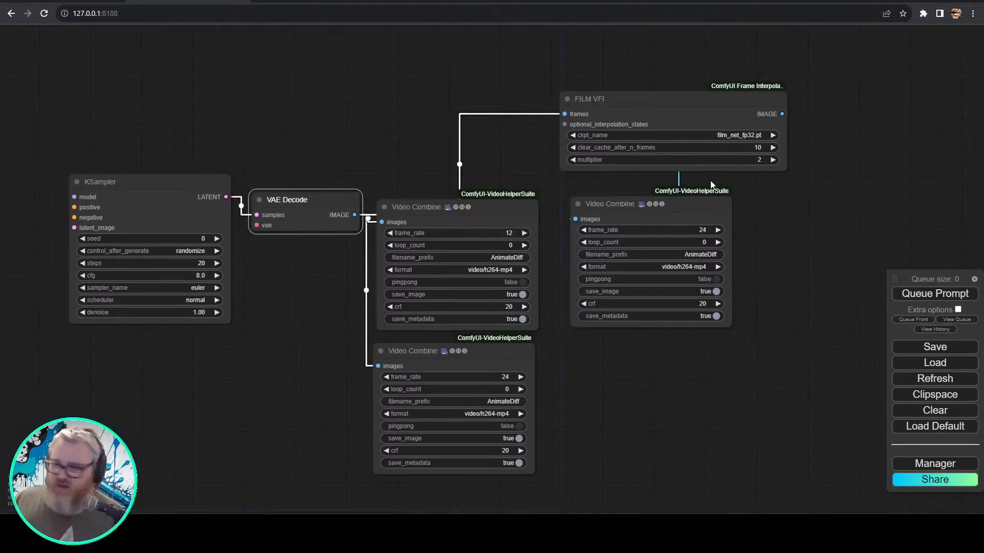
click(660, 99)
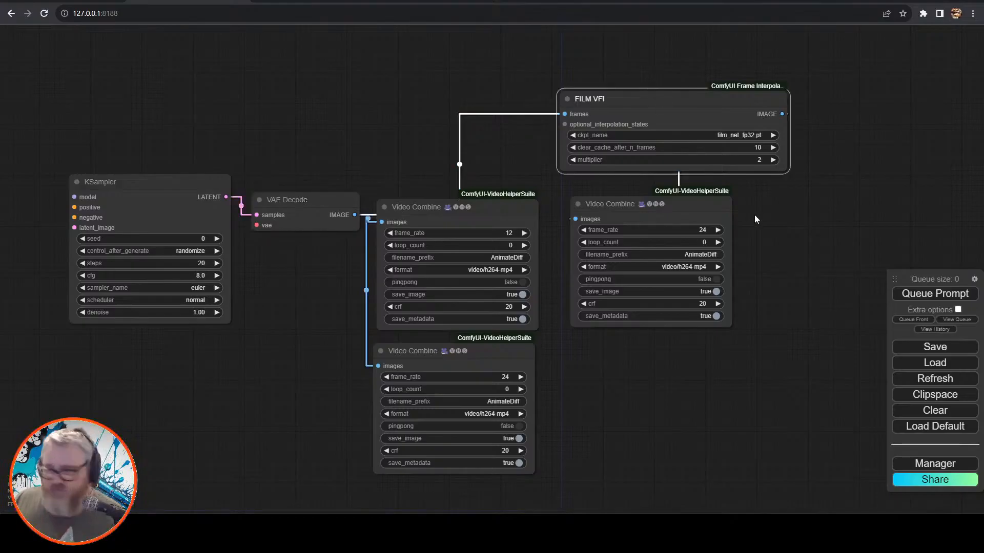
click(659, 206)
click(702, 98)
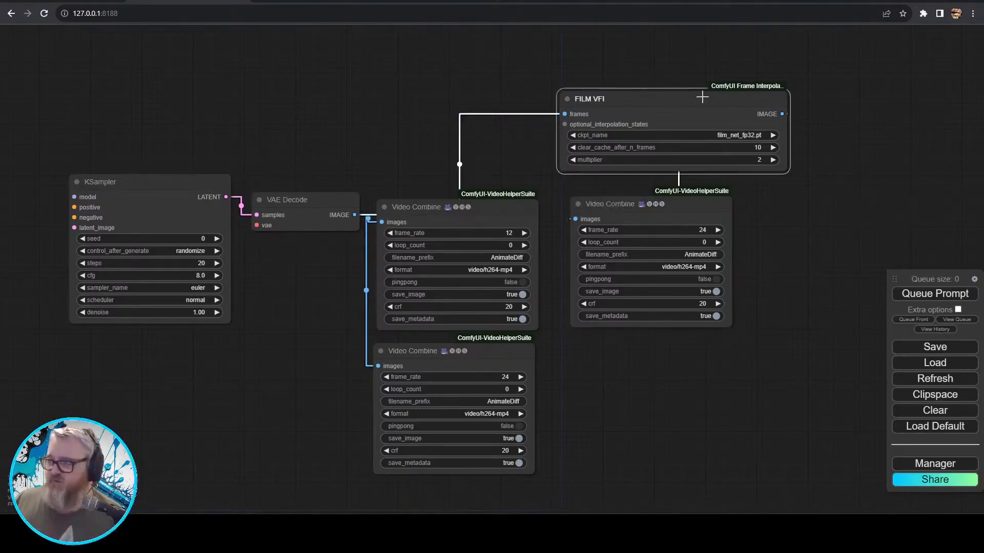
click(685, 204)
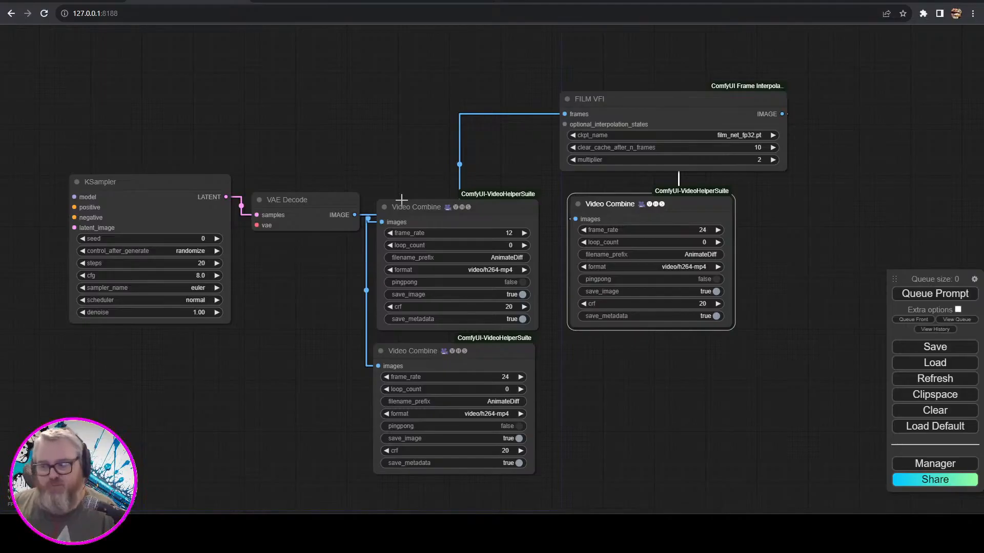
drag(647, 114, 659, 118)
click(861, 109)
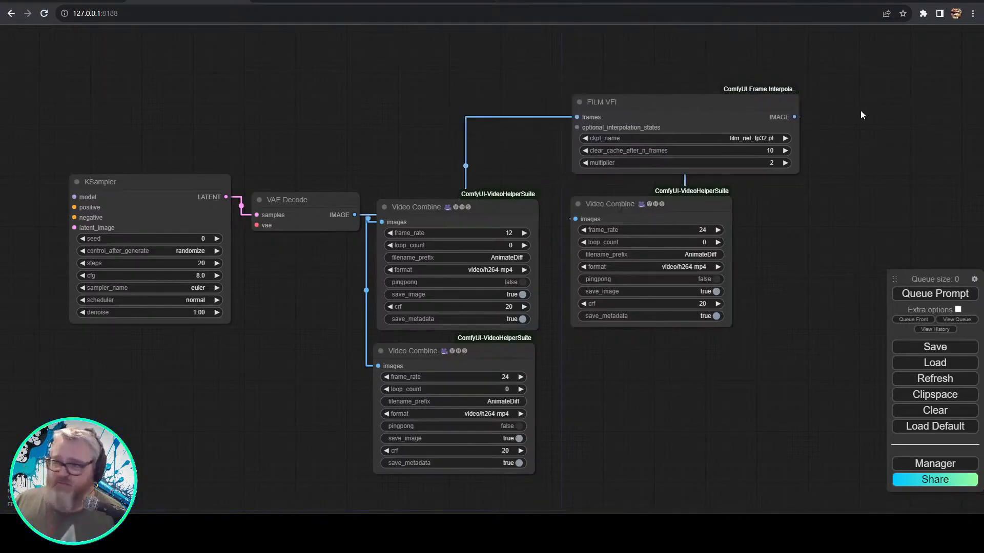
- Search the Manager's custom node list for "frame" to look up the ComfyUI Frame Interpolation pack, and return to the workflow
click(935, 463)
click(513, 213)
click(760, 89)
text(frame)
key(Return)
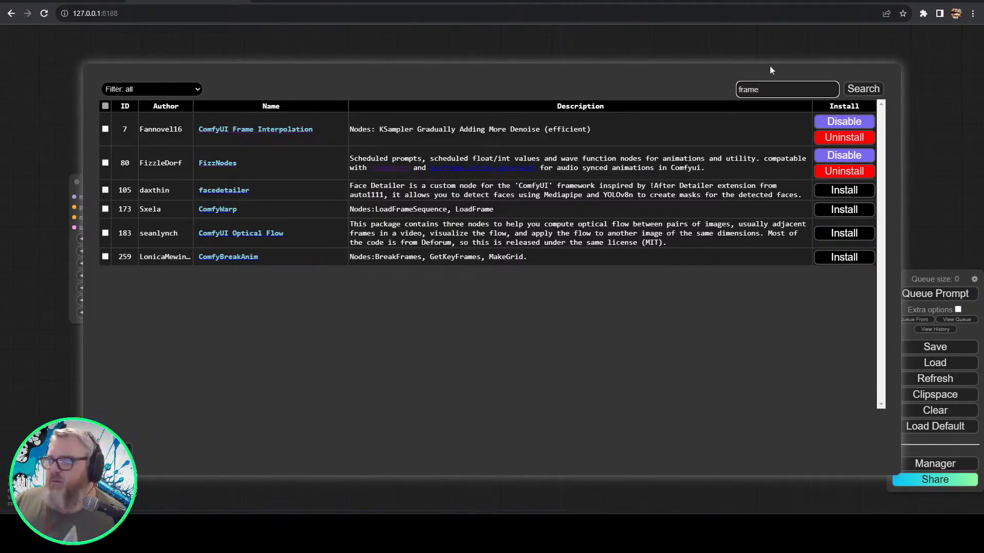
click(117, 449)
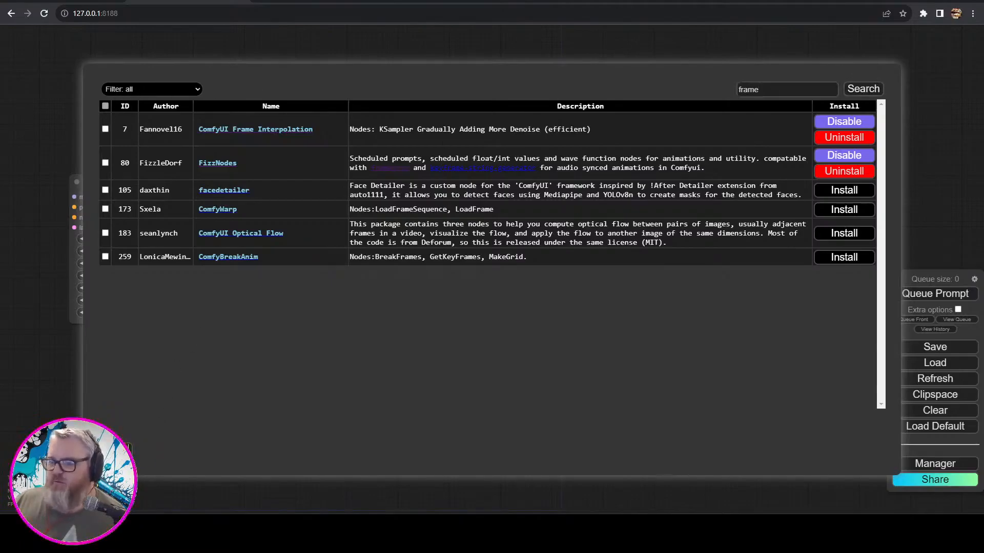
click(703, 366)
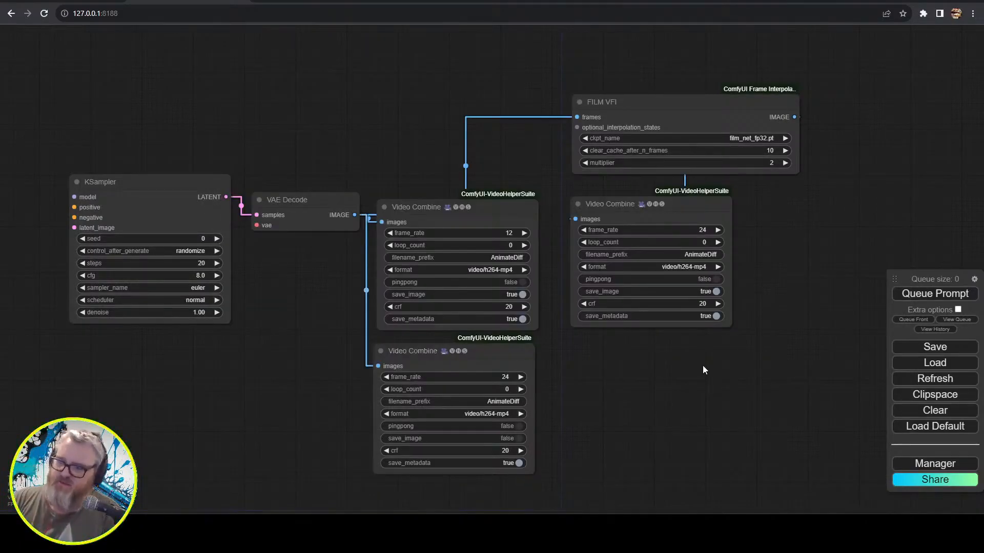
- Arrange the three Video Combine nodes in one row, with FILM VFI directly above the Video Combine node it feeds
drag(637, 431, 693, 364)
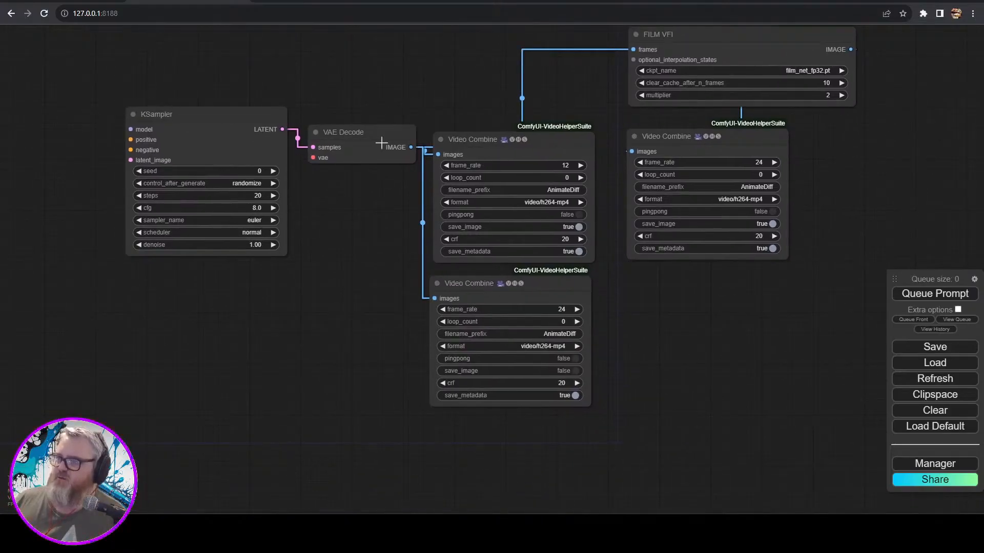
click(544, 152)
click(740, 374)
scroll(746, 330, down, 4)
drag(746, 330, 547, 357)
drag(532, 158, 665, 72)
drag(523, 226, 666, 209)
drag(390, 229, 393, 139)
drag(388, 326, 518, 137)
drag(664, 209, 633, 139)
drag(655, 76, 629, 79)
- Select the FILM VFI and three Video Combine nodes and add a group around them
drag(733, 249, 161, 55)
scroll(848, 383, up, 6)
drag(96, 40, 776, 355)
click(822, 269)
drag(862, 246, 160, 74)
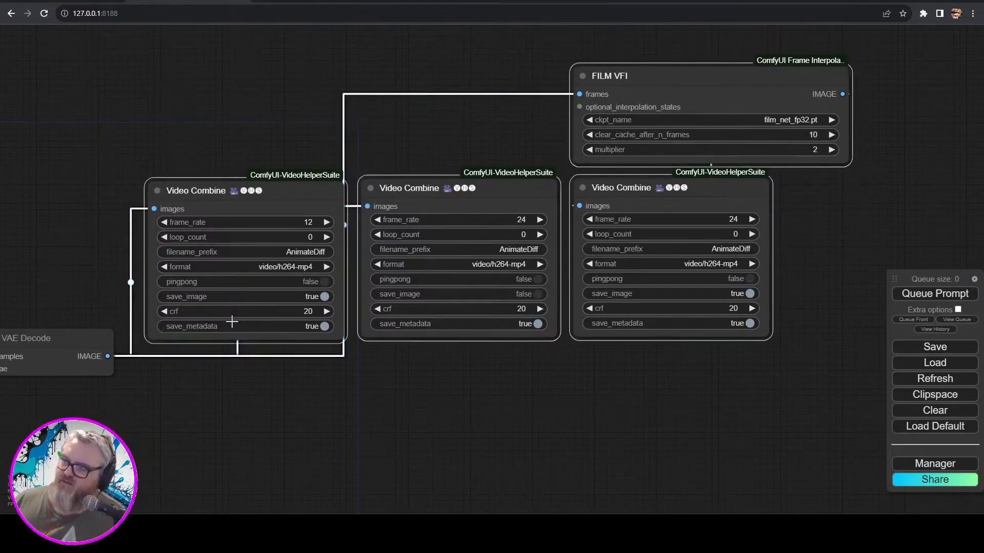
right_click(166, 70)
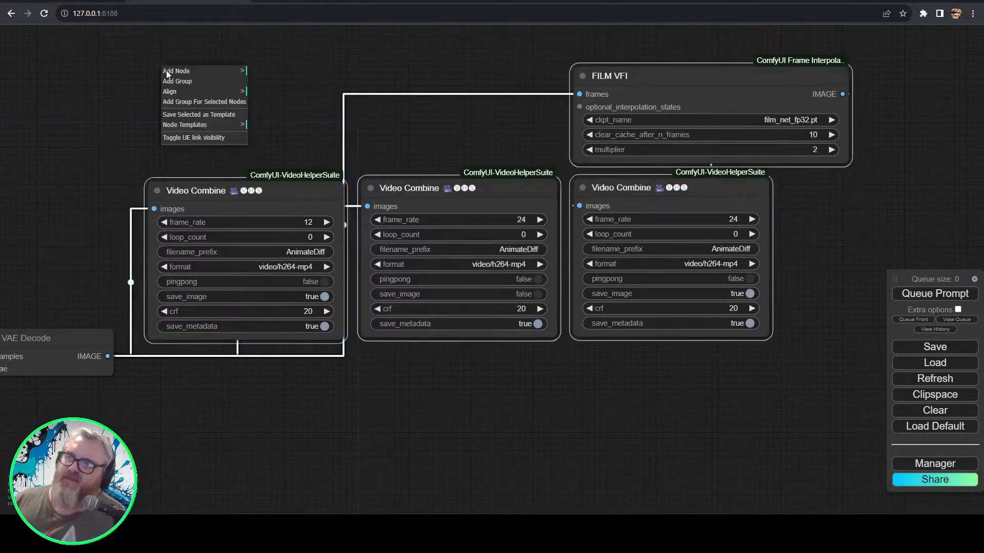
click(194, 104)
- Enlarge the output nodes' group and space the Video Combine and FILM VFI nodes out inside it
drag(641, 73, 624, 168)
scroll(626, 308, down, 5)
drag(749, 386, 475, 348)
drag(404, 362, 604, 380)
drag(550, 193, 583, 198)
mouse_move(421, 189)
mouse_down()
mouse_move(450, 202)
mouse_move(436, 198)
mouse_up()
drag(302, 193, 312, 206)
drag(528, 131, 561, 137)
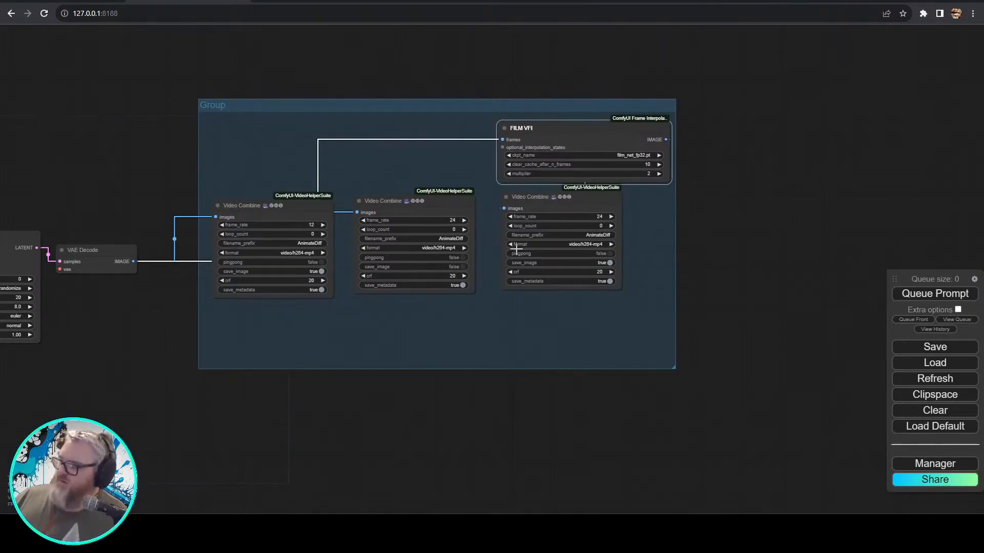
- Examine the frame_rate, format, save_image and crf settings across the Video Combine nodes
scroll(402, 288, up, 5)
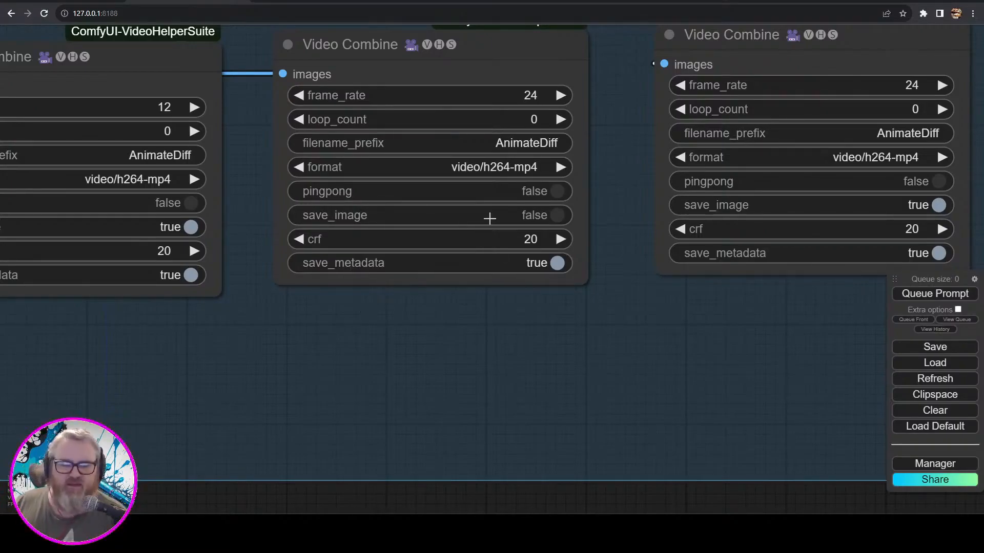
scroll(490, 219, down, 2)
scroll(491, 220, up, 3)
scroll(490, 222, down, 3)
drag(499, 334, 533, 422)
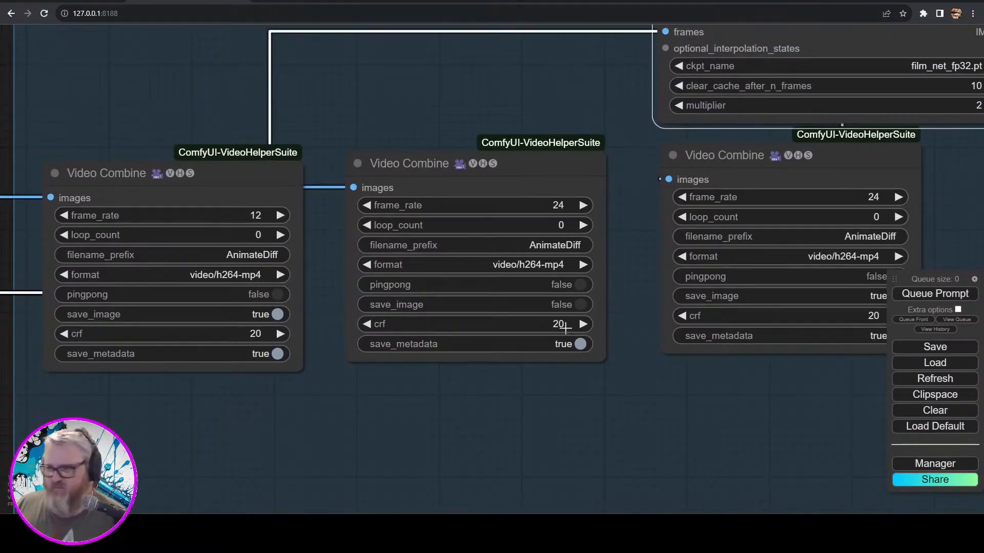
scroll(549, 375, down, 5)
drag(443, 249, 450, 249)
- Retitle the group around the Video Combine and FILM VFI nodes as Output
drag(306, 490, 510, 460)
right_click(423, 91)
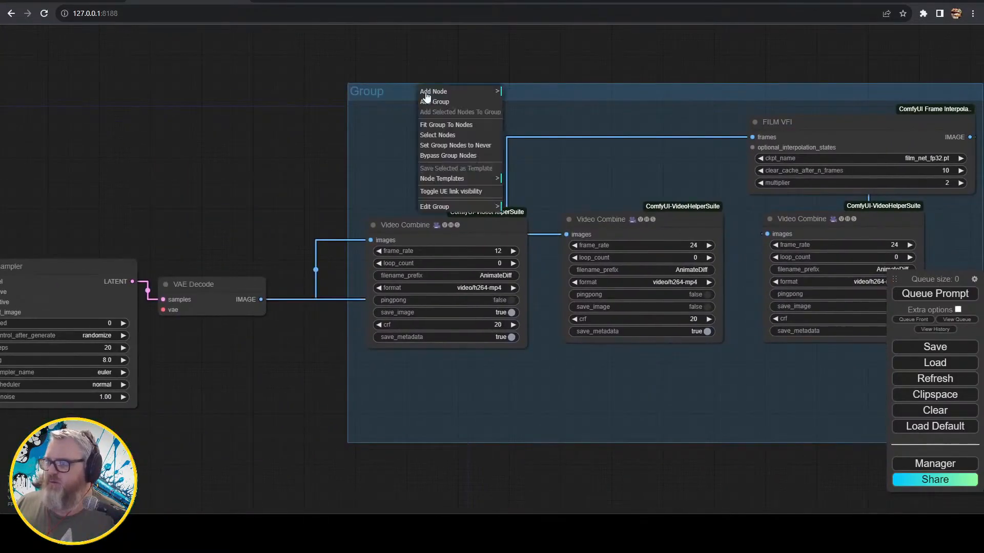
click(435, 206)
click(529, 200)
key(ctrl+a)
text(Output)
key(Return)
- Move VAE Decode directly below the KSampler and add a group around both nodes
drag(220, 334, 366, 239)
drag(364, 202, 231, 346)
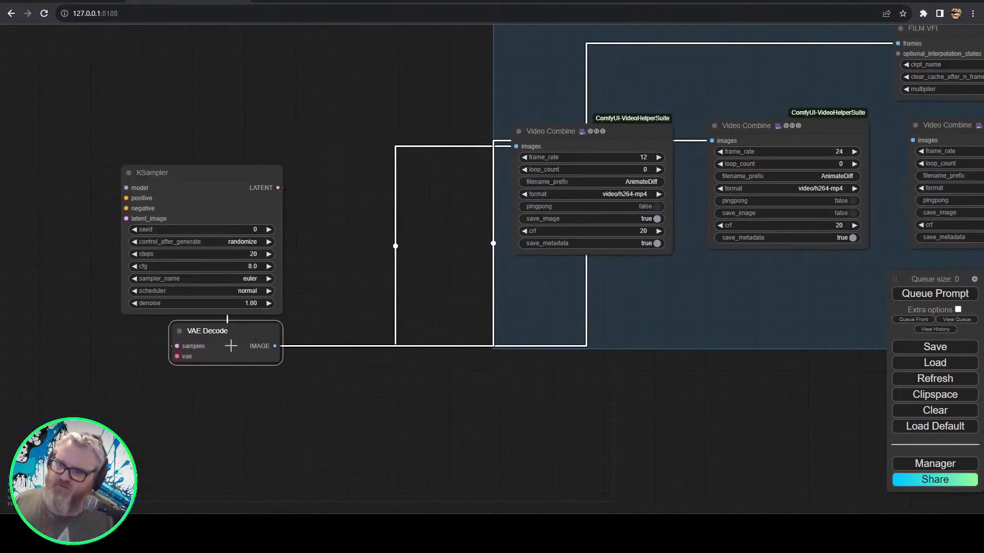
shift+click(205, 168)
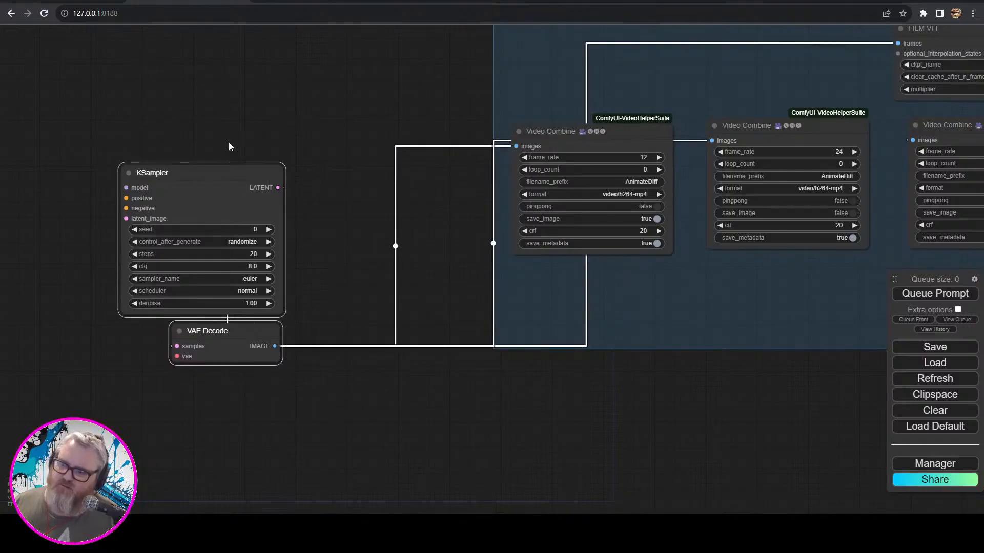
right_click(251, 86)
click(303, 116)
- Retitle the group around the KSampler and VAE Decode nodes as Diffusion
right_click(210, 148)
click(266, 277)
click(313, 281)
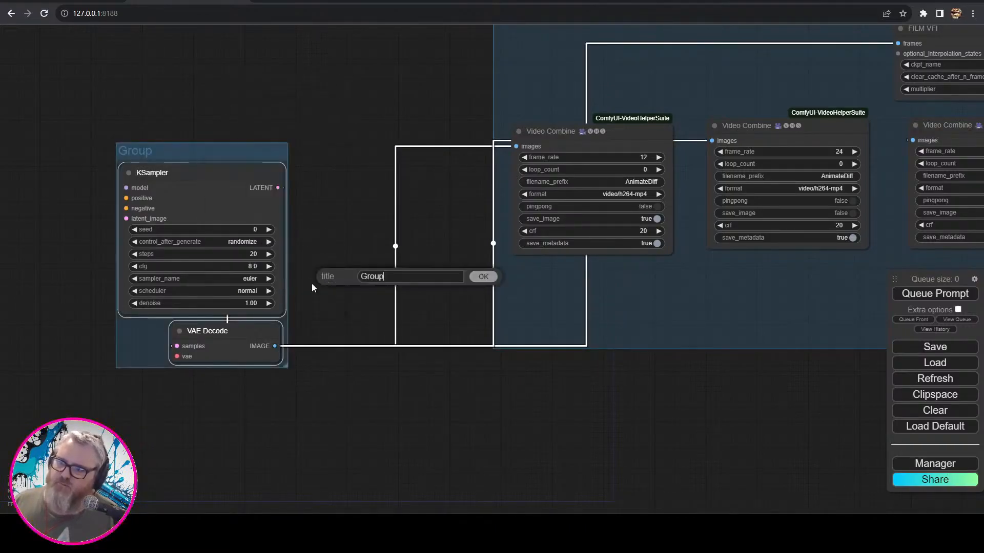
key(ctrl+a)
text(Diffusion)
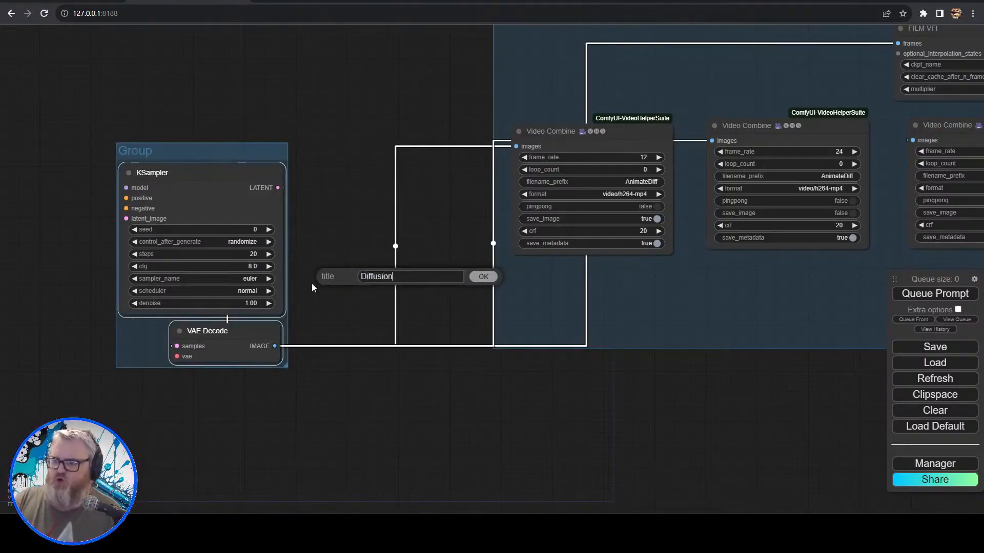
key(Return)
scroll(311, 284, down, 5)
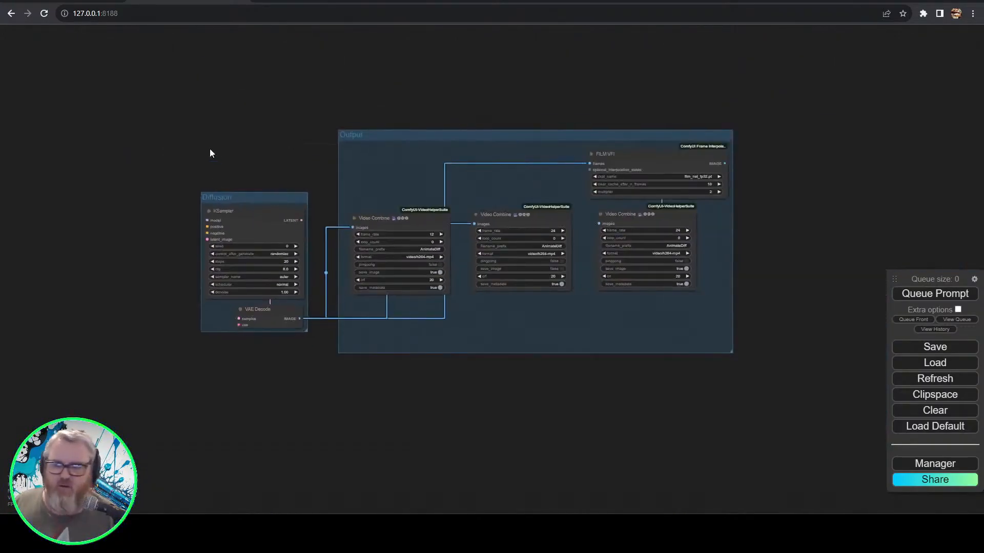
drag(136, 170, 347, 164)
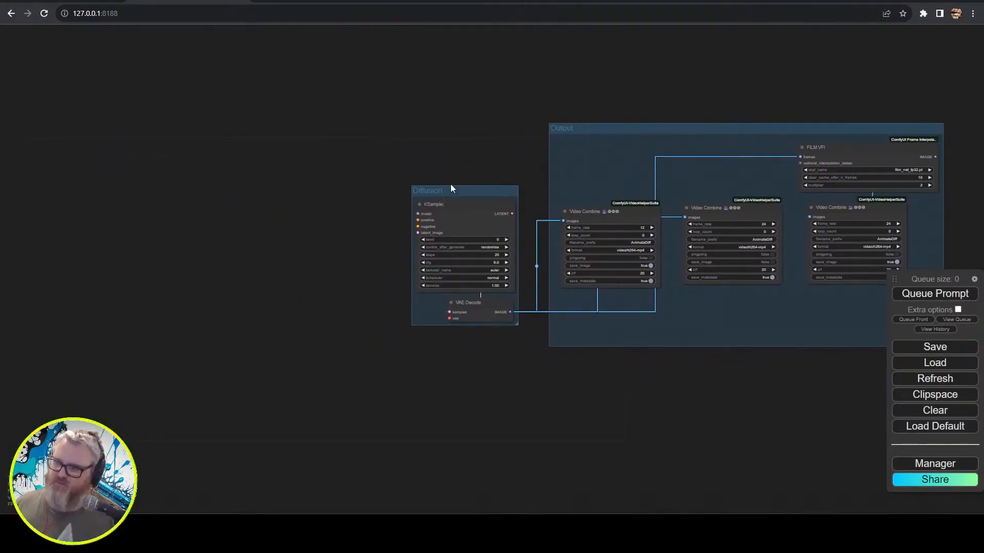
- Add a CLIP Text Encode node feeding the KSampler's positive input and place it beside the Diffusion group
scroll(455, 180, up, 10)
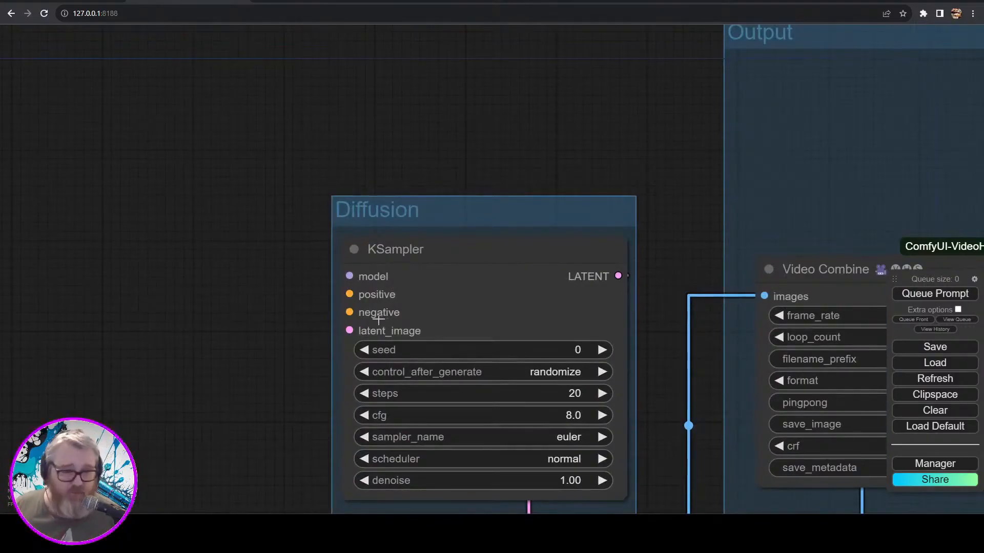
drag(253, 315, 466, 217)
scroll(421, 213, down, 2)
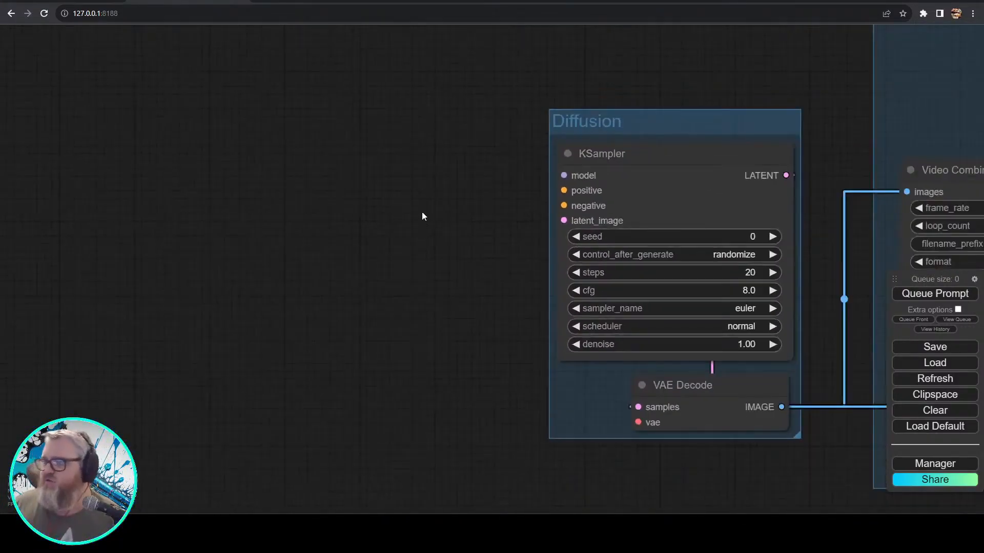
drag(563, 190, 275, 162)
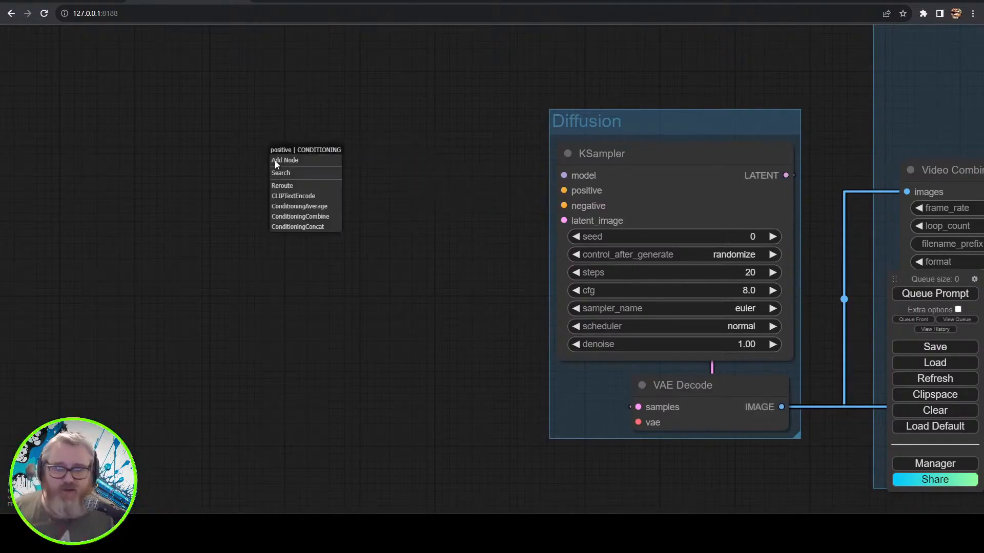
click(293, 196)
drag(404, 161, 227, 143)
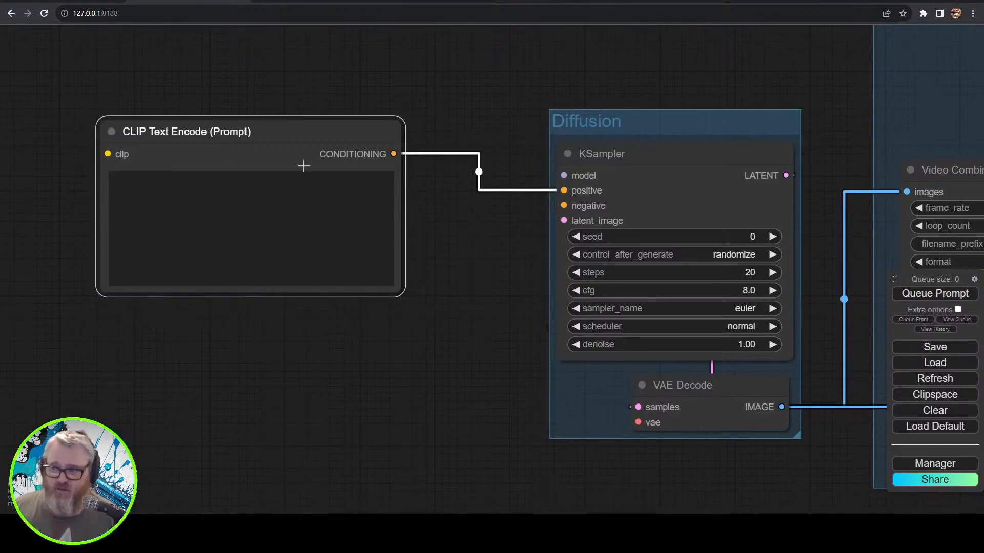
- Add a second CLIP Text Encode node feeding the KSampler's negative input and place it below the first
drag(564, 206, 103, 307)
click(123, 342)
drag(259, 322, 252, 324)
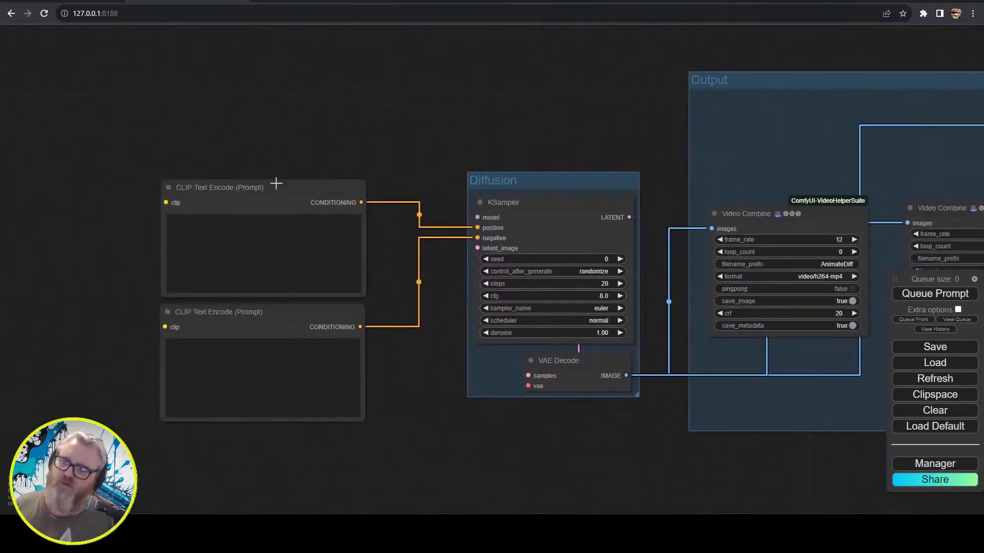
- Colour the CLIP Text Encode node on the positive input green and the one on the negative input red
right_click(276, 183)
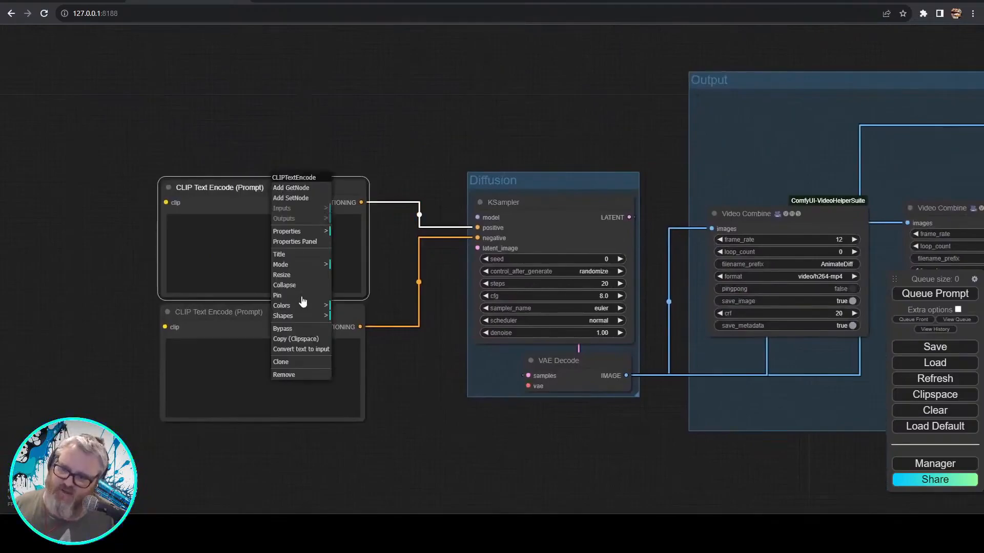
click(302, 306)
click(341, 340)
right_click(274, 308)
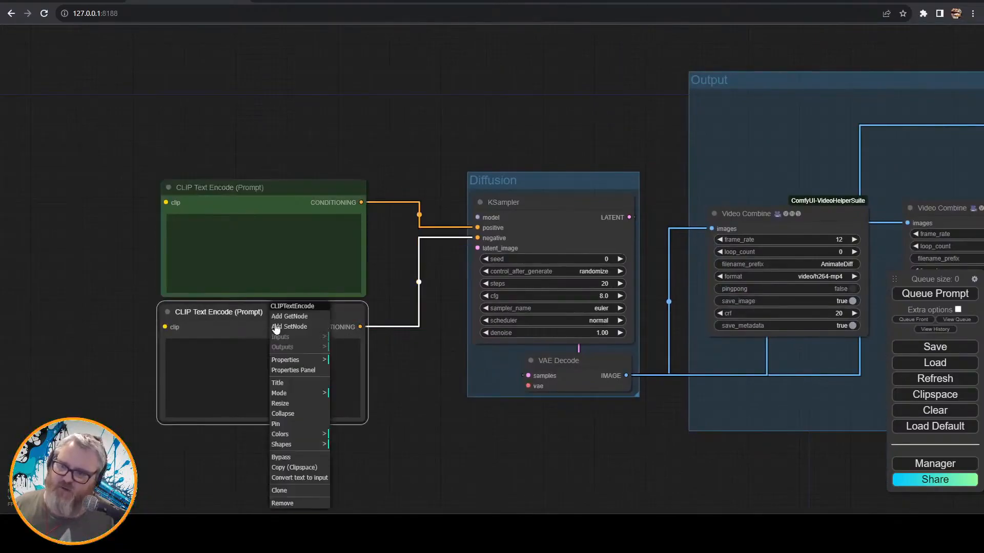
click(292, 440)
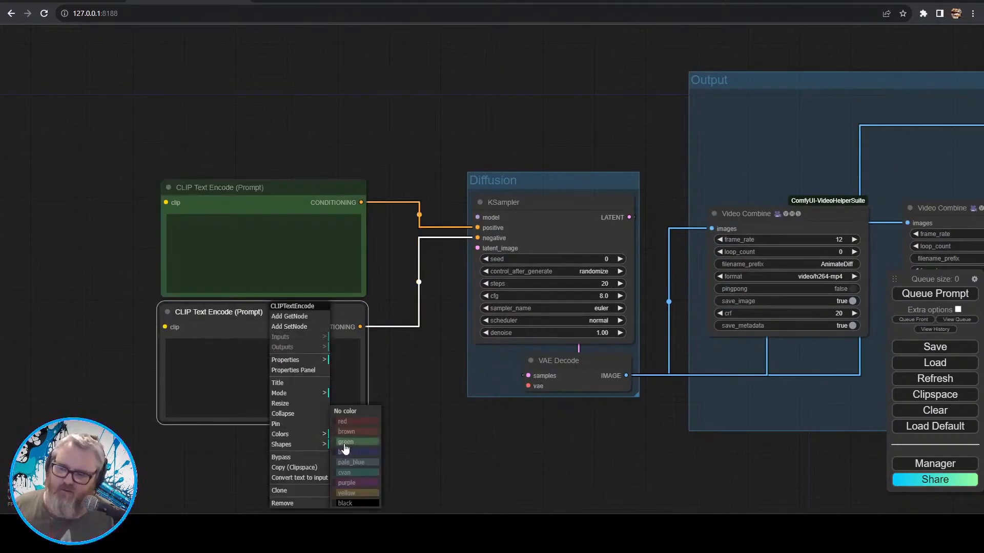
click(354, 418)
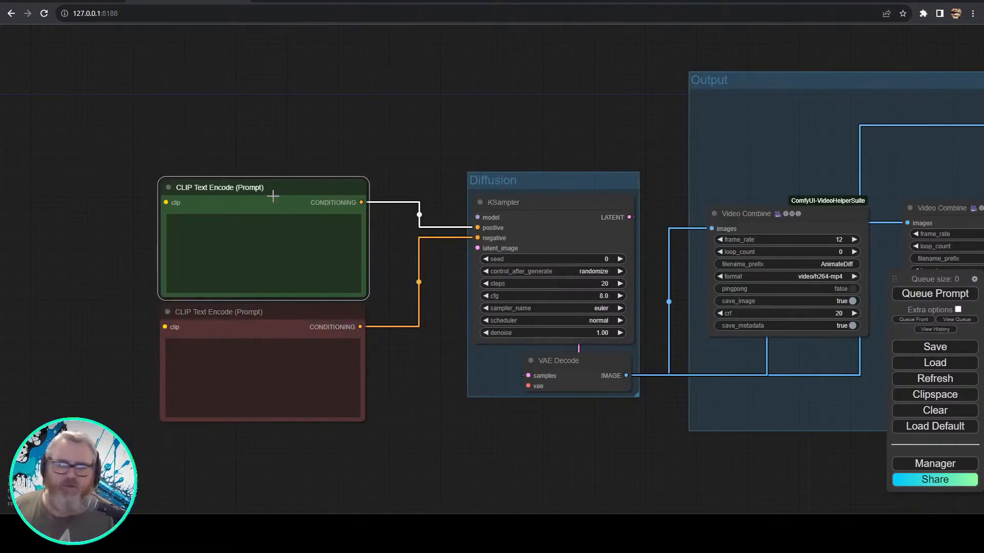
- Retitle the green CLIP Text Encode node as Positive
right_click(269, 186)
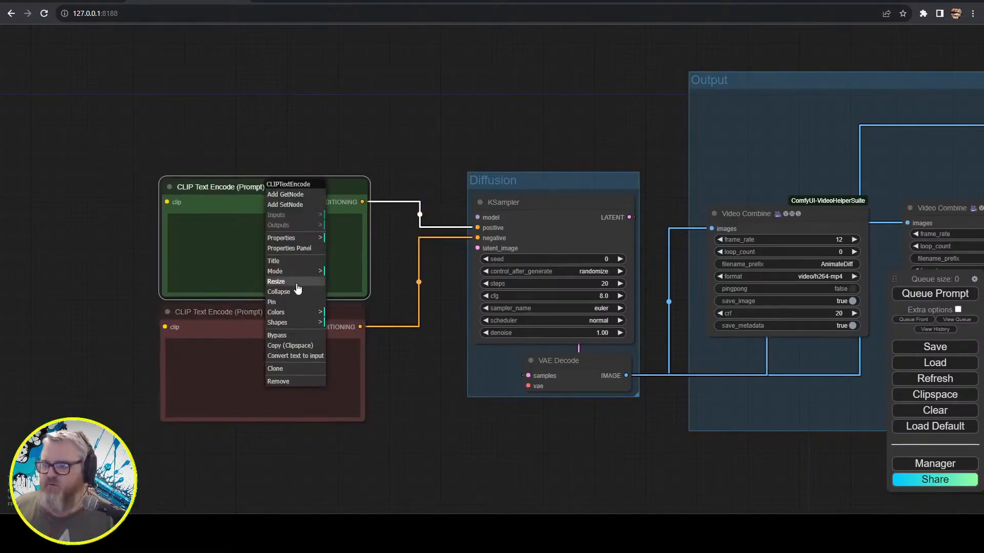
click(290, 261)
key(ctrl+a)
text(Positive)
key(Return)
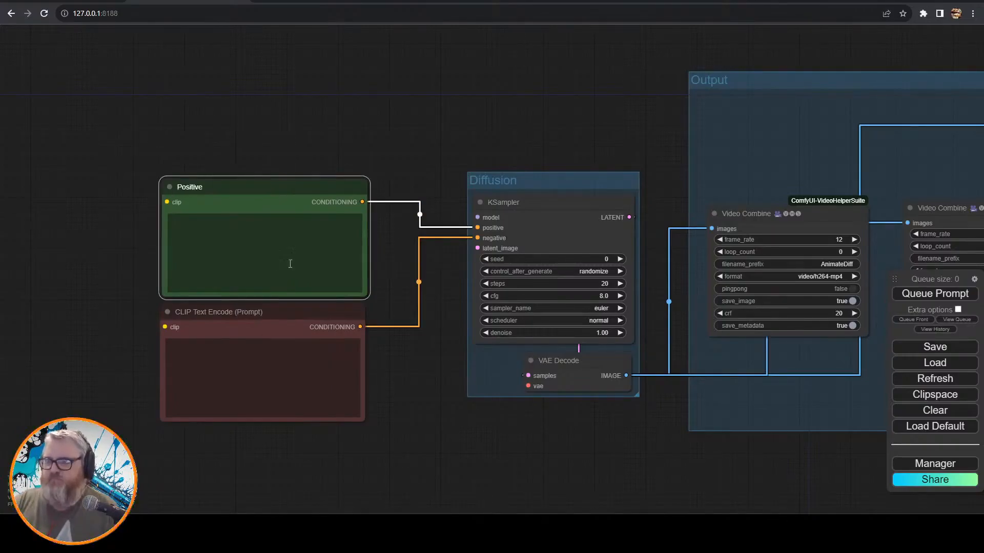
- Retitle the red CLIP Text Encode node as Negative
right_click(285, 303)
click(290, 386)
click(307, 376)
key(ctrl+a)
text(Negative)
key(Return)
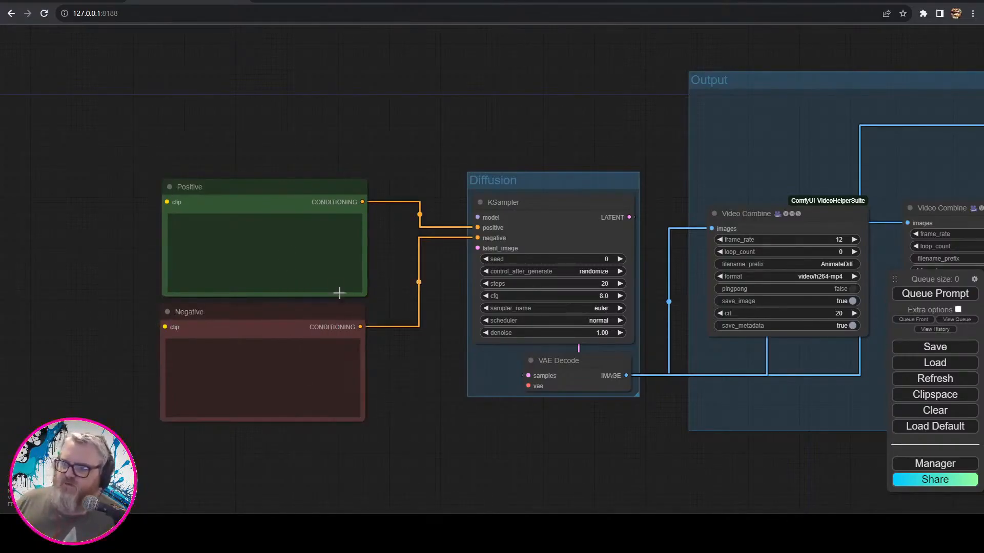
- Add a VAE Encode node feeding the KSampler's latent_image input and place it just below the Diffusion group
drag(463, 312, 485, 284)
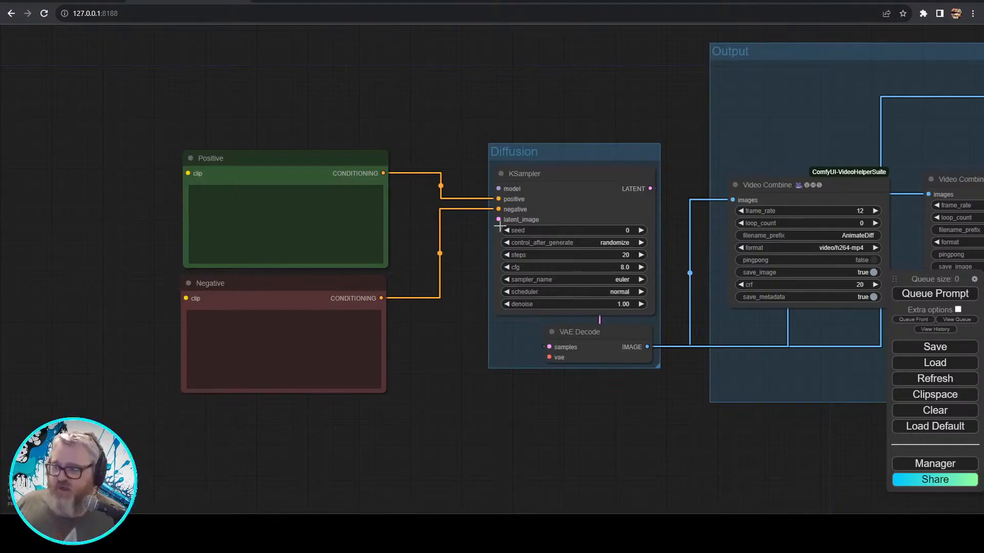
drag(449, 304, 453, 449)
drag(486, 379, 259, 88)
click(349, 268)
drag(269, 66, 463, 411)
drag(494, 476, 590, 512)
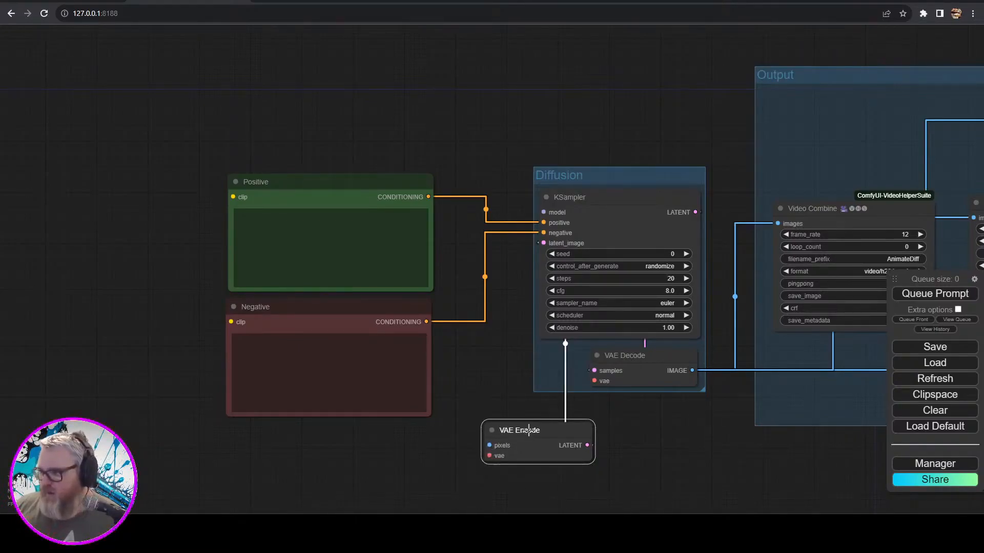
drag(506, 430, 556, 409)
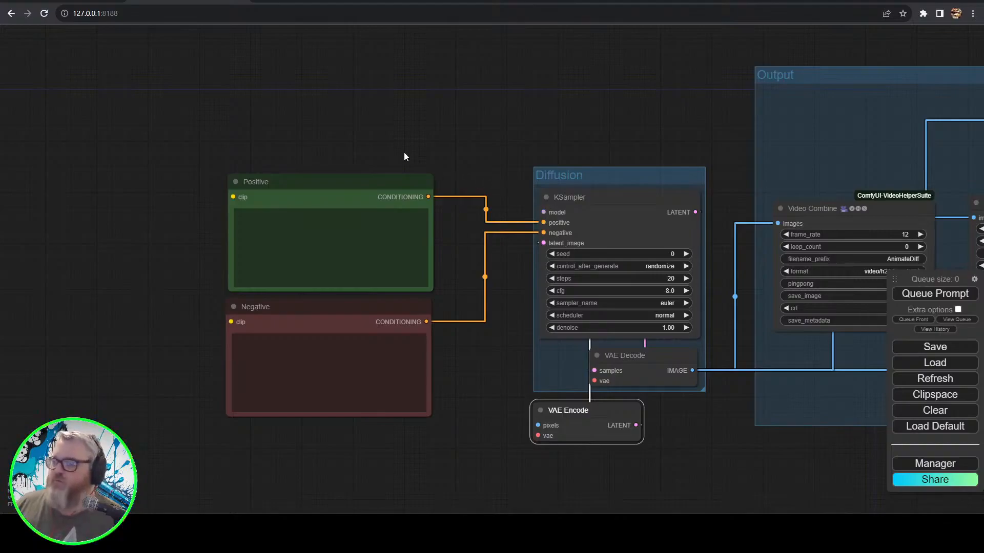
- Search for a load node and add Load Checkpoint in the empty space ahead of the prompt nodes
double_click(102, 105)
text(ks)
key(BackSpace)
key(BackSpace)
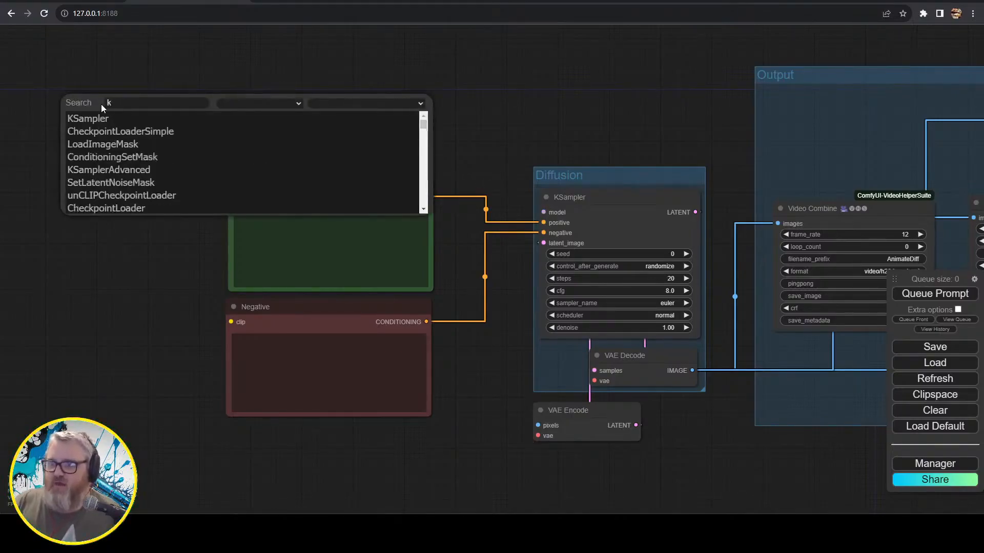
text(load)
click(122, 117)
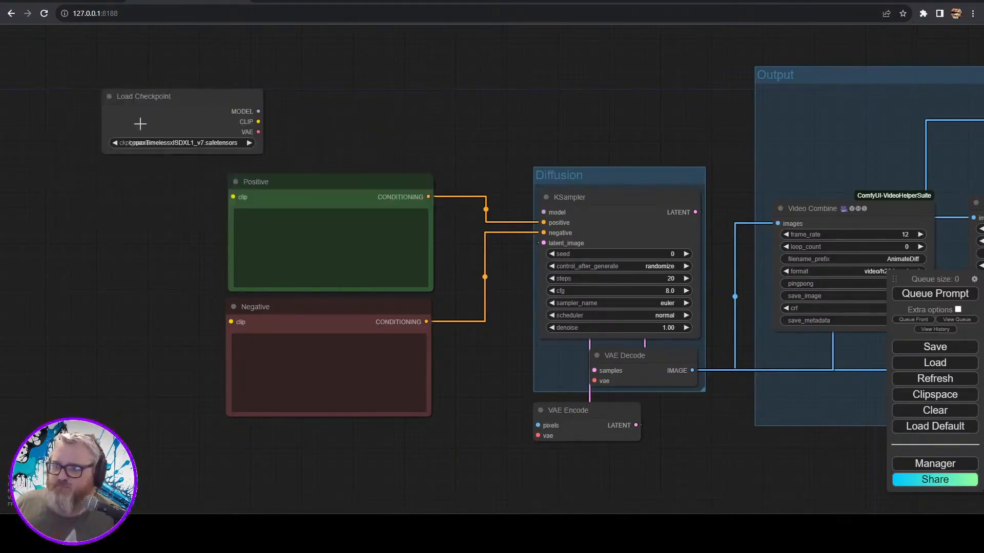
drag(122, 118, 343, 290)
- Set the Load Checkpoint model to dreamshaper_8.safetensors and move the node farther away from the prompt nodes
click(344, 296)
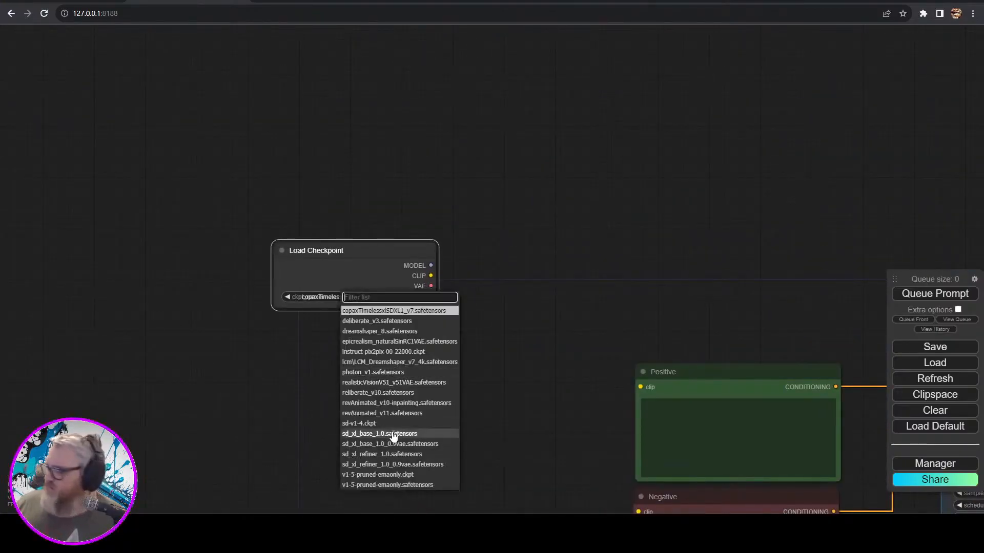
scroll(389, 440, down, 2)
scroll(388, 442, up, 3)
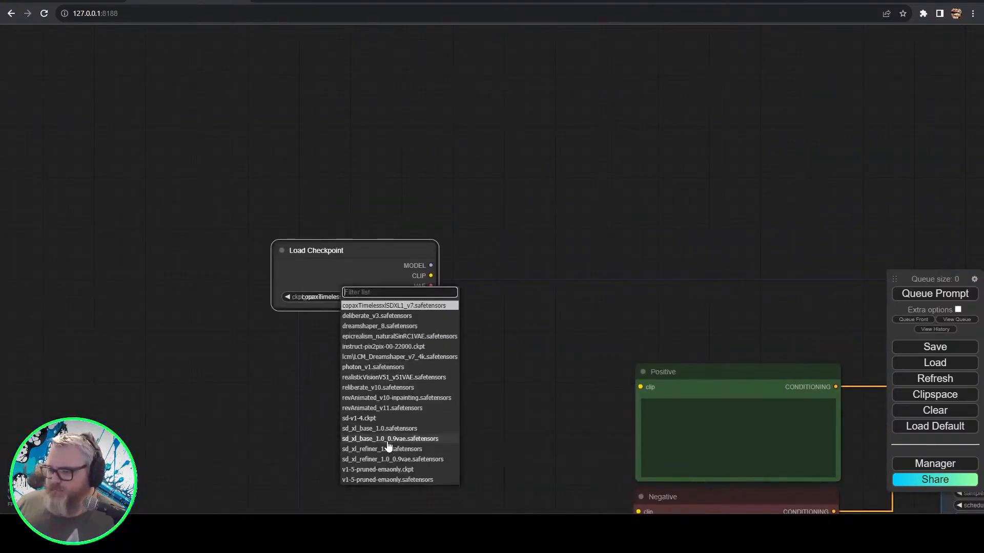
click(365, 326)
drag(401, 348, 259, 347)
drag(248, 259, 176, 350)
drag(258, 376, 462, 299)
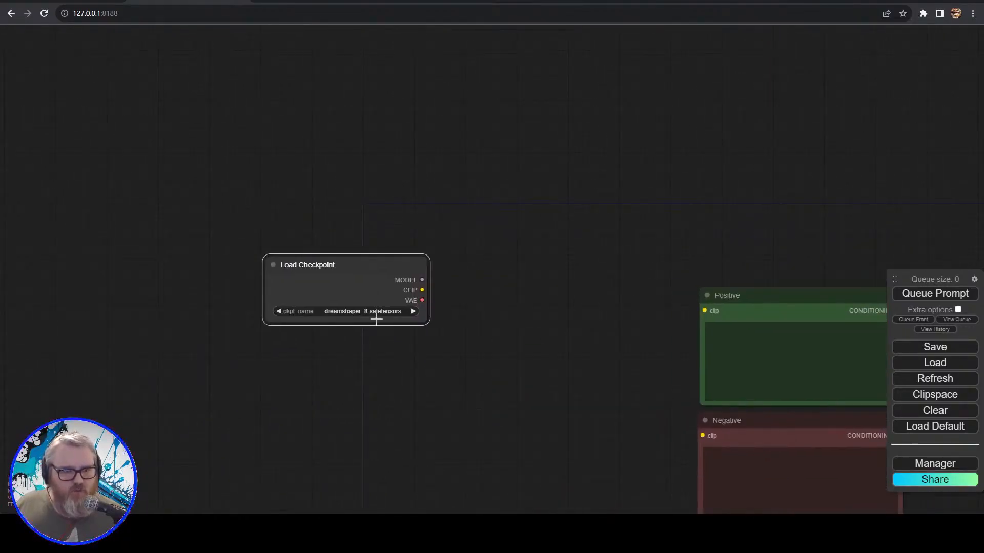
drag(317, 267, 128, 234)
- Add a Load LoRA node from the checkpoint's MODEL output, set it to LCM\lcm-sd15-lora.safetensors, and place it beside Load Checkpoint
drag(233, 246, 303, 230)
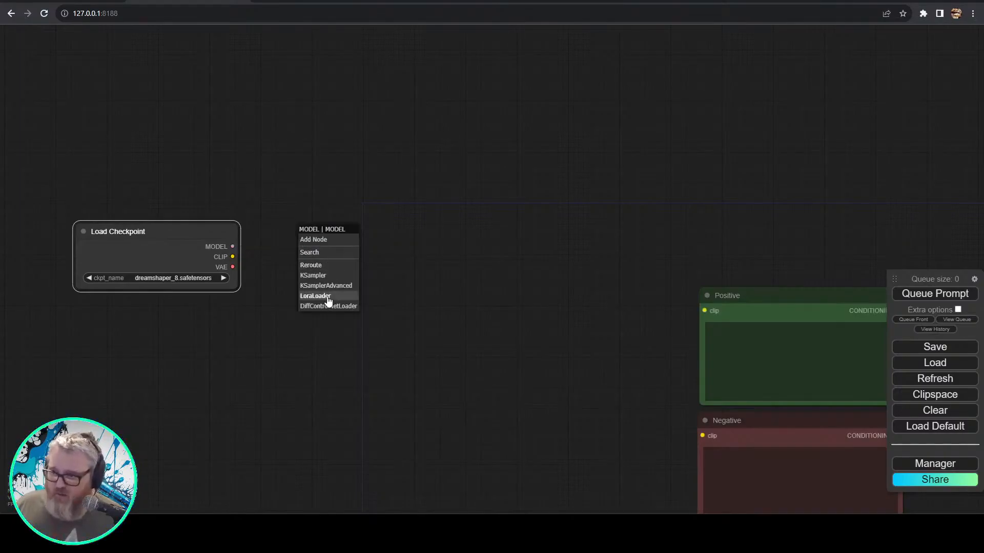
click(328, 300)
click(378, 268)
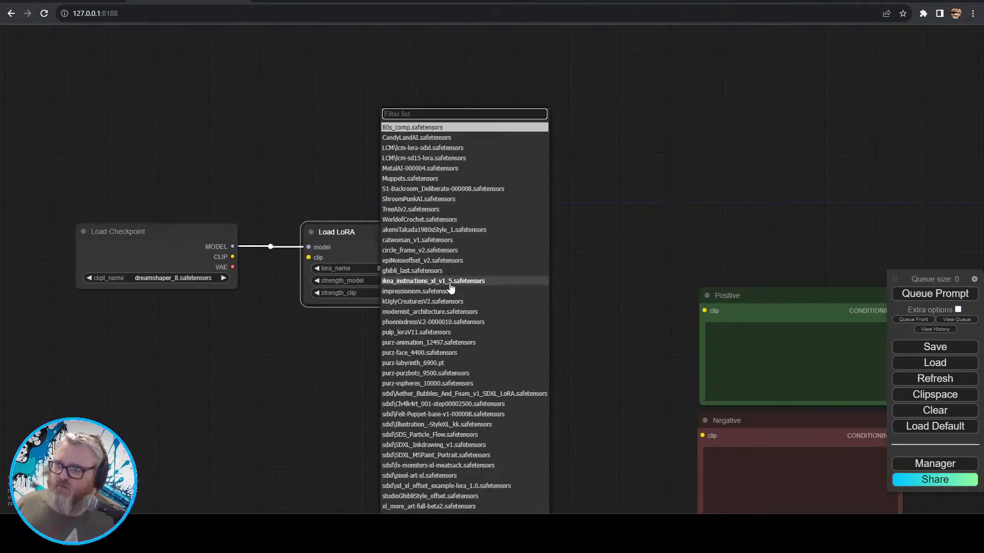
click(439, 159)
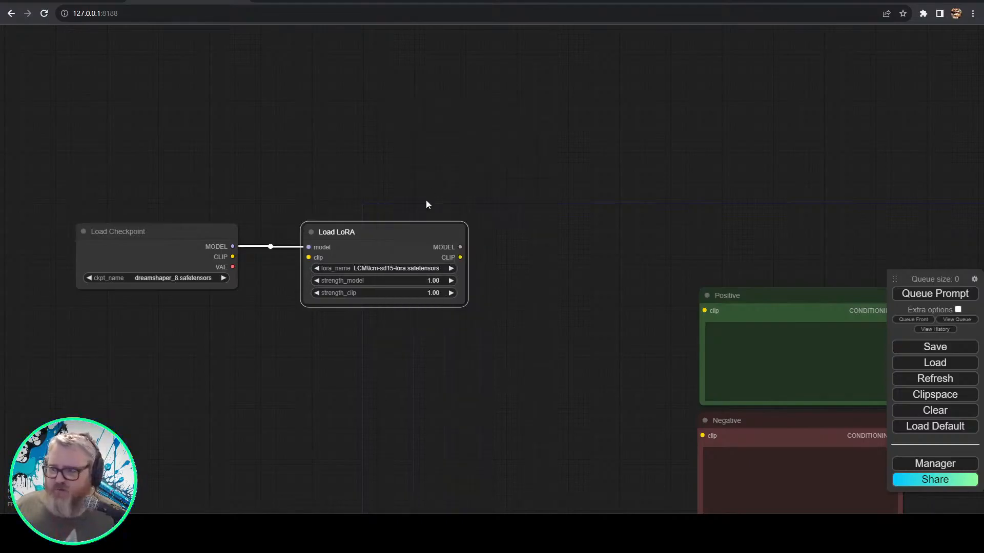
drag(417, 233, 370, 237)
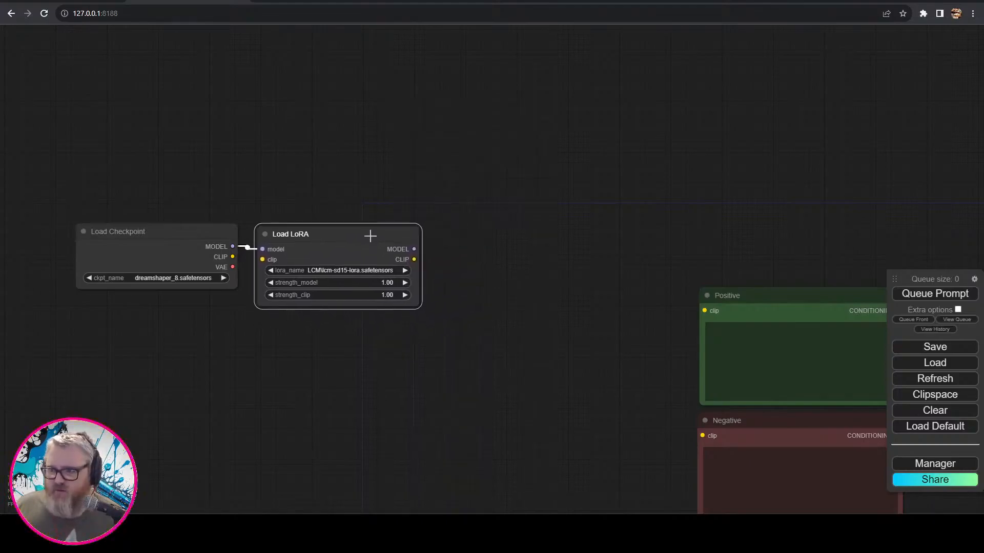
drag(338, 317, 471, 306)
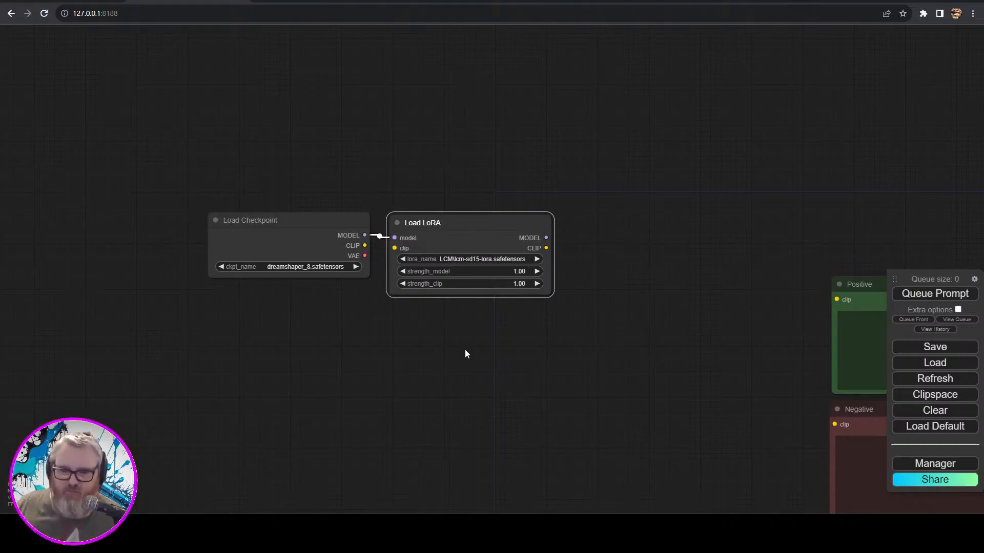
- Add a ModelSamplingDiscrete node from the Load LoRA MODEL output and place it directly above Load LoRA
click(388, 212)
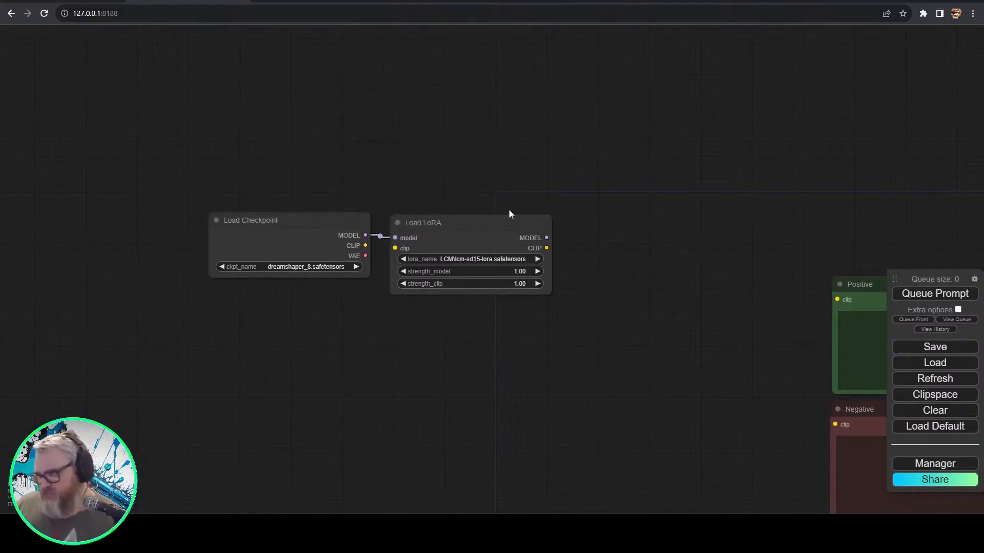
scroll(512, 246, up, 3)
scroll(558, 278, up, 8)
scroll(529, 312, down, 6)
click(492, 226)
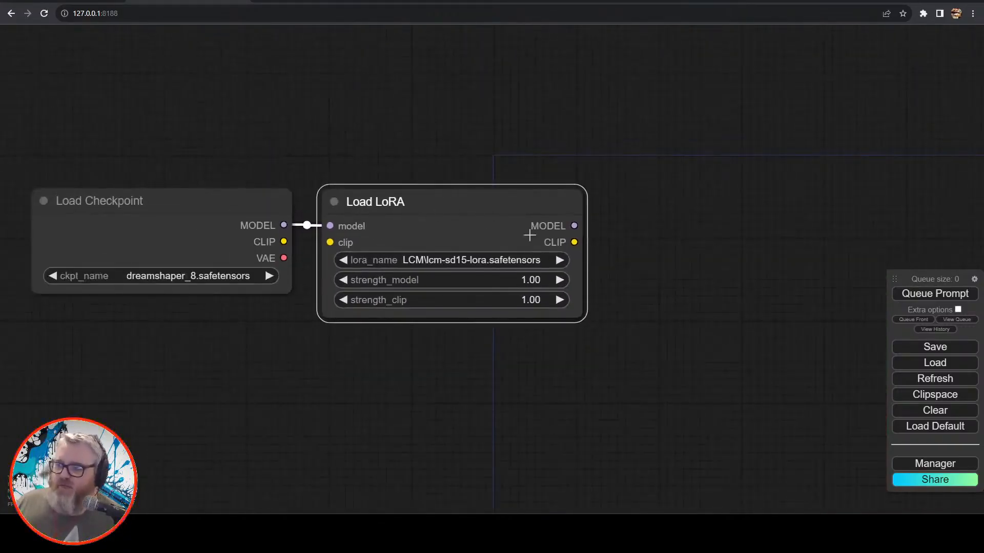
drag(574, 225, 670, 182)
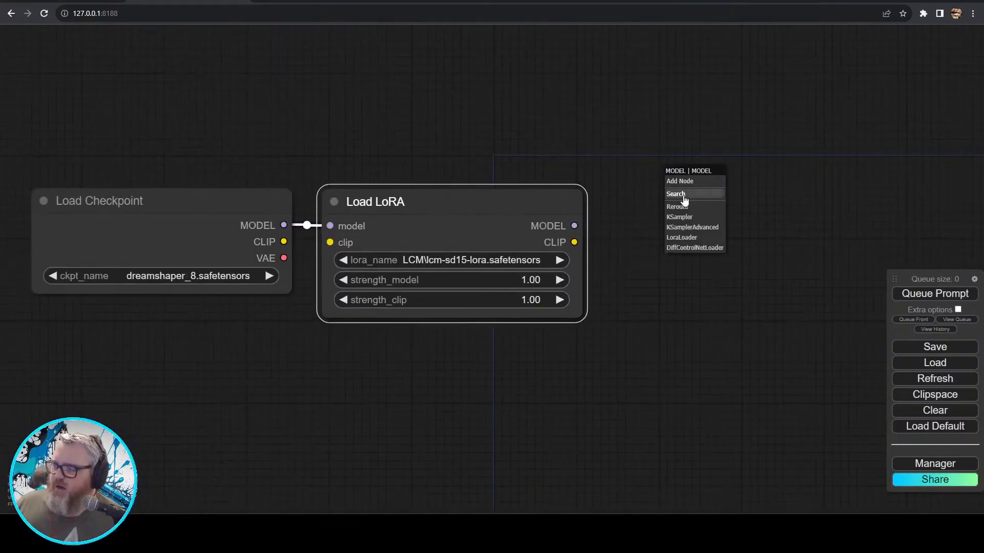
click(684, 199)
text(disc)
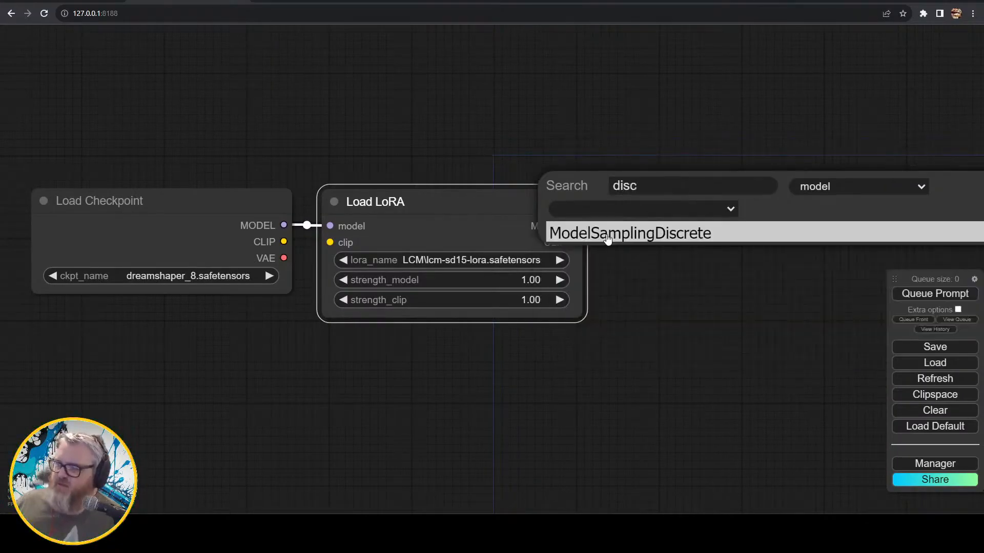
click(606, 237)
drag(793, 177, 420, 104)
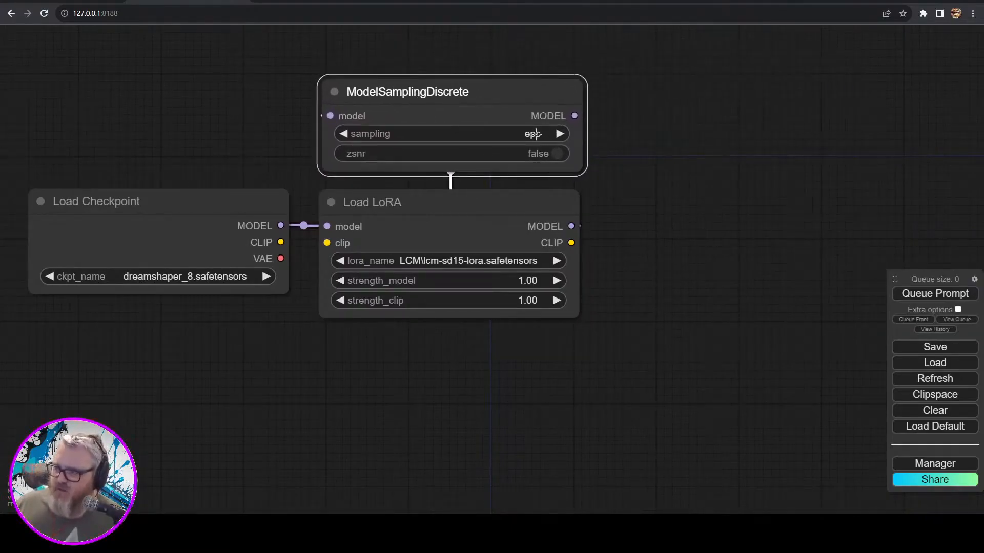
- Set the ModelSamplingDiscrete sampling option to lcm
click(534, 133)
click(557, 164)
click(659, 222)
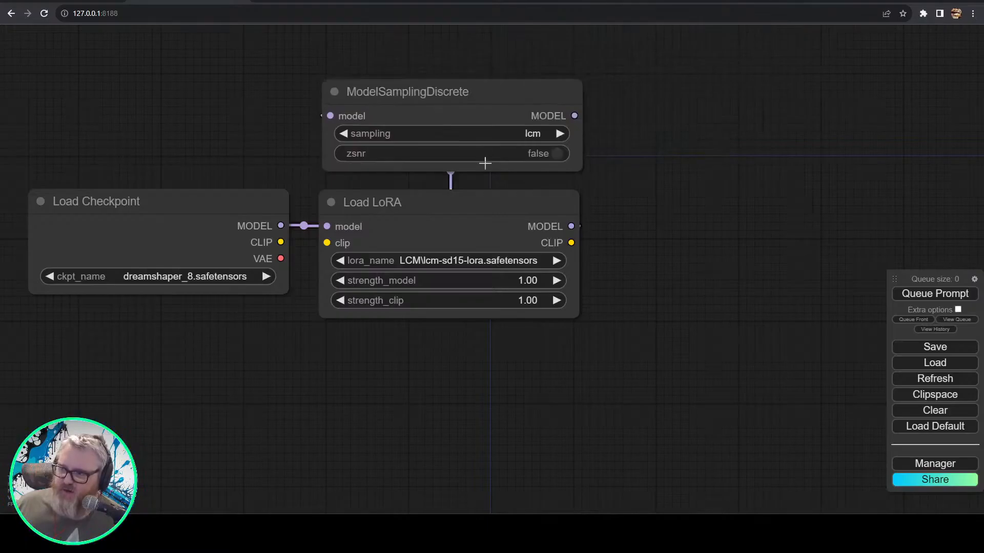
scroll(484, 164, up, 5)
scroll(721, 153, down, 3)
drag(707, 168, 852, 234)
scroll(853, 234, up, 1)
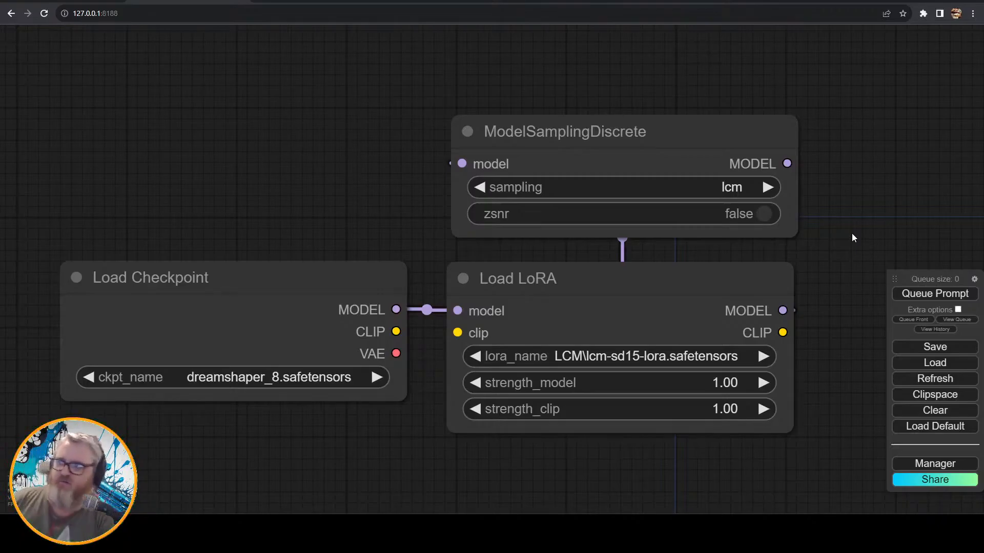
- Connect the ModelSamplingDiscrete MODEL output to the KSampler's model input
scroll(856, 231, down, 5)
drag(931, 255, 329, 248)
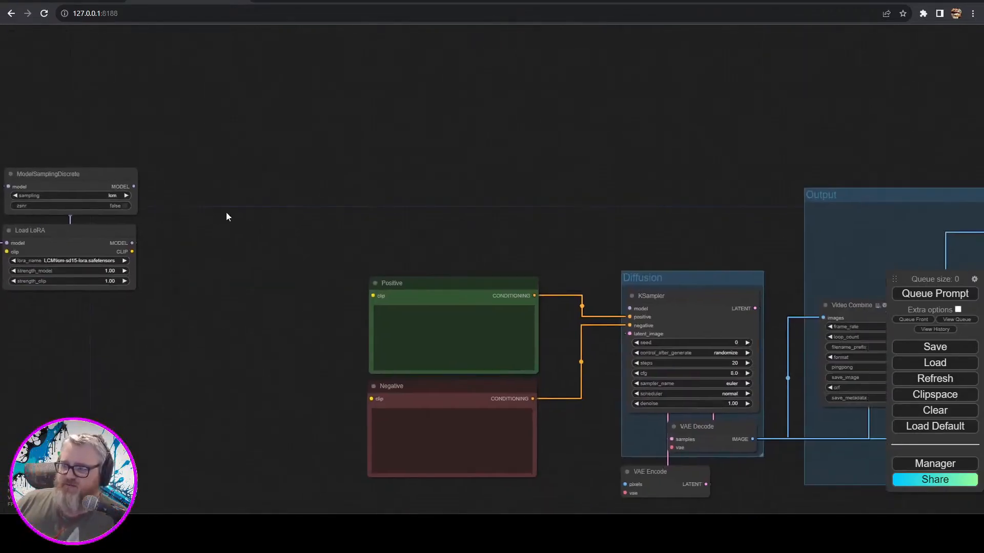
drag(133, 186, 630, 308)
drag(643, 175, 274, 135)
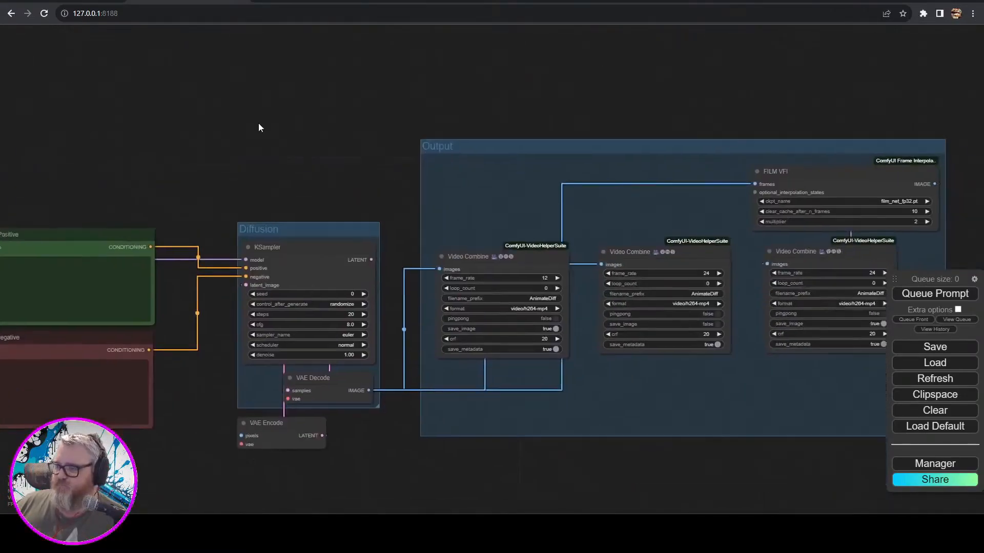
right_click(285, 97)
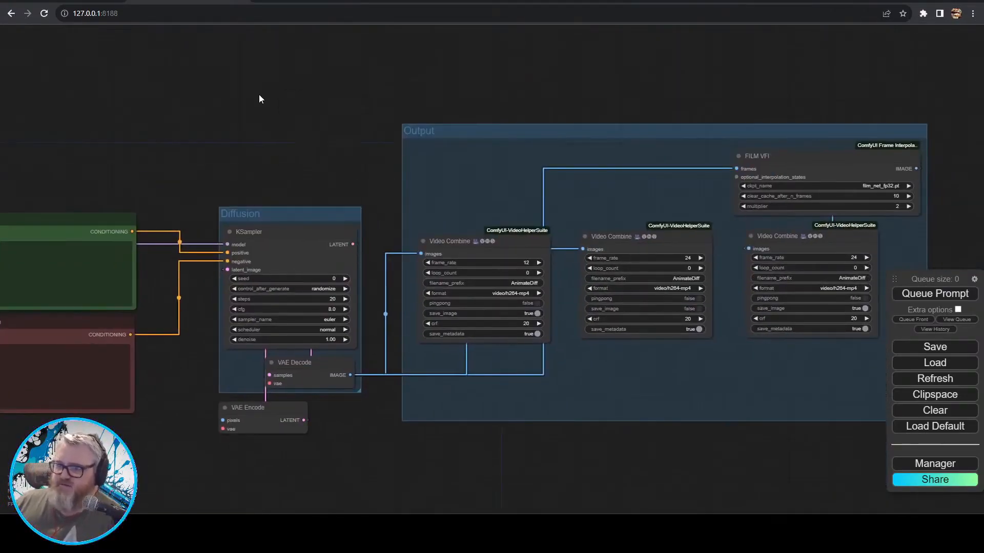
- Add a Reroute node feeding the Video Combine and FILM VFI image inputs, and place it inside the Output group
double_click(259, 94)
text(reroute)
key(Return)
drag(287, 100, 421, 253)
drag(287, 99, 738, 169)
mouse_move(263, 100)
mouse_down()
mouse_move(434, 107)
mouse_move(277, 101)
mouse_up()
drag(276, 100, 439, 156)
- Add a Preview Image node from the VAE Decode IMAGE output and place it beside the Diffusion group
drag(348, 375, 410, 325)
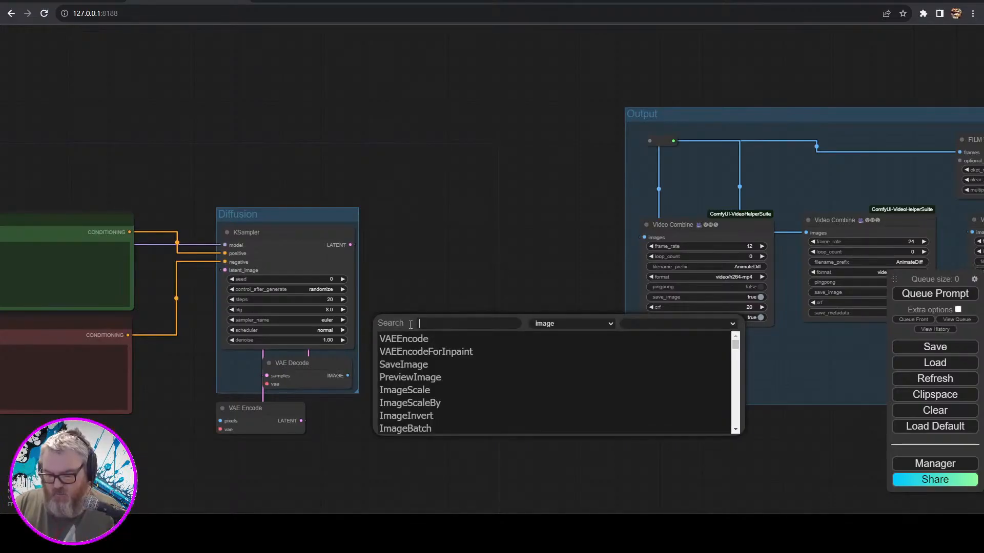
text(pre)
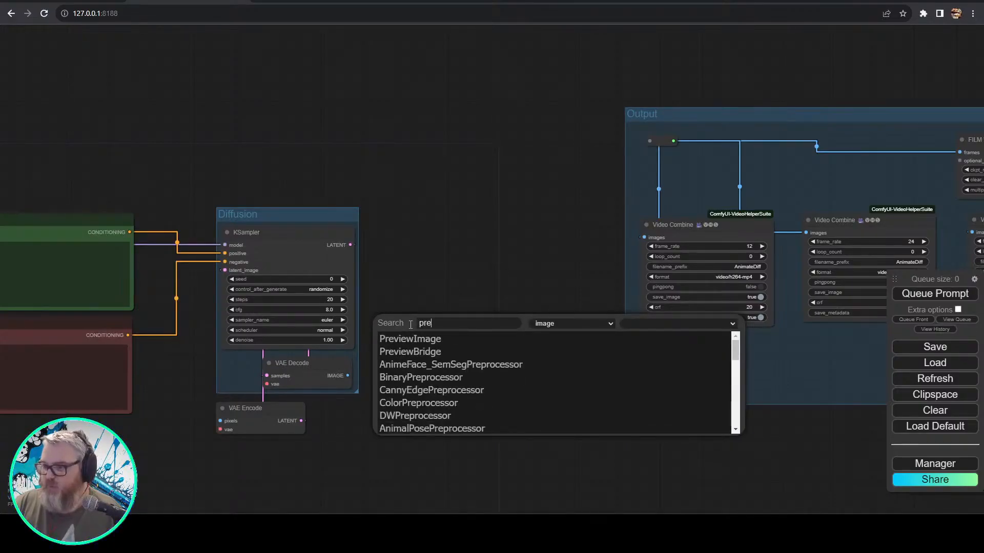
click(410, 339)
drag(443, 318, 419, 217)
- Set the KSampler's sampler_name to lcm and its scheduler to sgm_uniform
drag(407, 406, 663, 354)
scroll(663, 354, up, 2)
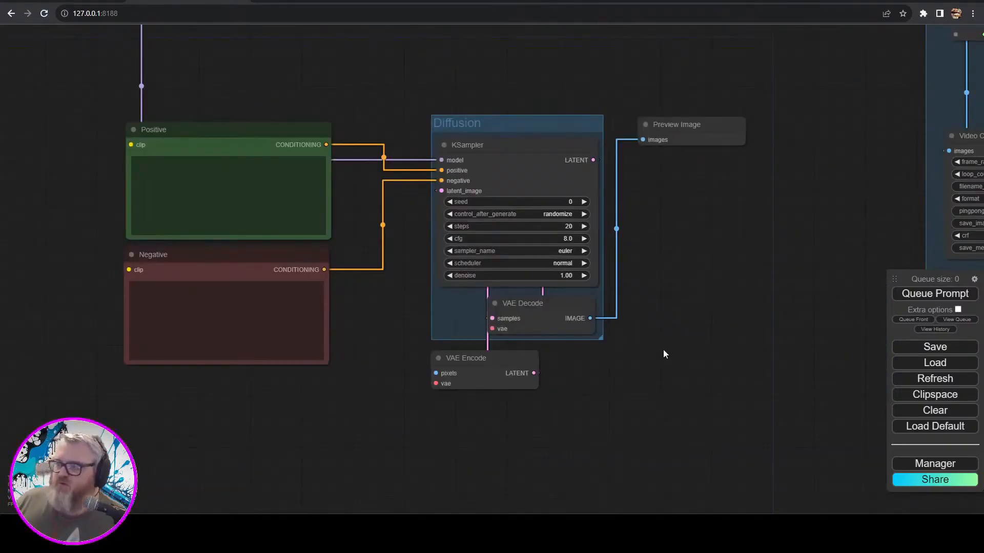
click(568, 251)
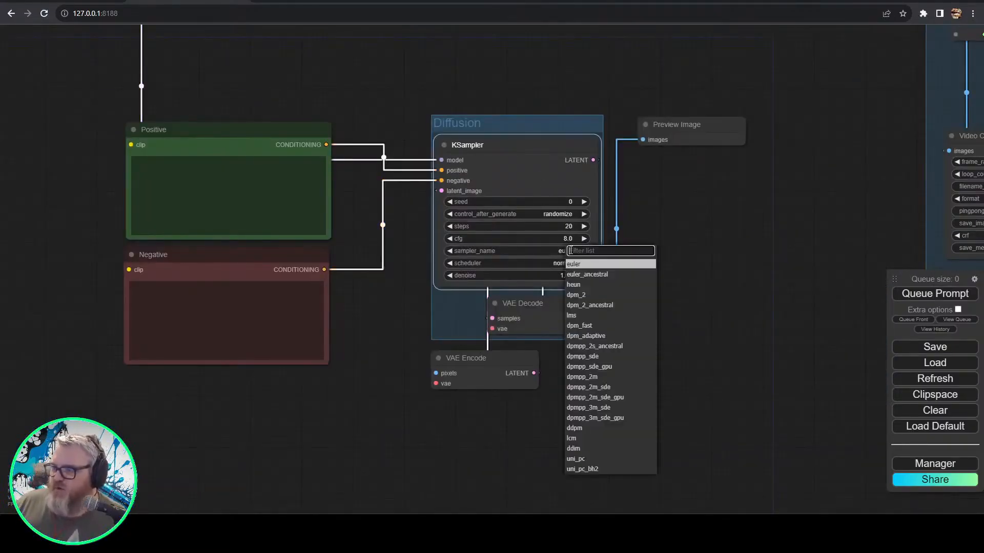
click(584, 440)
click(569, 264)
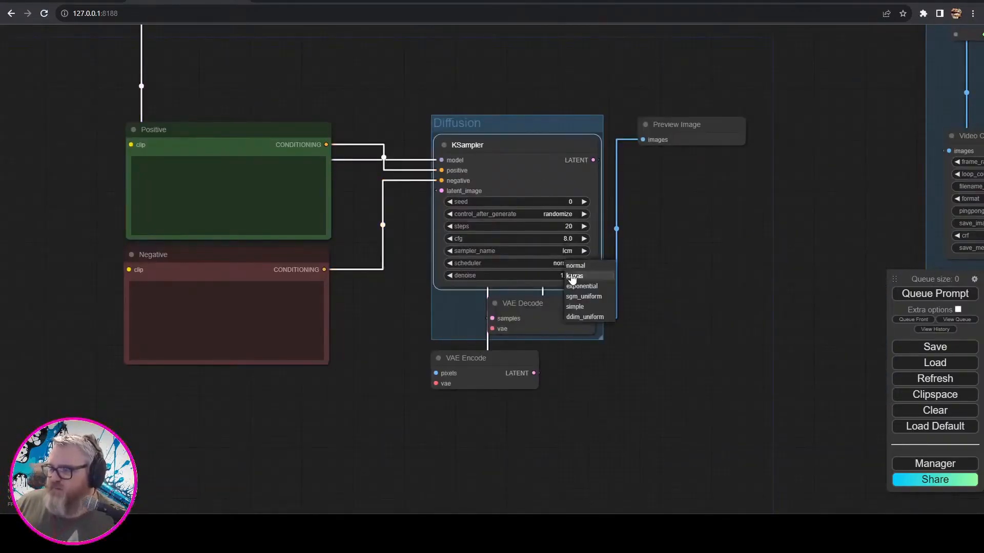
click(589, 302)
- Set the KSampler's cfg to 2.0 and its steps to 6
click(565, 239)
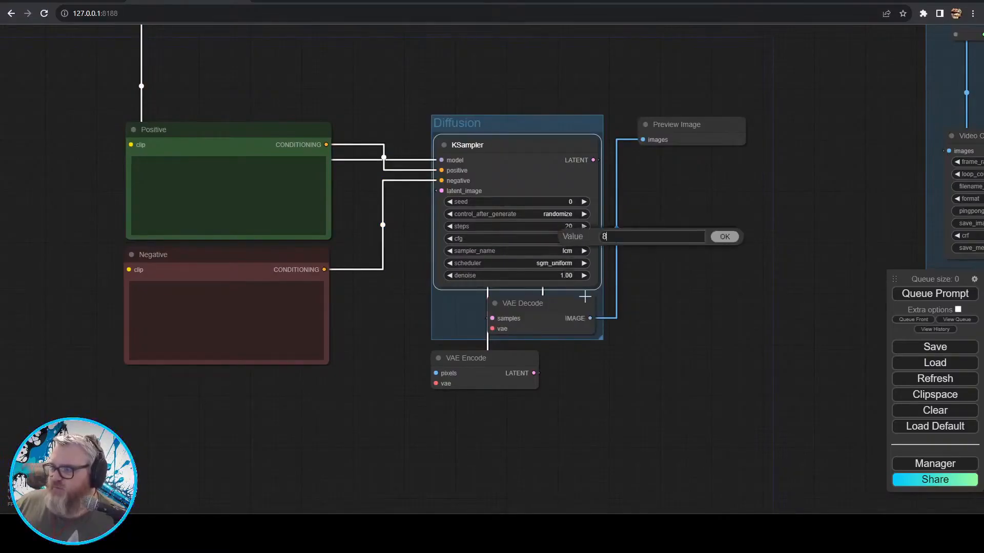
text(2)
key(Return)
click(568, 226)
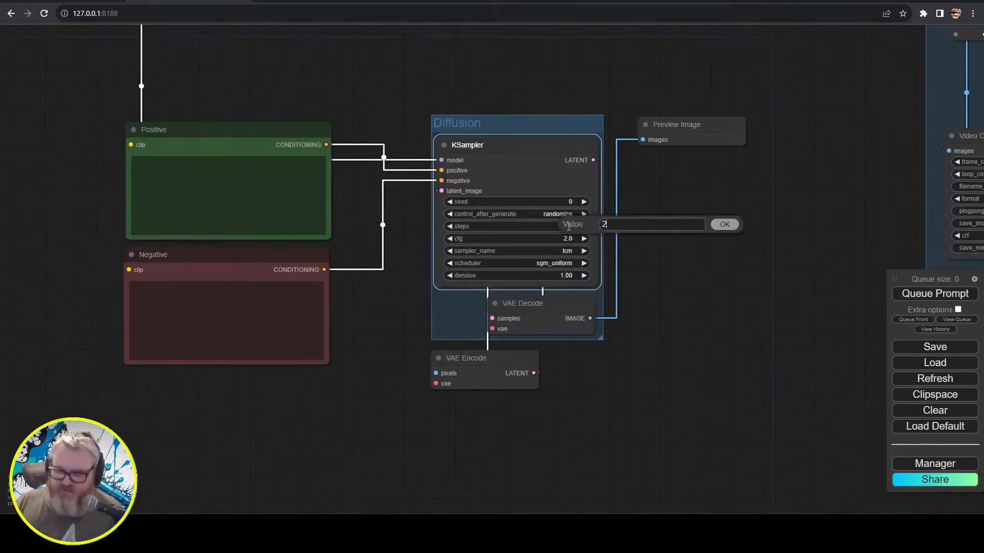
text(8)
key(Return)
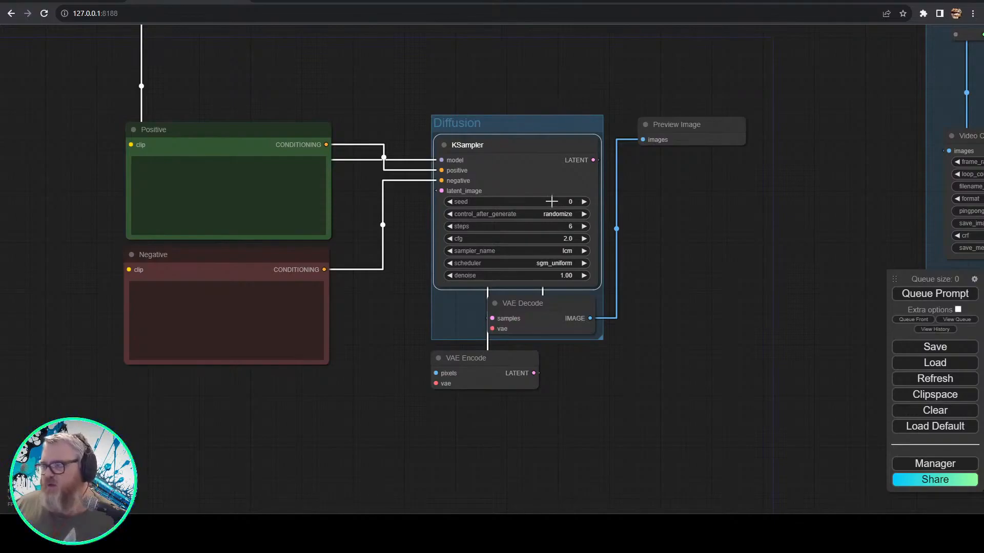
- Move the VAE Encode node below the Negative prompt and disconnect it from the KSampler's latent_image input
drag(397, 337, 491, 374)
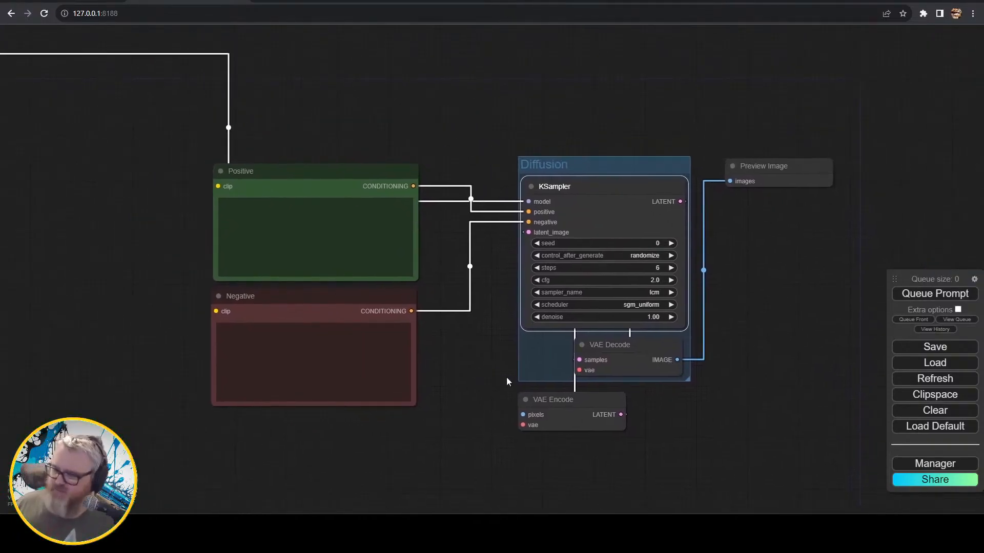
click(626, 359)
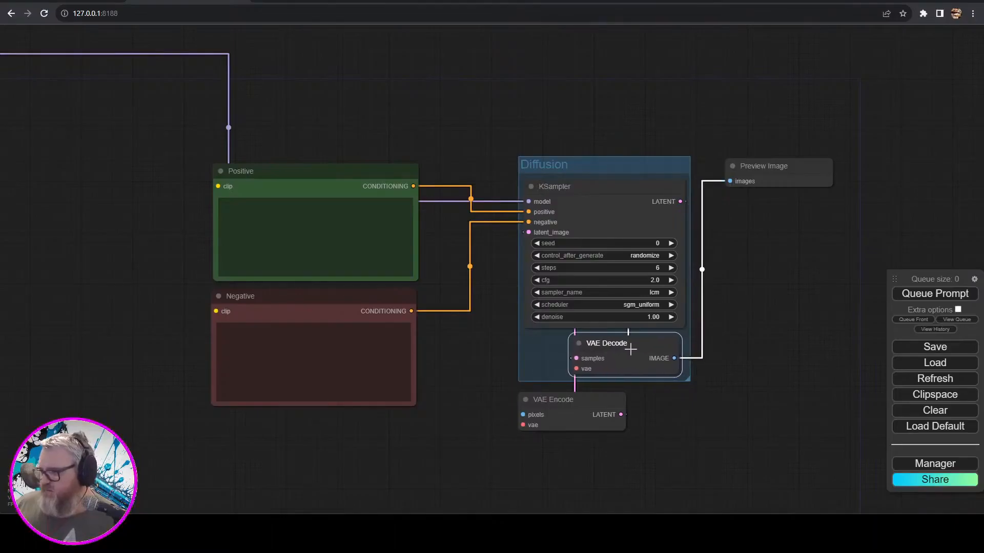
click(762, 170)
click(556, 405)
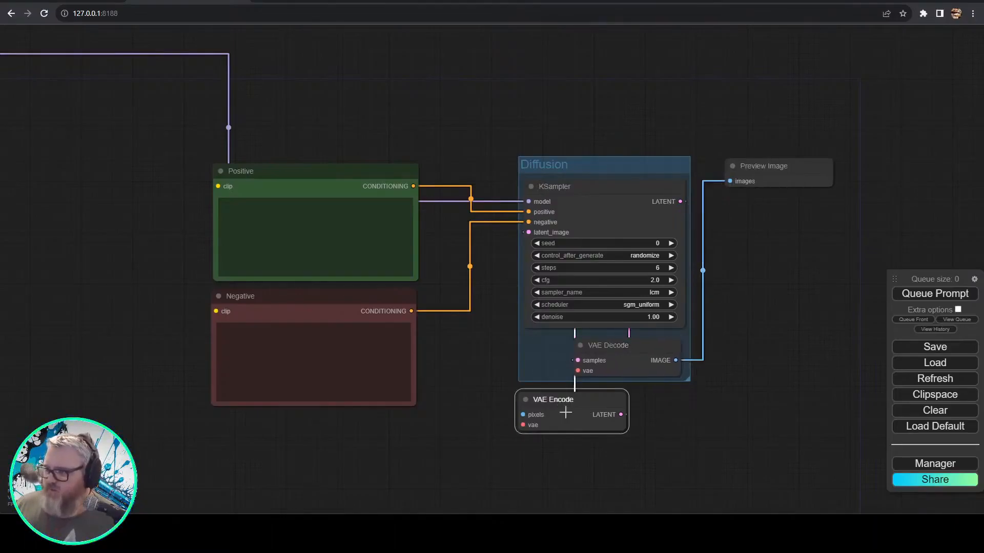
scroll(465, 396, down, 4)
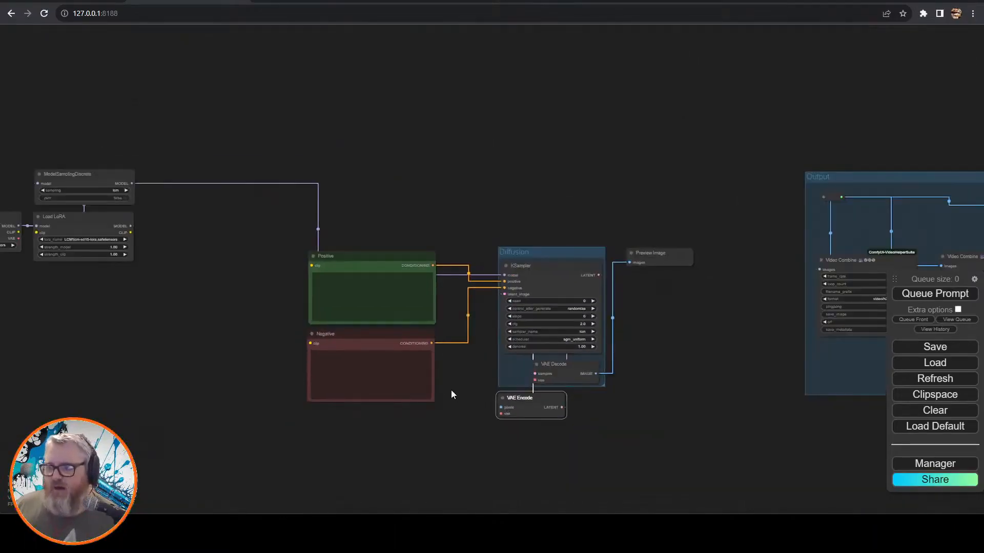
scroll(450, 390, up, 4)
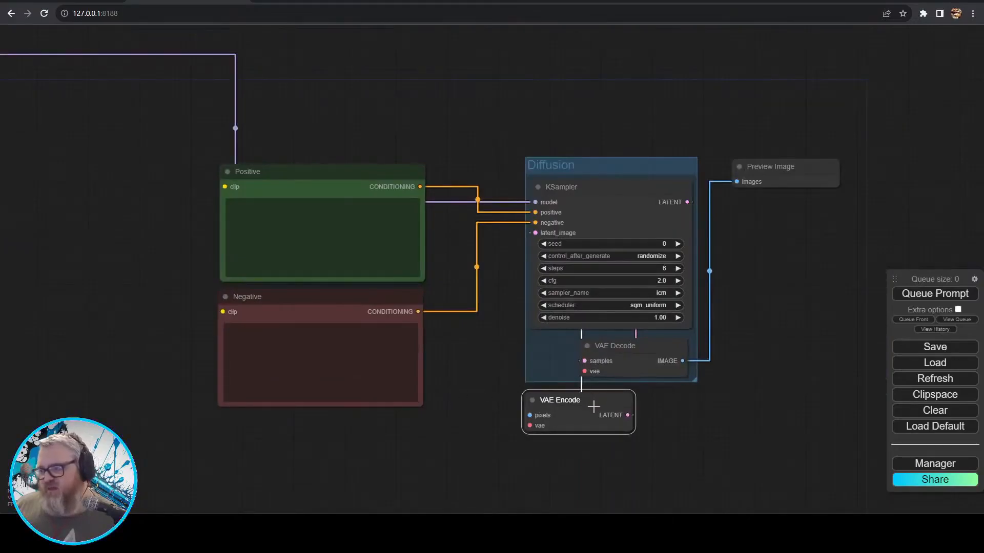
drag(590, 408, 377, 480)
drag(536, 233, 490, 310)
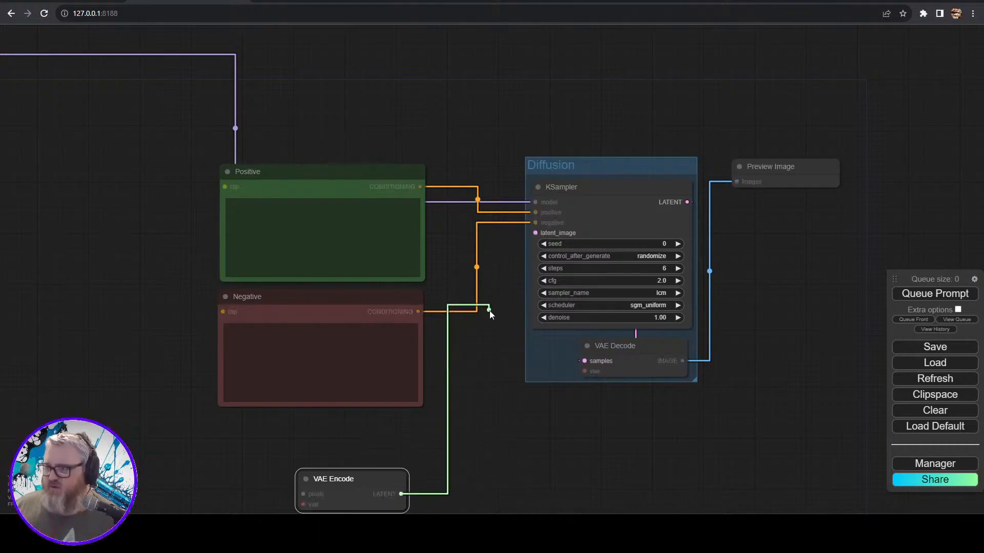
- Add an Empty Latent Image node to the KSampler's latent_image input, place it above the Positive prompt, and keep its width at 512
drag(535, 233, 422, 79)
click(450, 158)
drag(471, 114, 325, 107)
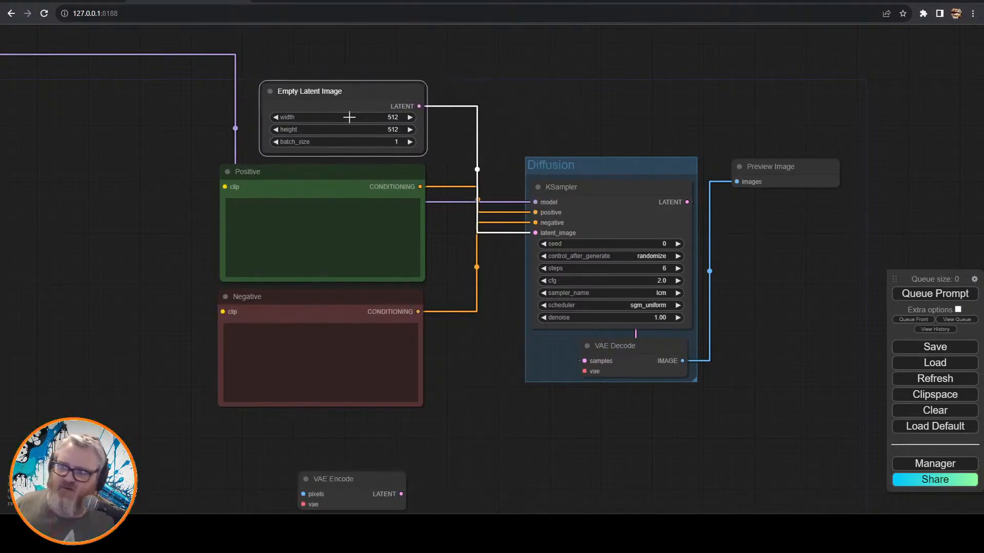
click(389, 117)
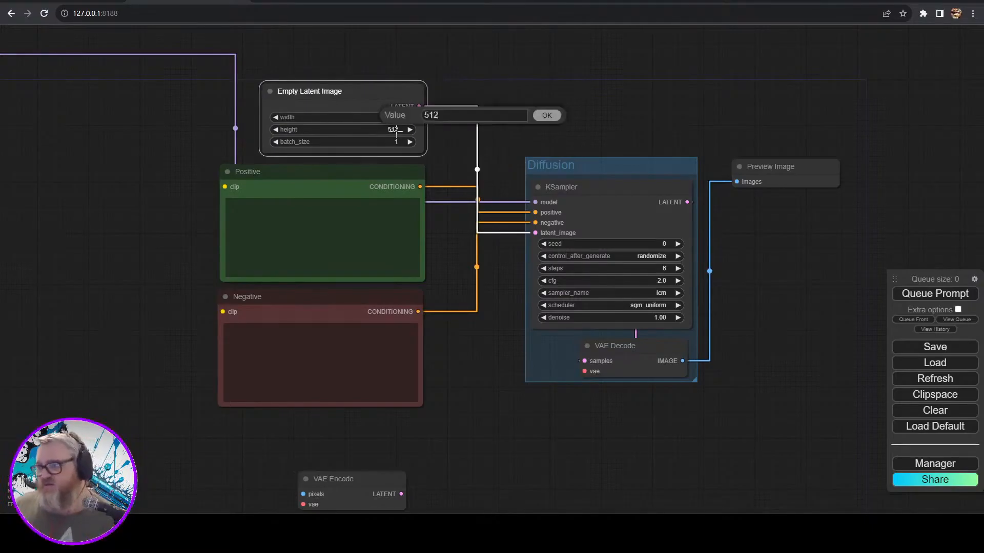
- Enter negative prompt "nsfw, nude" and positive prompt "a beautiful tree growing in a majestic forest, deep in the verdant green valley, lush organic life"
scroll(67, 226, down, 3)
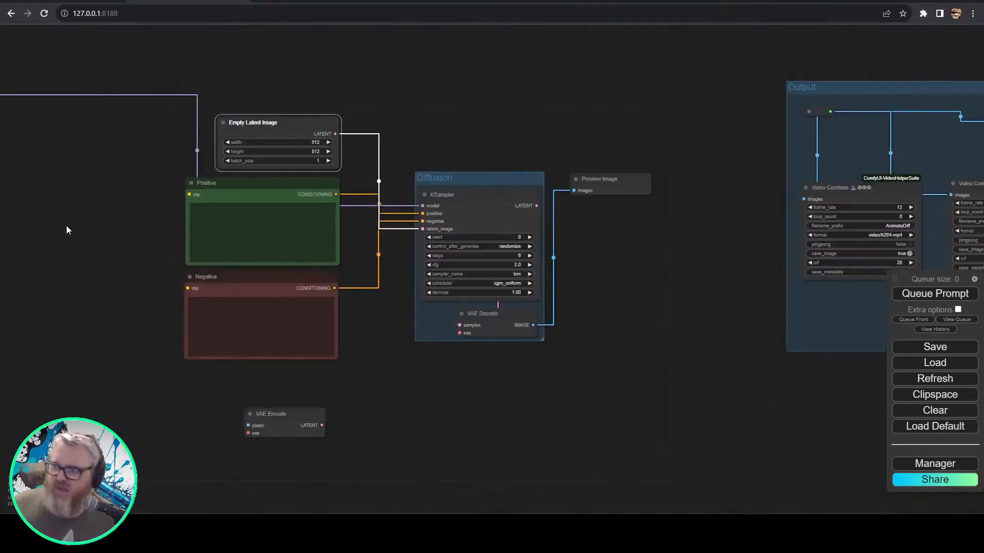
drag(66, 226, 387, 247)
drag(536, 302, 539, 301)
click(369, 183)
click(604, 149)
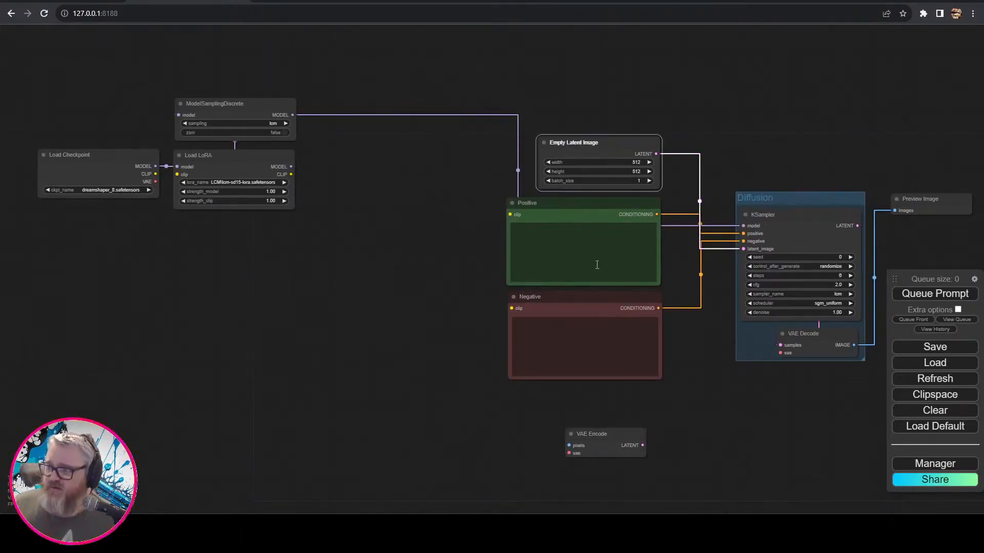
click(555, 348)
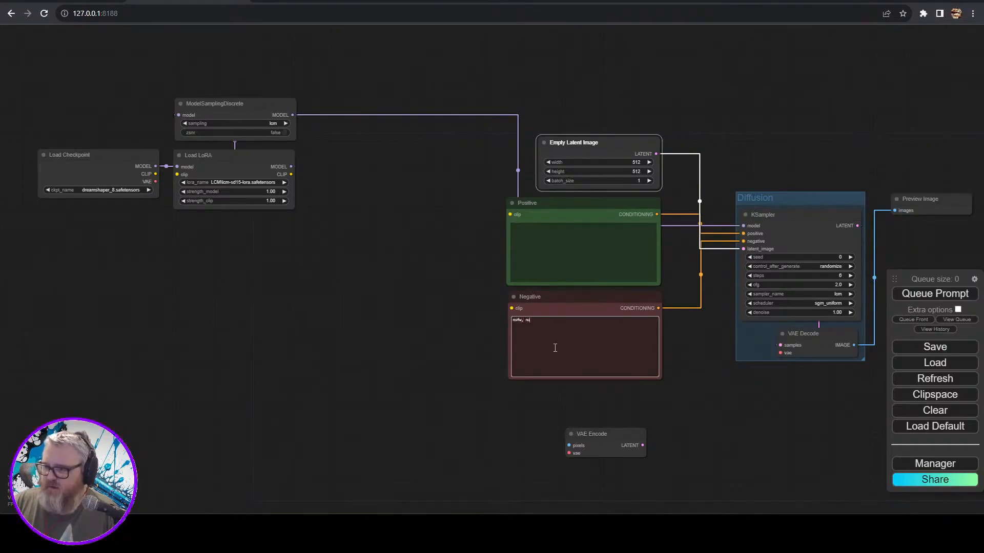
click(578, 272)
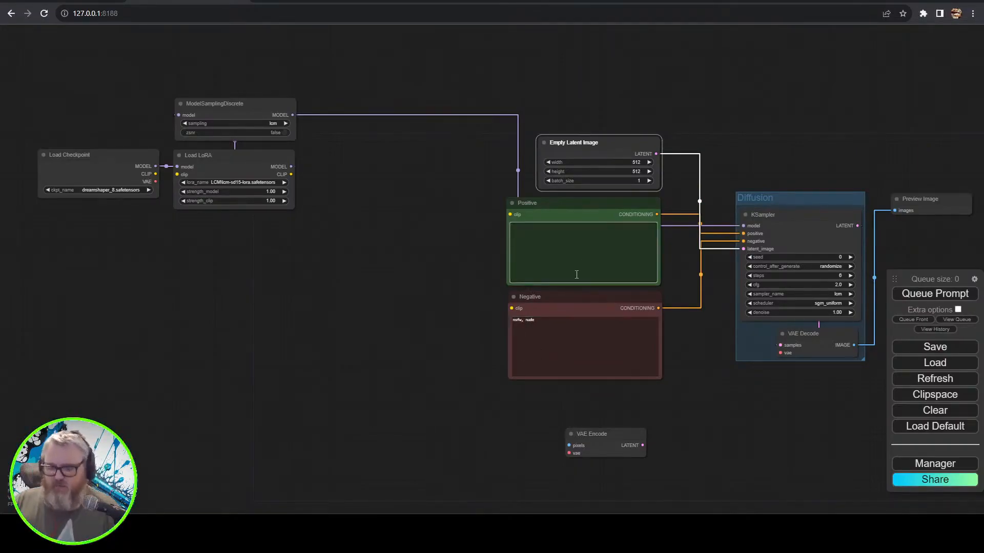
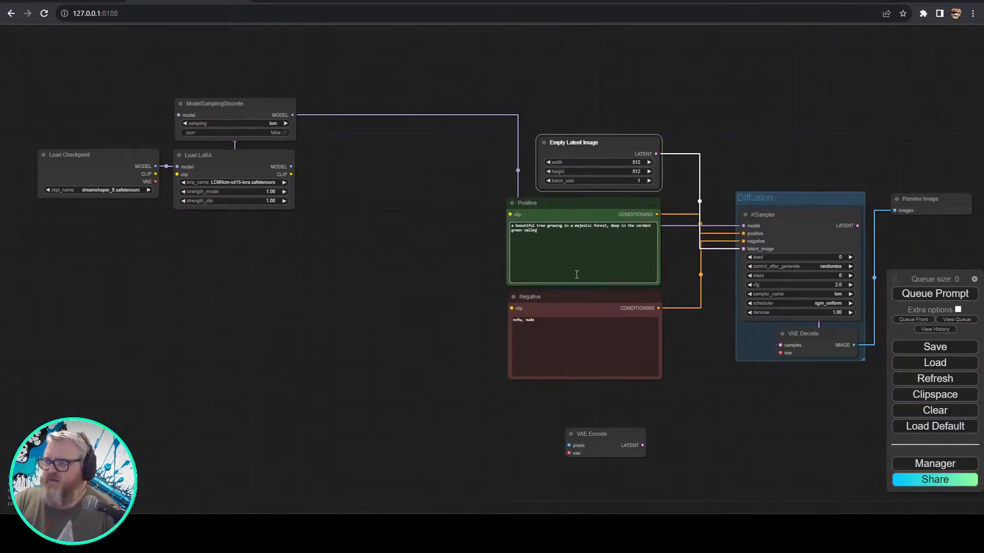
text(organic life)
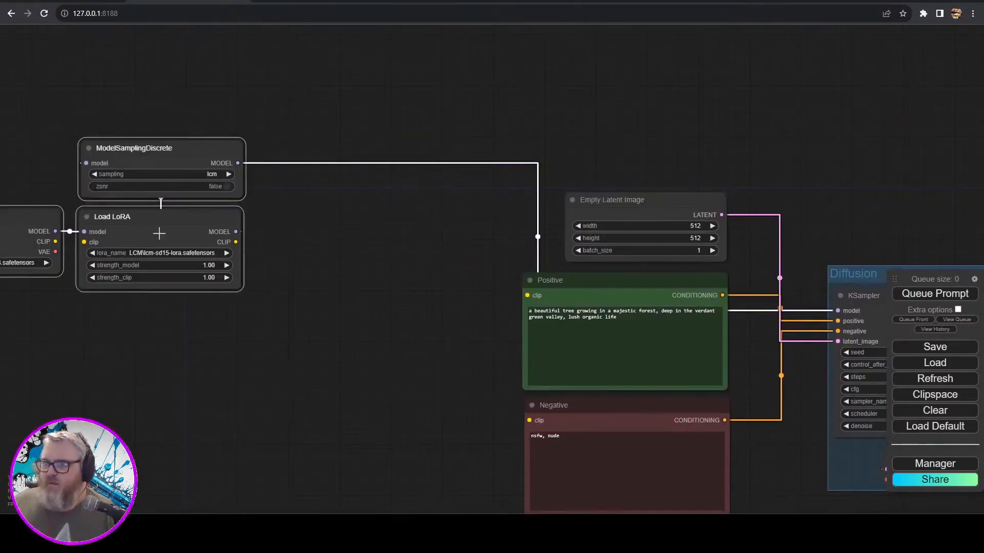
- Move the checkpoint, LoRA and ModelSamplingDiscrete nodes up against the prompt nodes, and shift VAE Encode further below the Negative prompt
drag(158, 232, 392, 323)
drag(390, 221, 206, 129)
scroll(189, 173, down, 3)
click(416, 424)
drag(416, 425, 412, 450)
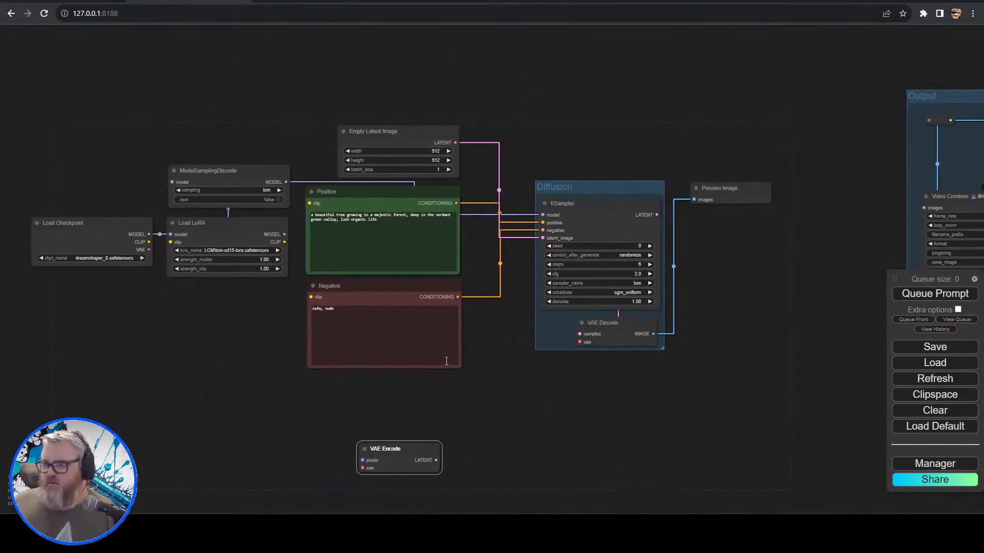
- Connect the checkpoint's CLIP to Load LoRA, the LoRA's CLIP to both prompts, and the checkpoint's VAE to VAE Decode
scroll(324, 277, up, 3)
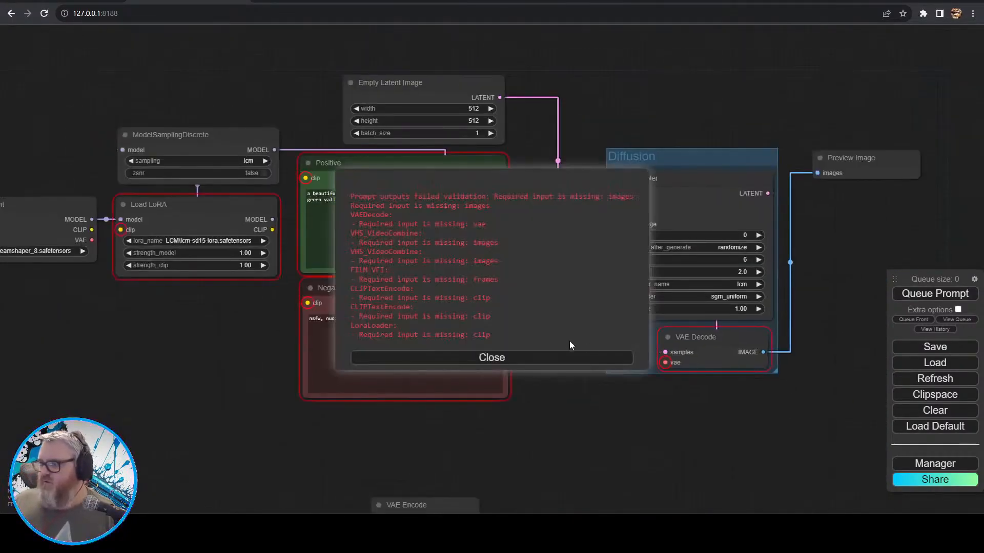
click(560, 359)
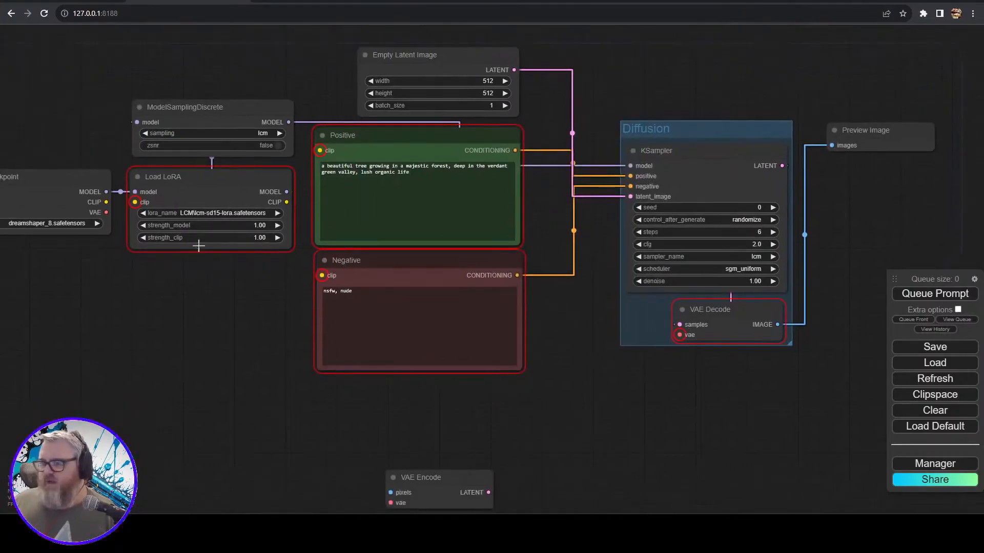
drag(109, 202, 135, 202)
drag(287, 202, 322, 275)
drag(680, 334, 106, 213)
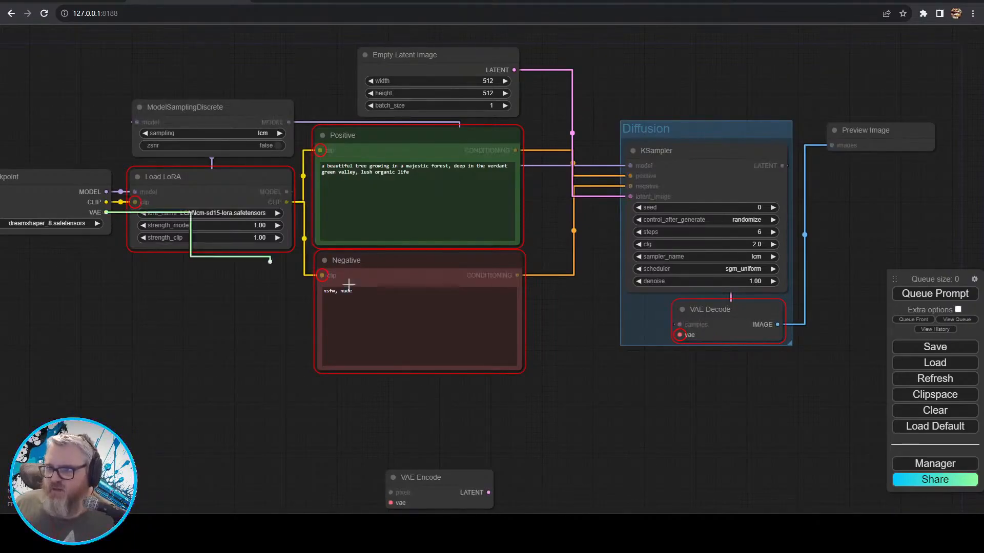
- Queue the prompt, and enlarge the Preview Image node between the Diffusion and Output groups
key(ctrl+Return)
scroll(626, 331, down, 1)
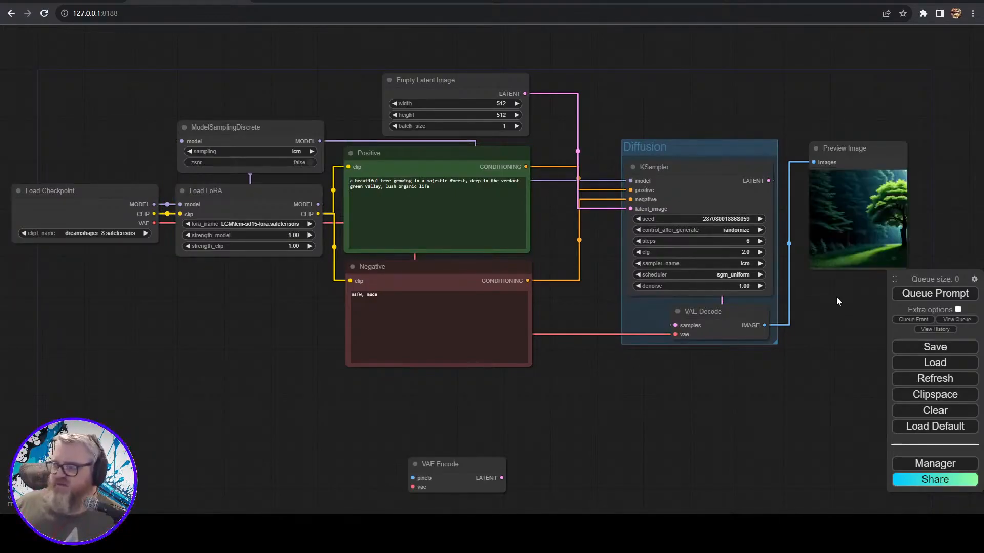
drag(847, 153, 839, 95)
drag(881, 256, 523, 274)
drag(538, 227, 662, 347)
mouse_move(558, 106)
mouse_down()
mouse_move(564, 114)
mouse_move(547, 119)
mouse_up()
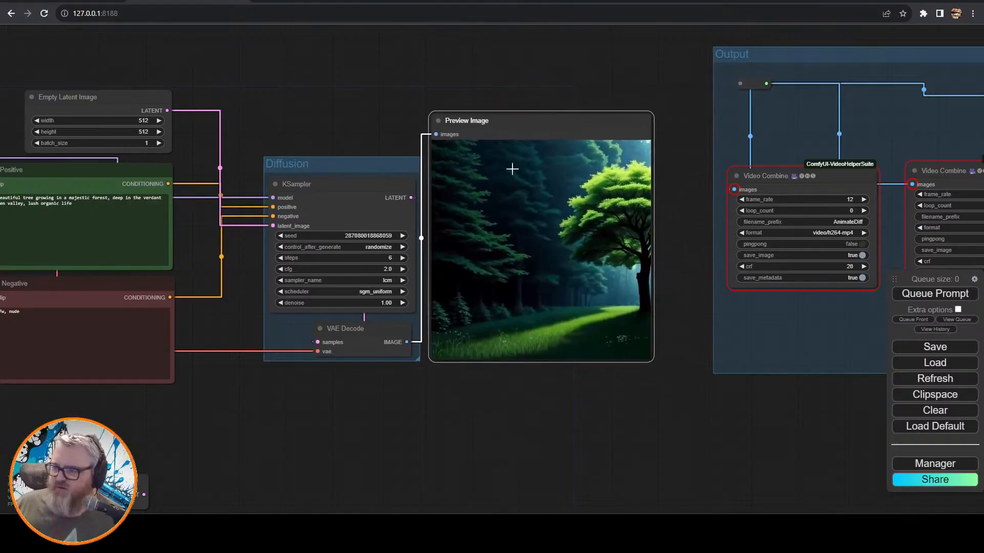
drag(496, 141, 517, 127)
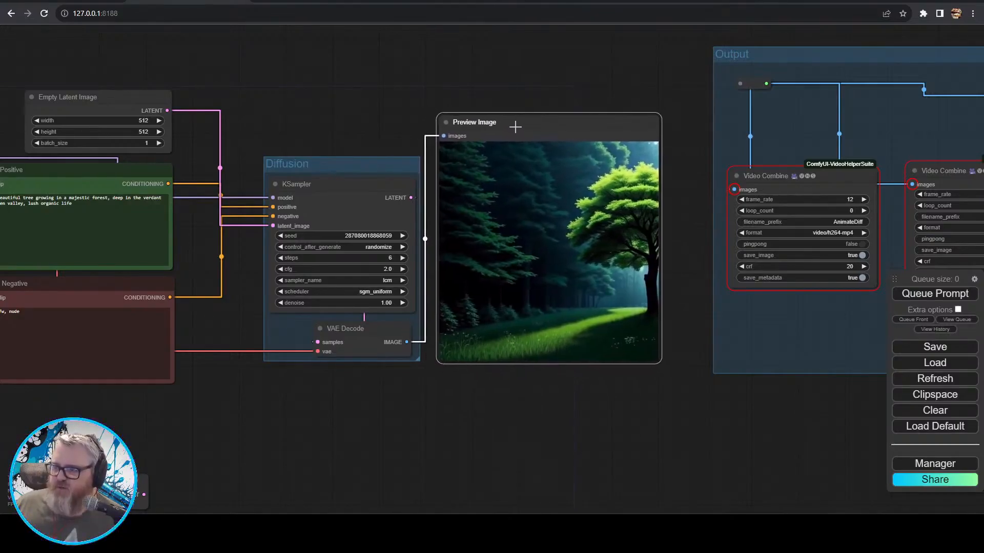
- Queue the prompt four more times to generate further preview images with the lcm sampler
drag(398, 408, 574, 405)
click(937, 297)
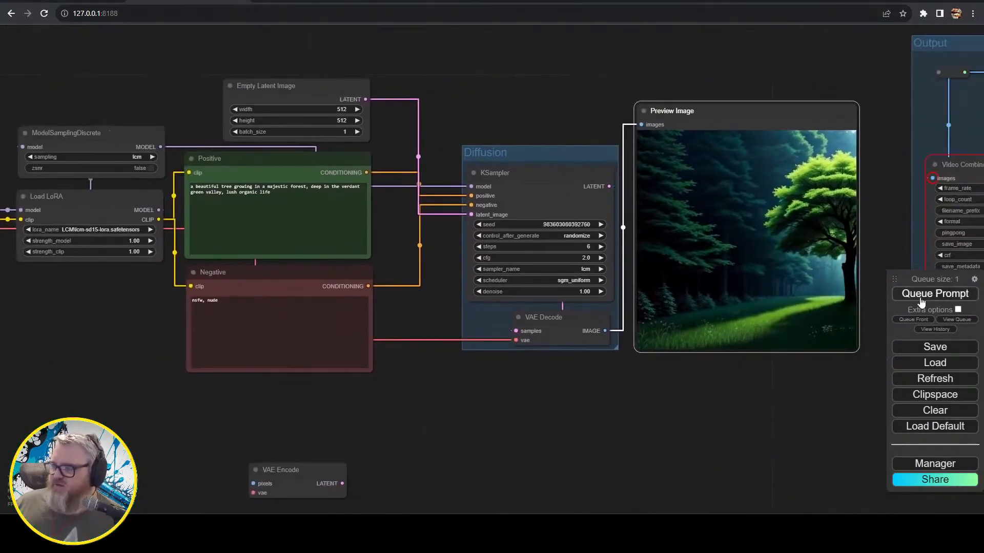
click(921, 302)
click(921, 301)
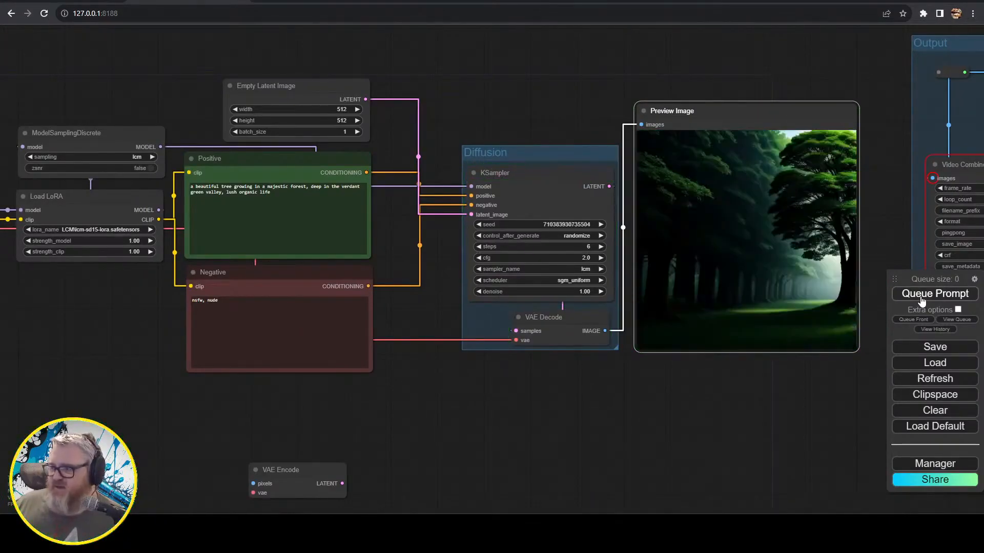
click(921, 301)
- Set the KSampler to the euler sampler with 20 steps and queue the prompt twice for comparison
click(582, 269)
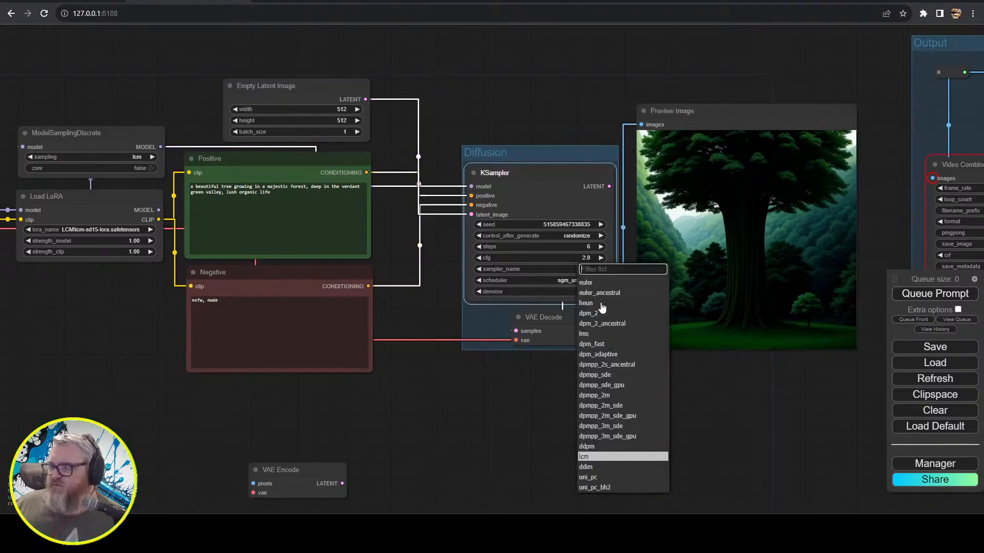
click(599, 283)
click(568, 247)
text(20)
key(Return)
click(922, 298)
click(915, 299)
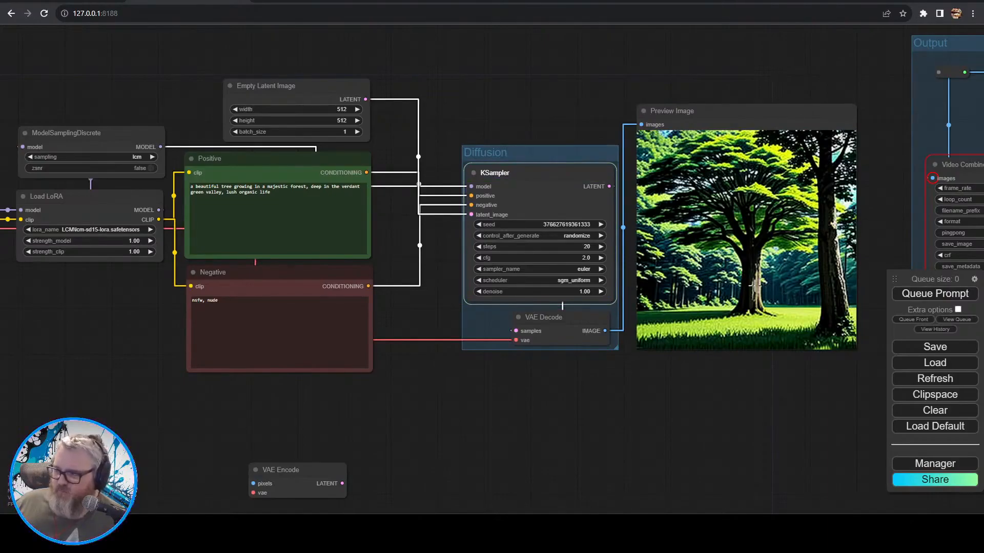
- Set the KSampler's sampler_name to lcm and steps to 4, and queue the prompt
click(584, 270)
click(610, 456)
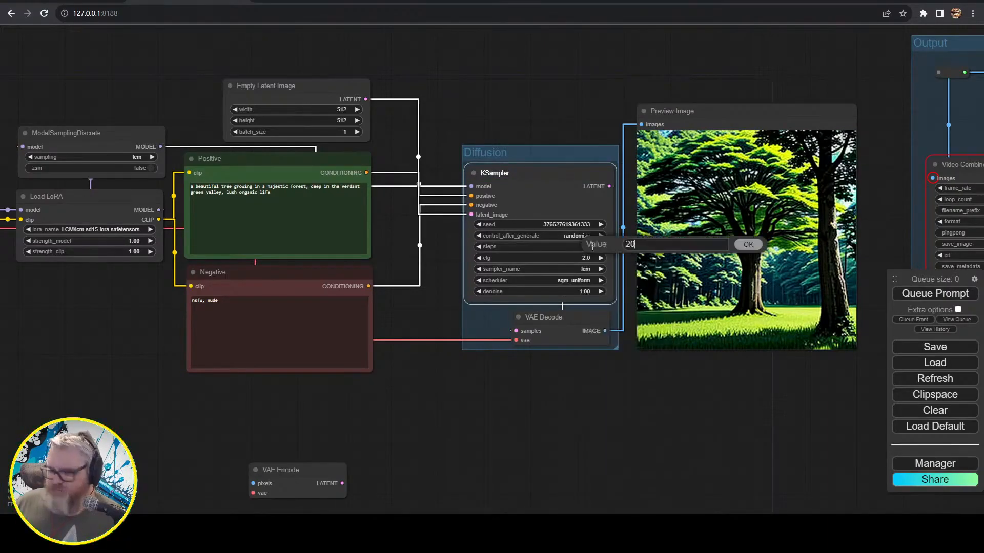
click(938, 293)
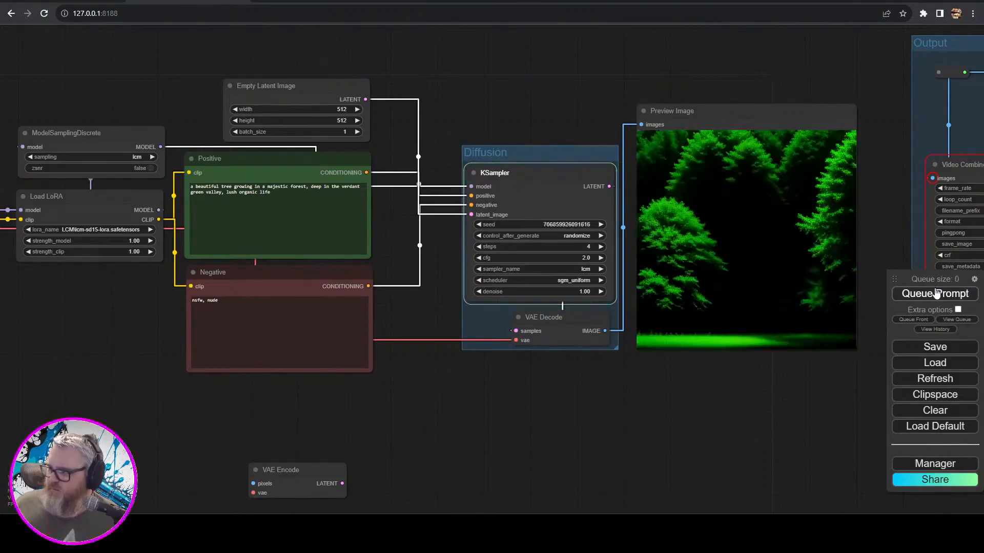
- Reduce the KSampler's steps to 3 and queue the prompt to generate further lcm preview images
click(920, 294)
click(949, 293)
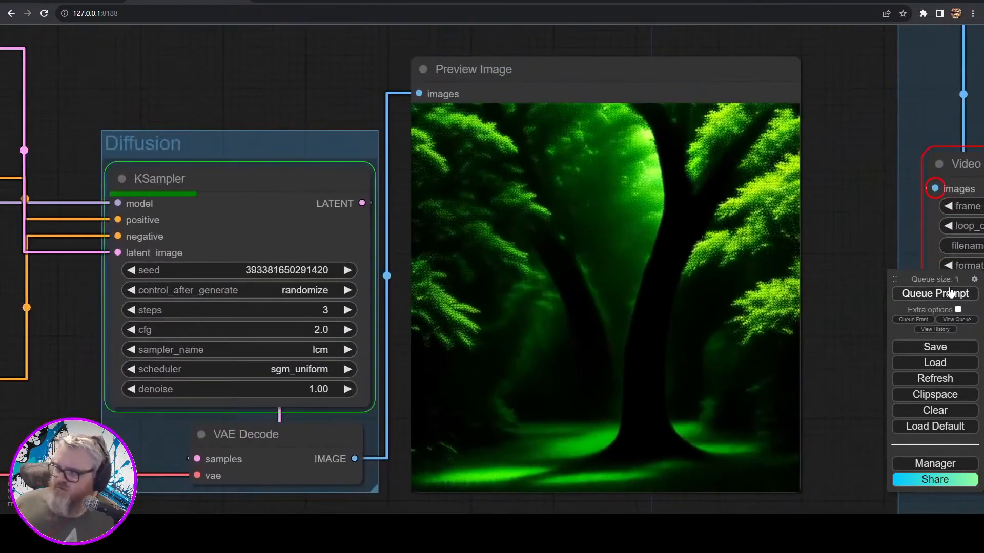
click(949, 293)
- Lower the KSampler's steps to 2 and queue the prompt several times
click(131, 310)
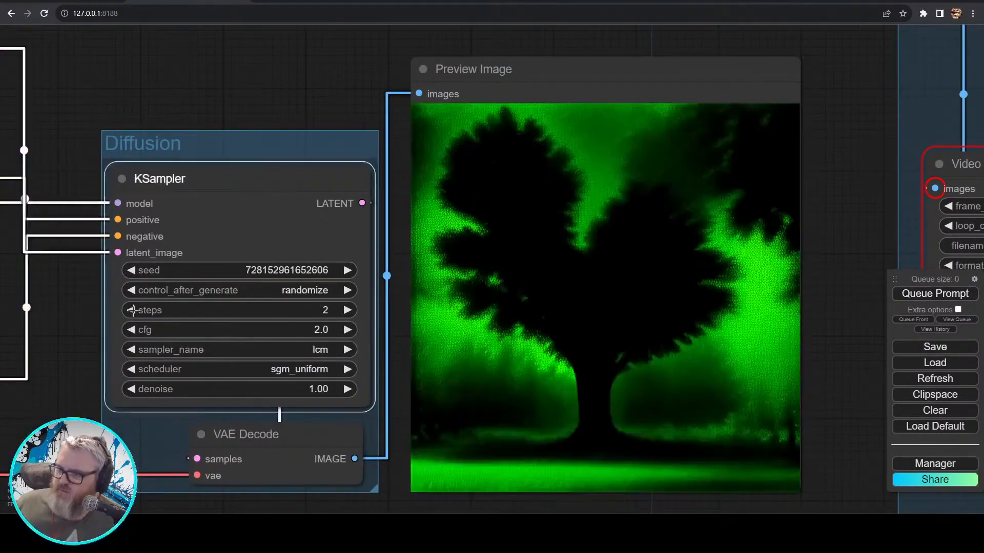
click(920, 295)
click(920, 294)
click(920, 294)
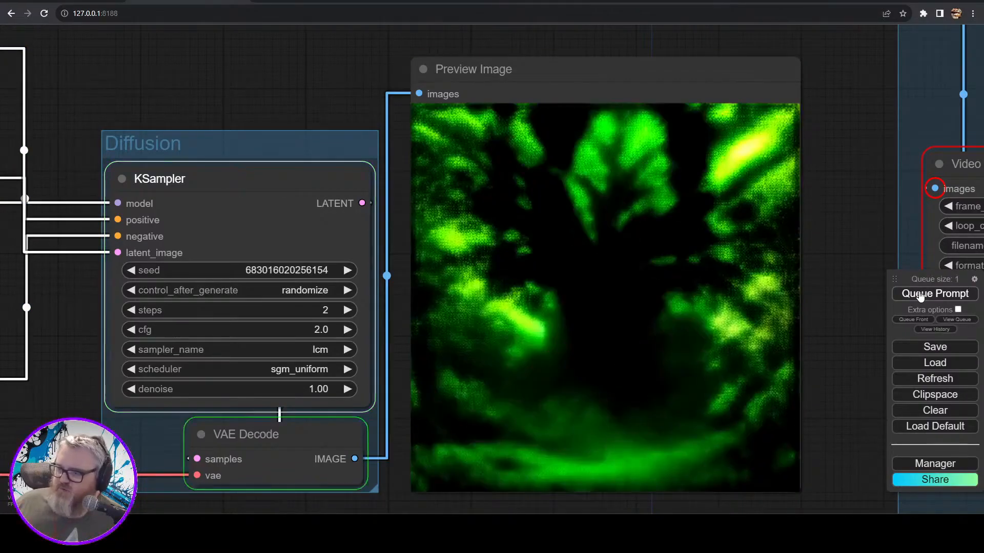
click(920, 294)
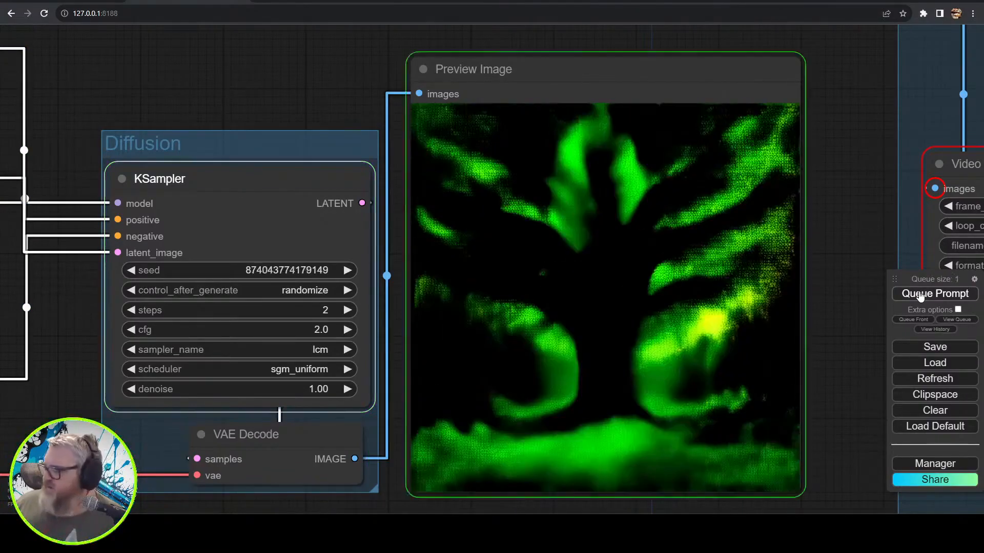
click(920, 294)
- Lower the KSampler's steps to 1 and queue the prompt repeatedly to compare the quality
drag(346, 313, 334, 314)
click(938, 294)
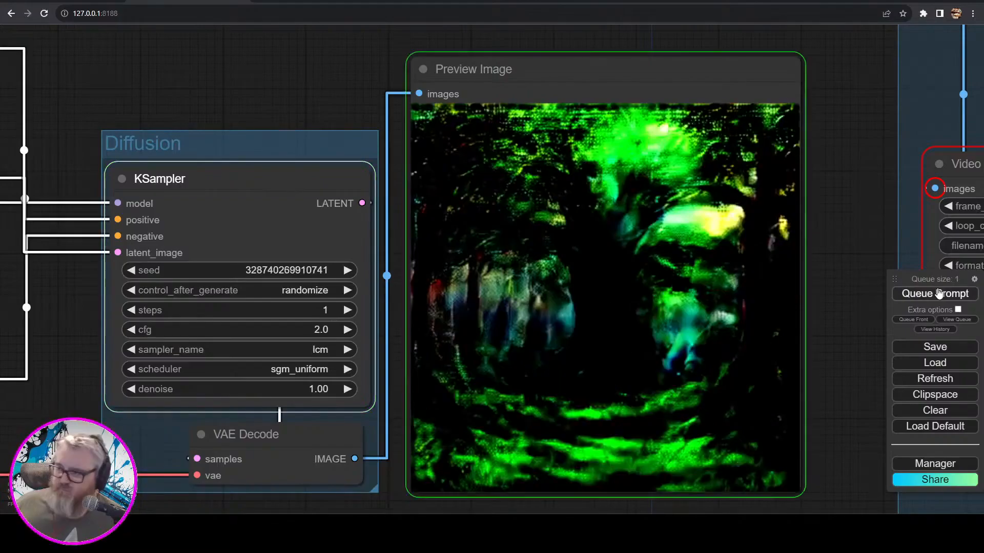
click(938, 294)
click(938, 294)
click(938, 294)
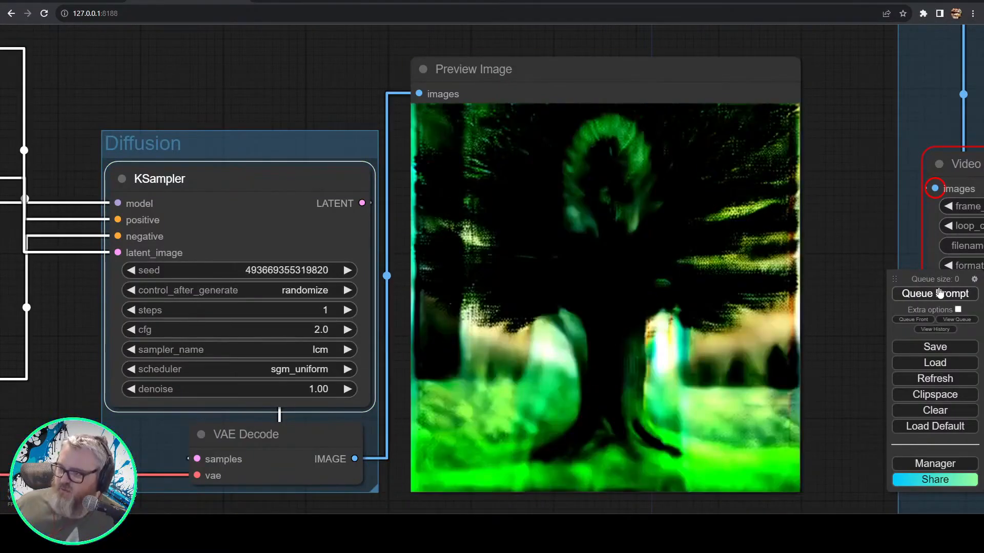
click(938, 294)
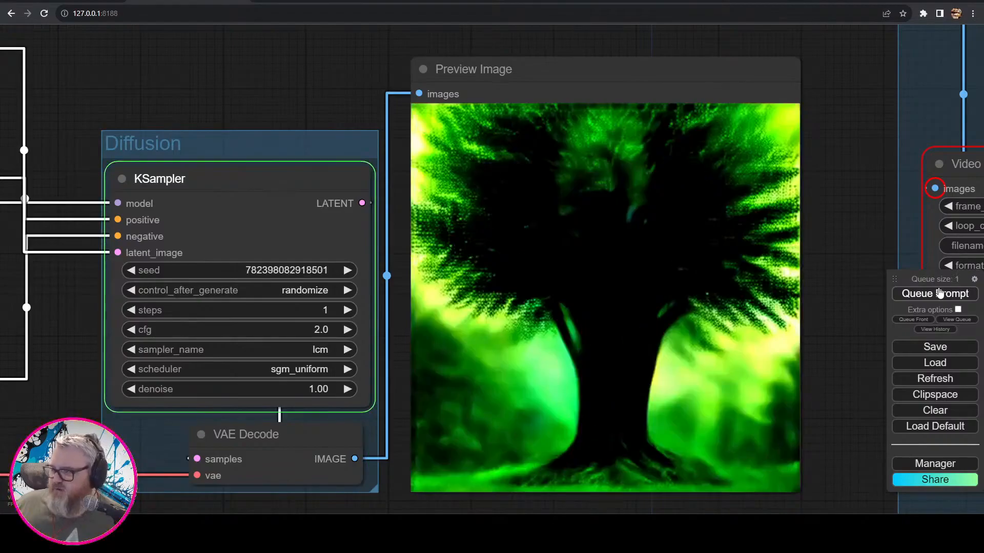
click(939, 293)
- Set the KSampler's steps to 6, queue the prompt repeatedly, and check the execution speed in the command-line window
click(944, 295)
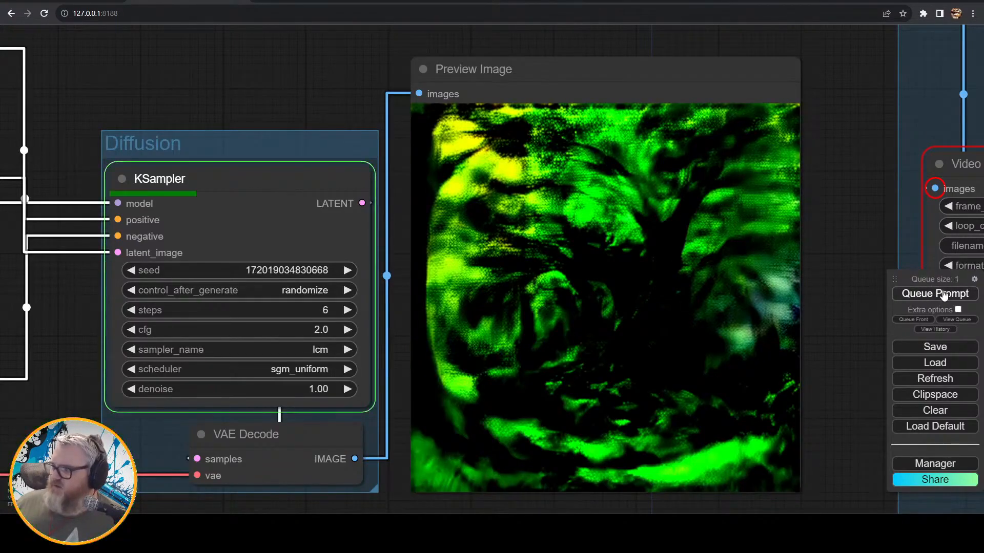
click(944, 294)
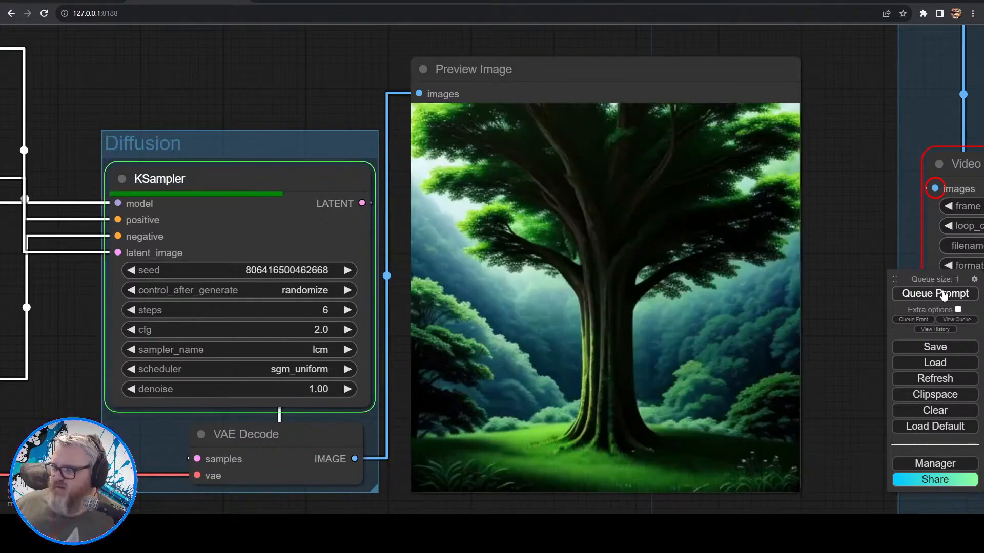
key(alt+Tab)
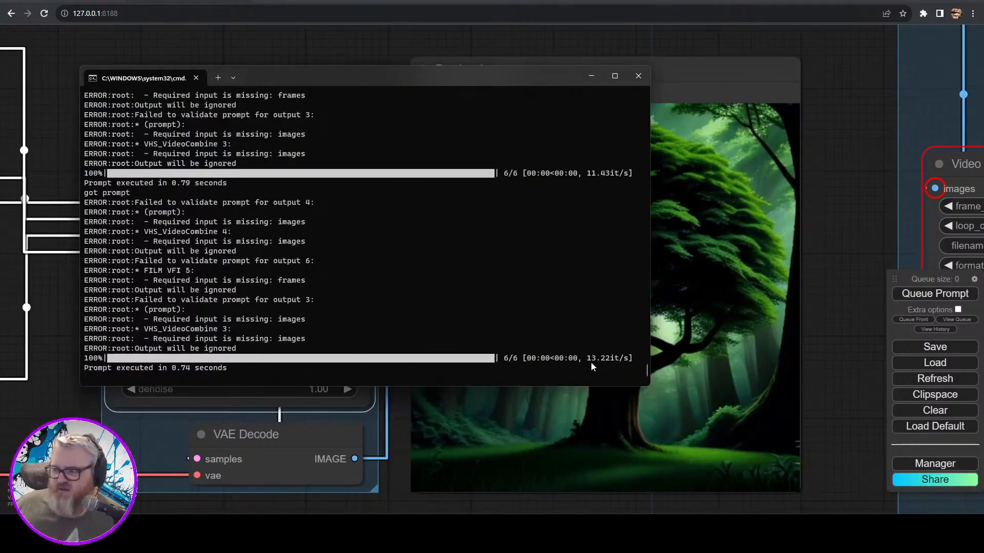
click(838, 403)
click(931, 294)
- Set the Empty Latent Image's batch_size to 8 and queue the prompt
scroll(497, 328, down, 3)
drag(272, 132, 457, 130)
click(245, 159)
click(245, 159)
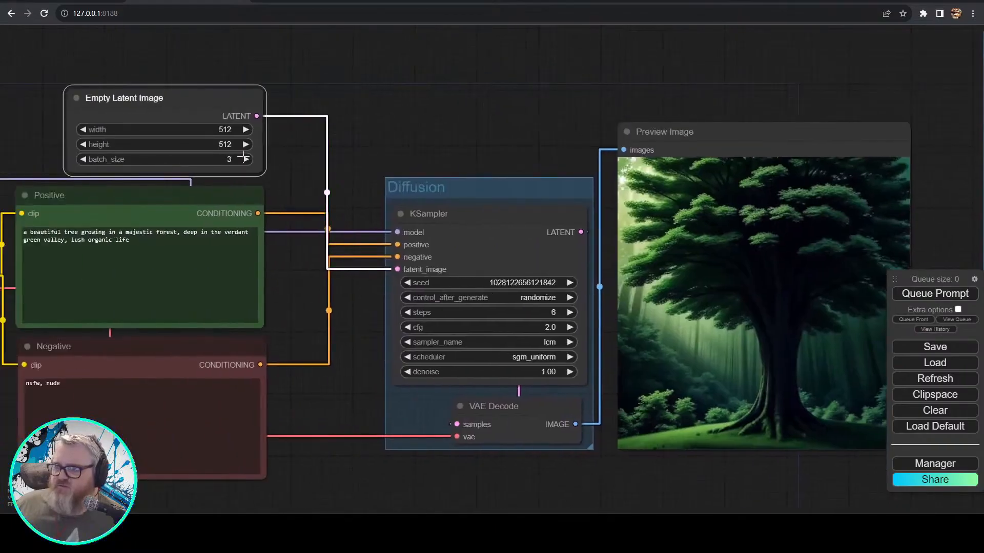
click(918, 295)
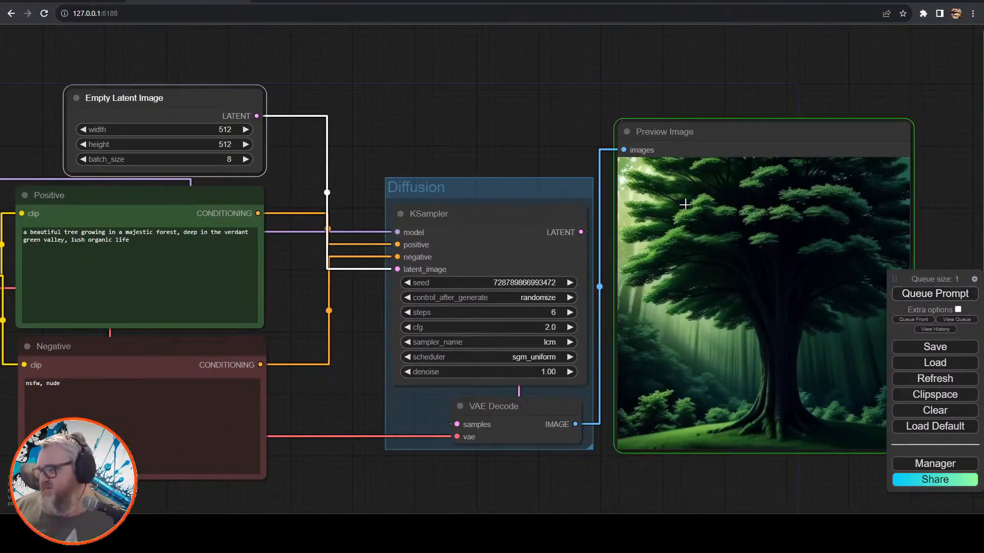
- Set the Empty Latent Image's batch_size to 9, queue the prompt, and enlarge the first image in the Preview Image node
click(728, 225)
drag(521, 149, 293, 110)
click(922, 294)
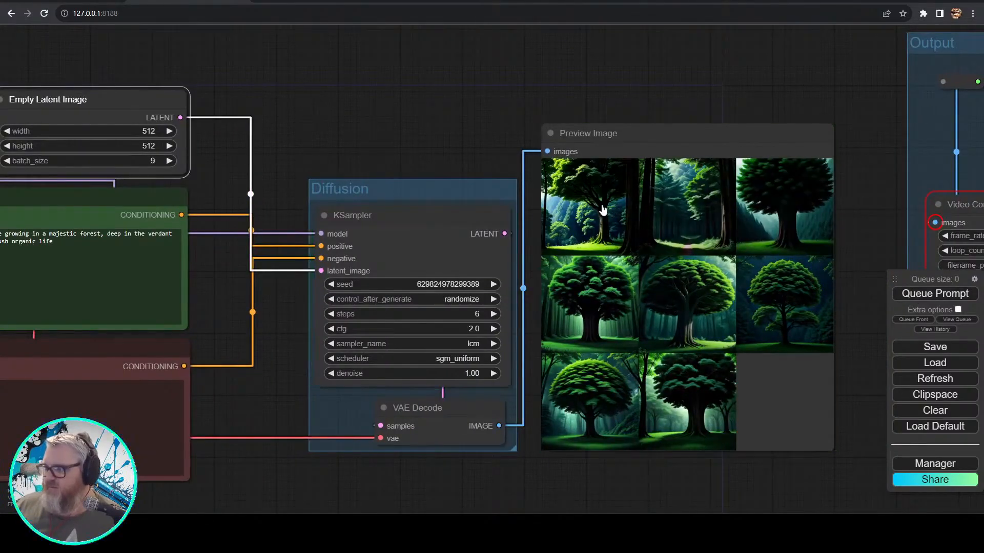
click(603, 210)
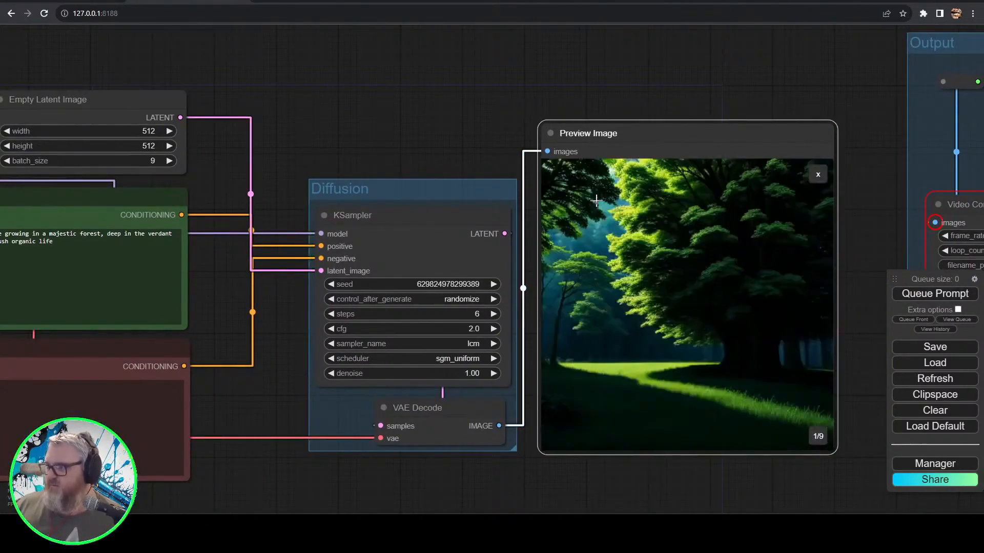
scroll(591, 136, down, 5)
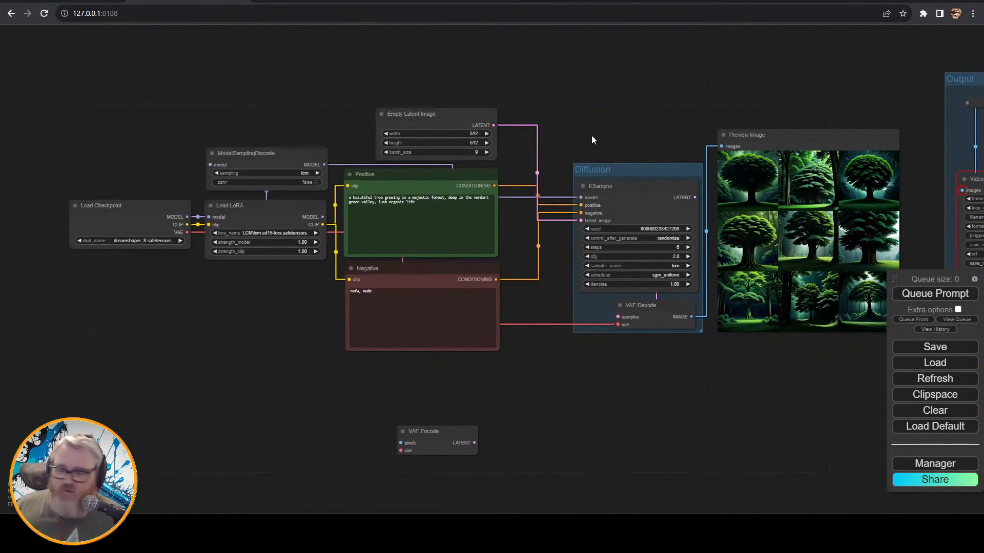
- Delete the Preview Image and Empty Latent Image nodes
drag(633, 127, 342, 153)
click(734, 175)
click(518, 100)
click(546, 168)
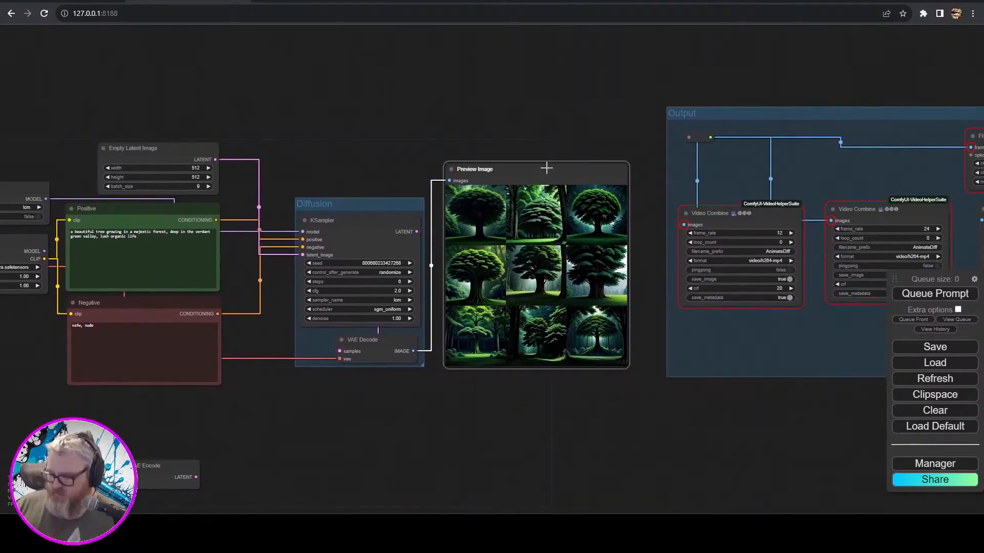
key(Delete)
mouse_move(187, 156)
mouse_down()
mouse_move(215, 154)
mouse_move(186, 154)
mouse_up()
key(Delete)
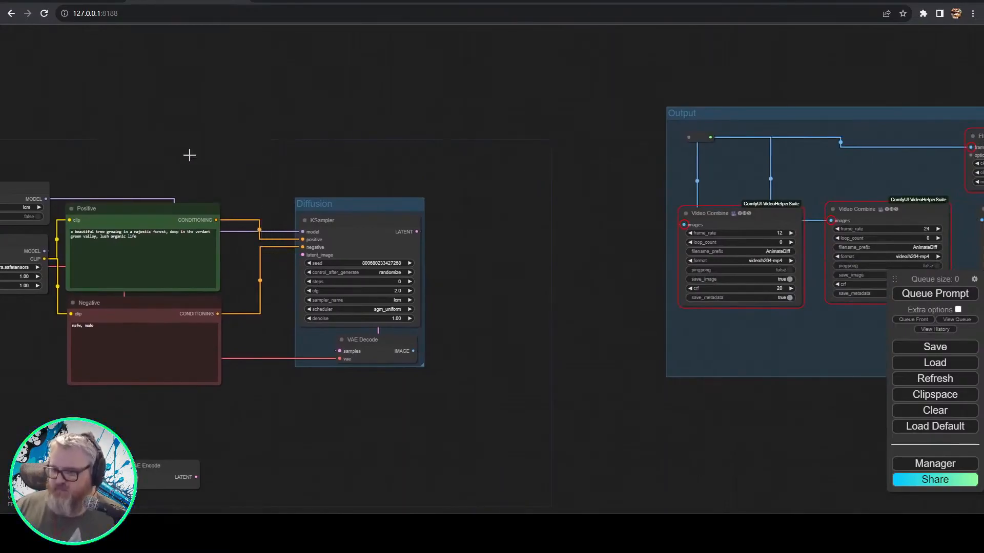
- Connect VAE Encode's LATENT to the KSampler's latent_image, and move the Load Checkpoint, Load LoRA and ModelSamplingDiscrete nodes away from the prompts
drag(196, 477, 191, 405)
drag(59, 418, 215, 167)
ctrl+click(276, 169)
shift+drag(277, 169, 122, 48)
drag(190, 270, 366, 327)
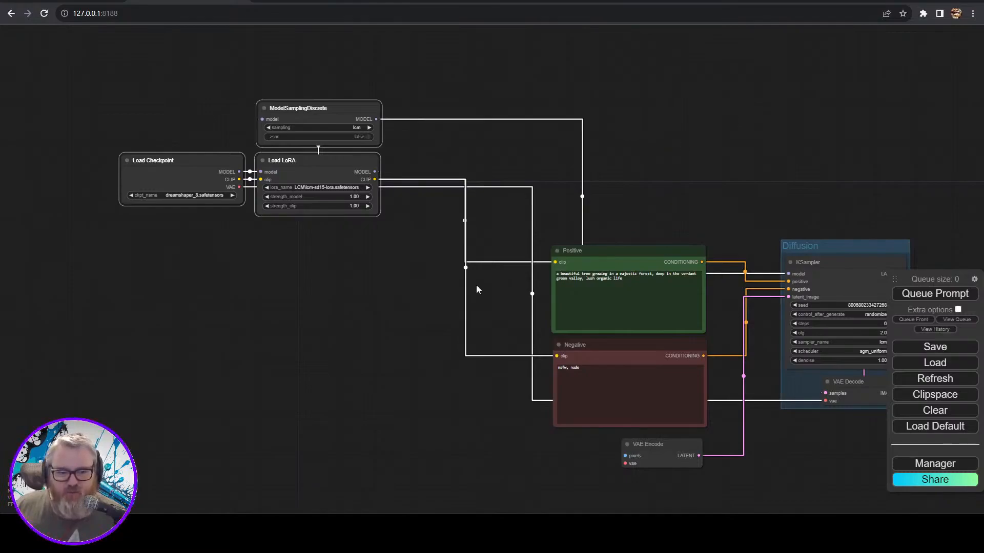
- Insert the saved IPAdapter node template and place its nodes below Load Checkpoint
drag(272, 355, 508, 270)
right_click(231, 200)
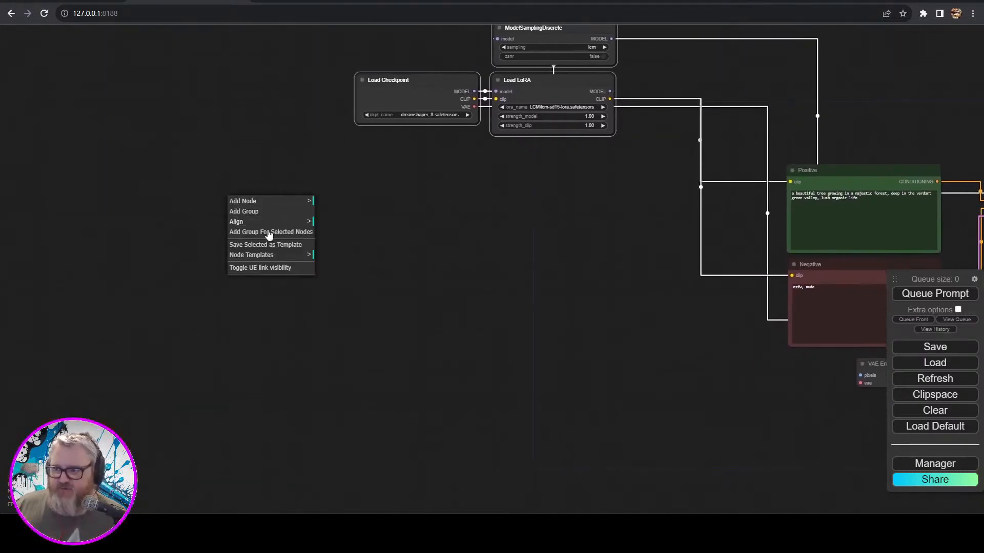
click(256, 255)
click(338, 251)
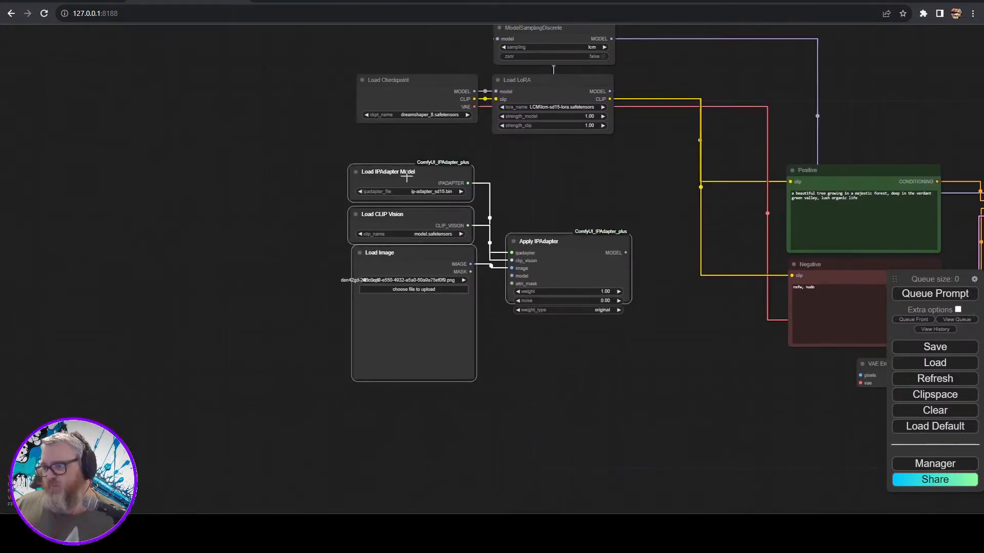
drag(407, 177, 314, 188)
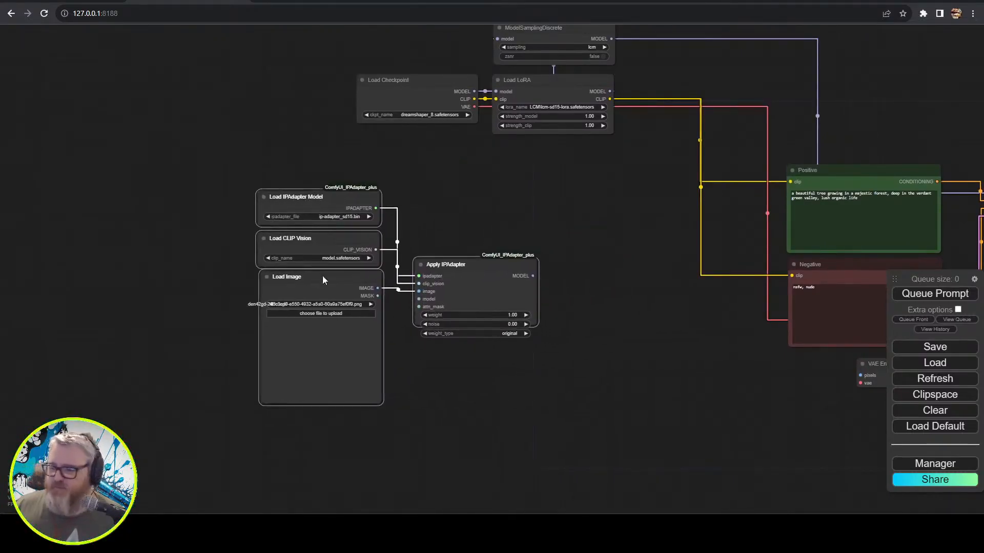
- Enlarge the Apply IPAdapter node so that all of its settings fit inside the frame
scroll(432, 353, up, 8)
scroll(433, 353, down, 3)
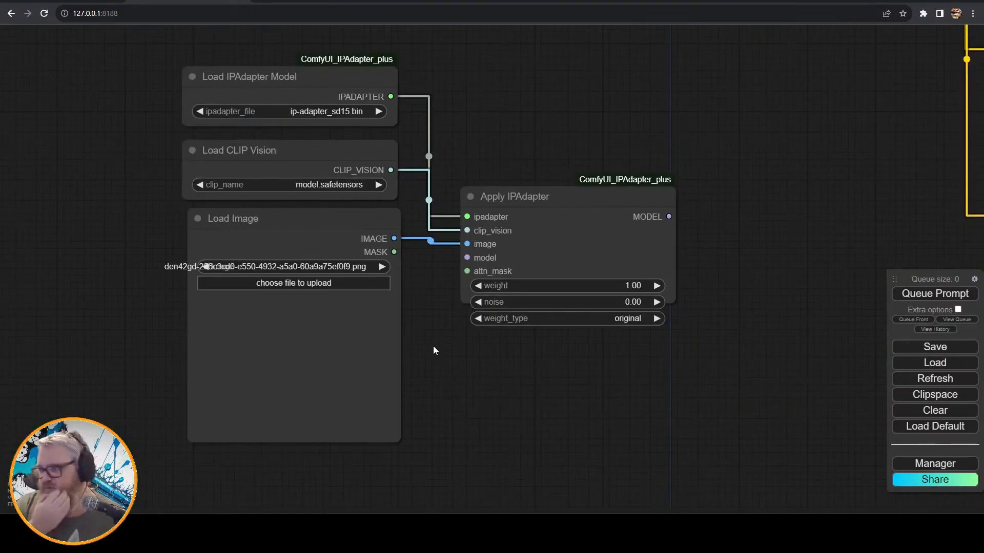
drag(673, 304, 680, 341)
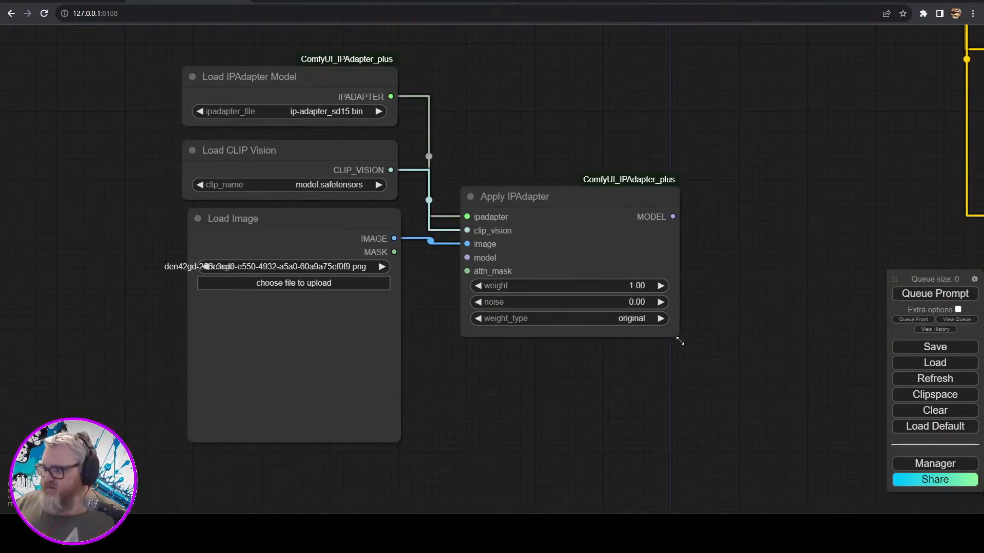
click(586, 250)
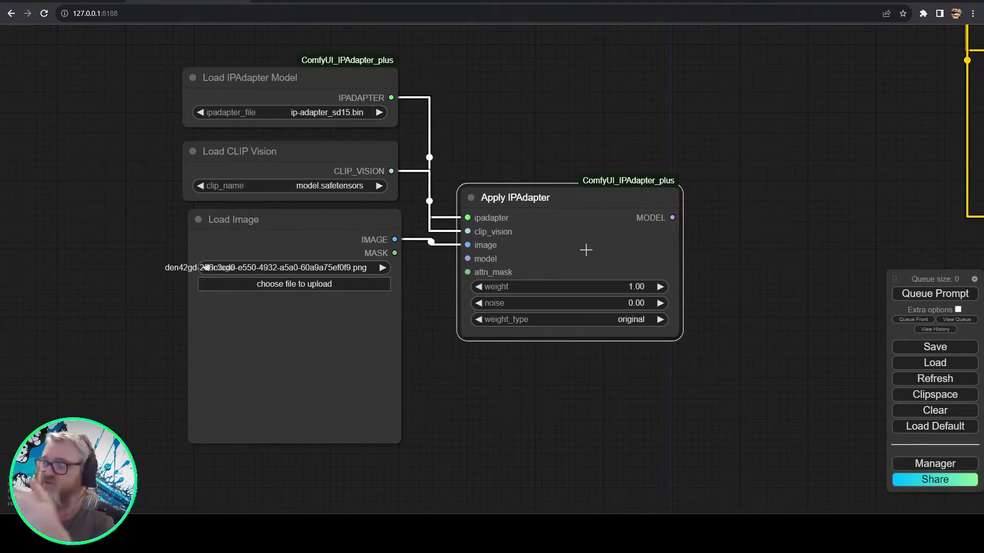
drag(520, 142, 424, 309)
- Route the MODEL link from Load Checkpoint through Apply IPAdapter into Load LoRA's model input
scroll(424, 309, down, 5)
drag(555, 214, 354, 179)
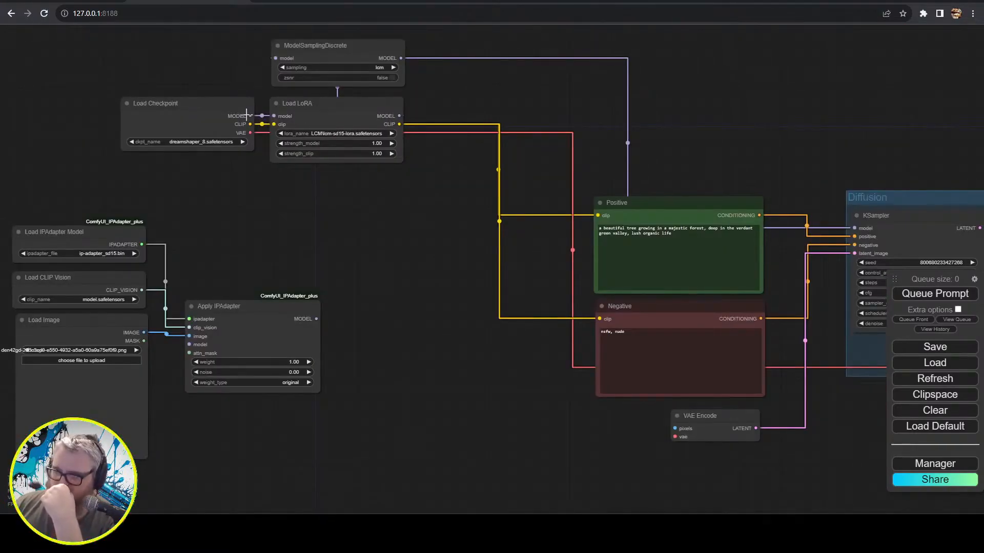
drag(250, 116, 190, 344)
drag(312, 319, 275, 116)
mouse_move(353, 108)
mouse_down()
mouse_move(439, 112)
mouse_move(352, 103)
mouse_up()
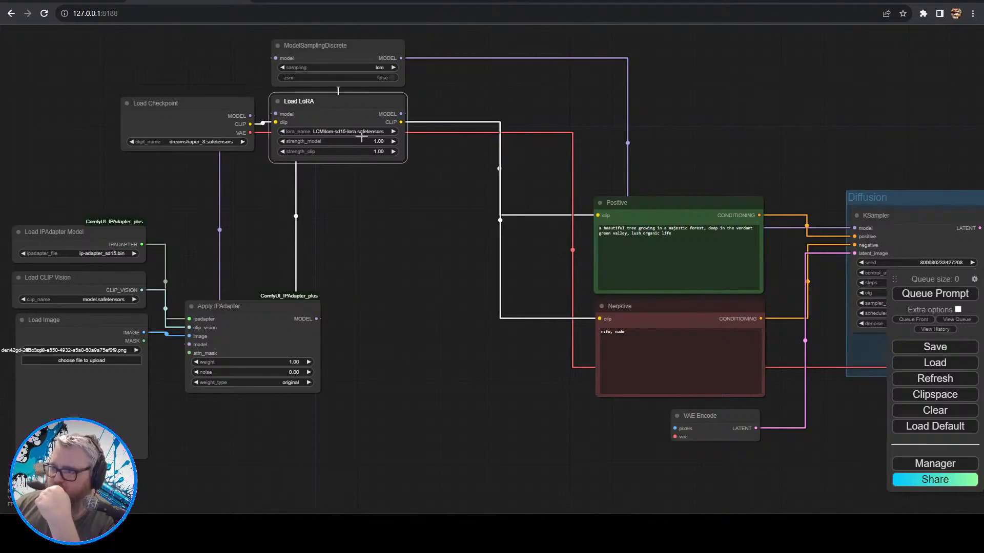
- Place Load Checkpoint before the IPAdapter nodes, and Load LoRA with ModelSamplingDiscrete after them, keeping the IPAdapter nodes in between
click(463, 250)
drag(413, 229, 540, 315)
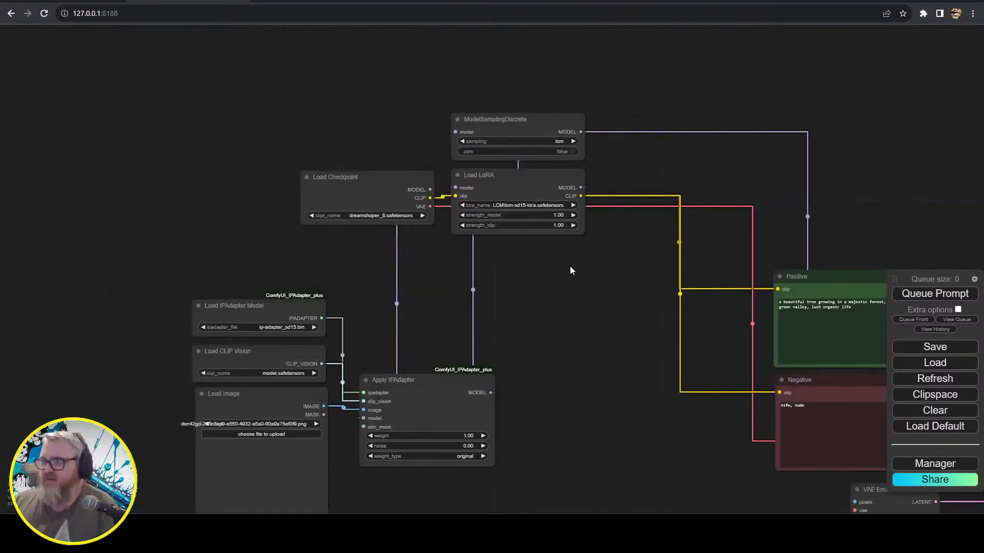
drag(355, 188, 53, 318)
drag(545, 181, 649, 346)
drag(526, 134, 629, 300)
drag(399, 247, 536, 110)
scroll(536, 110, up, 1)
drag(147, 88, 579, 422)
drag(567, 277, 260, 239)
scroll(547, 349, down, 5)
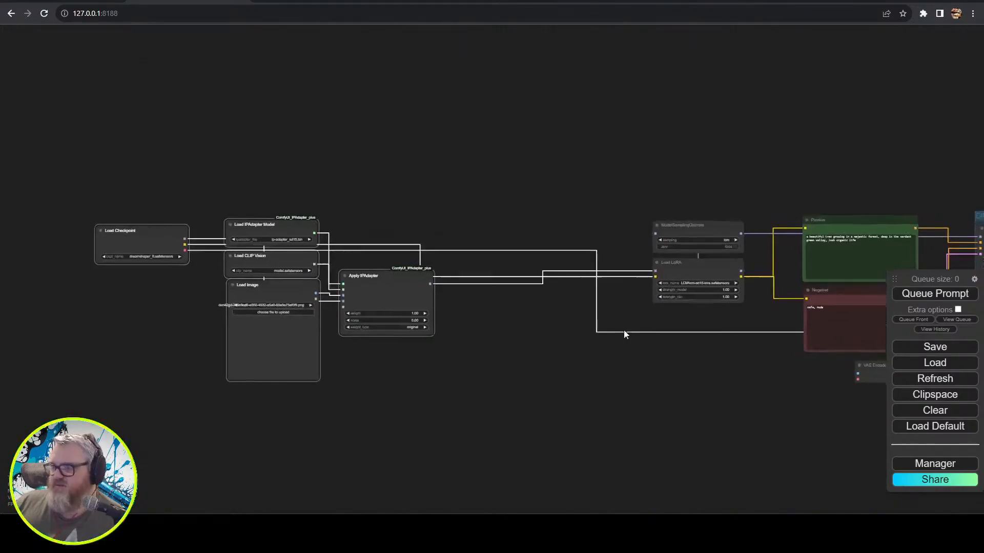
- Stack the IPAdapter Model, CLIP Vision and Load Image nodes beneath Load Checkpoint, with Apply IPAdapter beside them
scroll(143, 405, up, 5)
drag(149, 147, 179, 63)
drag(251, 100, 410, 359)
drag(328, 122, 150, 123)
drag(507, 199, 322, 104)
- Line up ModelSamplingDiscrete and Load LoRA next to Apply IPAdapter, and close the gap between the loader nodes and the prompts
scroll(322, 104, down, 3)
drag(564, 231, 476, 310)
drag(687, 174, 841, 303)
drag(769, 241, 379, 205)
scroll(595, 340, down, 5)
drag(309, 295, 580, 301)
scroll(696, 338, up, 5)
drag(677, 322, 382, 333)
scroll(413, 320, up, 1)
- Trace the connections by selecting Load Checkpoint, Load Image, Apply IPAdapter and Load LoRA one after another
click(143, 147)
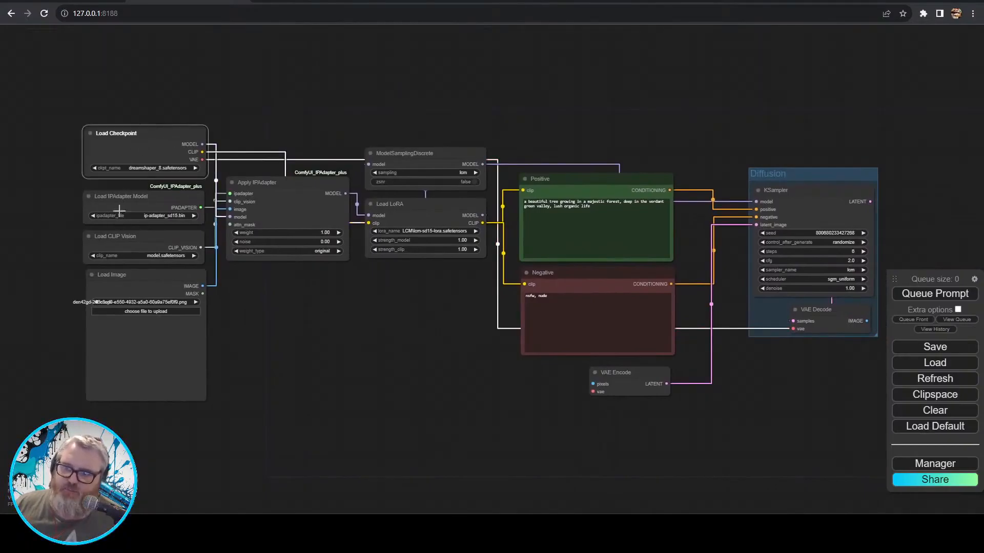
click(122, 287)
click(292, 191)
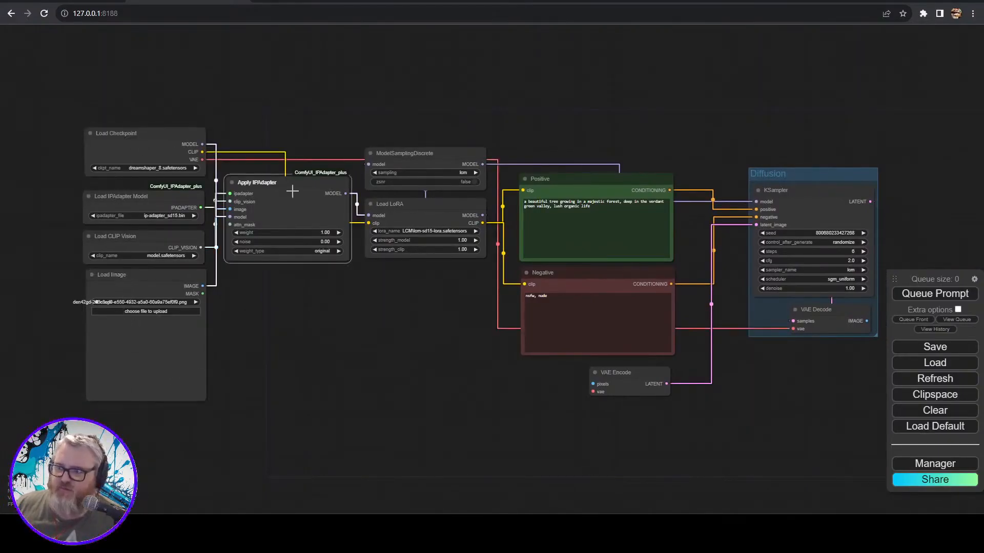
click(434, 223)
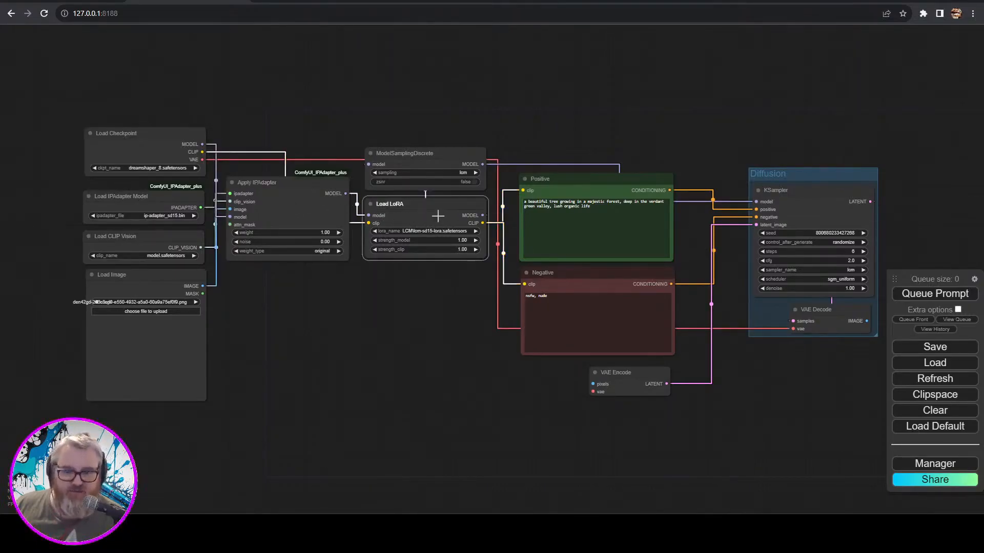
- Move the loader, IPAdapter, ModelSamplingDiscrete and Load LoRA nodes together away from the prompt nodes to open a gap
click(579, 222)
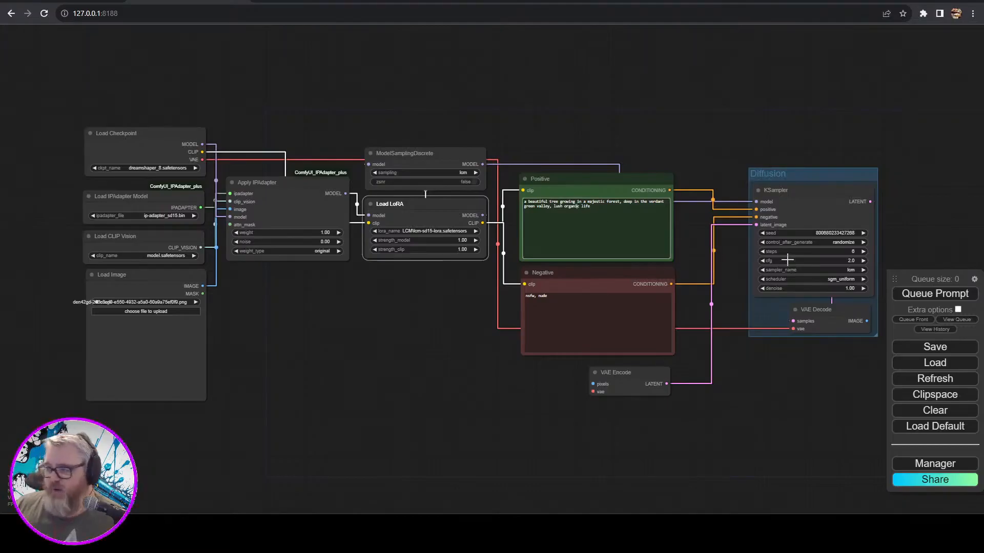
drag(784, 393, 820, 380)
drag(461, 328, 96, 97)
drag(431, 192, 300, 189)
click(313, 300)
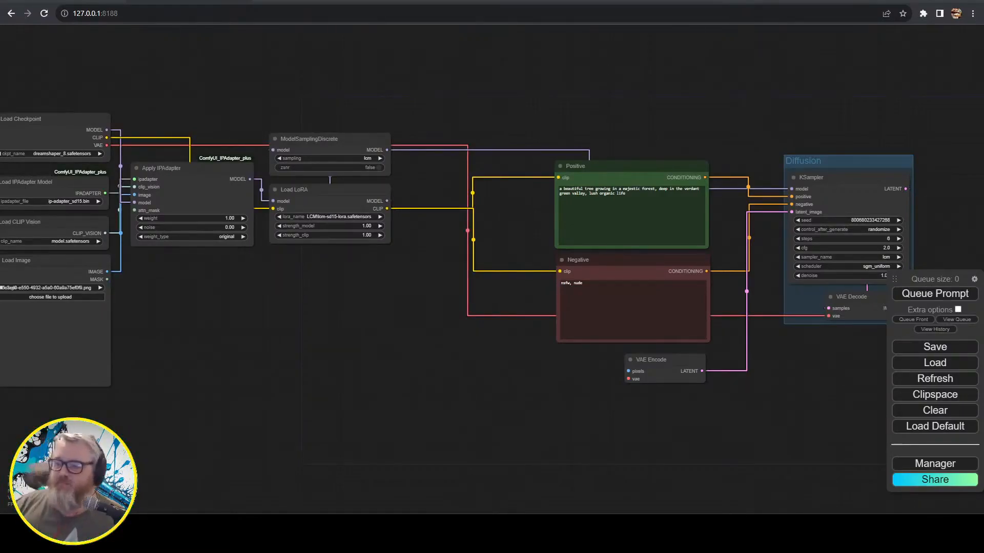
- Add an ADE_AnimateDiffLoaderWithContext node below the Load LoRA node and set its model to temporaldiff-v1-animatediff.safetensors
double_click(318, 327)
text(animated)
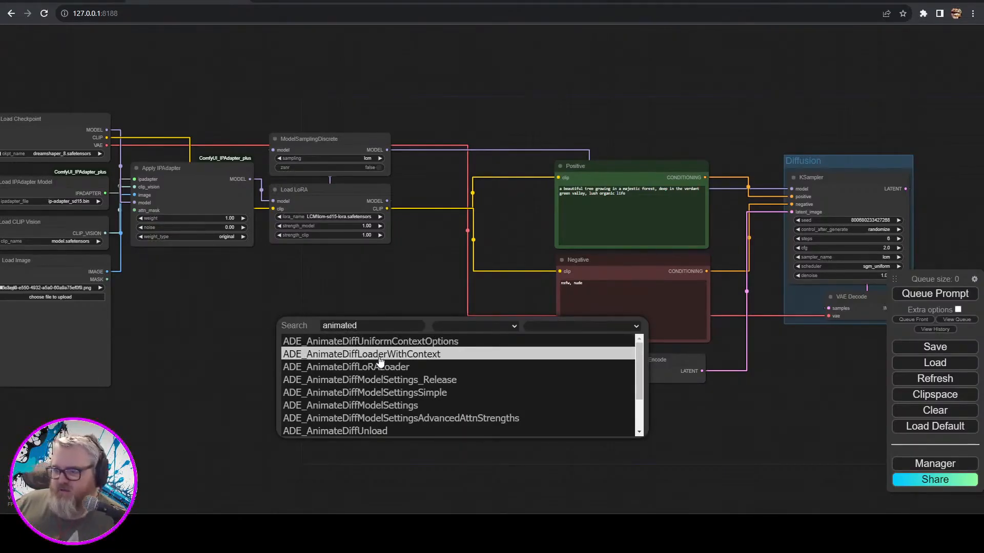
click(370, 354)
drag(370, 355, 389, 321)
click(407, 328)
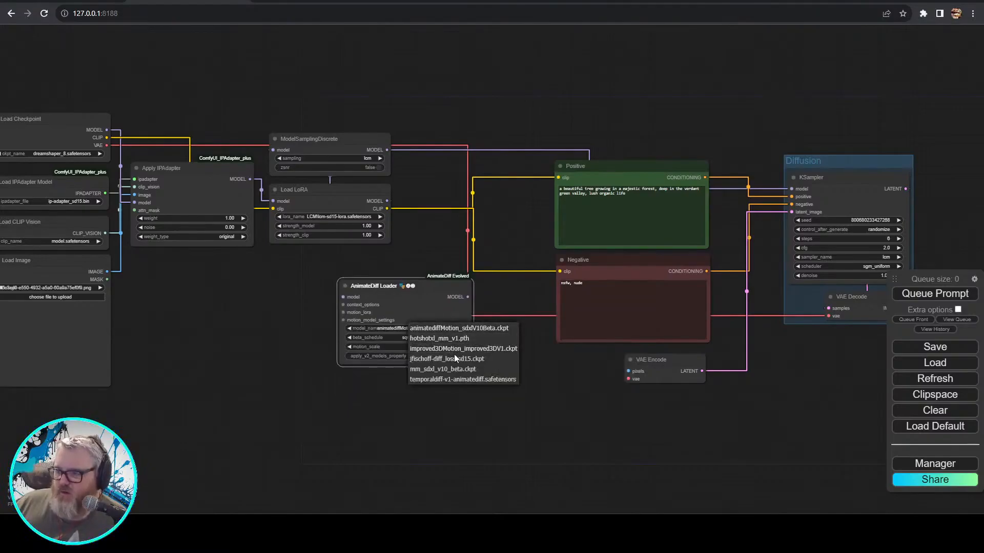
click(462, 379)
drag(421, 281, 462, 302)
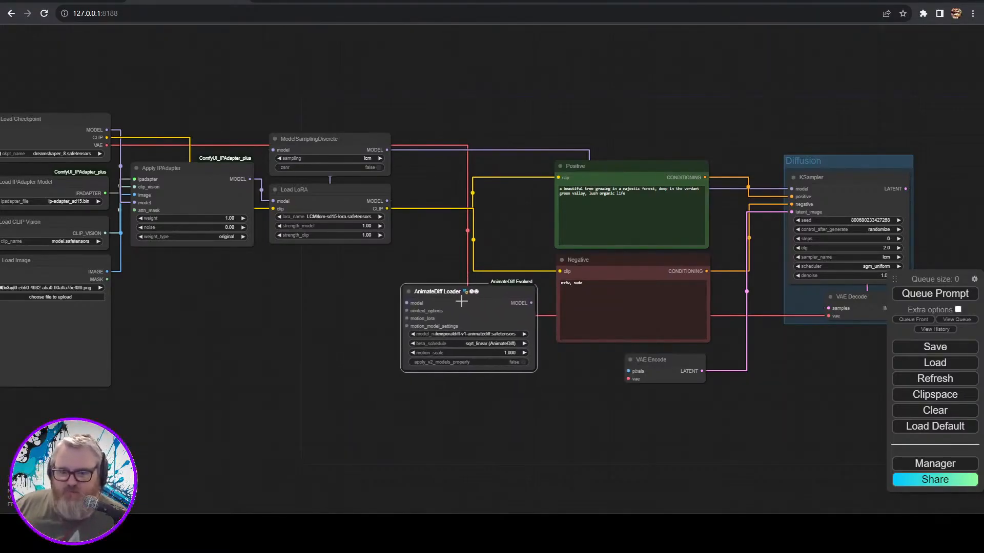
- Add an ADE_AnimateDiffUniformContextOptions node linked to the AnimateDiff Loader's context_options input and place it beneath the loader
scroll(426, 404, up, 6)
drag(392, 235, 275, 239)
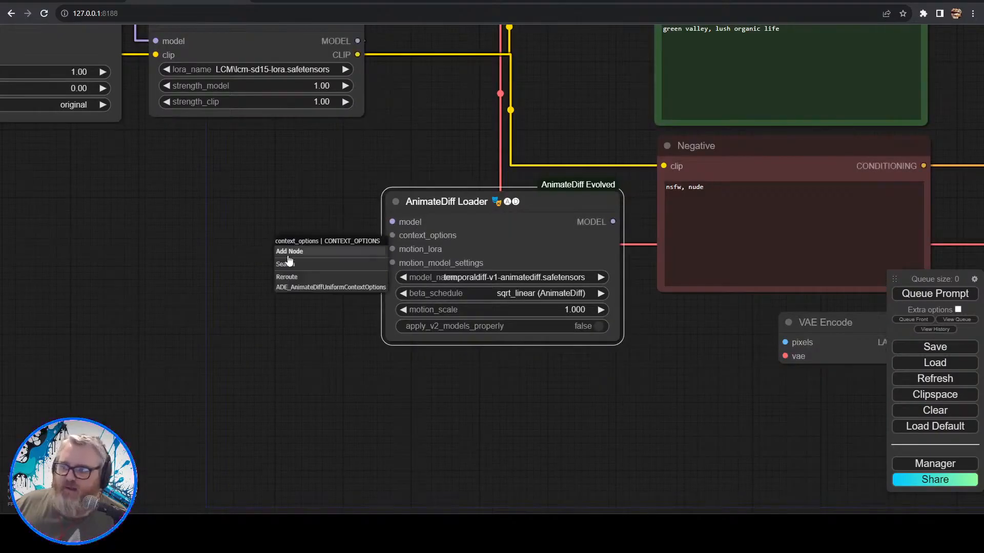
click(327, 287)
drag(347, 266, 468, 395)
drag(658, 436, 463, 399)
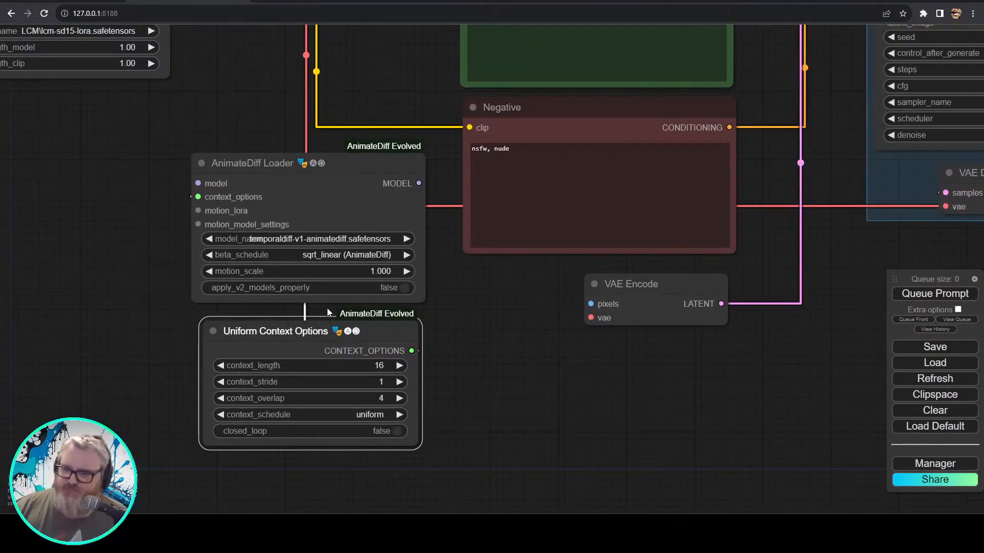
- Connect the Load LoRA model output to the AnimateDiff Loader, and the loader's model output to the KSampler
drag(122, 213, 304, 370)
drag(344, 160, 379, 340)
scroll(628, 398, down, 1)
drag(648, 425, 337, 388)
drag(291, 309, 711, 126)
scroll(363, 429, down, 3)
drag(363, 429, 570, 371)
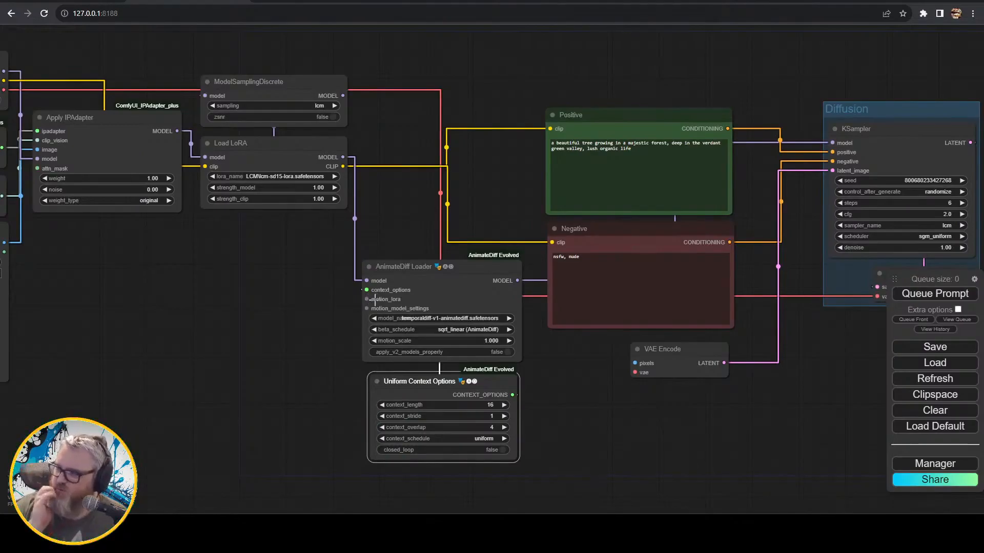
click(426, 319)
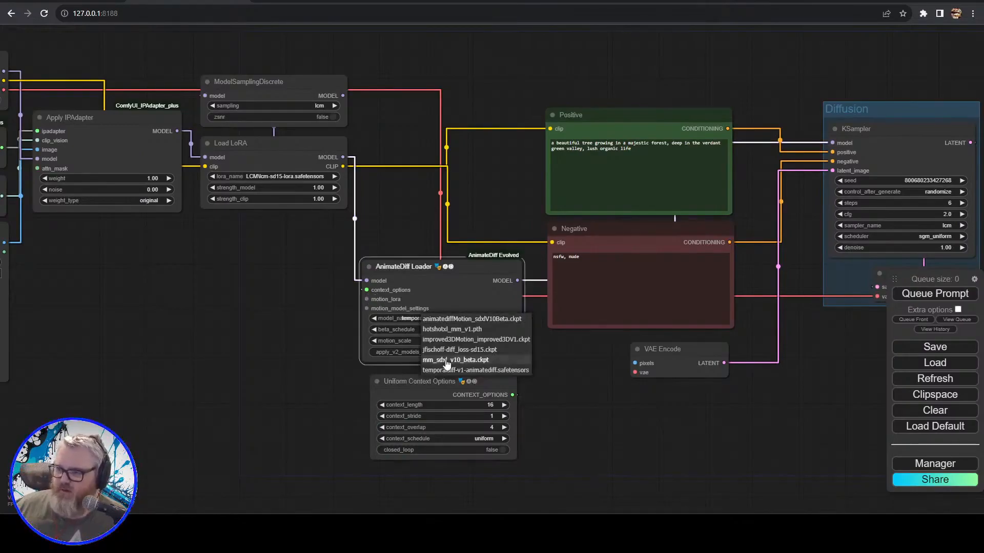
click(446, 323)
click(446, 324)
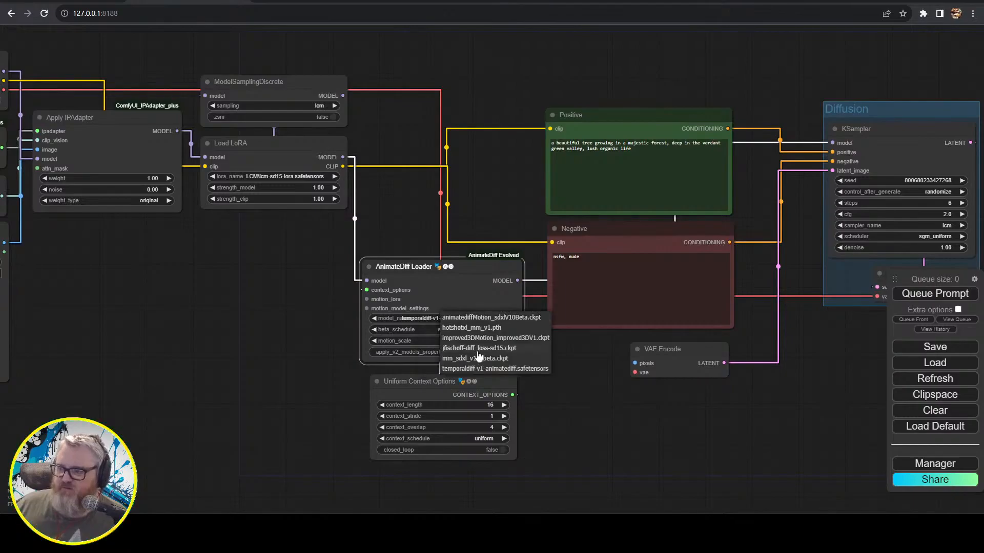
- Move the AnimateDiff Loader and Uniform Context Options nodes together into the gap between Load LoRA and the prompt nodes
ctrl+drag(400, 200, 456, 424)
drag(444, 385, 443, 220)
drag(272, 258, 402, 297)
scroll(402, 297, down, 4)
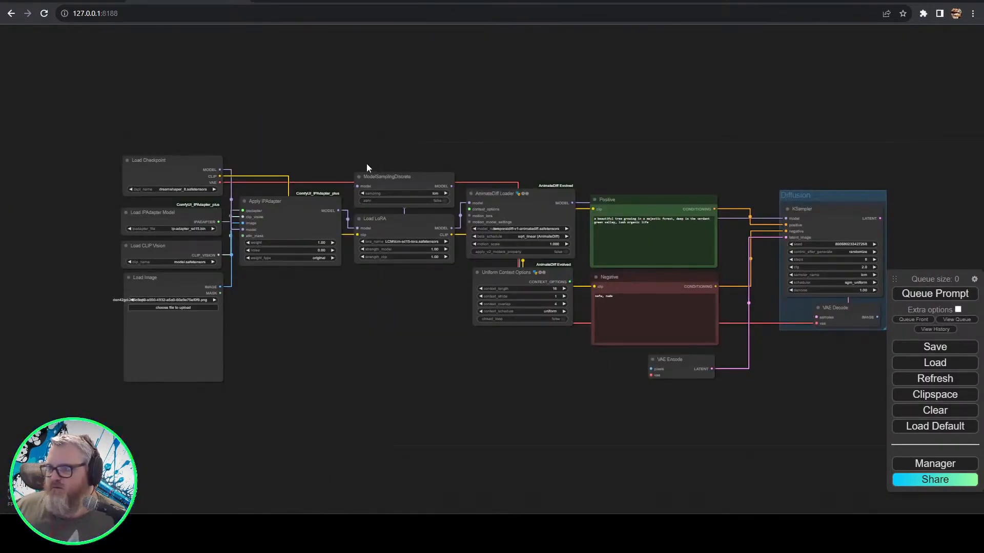
- Examine the settings of the AnimateDiff Loader and Uniform Context Options nodes up close
drag(551, 376, 435, 410)
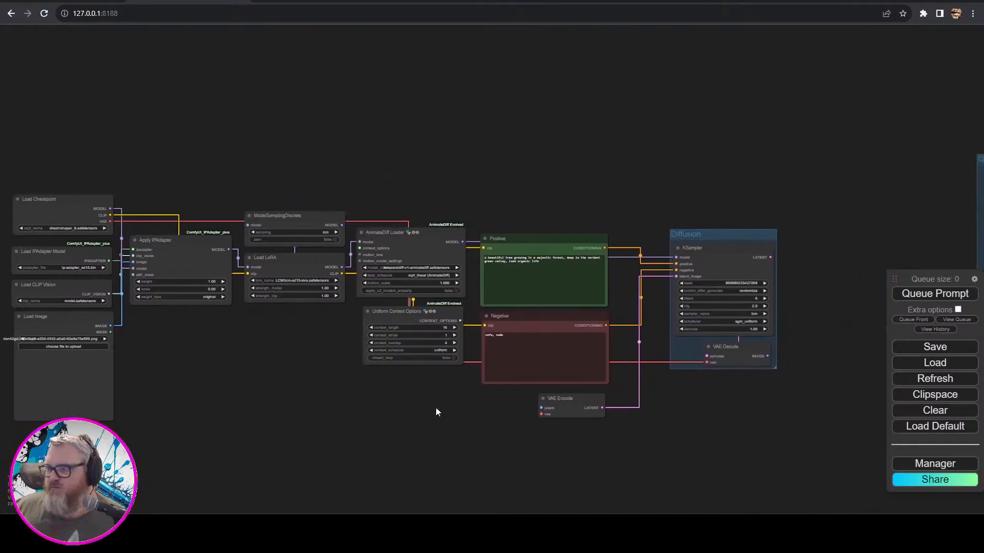
scroll(435, 411, up, 5)
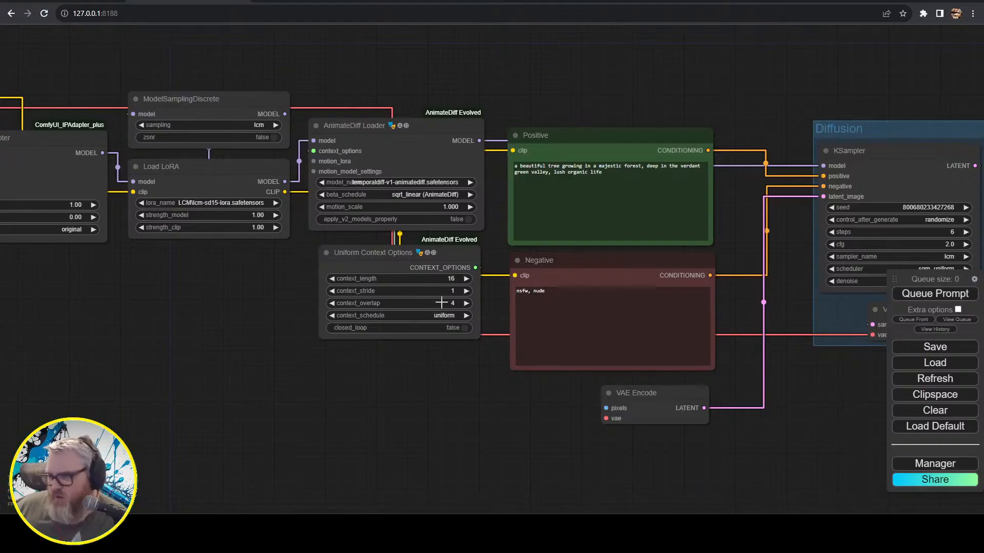
drag(425, 323, 383, 336)
scroll(223, 328, down, 4)
drag(210, 316, 238, 404)
scroll(398, 371, up, 7)
scroll(476, 268, up, 3)
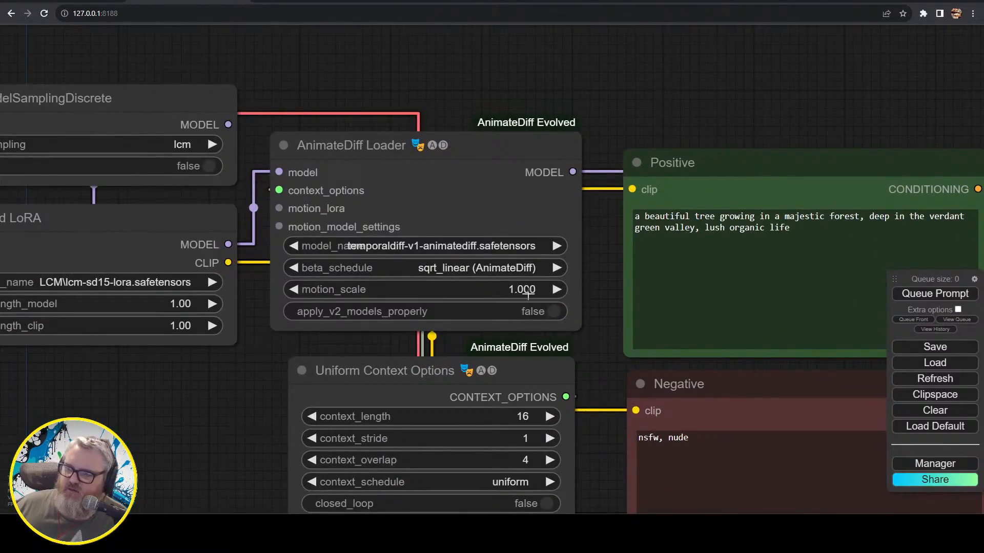
- Load the portrait photo IMG_20200209_170921_312 (4).png from the X: drive into the Load Image node
drag(173, 380, 543, 331)
scroll(326, 375, down, 4)
scroll(543, 331, down, 4)
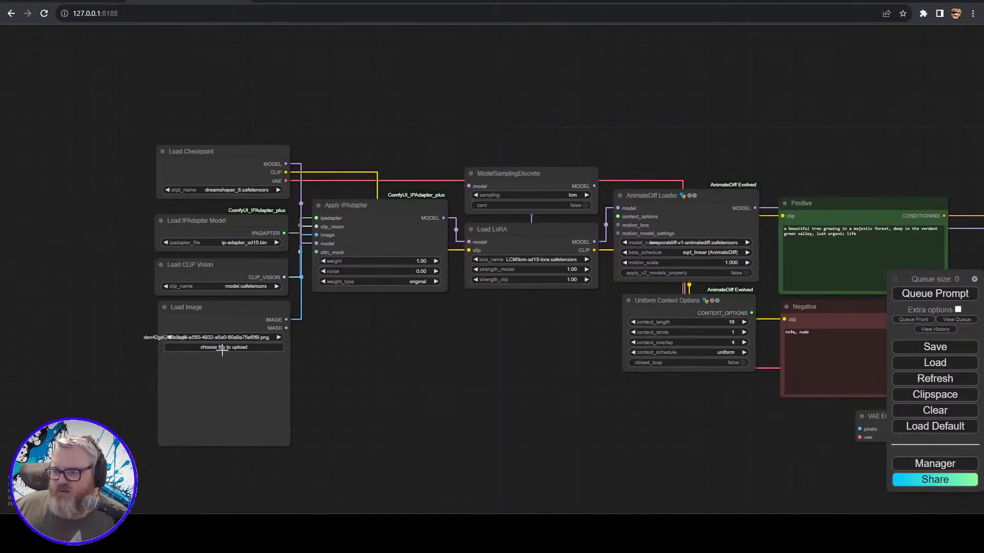
click(223, 347)
click(948, 496)
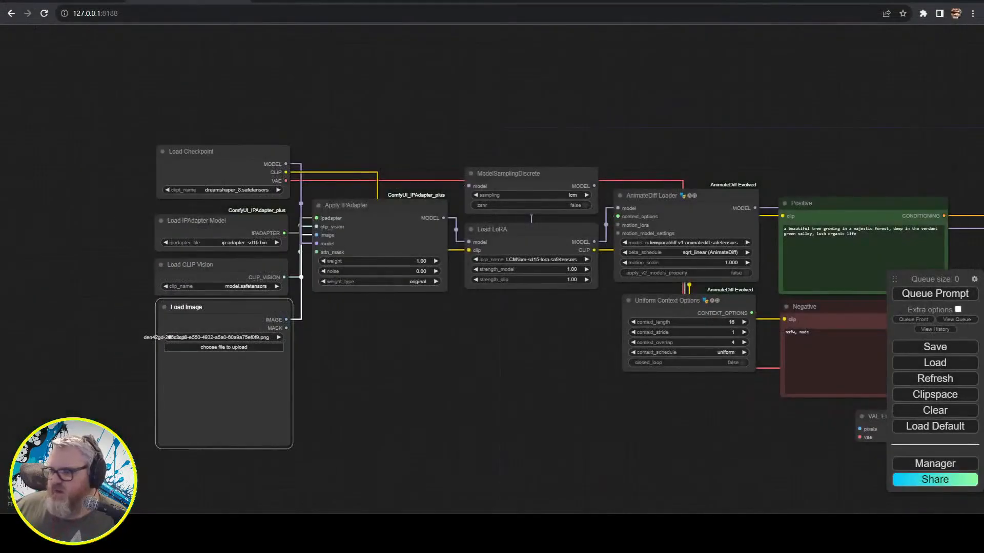
key(super+e)
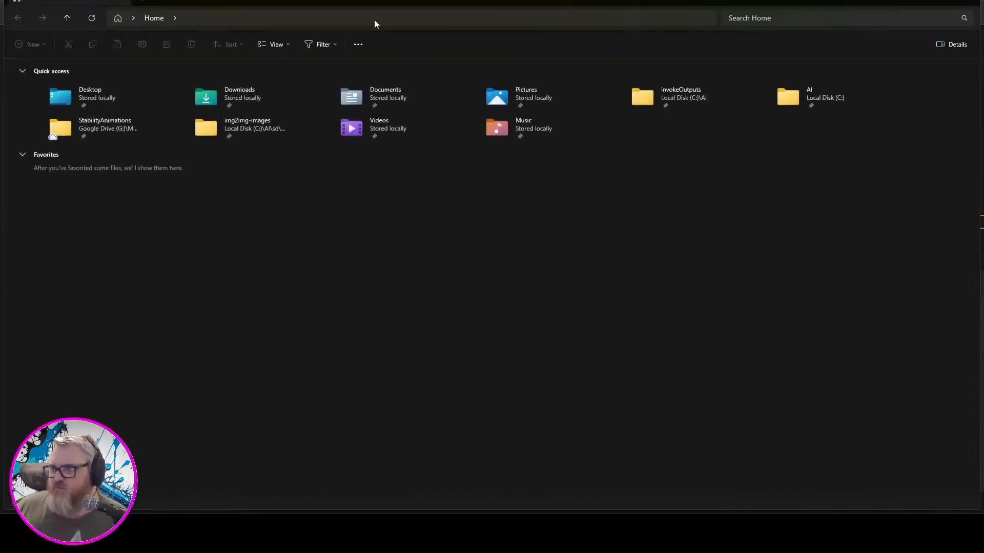
click(375, 19)
text(X:\)
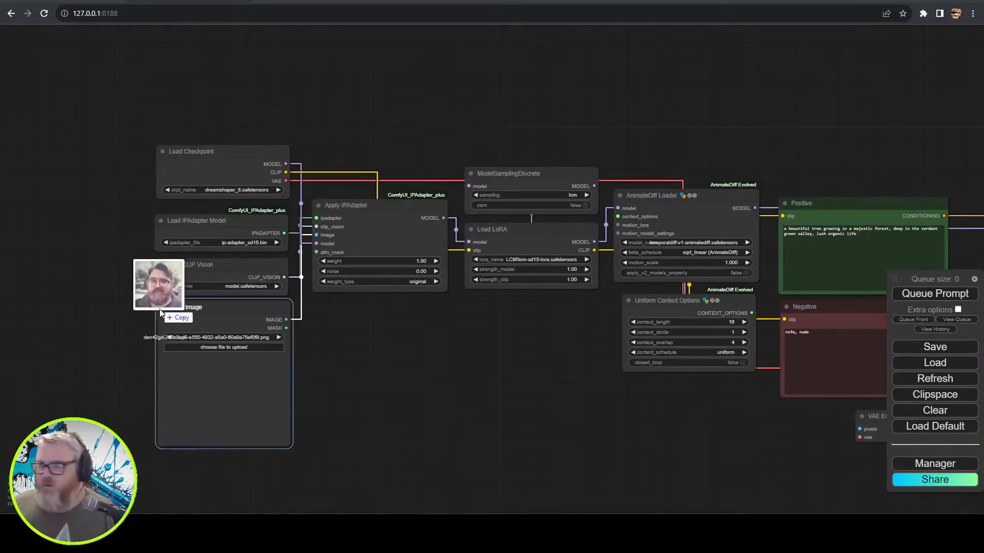
drag(164, 289, 249, 404)
- Narrow the Load Image node and line it up beneath the Load CLIP Vision node's output side
drag(292, 449, 265, 460)
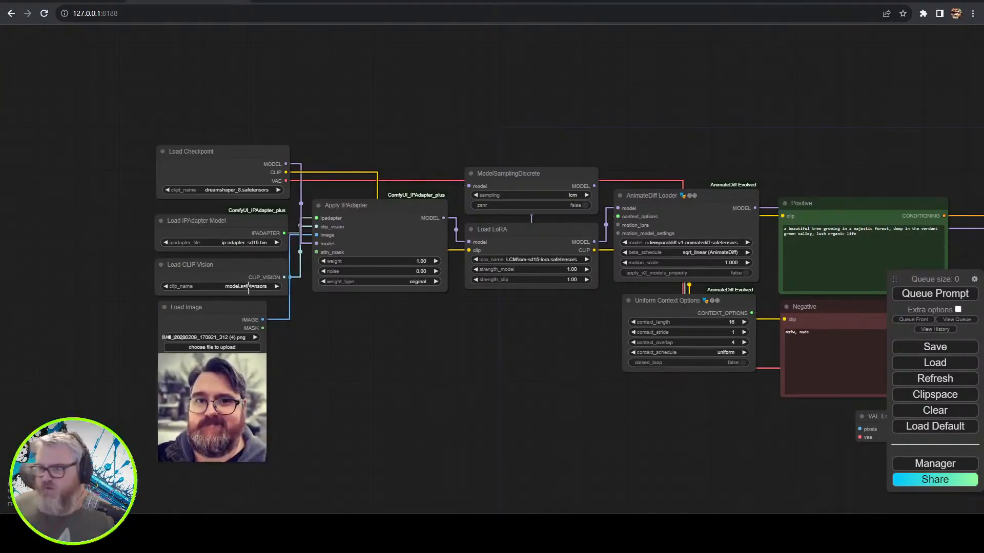
scroll(297, 343, up, 8)
drag(334, 306, 536, 235)
drag(371, 196, 410, 200)
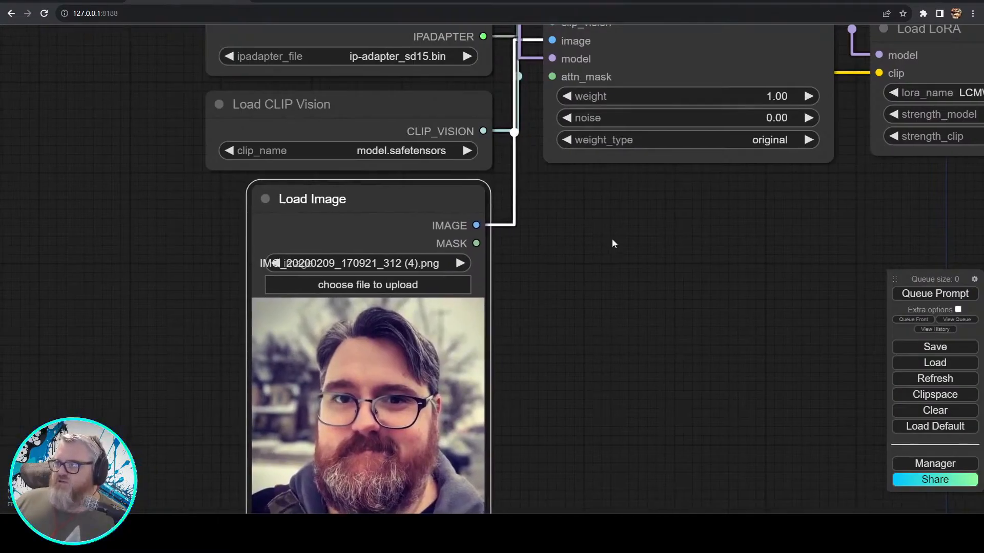
- Review the node chain from the checkpoint and IPAdapter loaders through LoRA, sampling and AnimateDiff to VAE Encode
drag(613, 244, 414, 445)
click(451, 234)
click(238, 320)
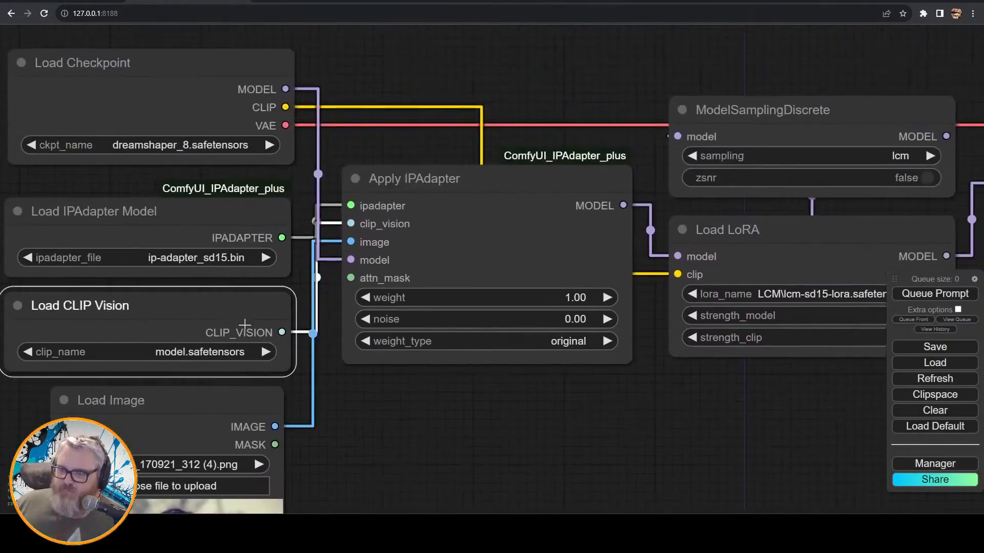
click(242, 206)
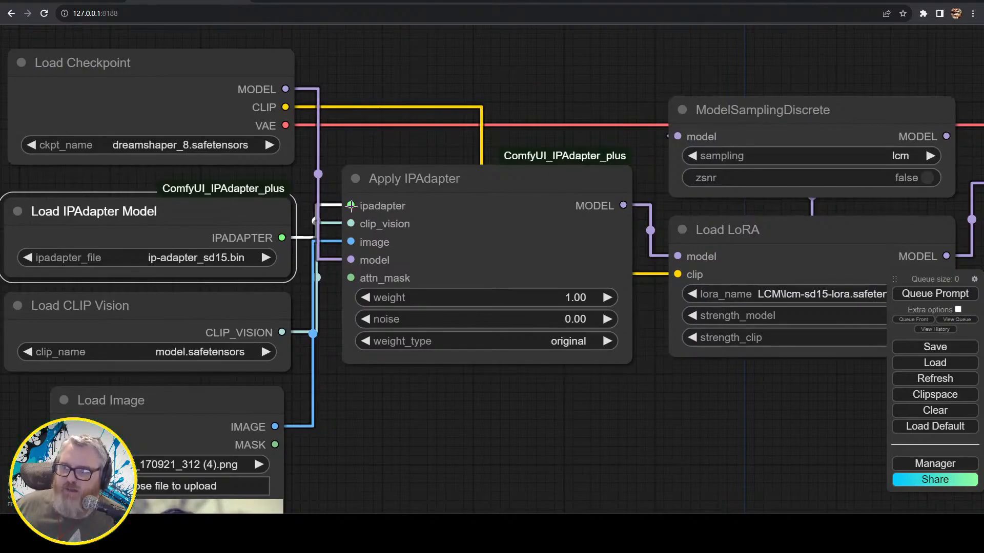
click(194, 98)
scroll(357, 171, down, 8)
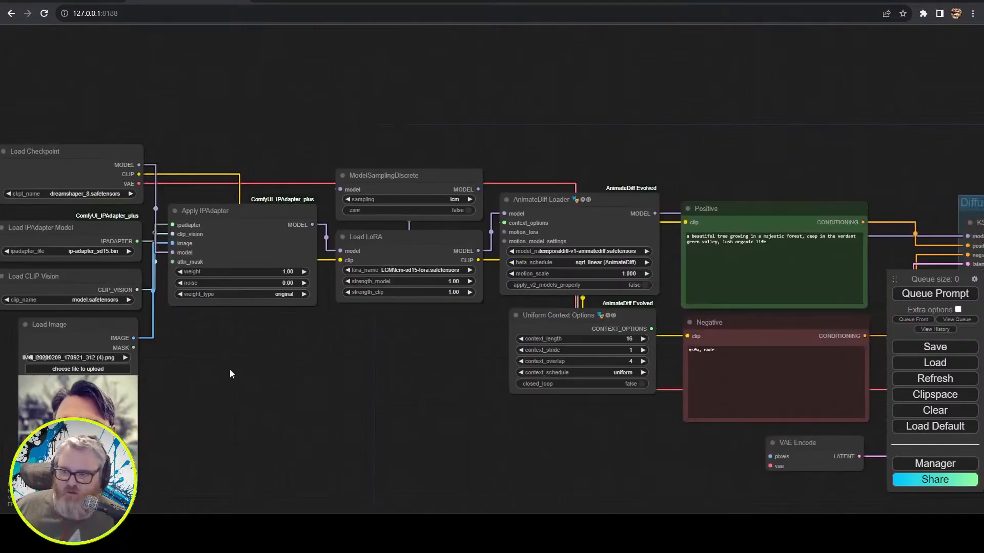
drag(269, 401, 171, 365)
click(283, 160)
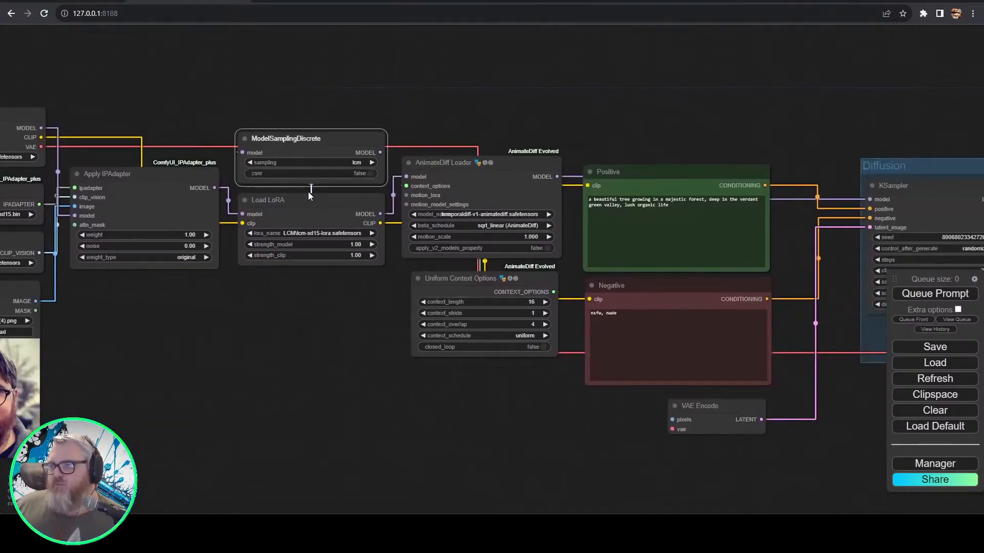
click(312, 203)
click(497, 162)
drag(497, 283, 495, 283)
click(280, 333)
click(712, 406)
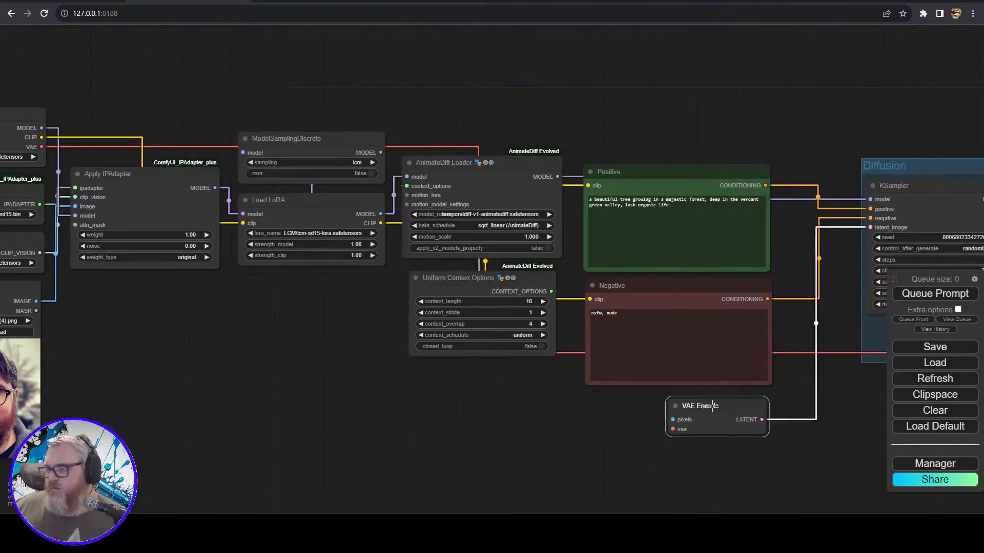
scroll(507, 426, down, 5)
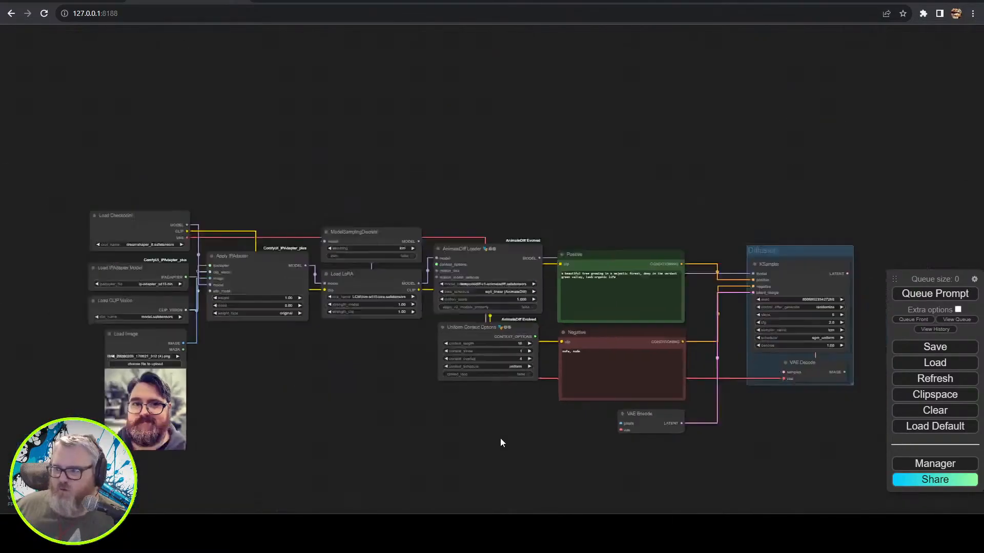
scroll(409, 381, up, 3)
double_click(307, 356)
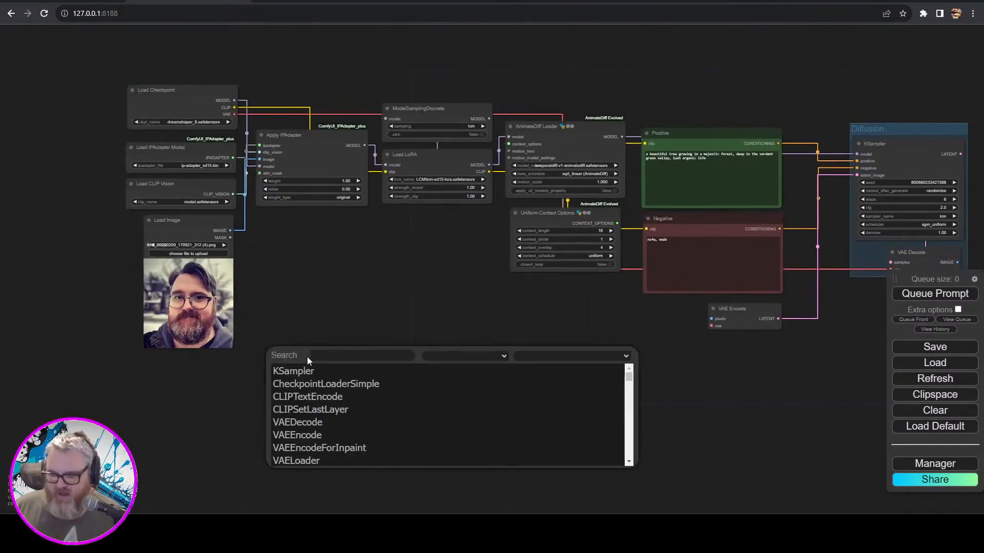
text(loadvid)
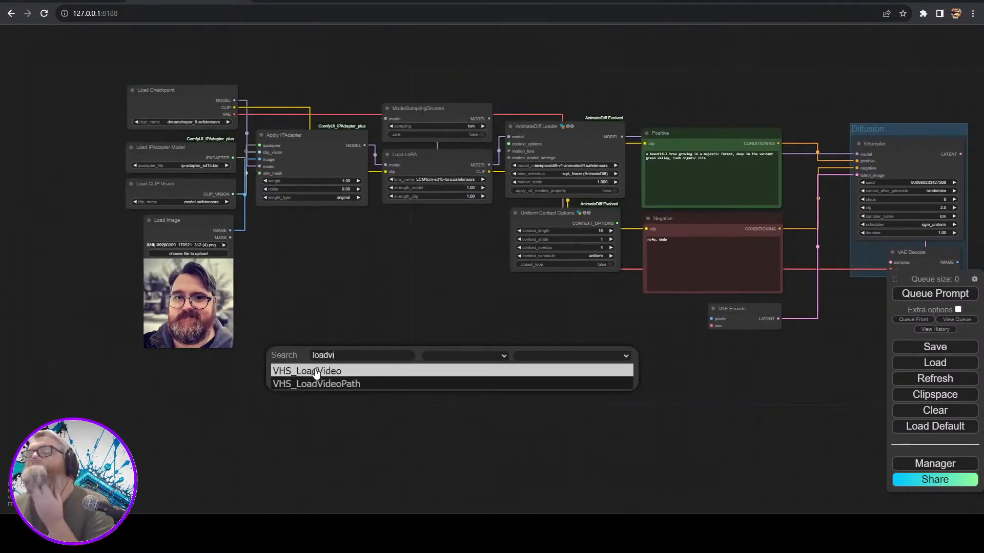
click(314, 371)
click(365, 427)
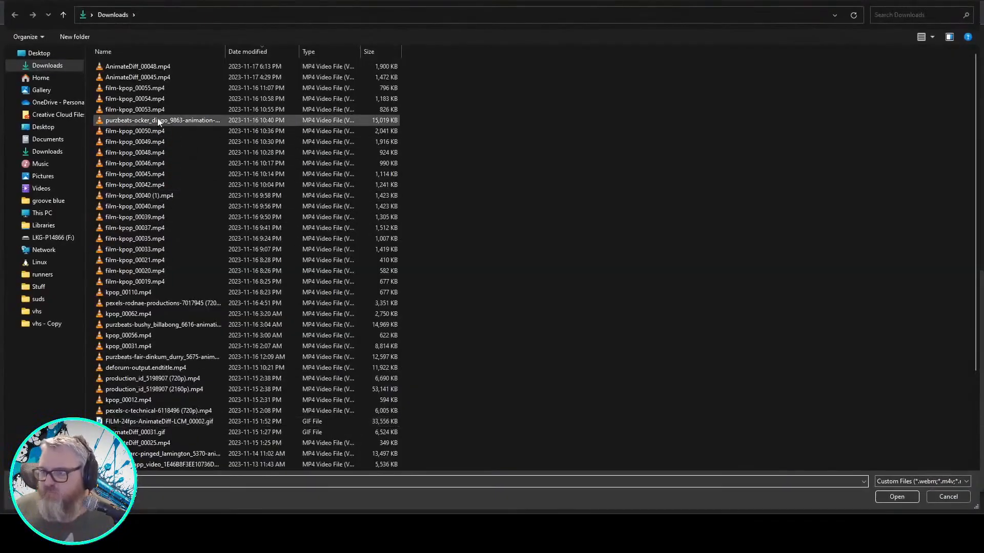
scroll(555, 213, down, 10)
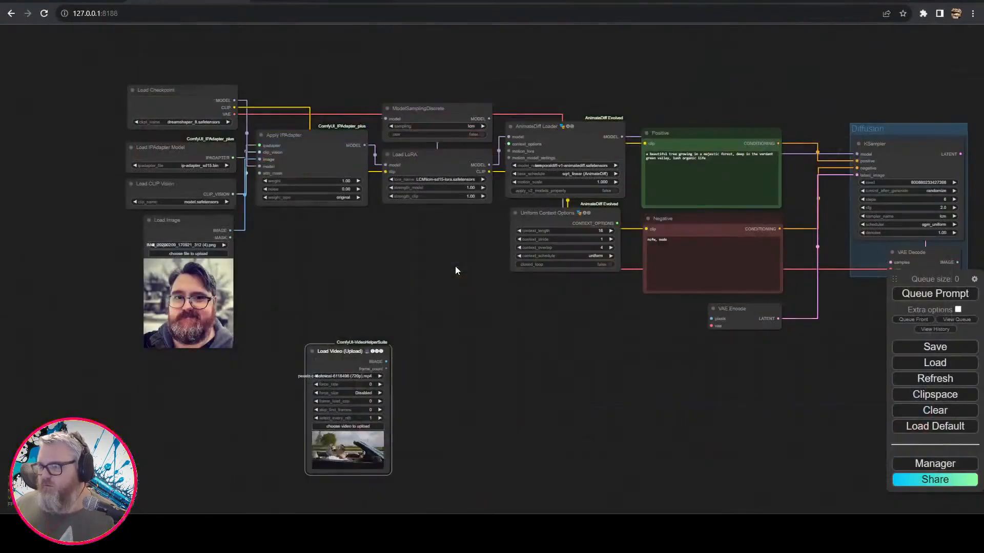
- Enlarge the Load Video node and place it near VAE Encode, connecting its IMAGE output to the pixels input
drag(348, 352, 350, 267)
drag(390, 390, 523, 452)
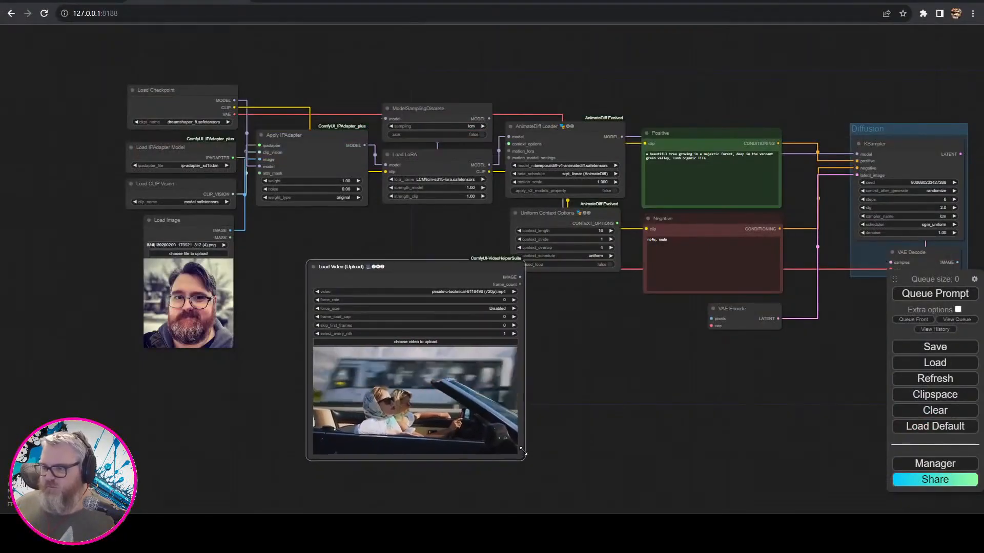
drag(434, 266, 527, 318)
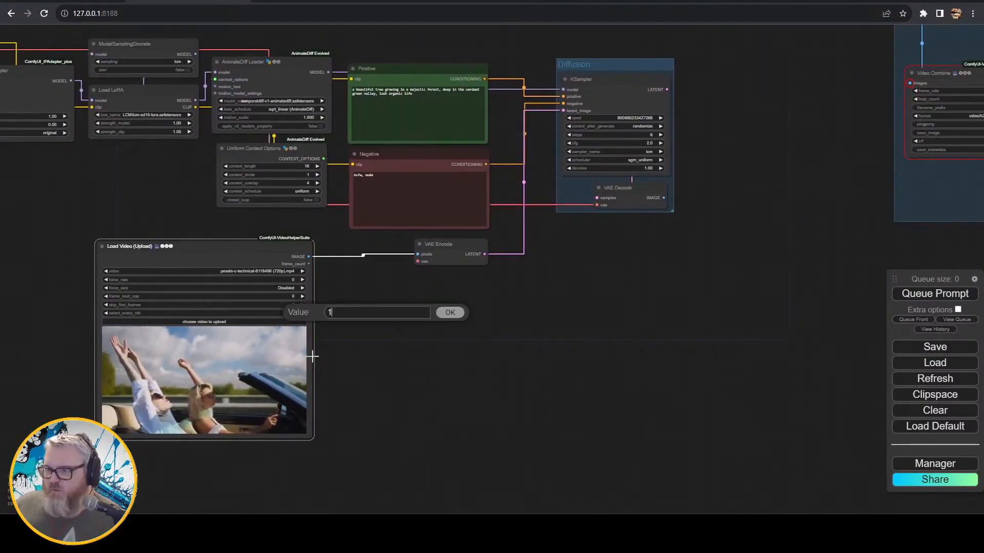
- Set the Load Video node's frame_load_cap to 24 and select_every_nth to 2
click(293, 300)
text(24)
key(Return)
click(303, 316)
scroll(560, 271, up, 4)
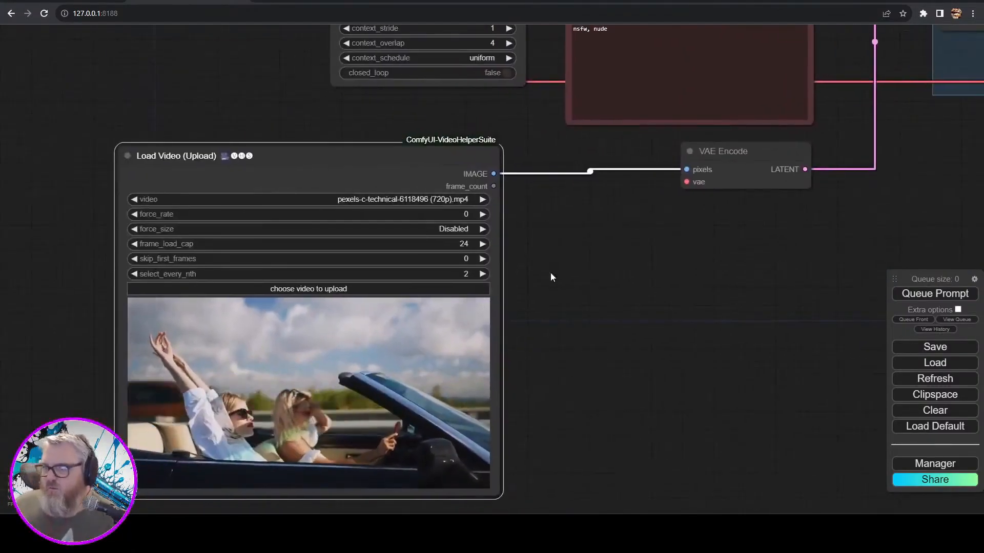
drag(624, 240, 619, 218)
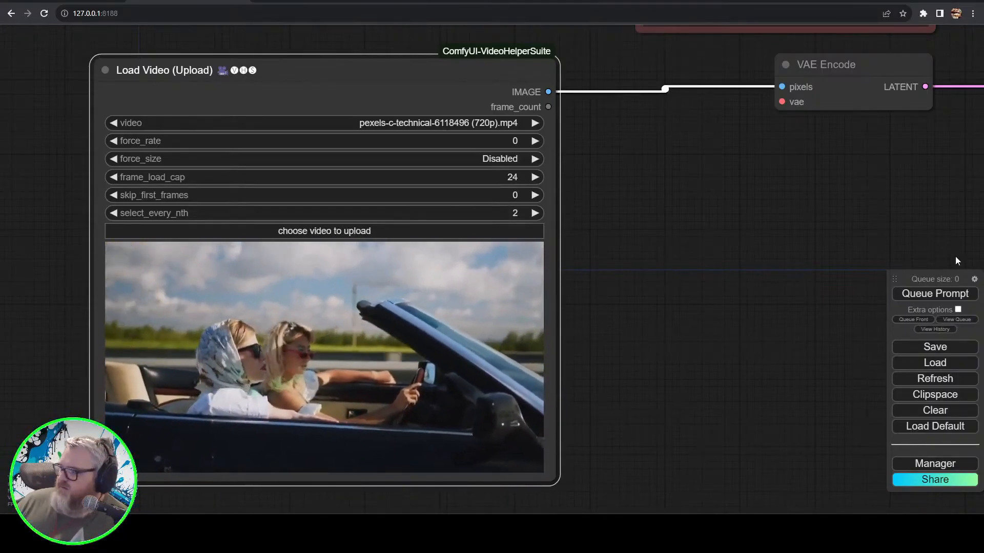
- Check the Link Render Mode options in the settings and close them
click(974, 280)
scroll(553, 436, down, 1)
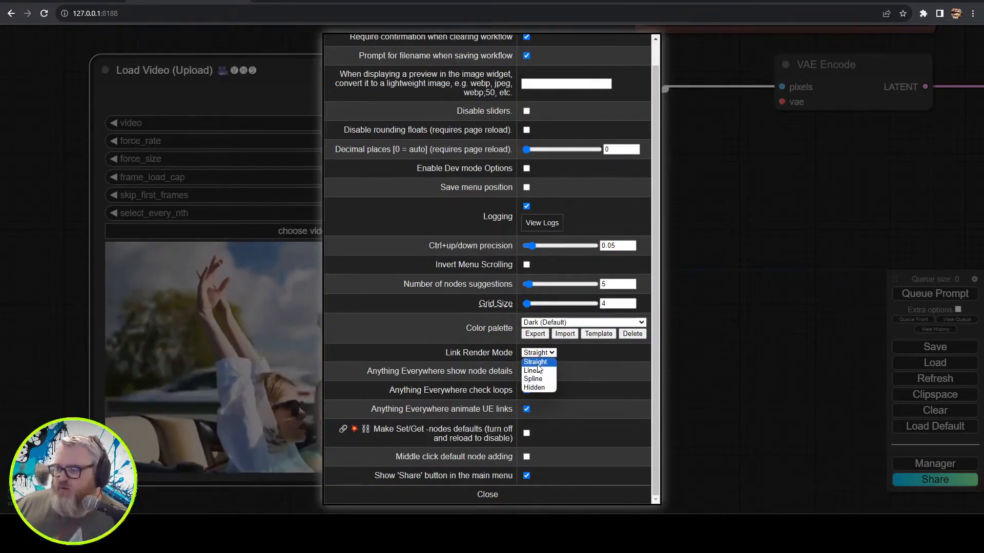
click(531, 487)
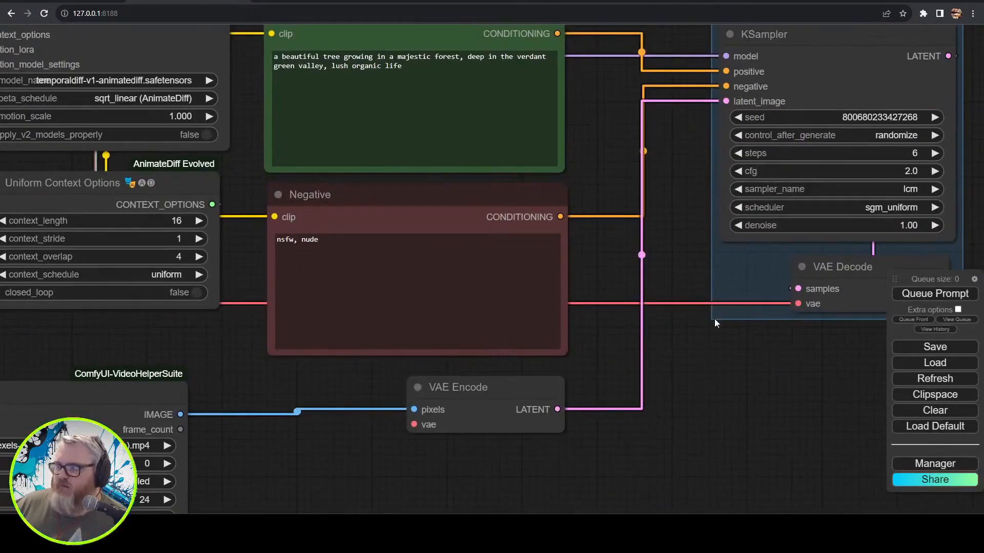
- Set the Load Video node's force_rate to 24
drag(653, 474, 697, 272)
scroll(366, 345, down, 5)
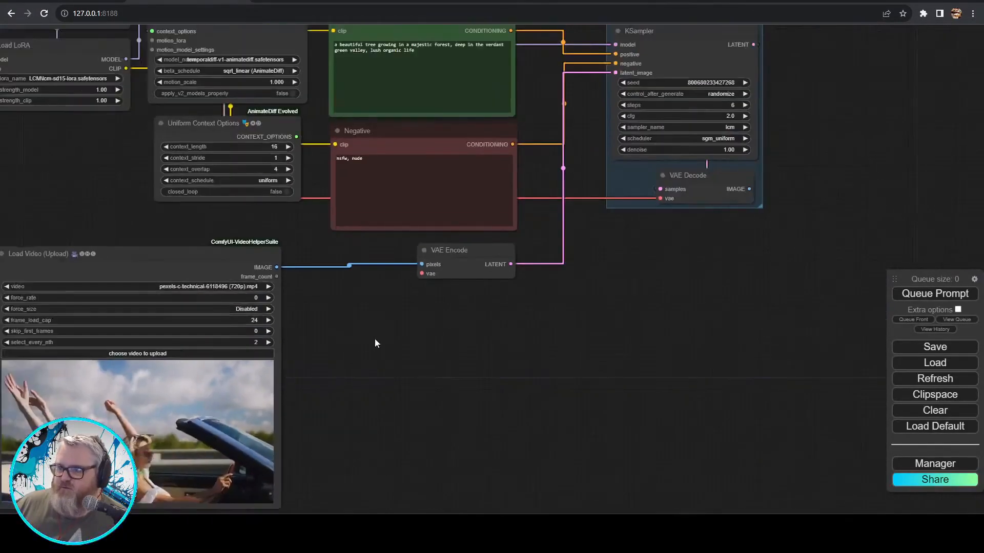
drag(353, 327, 425, 300)
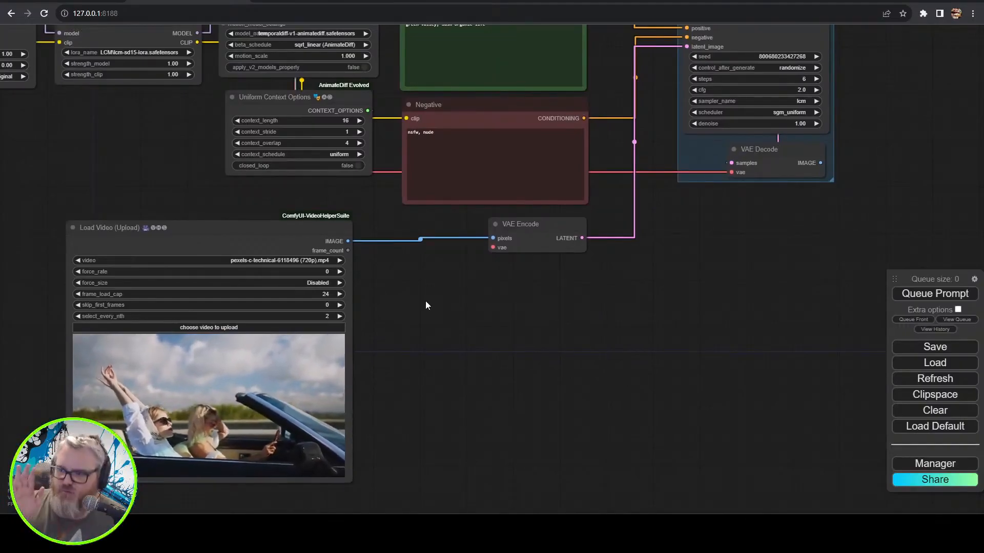
click(326, 271)
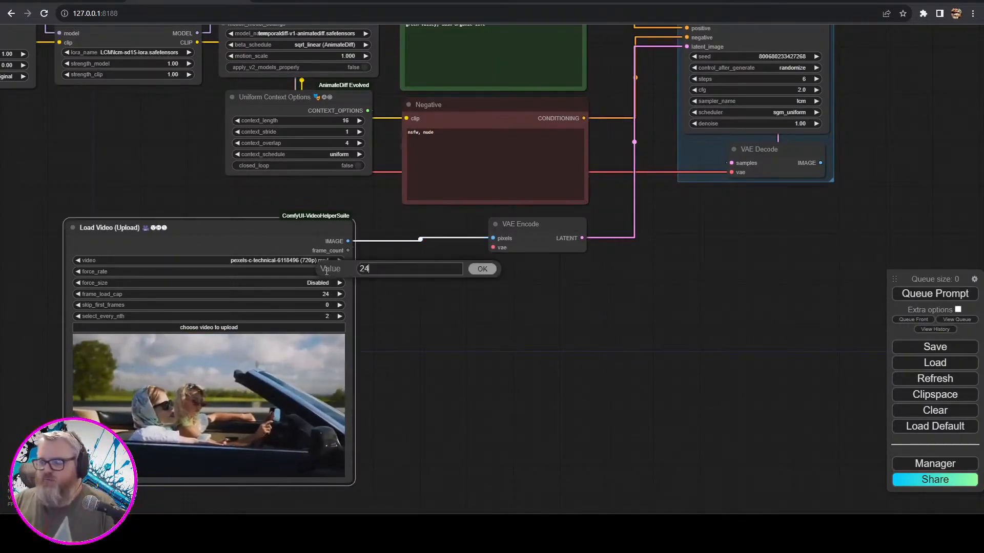
- Connect the Load Checkpoint node's VAE output to the vae input of VAE Encode
scroll(443, 304, down, 10)
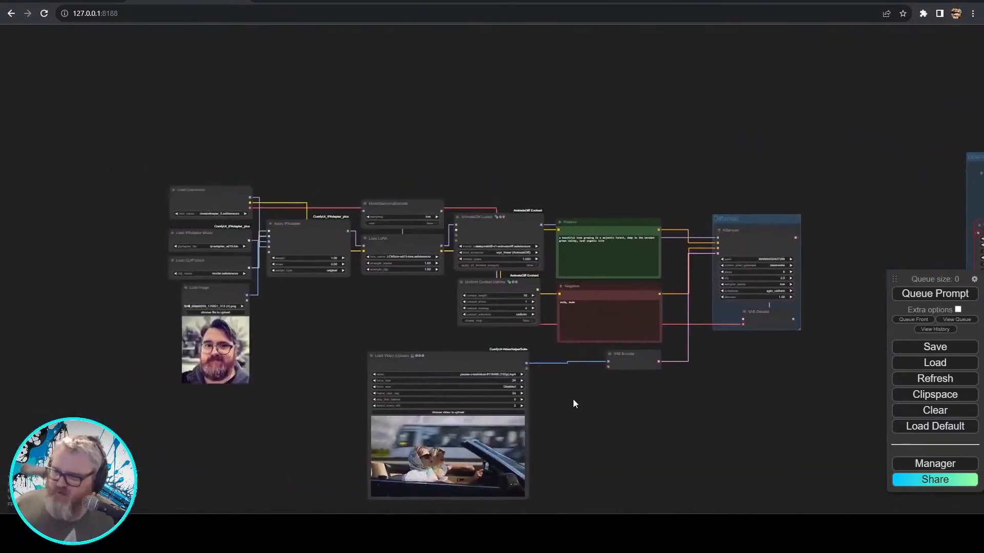
drag(258, 202, 616, 362)
scroll(266, 245, up, 4)
scroll(266, 245, up, 7)
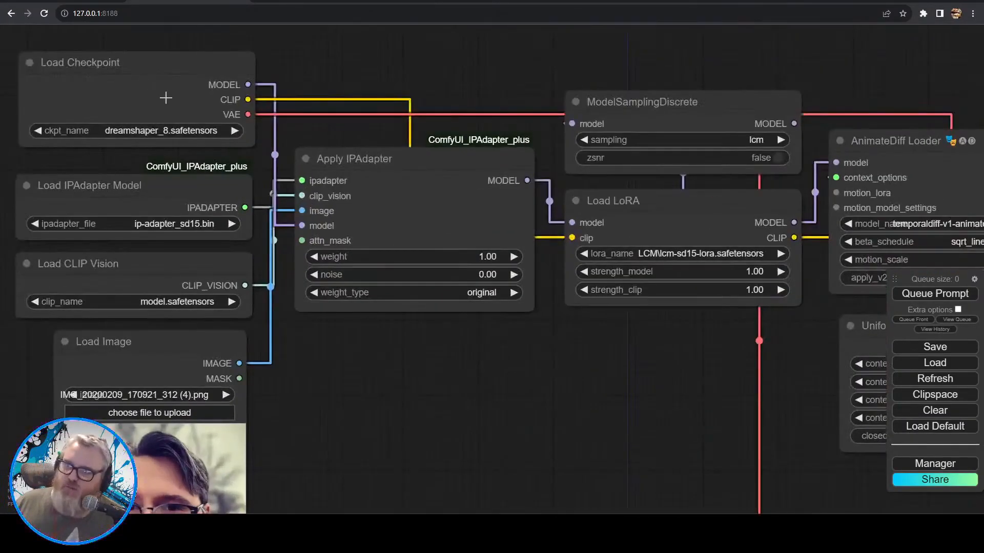
scroll(558, 465, down, 10)
scroll(647, 380, up, 10)
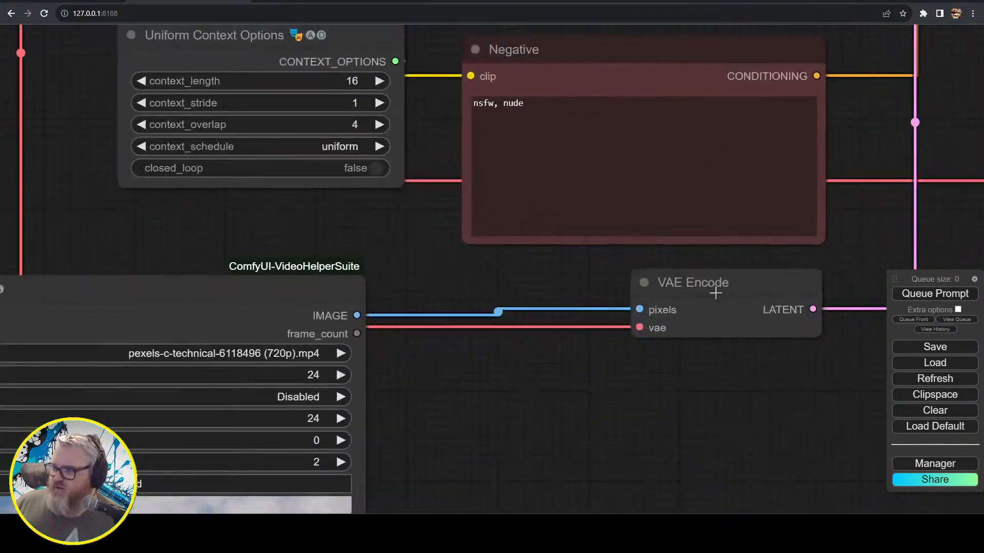
- Make the Positive prompt read "40 year old man driving in miami beach, sunset", without the purz-face token
scroll(518, 405, down, 8)
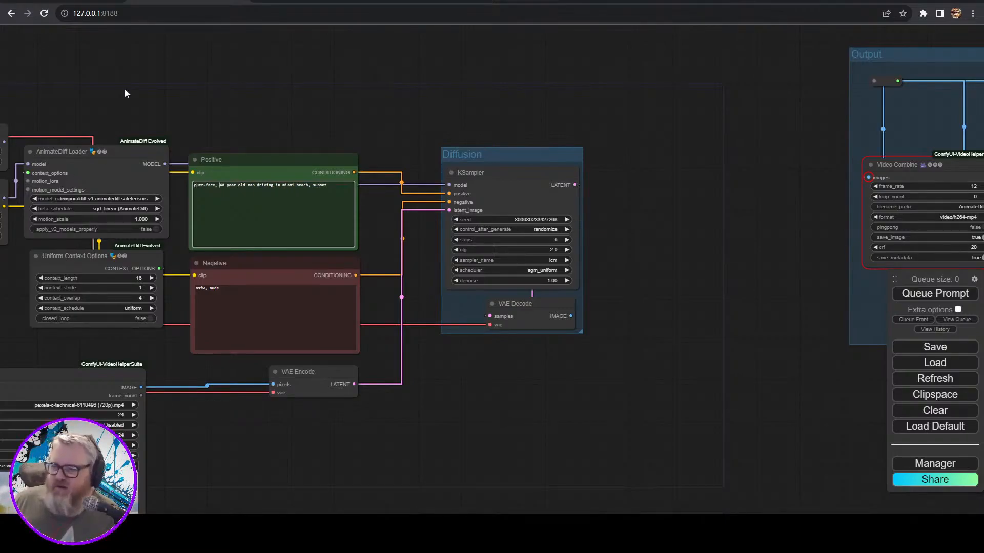
drag(122, 110, 563, 91)
scroll(283, 338, up, 4)
drag(395, 271, 480, 363)
drag(444, 335, 18, 354)
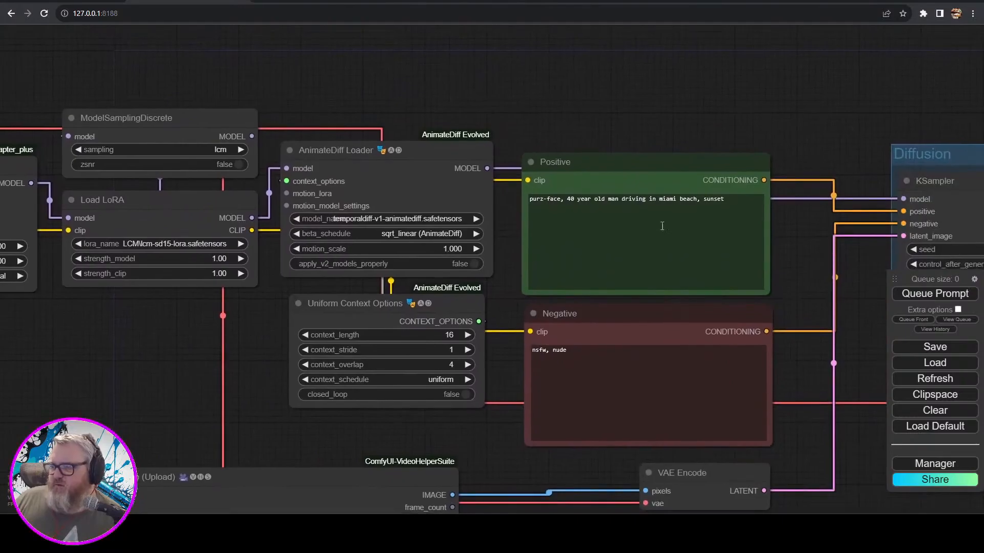
key(BackSpace)
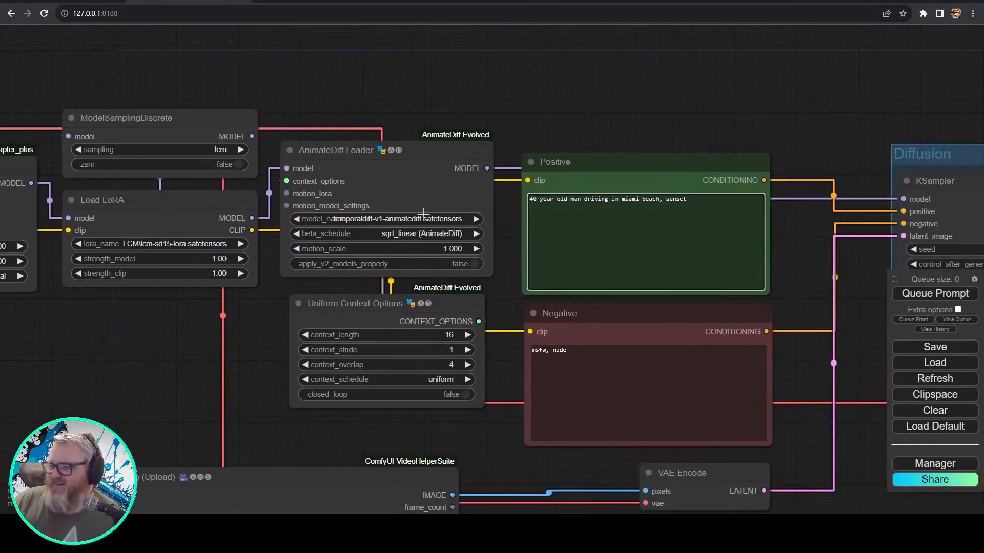
- Switch the Load Checkpoint node to realisticVisionV51_v51VAE.safetensors
drag(233, 358, 515, 348)
drag(348, 362, 553, 389)
click(227, 158)
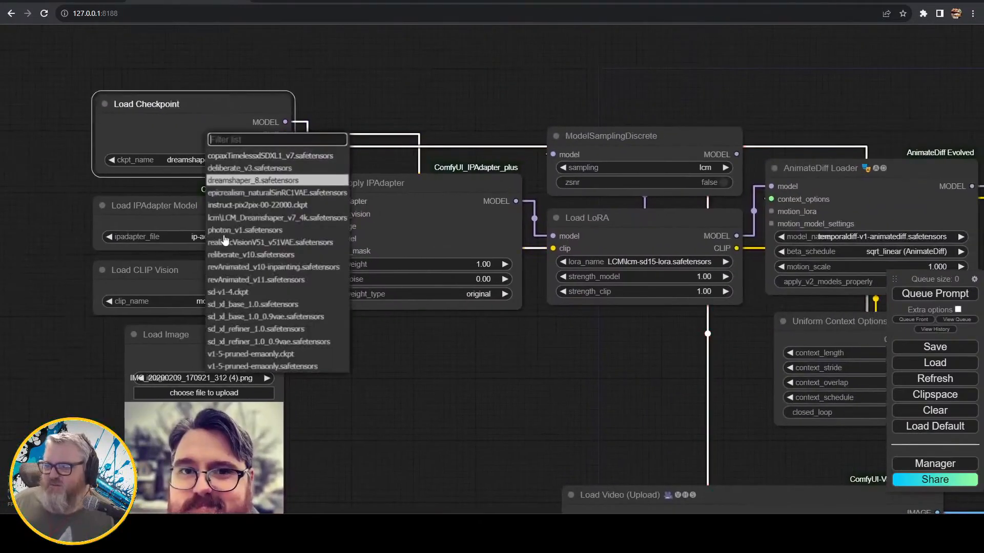
click(242, 243)
- Set the CLIP Vision model to sd15.safetensors and the IPAdapter model to ip-adapter-plus_sd15.bin
scroll(490, 410, down, 2)
drag(488, 410, 462, 289)
scroll(292, 392, up, 6)
scroll(415, 369, down, 7)
drag(619, 317, 420, 365)
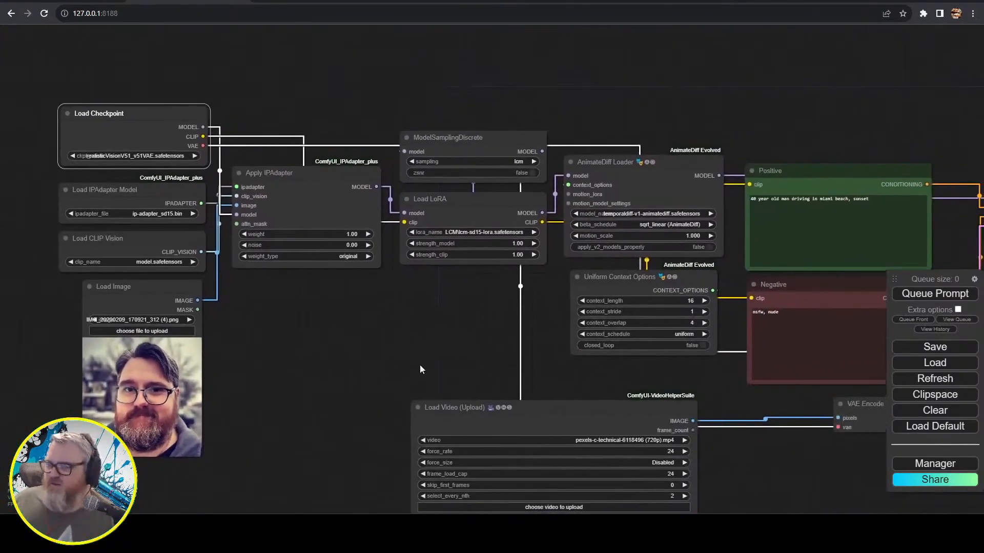
click(163, 262)
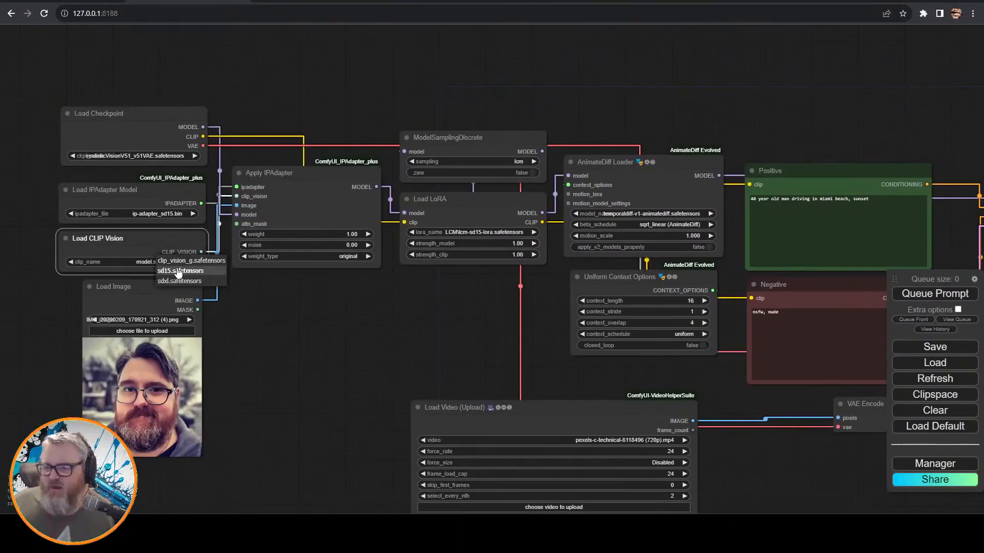
click(165, 215)
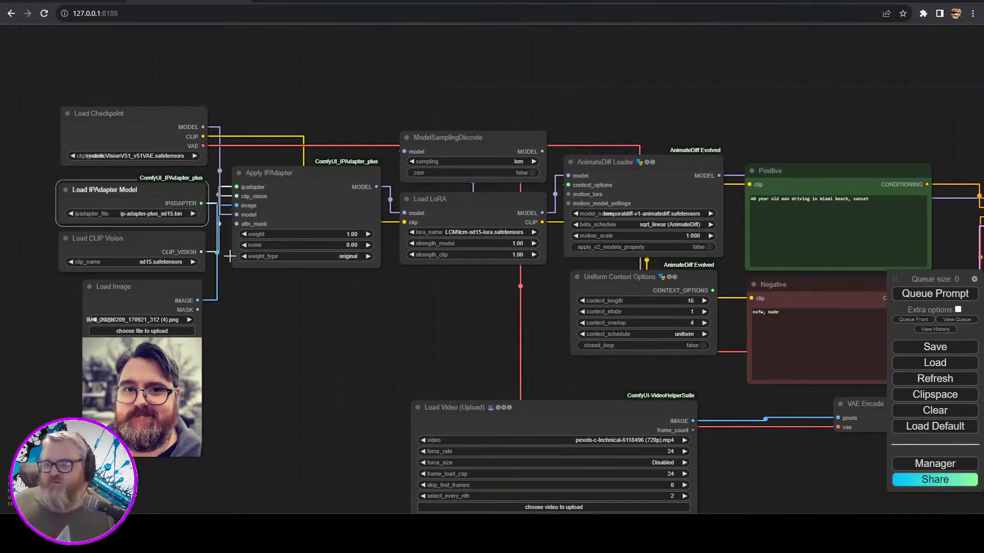
- Review the node chain from the checkpoint and IPAdapter through LoRA and AnimateDiff to the prompts
scroll(151, 185, up, 6)
click(145, 151)
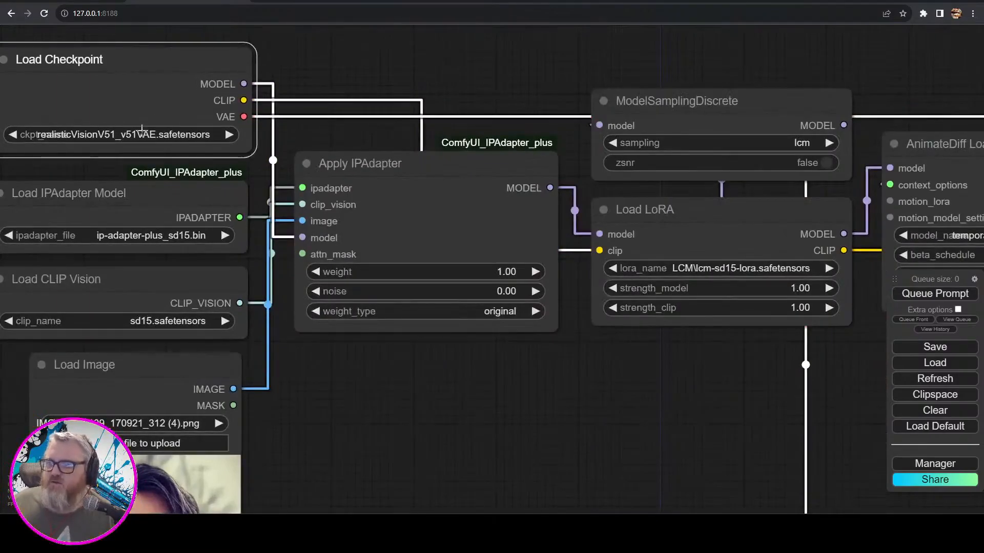
click(421, 169)
drag(624, 380, 309, 364)
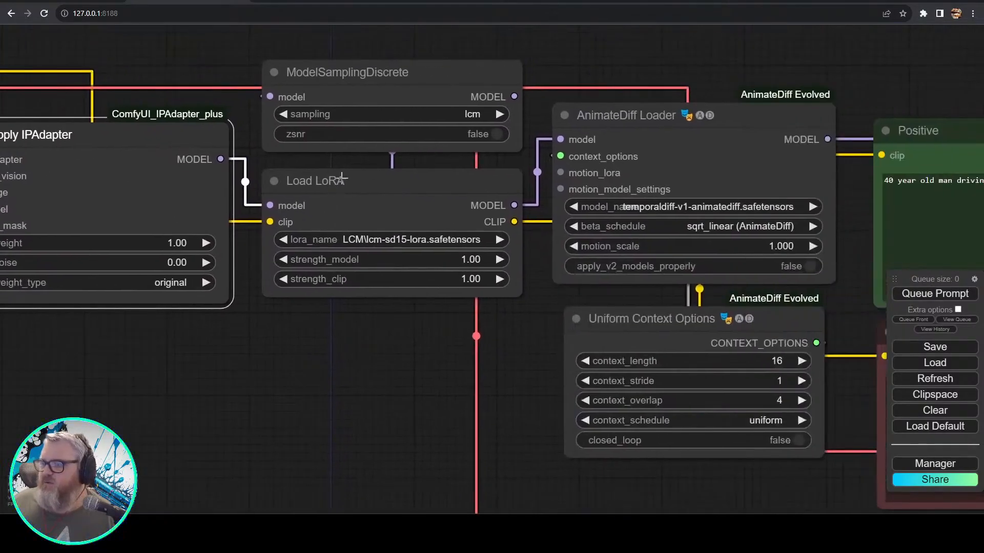
drag(514, 384, 180, 389)
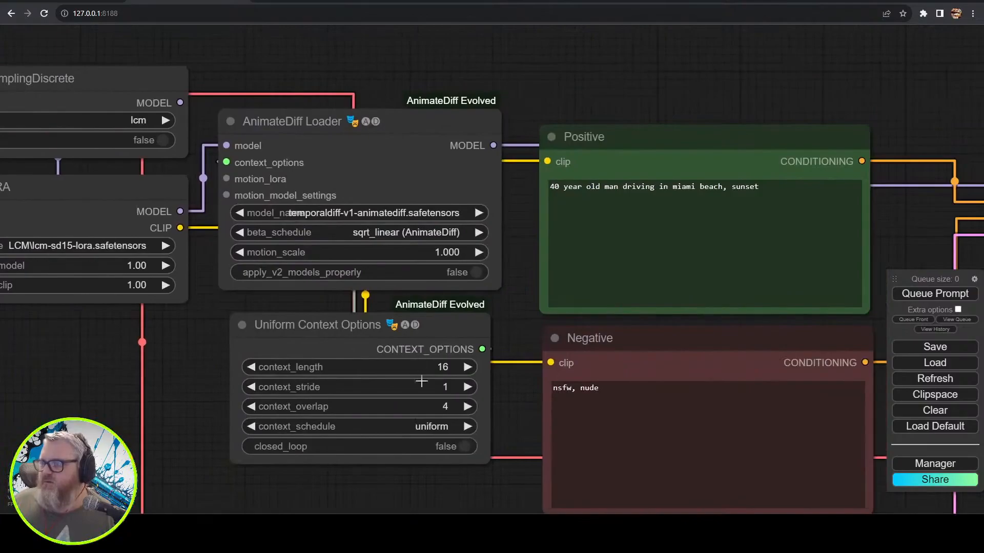
scroll(497, 480, down, 5)
drag(497, 479, 170, 397)
scroll(215, 380, down, 1)
- Set the Load Video node's force_size to ?x512
drag(237, 451, 523, 248)
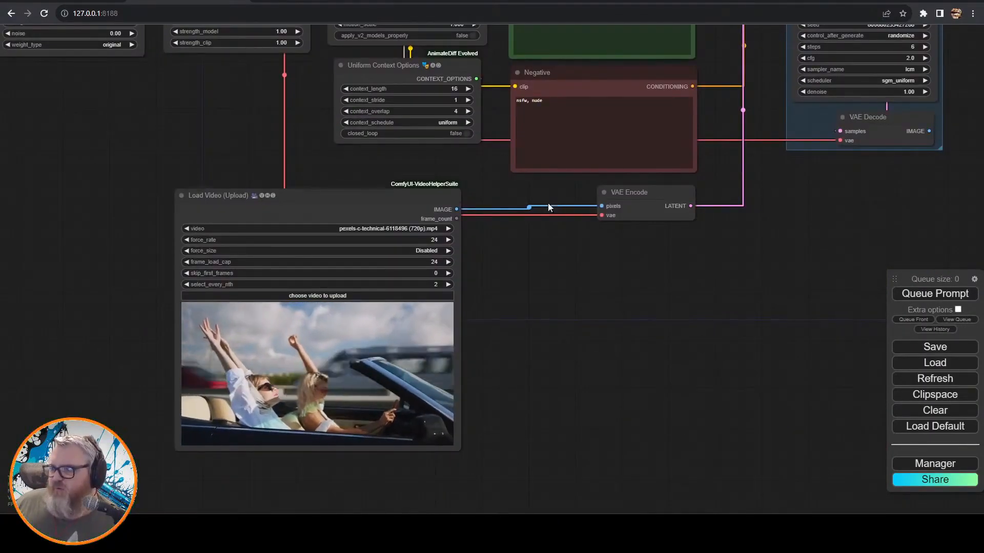
click(434, 250)
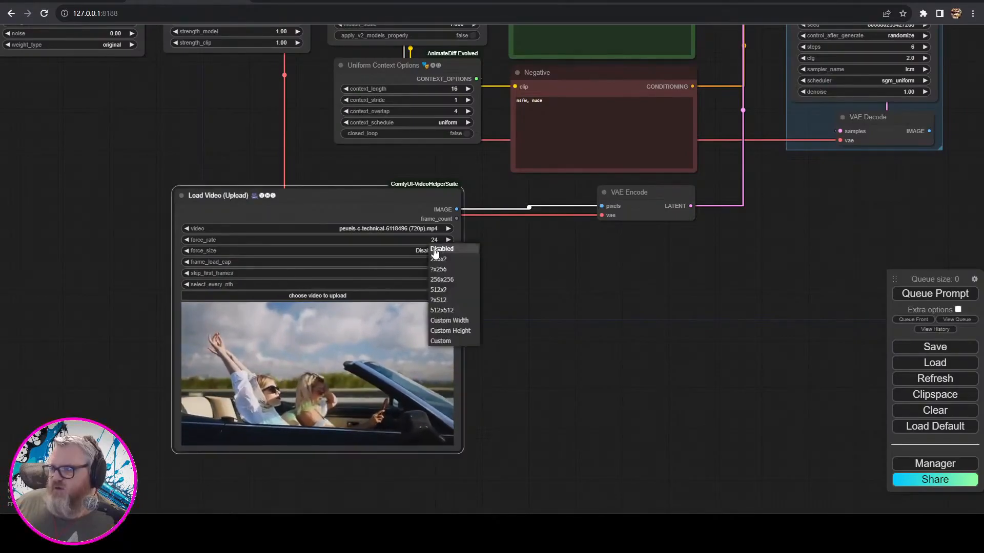
click(454, 301)
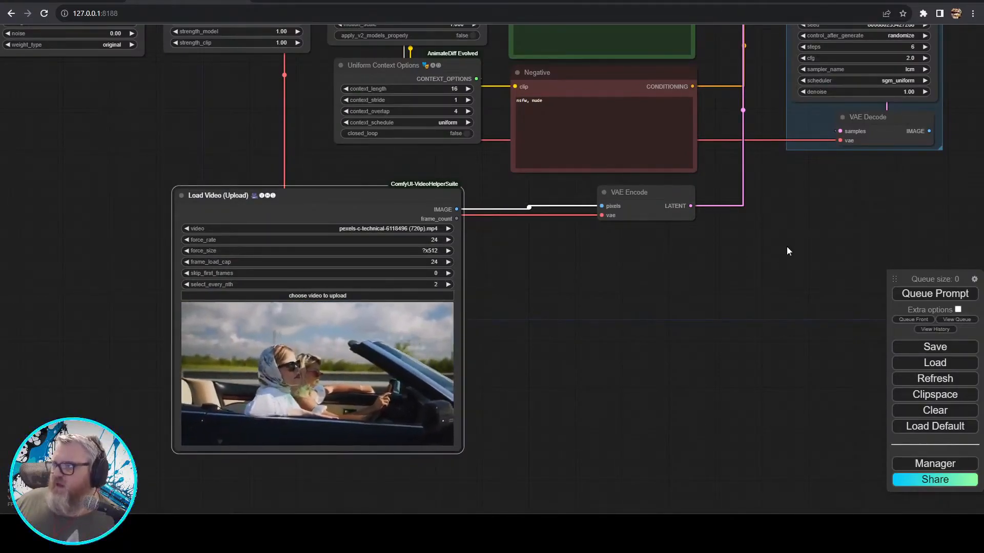
- Try to queue the prompt for generation
drag(788, 248, 553, 325)
click(934, 294)
click(491, 321)
- Connect VAE Decode's IMAGE output to the reroute in the Output group, placed beside the Diffusion group, and queue the prompt
drag(859, 70, 417, 223)
scroll(248, 368, up, 1)
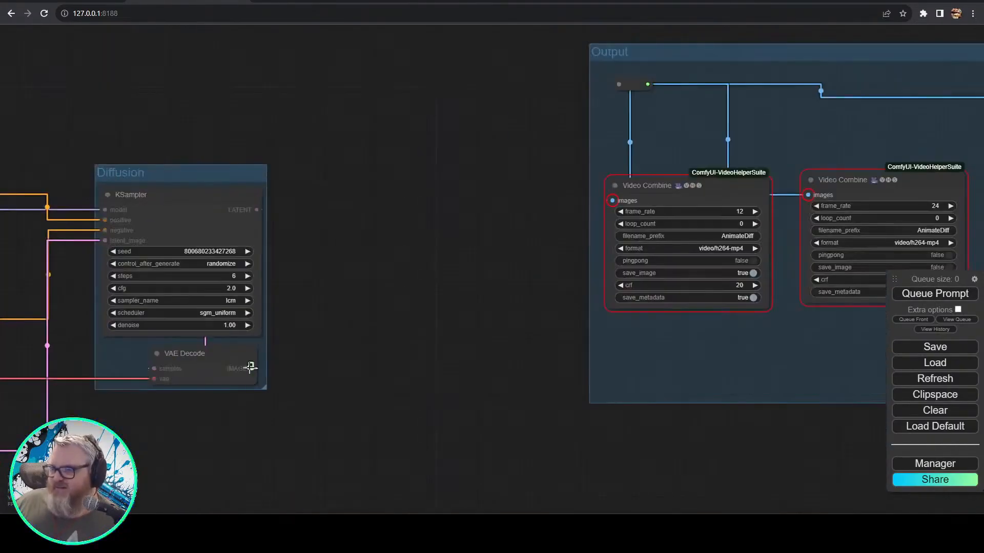
drag(688, 53, 395, 62)
drag(340, 93, 327, 104)
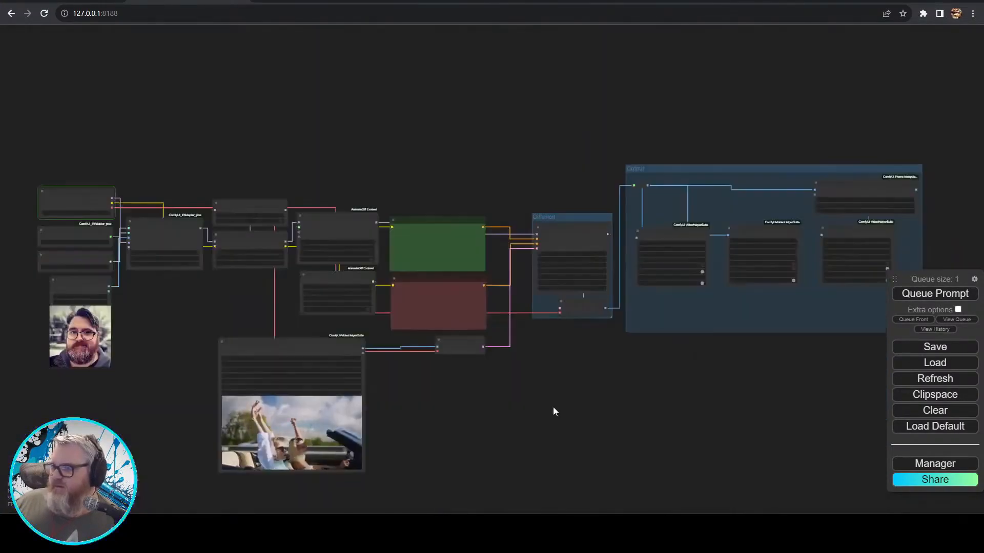
- Shrink the Load Video node and place it directly below Uniform Context Options
scroll(498, 410, up, 3)
drag(498, 410, 693, 336)
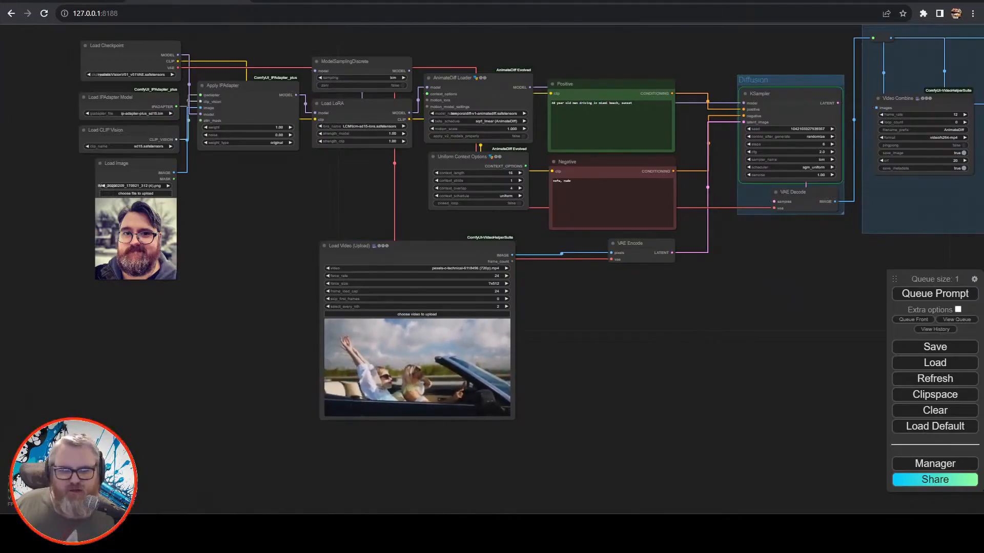
drag(693, 427, 356, 487)
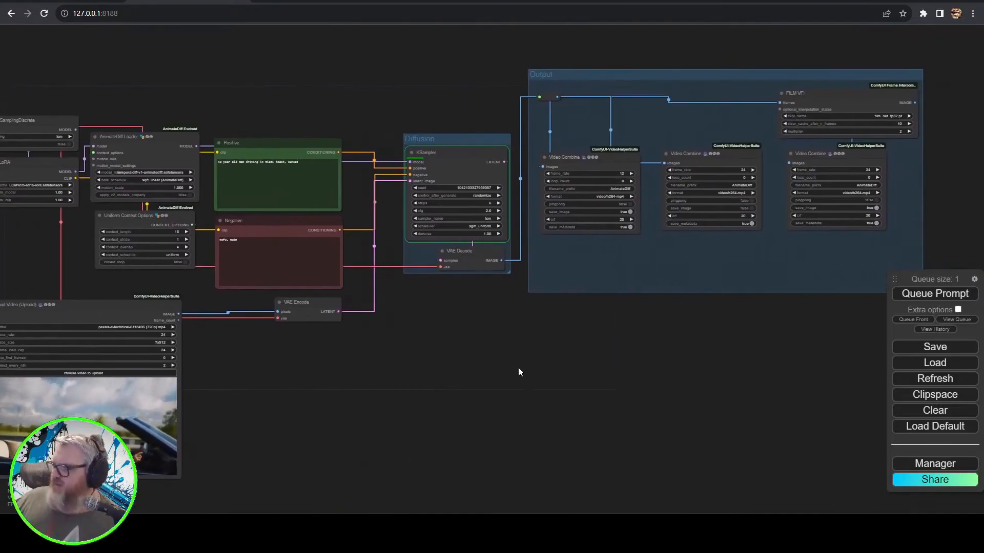
drag(504, 361, 611, 339)
drag(197, 290, 283, 288)
drag(371, 459, 274, 407)
drag(243, 285, 272, 263)
click(444, 426)
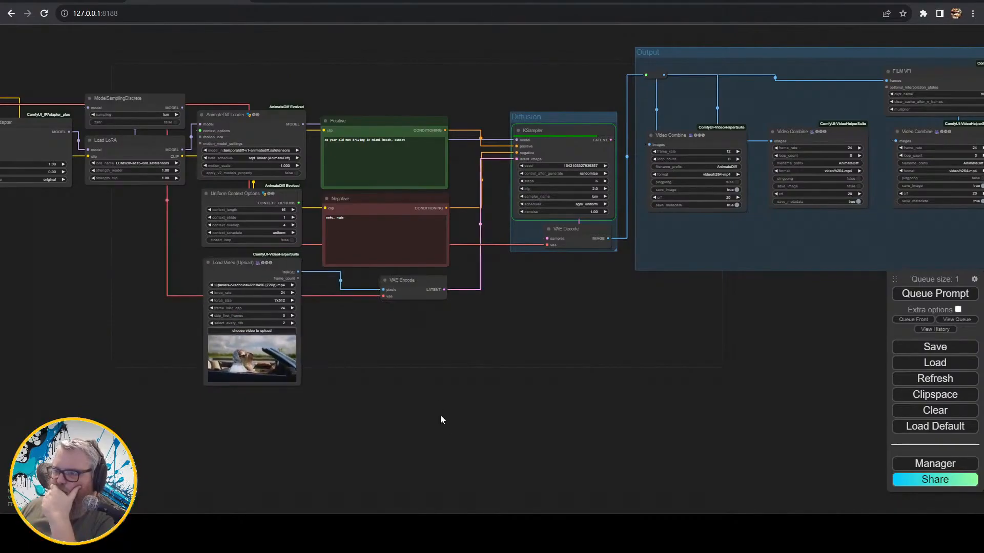
- Examine the generated videos in the Video Combine nodes of the Output group
scroll(325, 355, up, 6)
drag(324, 355, 517, 410)
scroll(517, 410, down, 5)
drag(777, 359, 418, 395)
scroll(610, 369, up, 6)
drag(611, 368, 408, 382)
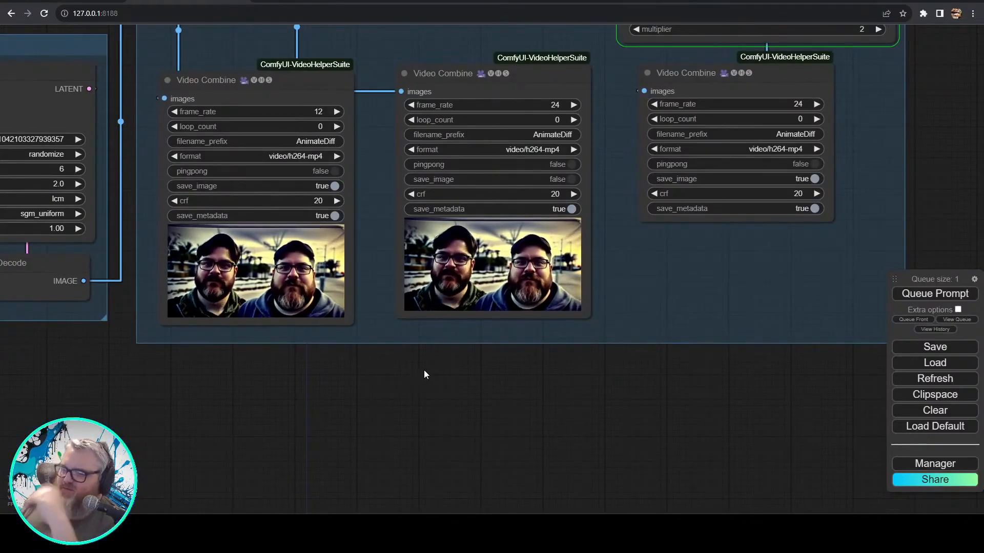
scroll(430, 379, down, 3)
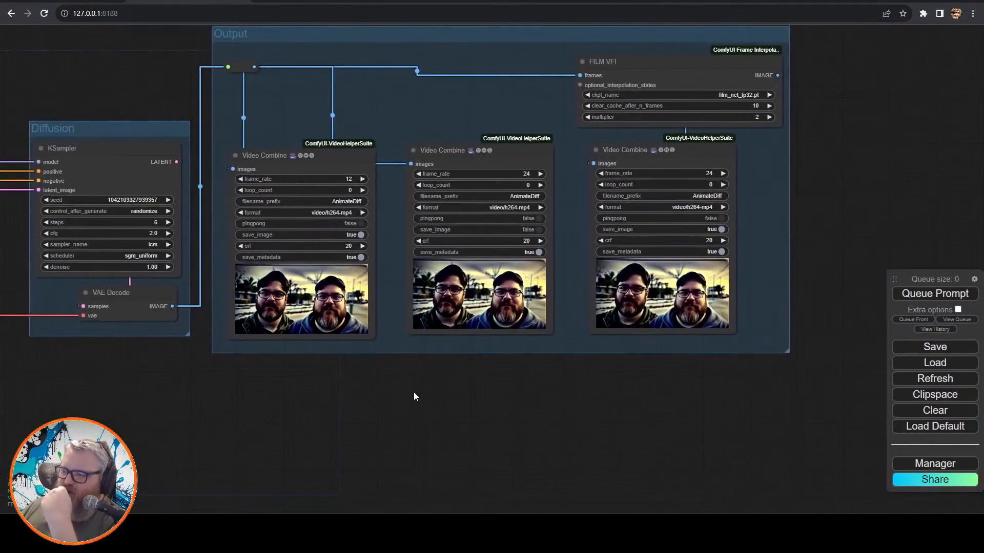
- Align Apply IPAdapter with its loaders and move Load Checkpoint, ModelSamplingDiscrete and Load LoRA upward to separate them
drag(415, 396, 687, 469)
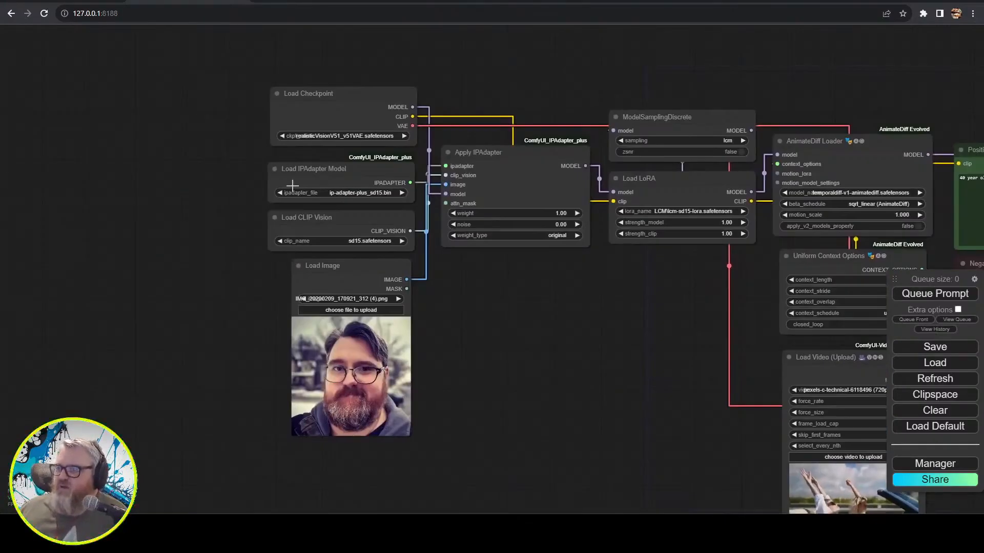
click(332, 270)
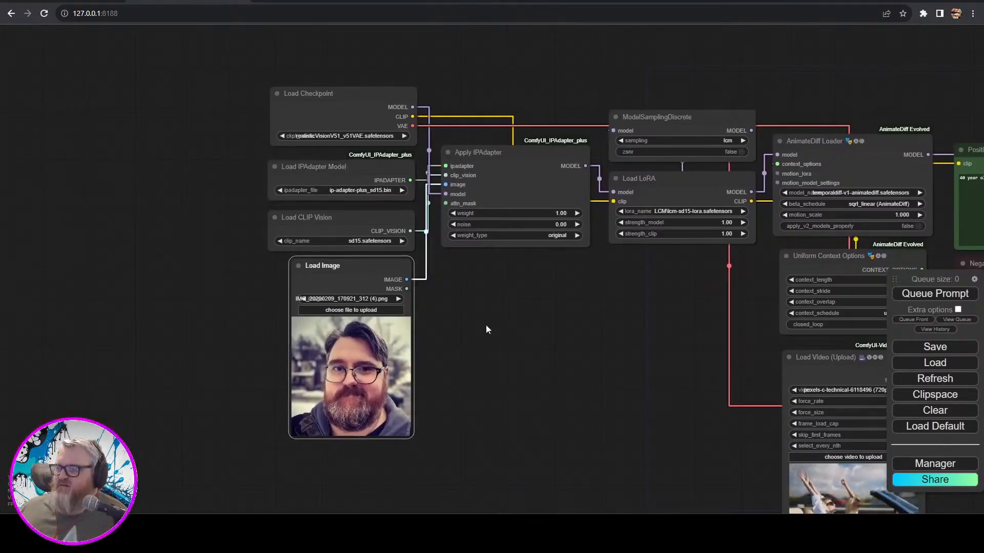
drag(479, 162, 470, 178)
drag(358, 102, 358, 53)
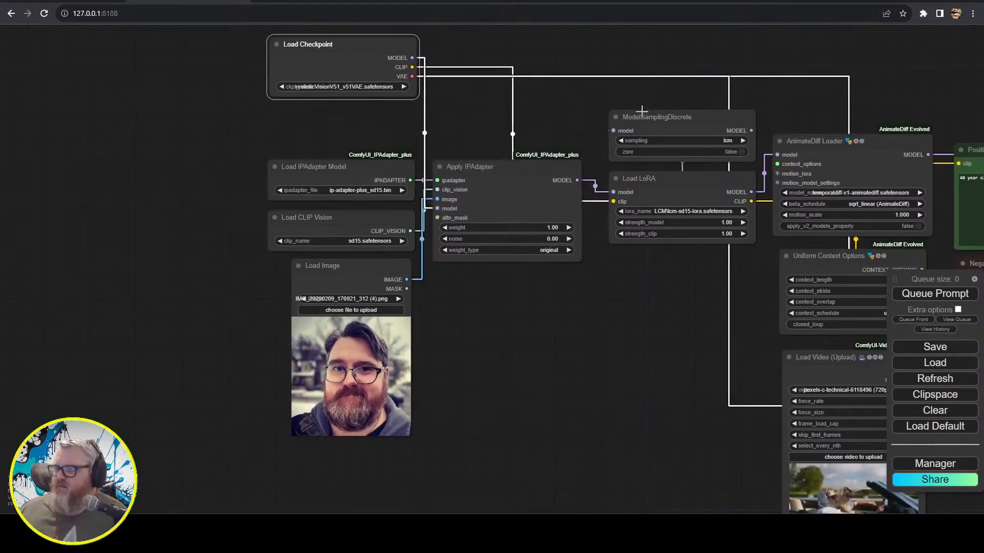
drag(661, 121, 662, 59)
drag(688, 186, 688, 124)
- Create a group around the Load IPAdapter Model, Load CLIP Vision, Load Image and Apply IPAdapter nodes
click(466, 396)
drag(450, 351, 259, 163)
right_click(185, 293)
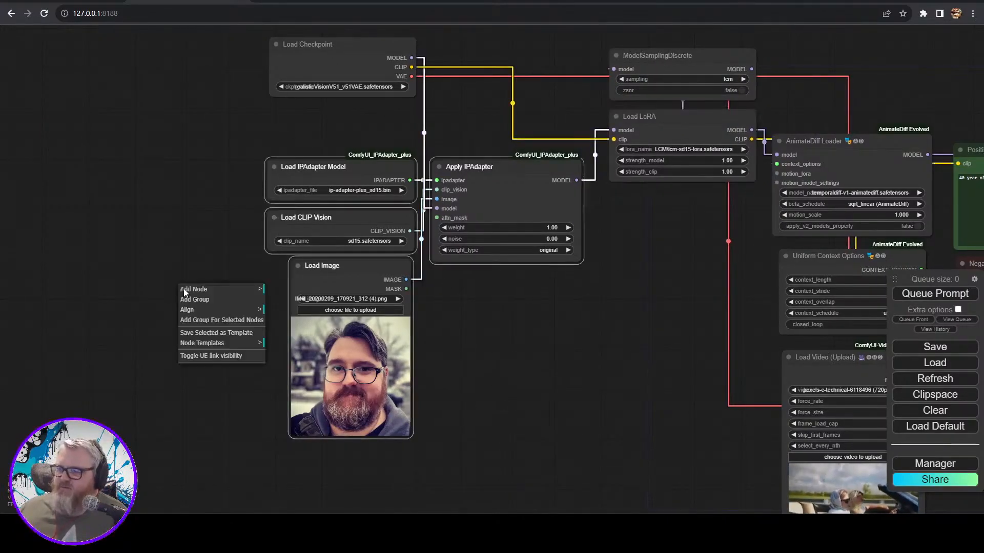
click(222, 320)
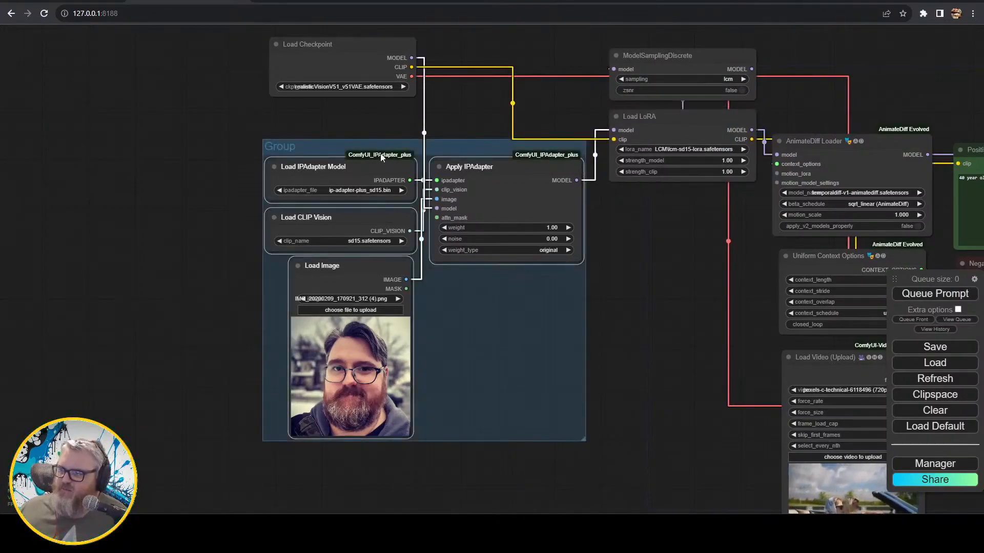
- Title the group around the IPAdapter nodes "IPAdapters"
right_click(342, 145)
click(380, 279)
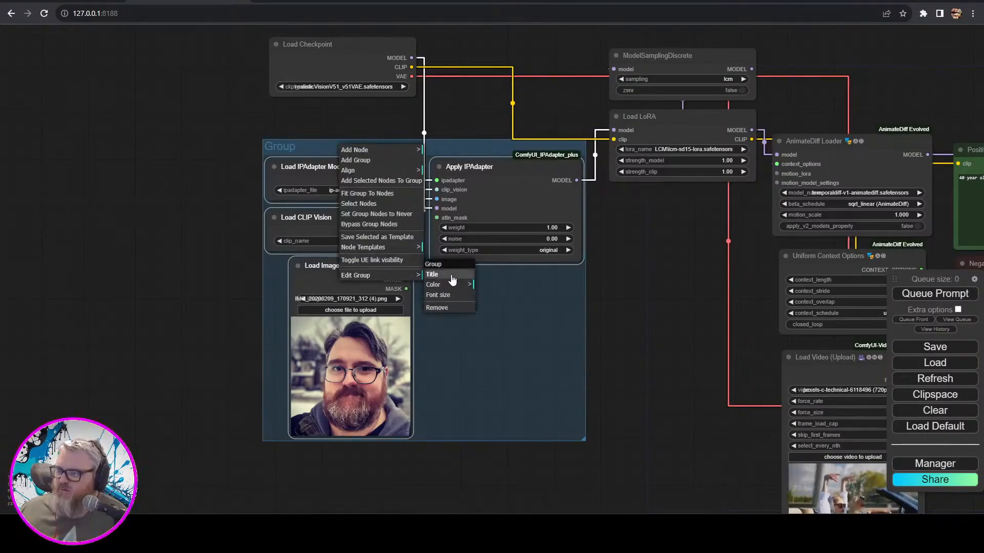
click(452, 277)
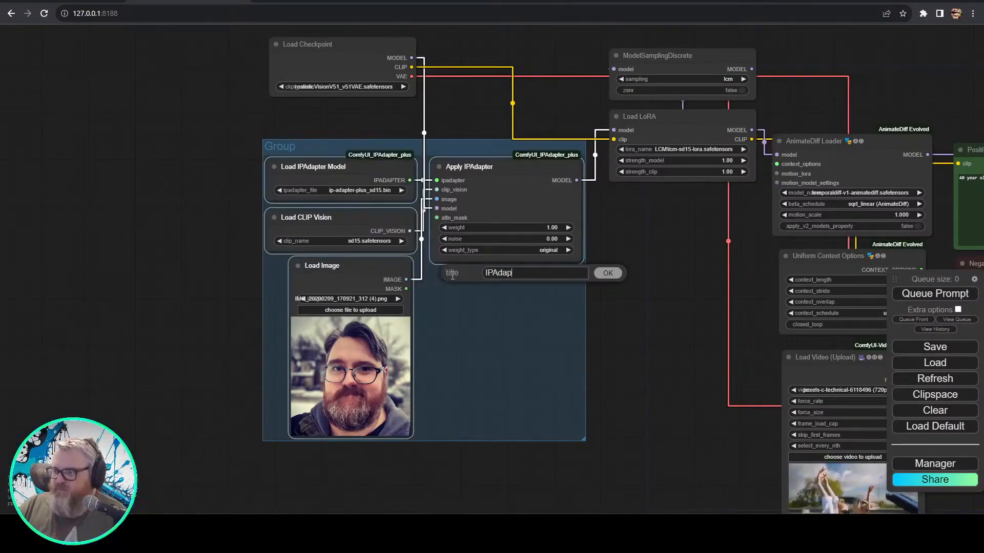
key(Return)
- Stack Load Checkpoint, Load LoRA and ModelSamplingDiscrete in one column above the IPAdapters group
click(395, 79)
drag(273, 101, 253, 356)
drag(320, 299, 327, 170)
drag(642, 387, 306, 248)
drag(674, 309, 343, 312)
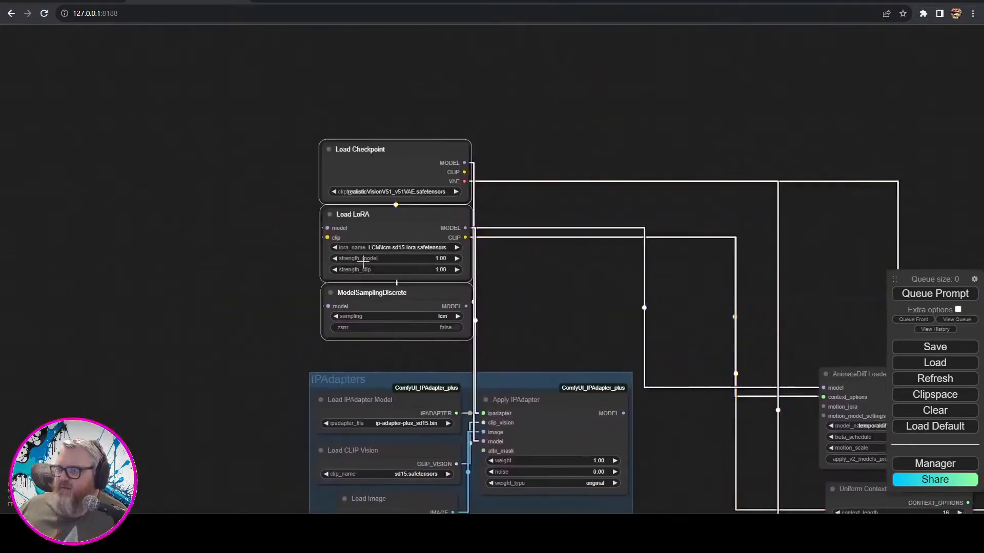
- Create a group around the Load Checkpoint, Load LoRA and ModelSamplingDiscrete nodes
right_click(346, 153)
right_click(142, 133)
click(154, 164)
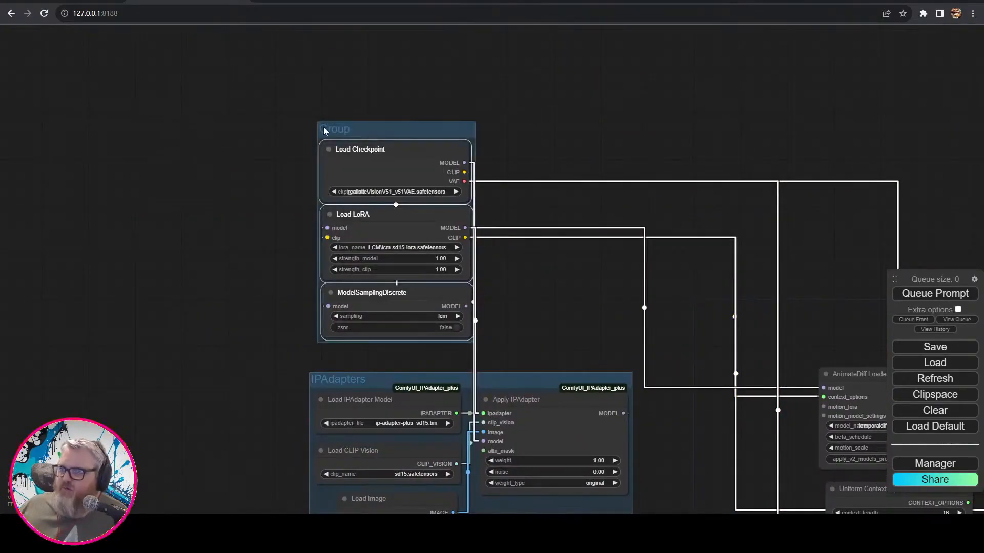
- Title the group around the checkpoint and LoRA nodes "Checkpoint / LoRAs"
right_click(324, 129)
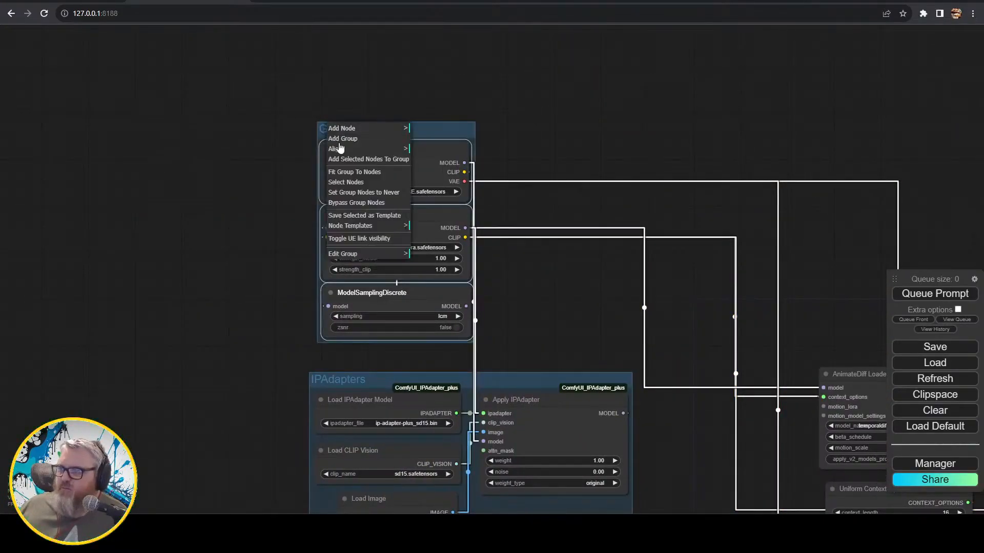
click(377, 255)
click(430, 254)
text(Checkpoint / LORA)
key(BackSpace)
key(BackSpace)
key(BackSpace)
text(oRAs)
key(Return)
- Create a group around the AnimateDiff Loader and Uniform Context Options nodes
drag(426, 128, 582, 150)
scroll(701, 374, down, 2)
drag(838, 345, 577, 340)
key(ctrl+g)
- Title the group around AnimateDiff Loader and Uniform Context Options "AnimateDiff"
right_click(497, 149)
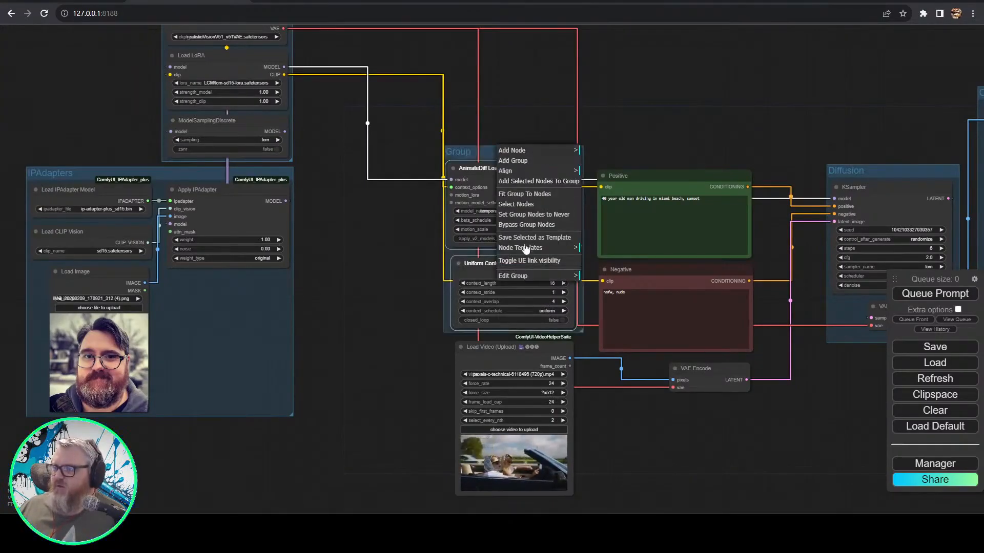
drag(428, 163, 437, 161)
right_click(469, 162)
click(530, 268)
click(564, 267)
key(ctrl+a)
text(AnimateDiff)
key(Return)
- Rearrange the AnimateDiff group and surrounding nodes, keeping Load Video clear below the main row
drag(562, 252, 540, 233)
drag(543, 346, 392, 378)
drag(402, 333, 364, 171)
drag(357, 219, 568, 219)
drag(410, 179, 216, 200)
shift+click(485, 239)
drag(486, 239, 471, 316)
click(465, 262)
drag(373, 282, 374, 309)
click(383, 251)
- Move the Checkpoint / LoRAs and IPAdapters groups next to AnimateDiff, with Checkpoint / LoRAs stacked above IPAdapters
drag(331, 241, 607, 427)
scroll(381, 347, down, 3)
drag(583, 240, 599, 272)
drag(373, 128, 479, 122)
drag(363, 269, 472, 269)
drag(465, 121, 464, 122)
drag(550, 457, 330, 541)
scroll(280, 420, up, 1)
scroll(285, 412, up, 5)
scroll(317, 373, down, 4)
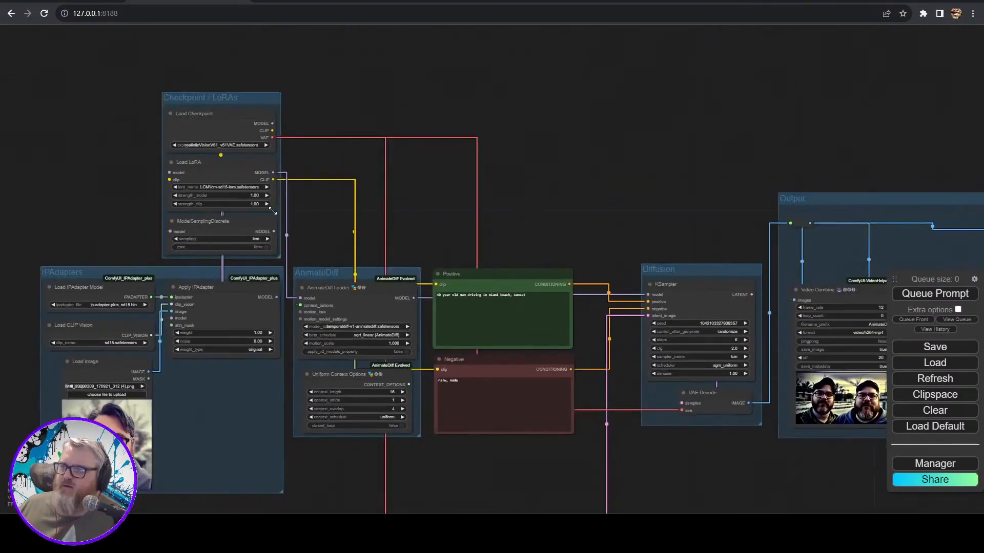
- Color the Load Checkpoint and Load LoRA nodes brown
right_click(225, 123)
click(249, 244)
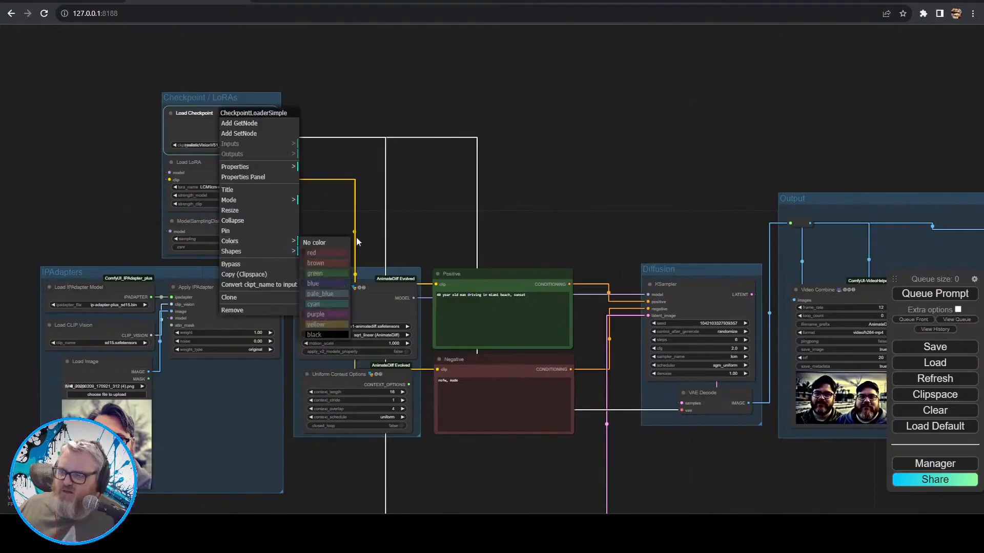
click(340, 264)
click(234, 171)
right_click(234, 171)
click(271, 285)
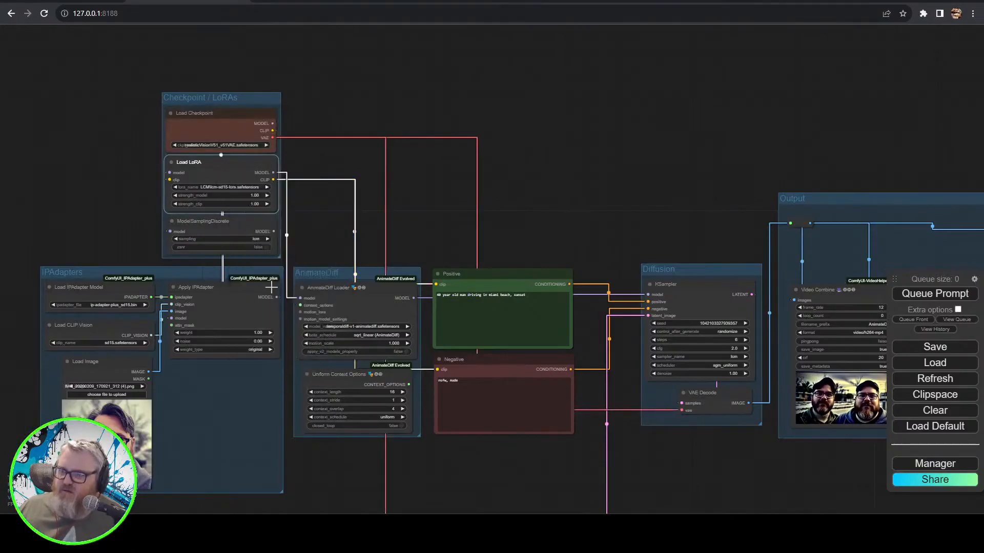
right_click(234, 160)
right_click(229, 155)
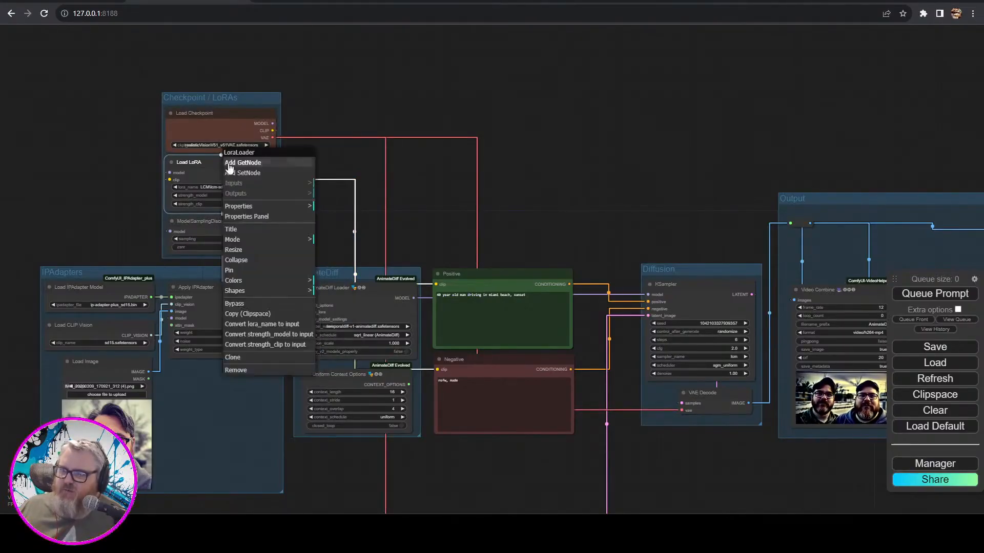
click(256, 283)
click(328, 299)
- Color the ModelSamplingDiscrete node green and the Apply IPAdapter node purple
right_click(203, 215)
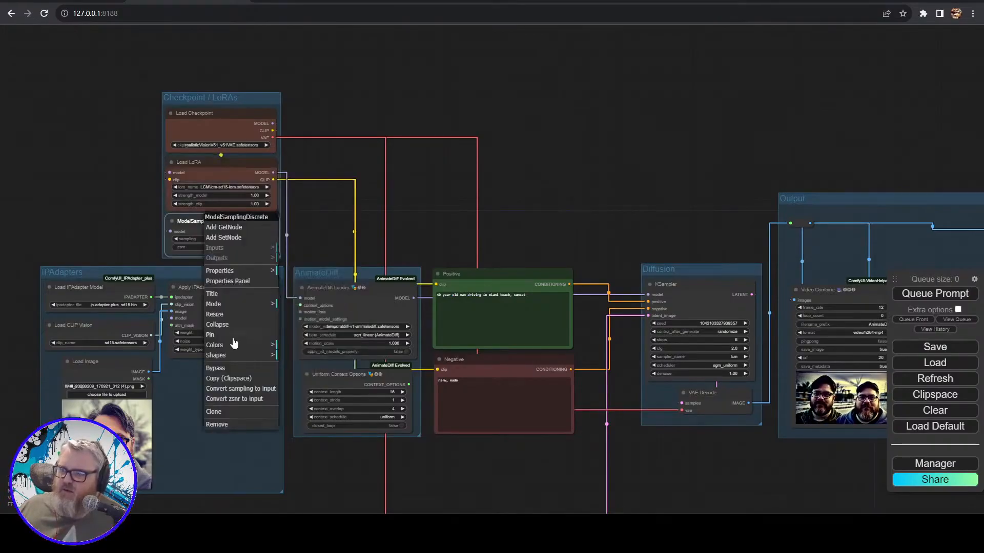
click(239, 348)
click(297, 374)
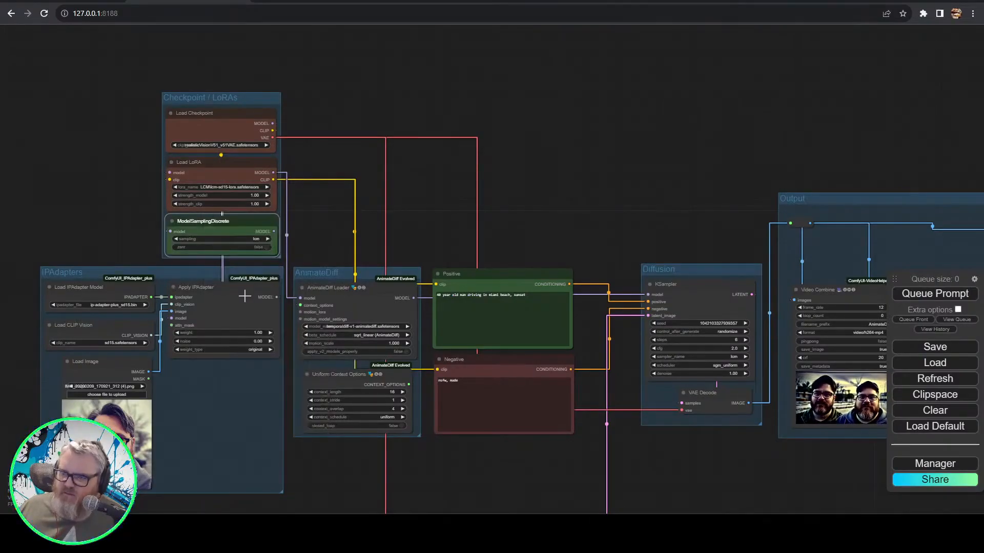
right_click(209, 302)
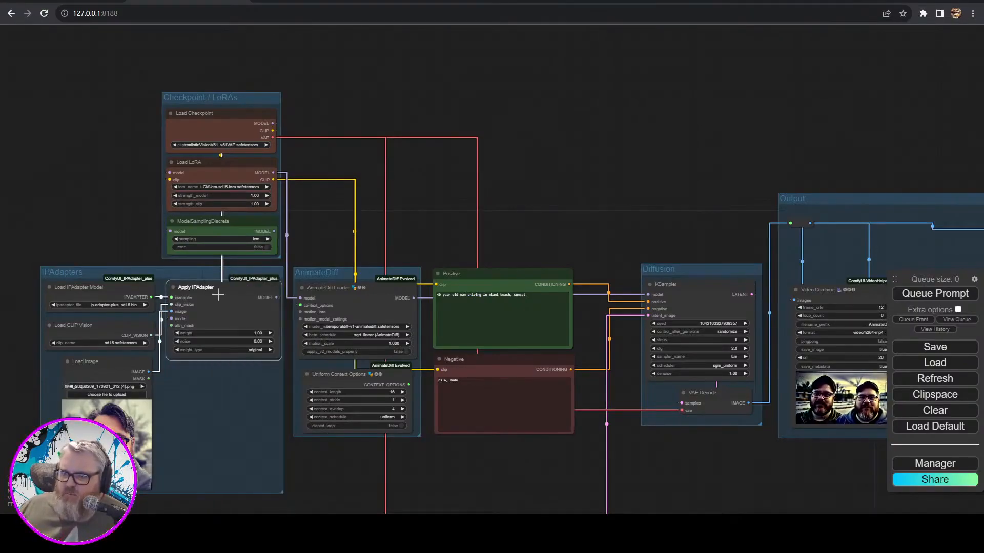
right_click(221, 298)
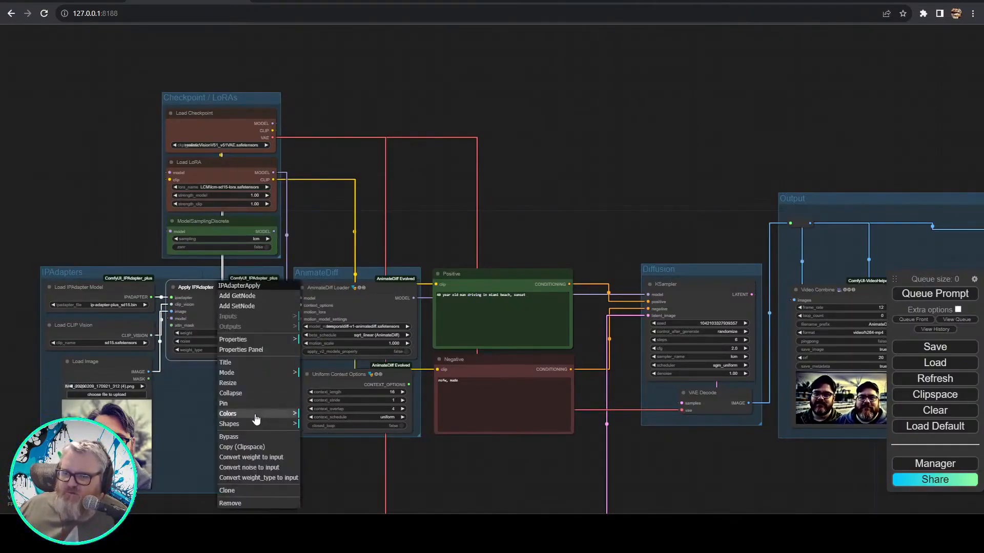
click(256, 419)
click(334, 483)
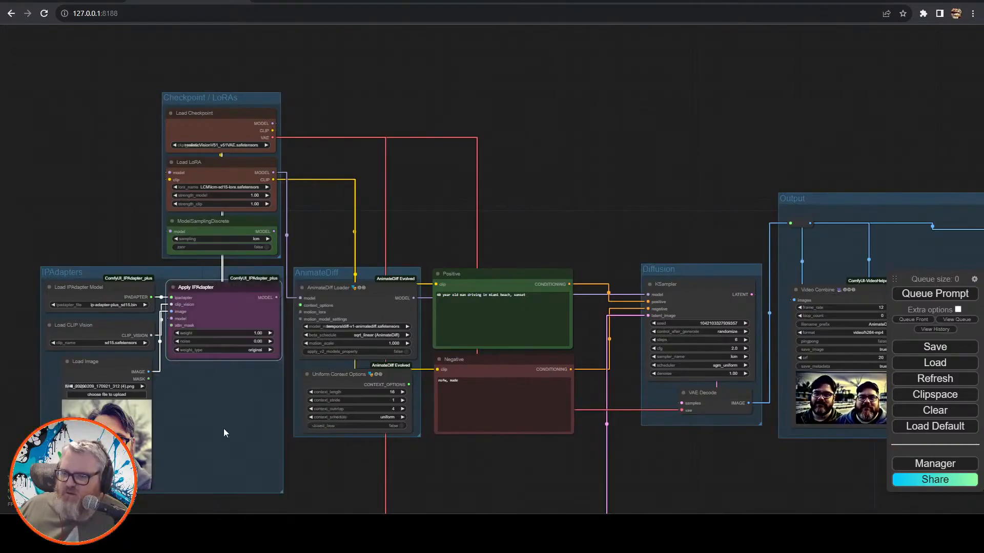
- Color the Load IPAdapter Model and Load CLIP Vision nodes brown
right_click(98, 294)
click(145, 414)
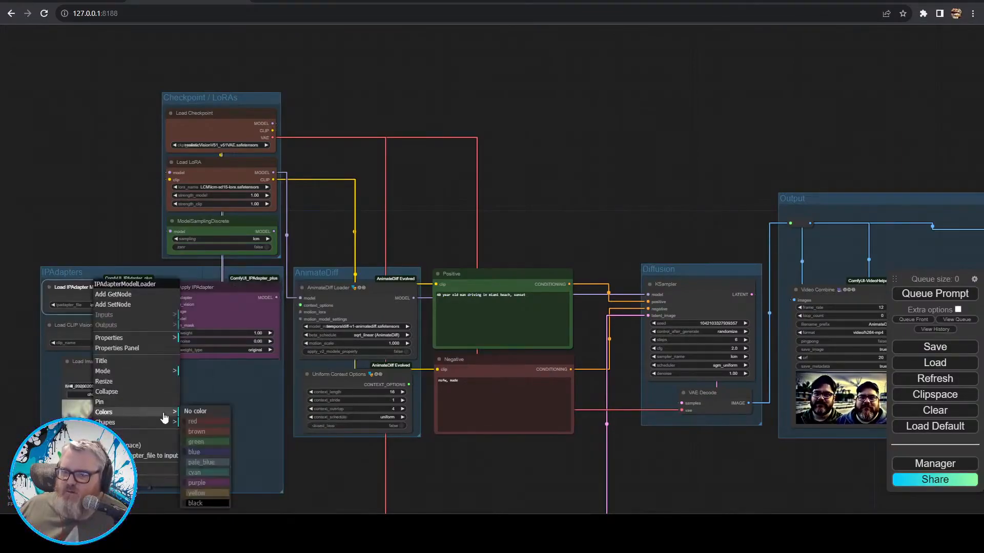
click(220, 432)
right_click(112, 322)
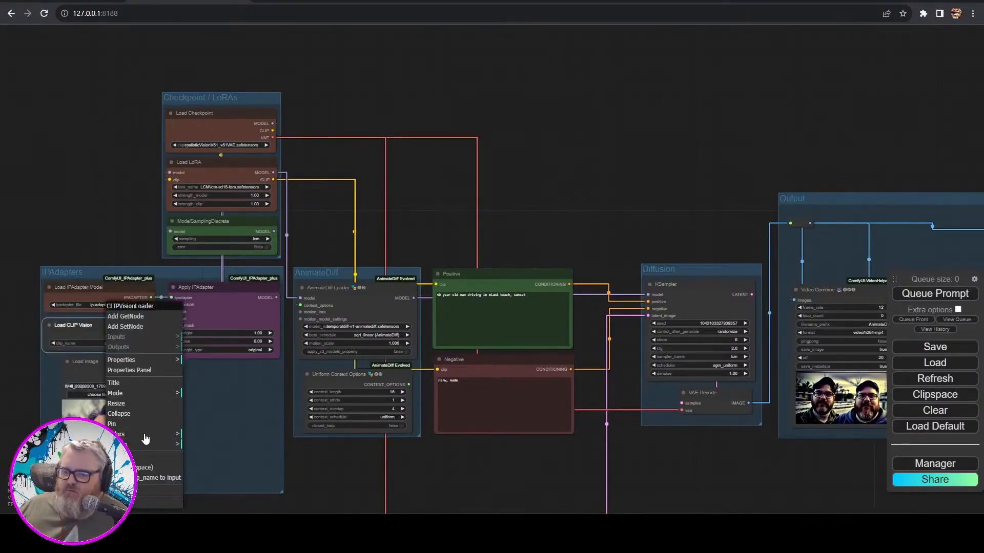
click(145, 436)
click(220, 452)
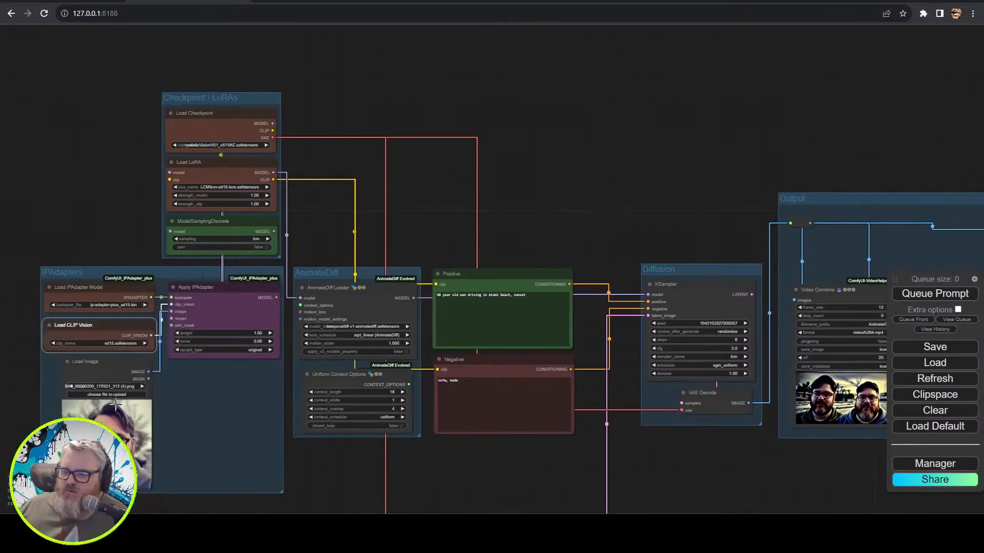
- Color the Load Image node in the IPAdapters group blue
right_click(110, 369)
click(142, 424)
click(201, 451)
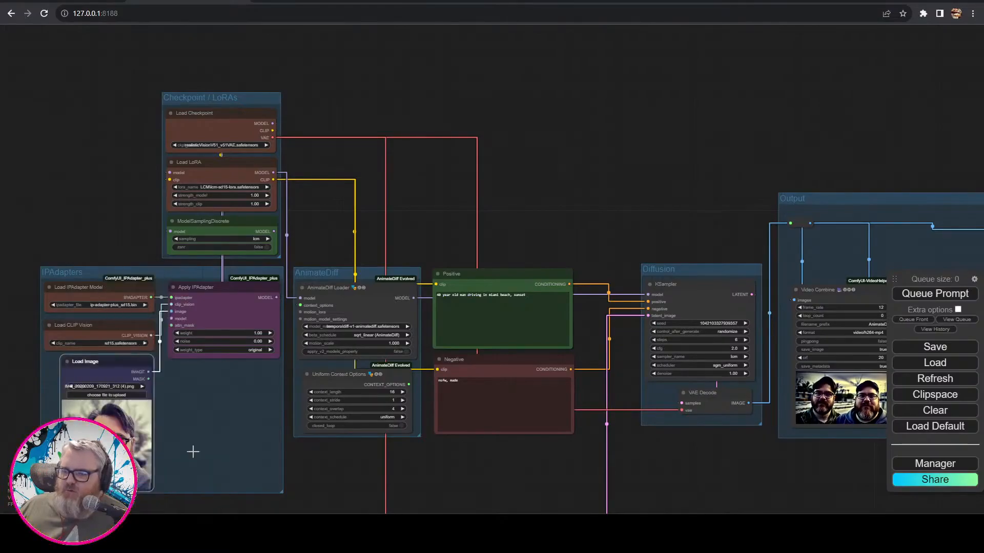
- Color the AnimateDiff Loader and Uniform Context Options nodes yellow
right_click(318, 330)
click(362, 408)
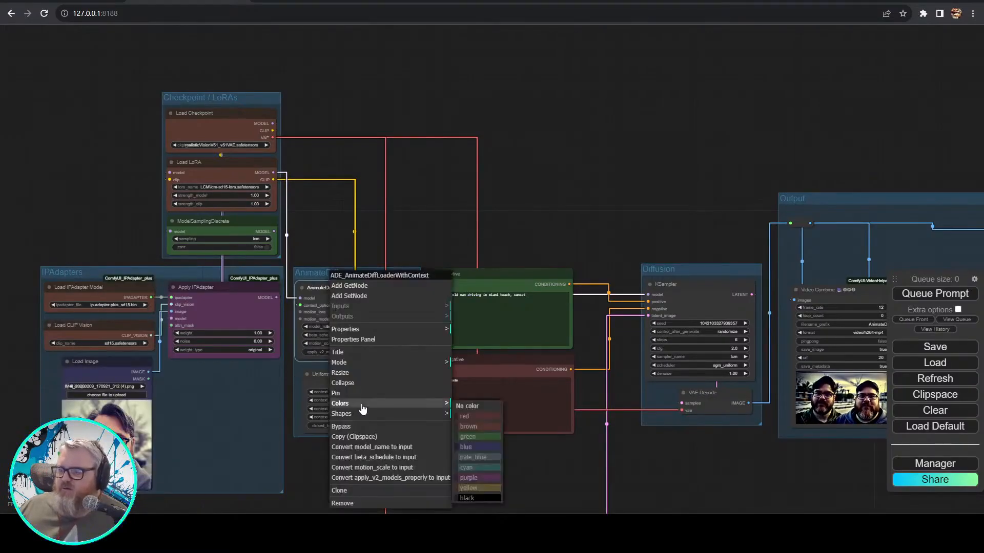
click(483, 490)
right_click(359, 384)
click(388, 393)
click(485, 474)
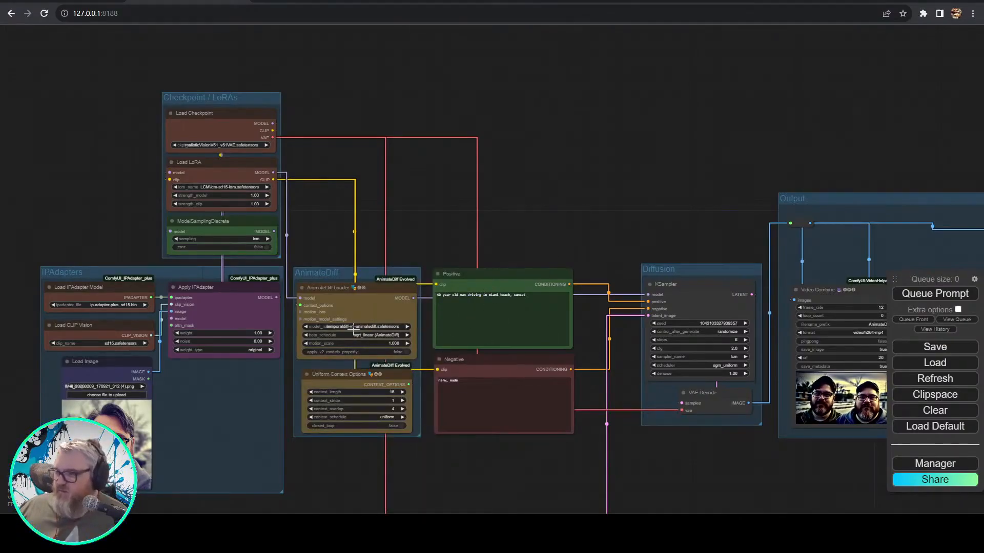
drag(354, 371, 353, 370)
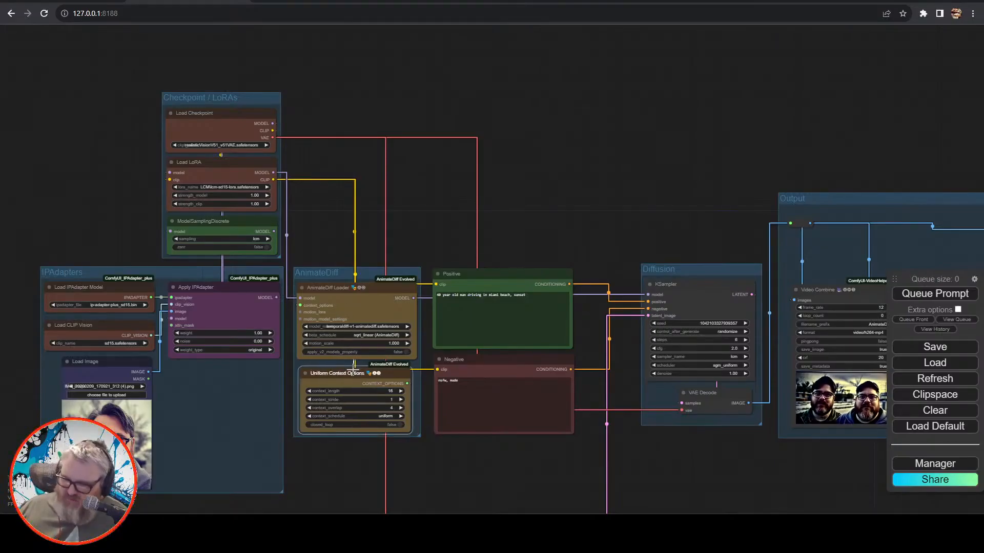
- Color the KSampler node purple and the VAE Decode node red in the Diffusion group
drag(666, 236, 519, 279)
right_click(543, 331)
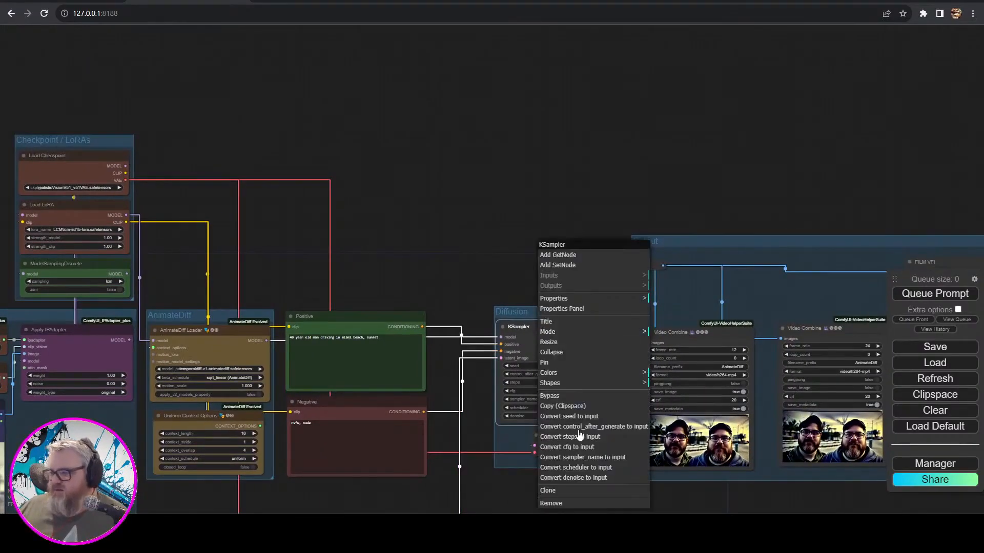
click(579, 373)
click(666, 444)
right_click(568, 445)
click(587, 448)
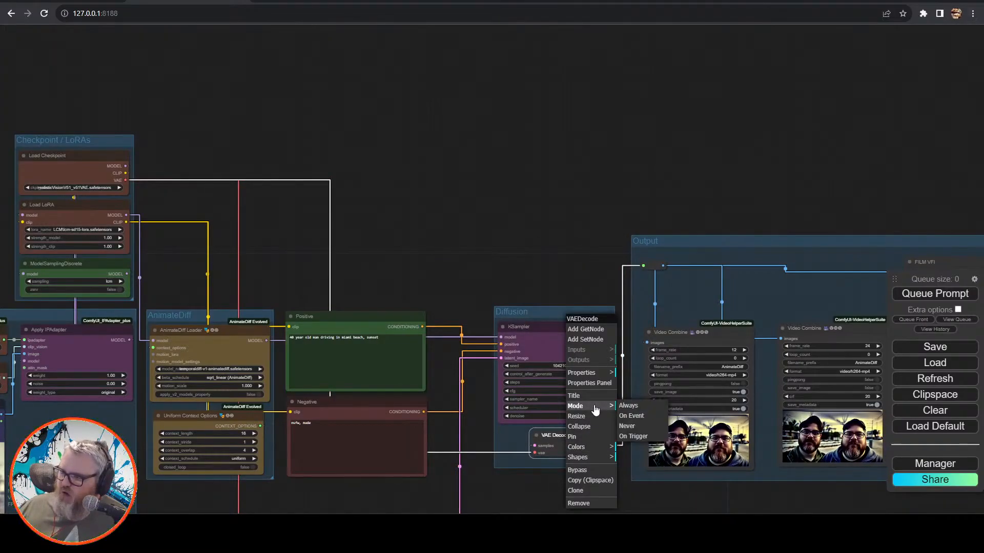
click(637, 423)
- Select the FILM VFI and Video Combine nodes in the Output group and color them all blue
drag(544, 191, 176, 98)
drag(336, 179, 589, 241)
right_click(592, 242)
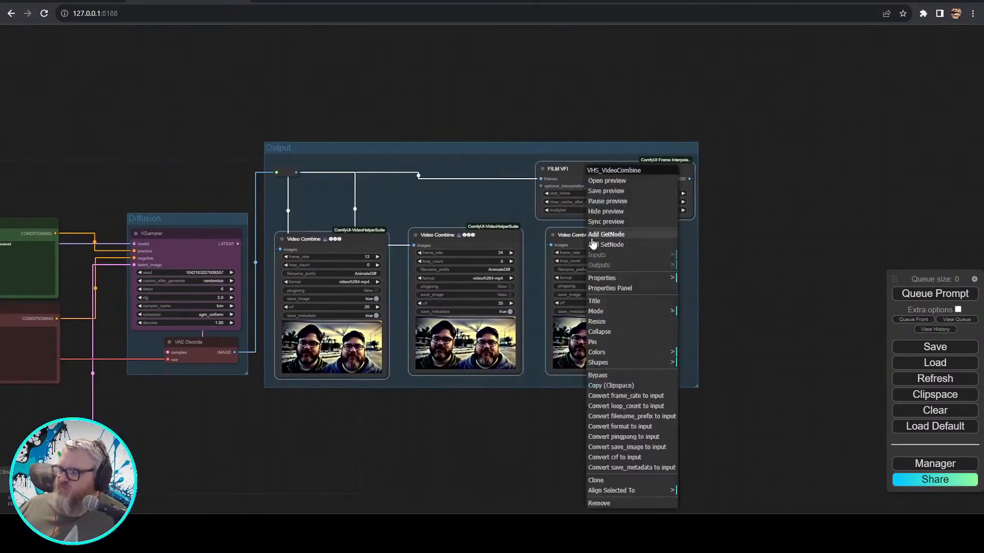
click(626, 352)
click(714, 393)
- Color the Load Video node blue and the VAE Encode node red
scroll(360, 426, down, 4)
drag(327, 441, 772, 321)
scroll(644, 401, up, 5)
scroll(624, 349, down, 3)
drag(621, 351, 674, 315)
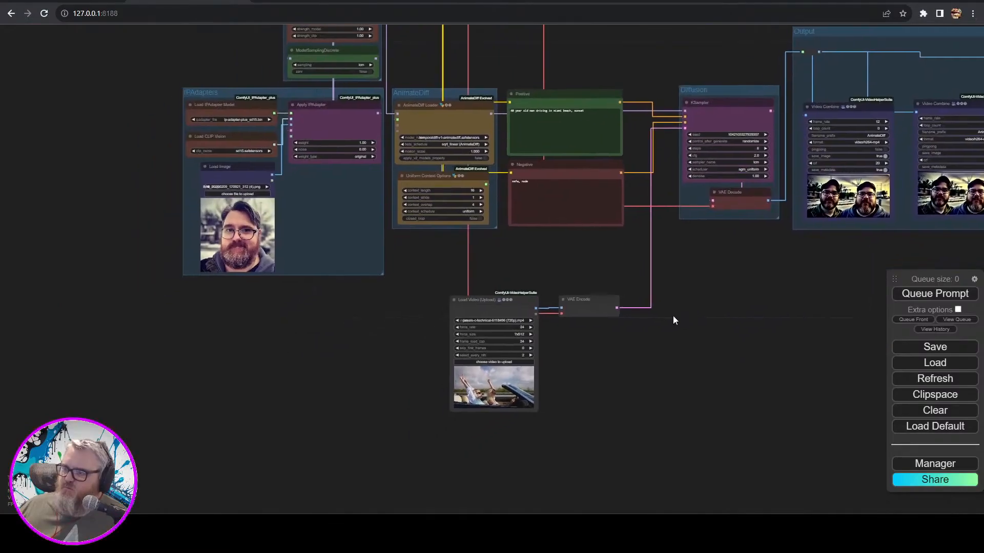
scroll(670, 317, up, 4)
click(423, 294)
right_click(423, 294)
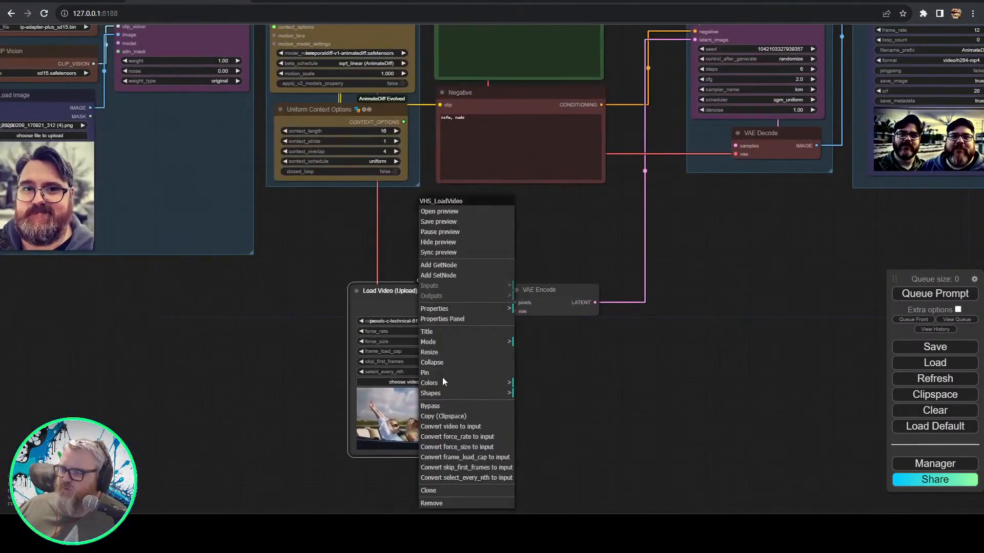
click(441, 377)
click(538, 426)
right_click(544, 290)
click(551, 409)
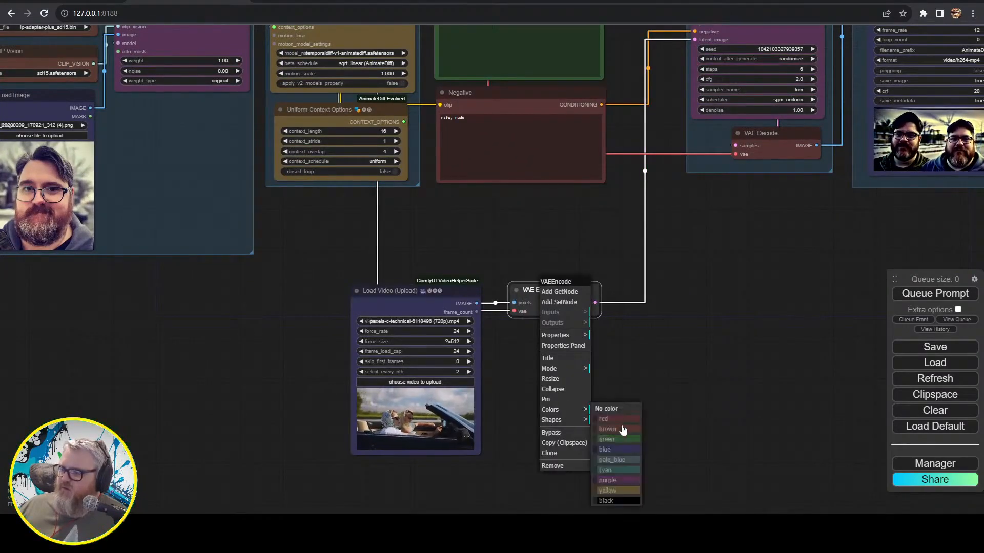
click(620, 417)
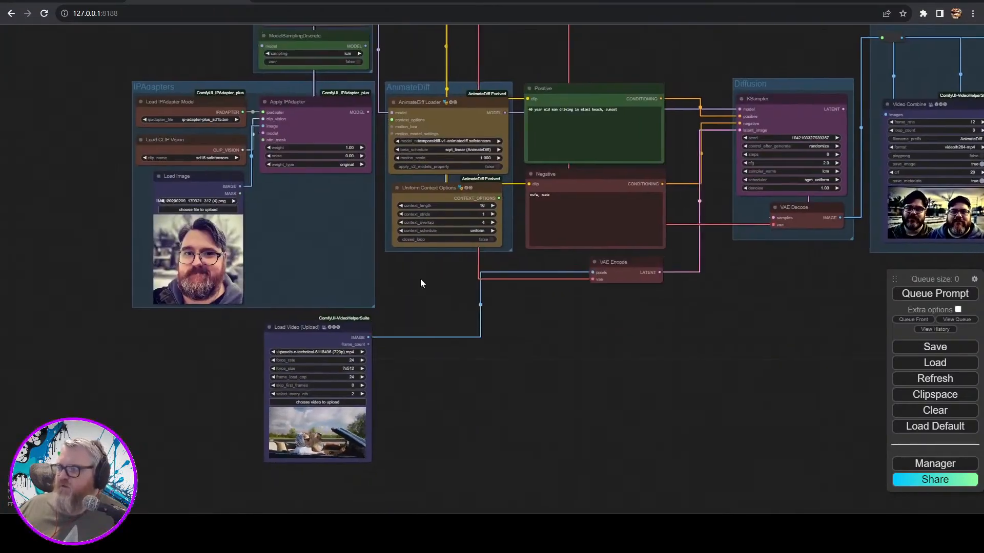
- Move the Diffusion group closer to the prompt nodes and bring the Output group up beside it
drag(420, 279, 353, 473)
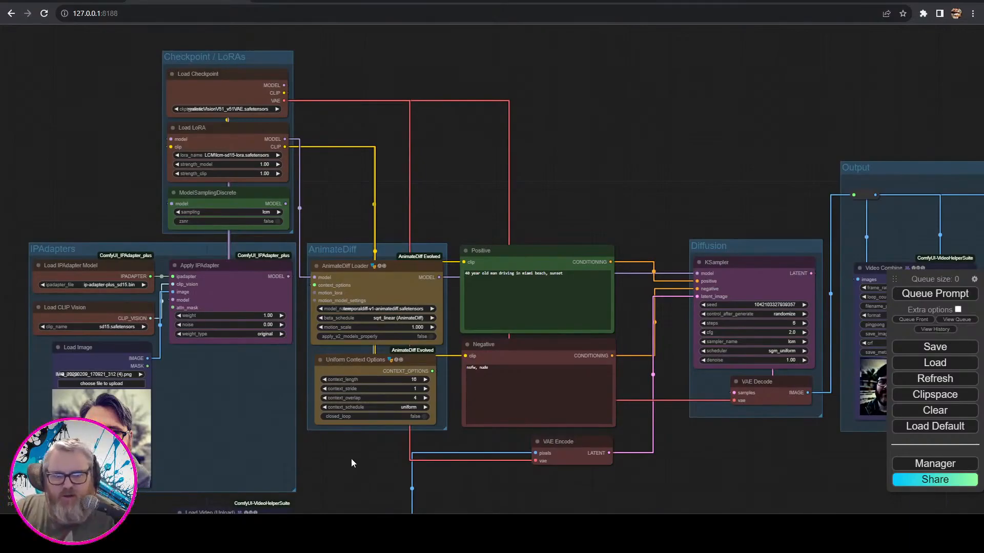
drag(351, 459, 45, 358)
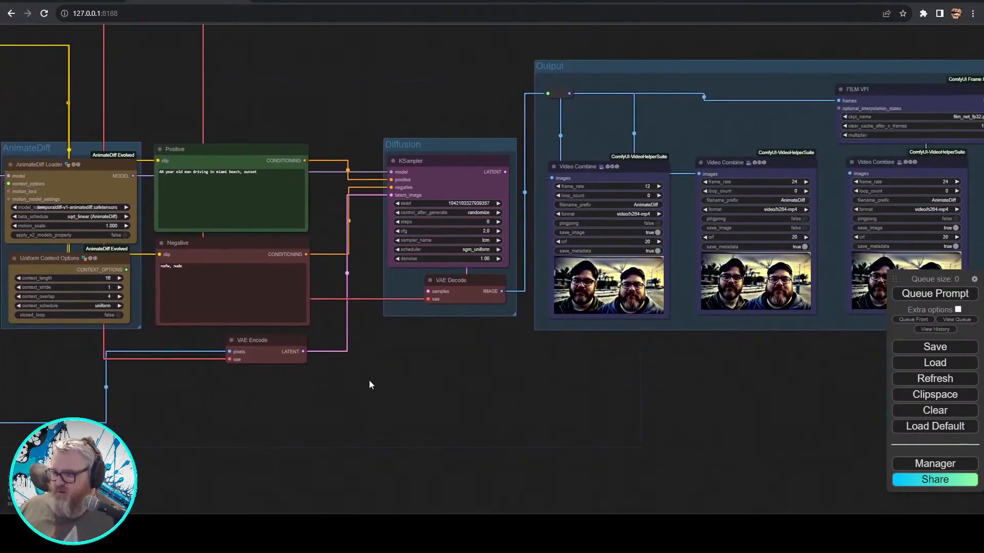
drag(446, 145, 397, 145)
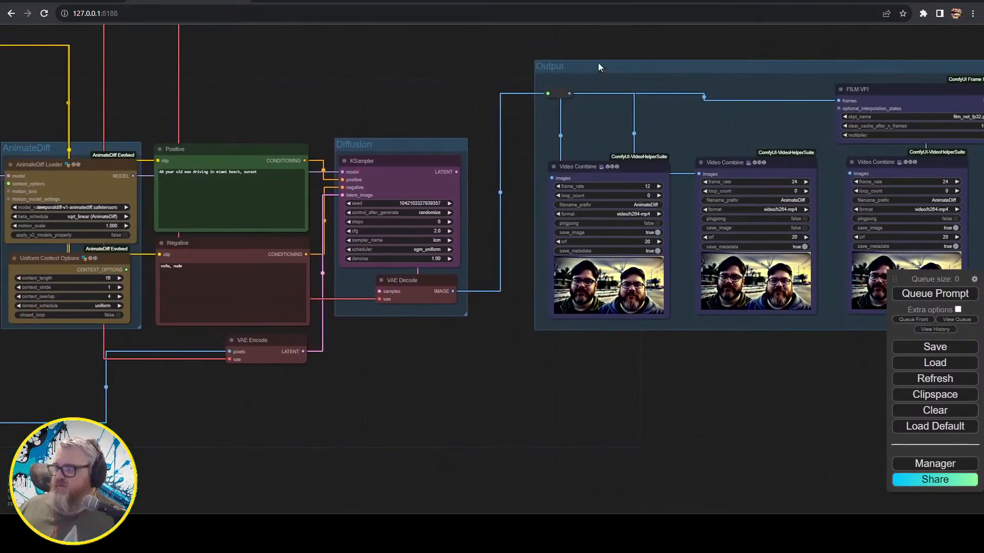
drag(598, 64, 543, 53)
drag(504, 380, 687, 400)
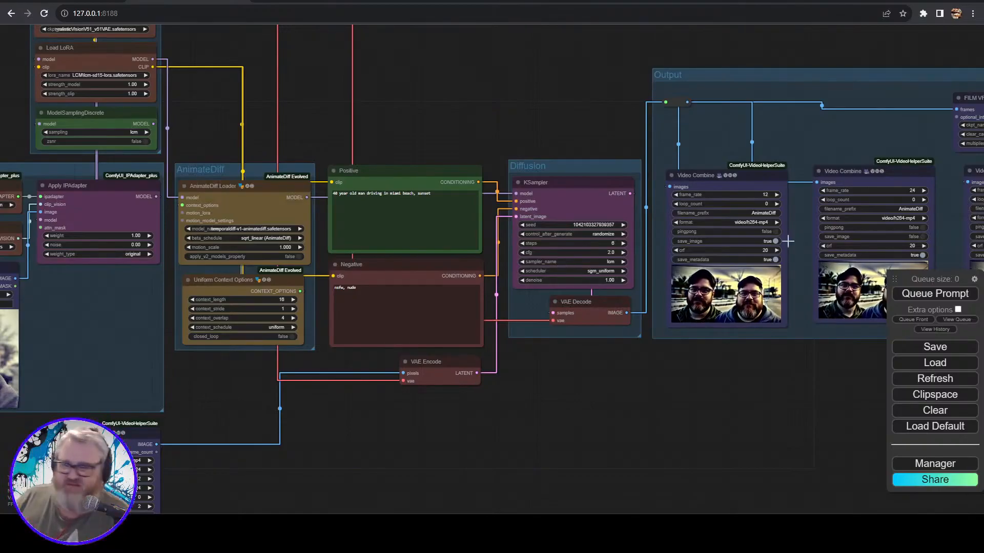
- Examine the generated video in the Output group's first Video Combine node up close
drag(435, 89, 424, 192)
scroll(423, 191, down, 2)
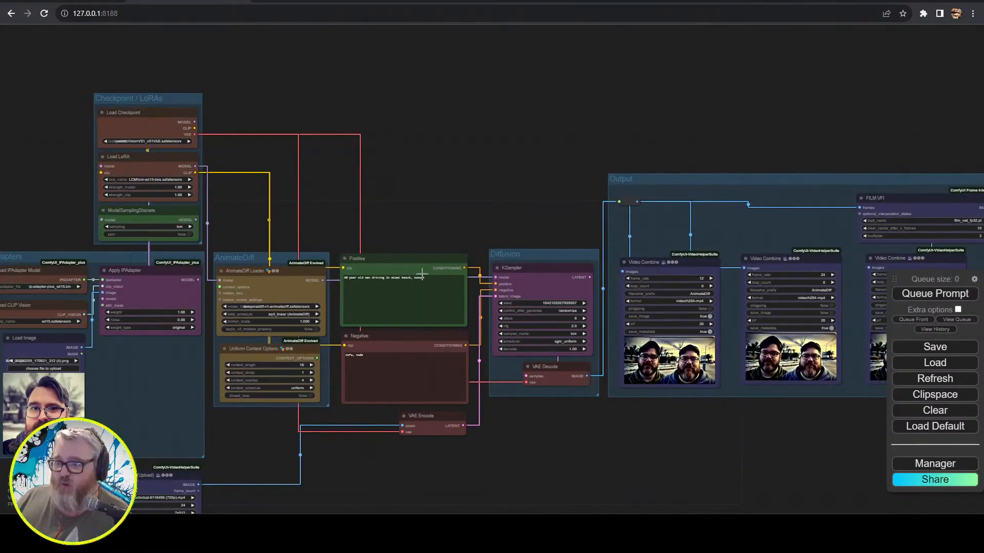
scroll(679, 381, up, 15)
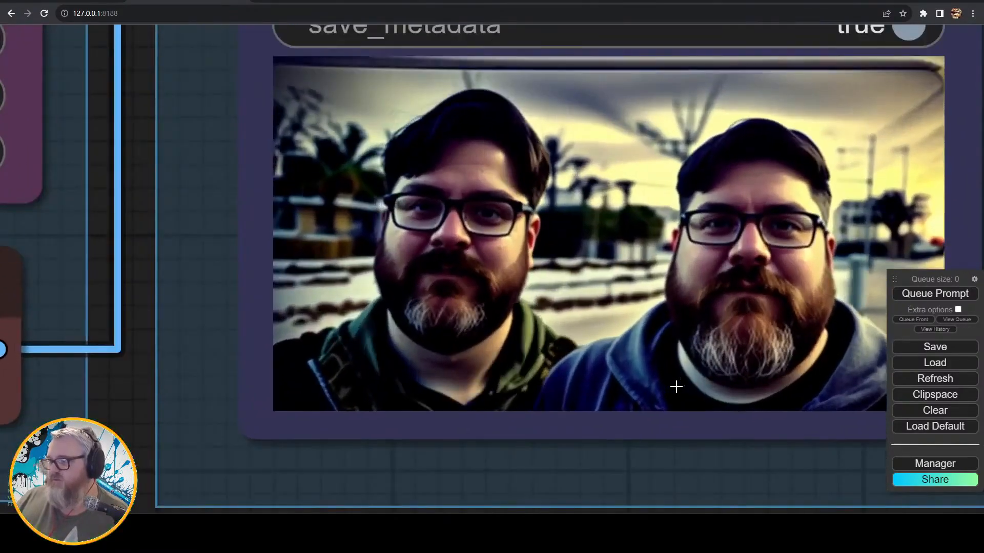
- Move the Load Video node to an open area below the IPAdapters group
scroll(676, 386, down, 20)
drag(459, 82, 568, 99)
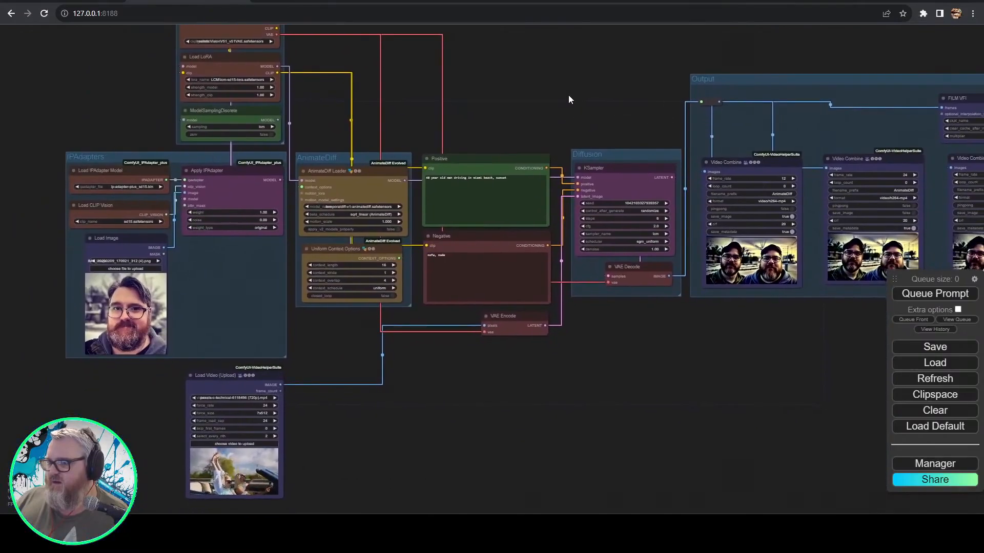
drag(241, 376, 367, 323)
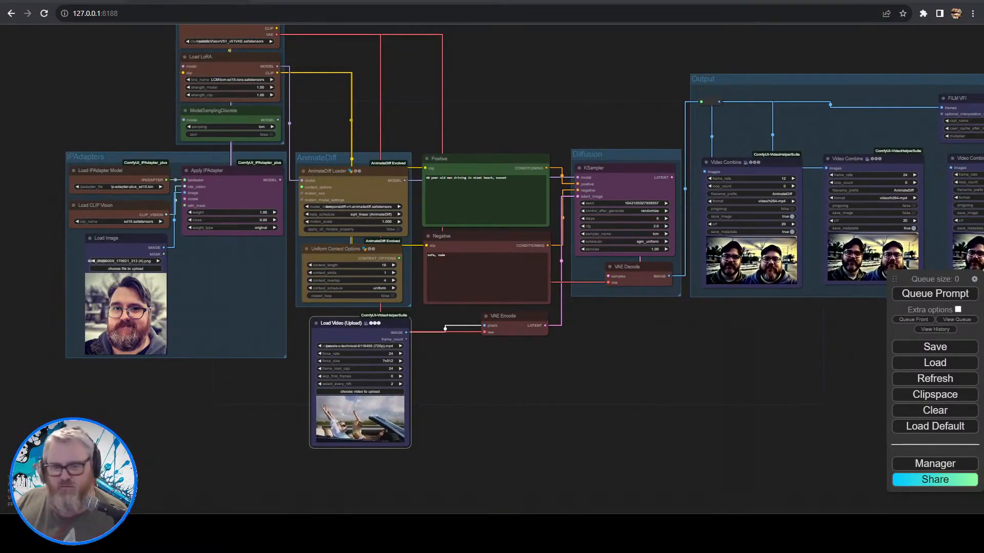
drag(359, 323, 167, 454)
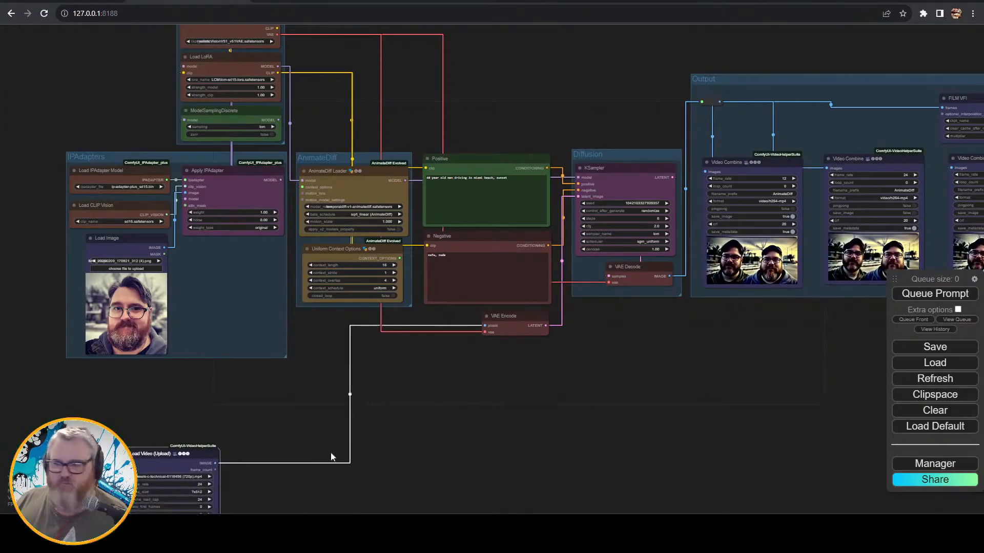
drag(299, 459, 297, 372)
double_click(369, 370)
text(upsca)
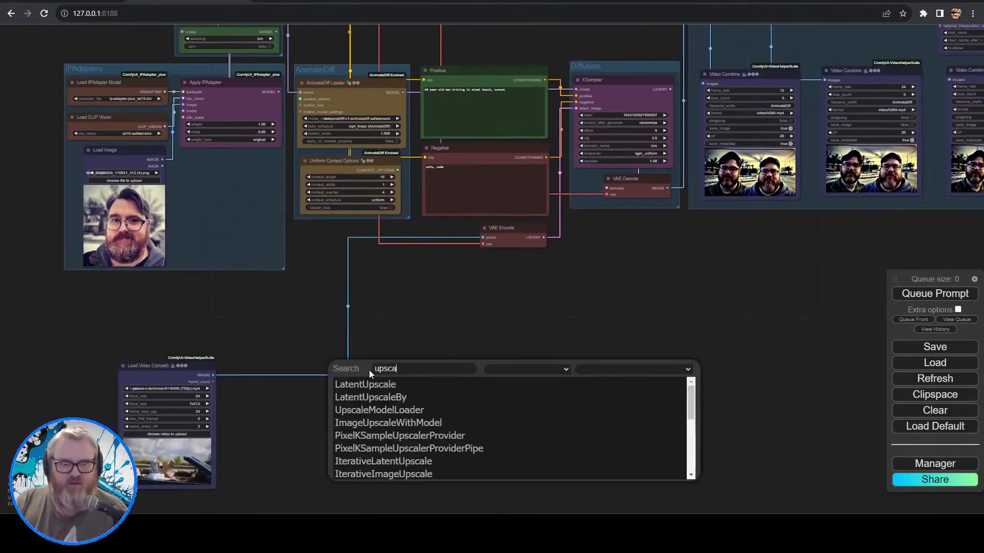
text(le im)
key(Return)
click(435, 370)
key(Delete)
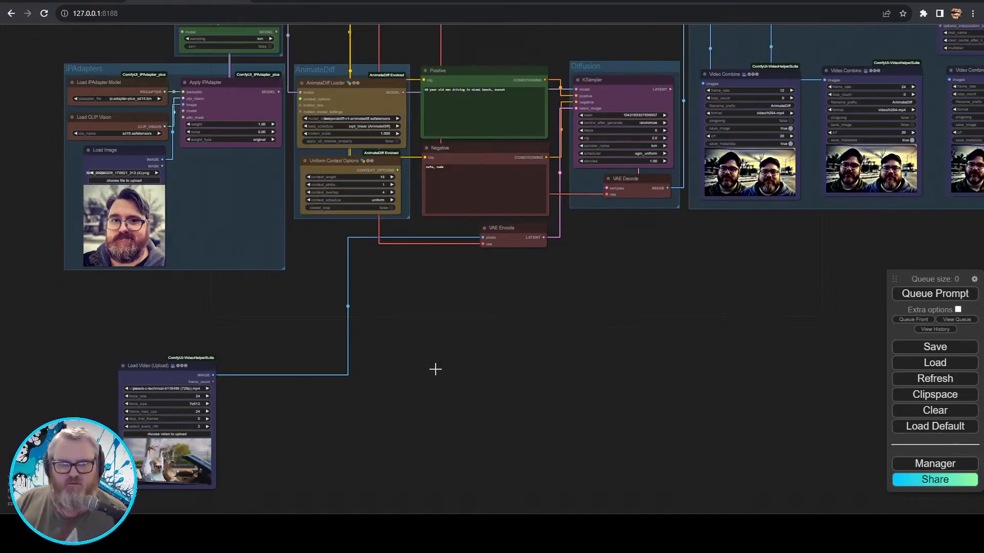
- Add an Upscale Image node beside the Load Video node, with its width and height converted to inputs
double_click(437, 370)
text(upsc)
key(BackSpace)
key(BackSpace)
key(BackSpace)
key(BackSpace)
text(imageup)
key(BackSpace)
key(BackSpace)
key(BackSpace)
key(BackSpace)
key(BackSpace)
key(BackSpace)
key(BackSpace)
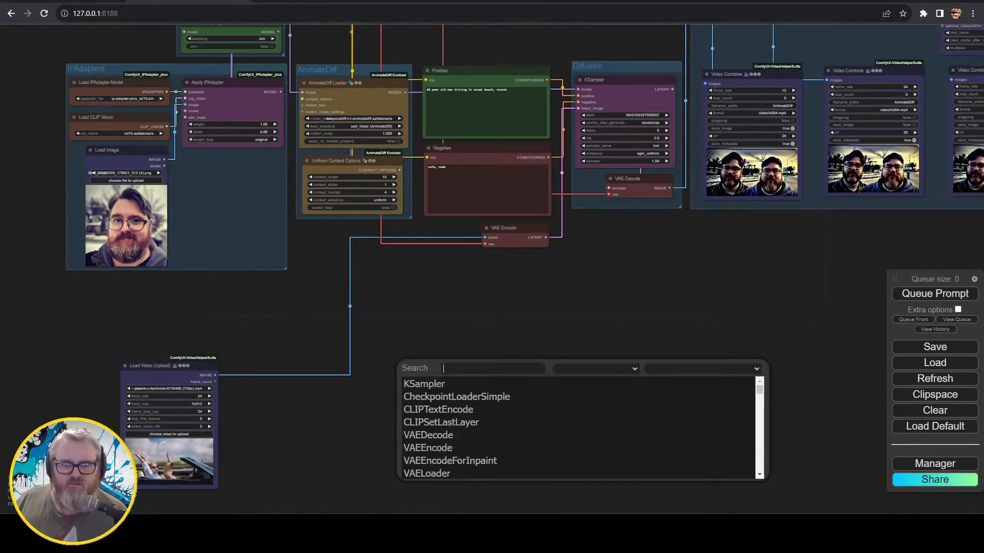
key(Escape)
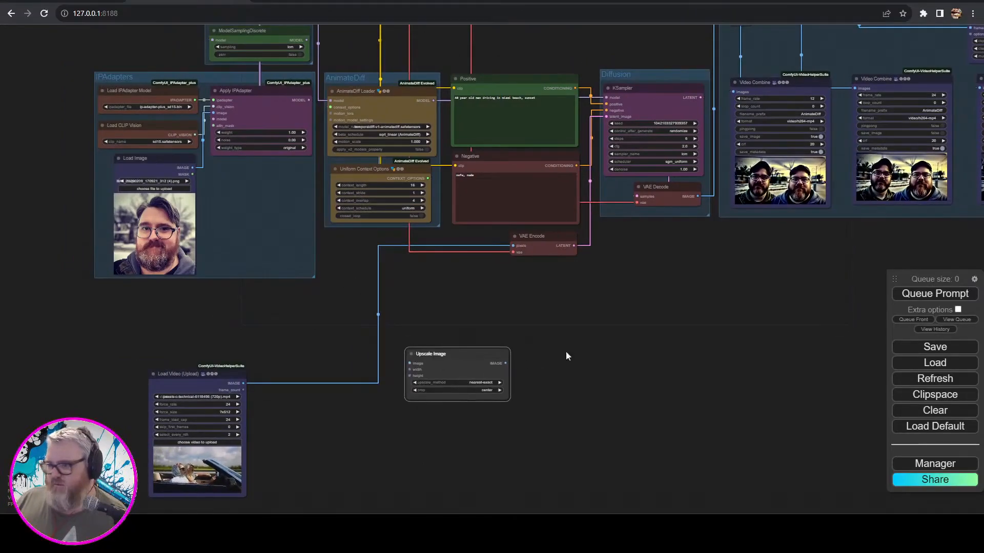
- Route the Load Video image output through Upscale Image into the VAE Encode pixels input, and shift both source nodes up
scroll(517, 387, up, 4)
scroll(517, 387, up, 7)
drag(517, 387, 587, 352)
drag(491, 161, 374, 242)
drag(307, 426, 375, 416)
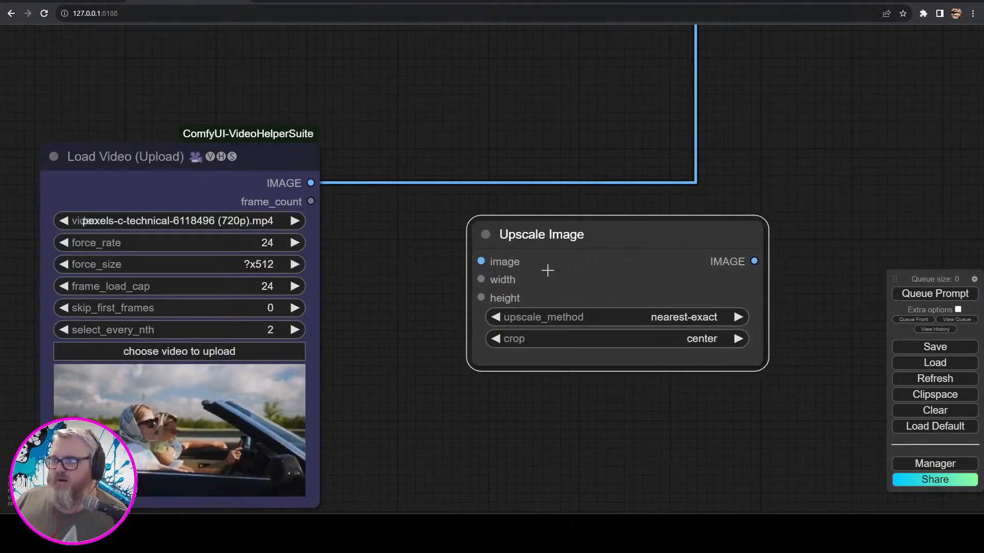
drag(547, 268, 558, 244)
drag(311, 183, 493, 239)
scroll(519, 351, down, 3)
drag(874, 188, 644, 116)
scroll(555, 315, down, 3)
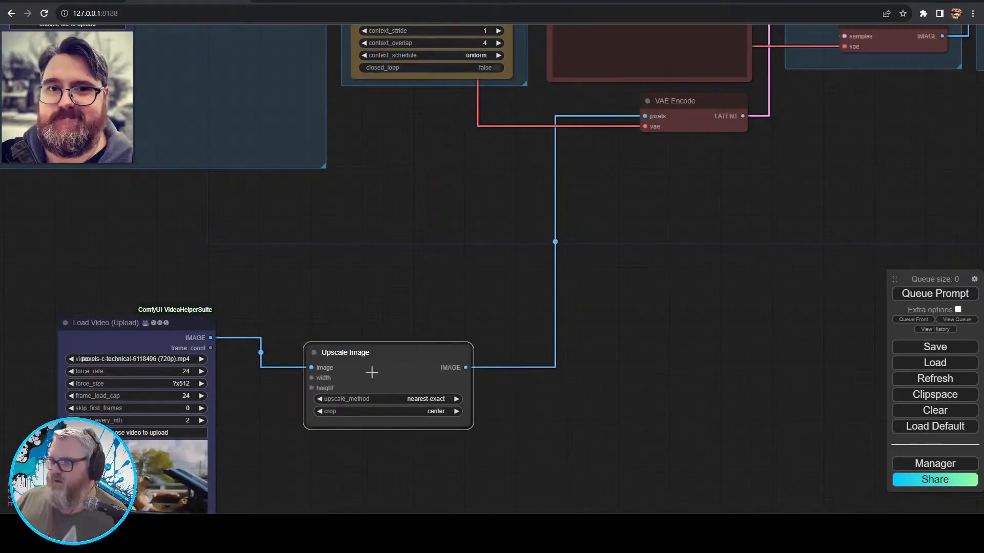
drag(372, 373, 374, 268)
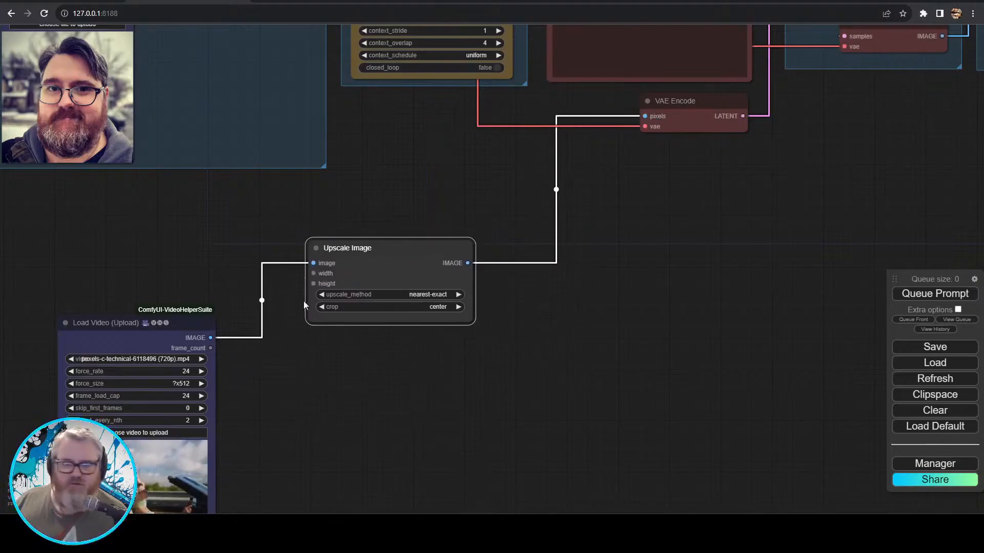
drag(159, 331, 151, 224)
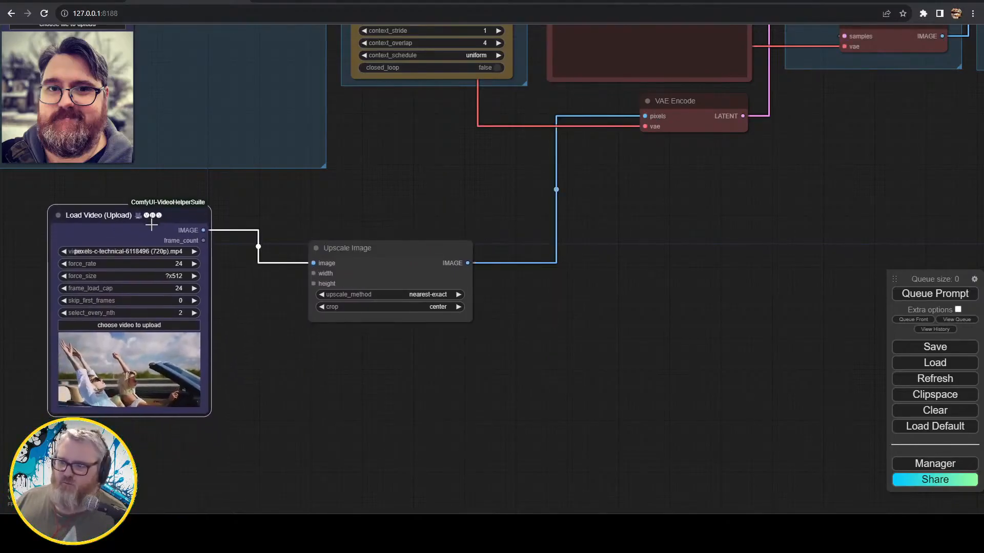
- Attach a new Primitive node to the Upscale Image width input and title it Width
drag(283, 396, 284, 393)
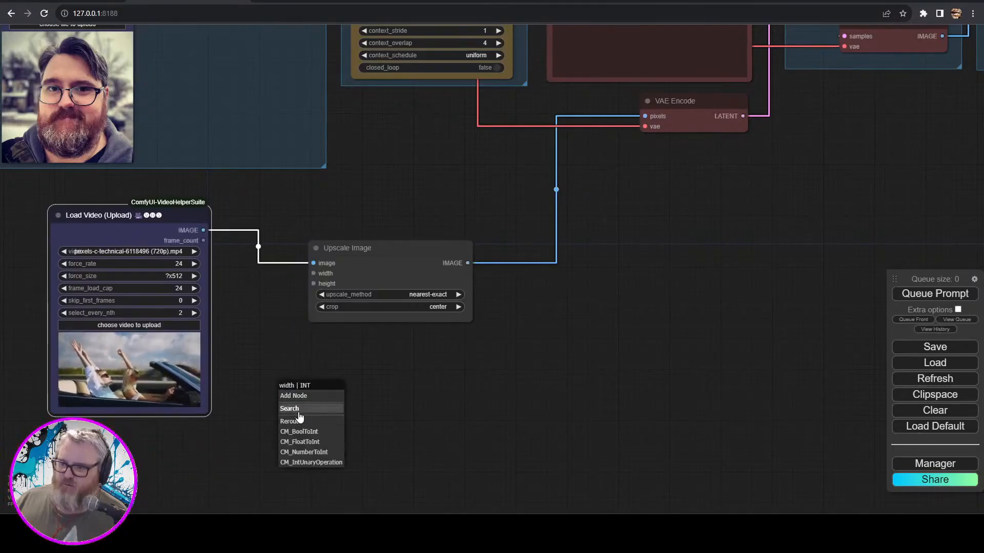
click(303, 411)
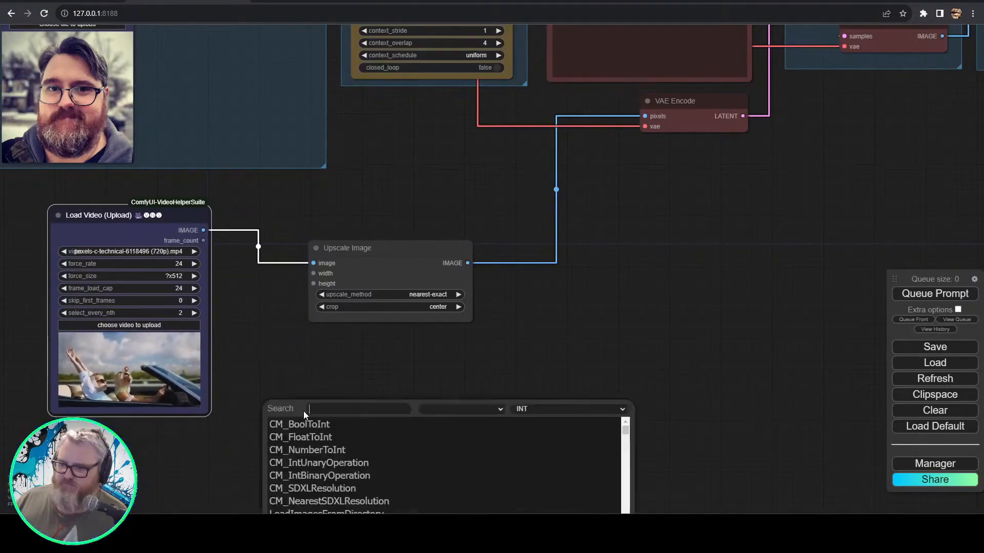
text(prim)
key(Return)
right_click(283, 355)
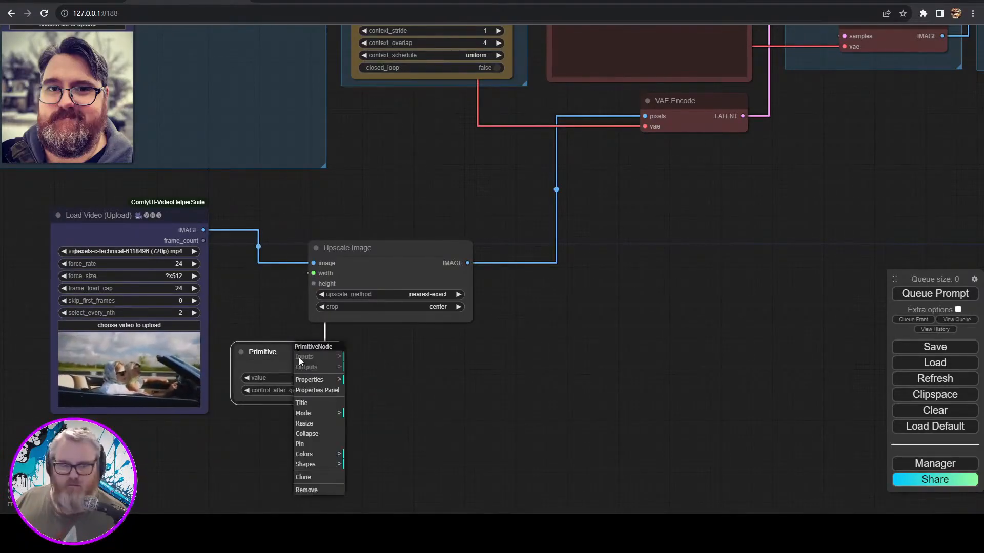
click(315, 401)
- Copy the Width node as a Height node for the height input, with width set to 768 and height to 512
text(He)
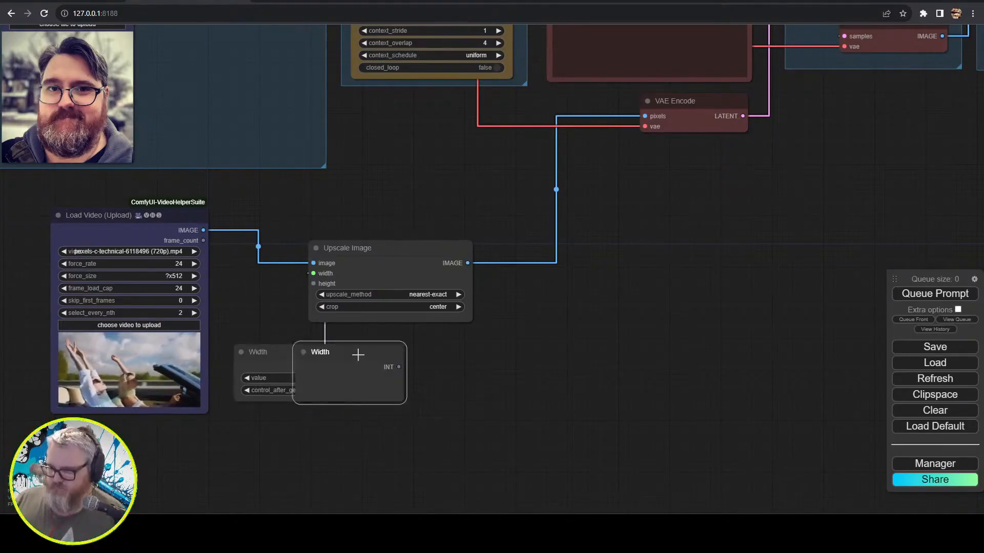
drag(339, 362, 320, 408)
scroll(320, 408, up, 2)
click(454, 425)
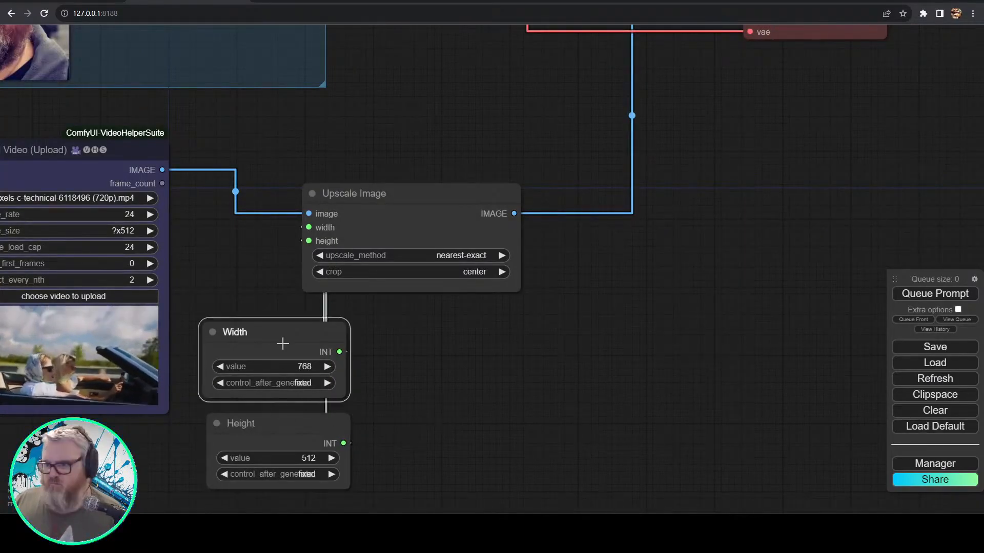
- Arrange the Width and Height nodes between Load Video and Upscale Image, lining up the latter two
drag(281, 345, 285, 348)
drag(410, 230, 507, 290)
drag(123, 154, 144, 230)
scroll(350, 312, down, 2)
drag(350, 312, 451, 252)
drag(579, 219, 571, 198)
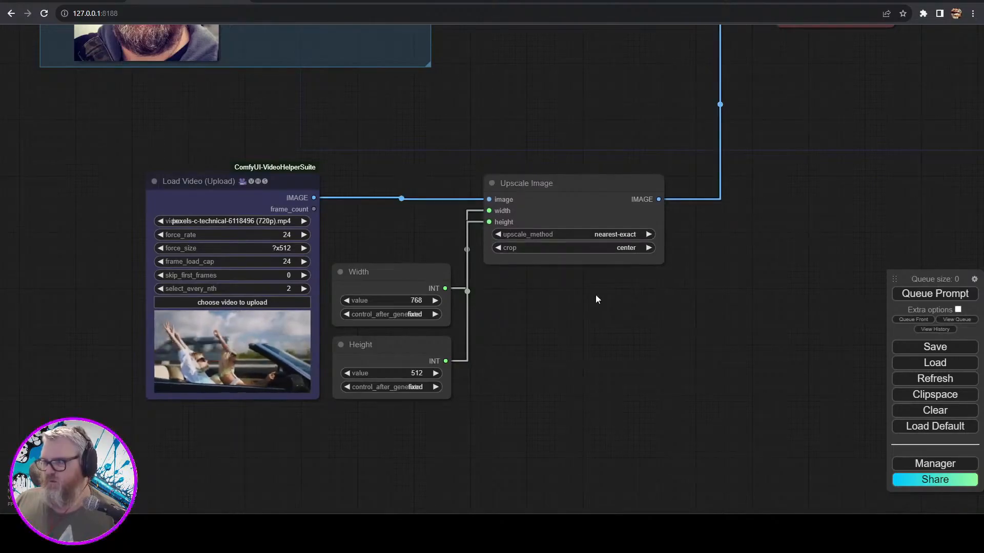
drag(591, 314, 334, 306)
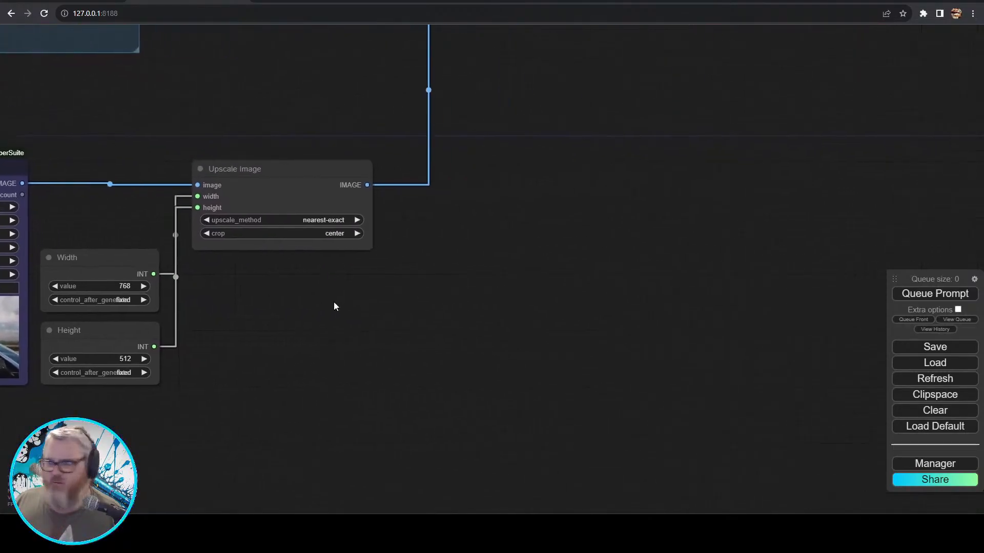
scroll(500, 317, down, 5)
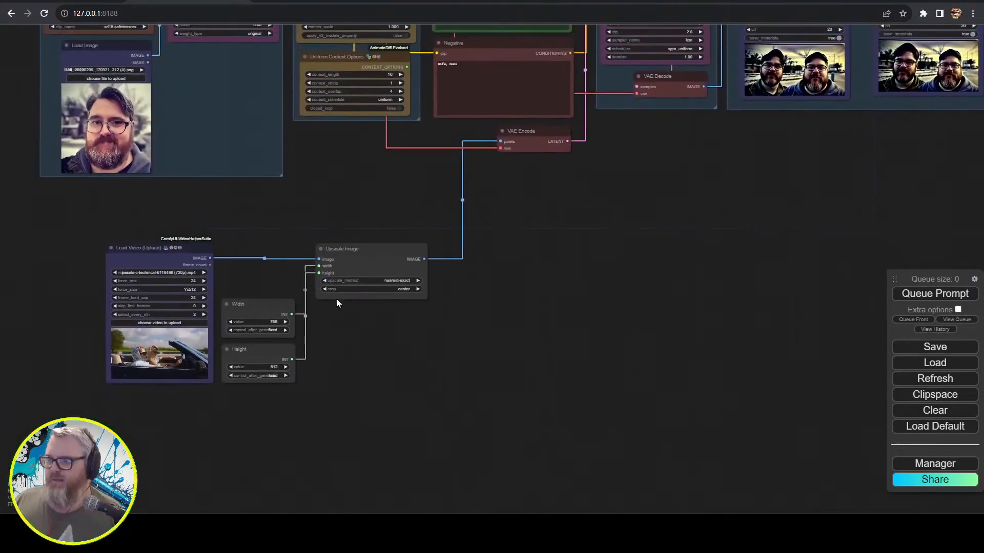
scroll(266, 338, up, 4)
scroll(277, 343, down, 4)
scroll(259, 353, up, 2)
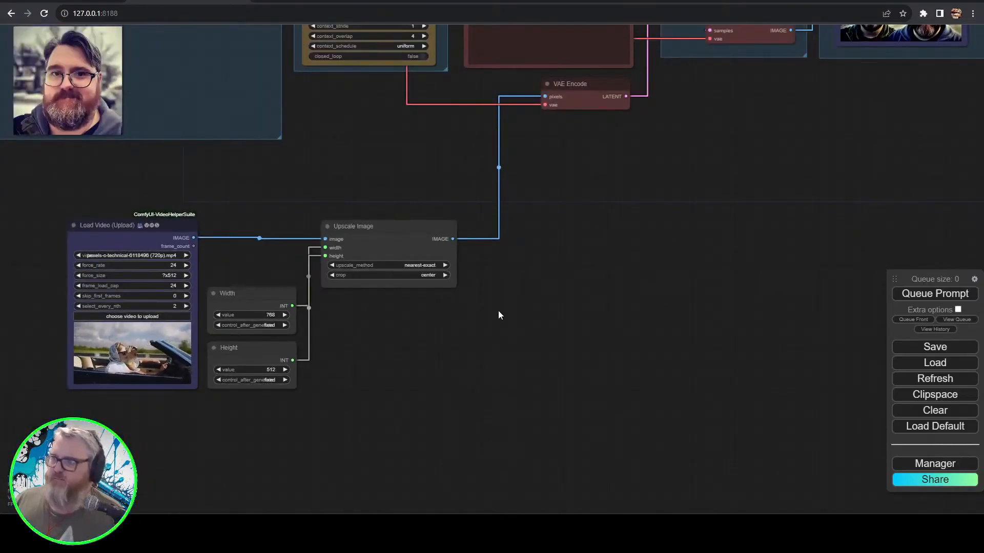
- Add a Load ControlNet Model (Advanced) node above the Positive prompt and choose control_v11p_sd15_lineart.pth as its model
drag(704, 165, 468, 313)
drag(483, 266, 493, 484)
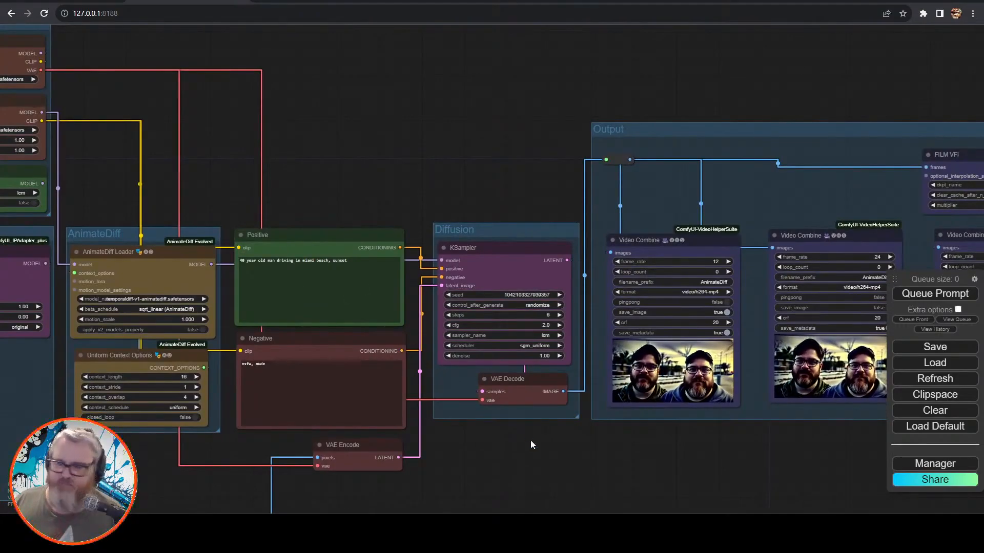
drag(345, 136, 428, 180)
double_click(419, 160)
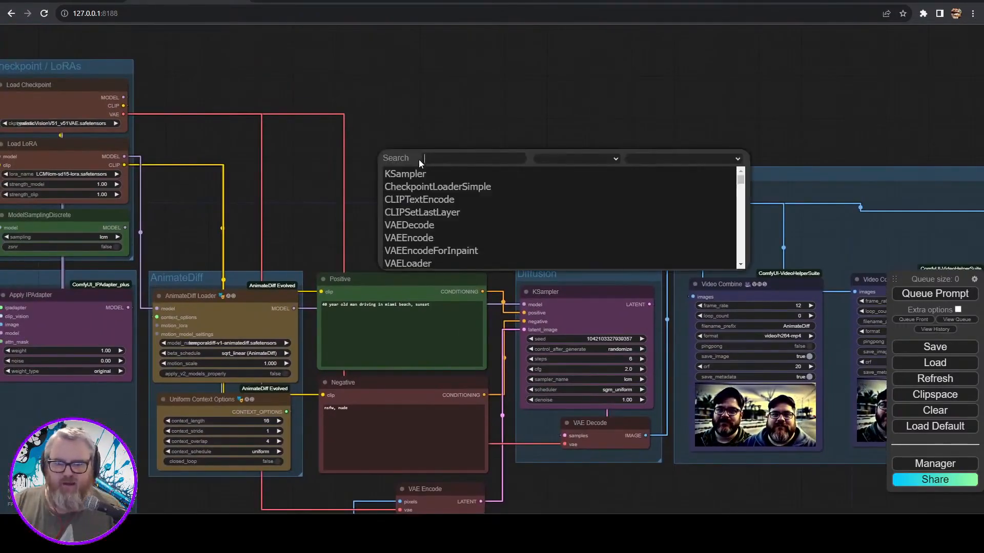
text(load co)
key(ctrl+a)
text(control)
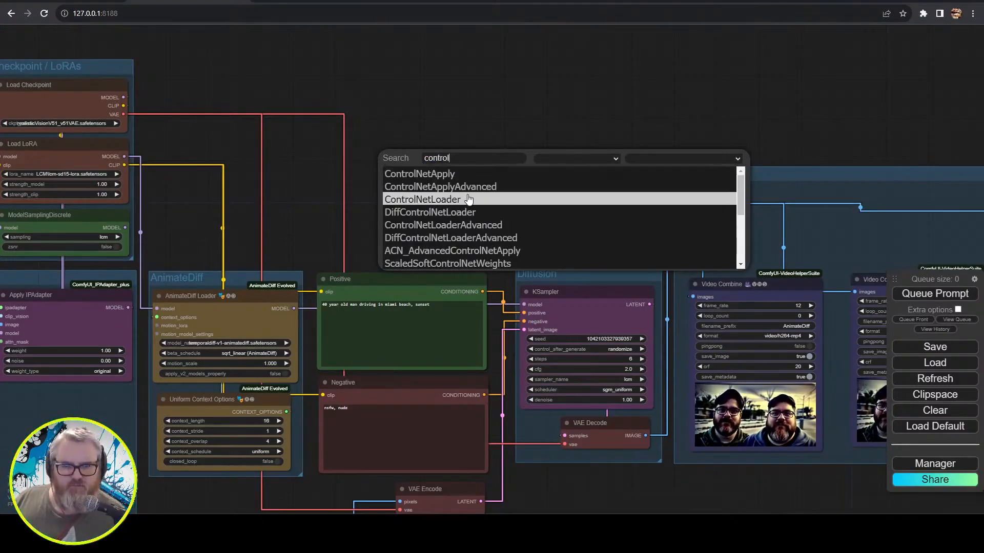
click(477, 225)
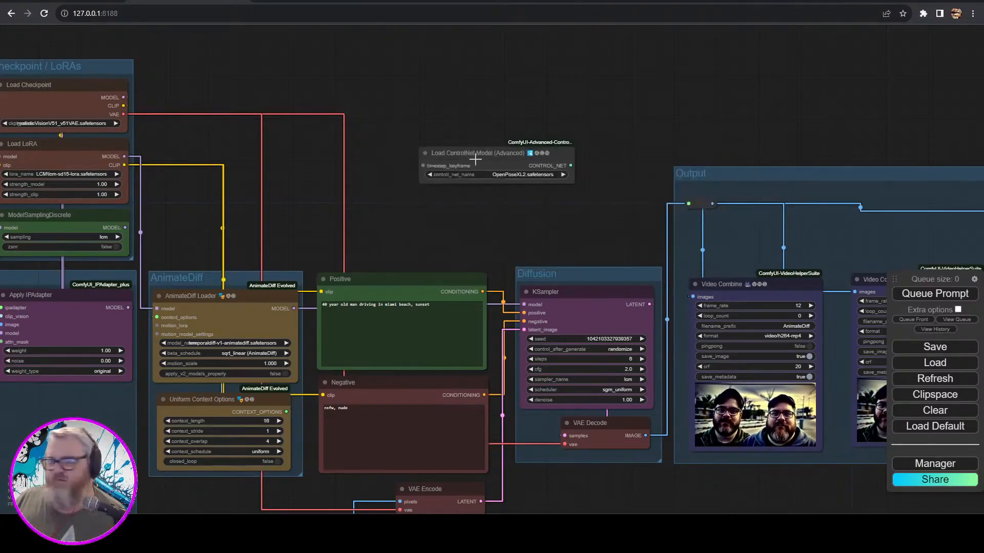
drag(475, 162, 393, 209)
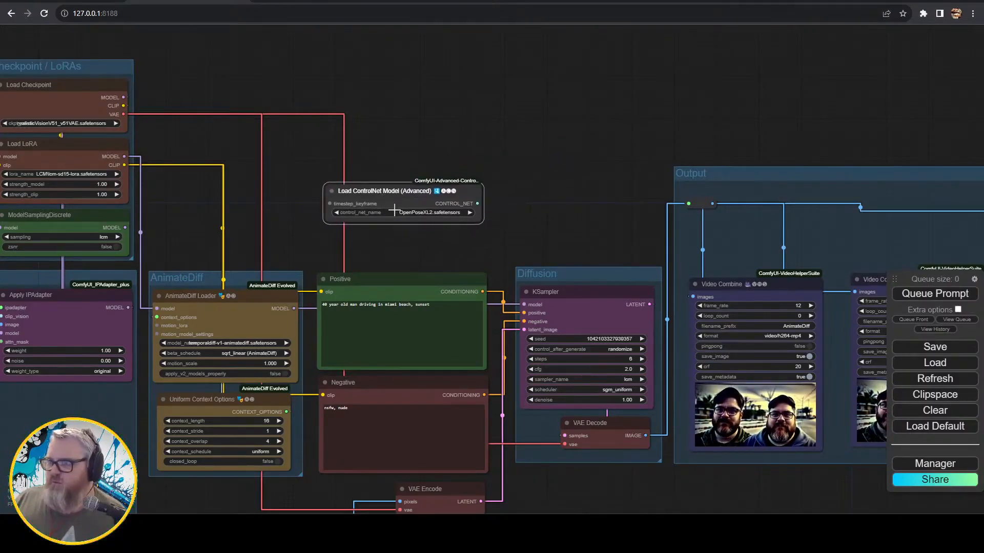
click(394, 215)
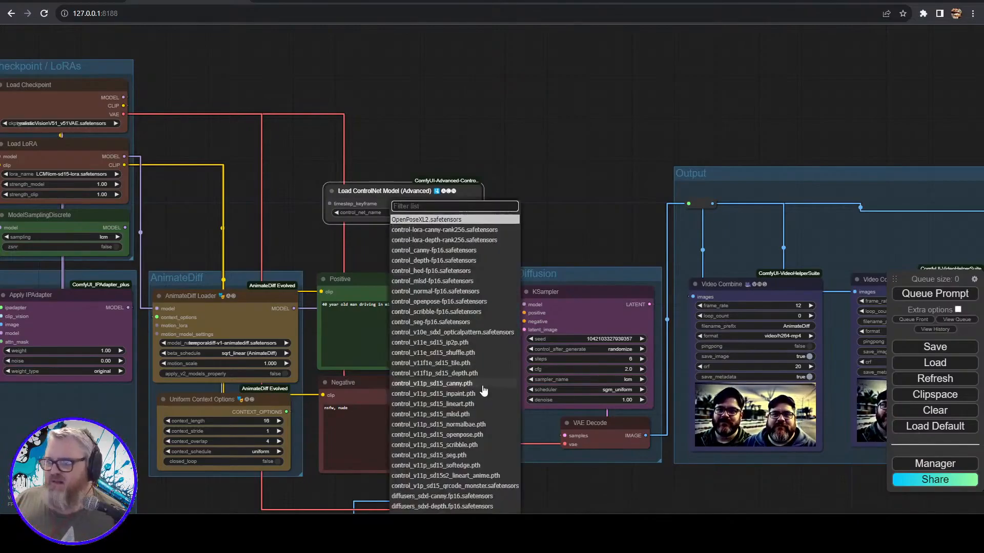
click(433, 404)
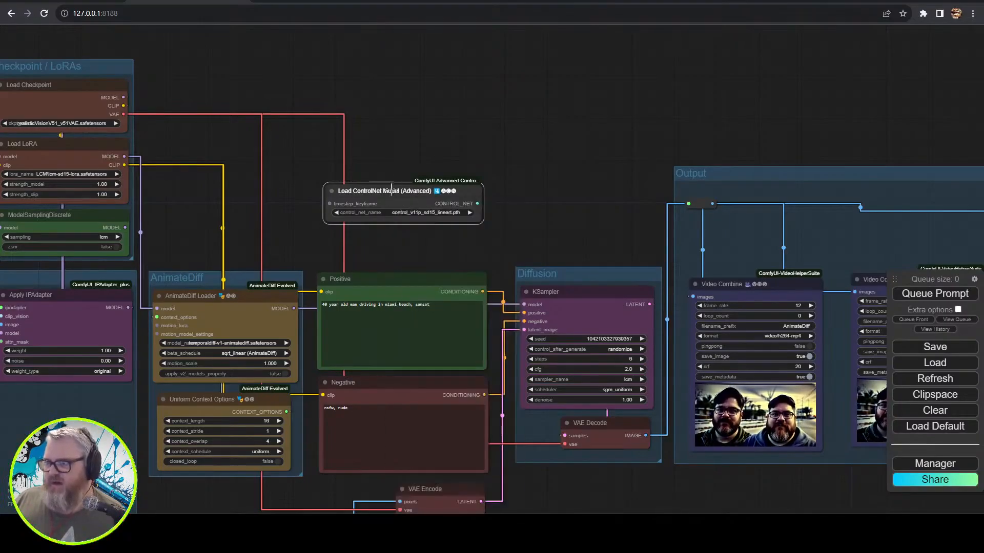
- Add a Realistic Lineart preprocessor node above the Load ControlNet Model node
double_click(392, 130)
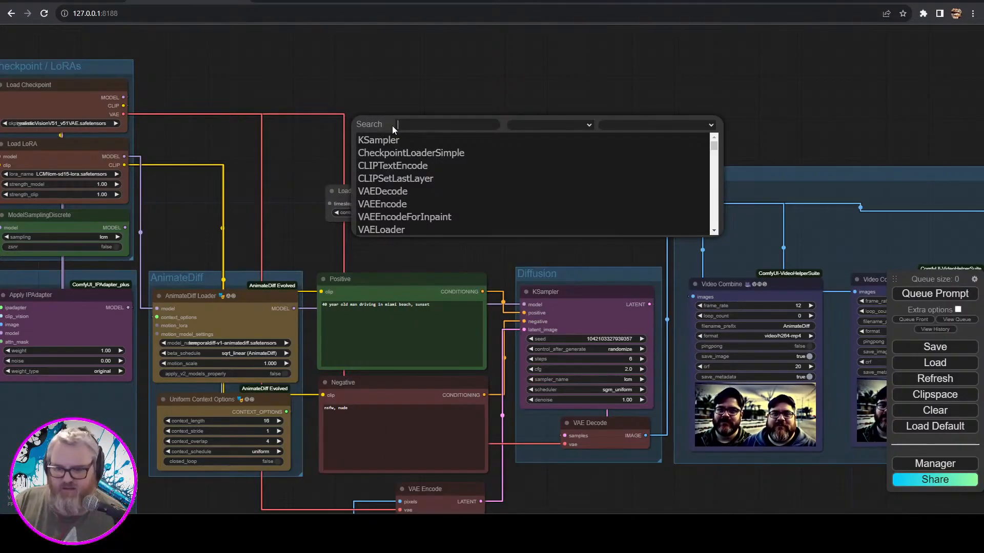
text(re)
key(BackSpace)
key(BackSpace)
text(line)
click(400, 152)
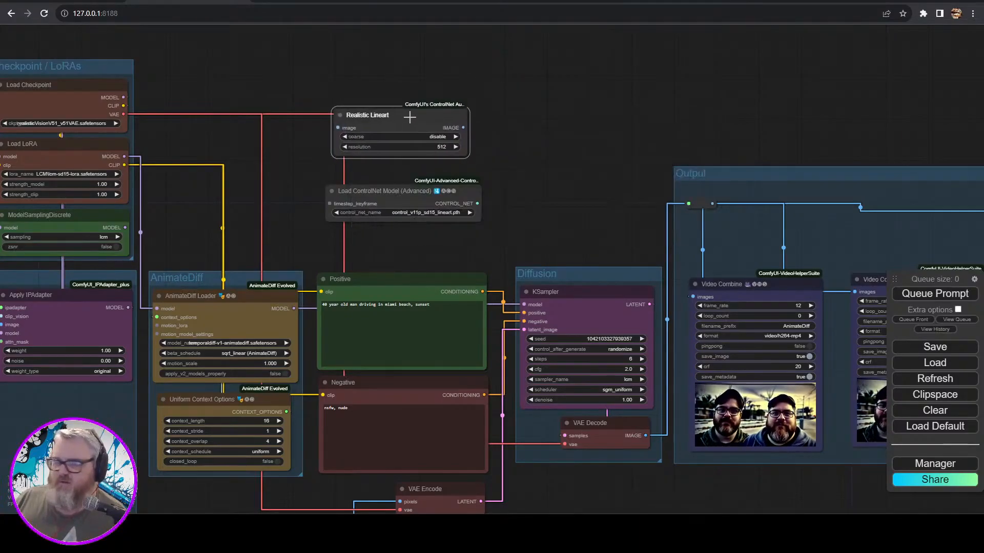
- Add an Apply Advanced ControlNet node above the Realistic Lineart node
drag(395, 21, 412, 206)
double_click(412, 207)
text(app)
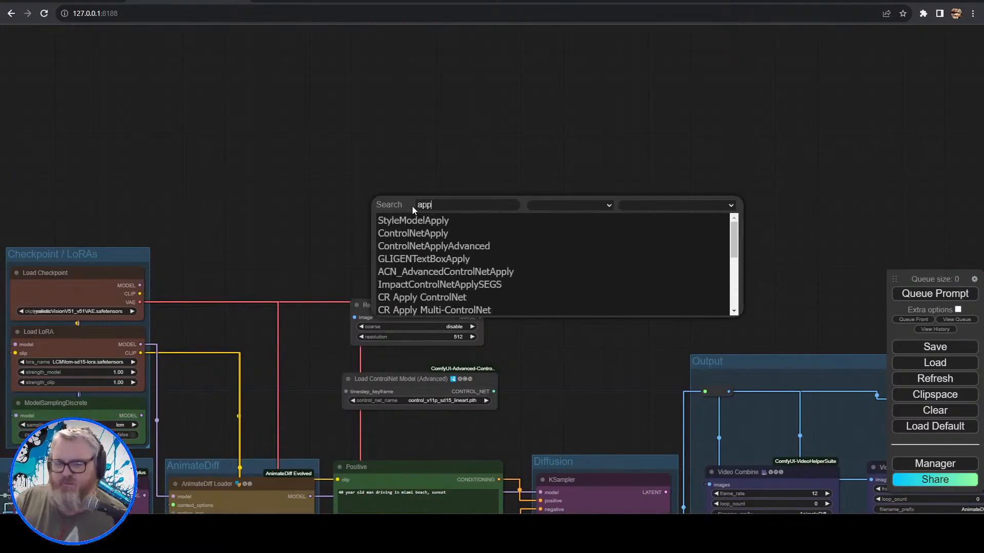
key(Down)
key(Down)
key(Down)
key(Down)
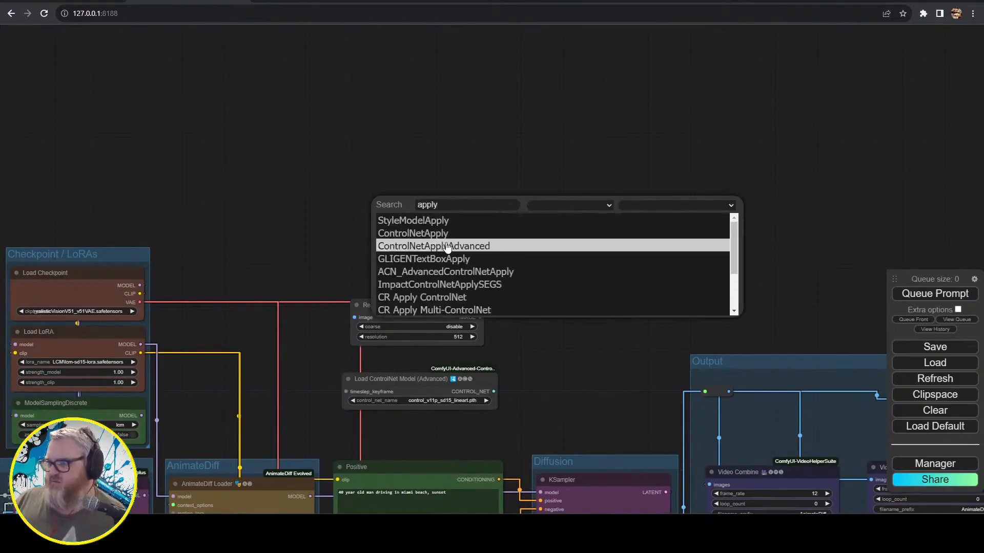
key(Return)
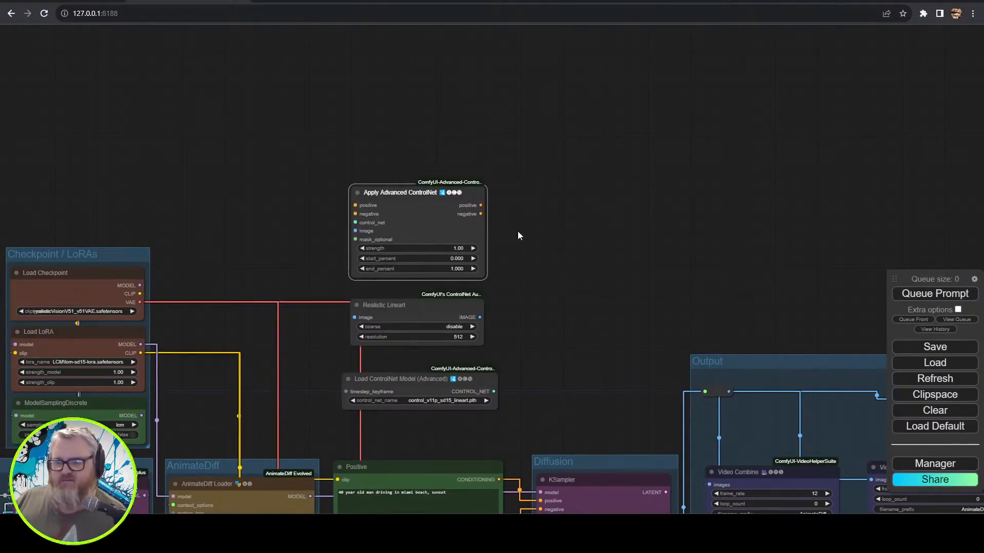
- Connect the ControlNet loader to Apply Advanced ControlNet's control_net input, and the Upscale Image output to Realistic Lineart's image input
drag(494, 391, 355, 223)
drag(586, 375, 616, 141)
scroll(589, 254, down, 3)
drag(430, 485, 481, 97)
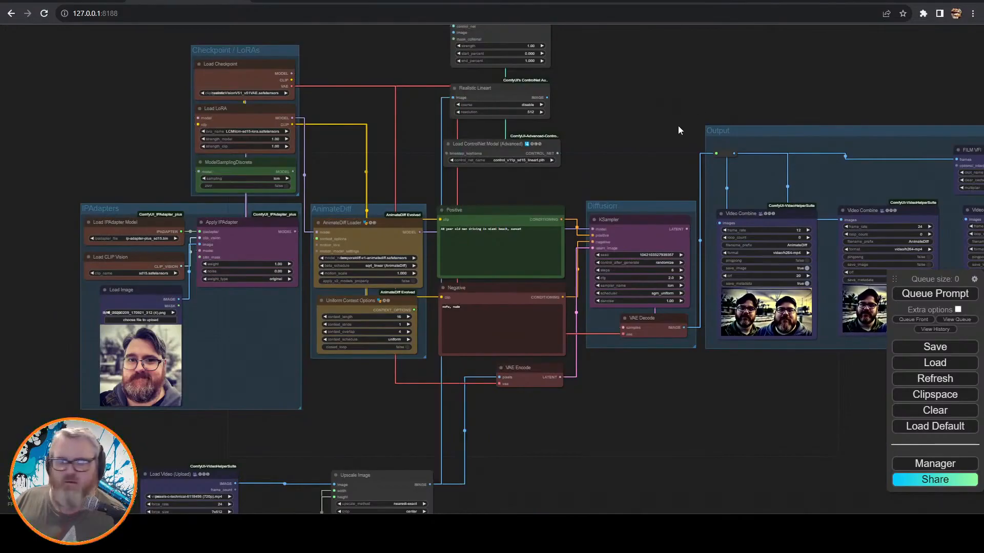
- Set the Apply Advanced ControlNet node's strength to 0.50
scroll(516, 170, up, 6)
drag(516, 169, 498, 391)
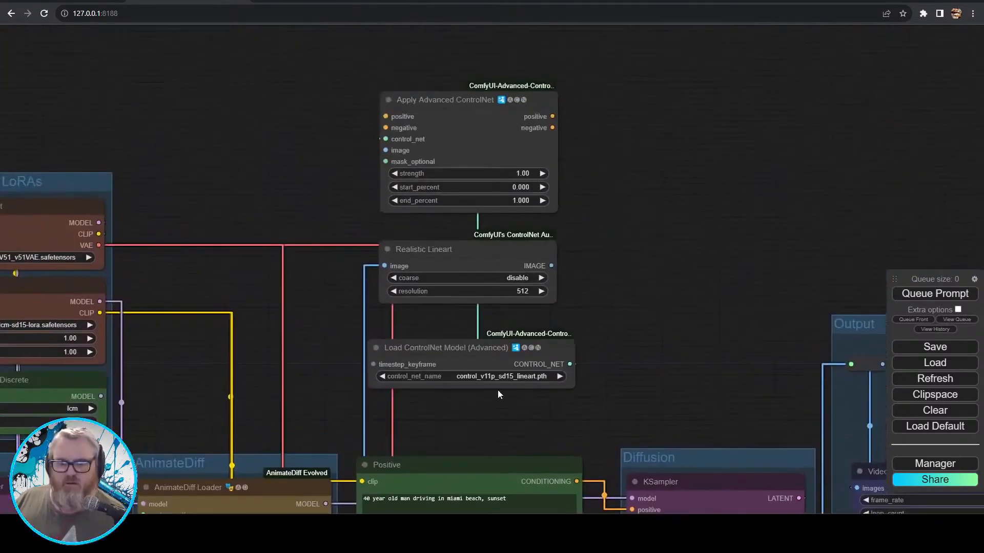
drag(519, 175, 523, 172)
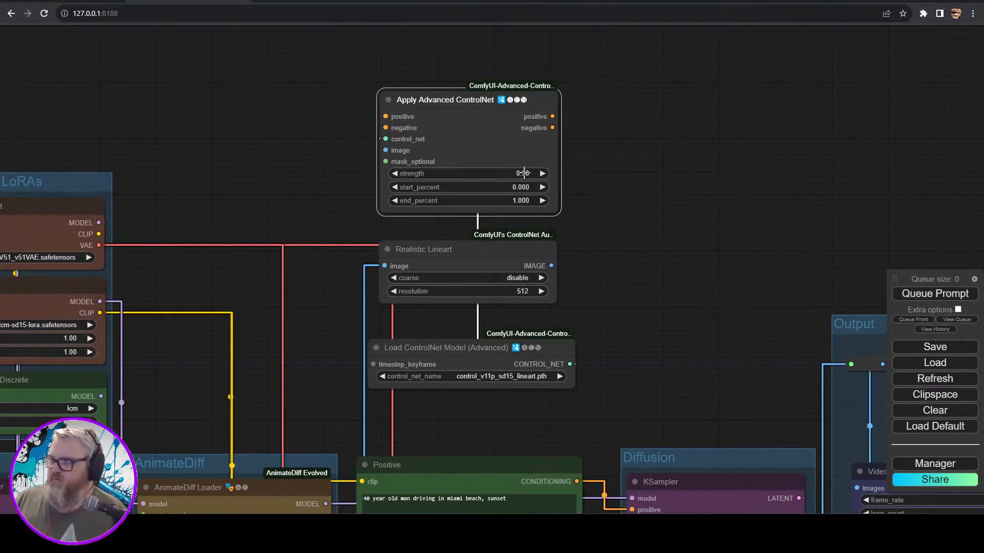
- Add a Video Combine node above Apply Advanced ControlNet, fed by the Realistic Lineart node's IMAGE output
drag(622, 136, 508, 302)
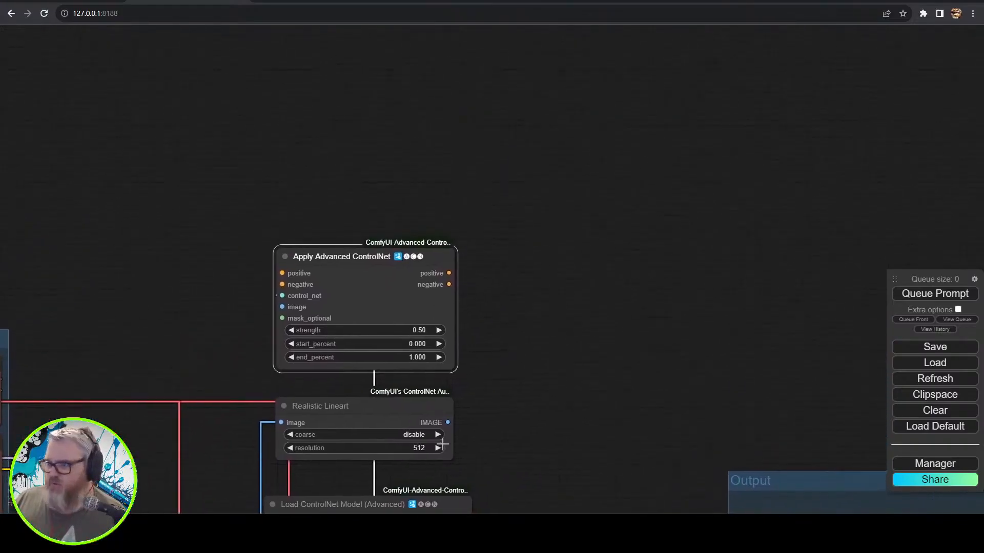
drag(448, 423, 328, 73)
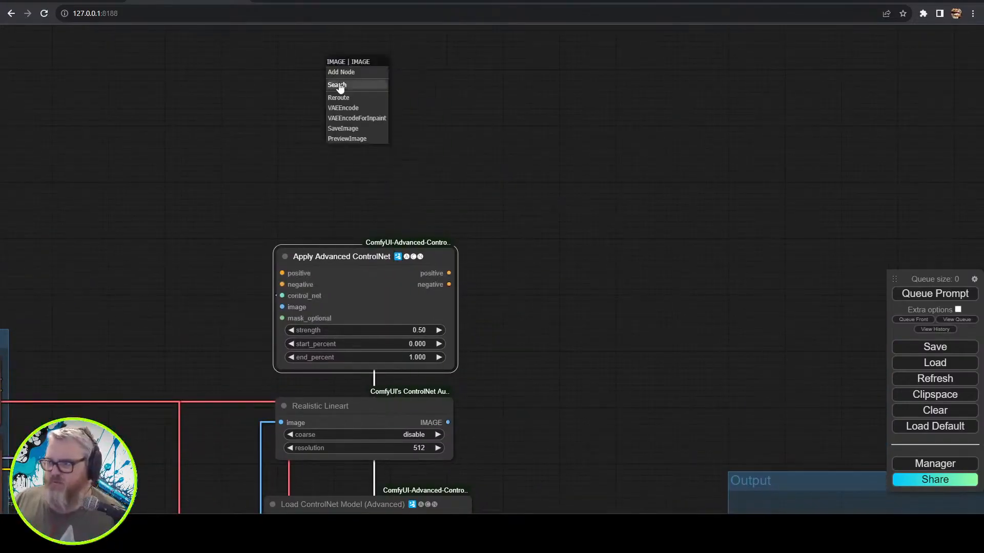
click(338, 83)
text(vide)
click(333, 97)
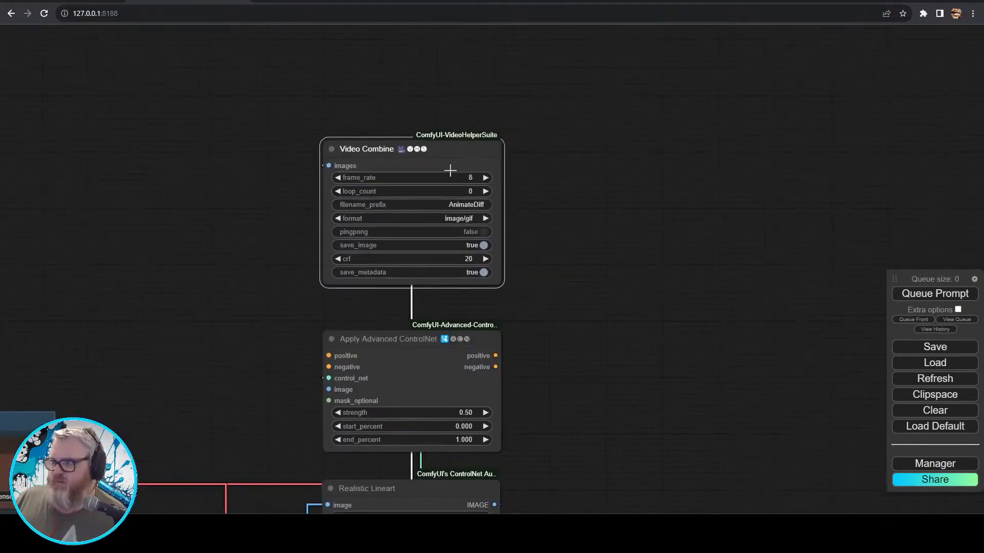
- Configure the new Video Combine node with frame rate 12, filename prefix LineArt-AnimateDiff and format video/h264-mp4
click(459, 178)
text(12)
key(Return)
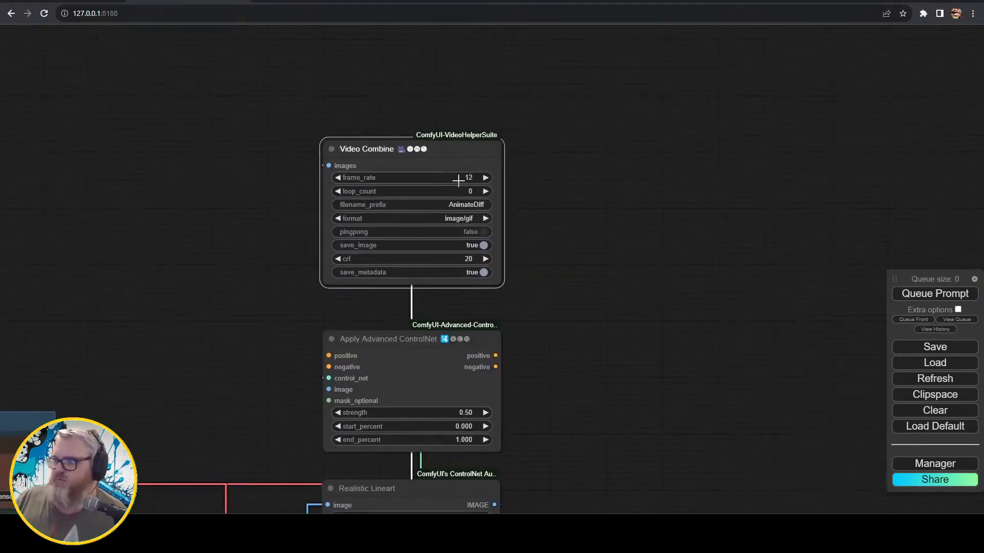
click(470, 205)
text(LineArt-)
key(Return)
click(465, 220)
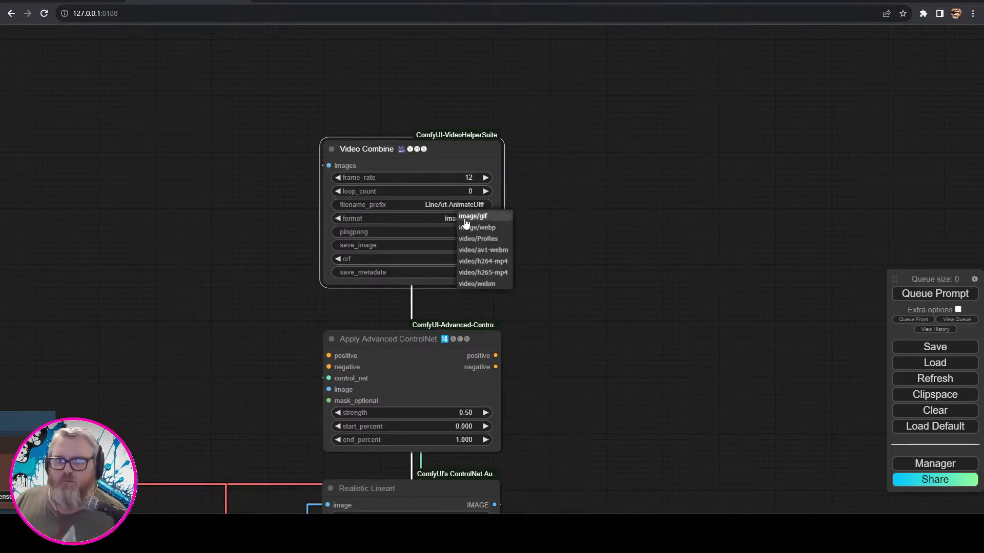
click(491, 262)
- Color the LineArt Video Combine node blue
scroll(426, 226, down, 5)
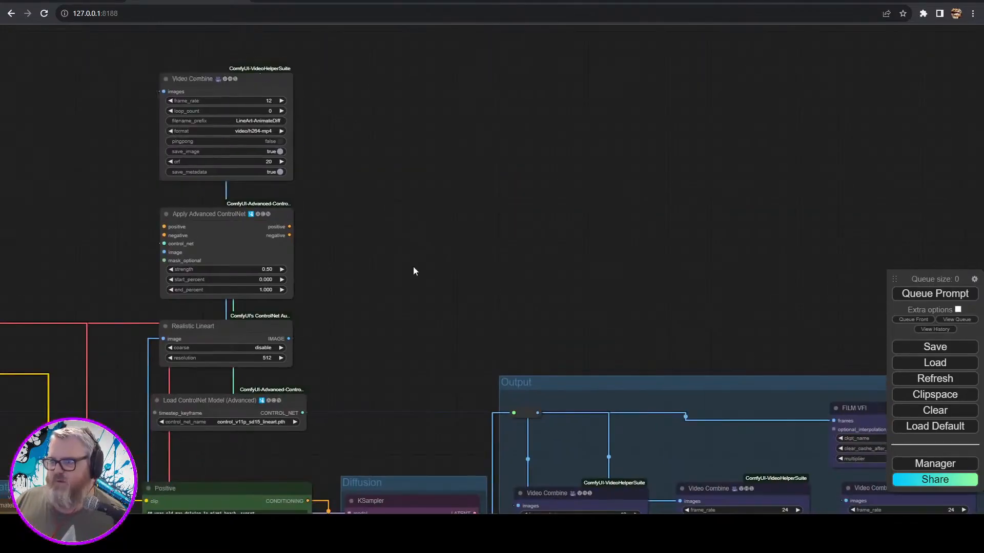
scroll(398, 208, up, 4)
drag(446, 162, 482, 244)
click(348, 46)
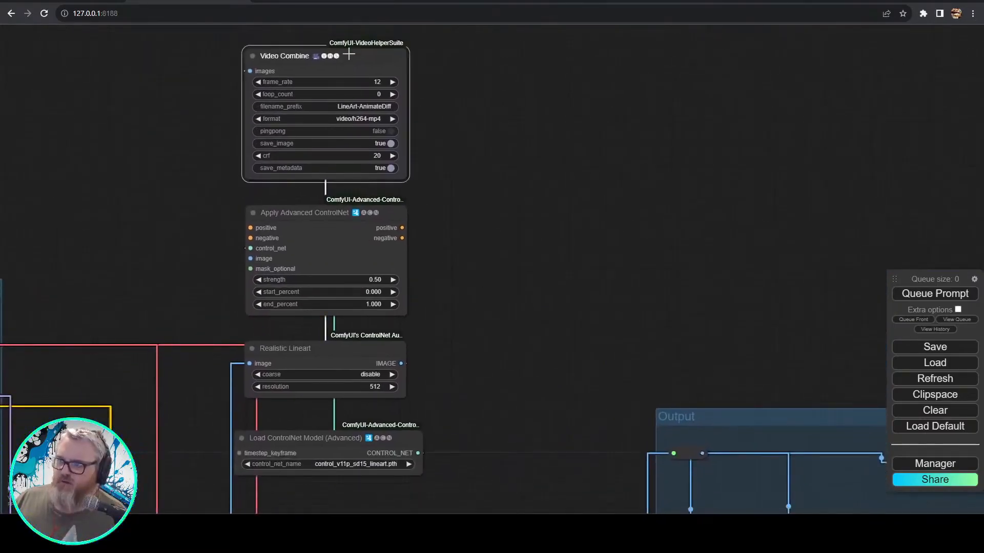
right_click(351, 44)
click(390, 202)
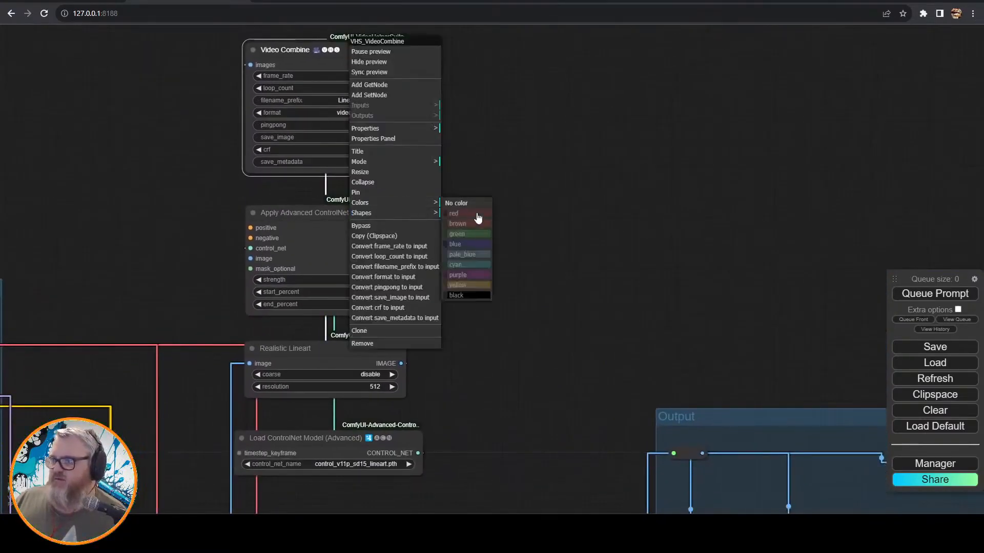
click(472, 245)
- Color the Apply Advanced ControlNet, Realistic Lineart and Load ControlNet Model nodes yellow
right_click(321, 215)
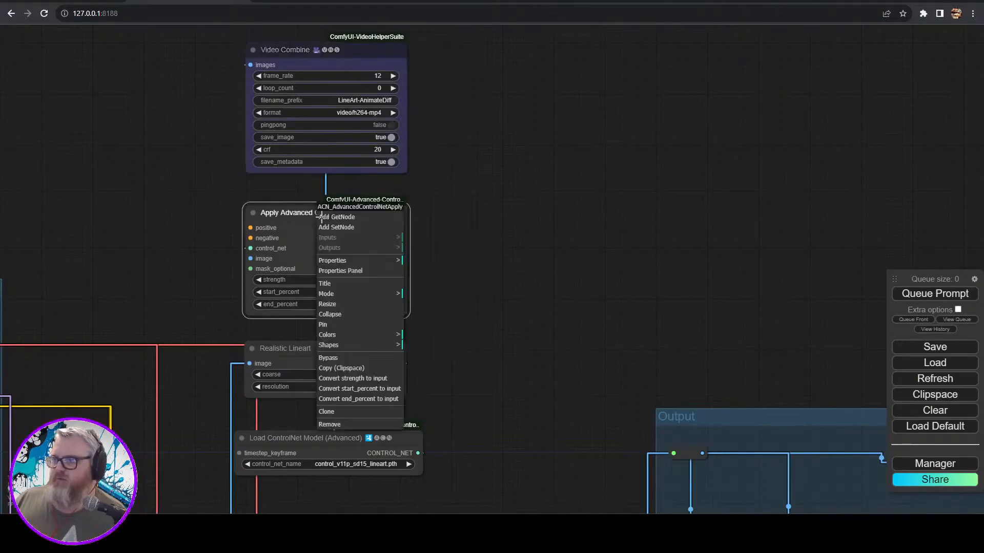
click(367, 336)
click(436, 417)
right_click(308, 348)
click(359, 417)
click(410, 492)
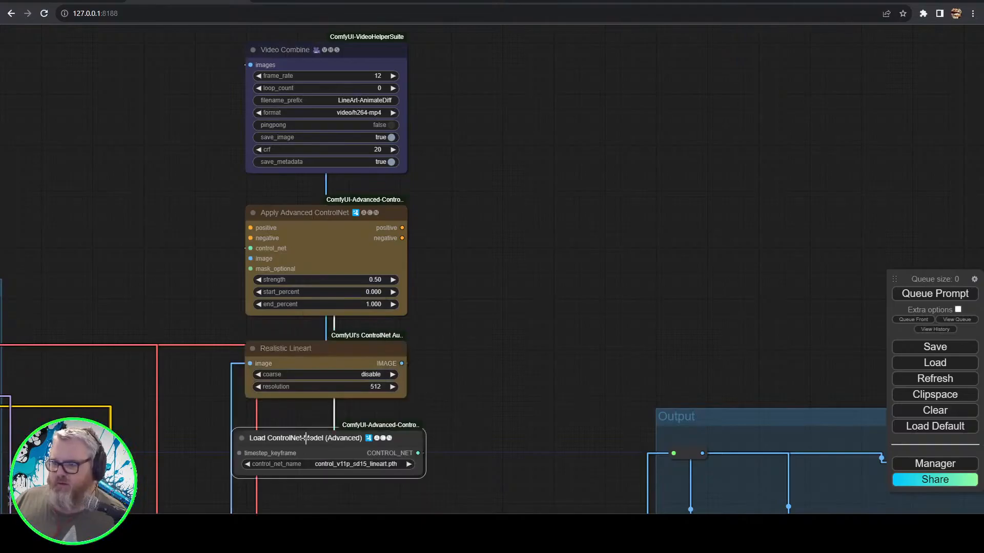
right_click(322, 438)
click(352, 436)
click(425, 443)
- Line up the loader, Realistic Lineart, Apply Advanced ControlNet and Video Combine nodes in one tight column
scroll(456, 345, down, 3)
scroll(456, 345, down, 1)
drag(456, 345, 456, 216)
drag(358, 217, 367, 226)
drag(384, 124, 392, 135)
drag(456, 102, 463, 230)
drag(402, 143, 410, 163)
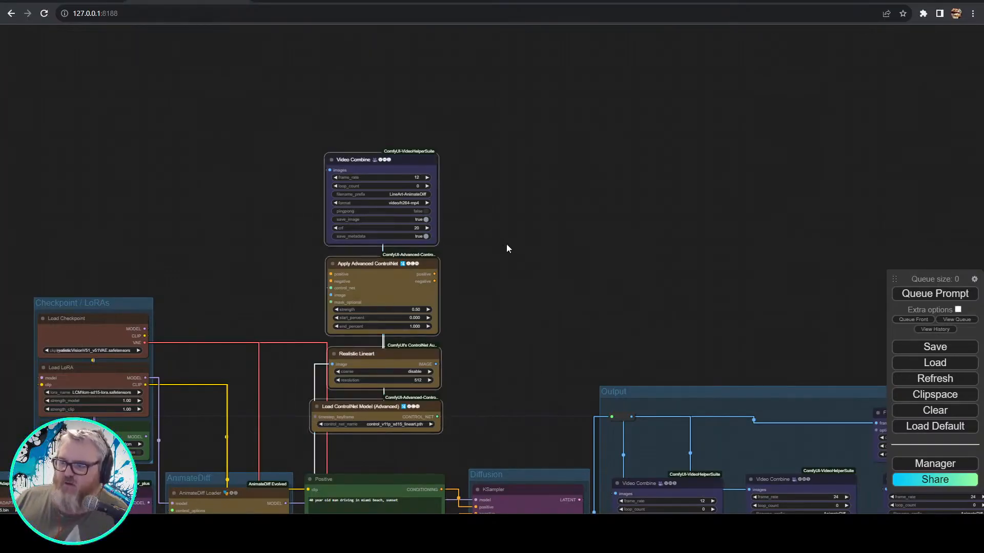
- Move the whole lineart column higher above the Positive prompt and align the Load ControlNet Model node with it
scroll(513, 249, up, 5)
scroll(513, 249, down, 3)
drag(482, 264, 444, 236)
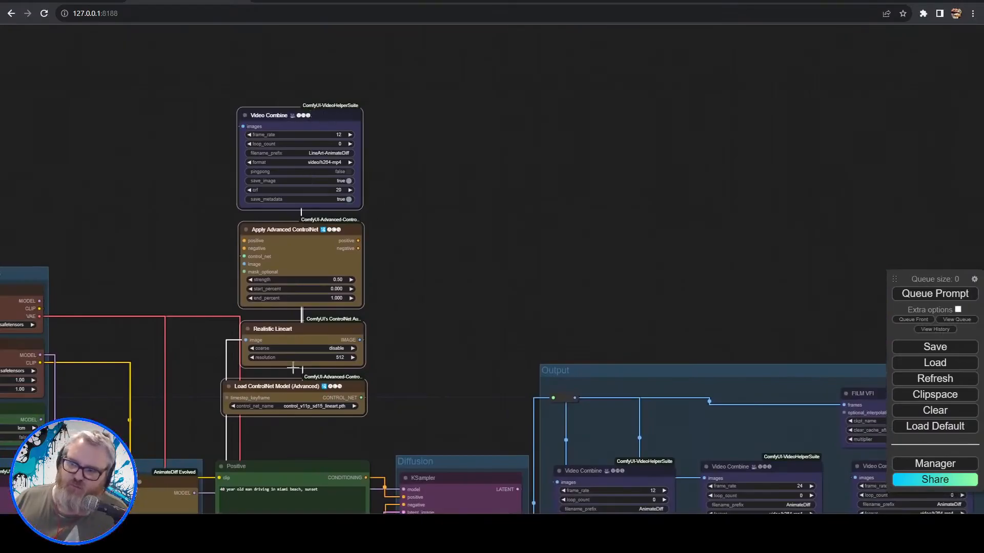
drag(278, 329, 287, 174)
scroll(386, 227, up, 4)
scroll(457, 150, down, 5)
drag(457, 151, 485, 313)
click(470, 290)
drag(408, 352, 405, 353)
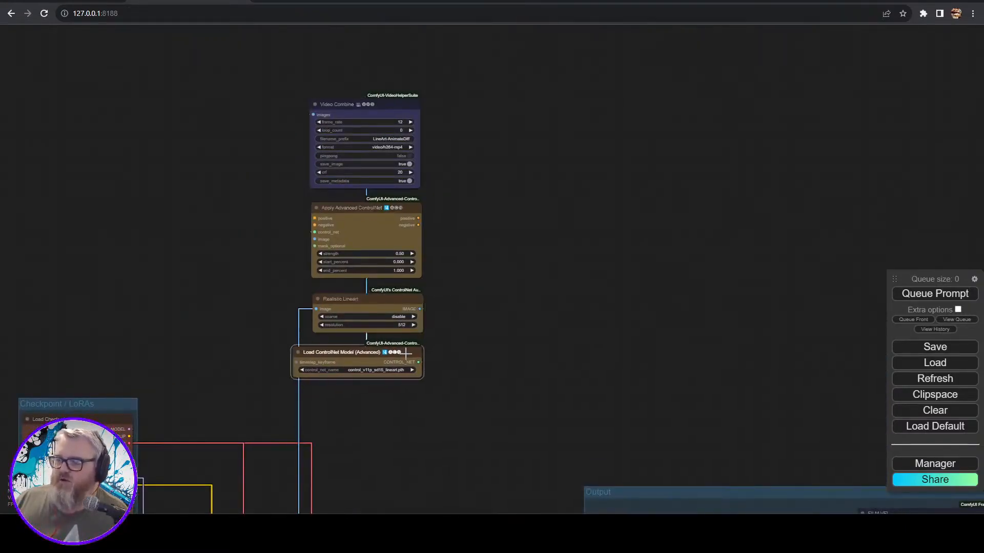
- Copy the four-node lineart column and paste two duplicates beside the original
scroll(485, 262, up, 2)
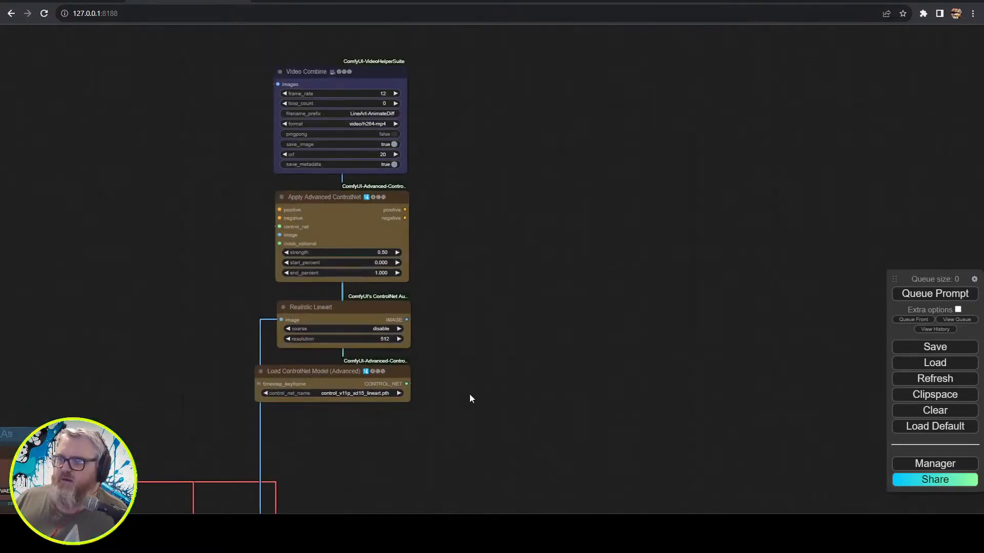
drag(470, 411, 251, 48)
key(ctrl+c)
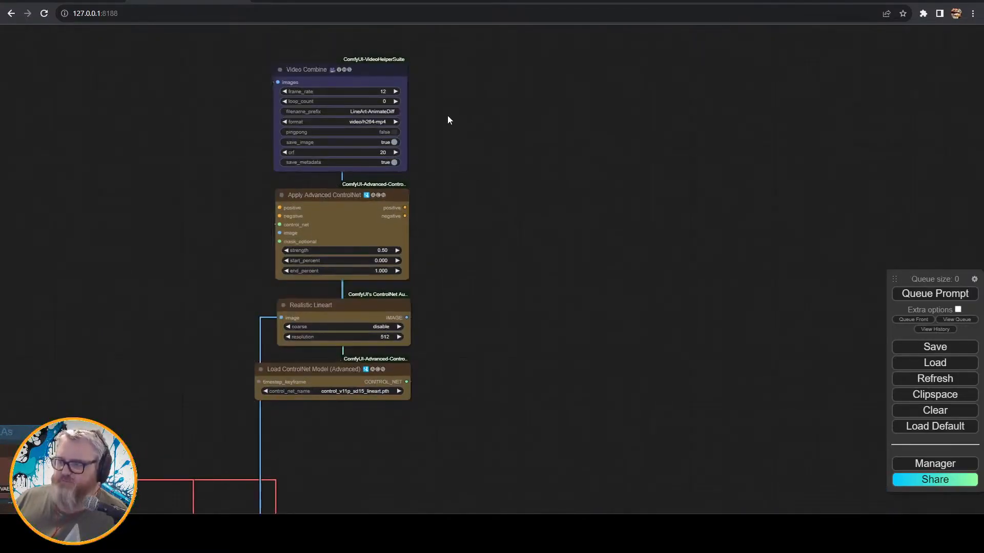
key(ctrl+v)
key(ctrl+v)
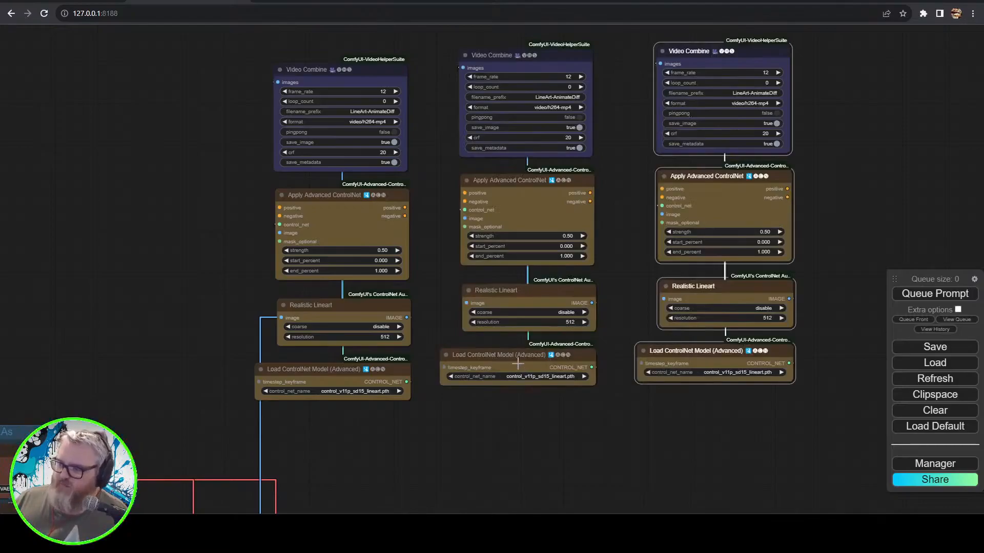
- Align the two duplicated ControlNet columns in a row with the original lineart column
drag(568, 436, 469, 28)
drag(535, 357, 530, 371)
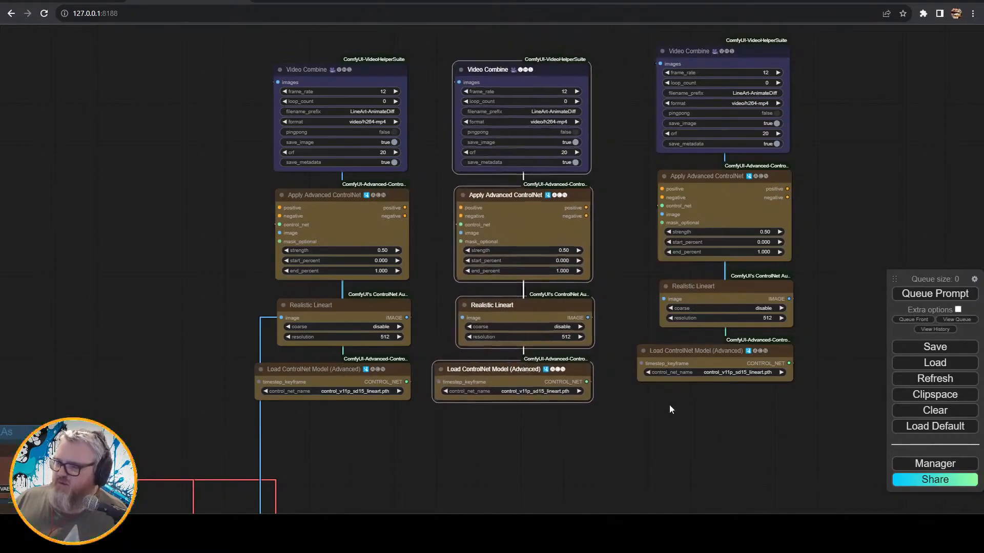
click(748, 416)
drag(748, 421, 683, 34)
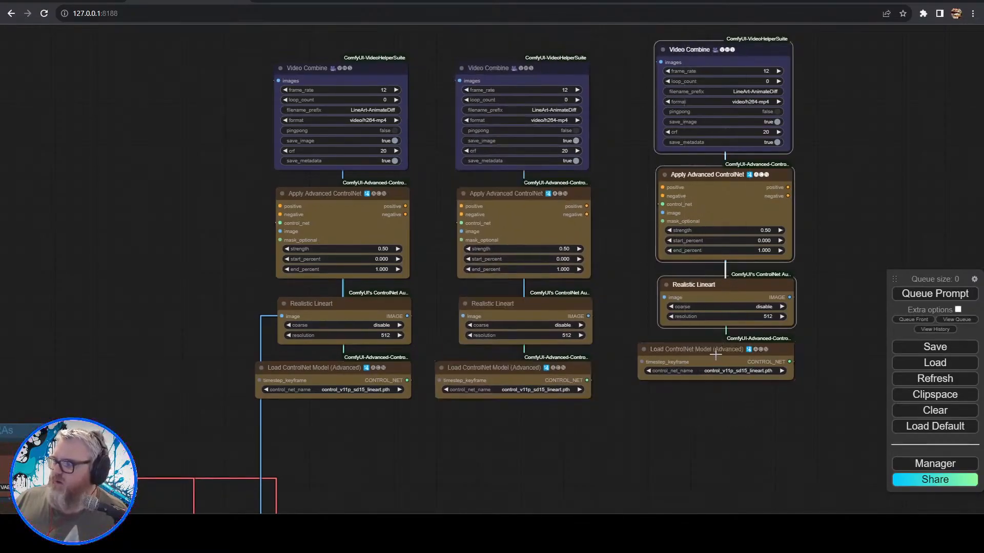
drag(715, 354, 696, 370)
- Delete the Realistic Lineart nodes from the second and third ControlNet columns
click(666, 431)
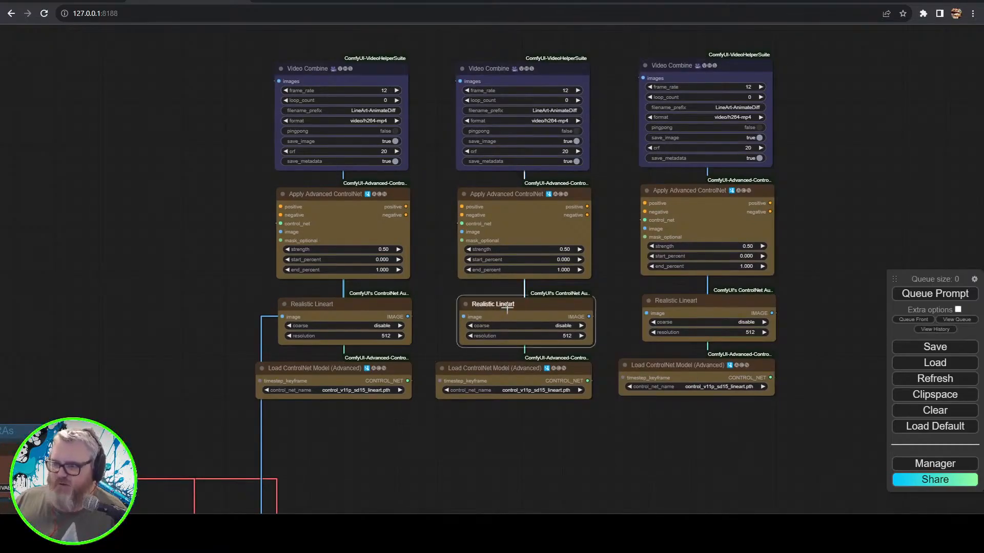
key(Delete)
click(709, 303)
key(Delete)
- Add a BAE - Normal Map preprocessor between the loader and Apply Advanced ControlNet in the second column
double_click(490, 302)
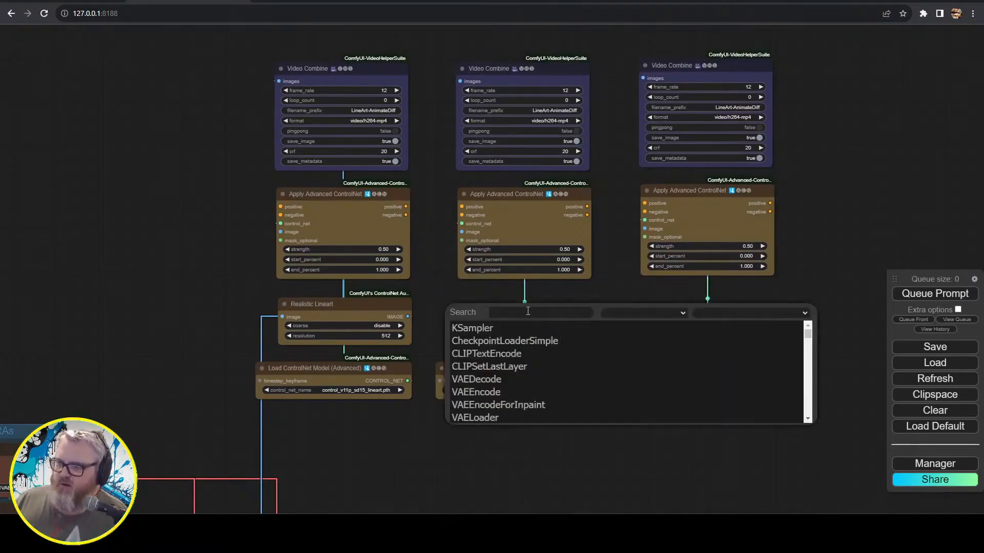
text(norm)
click(523, 340)
drag(542, 307, 509, 311)
- Route the resized video through a reroute node beside the lineart column into the Realistic Lineart and BAE - Normal Map image inputs
drag(392, 454, 549, 266)
drag(440, 126, 616, 134)
click(340, 138)
drag(347, 141, 366, 103)
drag(280, 138, 75, 200)
drag(180, 249, 354, 36)
drag(271, 83, 262, 412)
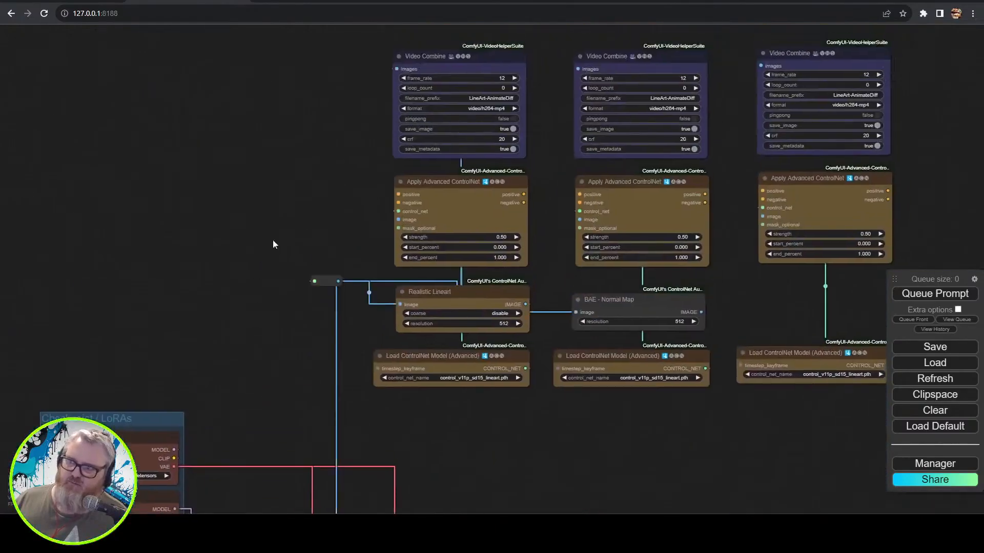
click(314, 281)
mouse_move(322, 281)
mouse_down()
mouse_move(322, 270)
mouse_move(307, 279)
mouse_move(314, 275)
mouse_up()
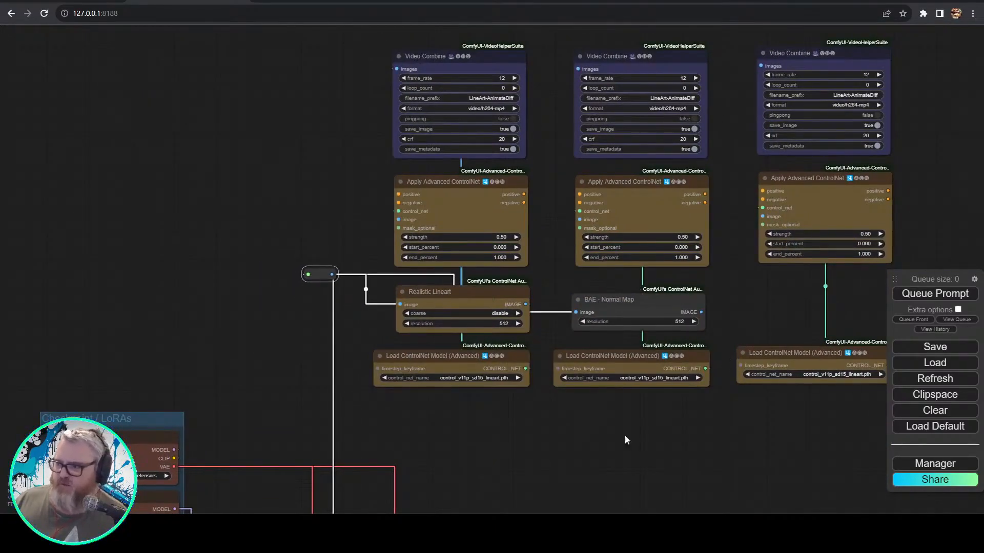
- Connect BAE - Normal Map's IMAGE output to the second column's Apply Advanced ControlNet image and Video Combine images inputs
drag(640, 416, 432, 411)
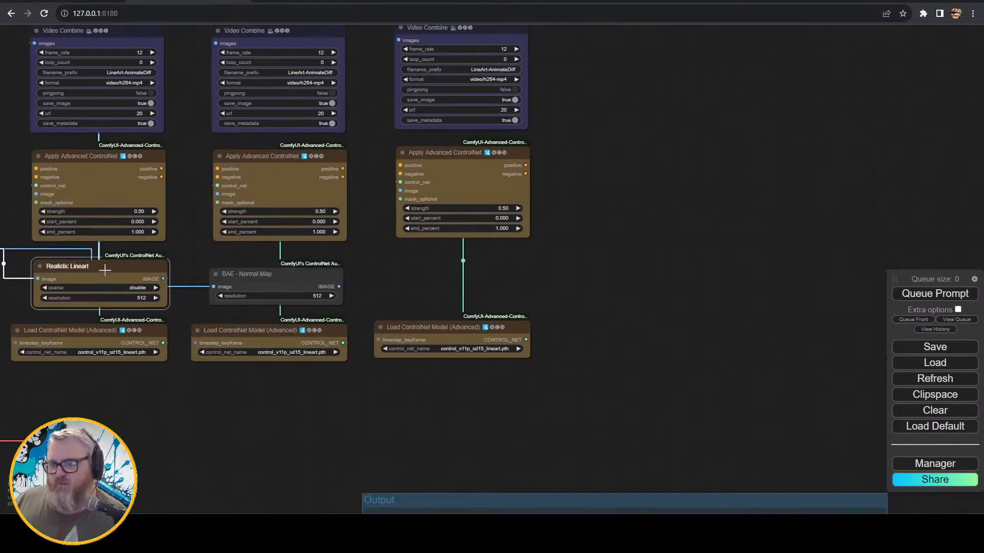
click(266, 284)
drag(339, 287, 266, 235)
drag(348, 290, 215, 43)
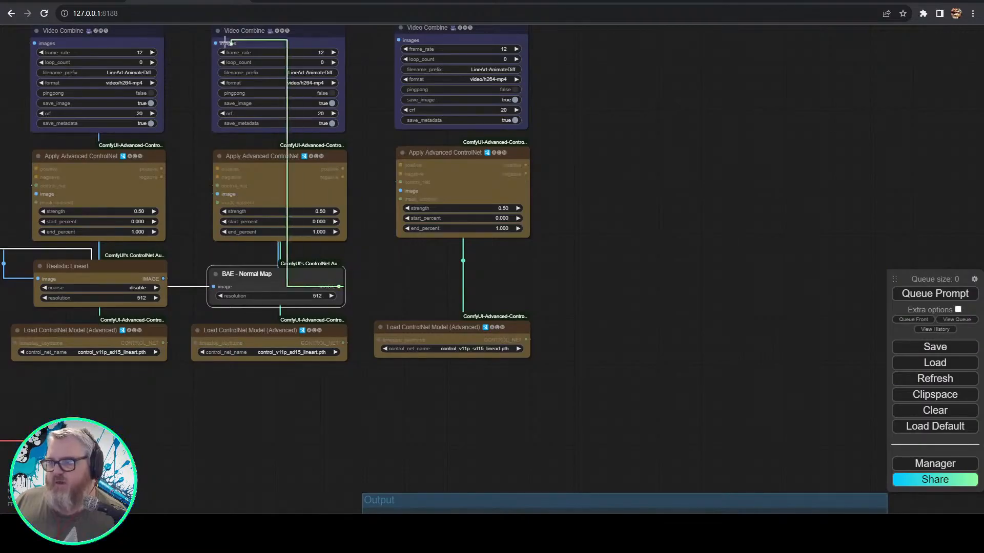
- Add a DWPose Estimation preprocessor in the third column, raising its Apply Advanced ControlNet and Video Combine nodes to make room
double_click(509, 268)
text(dw)
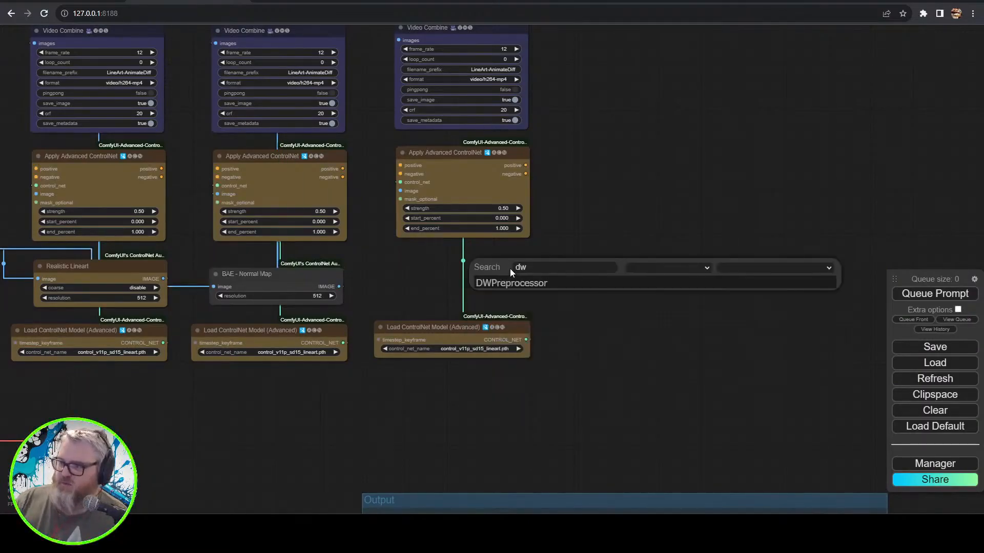
click(544, 283)
drag(469, 152, 468, 108)
drag(569, 261, 451, 222)
click(579, 220)
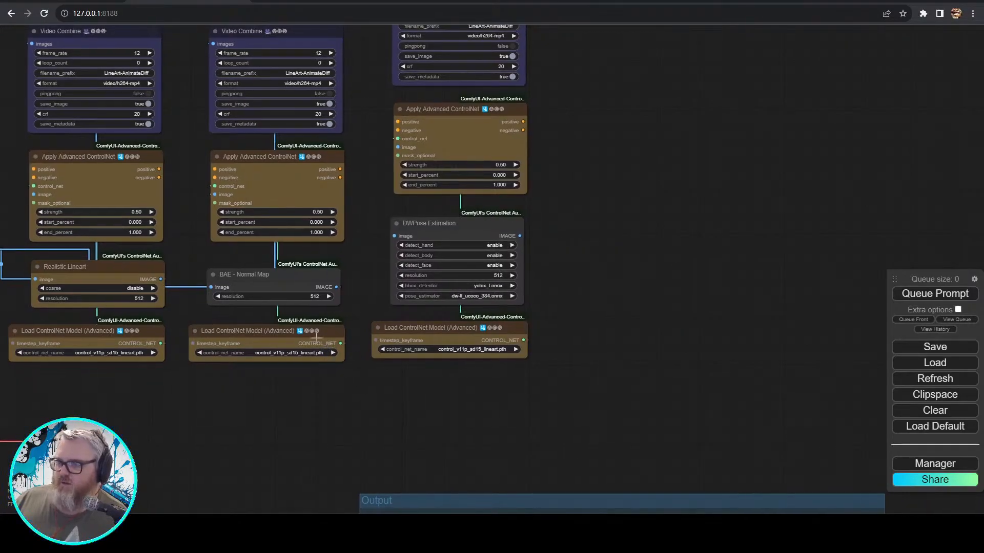
- Connect the reroute to DWPose Estimation's image input, and its output to the third column's Apply Advanced ControlNet and Video Combine nodes
drag(28, 305, 136, 291)
drag(72, 235, 502, 222)
drag(628, 222, 507, 134)
drag(661, 160, 571, 219)
drag(539, 281, 415, 42)
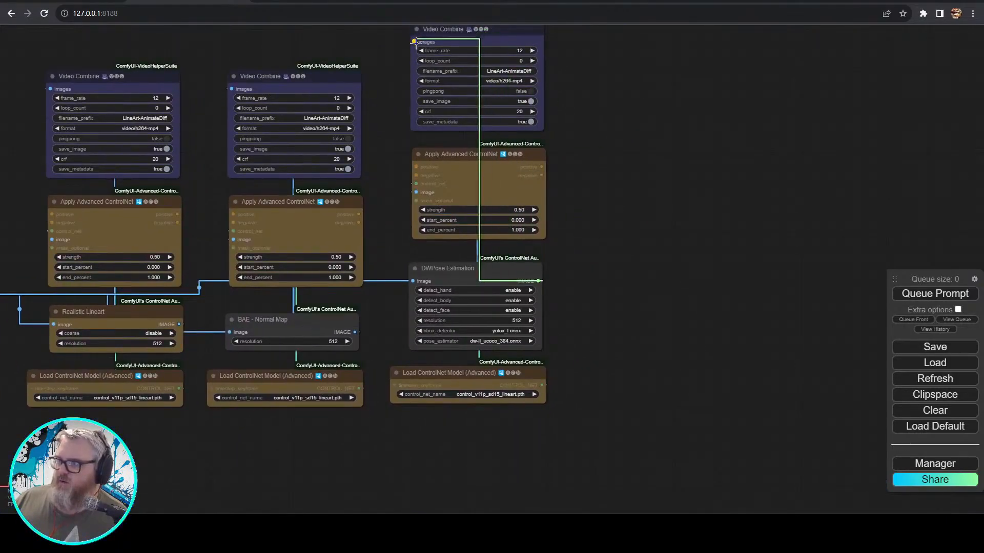
- Connect each ControlNet loader to its column's control_net input, and Realistic Lineart's output to its Apply Advanced ControlNet and Video Combine nodes
drag(542, 384, 415, 184)
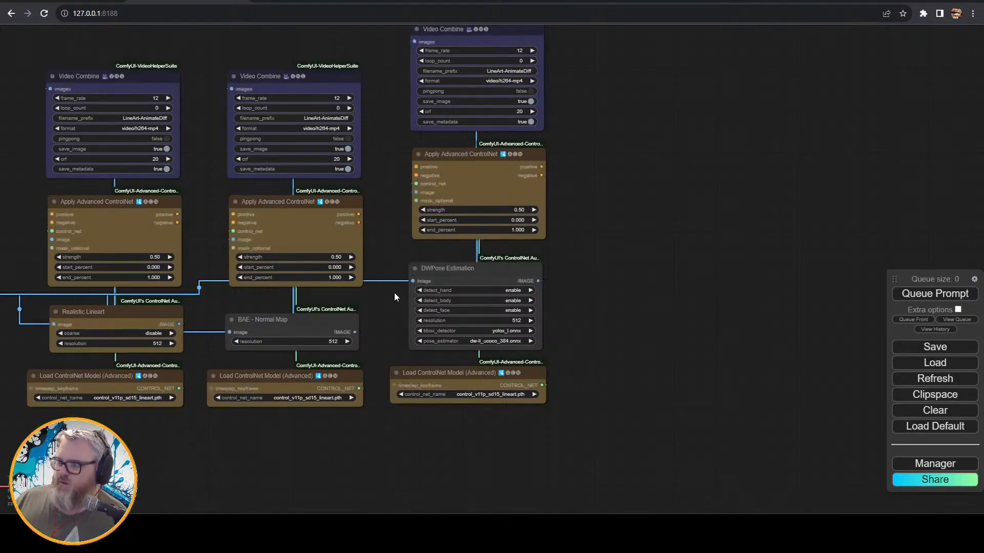
drag(359, 388, 234, 231)
drag(179, 388, 268, 229)
drag(410, 307, 284, 223)
drag(400, 305, 282, 72)
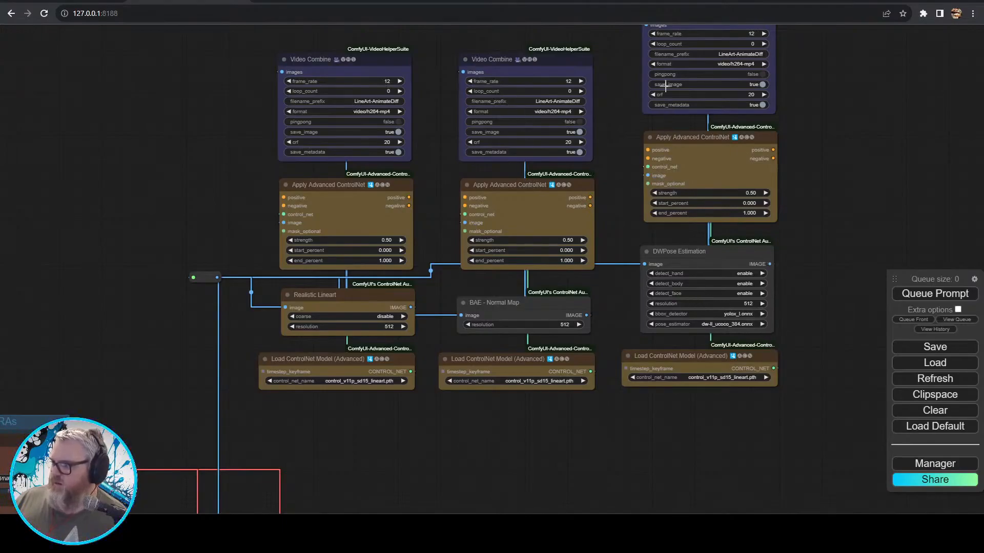
drag(622, 61, 622, 129)
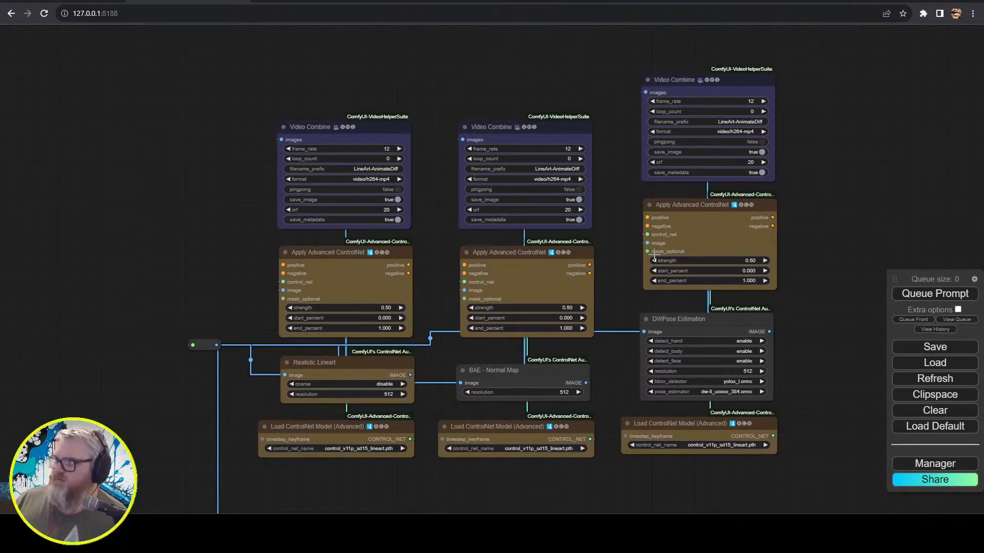
drag(815, 247, 679, 172)
scroll(693, 290, down, 1)
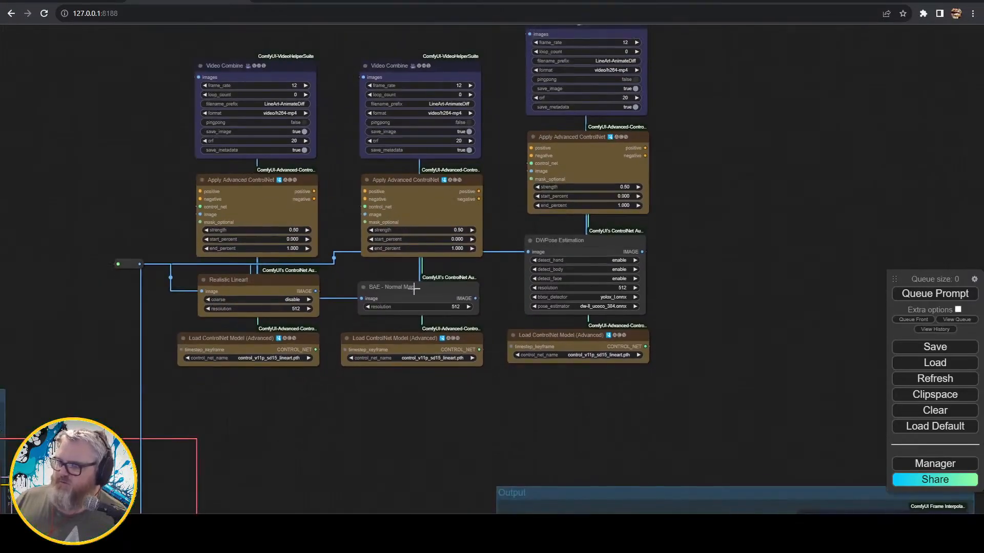
drag(377, 430, 542, 106)
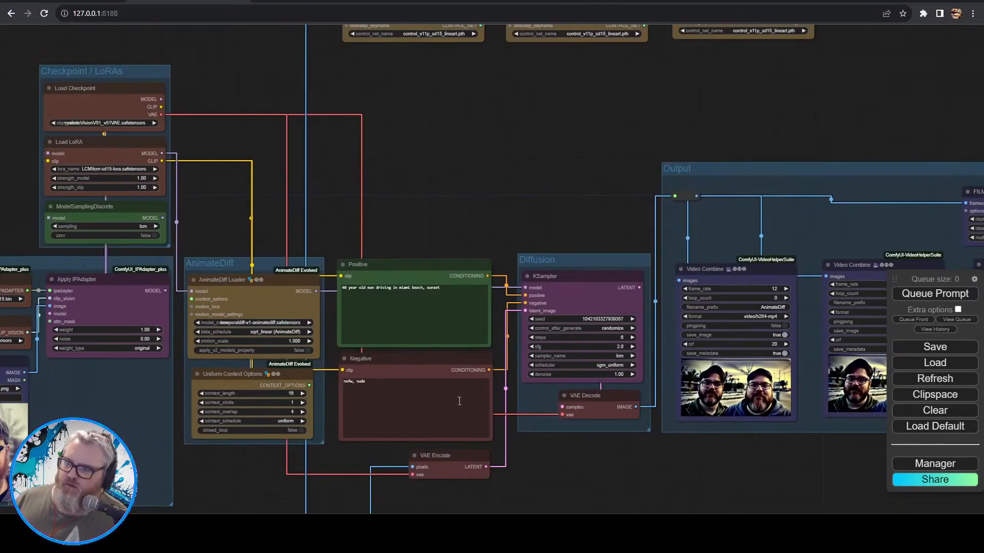
drag(584, 189, 430, 393)
drag(420, 235, 391, 214)
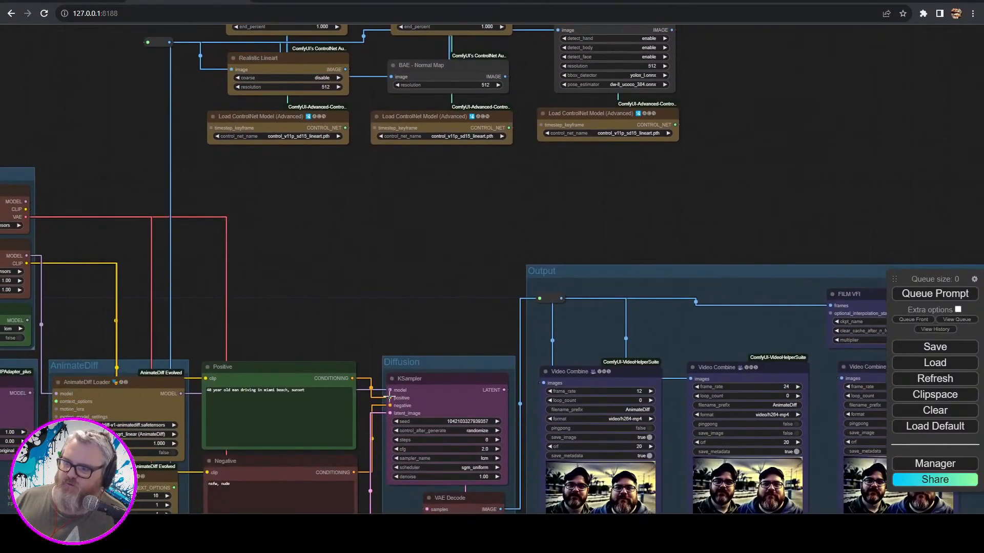
- Chain the positive conditioning from the Positive prompt through the three Apply Advanced ControlNet nodes into KSampler's positive input
scroll(402, 299, down, 5)
scroll(320, 241, down, 4)
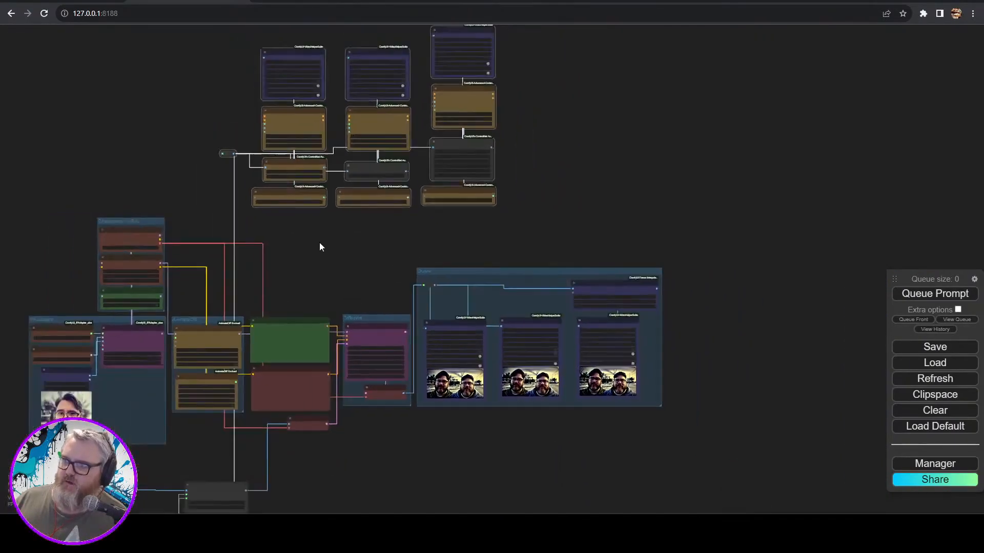
drag(309, 207, 258, 260)
scroll(258, 261, up, 6)
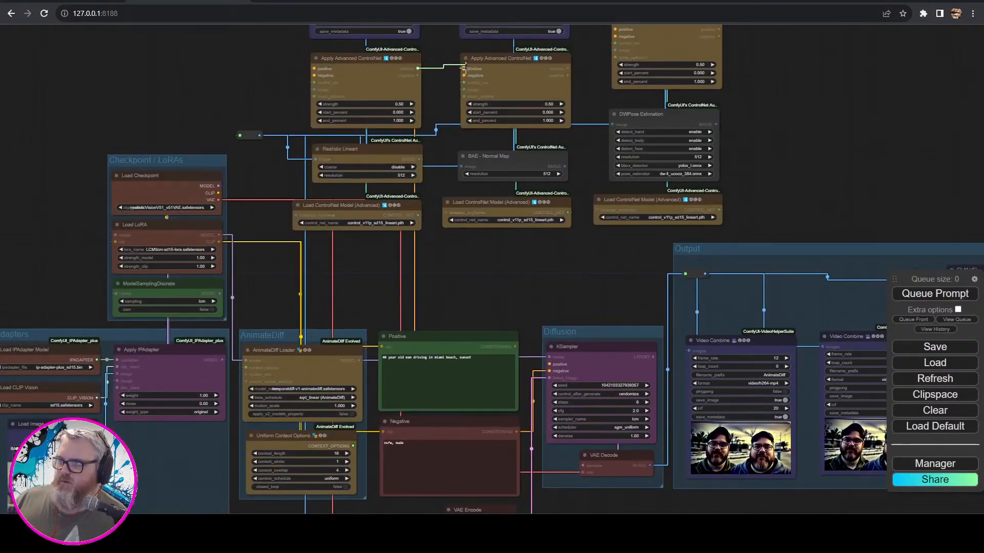
drag(768, 63, 665, 162)
drag(736, 223, 629, 155)
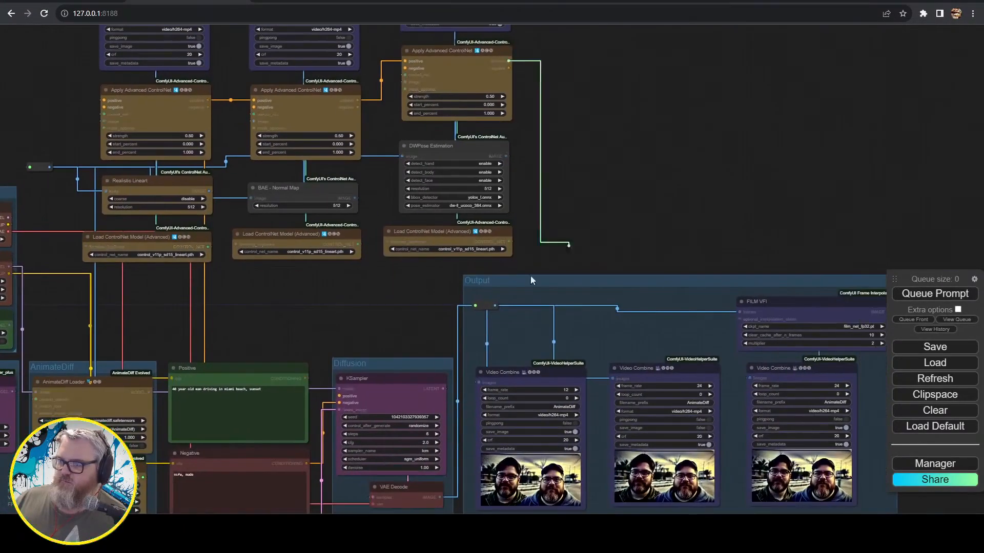
- Chain the negative conditioning through the three Apply Advanced ControlNet nodes and into KSampler's negative input
drag(207, 107, 254, 107)
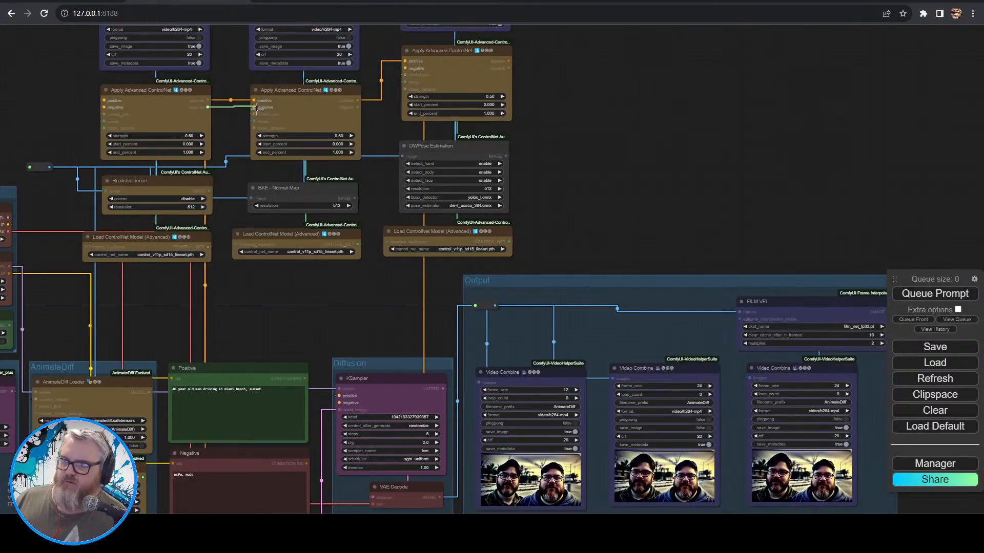
drag(357, 107, 405, 68)
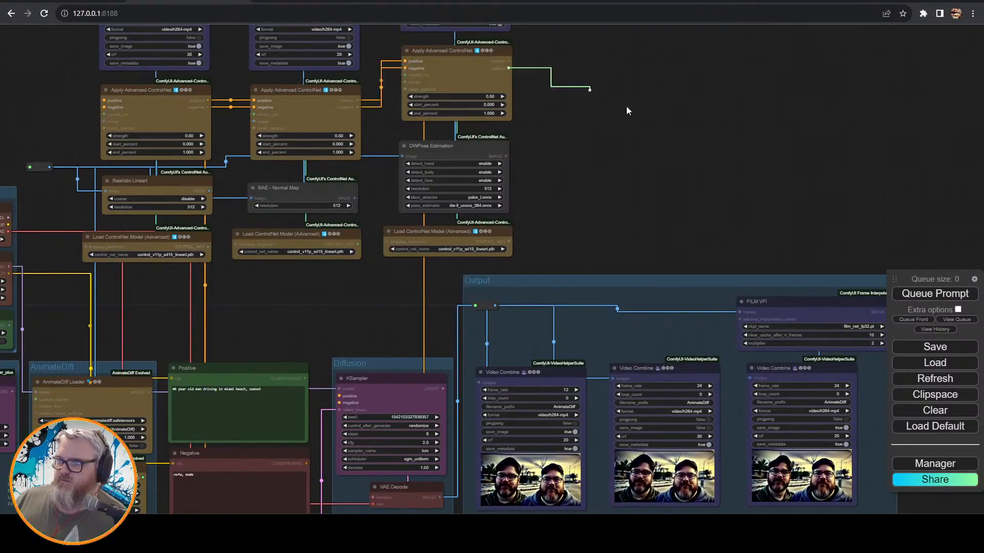
scroll(366, 299, down, 5)
- Move the reroute up beside the Video Combine nodes and group the reroute with all three ControlNet columns
drag(620, 275, 275, 57)
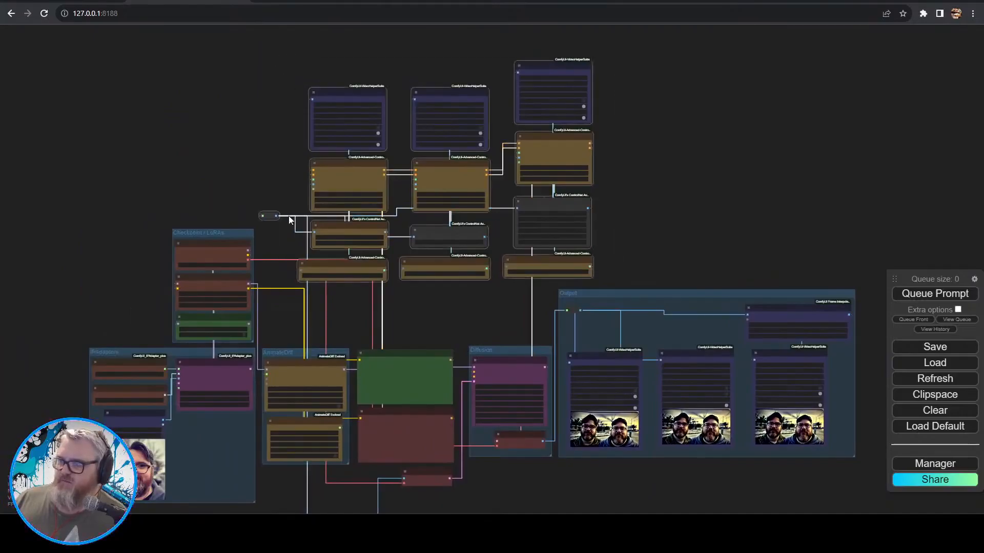
double_click(282, 239)
drag(265, 214, 283, 74)
drag(260, 41, 603, 274)
key(ctrl+g)
- Title the new group around the three columns ControlNet
drag(394, 57, 396, 49)
right_click(395, 48)
click(427, 180)
click(488, 179)
key(ctrl+a)
text(ControlNet)
key(Return)
- Set the second column's ControlNet model to control_v11p_sd15_normalbae.pth and the third column's to control_v11p_sd15_openpose.pth
scroll(622, 237, up, 4)
drag(647, 236, 734, 207)
scroll(734, 207, down, 3)
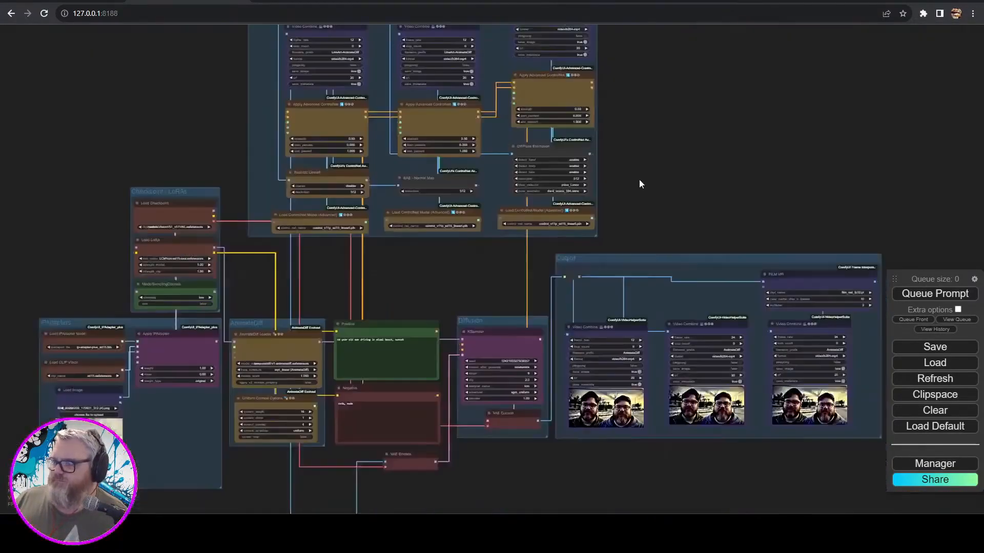
scroll(853, 147, up, 5)
click(533, 244)
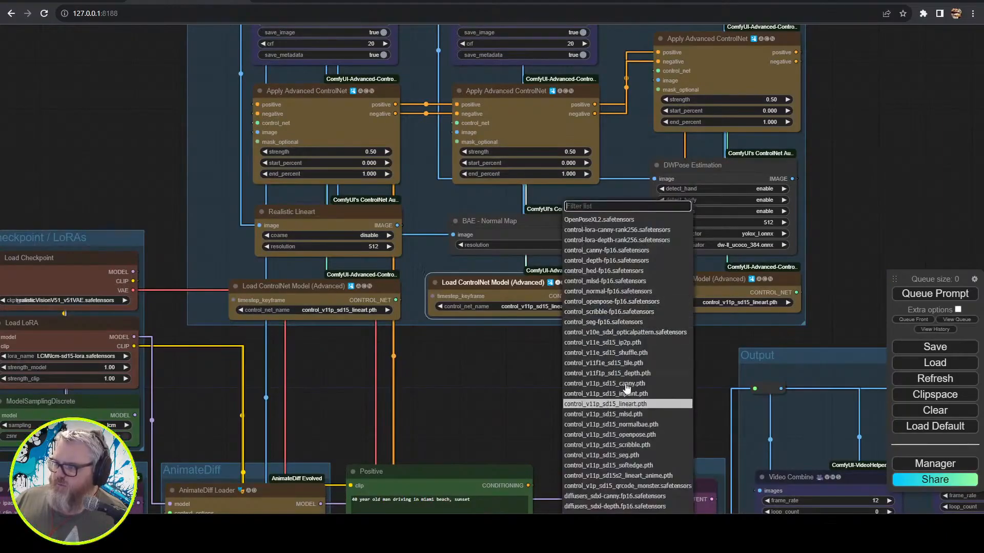
click(635, 424)
click(733, 303)
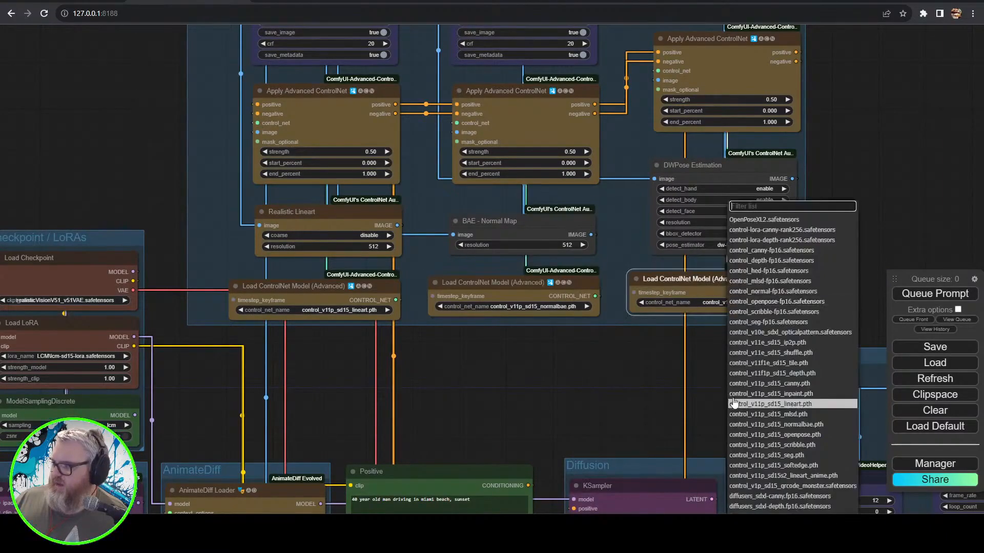
click(781, 435)
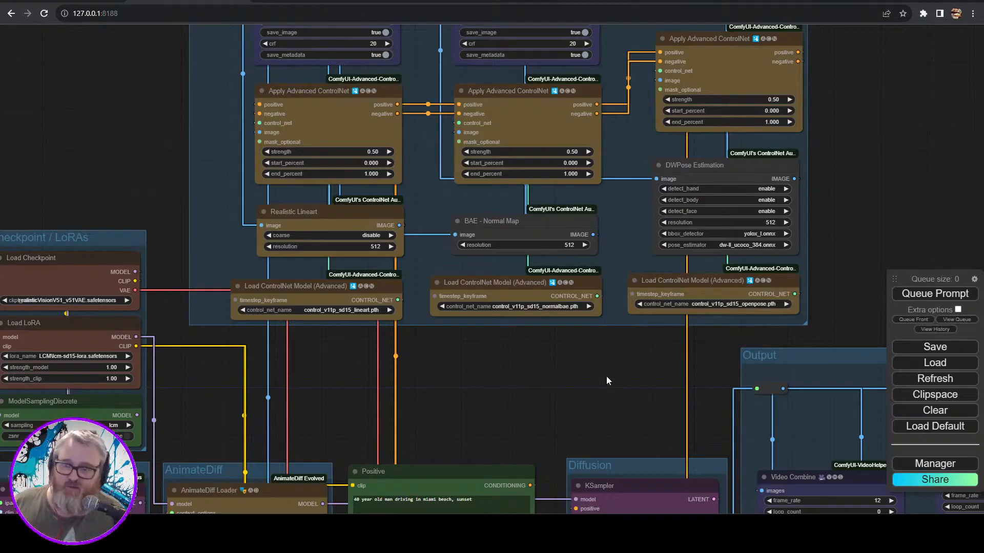
- Enlarge the ControlNet group and space its Video Combine nodes above the Apply Advanced ControlNet nodes to leave room for video previews
drag(602, 352, 494, 423)
scroll(495, 407, down, 2)
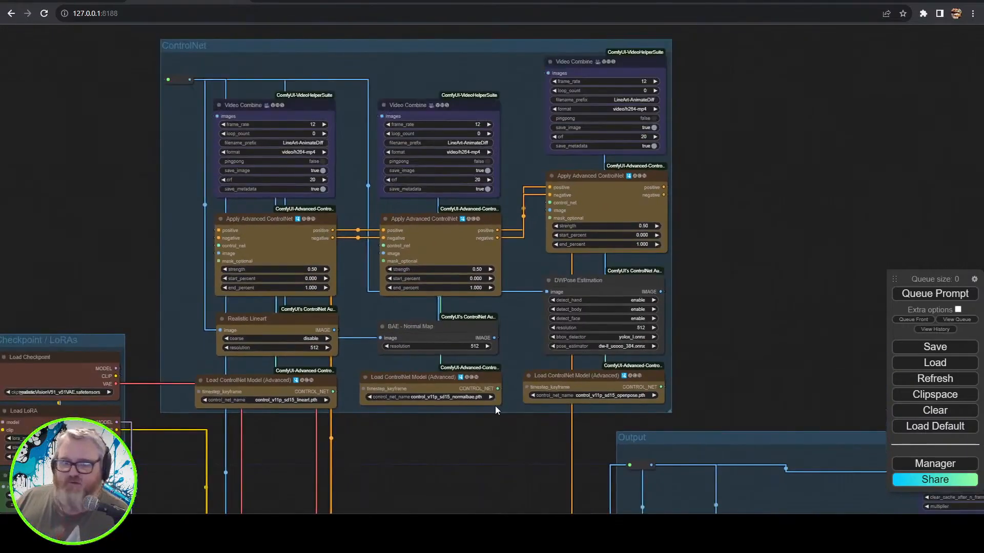
scroll(495, 407, up, 1)
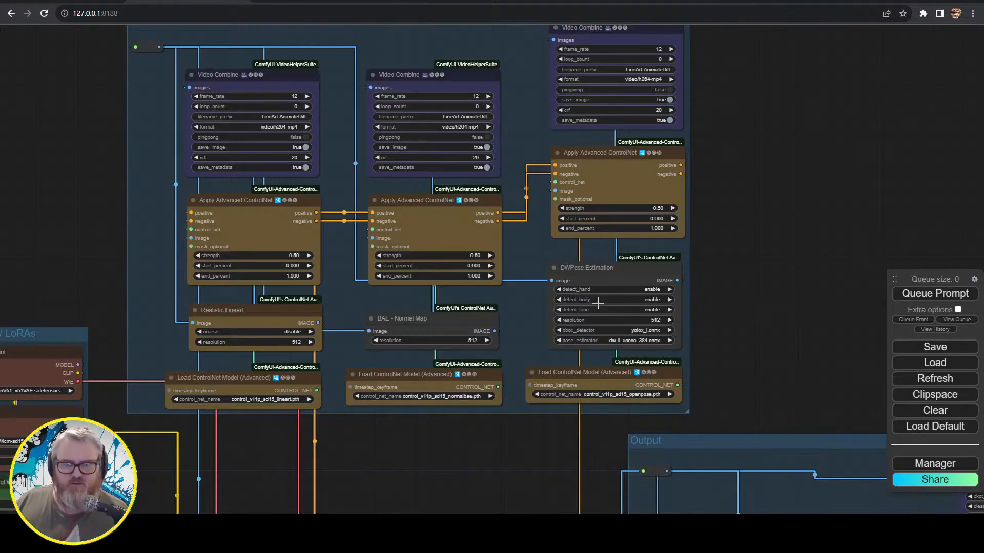
scroll(596, 306, down, 3)
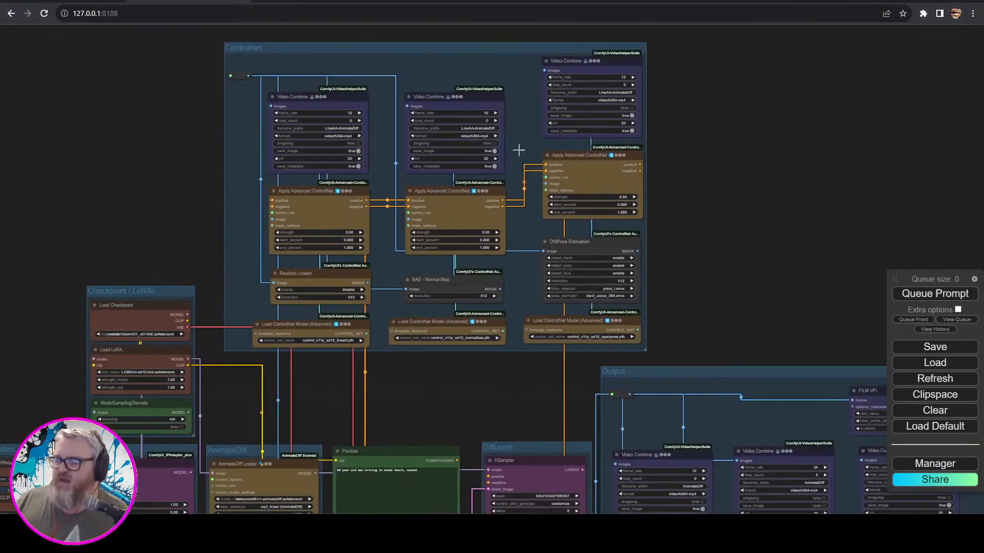
drag(746, 162, 743, 272)
drag(499, 184, 503, 43)
drag(641, 355, 648, 407)
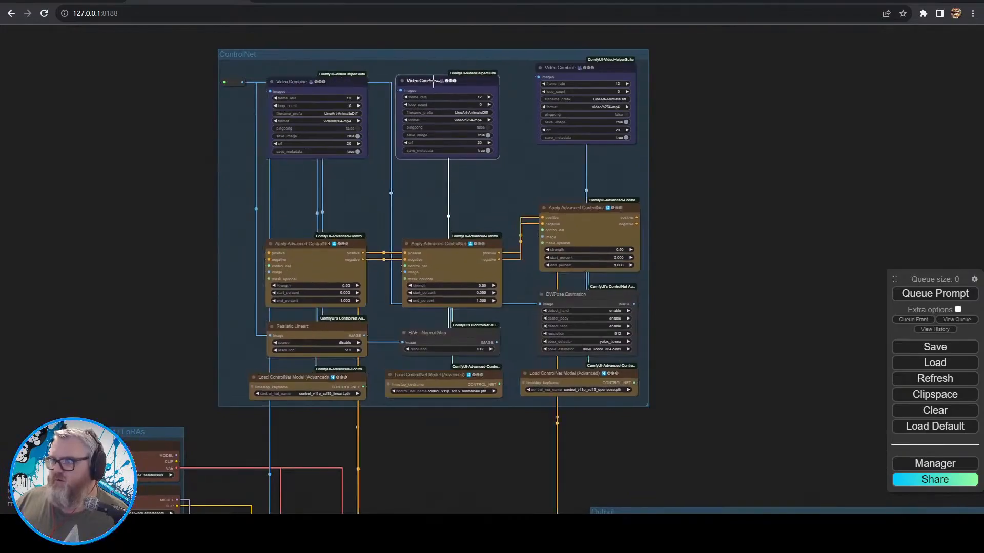
click(588, 96)
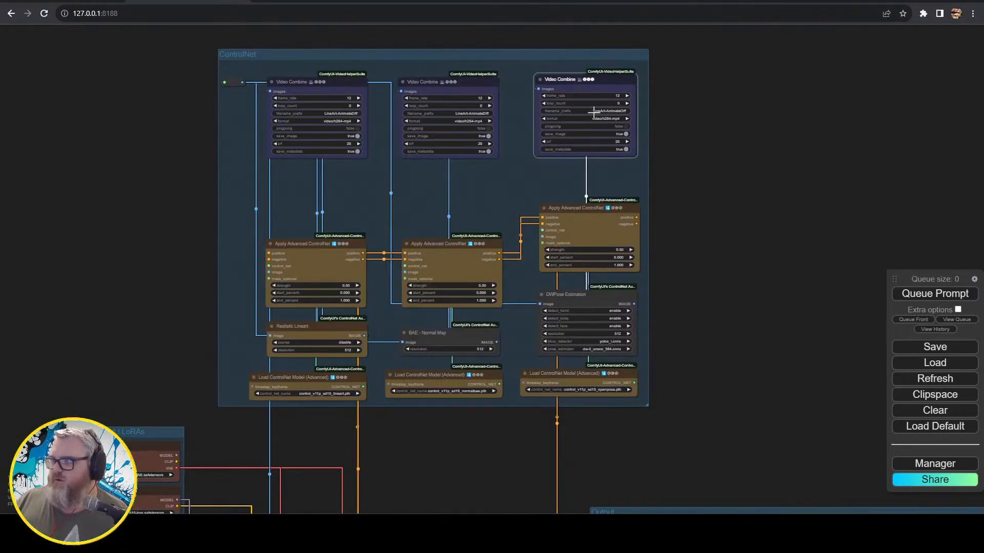
drag(596, 215, 595, 227)
click(678, 267)
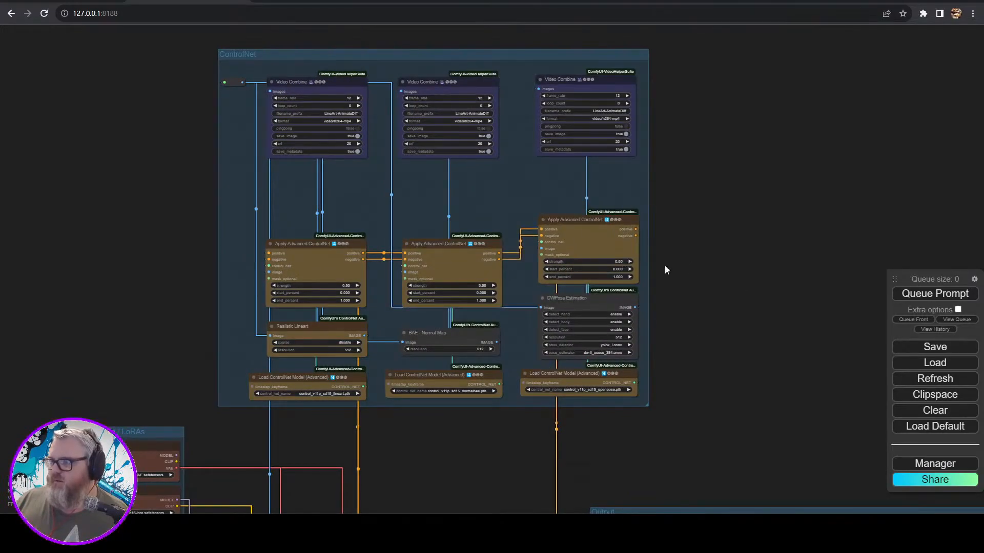
- Lower the ControlNet group to sit directly above the AnimateDiff and Diffusion groups, shifting the Output group aside
drag(144, 232, 354, 26)
drag(610, 258, 408, 512)
scroll(699, 456, down, 5)
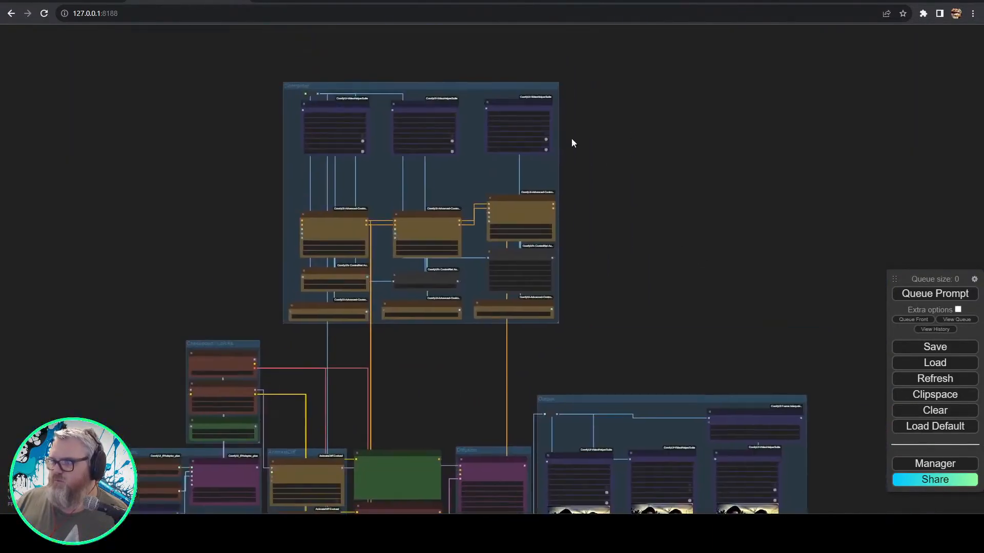
drag(465, 87, 451, 208)
drag(644, 398, 670, 397)
click(540, 379)
drag(540, 379, 514, 379)
drag(595, 401, 598, 406)
scroll(629, 310, up, 4)
drag(629, 310, 773, 210)
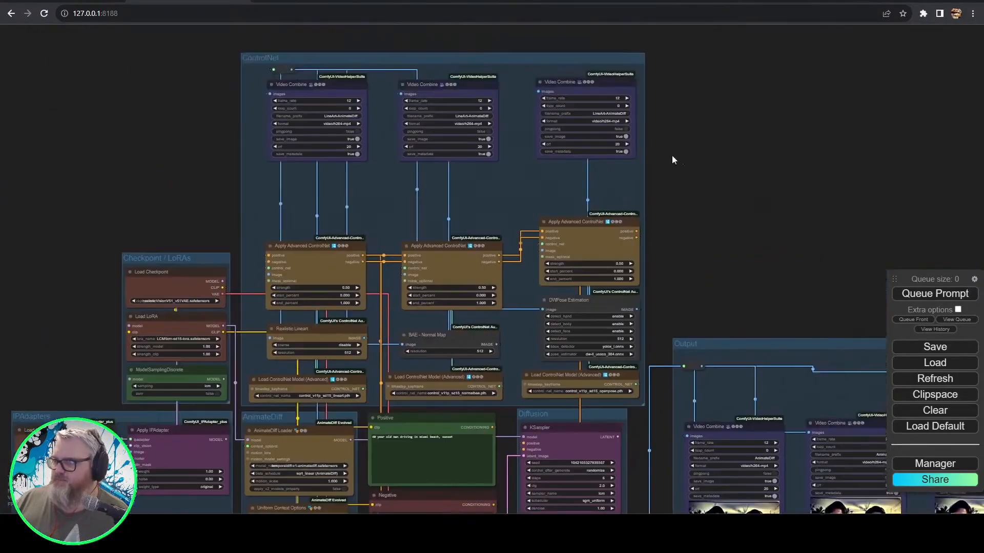
- Nudge the Checkpoint / LoRAs group down and place the Output group next to Diffusion, level with its upper edge
drag(211, 258, 211, 263)
drag(712, 287, 486, 154)
drag(468, 213, 434, 284)
- Move the Load Video, Upscale Image, Width and Height nodes beside the ControlNet group, stacking Width and Height under Upscale Image
scroll(434, 284, down, 2)
drag(310, 463, 728, 230)
scroll(638, 386, up, 4)
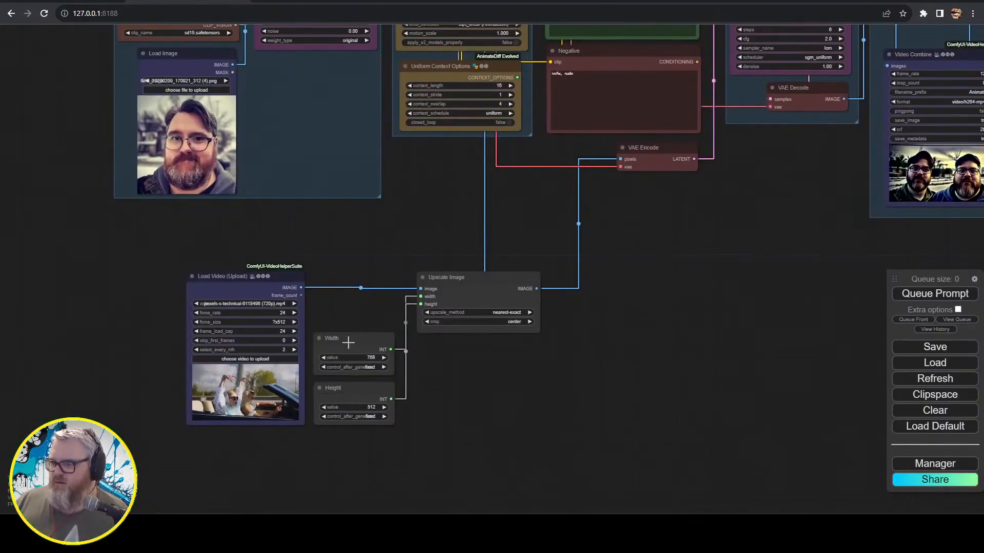
mouse_move(233, 281)
mouse_down()
mouse_move(205, 246)
mouse_move(236, 284)
mouse_up()
scroll(439, 200, down, 5)
drag(439, 200, 436, 315)
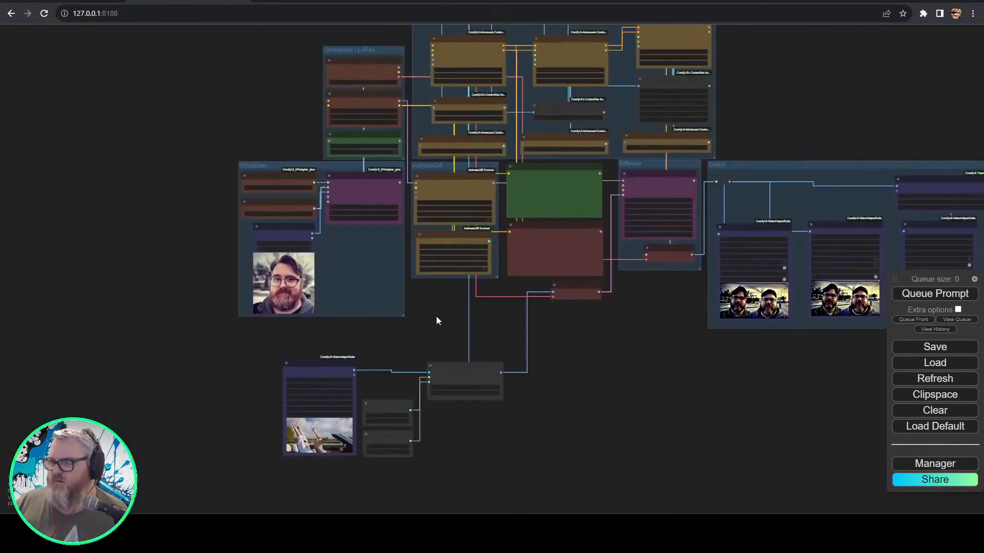
scroll(435, 316, down, 3)
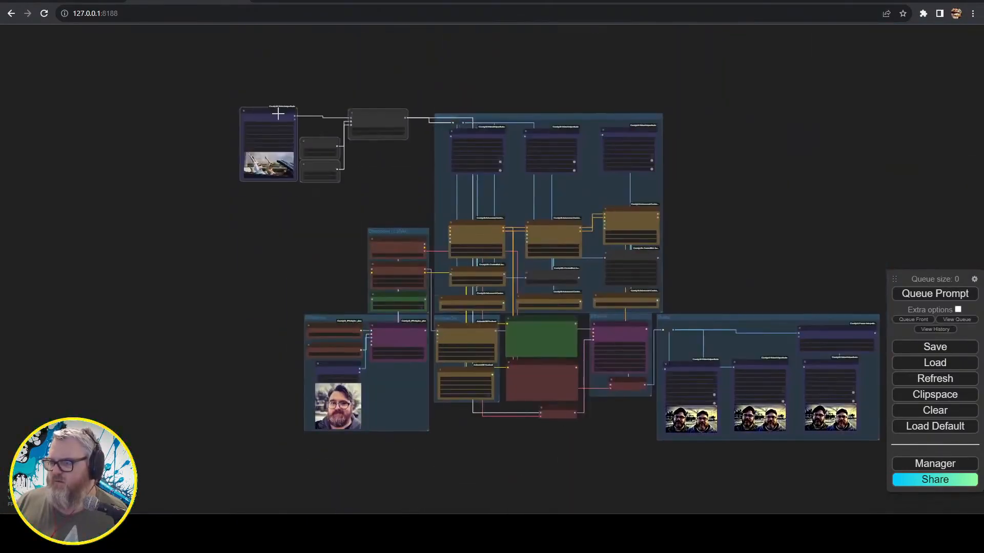
drag(277, 112, 293, 122)
scroll(380, 126, up, 8)
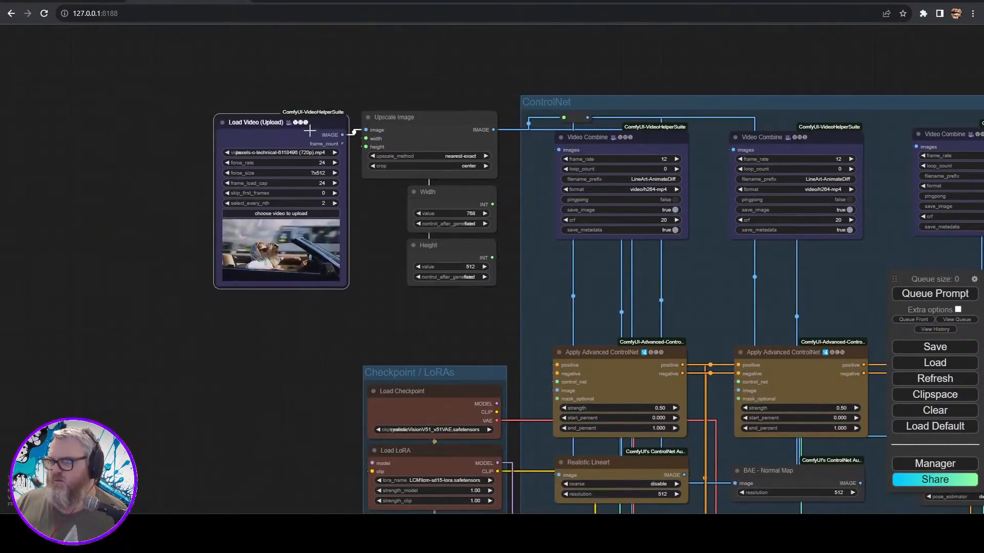
- Look over the rearranged workflow and queue the prompt to generate the video
scroll(155, 242, down, 3)
scroll(700, 358, down, 7)
scroll(650, 454, up, 10)
drag(776, 225, 576, 228)
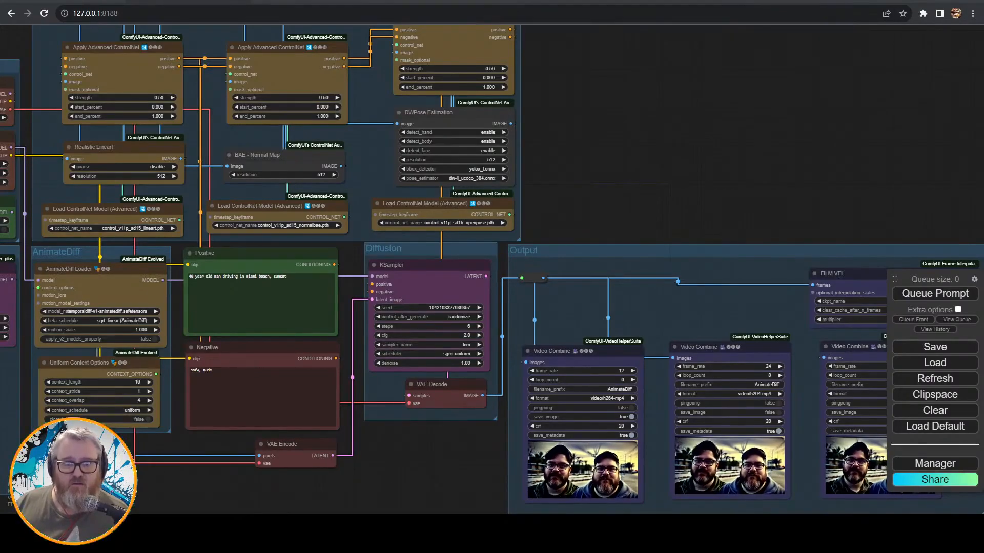
scroll(654, 193, down, 5)
scroll(653, 193, up, 10)
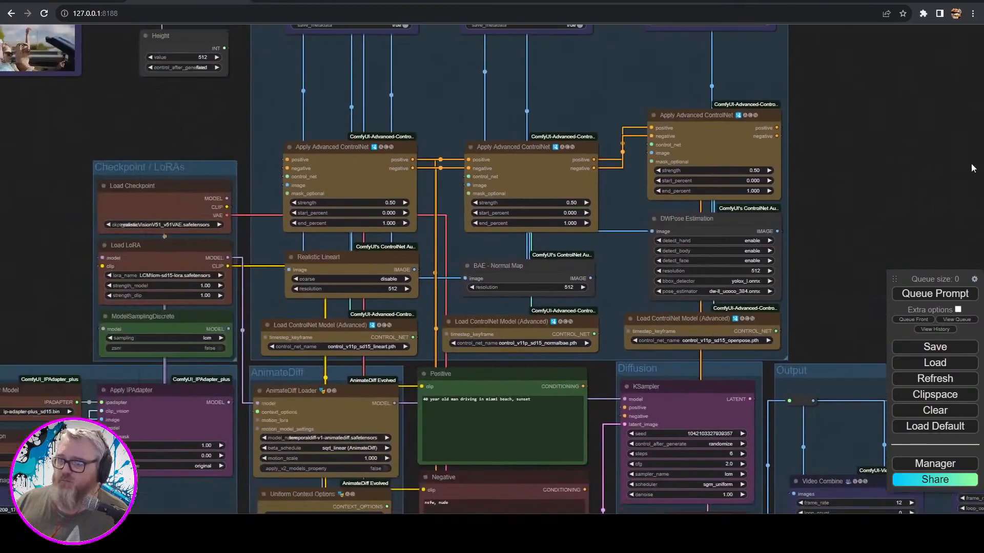
click(944, 295)
scroll(850, 200, down, 1)
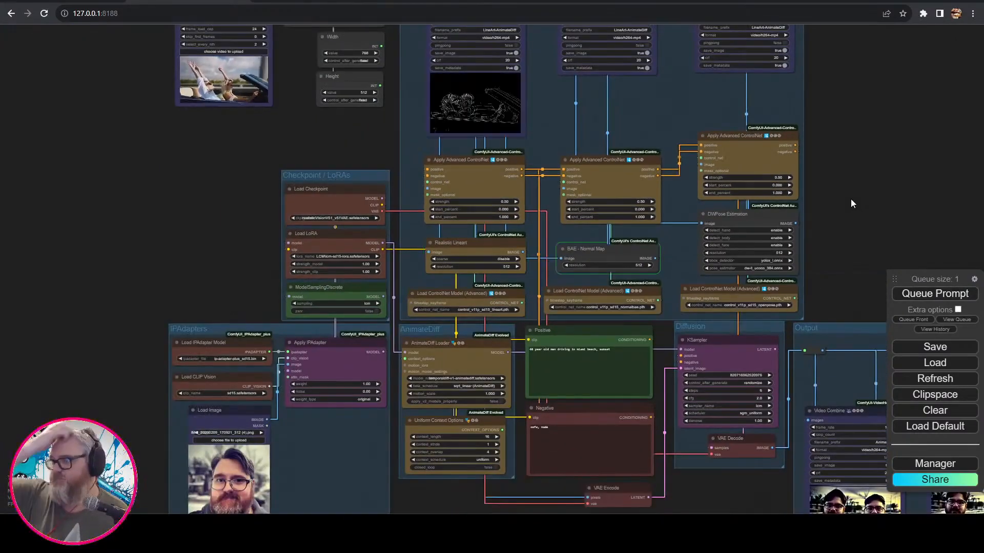
right_click(610, 248)
click(645, 381)
click(717, 457)
click(767, 219)
- Examine the lineart and normal map video previews in the ControlNet group while the prompt runs
scroll(840, 239, up, 3)
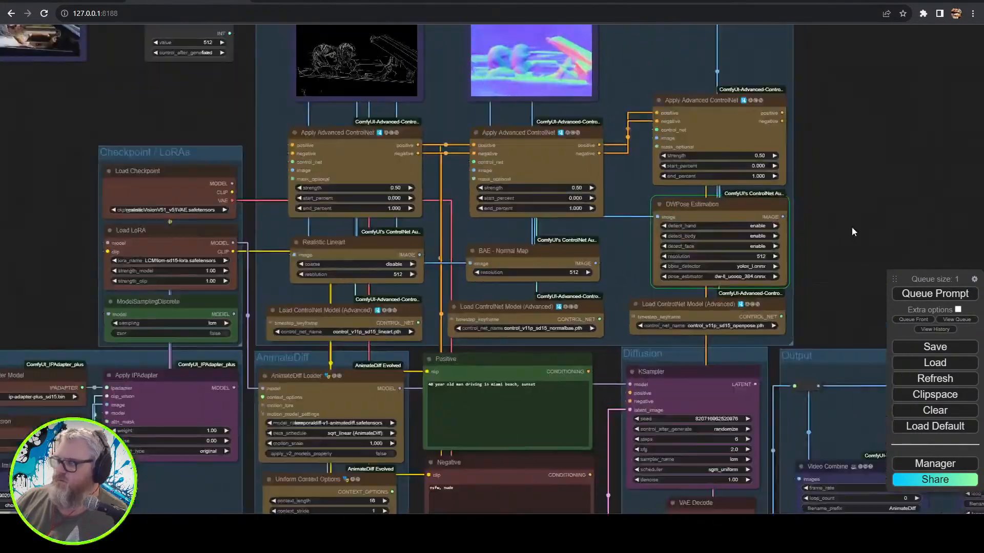
drag(840, 240, 707, 376)
drag(614, 340, 609, 336)
drag(731, 220, 728, 281)
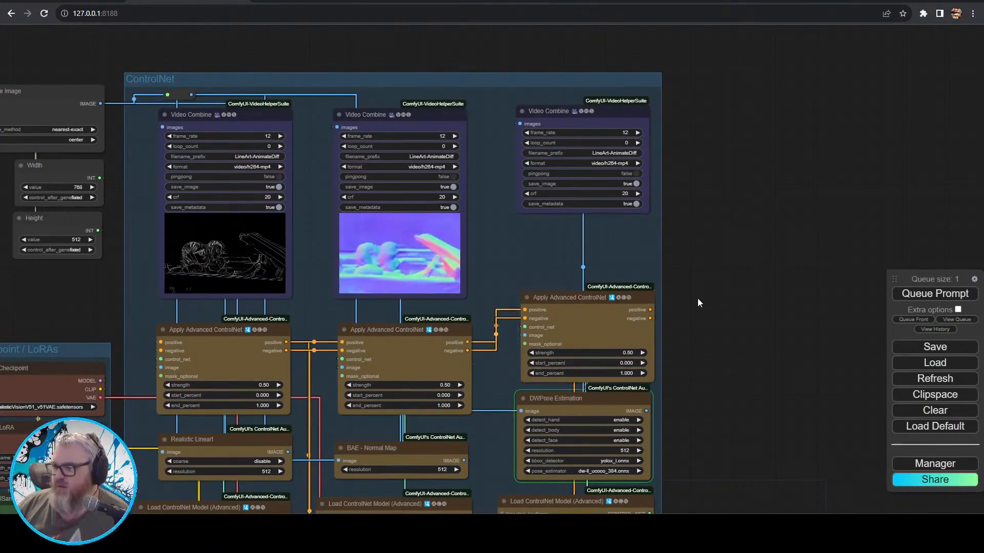
scroll(251, 251, up, 5)
scroll(158, 267, down, 3)
scroll(495, 271, up, 5)
scroll(496, 269, down, 14)
drag(911, 211, 685, 247)
scroll(684, 245, down, 2)
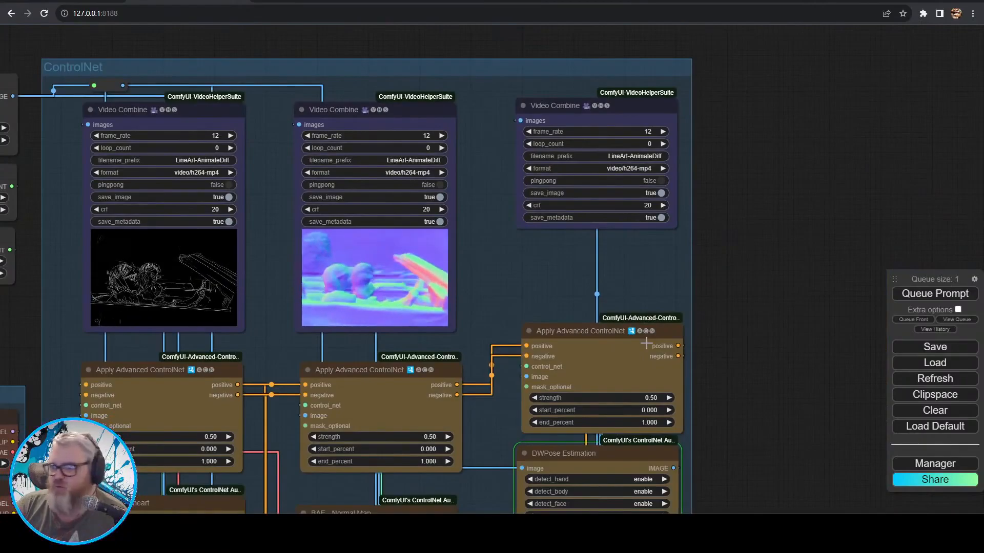
scroll(647, 343, down, 5)
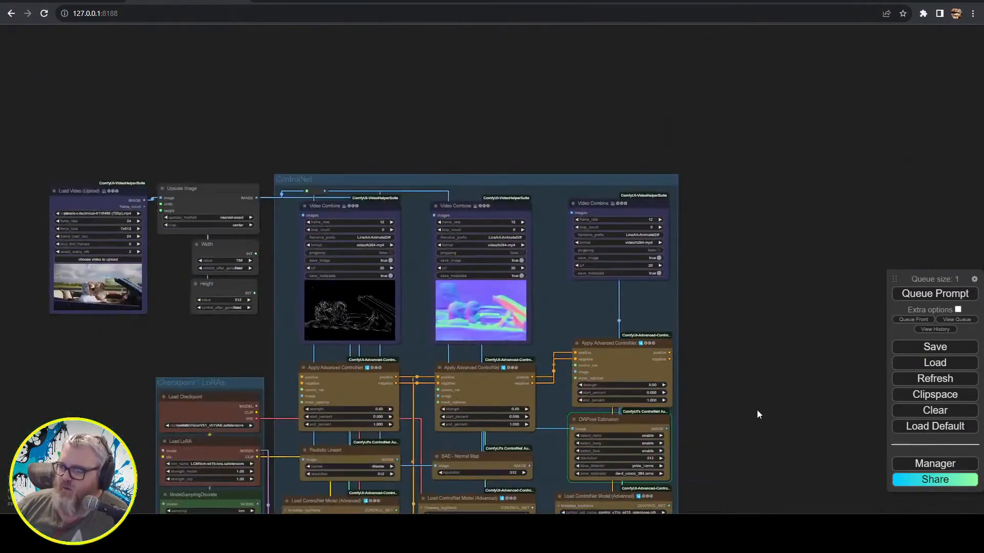
drag(757, 413, 814, 194)
drag(129, 198, 156, 25)
scroll(131, 371, up, 13)
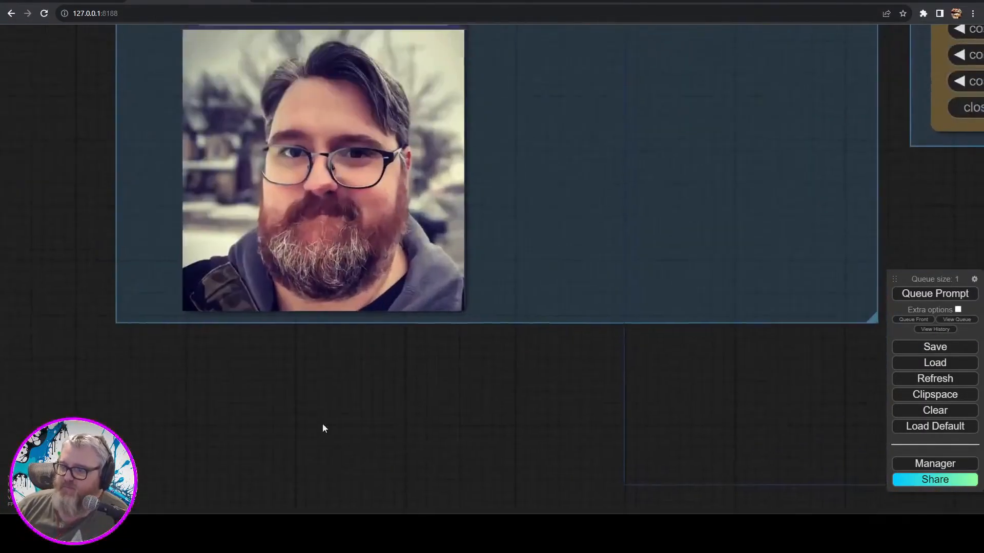
drag(402, 326, 376, 500)
scroll(624, 446, down, 12)
drag(871, 129, 607, 246)
scroll(458, 297, down, 3)
drag(565, 205, 667, 279)
mouse_move(524, 110)
mouse_down()
mouse_move(533, 91)
mouse_move(529, 100)
mouse_up()
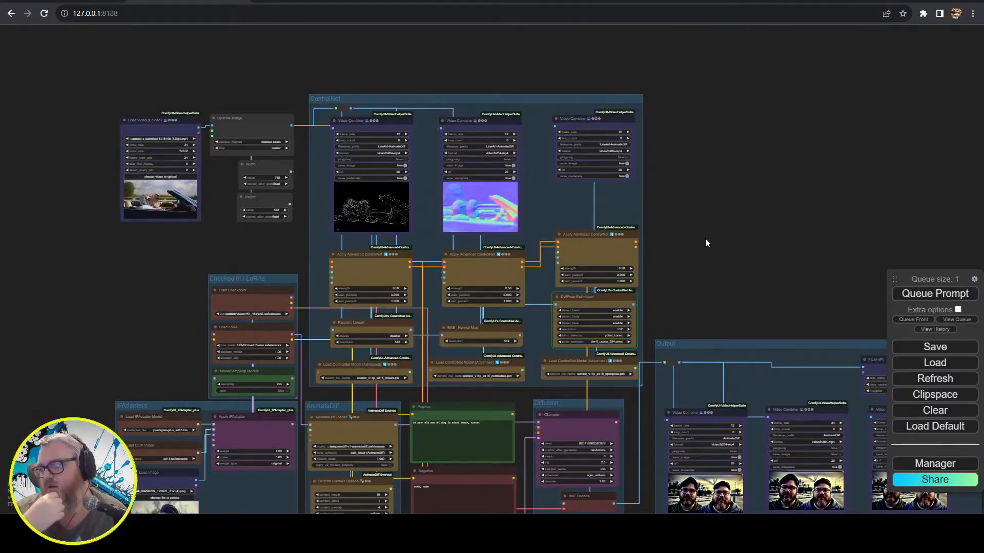
drag(691, 282, 701, 190)
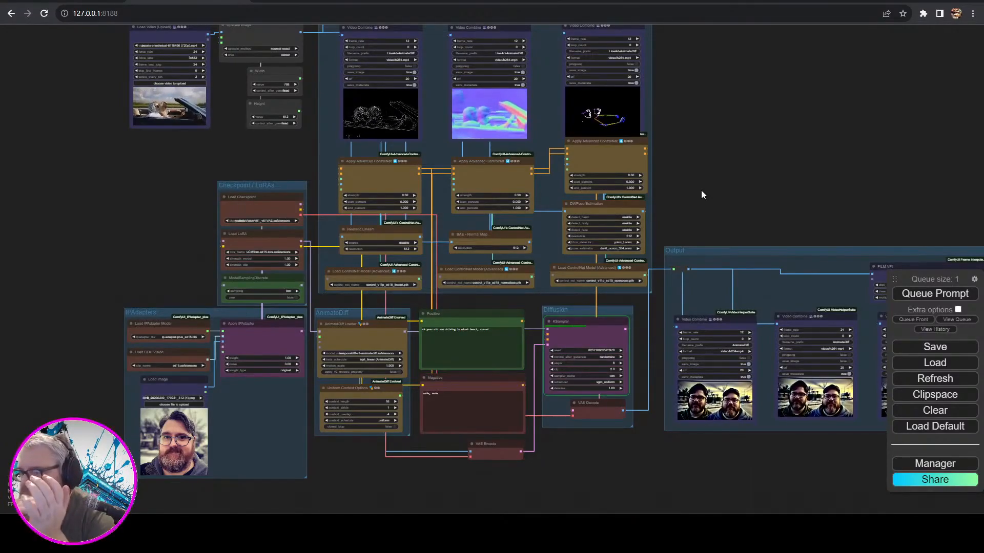
- Enlarge the Diffusion group, lower VAE Decode, bring VAE Encode inside below KSampler, and shift the group away from the prompts
drag(631, 426, 647, 456)
drag(598, 407, 612, 438)
drag(498, 455, 577, 413)
mouse_move(618, 440)
mouse_down()
mouse_move(606, 440)
mouse_move(629, 452)
mouse_up()
drag(588, 311, 609, 314)
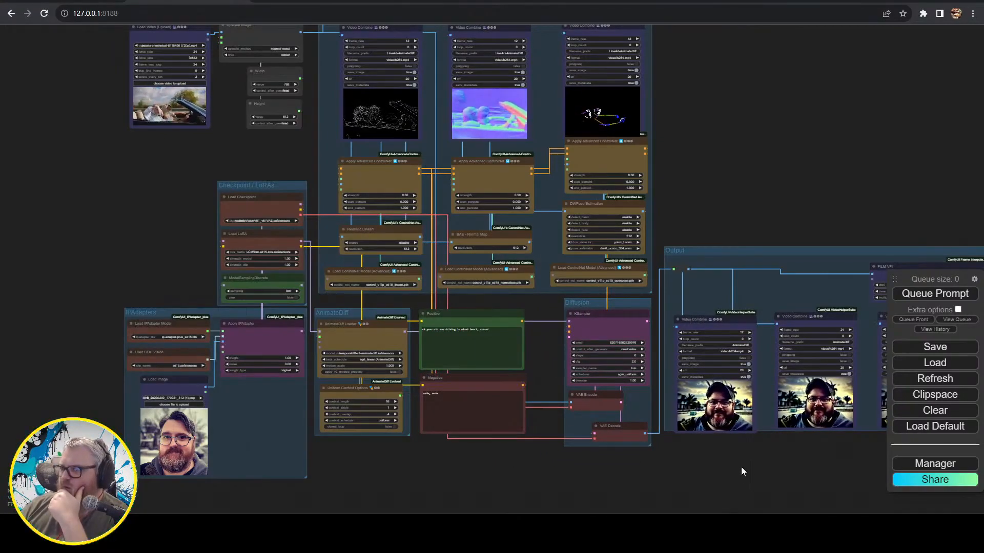
- Set the strength of the Apply Advanced ControlNet node above DWPose Estimation to 1
drag(741, 466, 464, 406)
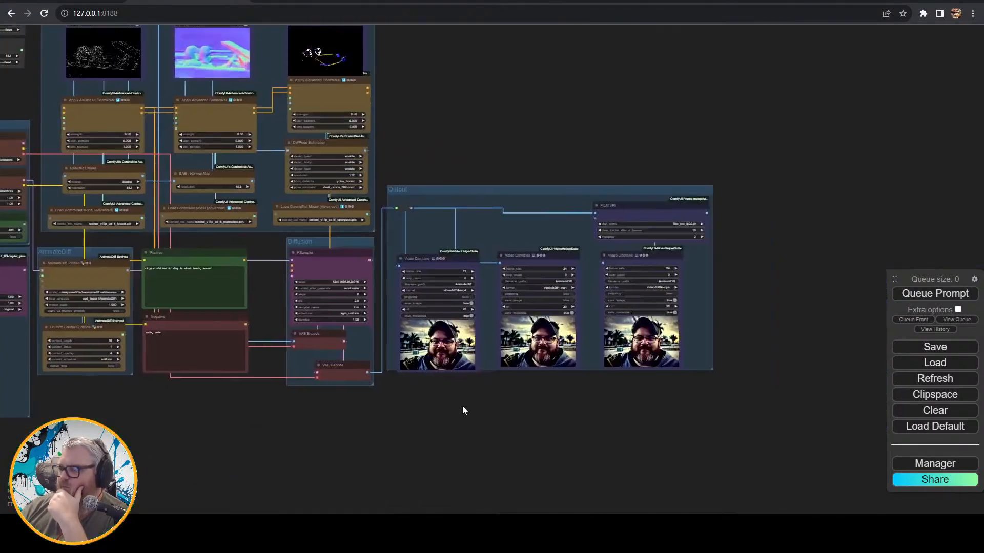
scroll(464, 406, up, 7)
scroll(666, 359, down, 3)
drag(569, 108, 707, 509)
click(489, 385)
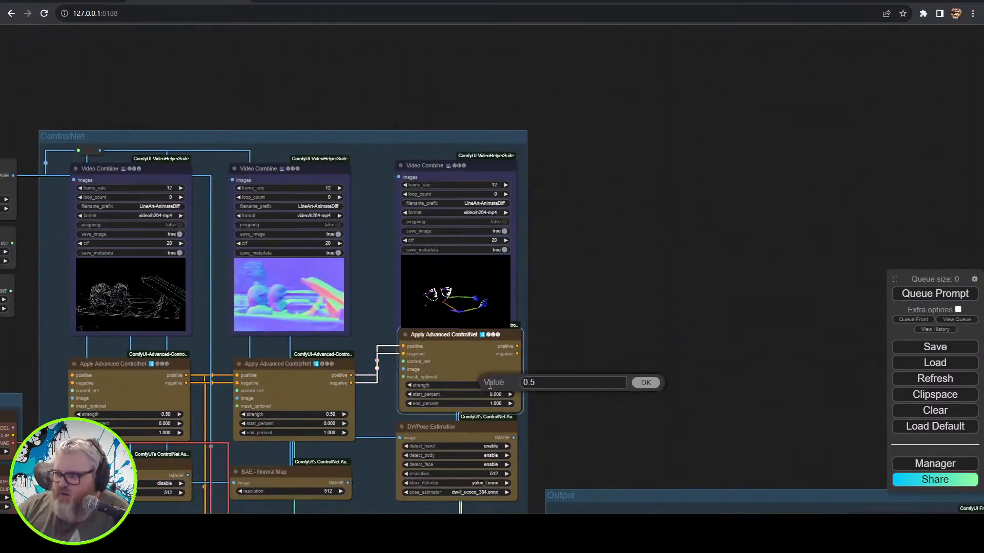
text(1)
key(Return)
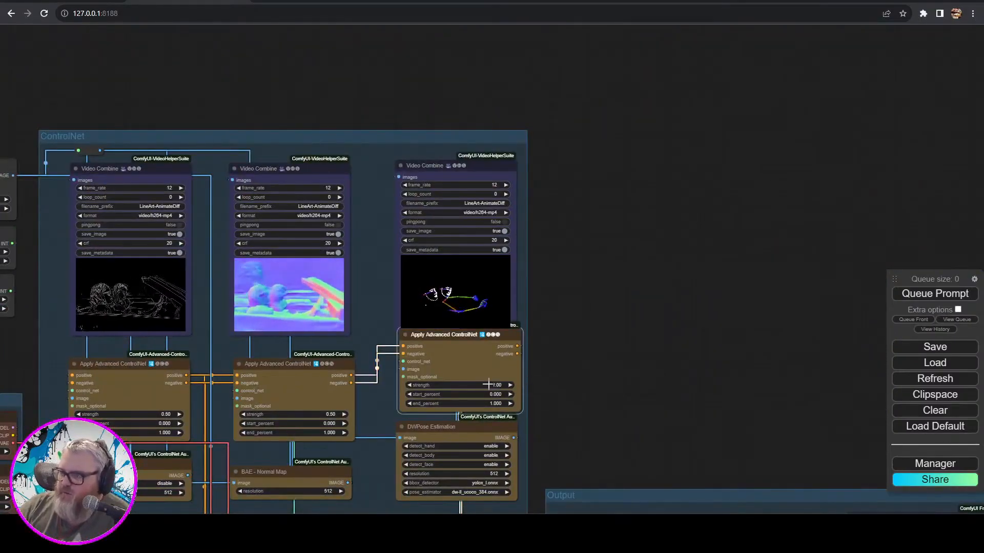
- Set the strength of the normal map and lineart Apply Advanced ControlNet nodes to 1
click(321, 417)
text(1)
key(Return)
click(158, 414)
text(1)
key(Return)
- Queue the prompt to generate the video with the full ControlNet strengths
scroll(804, 151, down, 5)
scroll(775, 164, up, 5)
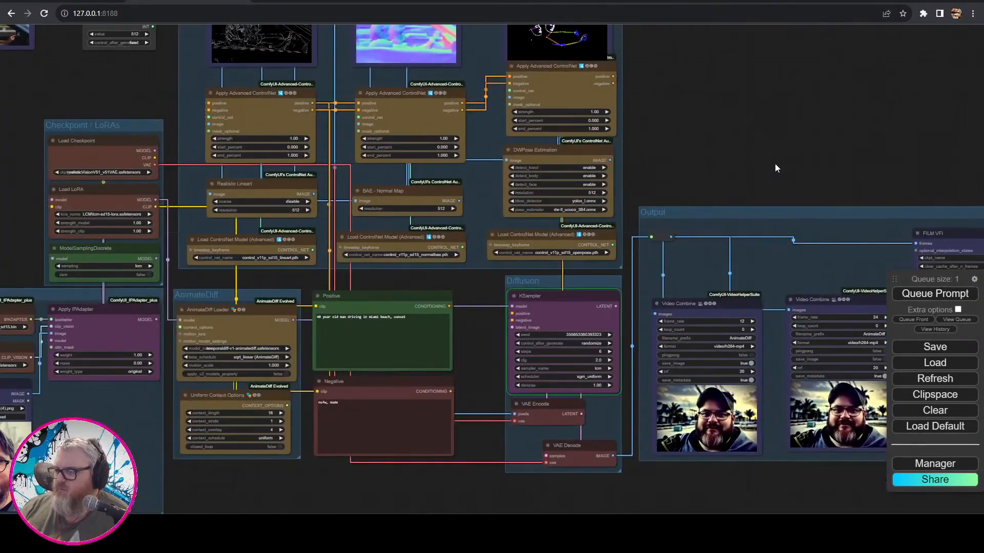
key(ctrl+Return)
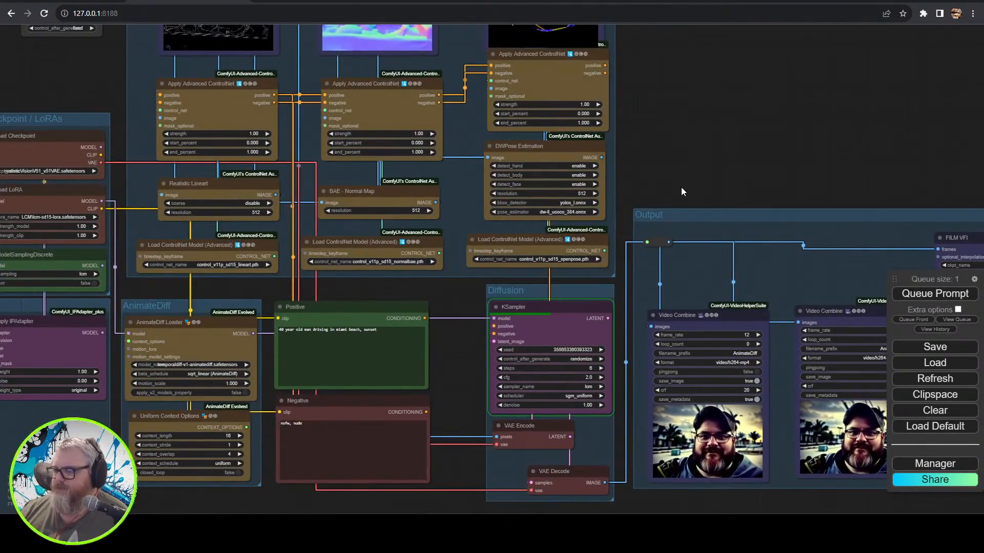
drag(699, 136, 682, 153)
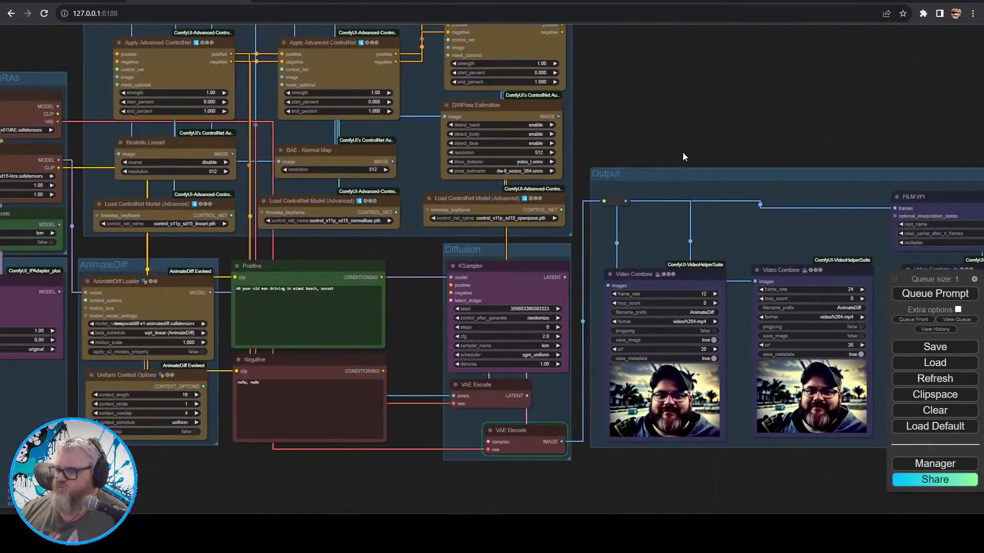
drag(811, 148, 982, 270)
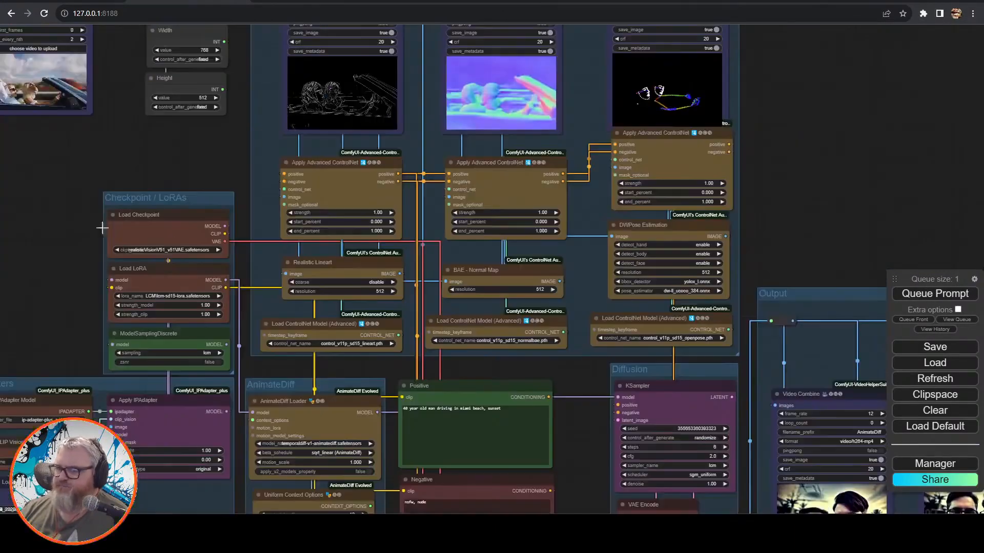
- Replace the positive prompt text with "anime, rockstars"
drag(42, 156, 223, 426)
scroll(304, 366, up, 6)
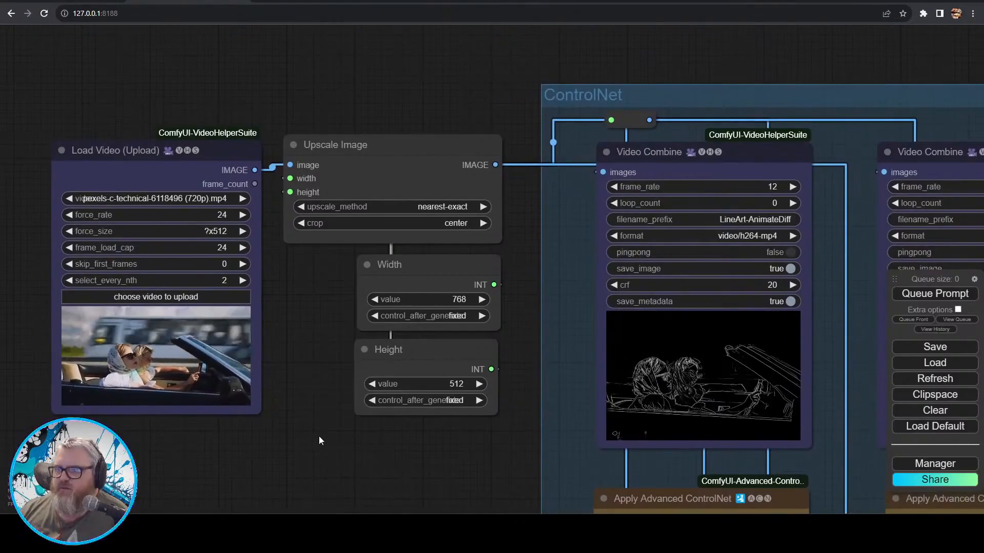
drag(320, 435, 52, 244)
drag(183, 334, 488, 102)
drag(179, 505, 245, 201)
drag(886, 223, 354, 217)
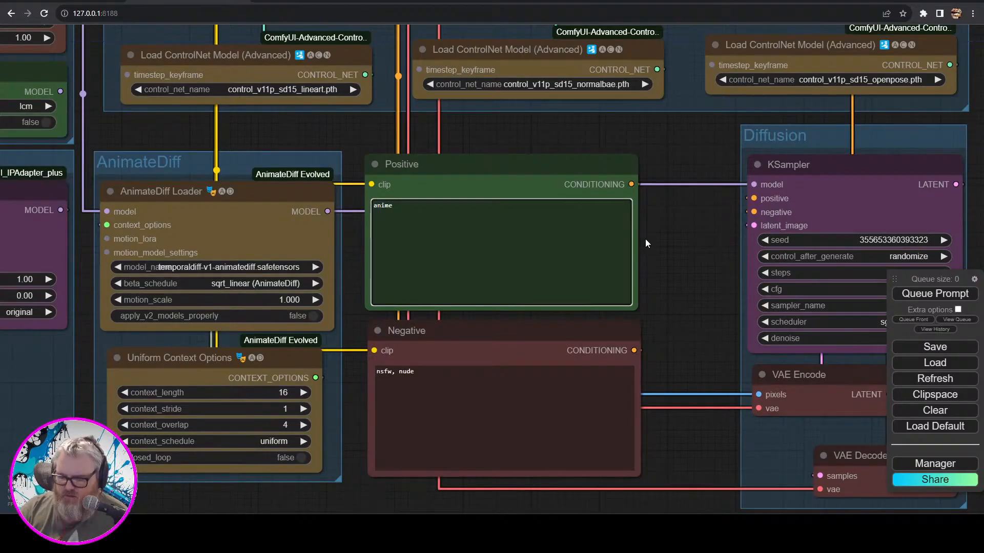
text(rockstars)
- Switch the Load Checkpoint node to deliberate_v3.safetensors and queue the prompt
drag(127, 151, 512, 351)
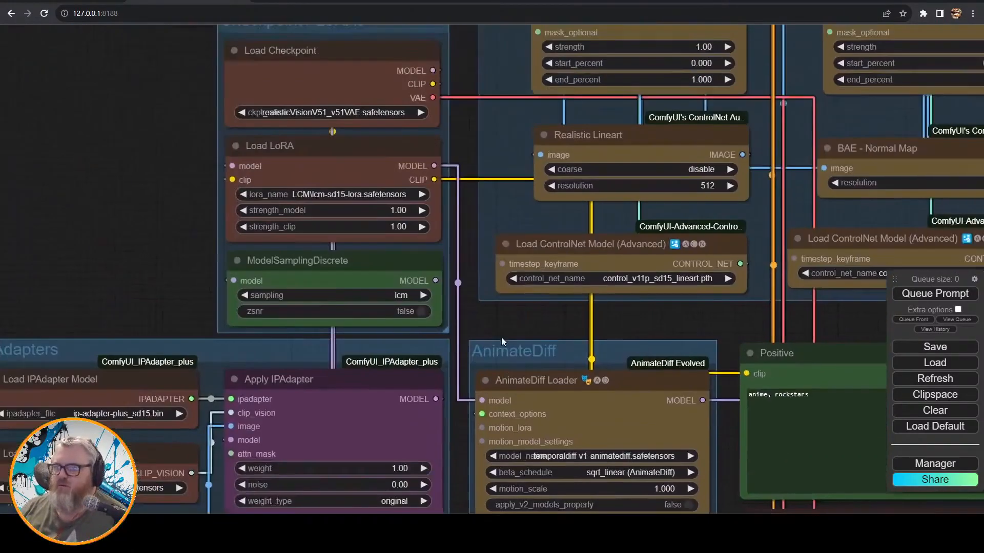
click(320, 123)
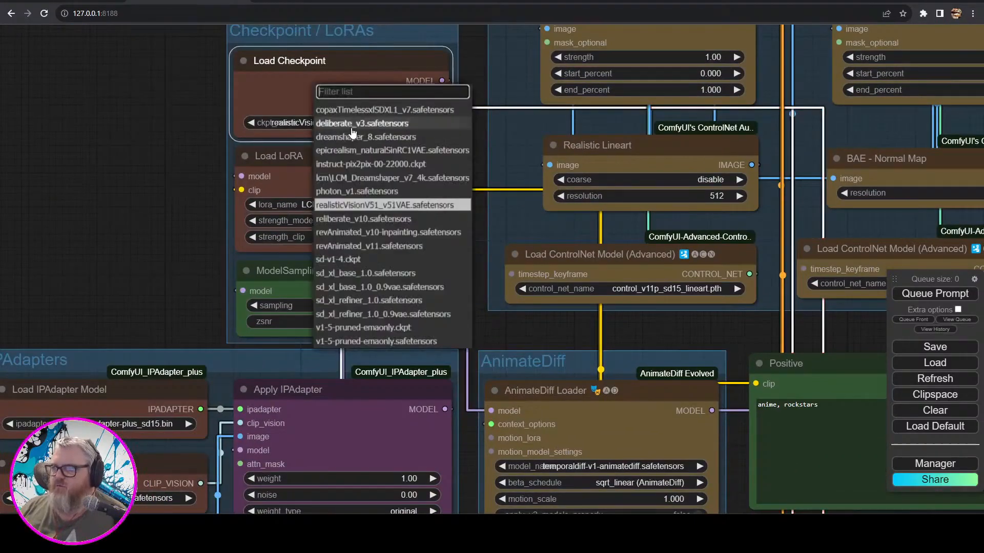
click(346, 127)
drag(792, 337, 94, 230)
drag(419, 423, 251, 462)
click(934, 293)
scroll(679, 262, down, 6)
drag(745, 110, 676, 219)
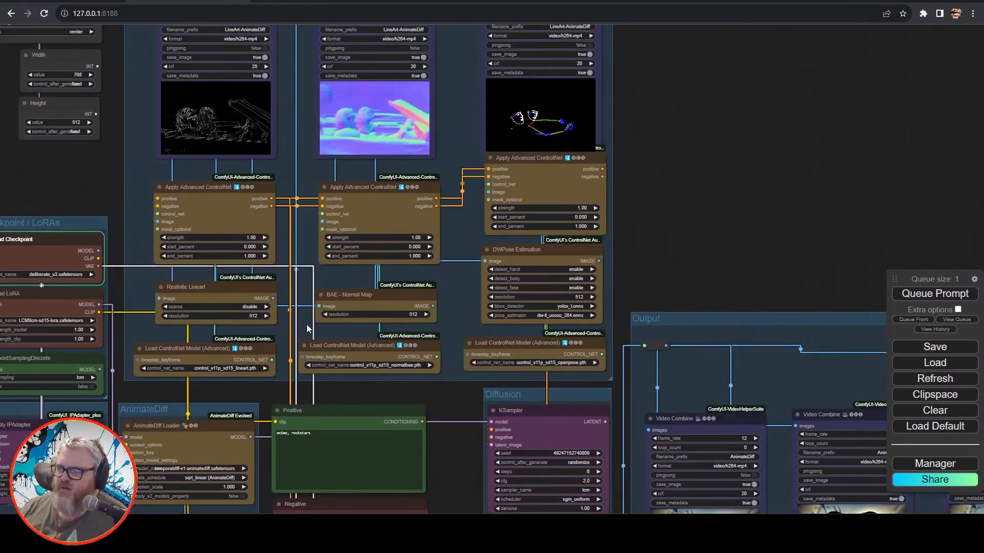
- Set end_percent to 0.5 on the lineart and normal map Apply Advanced ControlNet nodes
drag(306, 328, 518, 133)
drag(597, 218, 303, 442)
drag(389, 359, 394, 284)
drag(308, 367, 598, 144)
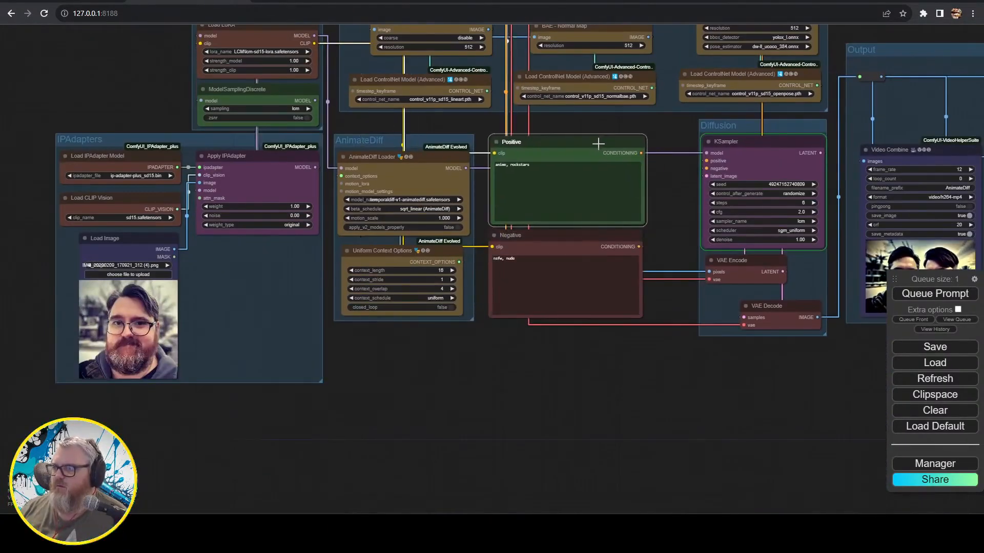
drag(687, 348, 596, 410)
click(364, 48)
text(0.5)
key(Return)
click(528, 49)
text(0.5)
key(Return)
- Examine the ControlNet settings and the output video previews while the prompt runs
drag(743, 35, 696, 208)
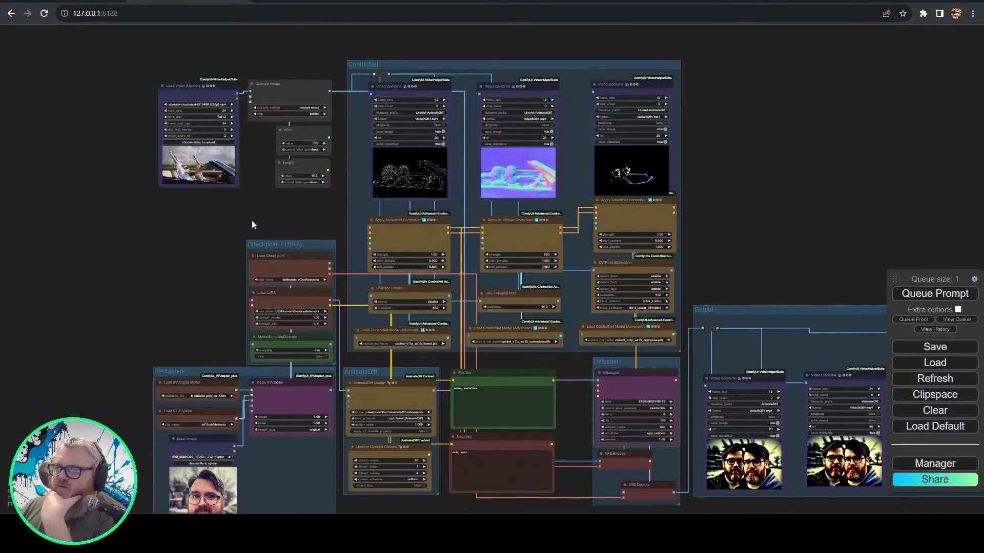
drag(251, 224, 198, 345)
scroll(210, 325, up, 4)
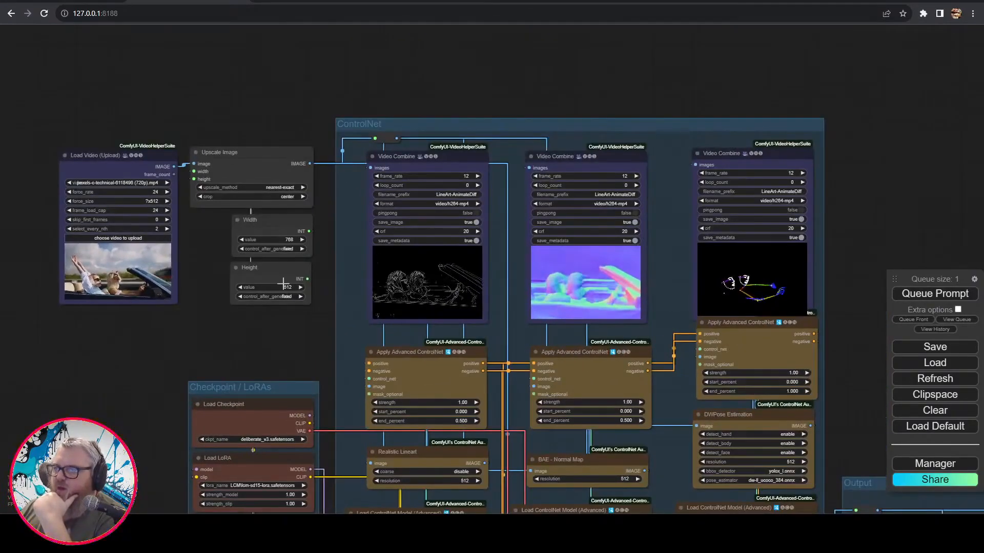
drag(204, 334, 127, 167)
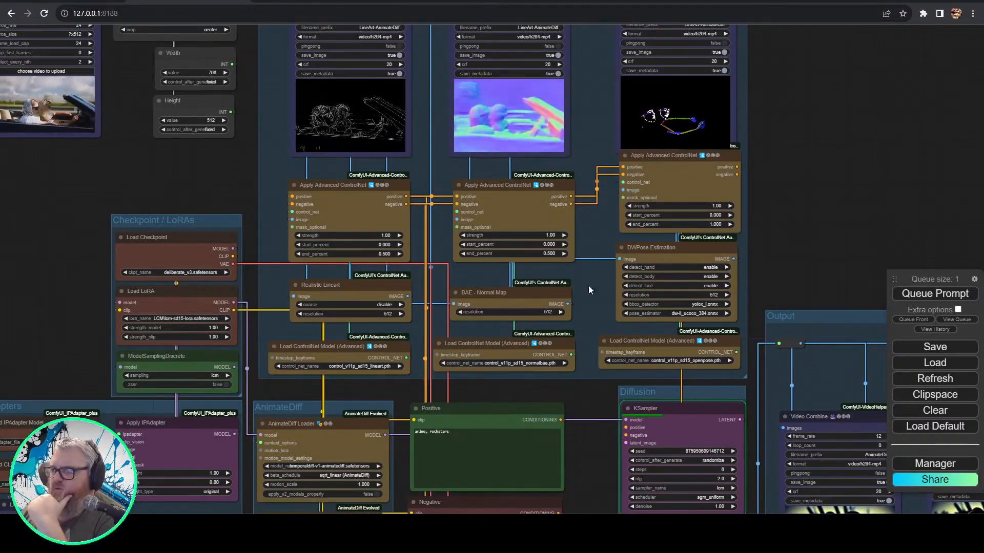
scroll(134, 210, down, 5)
scroll(454, 335, up, 2)
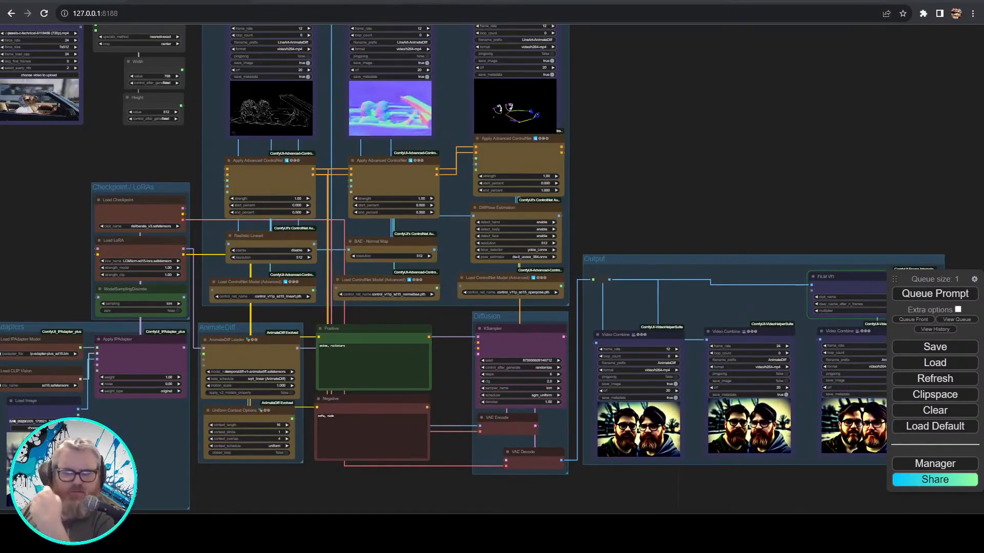
scroll(451, 482, up, 6)
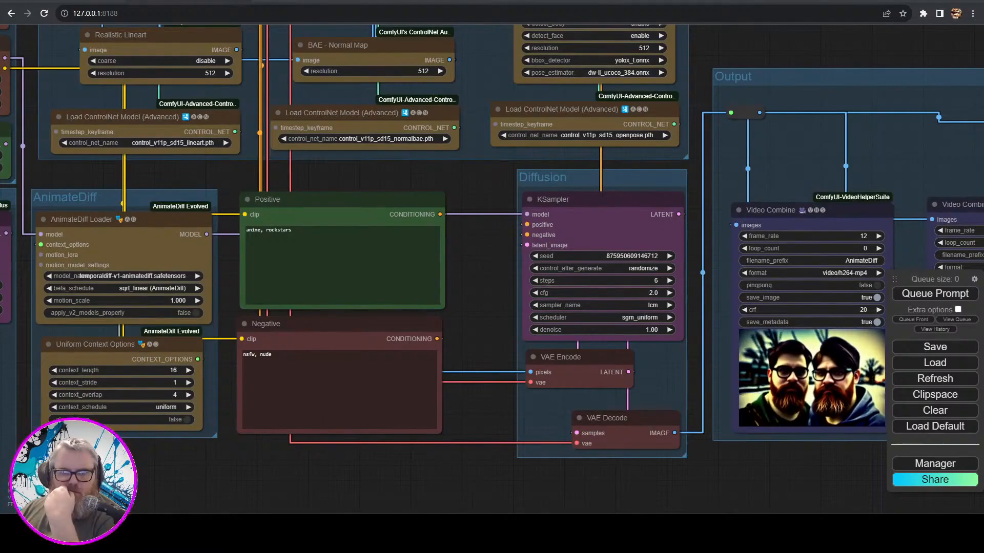
drag(407, 513, 452, 481)
- Inspect the source clip and the settings of the Load Video node beside the ControlNet group
scroll(487, 233, down, 4)
drag(487, 234, 567, 476)
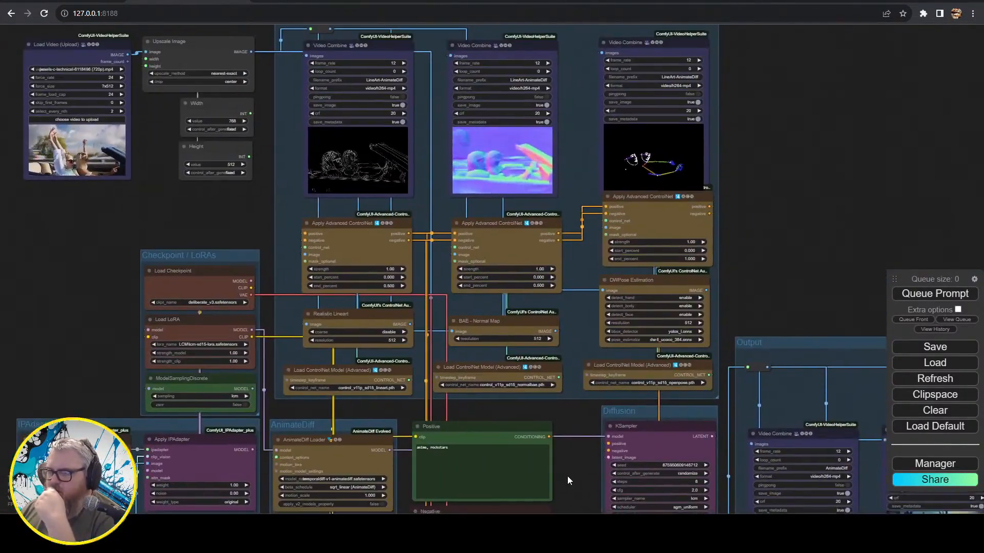
scroll(518, 303, down, 4)
scroll(289, 94, up, 9)
click(243, 207)
drag(153, 203, 130, 185)
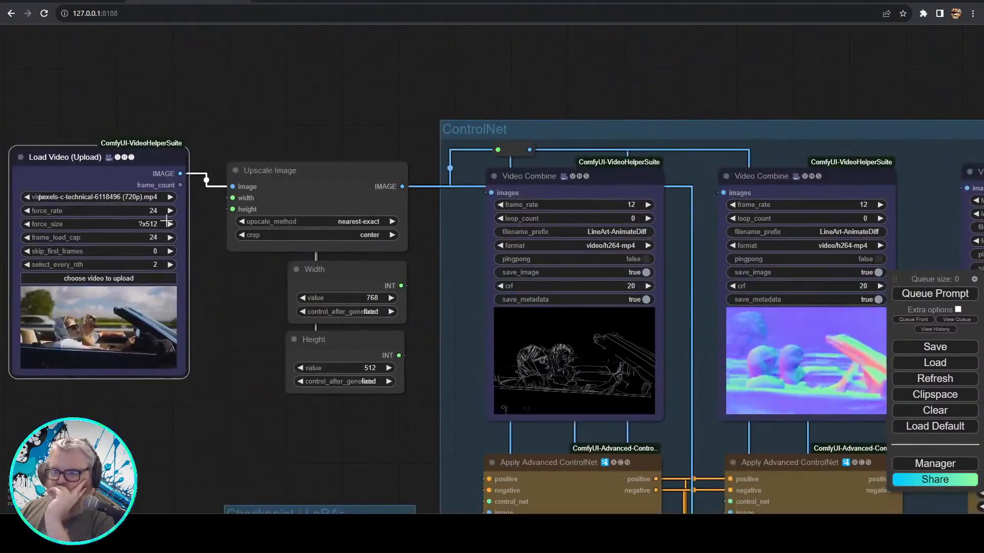
scroll(246, 306, down, 1)
scroll(245, 306, down, 1)
- Set the lineart ControlNet strength to 0.5 and the normal map ControlNet strength to 0.45
drag(297, 421, 1, 100)
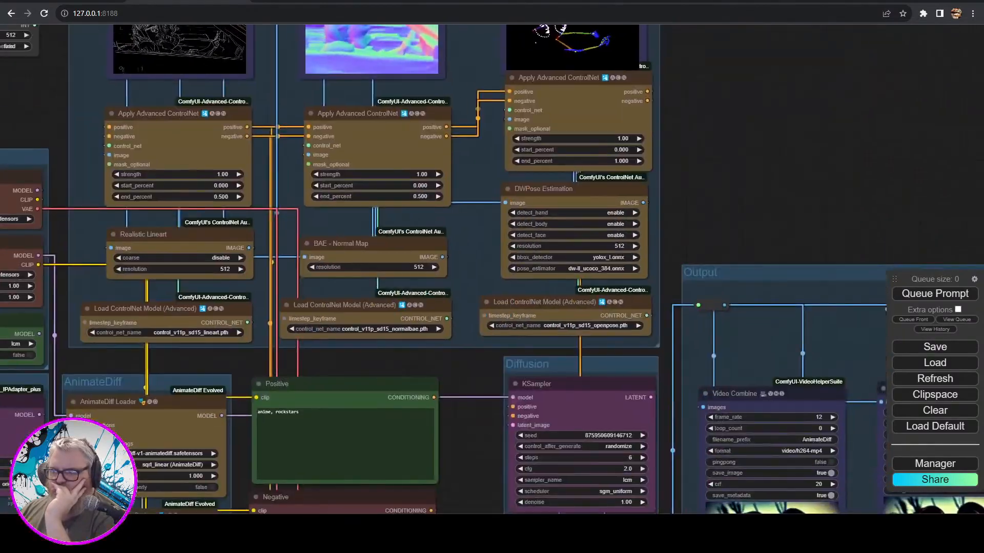
click(222, 174)
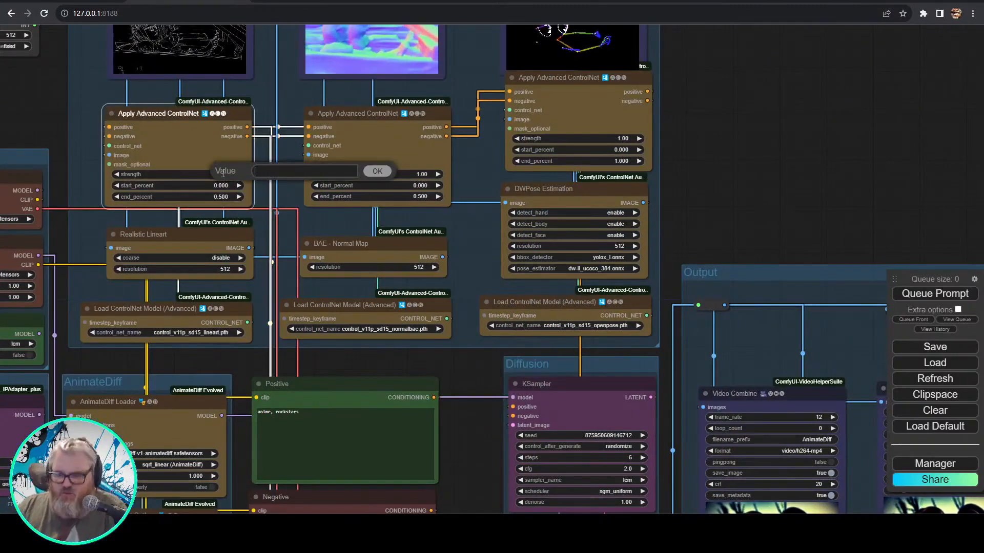
click(419, 175)
text(0.45)
key(Return)
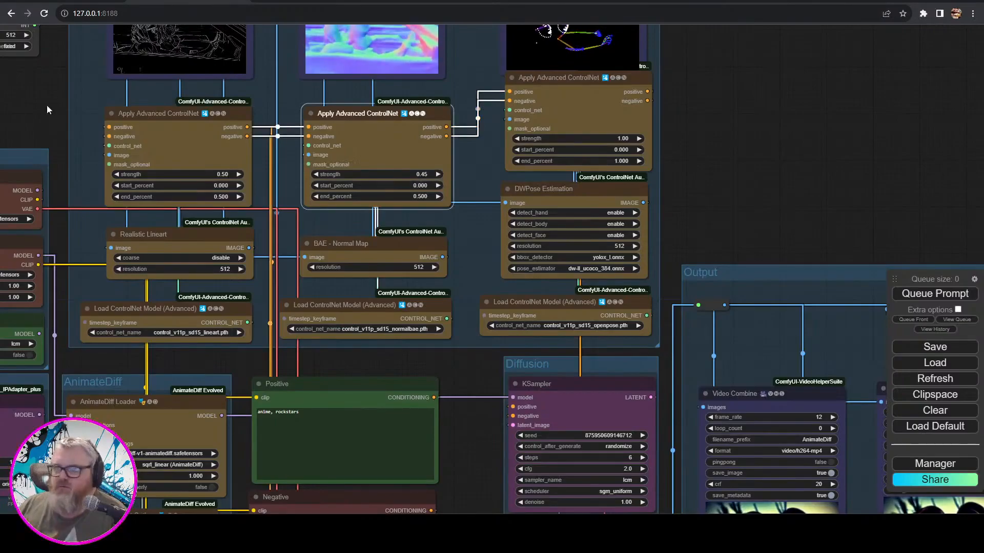
- Load joan_of_arc.mp4 from the Videos folder as the source clip in the Load Video node
drag(47, 109, 565, 327)
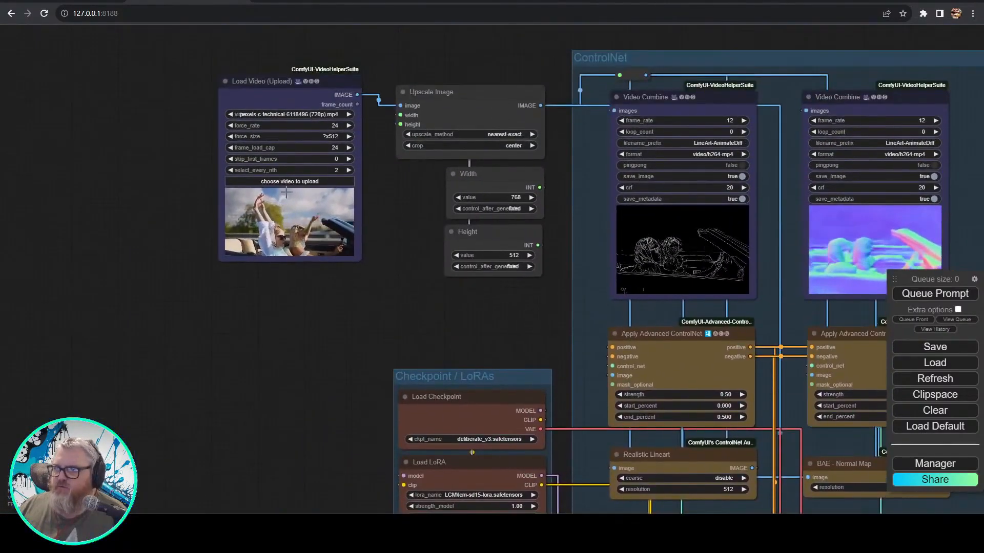
click(290, 178)
click(68, 190)
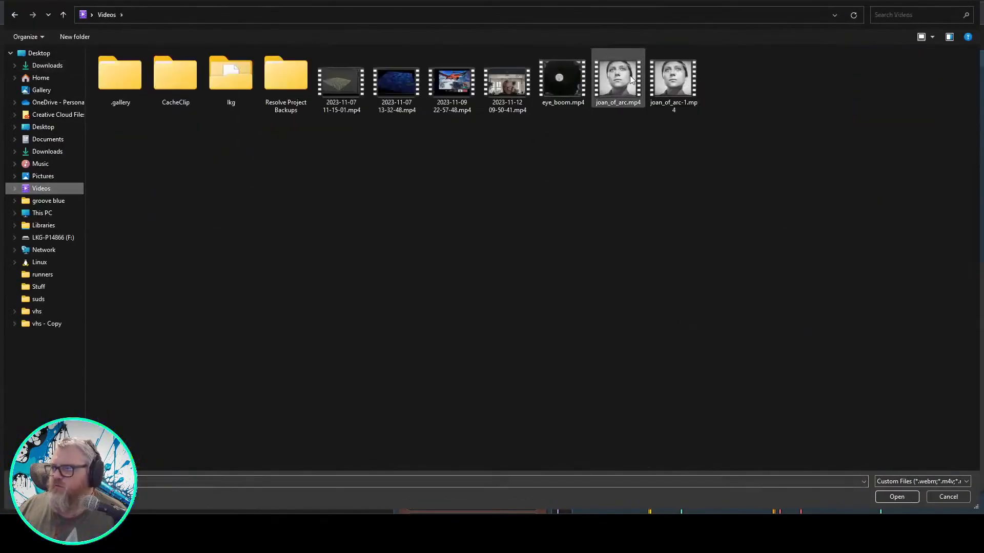
double_click(630, 80)
- Look over the Diffusion and Output groups while the workflow processes the new source clip
scroll(416, 306, down, 5)
drag(417, 306, 81, 245)
scroll(606, 161, up, 6)
drag(616, 268, 794, 287)
drag(757, 375, 500, 96)
drag(627, 339, 438, 161)
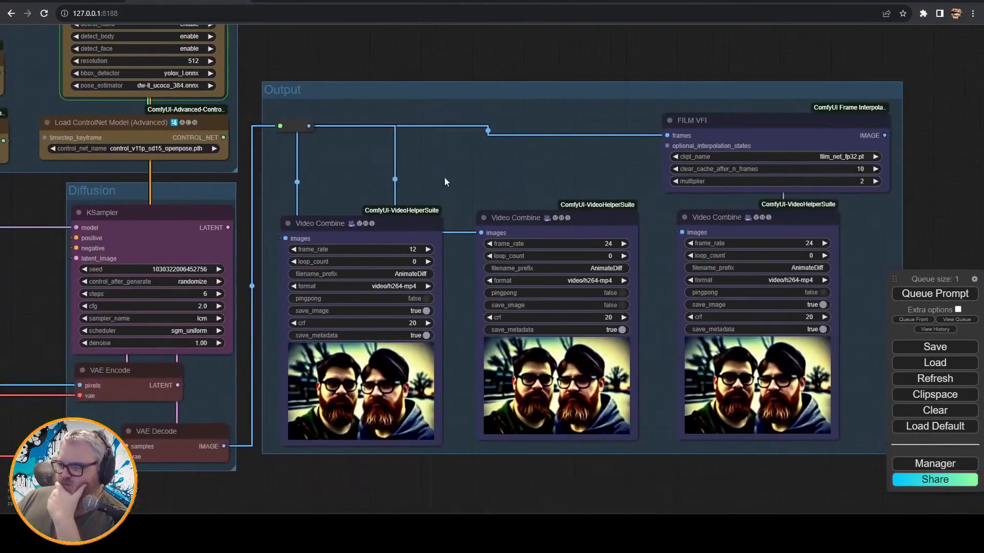
drag(266, 391, 833, 438)
click(237, 313)
drag(449, 267, 453, 248)
- Examine the lineart, normal map and pose previews for the new clip and compare them with the output videos
scroll(468, 285, down, 8)
scroll(467, 286, up, 10)
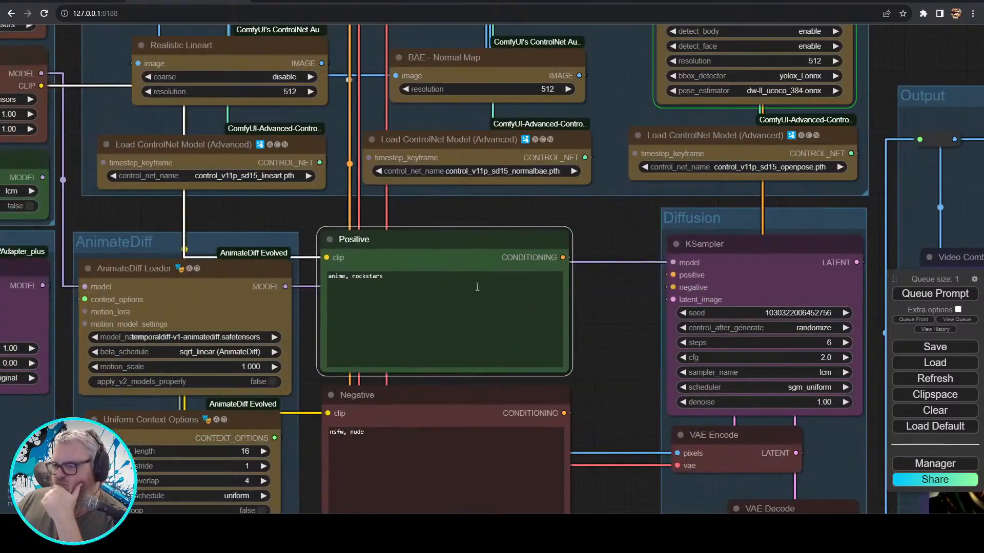
scroll(453, 248, down, 5)
drag(793, 90, 529, 194)
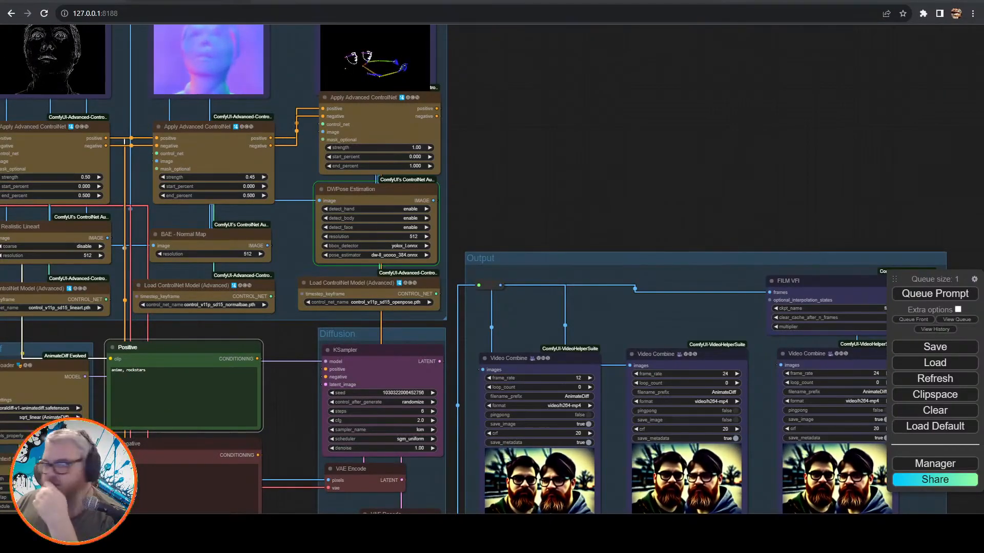
drag(513, 139, 617, 97)
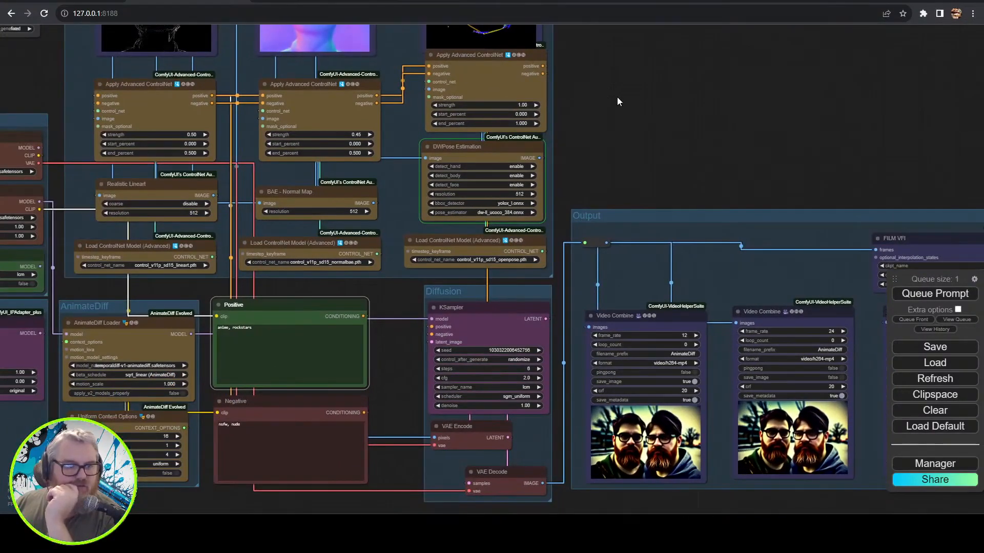
drag(64, 90, 470, 304)
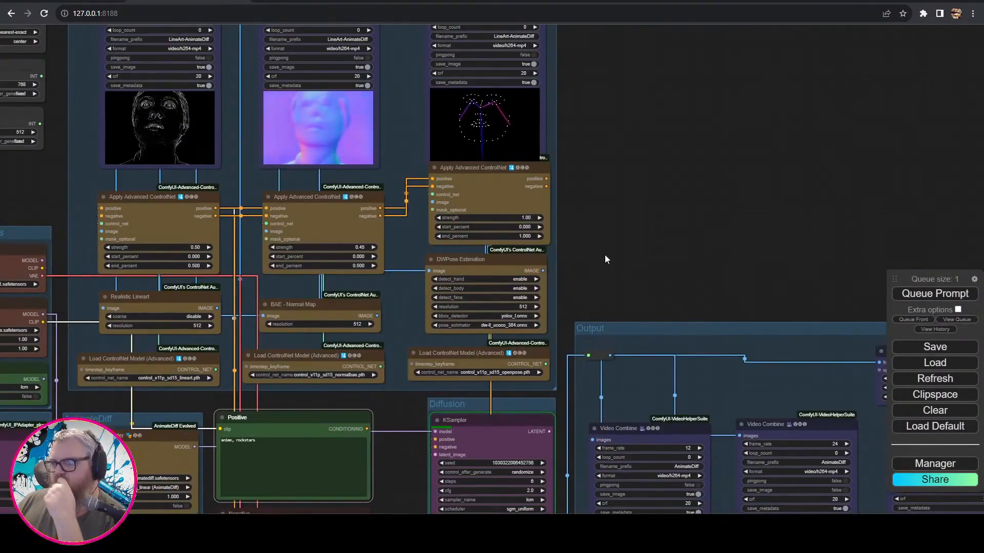
scroll(650, 283, down, 4)
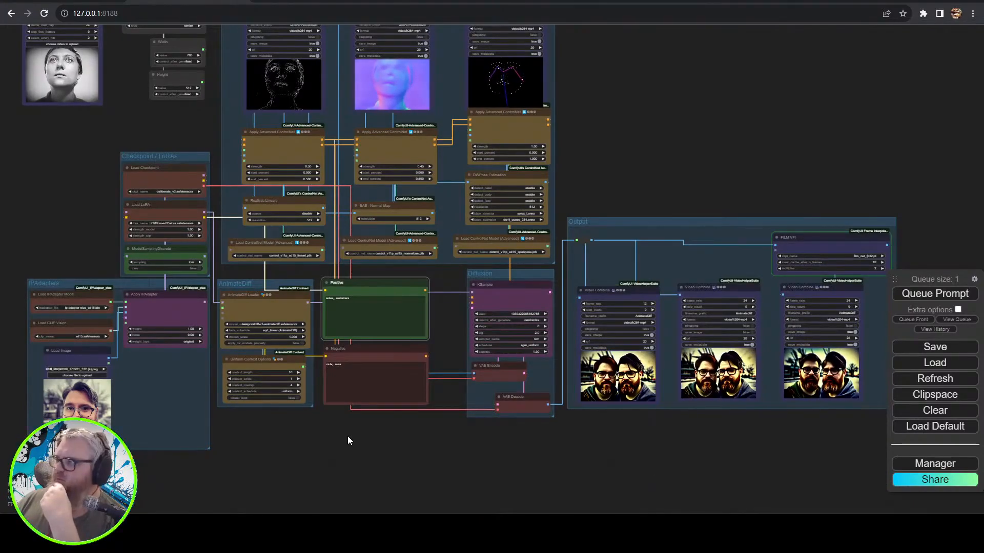
scroll(642, 454, up, 10)
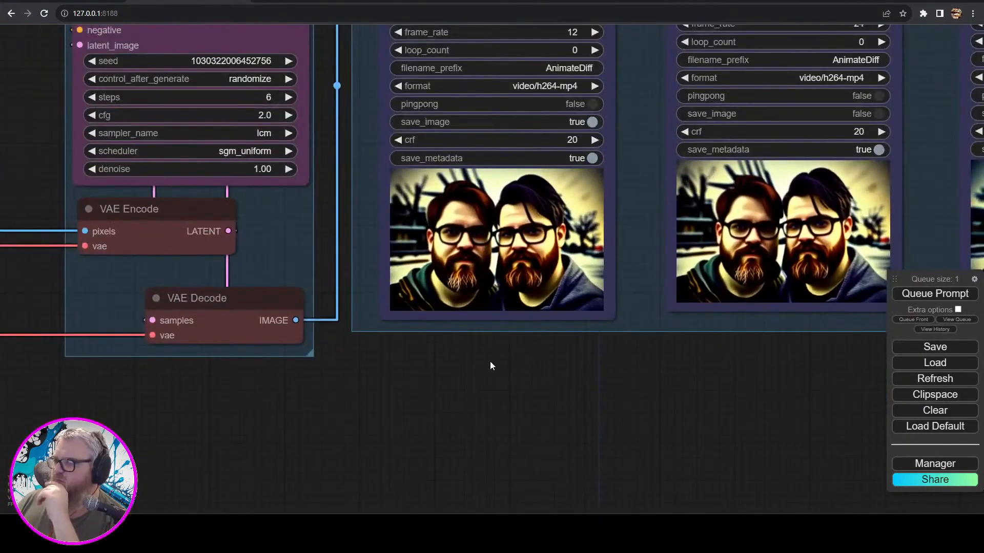
scroll(490, 361, down, 5)
scroll(489, 360, down, 10)
scroll(549, 430, up, 10)
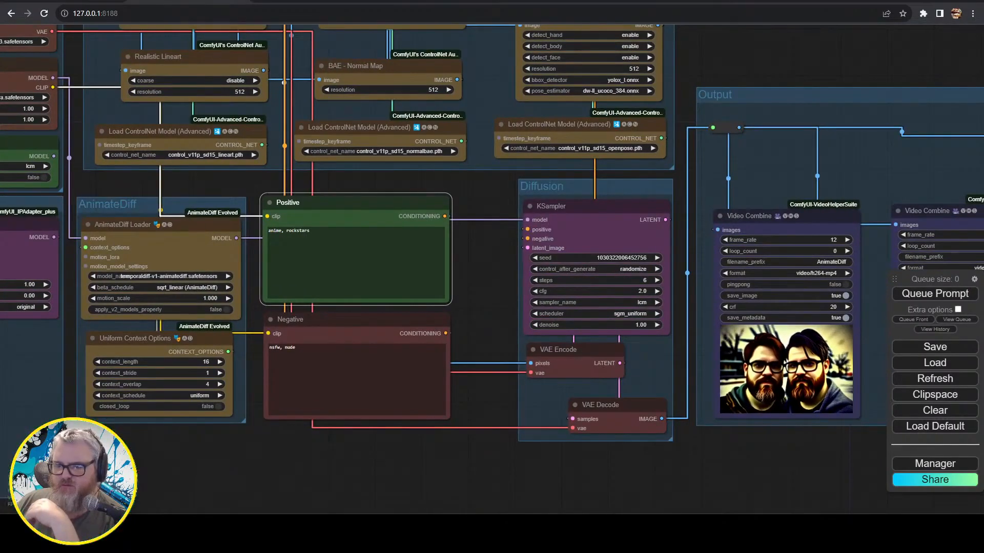
- Review the other workflow with the kpop and film-kpop video previews and inspect its nodes
mouse_move(164, 525)
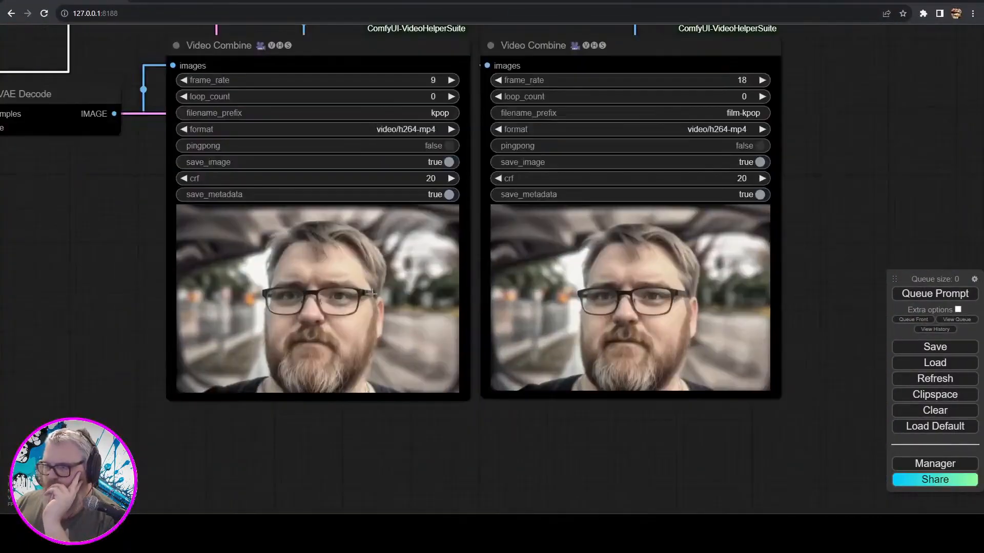
scroll(272, 273, down, 6)
drag(175, 259, 795, 130)
drag(459, 283, 732, 318)
drag(702, 205, 501, 541)
click(313, 167)
drag(313, 164, 227, 156)
drag(326, 166, 321, 166)
click(456, 318)
click(325, 322)
- Set the Apply IPAdapter weight to 0.75 in the grouped ControlNet workflow and queue the prompt
drag(643, 193, 519, 162)
drag(439, 73, 598, 297)
drag(88, 231, 523, 334)
drag(424, 505, 444, 144)
click(483, 66)
drag(445, 262, 597, 97)
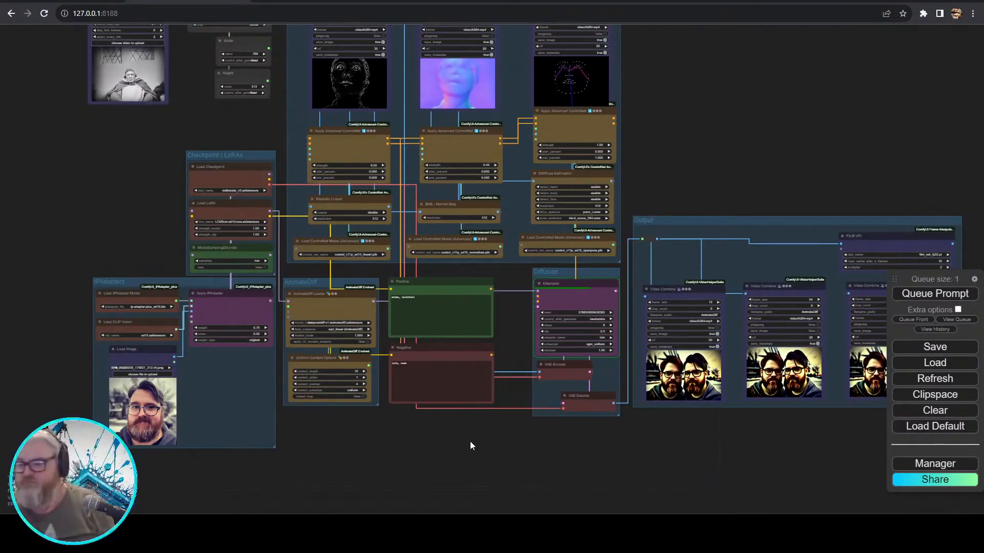
- Check the output video previews and set the Apply IPAdapter weight to 0.10
scroll(716, 451, up, 10)
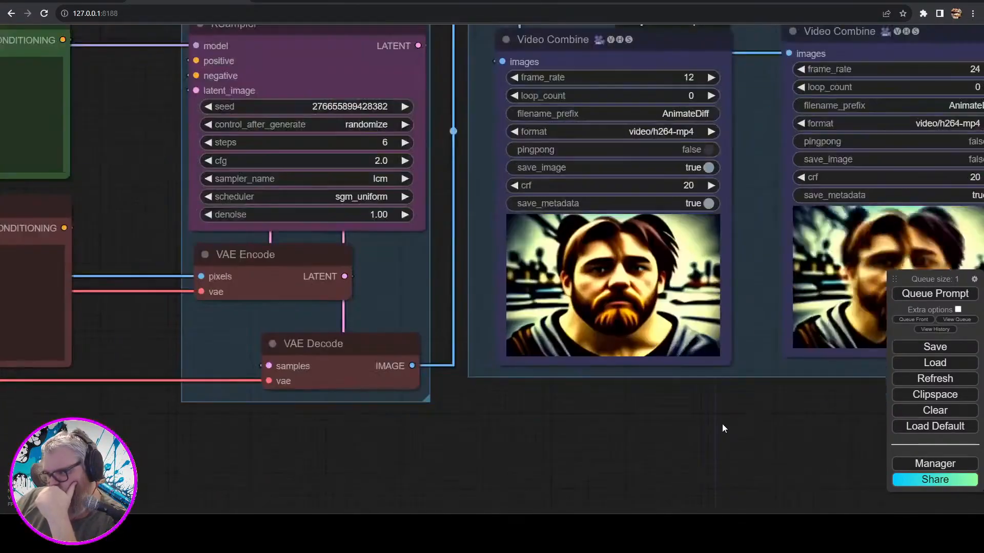
scroll(719, 428, down, 6)
drag(494, 462, 770, 434)
scroll(379, 381, up, 2)
click(226, 215)
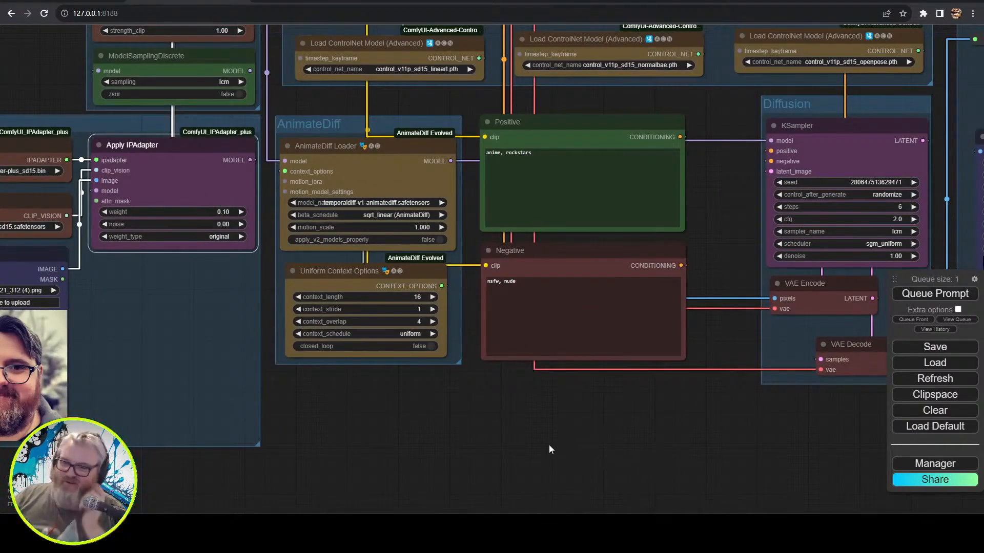
drag(524, 432, 425, 486)
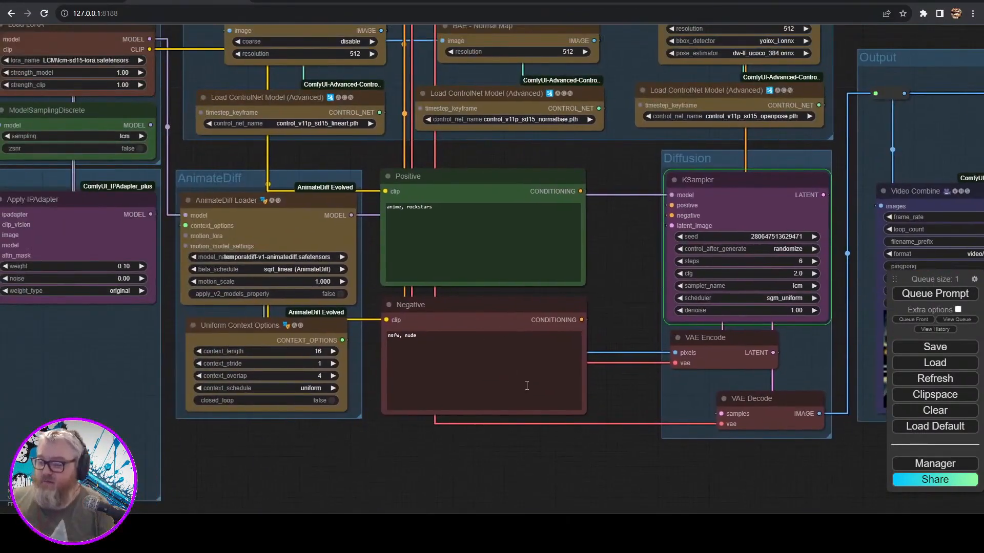
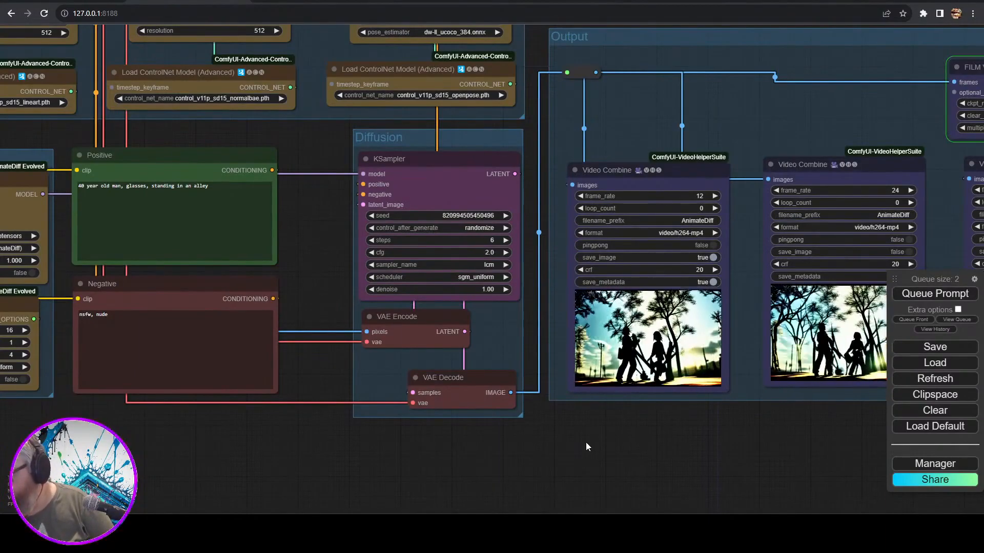
- Examine the ControlNet, checkpoint, LoRA and AnimateDiff nodes while the alley prompt is processing
drag(331, 273, 535, 511)
scroll(482, 441, down, 5)
drag(663, 268, 547, 227)
drag(501, 173, 537, 190)
scroll(483, 412, up, 3)
scroll(478, 387, up, 2)
drag(231, 320, 589, 417)
drag(154, 192, 134, 184)
mouse_move(116, 178)
mouse_down()
mouse_move(131, 167)
mouse_move(135, 174)
mouse_up()
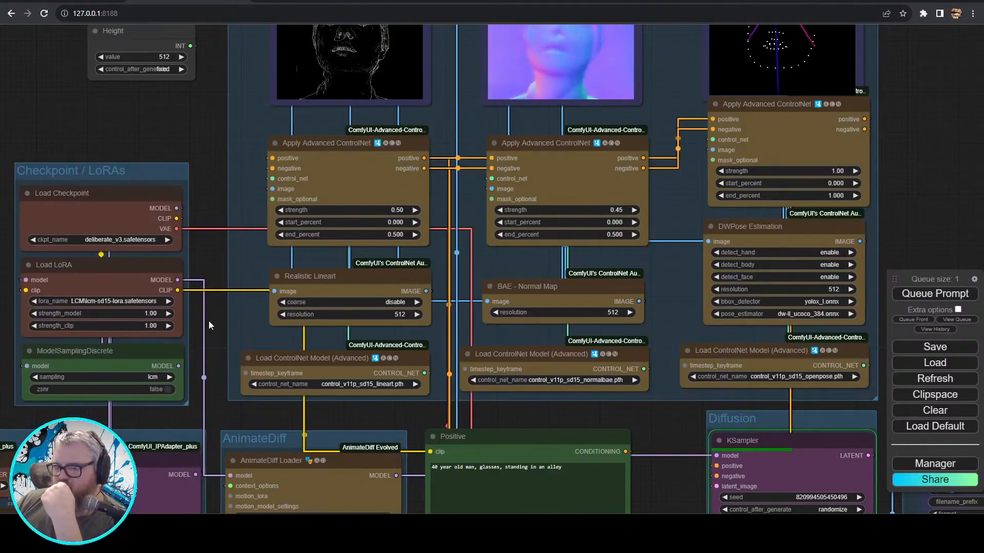
drag(208, 321, 219, 246)
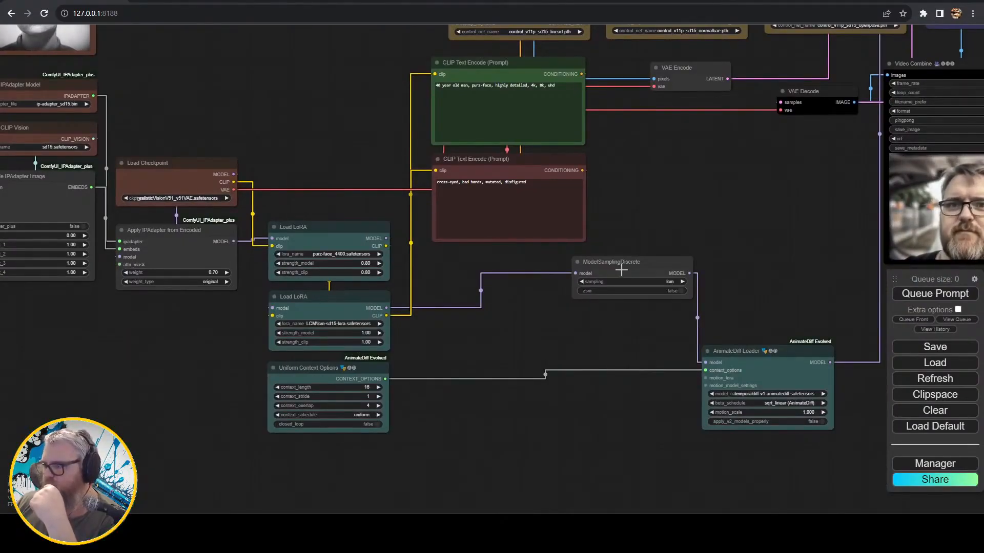
- Check the IPAdapter settings in the other workflow and match the grouped workflow with ip-adapter_sd15.bin and a weight of 0.70
click(231, 266)
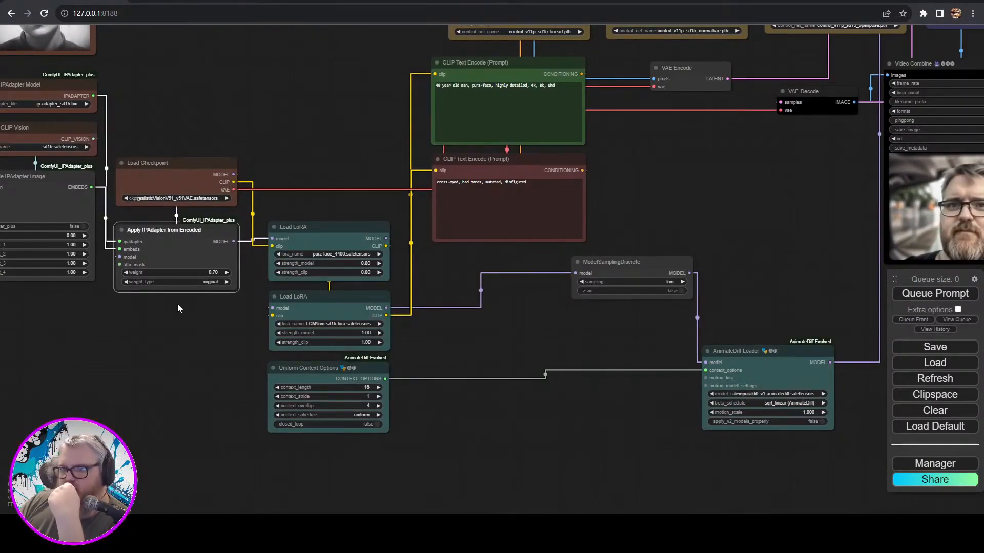
drag(167, 333, 320, 411)
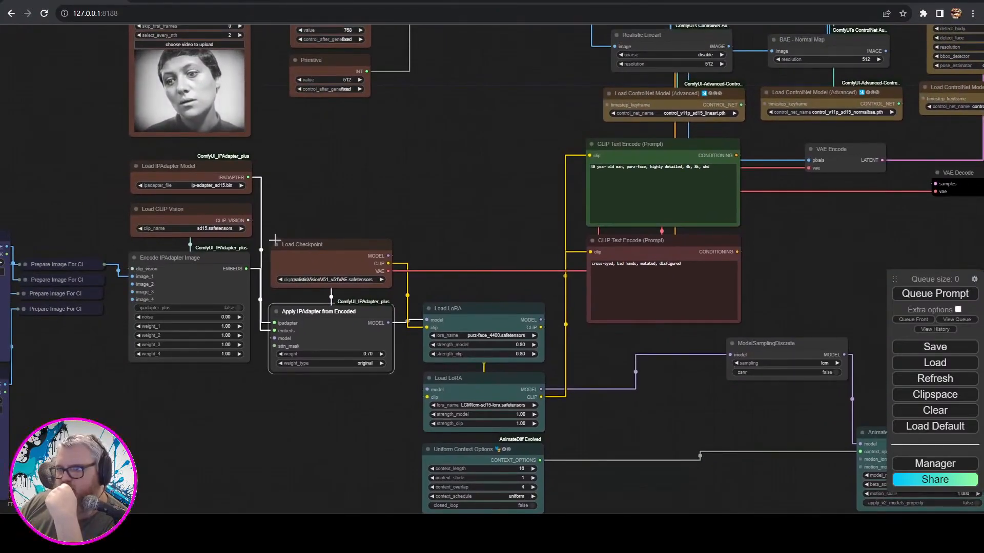
drag(275, 240, 149, 240)
click(341, 188)
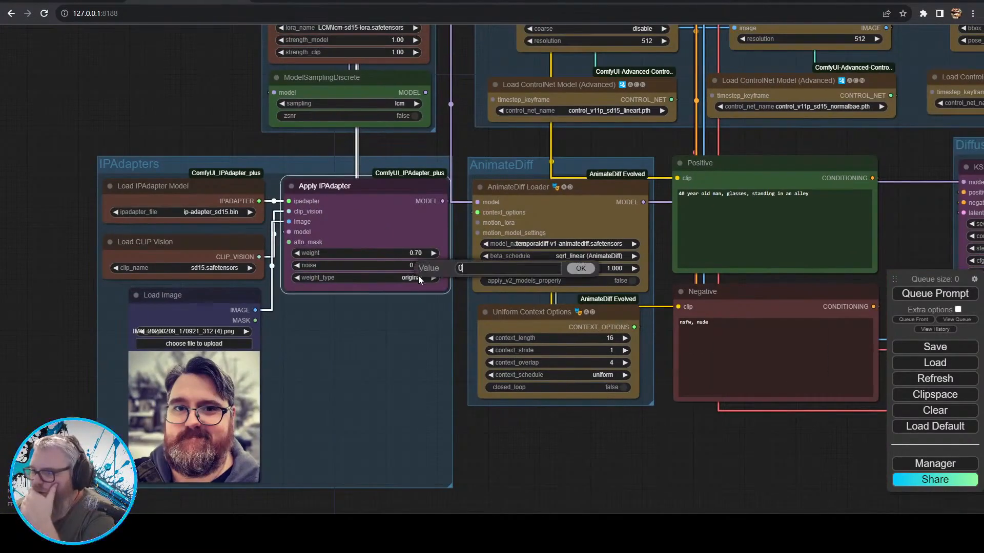
click(248, 125)
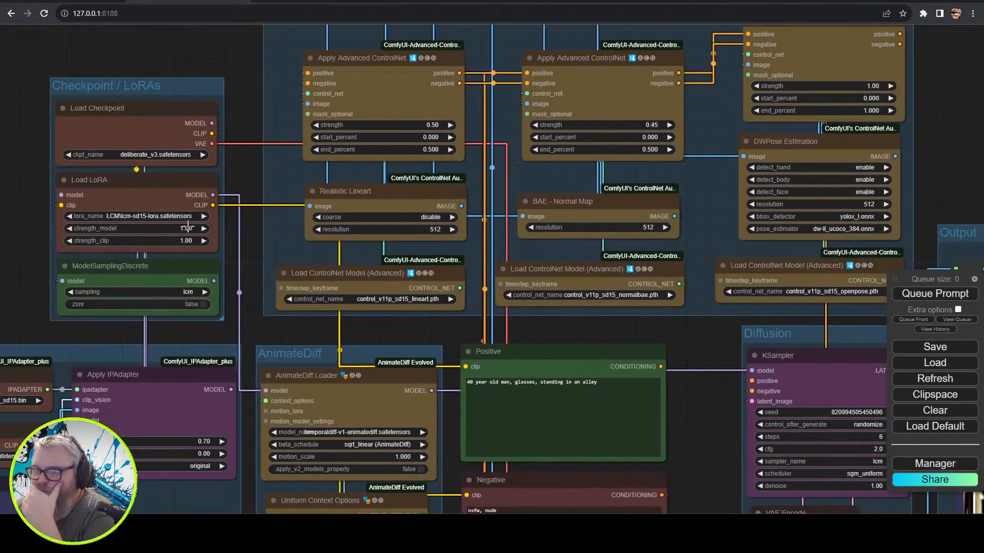
- Move ModelSamplingDiscrete out of the Checkpoint / LoRAs group and connect its MODEL output to the AnimateDiff Loader
drag(189, 277, 6, 144)
drag(41, 221, 329, 276)
drag(231, 185, 131, 297)
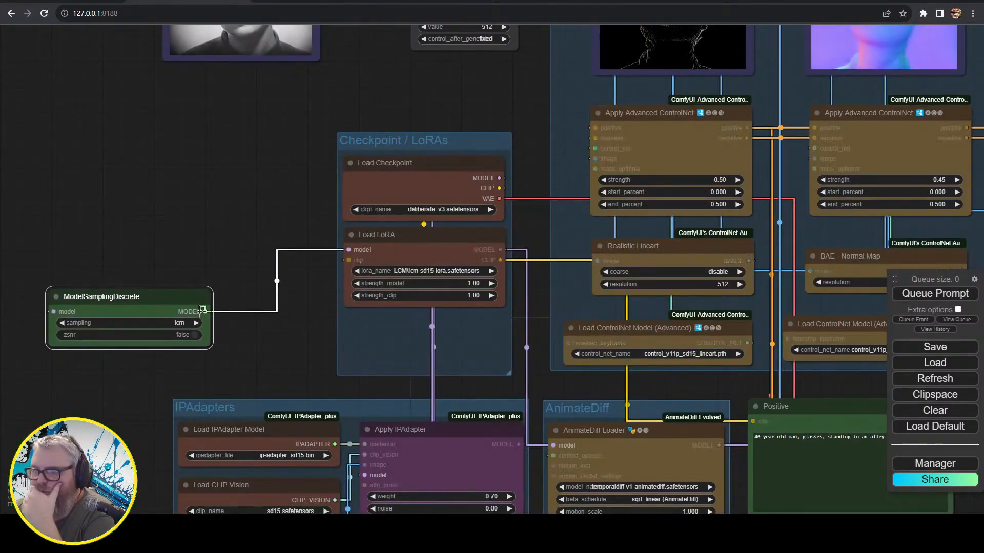
drag(205, 311, 289, 370)
click(256, 343)
drag(205, 312, 553, 446)
- Rewire the model chain from Load Checkpoint through Load LoRA, ModelSamplingDiscrete and Apply IPAdapter to the AnimateDiff Loader, and queue the prompt
drag(154, 313, 86, 330)
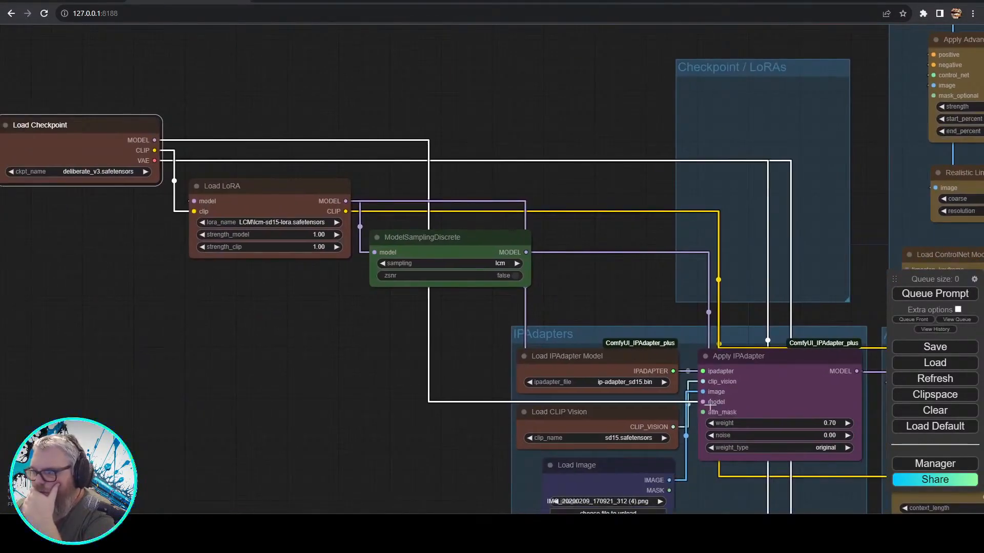
drag(709, 404, 346, 198)
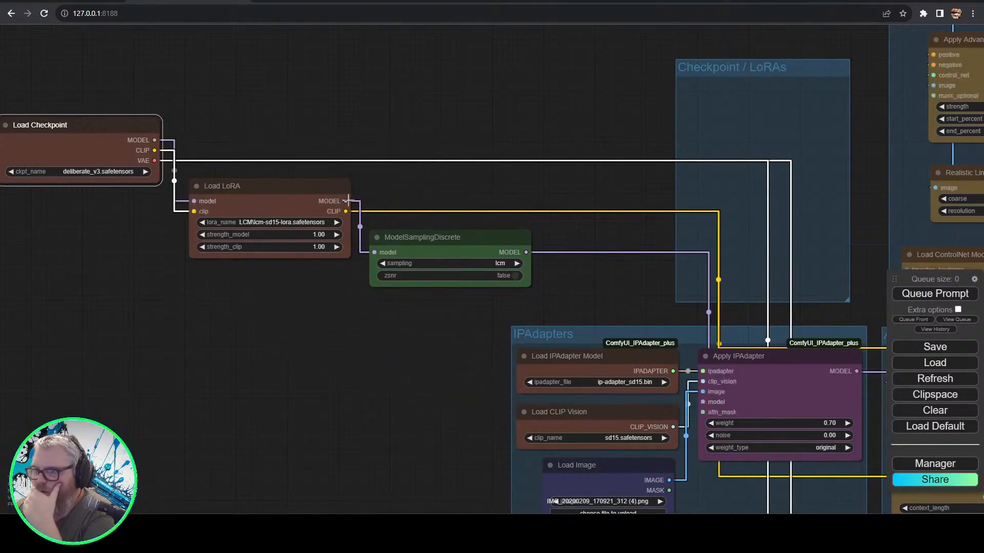
drag(558, 307, 516, 419)
scroll(375, 301, down, 4)
key(ctrl+Return)
- Review the Diffusion and Output groups and examine the videos generated with the rewired model chain
drag(619, 249, 246, 164)
drag(604, 419, 303, 334)
drag(659, 446, 485, 473)
scroll(292, 447, up, 5)
scroll(309, 447, down, 5)
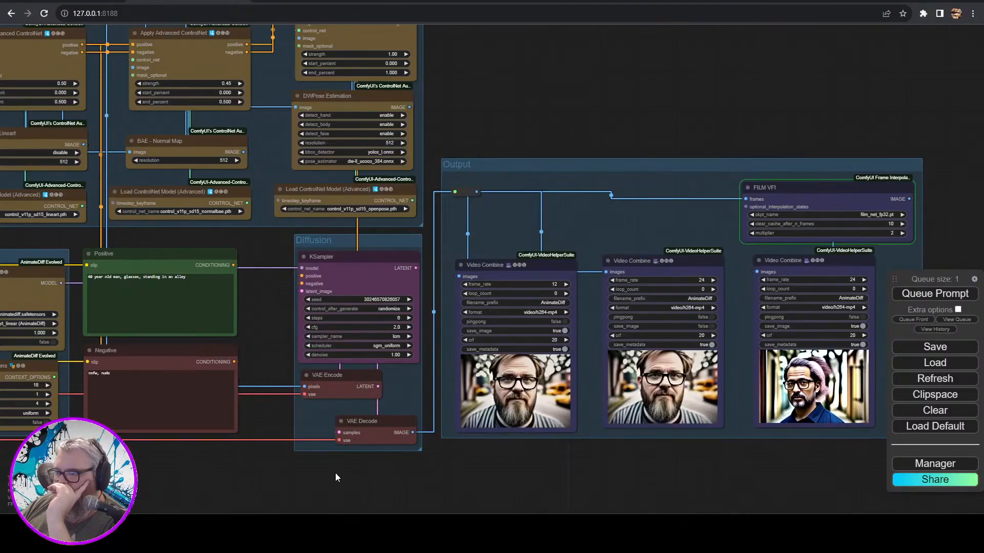
drag(334, 477, 617, 488)
scroll(617, 487, down, 4)
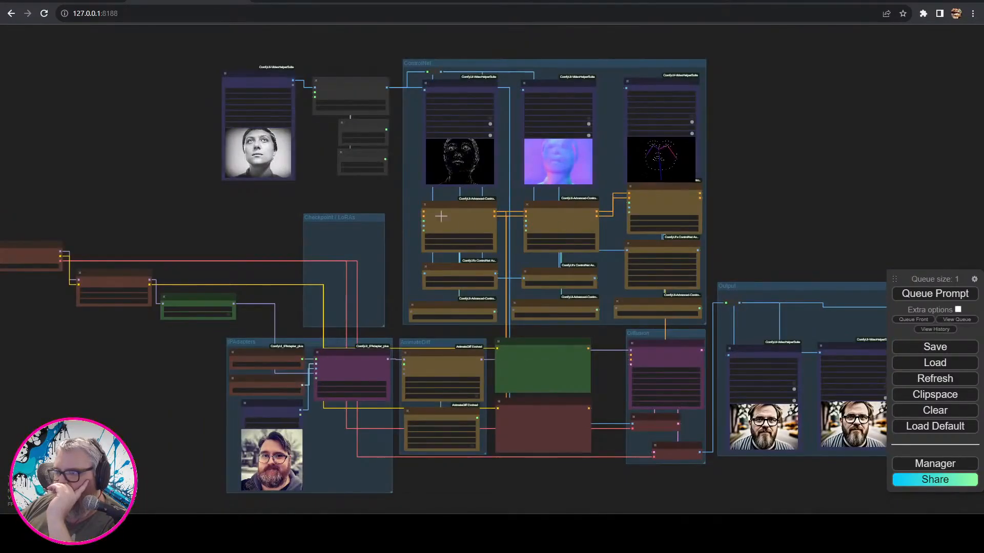
- Move the ModelSamplingDiscrete, Load LoRA and Load Checkpoint nodes back into the Checkpoint / LoRAs group
drag(180, 235, 329, 132)
scroll(343, 360, up, 10)
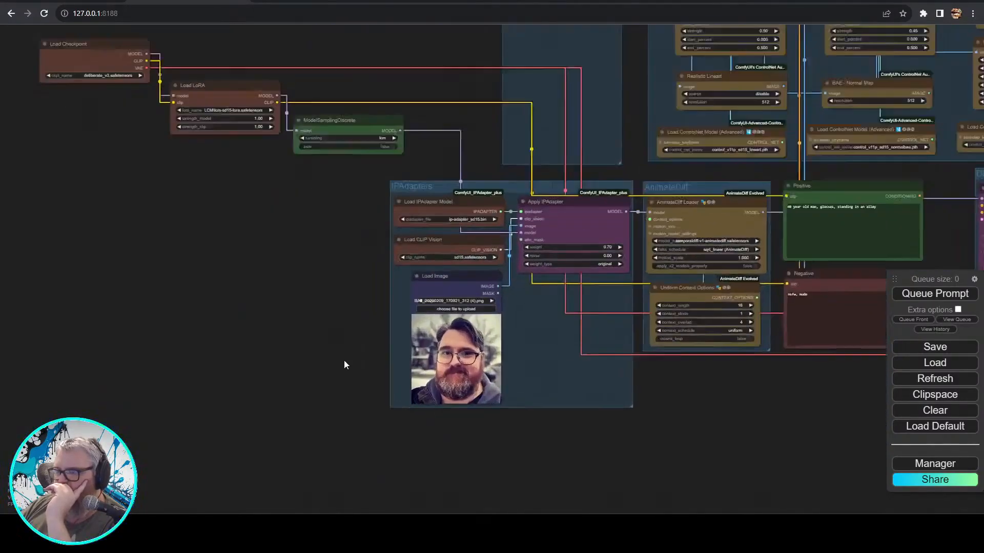
drag(322, 247, 131, 459)
drag(133, 256, 368, 478)
drag(380, 363, 757, 373)
drag(147, 305, 744, 271)
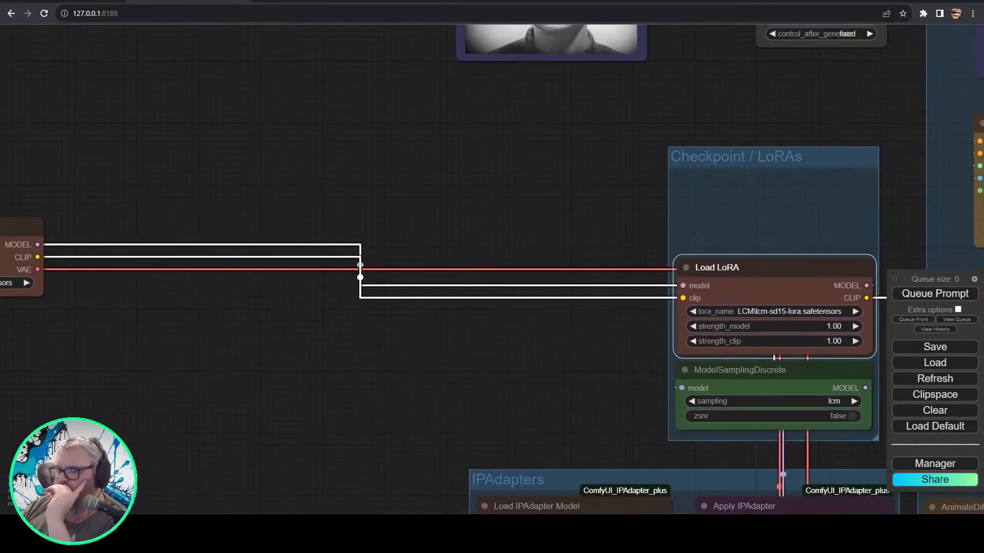
drag(15, 222, 844, 172)
drag(636, 289, 179, 270)
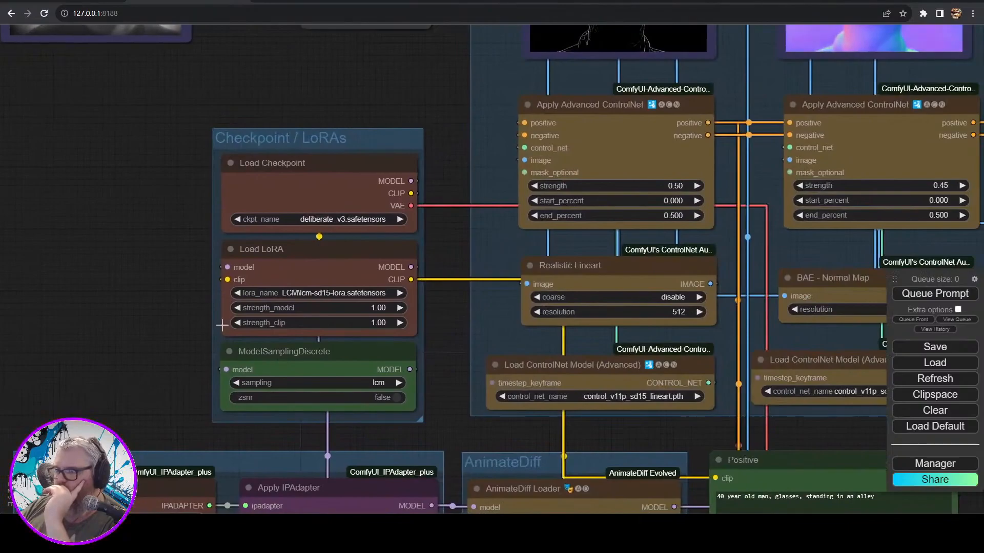
- Trace the positive and negative conditioning links through the three Apply Advanced ControlNet nodes to the KSampler
drag(426, 311, 208, 253)
scroll(229, 327, down, 3)
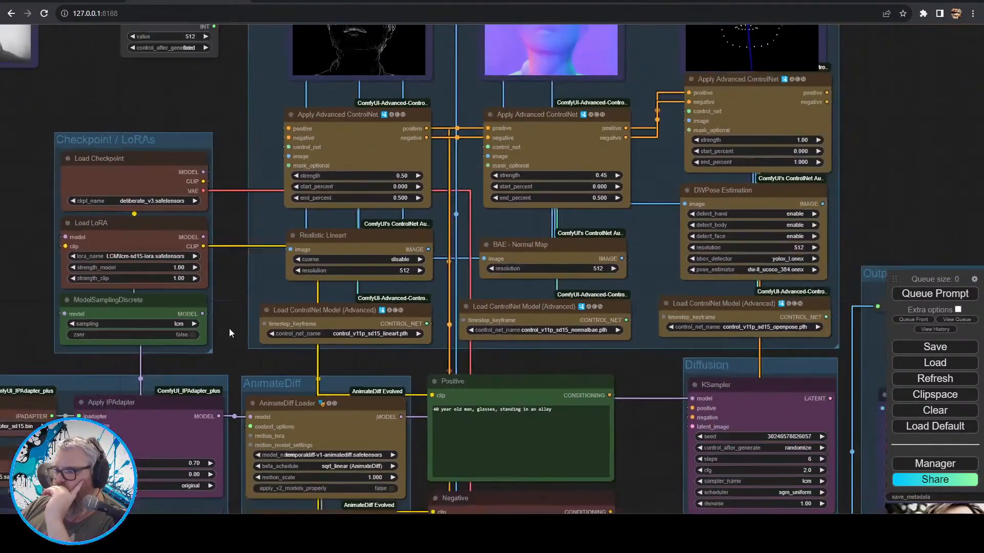
drag(426, 397, 410, 305)
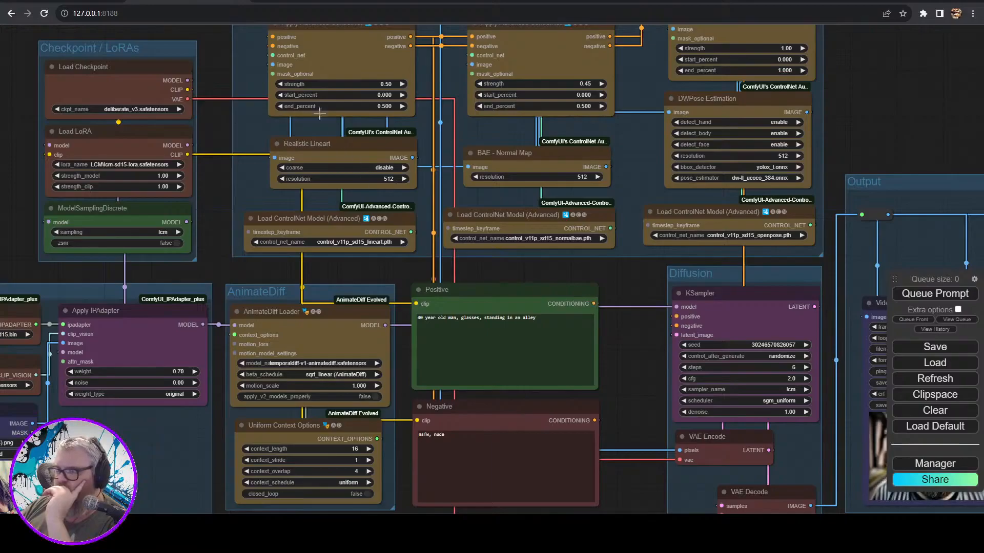
drag(272, 37, 273, 47)
drag(411, 37, 472, 46)
drag(651, 39, 512, 212)
mouse_move(533, 173)
mouse_down()
mouse_move(522, 183)
mouse_move(533, 182)
mouse_up()
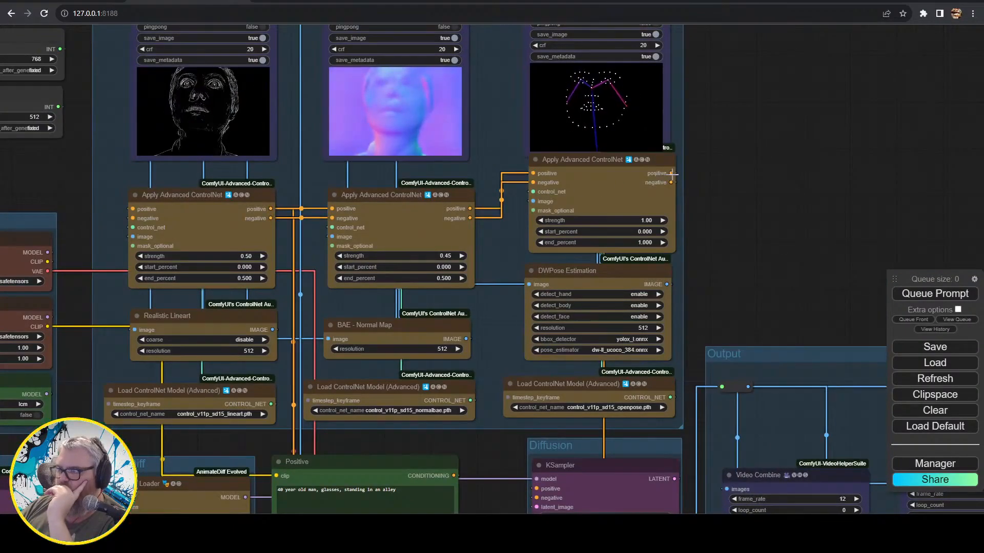
drag(500, 246, 362, 185)
drag(399, 428, 398, 427)
drag(398, 437, 399, 437)
scroll(584, 219, down, 3)
drag(583, 218, 664, 187)
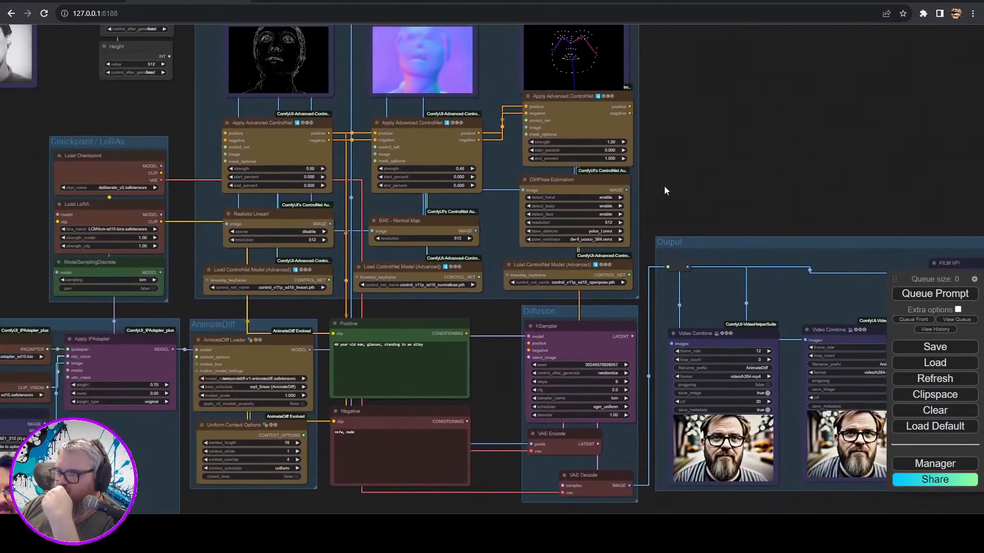
- Connect the Realistic Lineart and BAE Normal Map IMAGE outputs to the image inputs of their Apply Advanced ControlNet nodes
scroll(535, 239, up, 4)
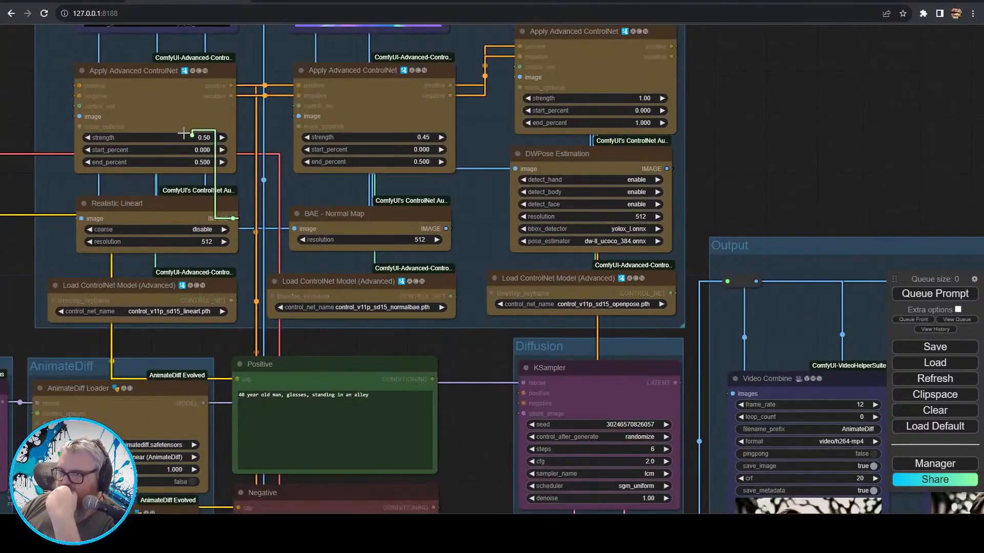
drag(80, 116, 80, 117)
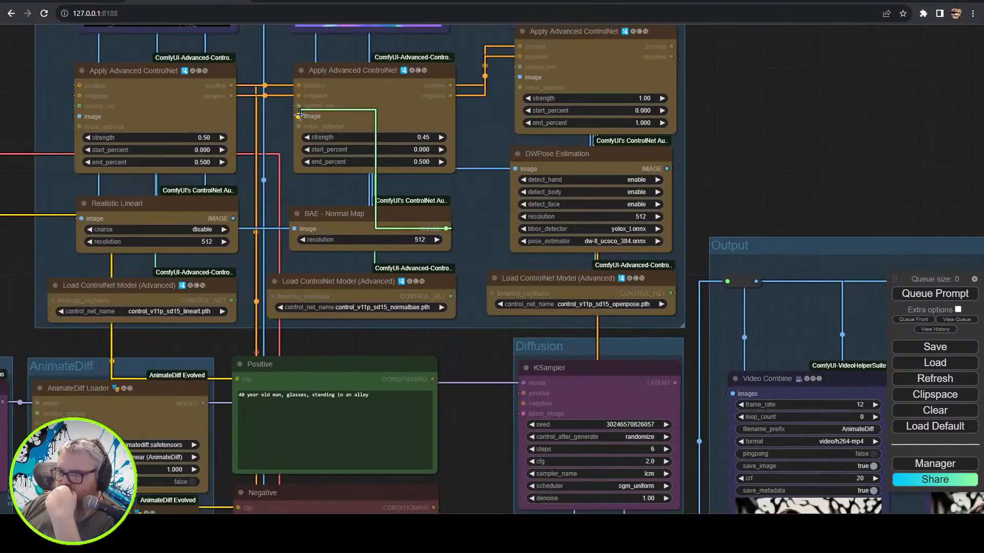
scroll(738, 146, down, 2)
- Set the lineart and normal map Apply Advanced ControlNet strengths to 1.00 and queue the prompt
drag(528, 378, 570, 454)
click(339, 215)
text(1)
key(Return)
click(527, 216)
key(BackSpace)
text(1)
key(Return)
key(ctrl+Return)
- Compare the source video and ControlNet previews with the output videos generated at full ControlNet strength
drag(890, 246, 762, 252)
scroll(761, 252, down, 5)
scroll(699, 199, up, 5)
drag(700, 199, 917, 291)
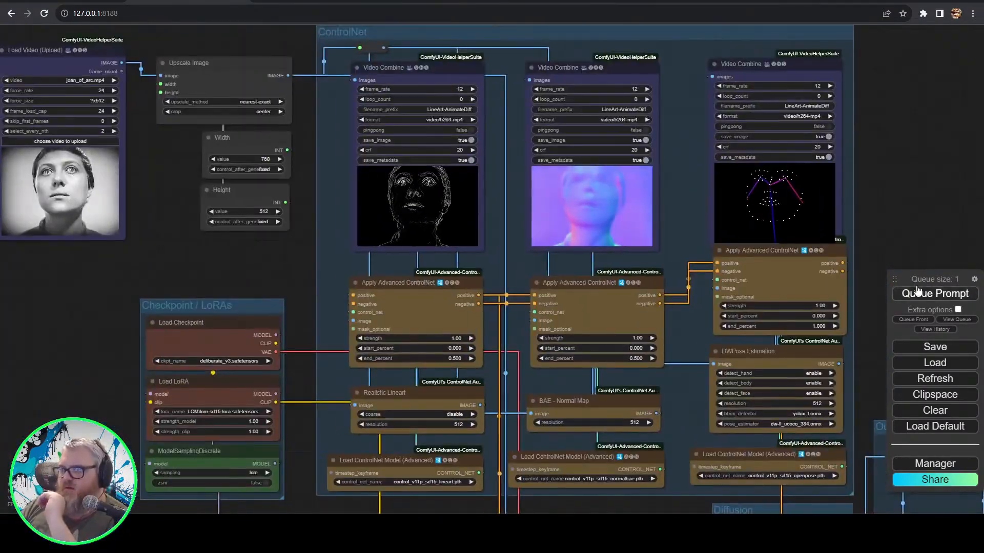
scroll(902, 199, down, 3)
drag(902, 199, 654, 165)
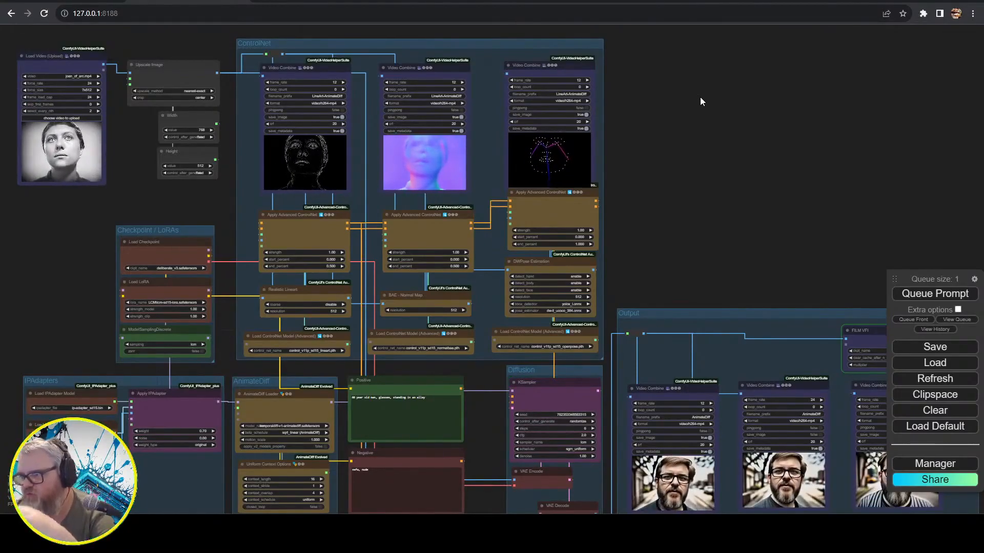
drag(717, 251, 637, 204)
scroll(641, 199, up, 3)
scroll(635, 125, down, 3)
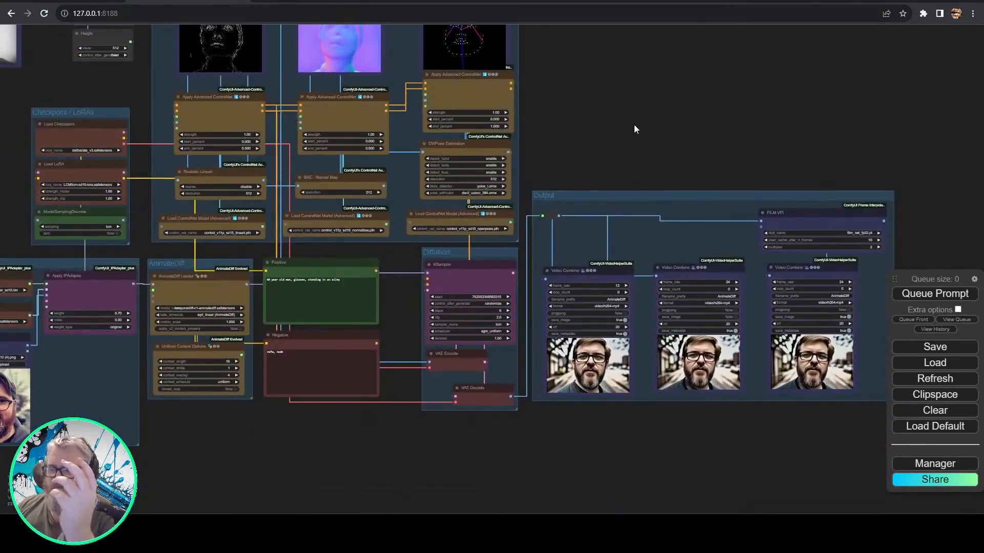
scroll(640, 136, up, 5)
drag(641, 137, 607, 1)
scroll(534, 53, down, 1)
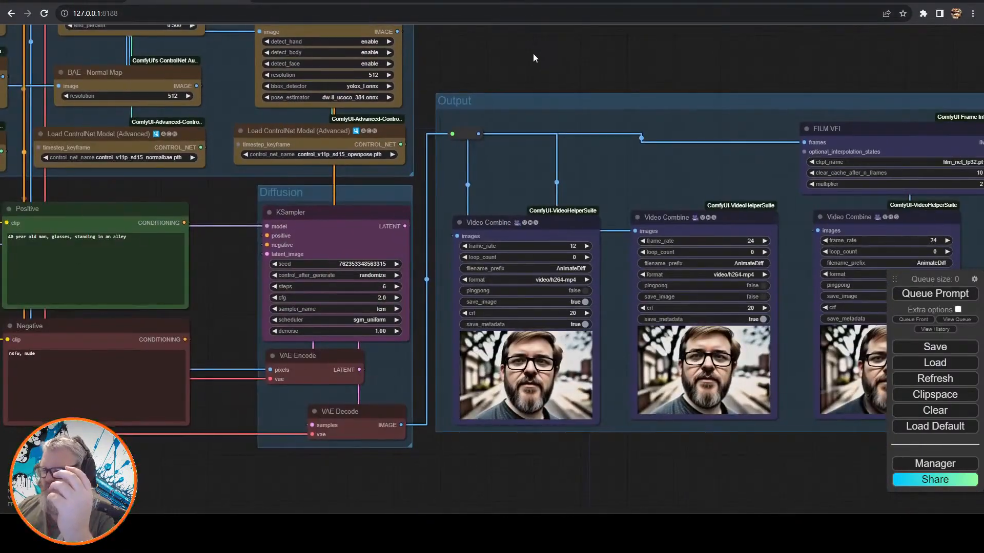
- Load the mechanicalreproductions wood texture JPG into the Load Image node of the IPAdapters group and queue the prompt
drag(534, 53, 953, 128)
drag(134, 117, 260, 192)
click(259, 176)
click(72, 313)
drag(73, 312, 183, 30)
click(224, 235)
click(43, 126)
double_click(728, 161)
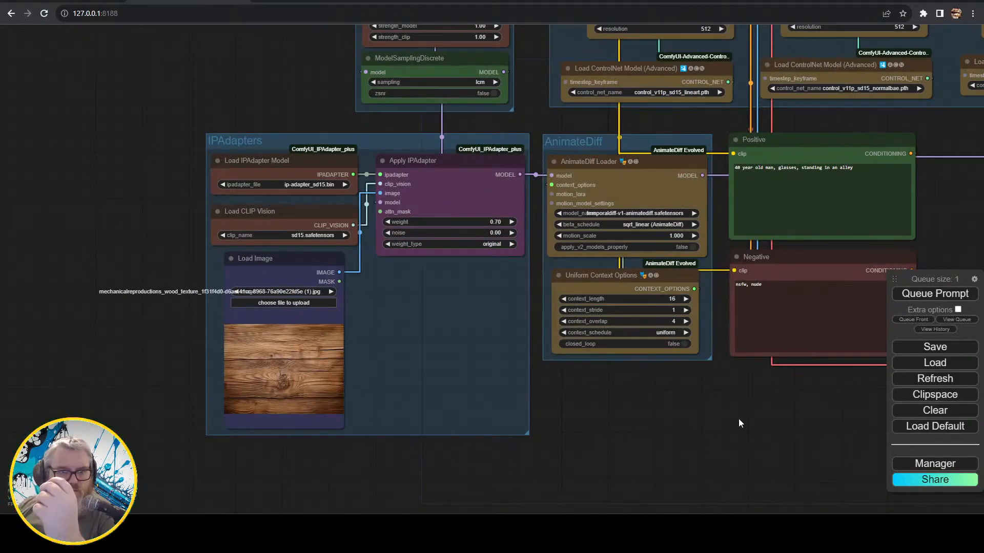
- Inspect the LoRA, prompt, upscale, ControlNet and KSampler nodes of the other workflow for differences from the grouped one
scroll(389, 228, up, 2)
drag(518, 61, 351, 278)
click(169, 533)
click(277, 476)
drag(339, 154, 237, 31)
click(225, 337)
drag(225, 336, 223, 336)
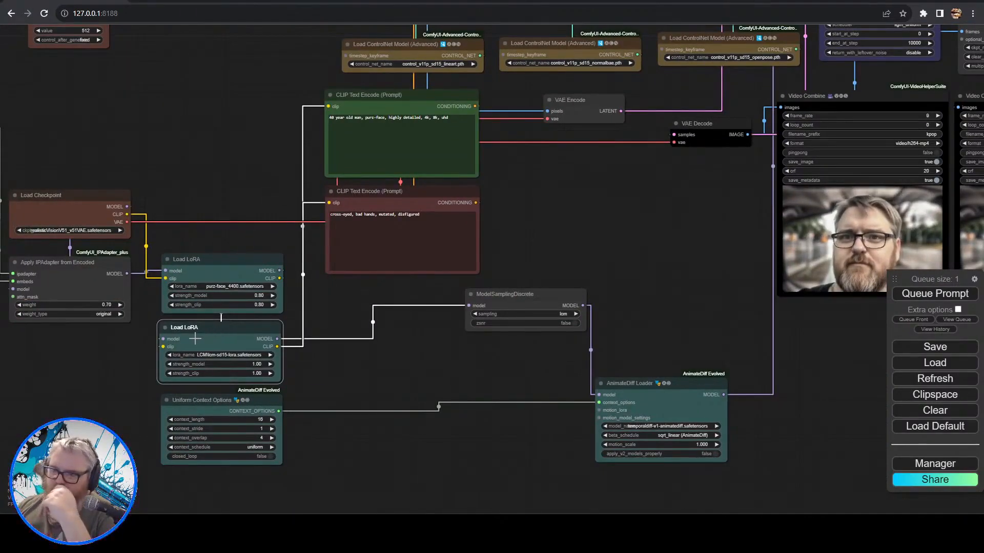
drag(336, 284, 153, 477)
drag(30, 150, 277, 302)
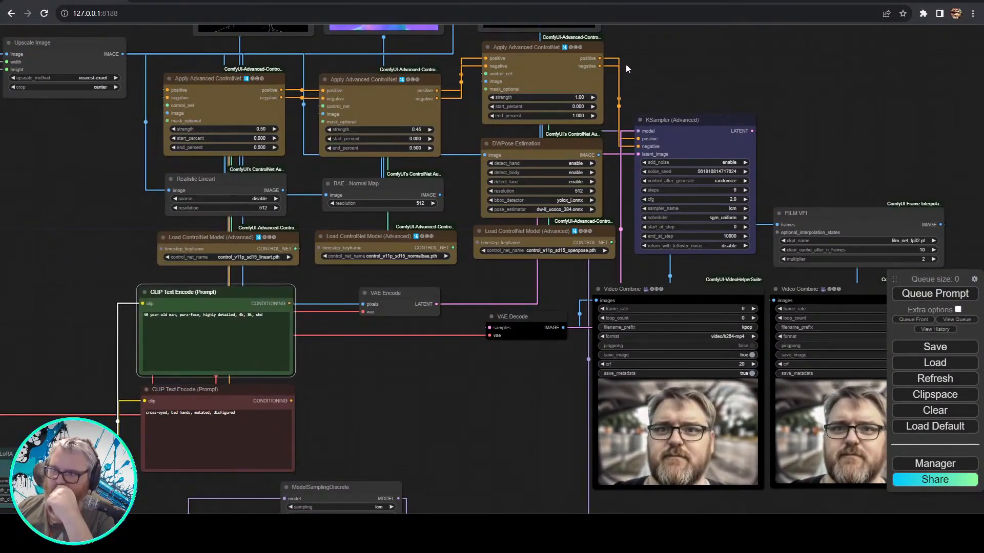
drag(58, 148, 133, 219)
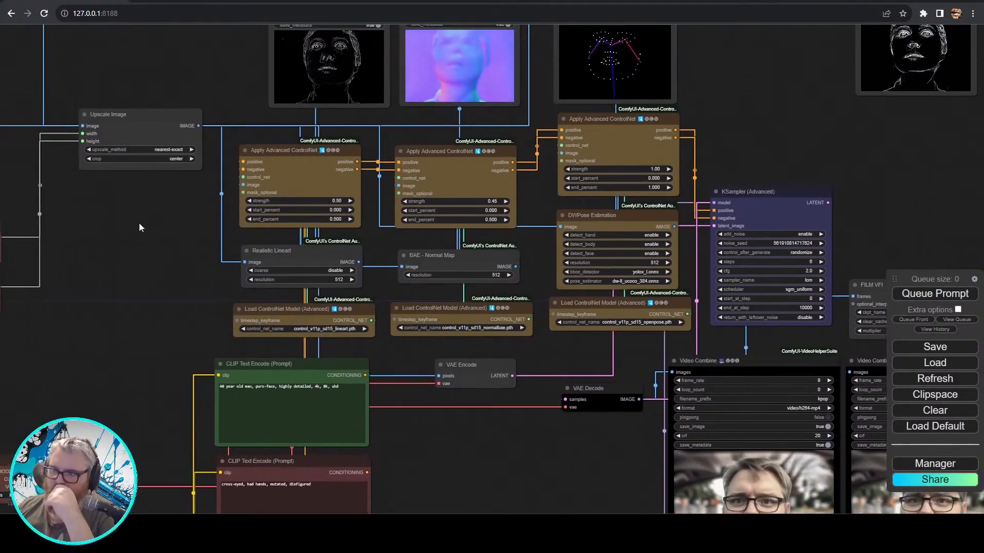
drag(896, 231, 736, 130)
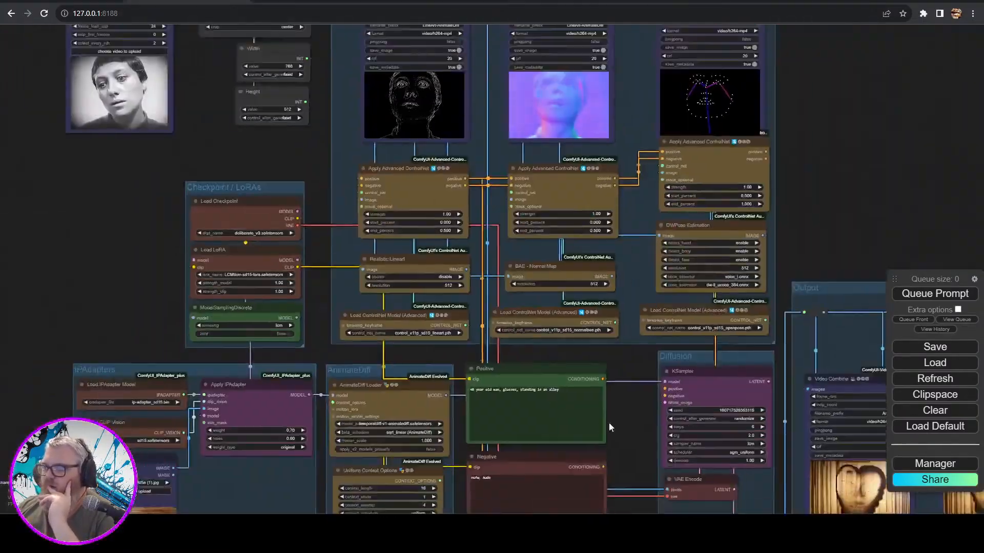
- Check the wood texture result and examine the output videos and preview nodes of the other workflow
drag(610, 423, 512, 337)
scroll(511, 337, up, 6)
scroll(404, 290, down, 5)
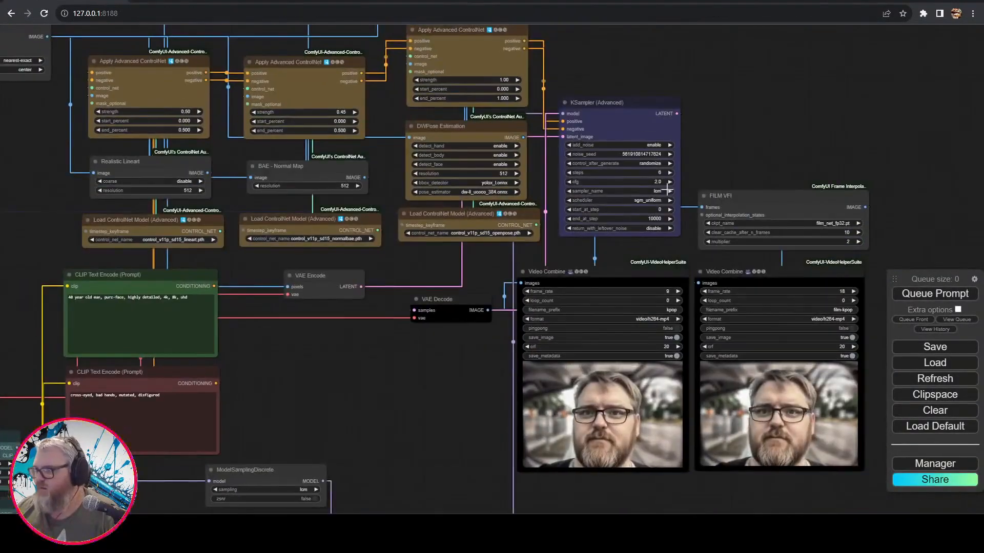
scroll(604, 247, up, 5)
scroll(570, 343, down, 3)
drag(450, 183, 735, 182)
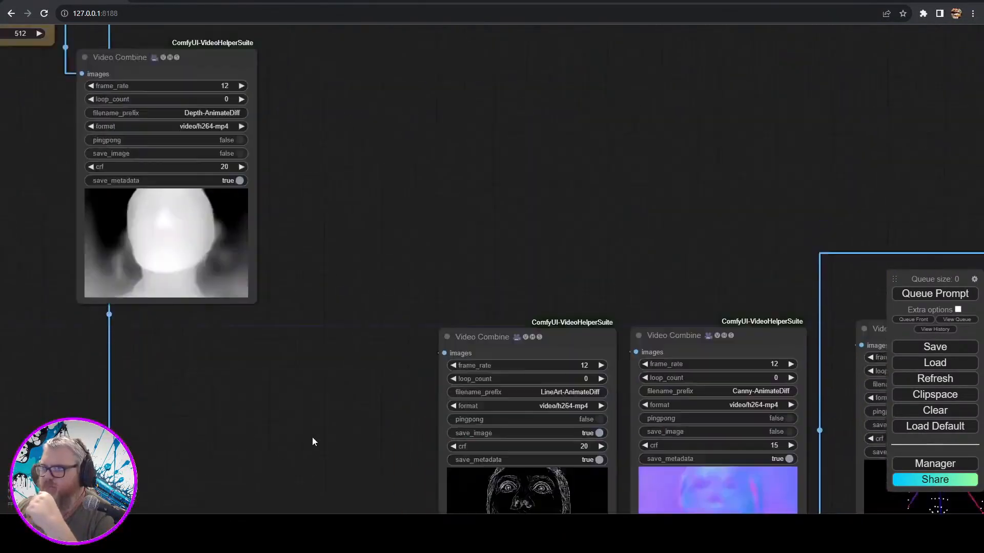
- Add a Prepare Image For Clip Vision node to the IPAdapters group, following the image preparation setup of the other workflow
drag(312, 437, 421, 293)
scroll(398, 130, down, 6)
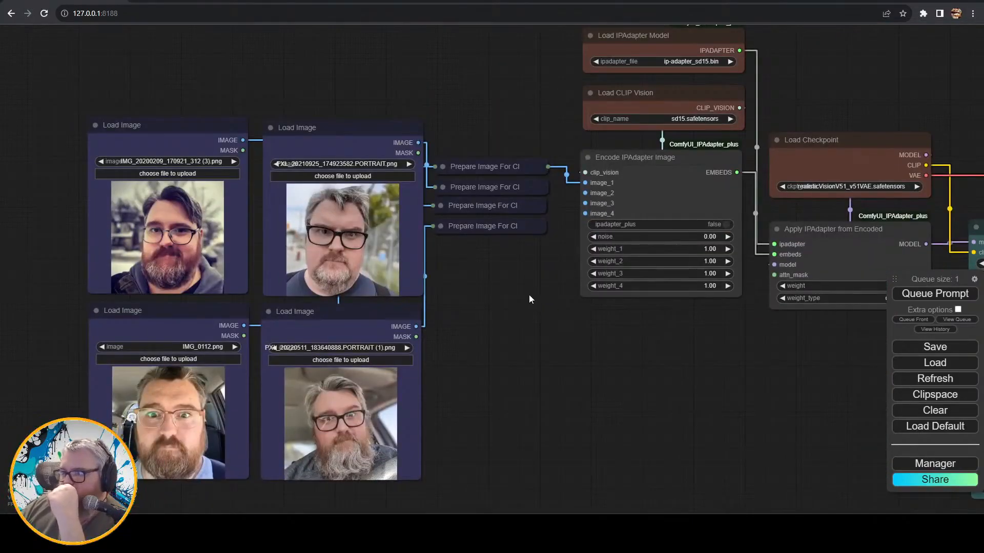
click(492, 163)
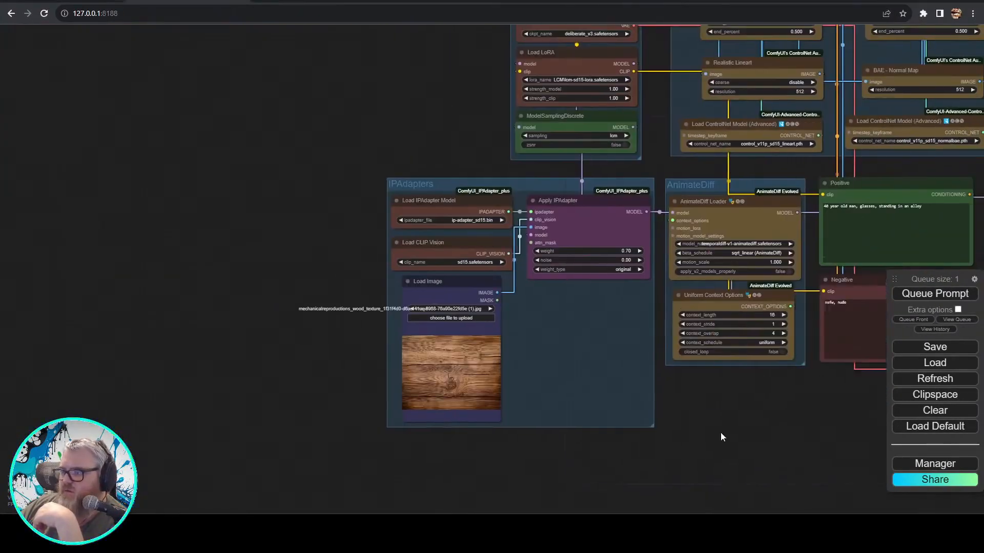
double_click(564, 333)
text(prepa)
key(BackSpace)
text(f)
key(BackSpace)
scroll(585, 379, down, 4)
click(591, 402)
- Wire Prepare Image For Clip Vision between Load Image and Apply IPAdapter's image input, with crop_position set to center
drag(552, 336, 571, 328)
drag(633, 334, 531, 227)
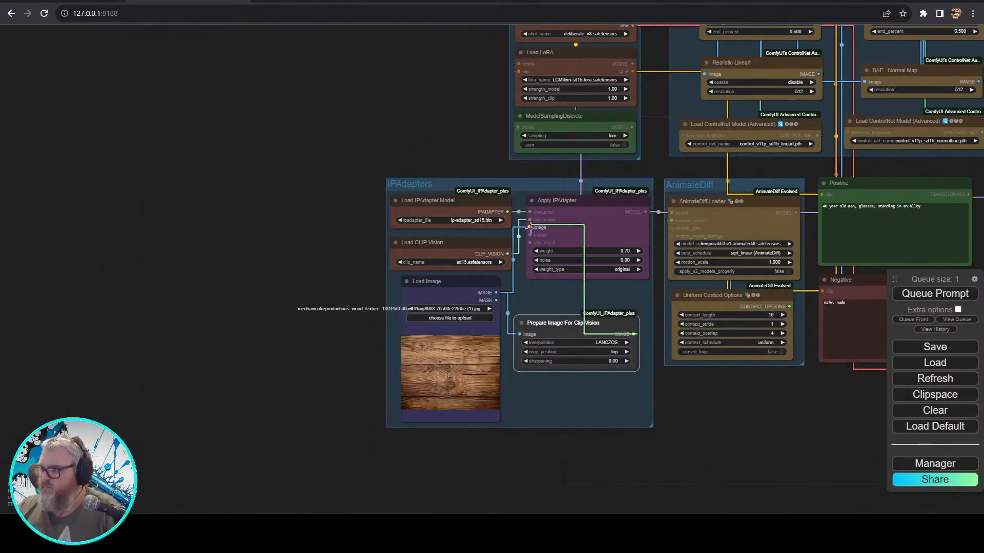
drag(532, 228, 530, 227)
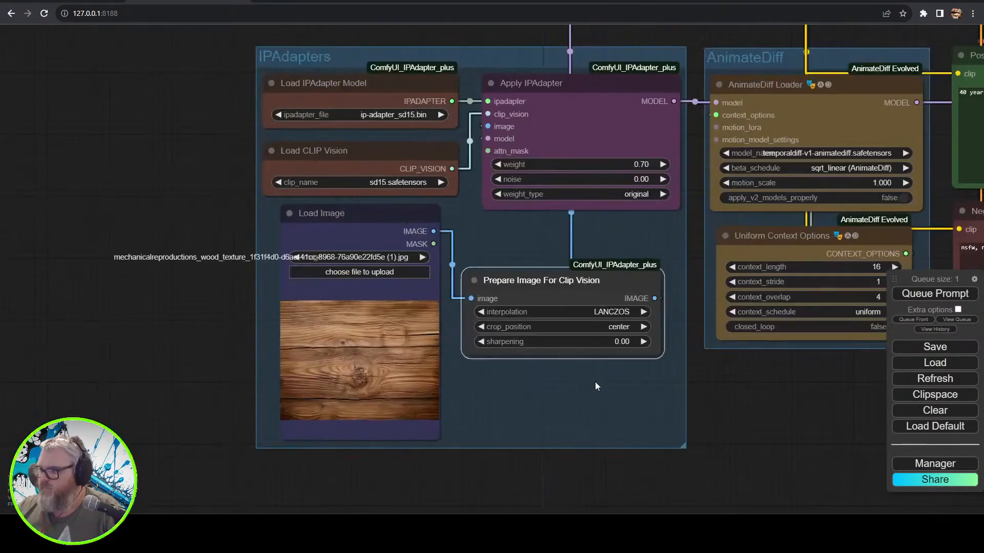
drag(575, 281, 590, 232)
click(481, 364)
drag(328, 213, 315, 214)
- Replace Apply IPAdapter with Encode IPAdapter Image and Apply IPAdapter from Encoded, moving the image loading and preparation nodes outside the group
drag(562, 381, 468, 420)
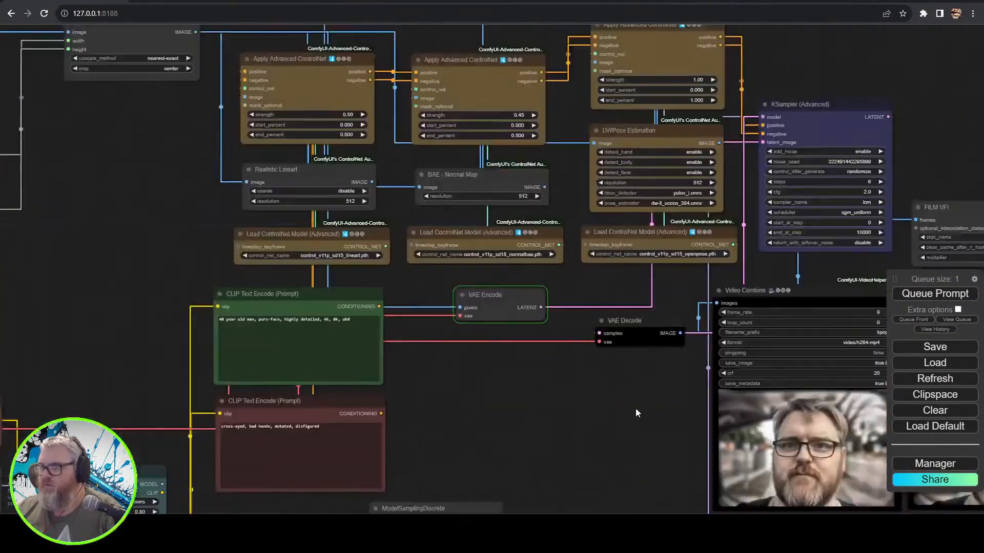
drag(636, 409, 362, 465)
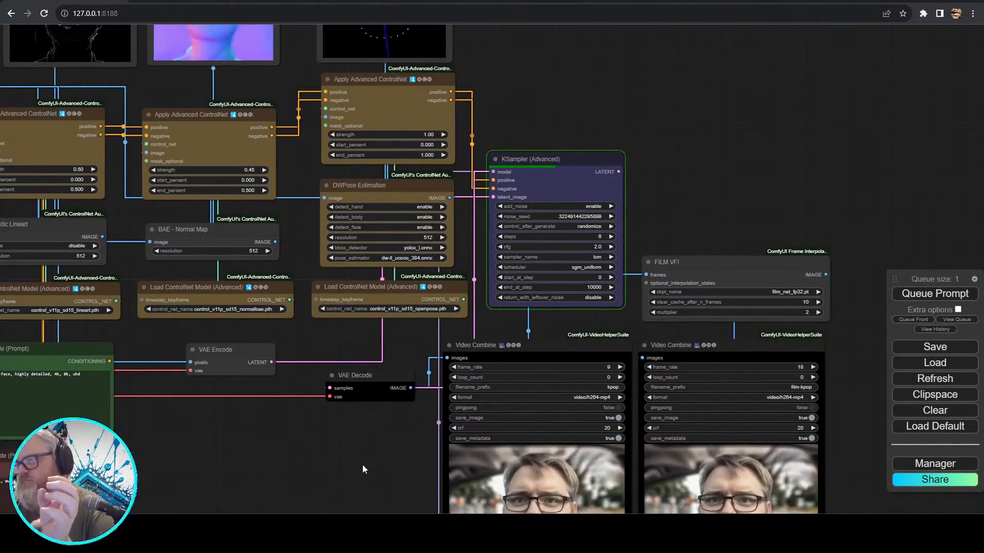
drag(362, 465, 415, 258)
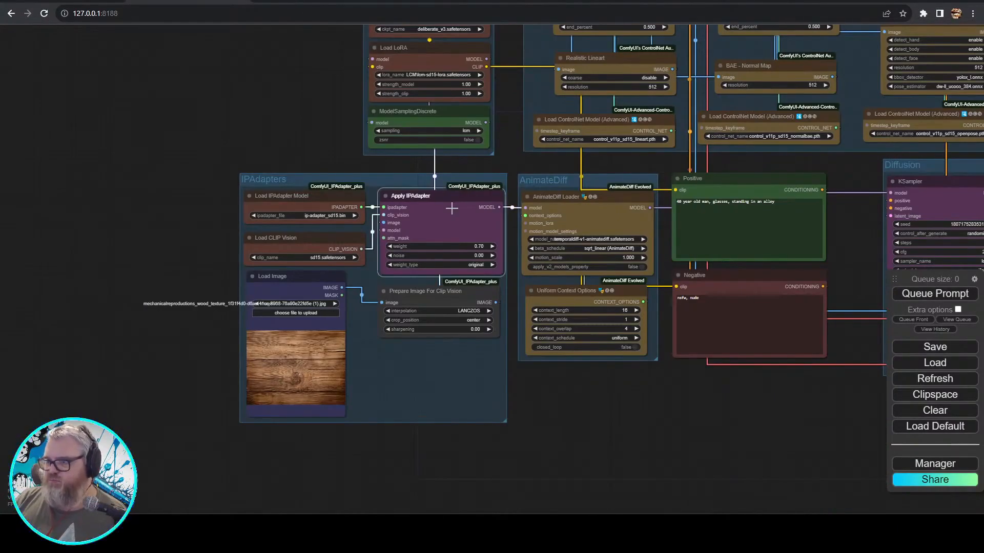
drag(450, 210, 390, 287)
drag(287, 277, 99, 209)
drag(395, 287, 279, 282)
drag(558, 356, 385, 206)
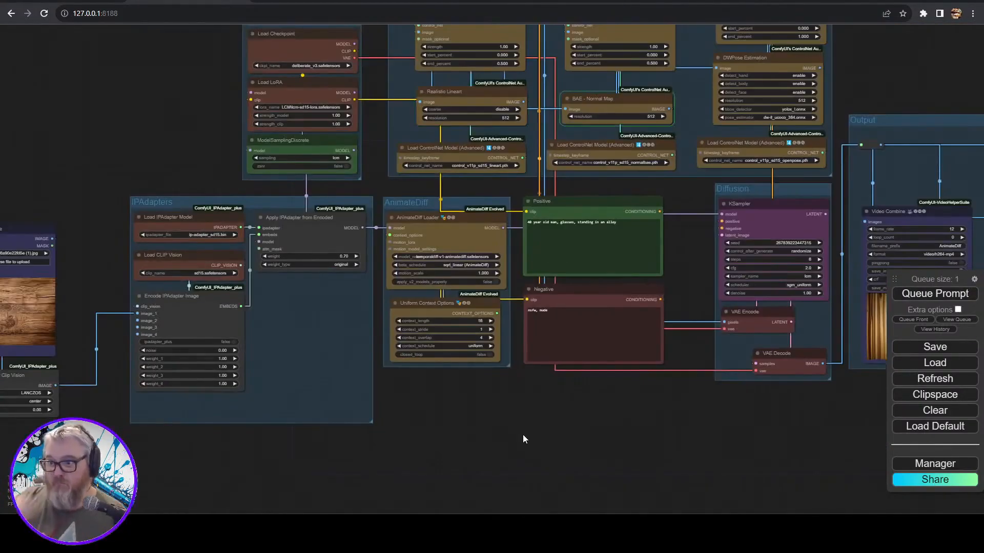
- Check the output videos generated from the wood texture with the encoded IPAdapter nodes in the grouped workflow
drag(523, 439, 699, 402)
drag(239, 225, 267, 184)
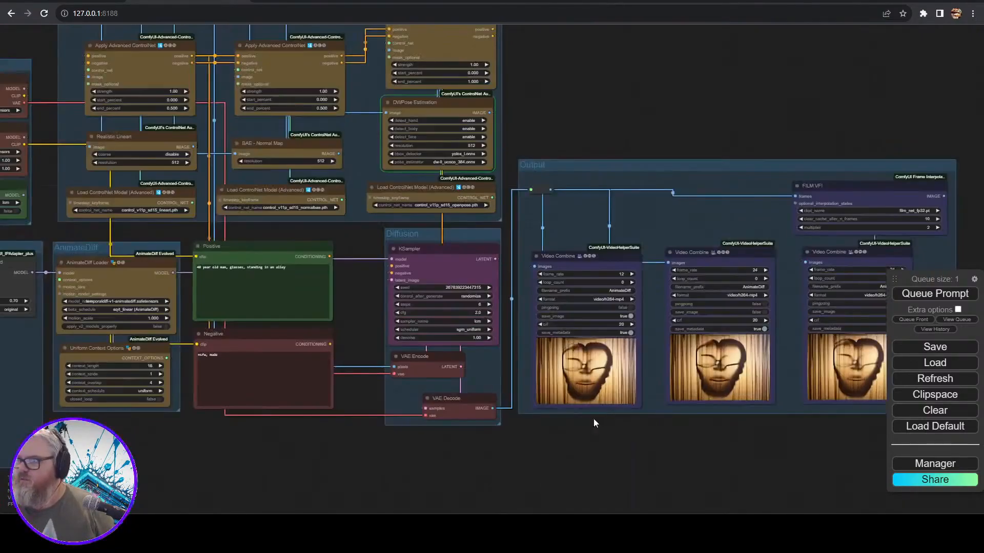
scroll(594, 418, down, 3)
drag(640, 214, 678, 119)
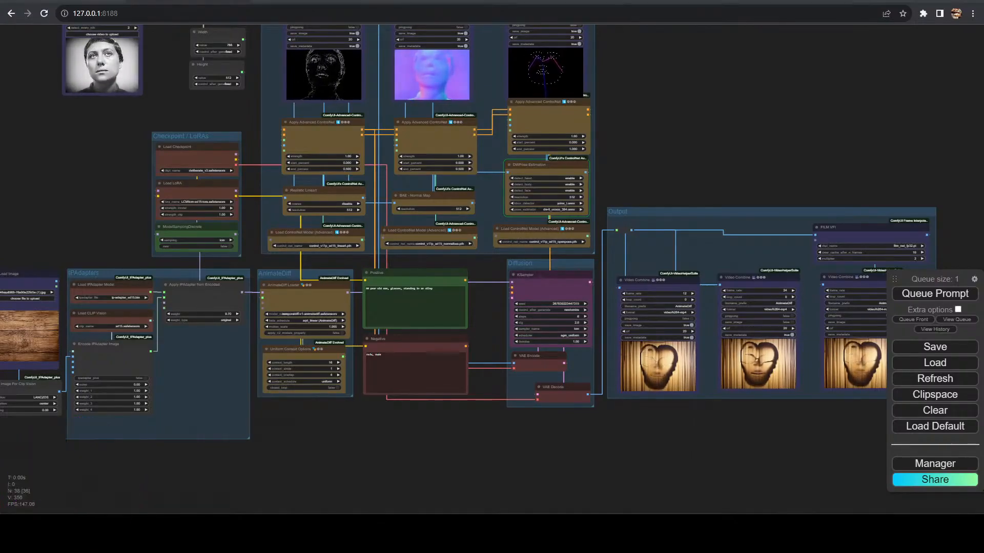
scroll(583, 104, up, 3)
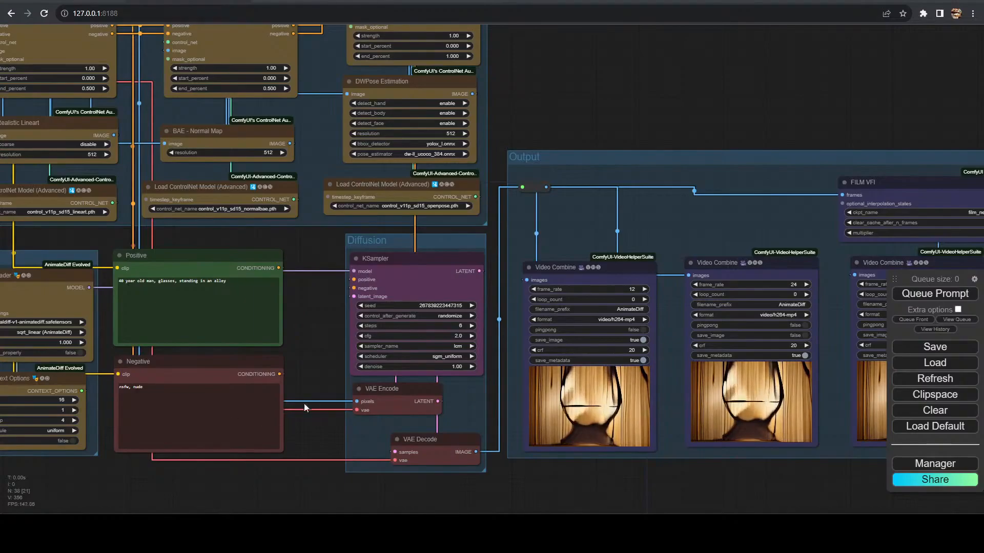
scroll(441, 327, down, 3)
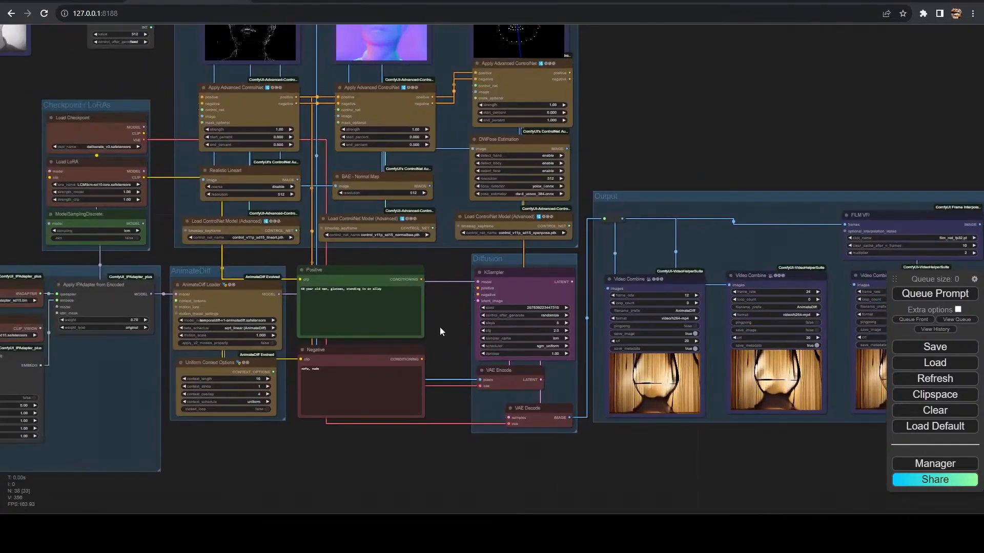
drag(28, 199, 408, 245)
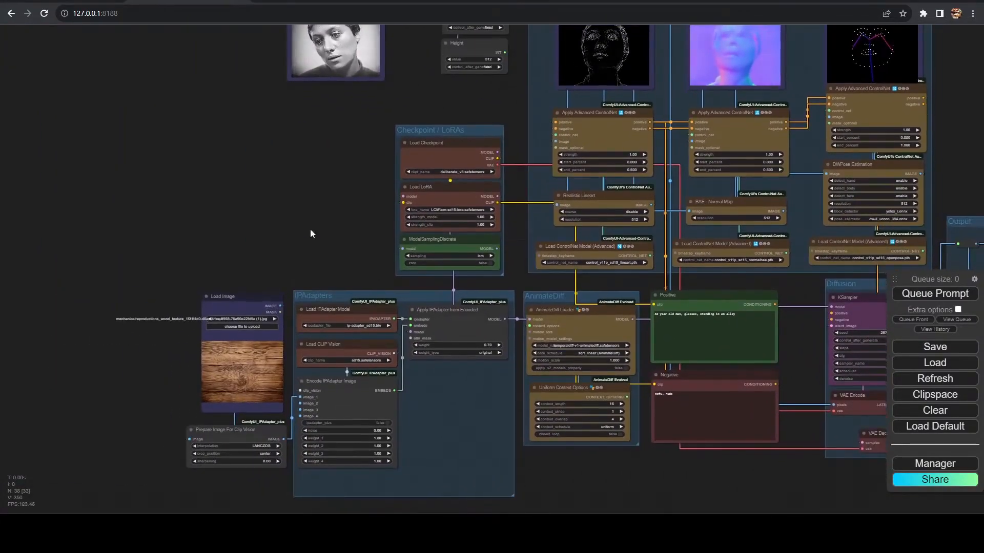
scroll(347, 127, up, 2)
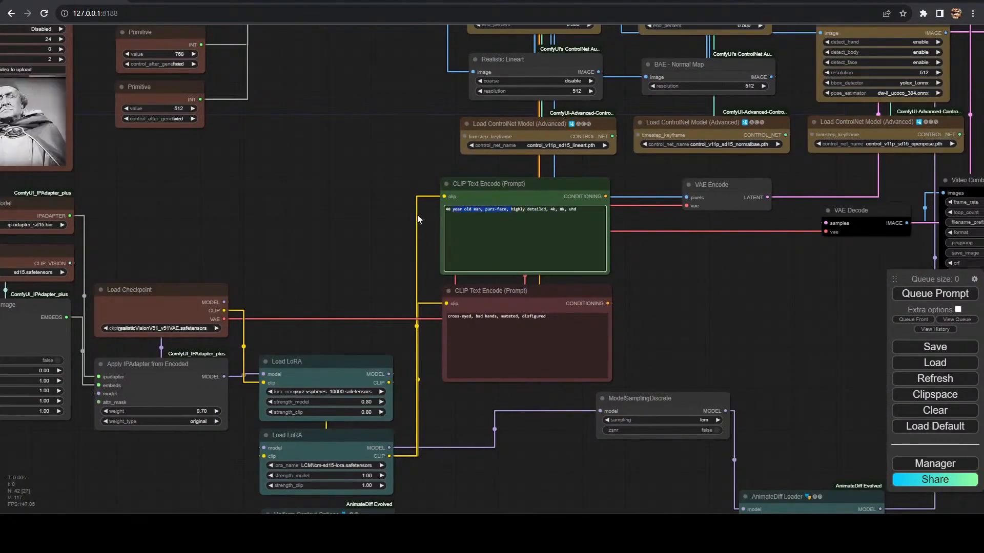
- Set the other workflow's positive prompt to "vector displaced spheres, purz-vspheres, highly detailed, 4k, 8k, uhd" and queue it
text(vector displaced spheres,)
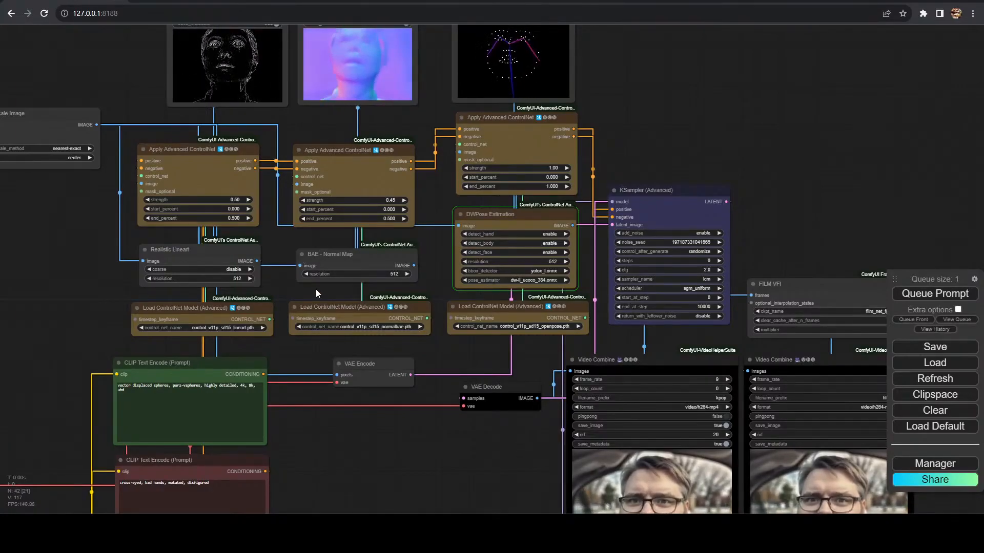
click(64, 487)
drag(390, 451, 260, 454)
mouse_move(351, 310)
mouse_down()
mouse_move(171, 314)
mouse_move(355, 300)
mouse_up()
drag(395, 277, 184, 342)
mouse_move(183, 246)
mouse_down()
mouse_move(184, 210)
mouse_move(180, 255)
mouse_up()
mouse_move(350, 228)
mouse_down()
mouse_move(358, 227)
mouse_move(350, 232)
mouse_up()
drag(461, 261, 453, 445)
drag(174, 157, 208, 153)
drag(467, 478, 681, 395)
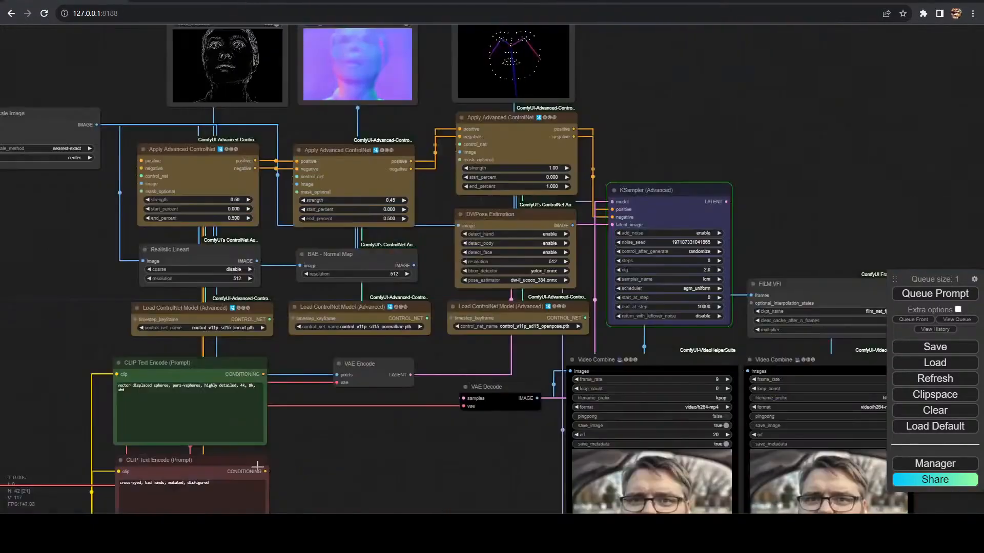
- Examine the output videos generated with the vector displaced spheres prompt
scroll(280, 460, up, 3)
drag(239, 397, 922, 231)
drag(134, 453, 723, 386)
drag(641, 393, 39, 405)
drag(905, 264, 302, 452)
scroll(302, 451, down, 3)
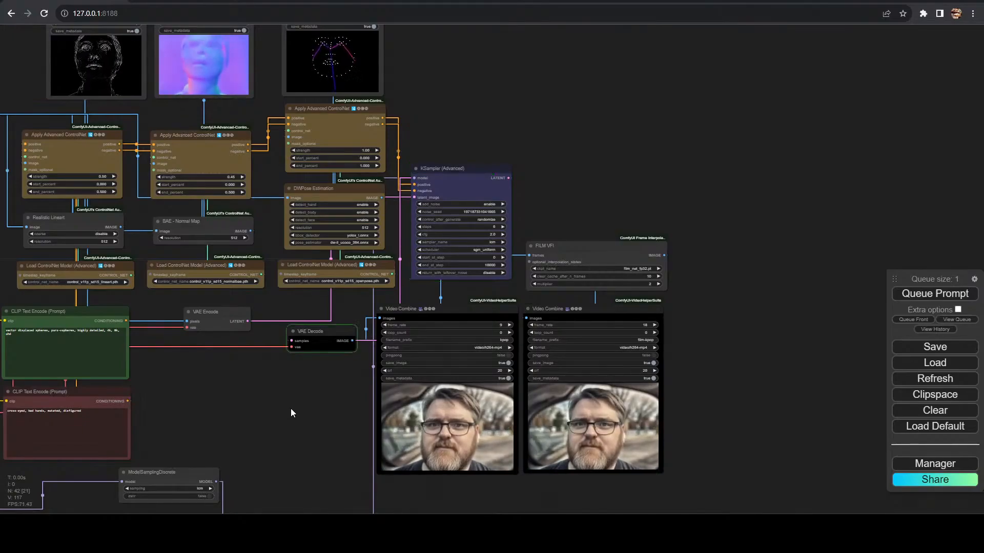
scroll(201, 383, up, 5)
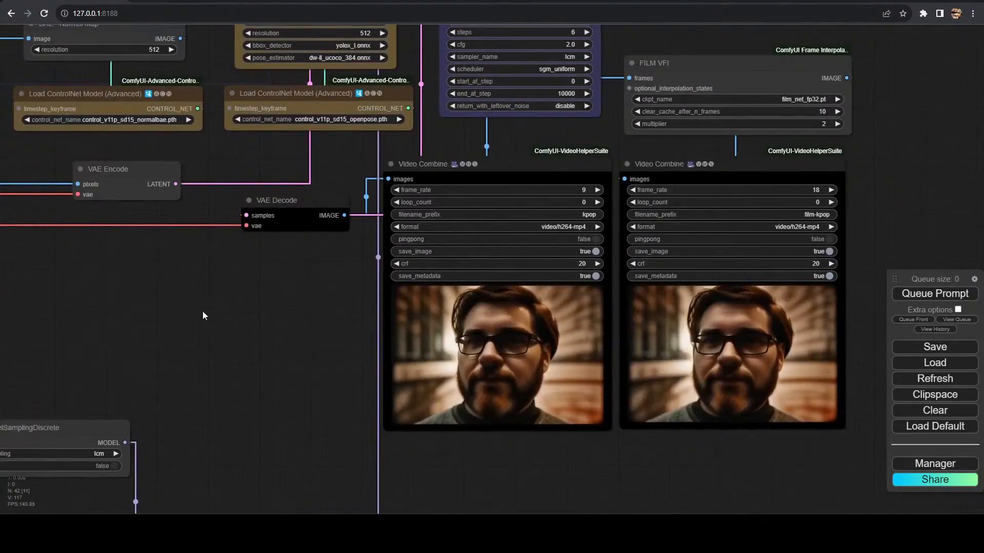
scroll(202, 311, down, 5)
drag(202, 312, 536, 416)
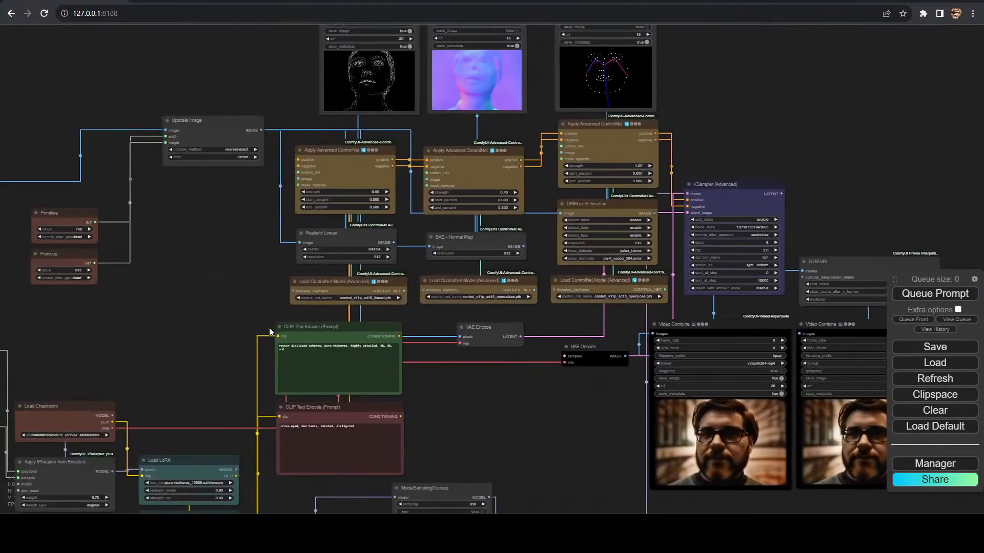
- Load Mr_beans_holiday_ver2 (7).webp into the first Load Image node feeding the IPAdapter
drag(101, 323, 562, 173)
scroll(374, 357, up, 3)
drag(374, 358, 534, 319)
click(242, 189)
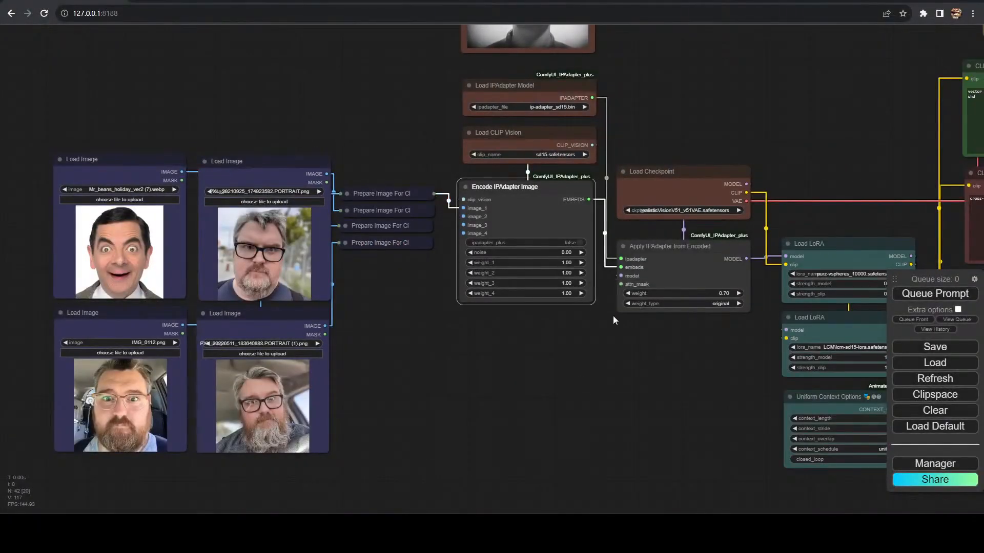
- Set weight_2, weight_3 and weight_4 of Encode IPAdapter Image to 0 and adjust the purz-vspheres LoRA strengths
click(566, 284)
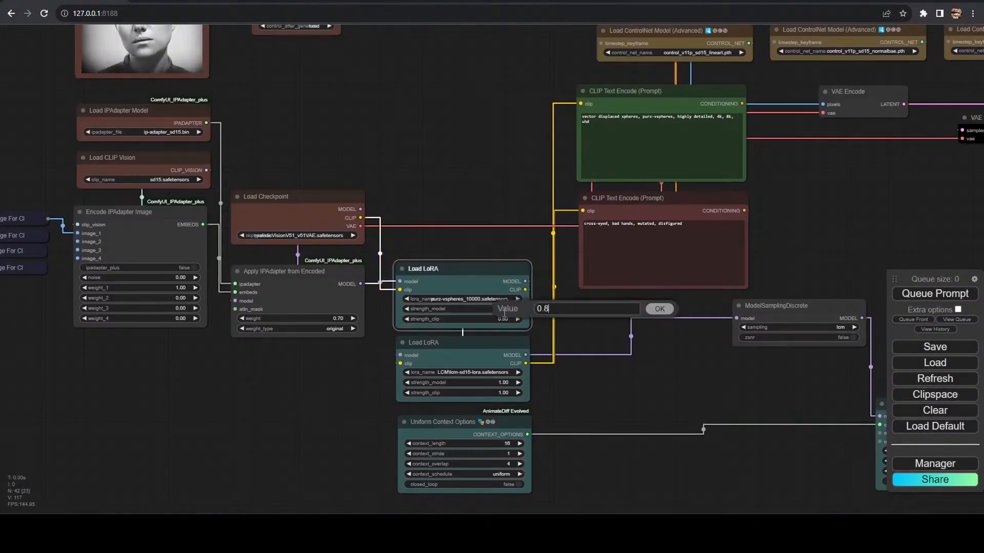
click(503, 318)
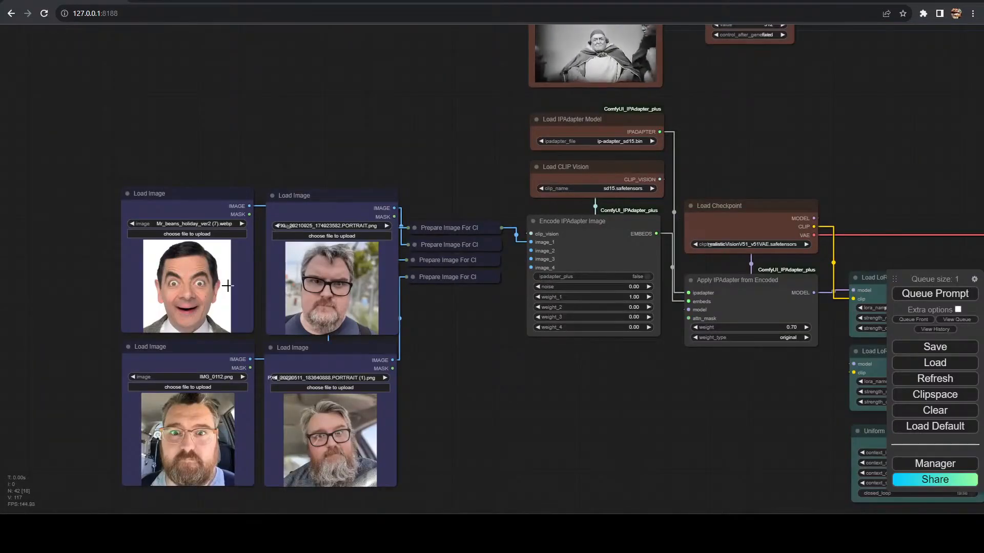
scroll(639, 396, up, 6)
drag(459, 383, 446, 480)
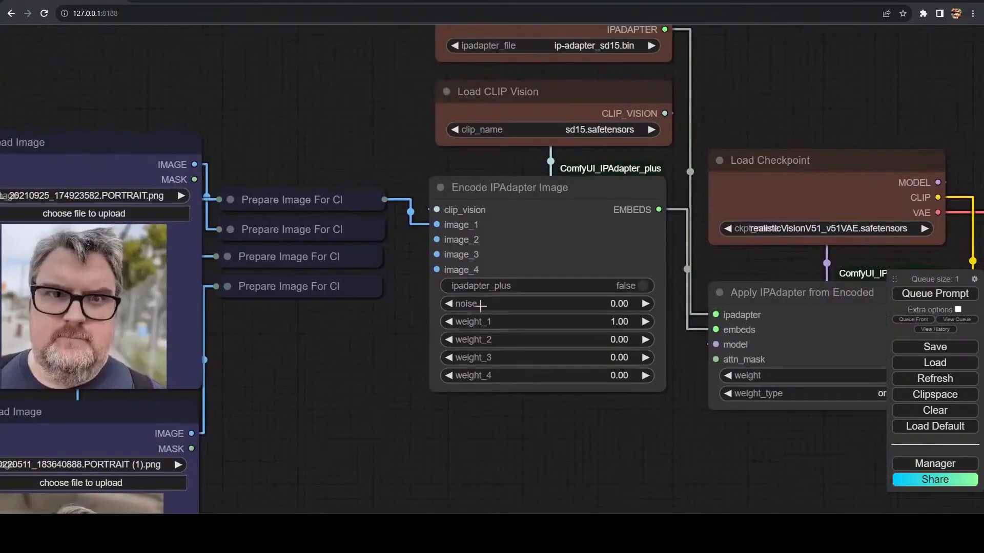
drag(663, 466, 135, 374)
drag(874, 416, 13, 309)
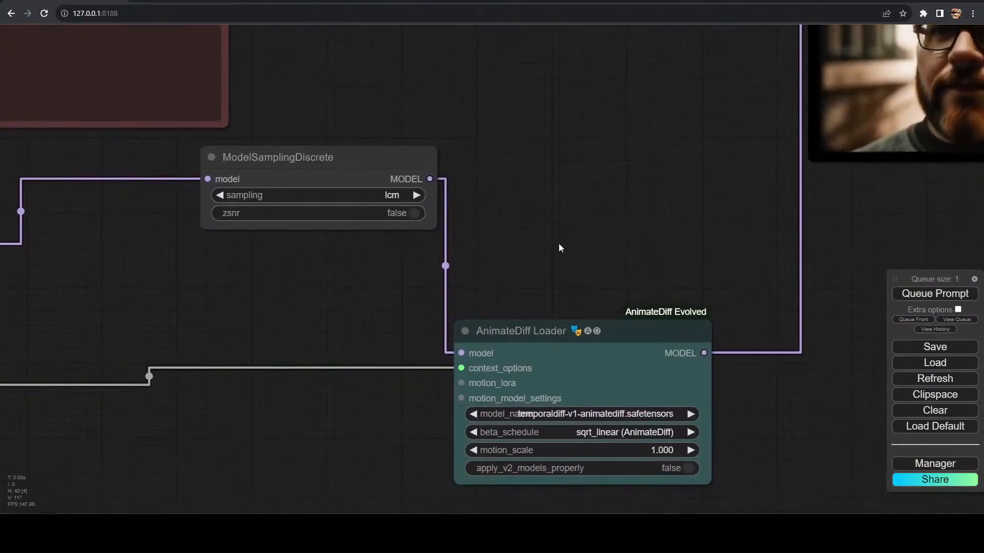
- Search the custom nodes manager for "frame int" and view the GitHub page of ComfyUI Frame Interpolation
click(936, 463)
click(500, 212)
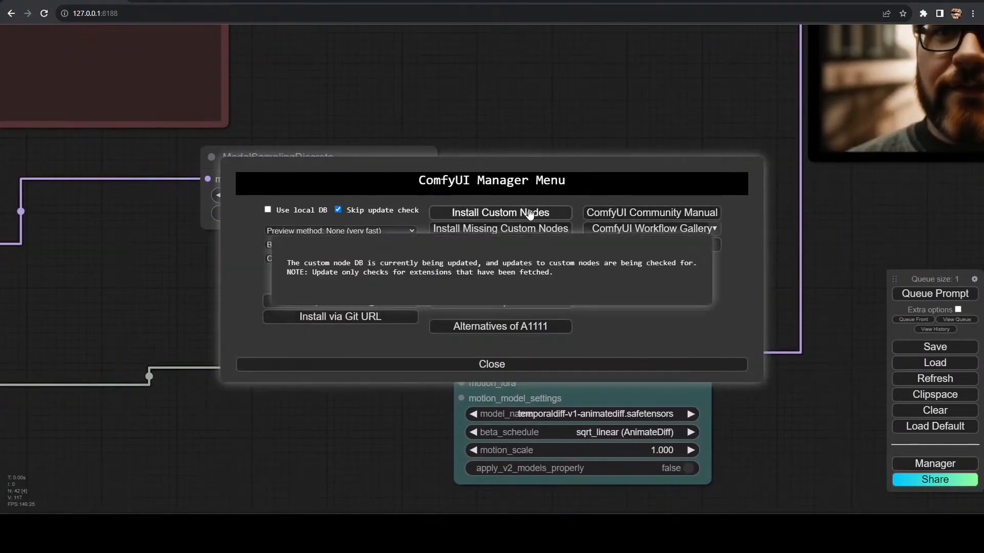
click(764, 91)
text(frame)
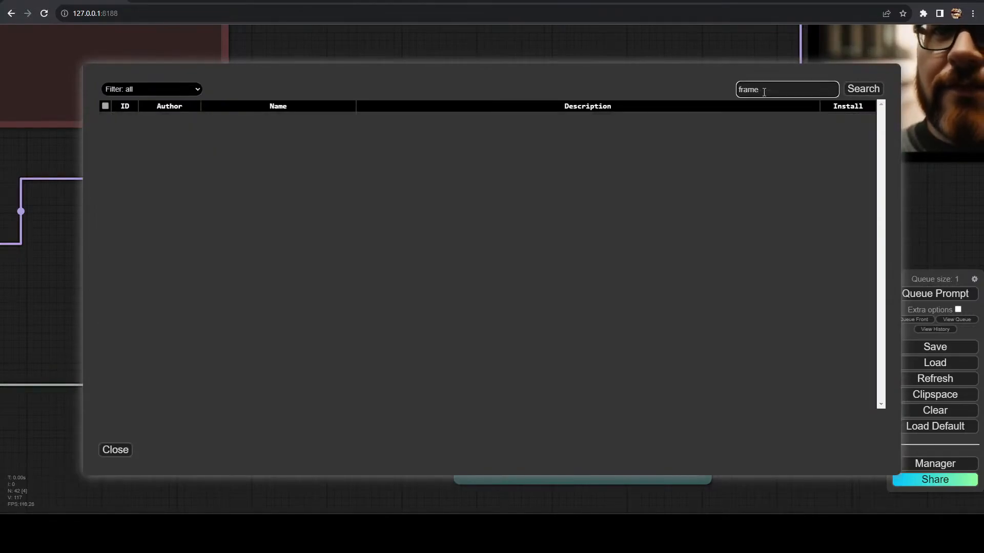
text( int)
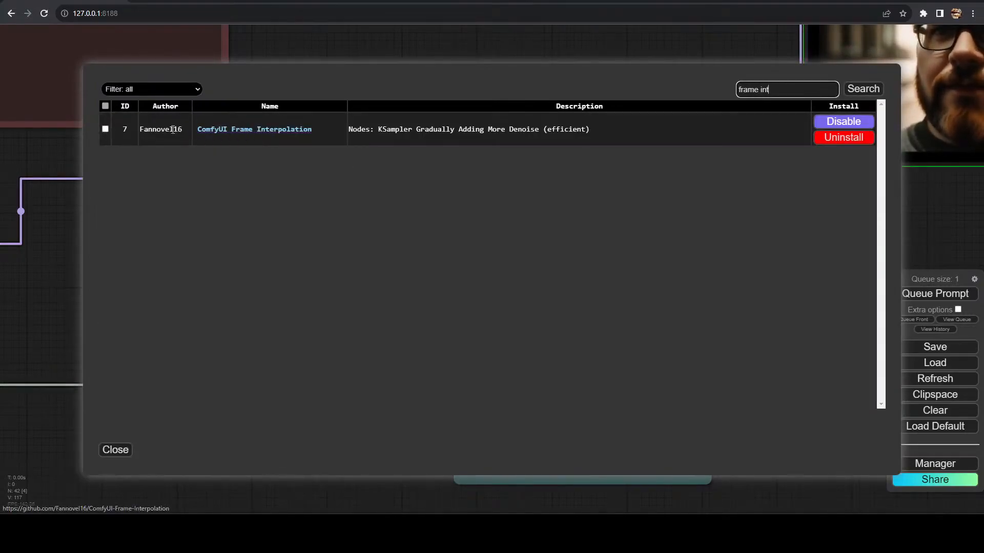
click(230, 129)
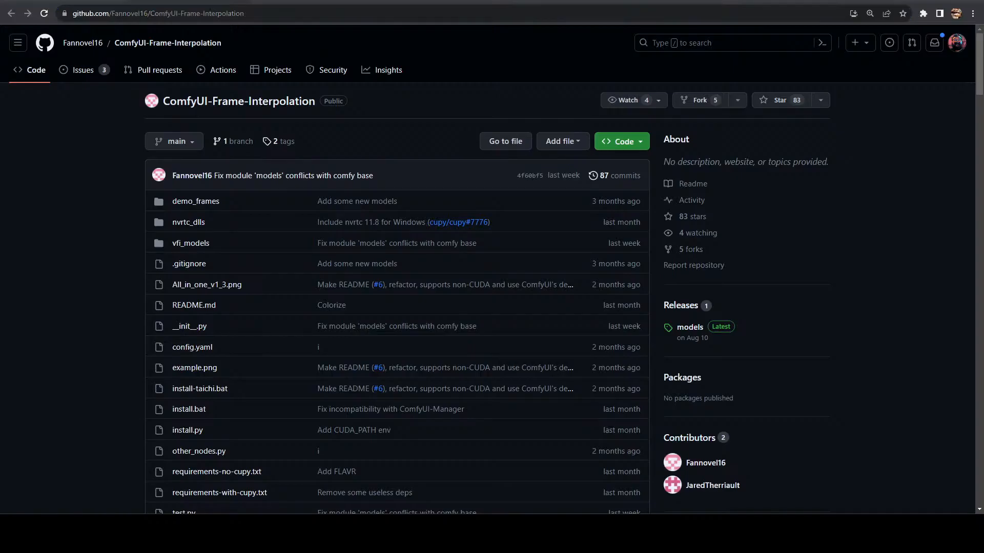
key(ctrl+w)
click(117, 450)
click(492, 365)
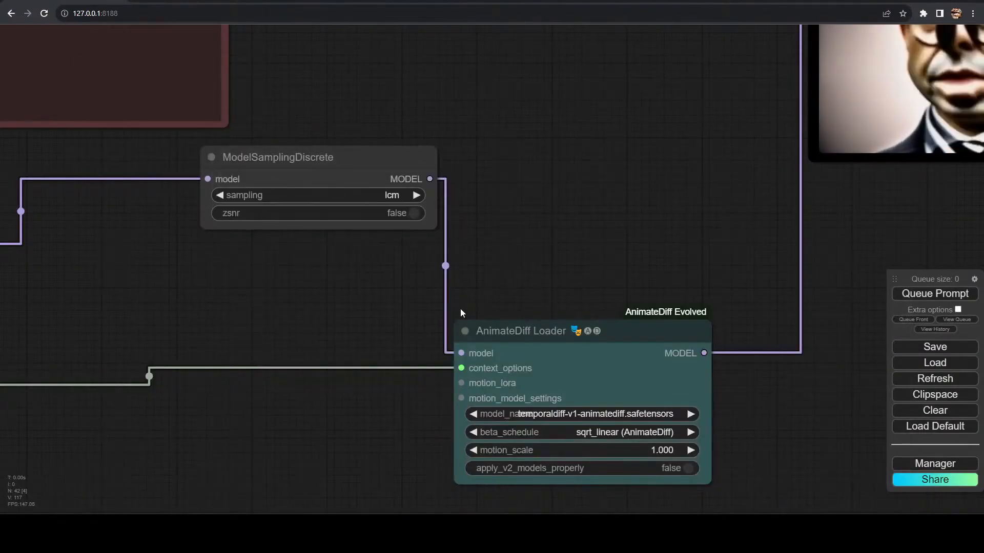
- Compare the two output videos generated from the Mr. Bean reference image
scroll(337, 307, down, 5)
drag(337, 308, 61, 389)
scroll(449, 322, up, 4)
drag(449, 322, 300, 399)
scroll(300, 398, down, 5)
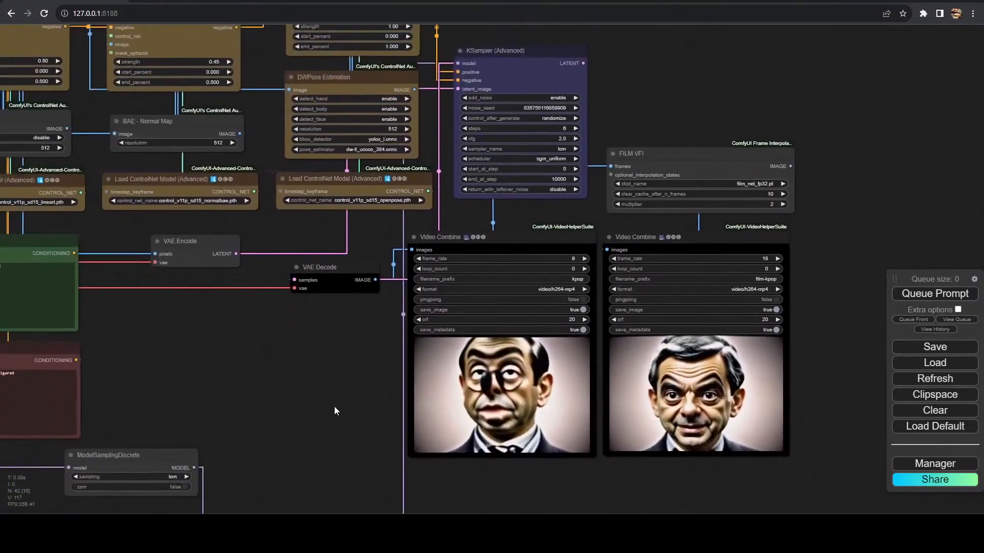
drag(134, 331, 451, 455)
scroll(317, 404, down, 2)
scroll(368, 431, down, 1)
scroll(531, 356, down, 2)
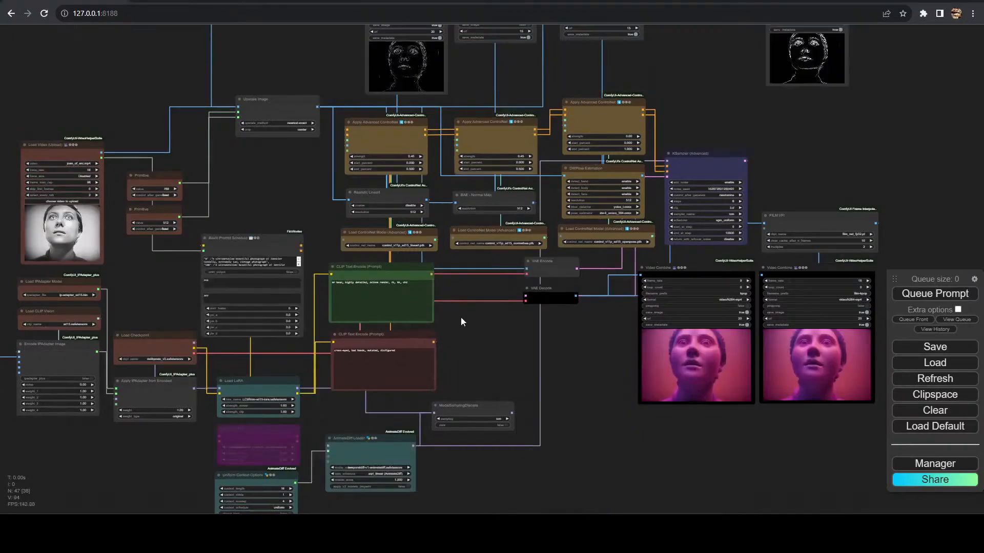
- Move the bypassed Load LoRA node away from the model chain and delete the Batch Prompt Schedule node
scroll(426, 403, up, 7)
drag(427, 403, 638, 150)
drag(331, 199, 109, 262)
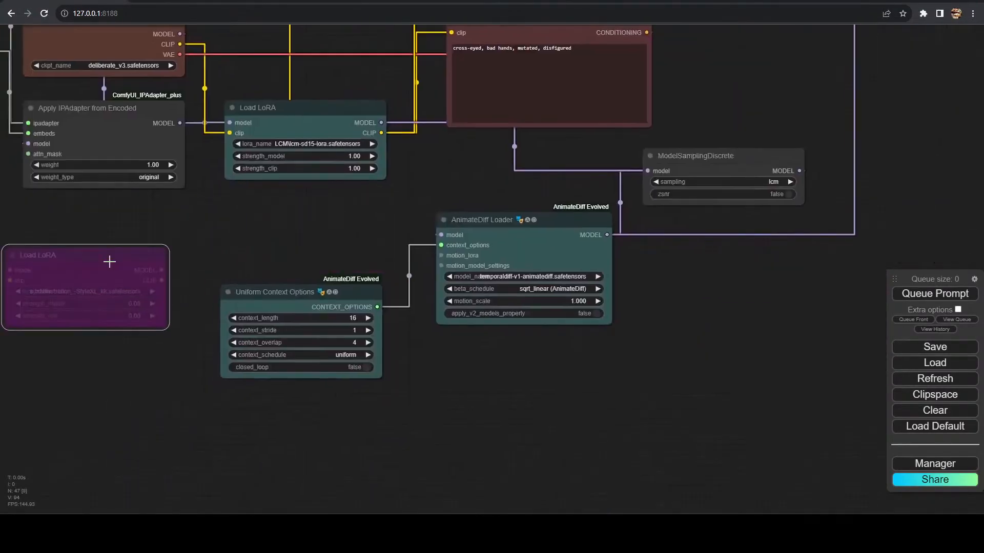
scroll(199, 250, down, 10)
scroll(140, 211, up, 12)
drag(608, 221, 125, 370)
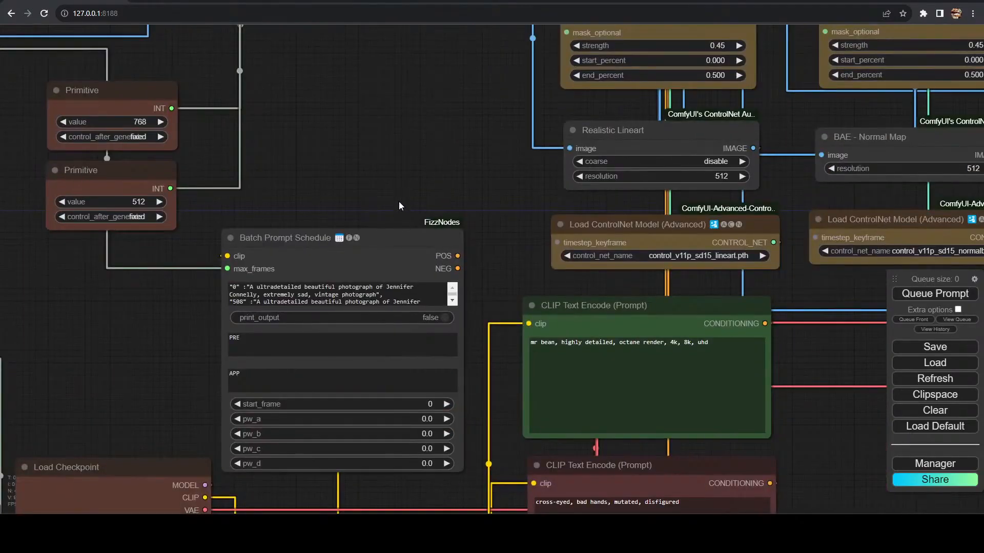
click(383, 242)
key(Delete)
- Queue the workflow with the "mr bean, highly detailed, octane render, 4k, 8k, uhd" prompt
scroll(384, 242, down, 3)
drag(383, 243, 82, 185)
drag(973, 56, 725, 251)
scroll(725, 250, down, 5)
click(926, 297)
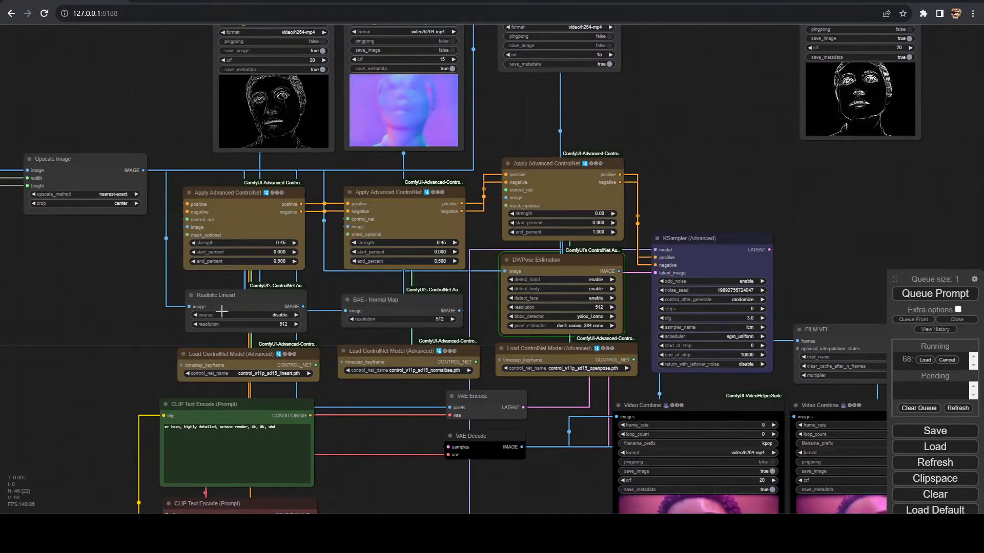
- Remove the LineArtCoarse-AnimateDiff and Depth-AnimateDiff preview nodes and their preprocessors above the ControlNet chain
drag(415, 503, 266, 406)
drag(566, 59, 516, 186)
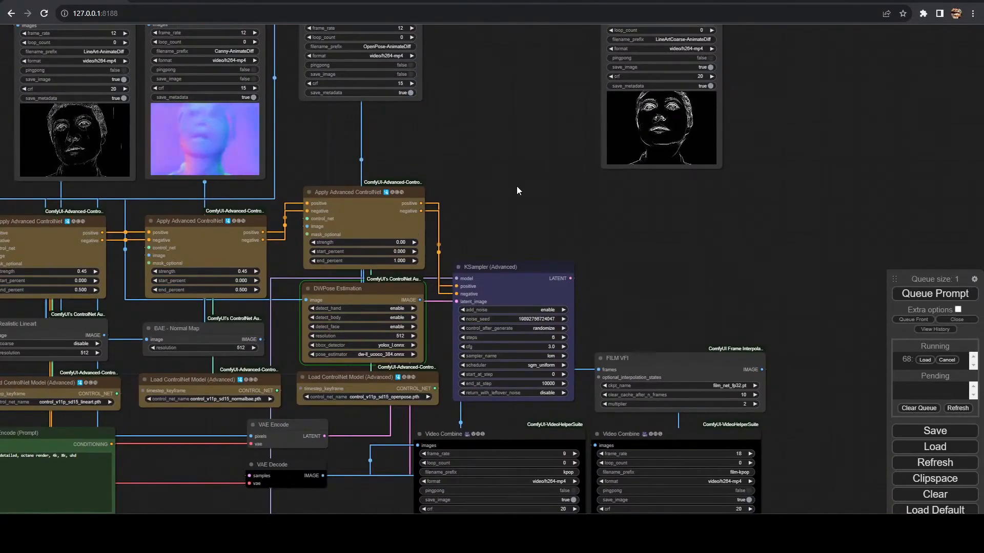
drag(517, 186, 558, 366)
drag(668, 83, 670, 162)
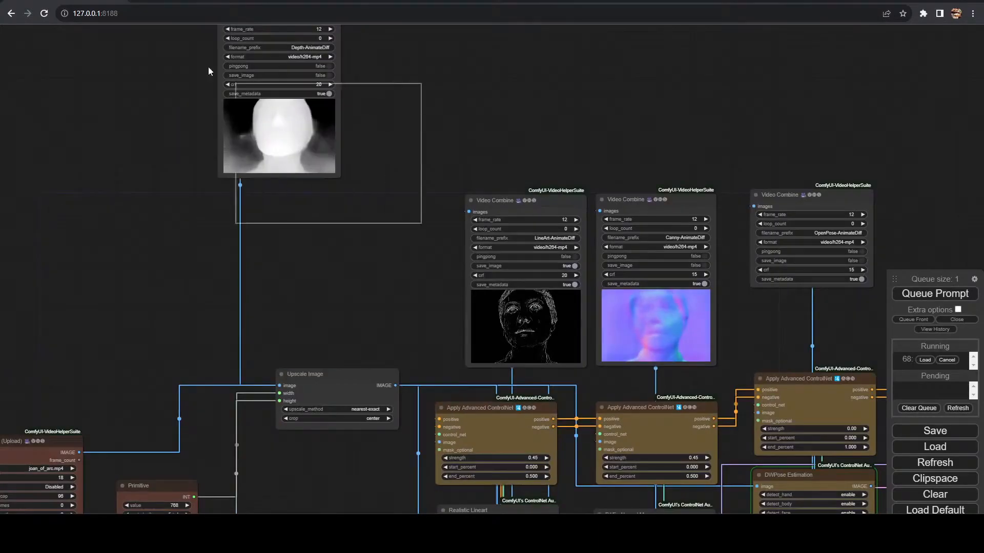
drag(131, 95, 238, 285)
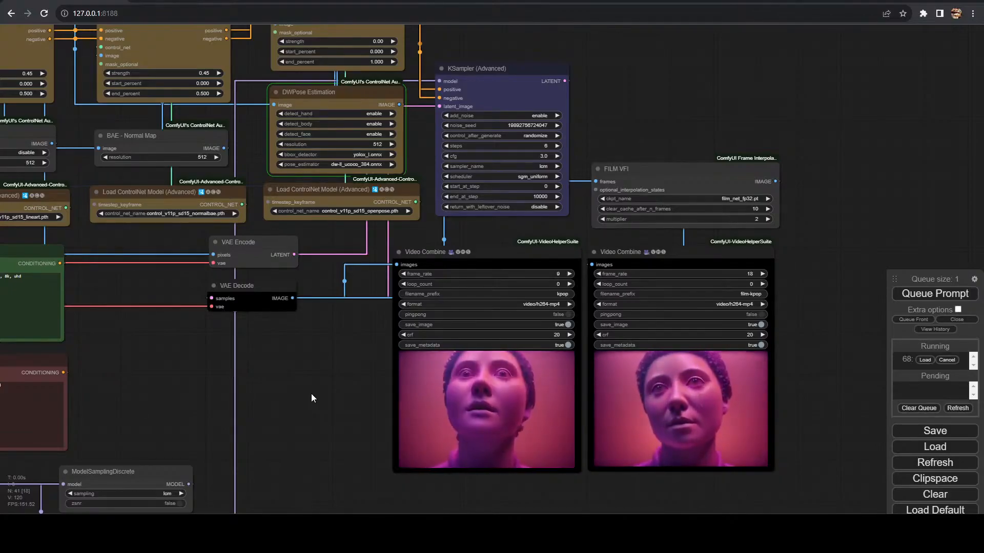
right_click(353, 372)
click(364, 372)
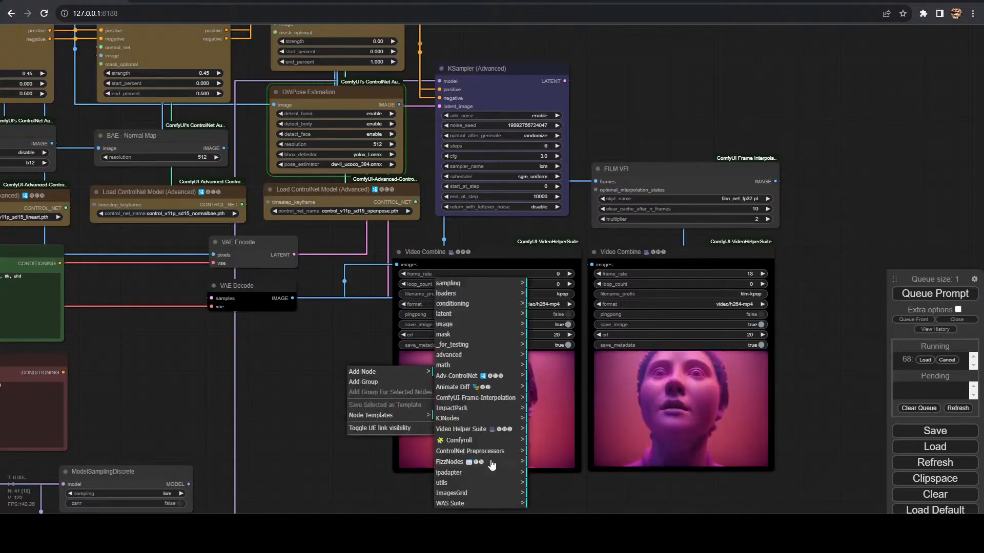
click(328, 391)
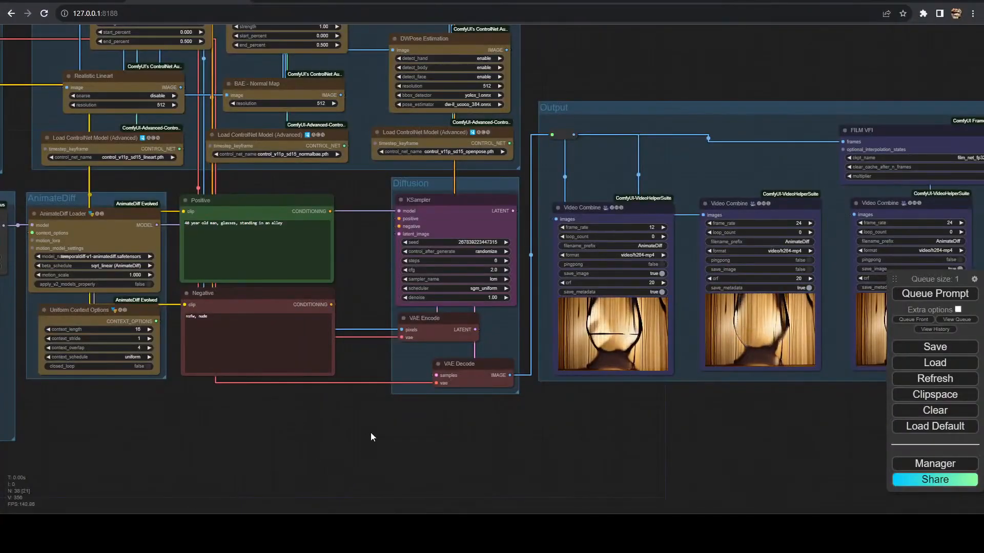
- Enlarge the Diffusion group and add a KSampler (Advanced) node in the free area below the Output group
drag(489, 410, 442, 420)
drag(517, 392, 534, 497)
drag(487, 219, 701, 420)
double_click(767, 416)
text(ksamp)
click(807, 460)
drag(810, 389, 626, 266)
- Transfer the old KSampler's connections to the KSampler (Advanced) node, and delete the old KSampler
drag(430, 289, 571, 305)
drag(430, 313, 571, 317)
drag(444, 299, 438, 400)
mouse_move(295, 339)
mouse_down()
mouse_move(615, 464)
mouse_move(297, 343)
mouse_up()
drag(486, 394, 444, 367)
key(Delete)
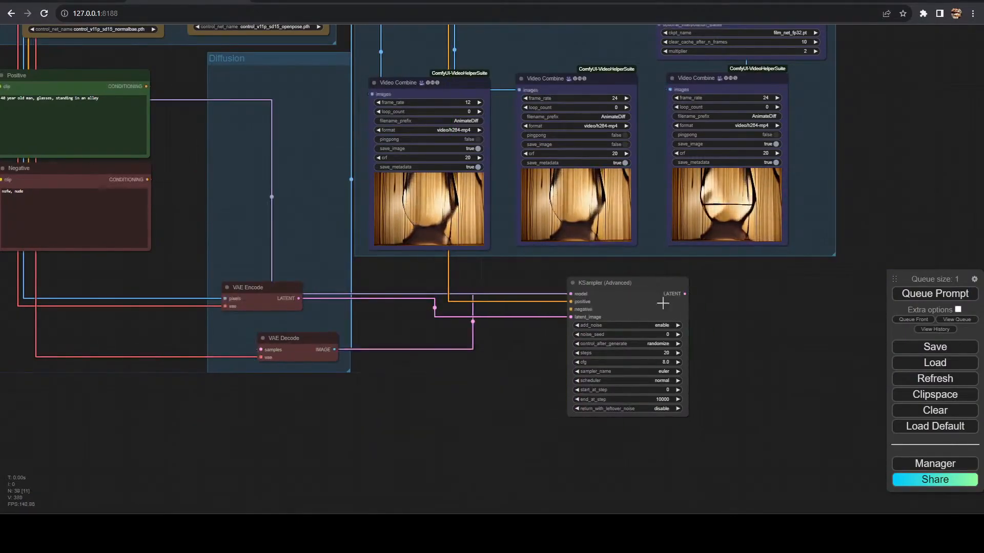
- Arrange KSampler (Advanced), VAE Encode and VAE Decode inside the Diffusion group and shrink the group to fit them
drag(645, 302, 296, 99)
drag(246, 288, 245, 227)
drag(283, 338, 280, 265)
drag(349, 370, 346, 300)
- Colour the KSampler (Advanced) node purple, set its cfg to 3.0 and sampler_name to lcm, and open its scheduler choices
right_click(272, 81)
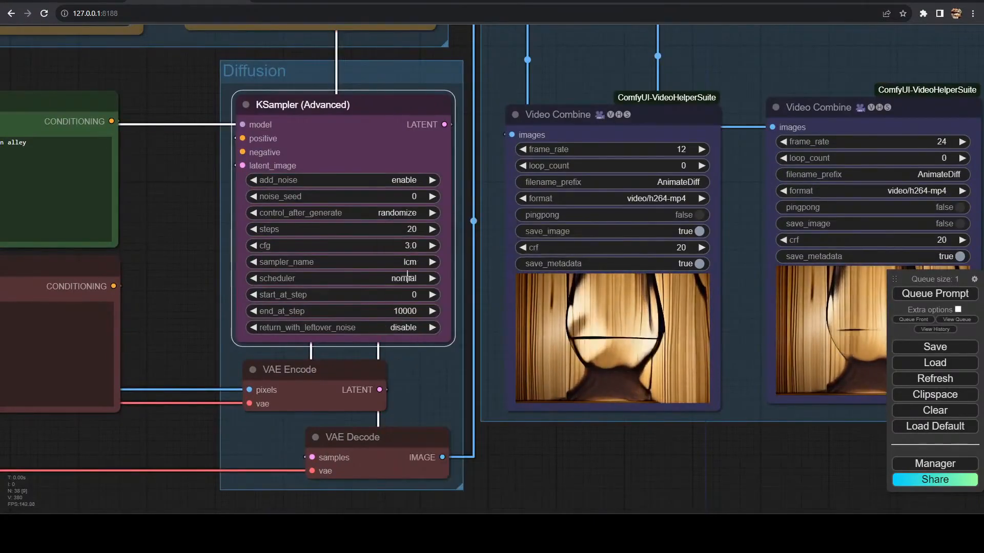
click(407, 277)
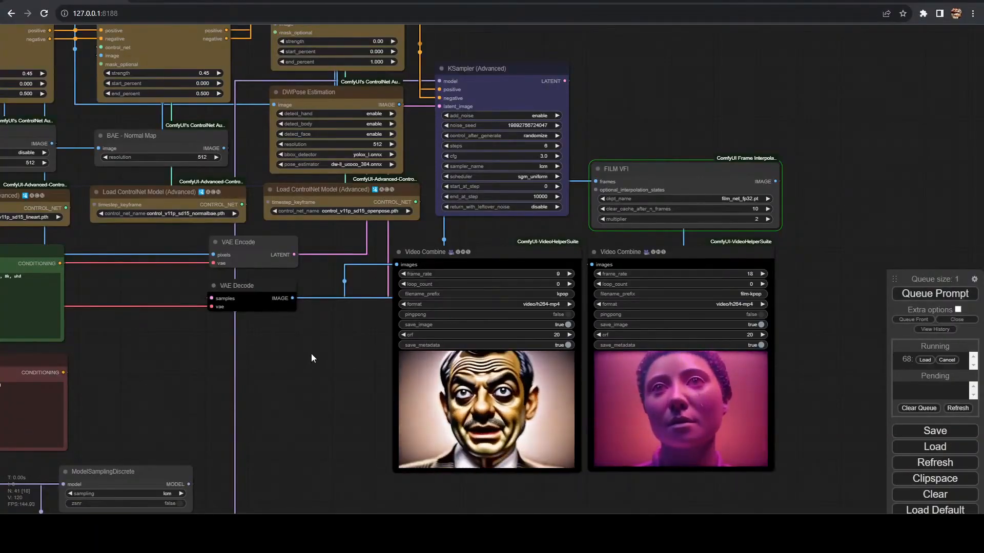
- Set the strength of the OpenPose Apply Advanced ControlNet node to 1.00 and queue the prompt again
drag(611, 66, 799, 246)
scroll(798, 245, up, 1)
click(534, 226)
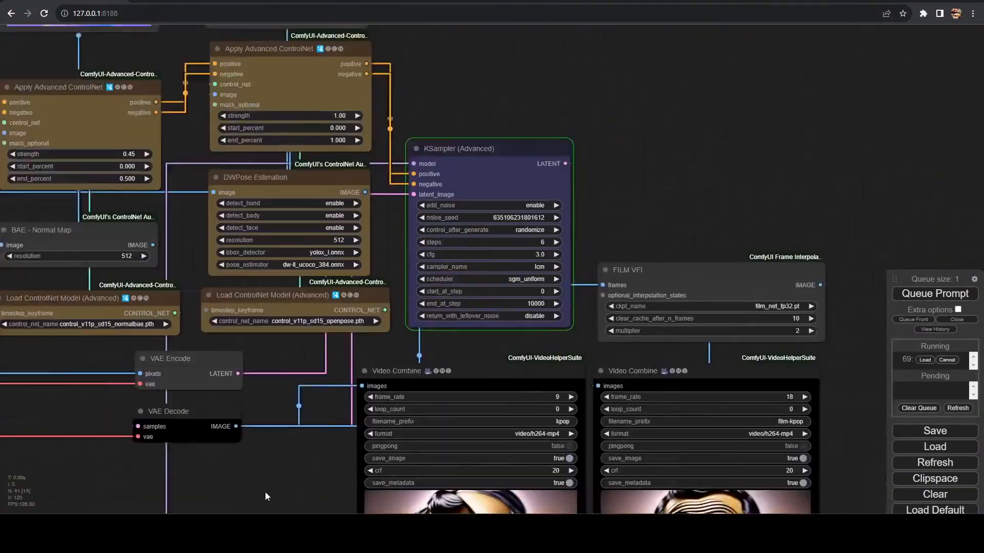
- Replace the first reference image with the pink explosion picture and set the positive prompt to "cotton candy, highly detailed, octane render, 4k, 8k, uhd"
scroll(541, 200, up, 8)
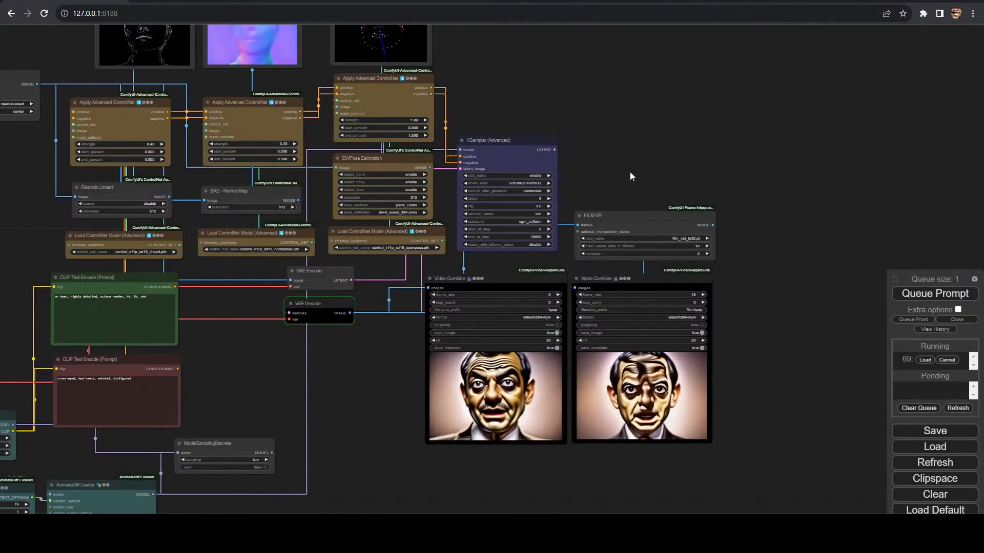
scroll(621, 165, up, 8)
drag(414, 90, 675, 118)
scroll(636, 118, down, 5)
drag(611, 115, 854, 219)
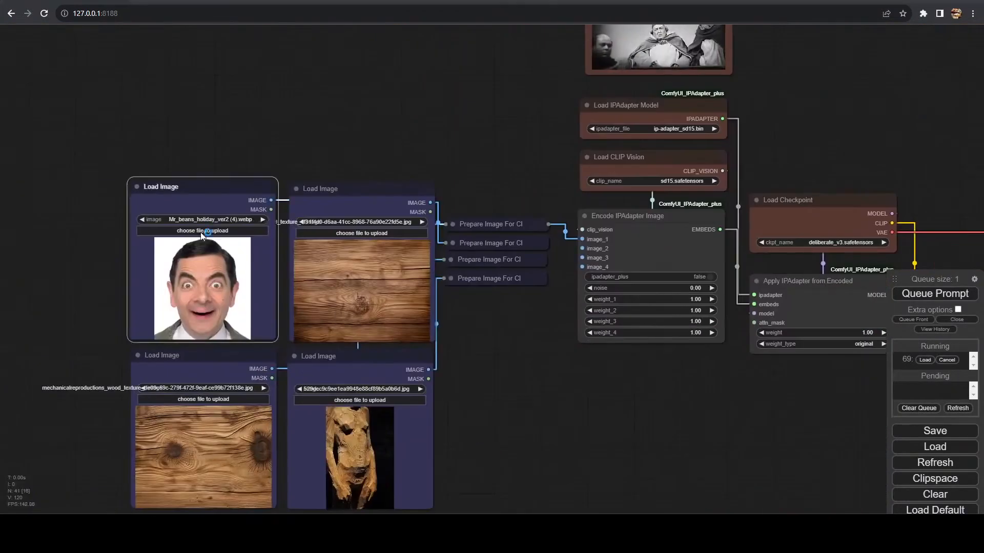
drag(551, 41, 481, 43)
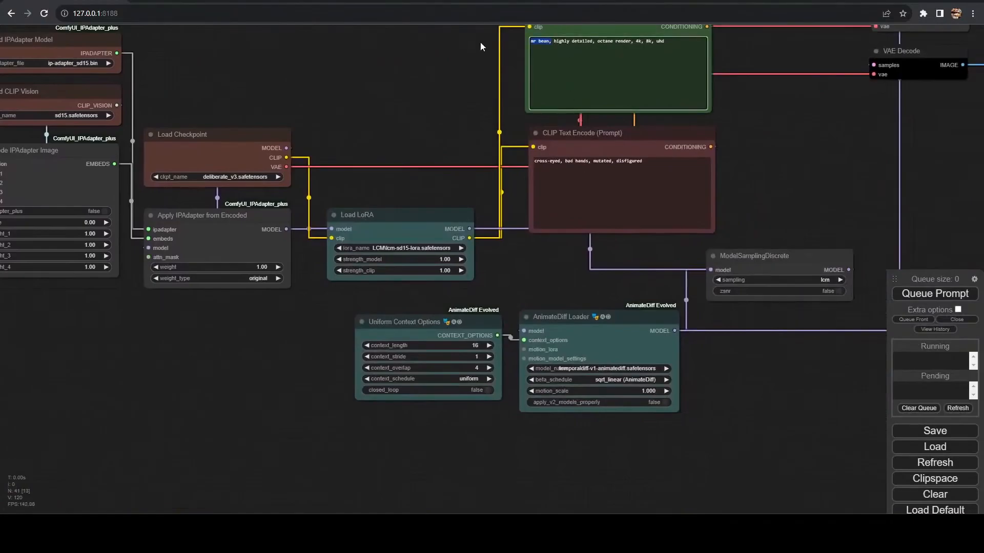
text(cotton candy, highly detailed, octane render, 4k, 8k, uhd)
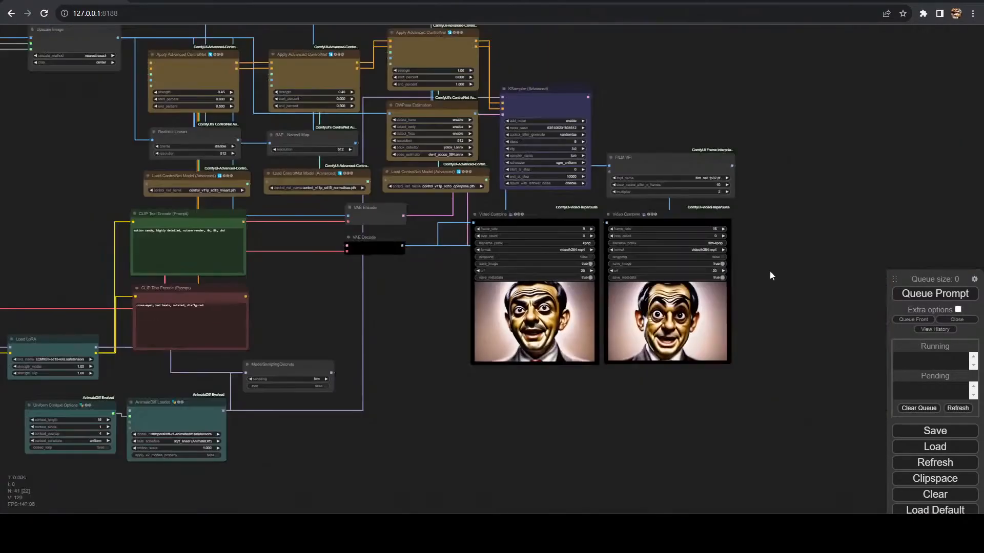
- Queue the cotton candy prompt and inspect the resulting video in the Video Combine previews
scroll(742, 78, up, 4)
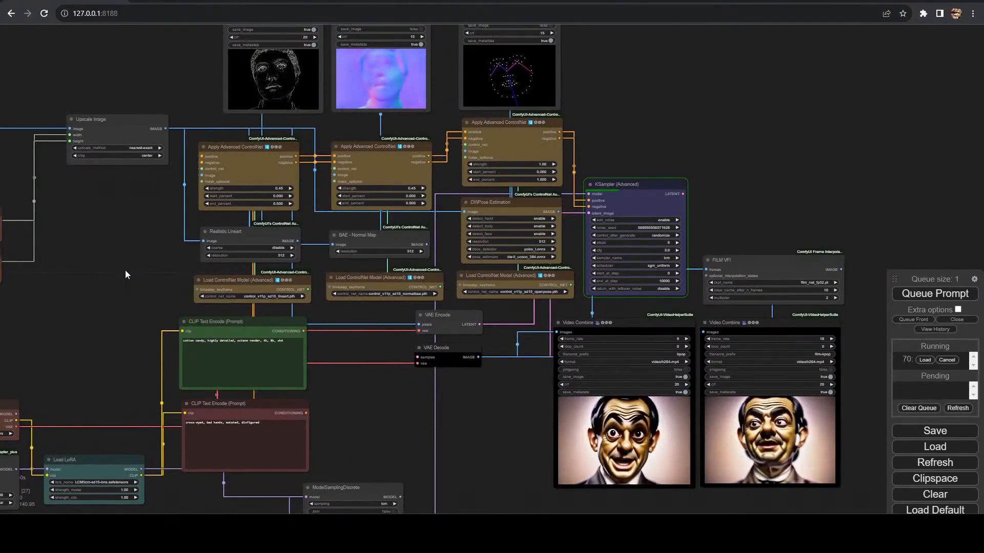
scroll(124, 269, up, 10)
drag(124, 268, 220, 119)
scroll(221, 119, down, 5)
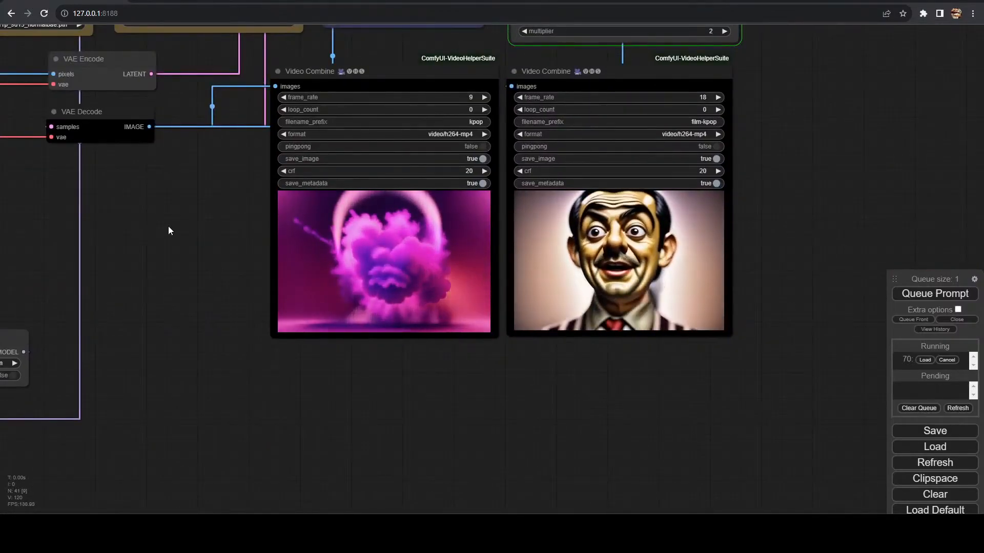
drag(160, 226, 361, 431)
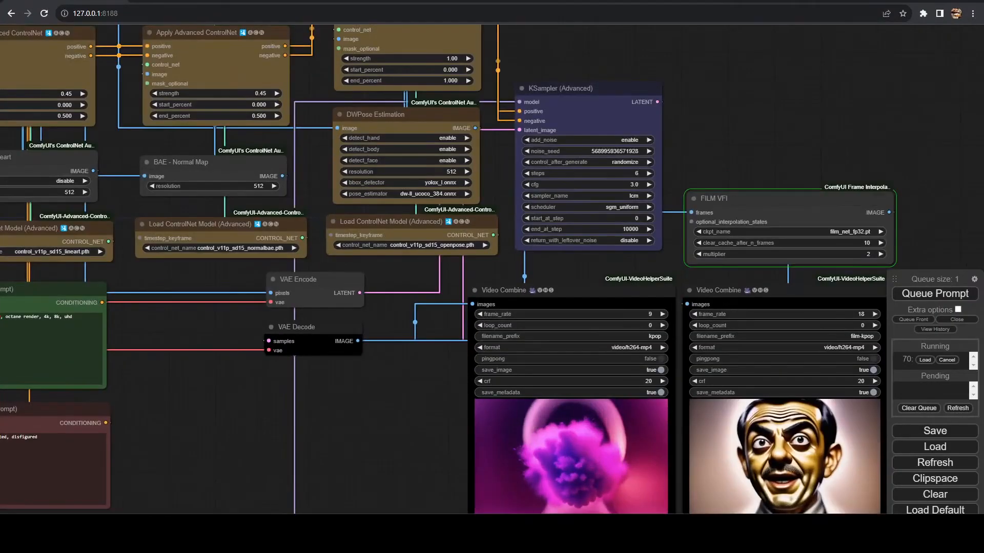
- Check the ComfyUI console log, and return to the workflow to view the interpolated video
key(alt+Tab)
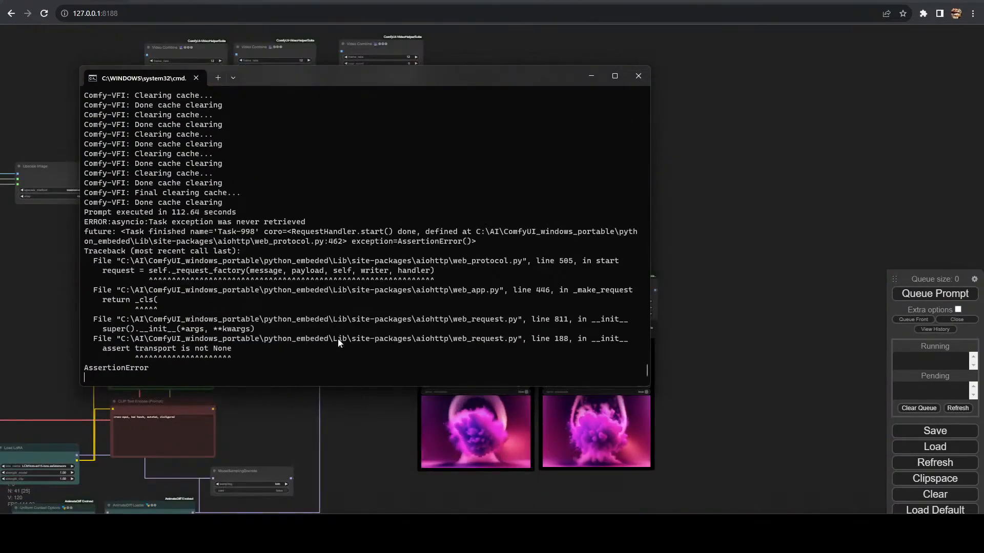
click(364, 411)
scroll(366, 413, up, 6)
scroll(366, 412, down, 5)
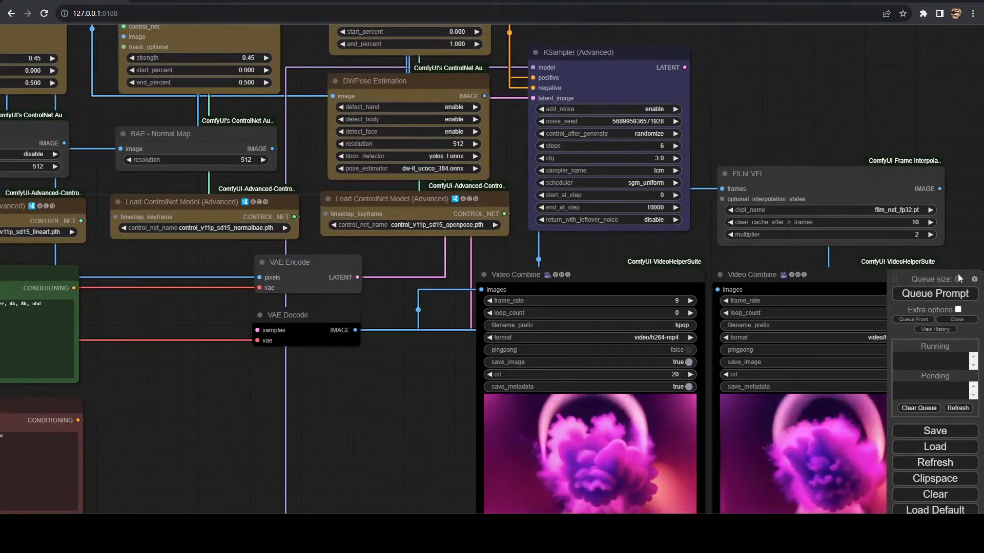
- Open the ComfyUI Manager and try to update ComfyUI while keeping the console within reach
drag(909, 278, 900, 275)
click(927, 482)
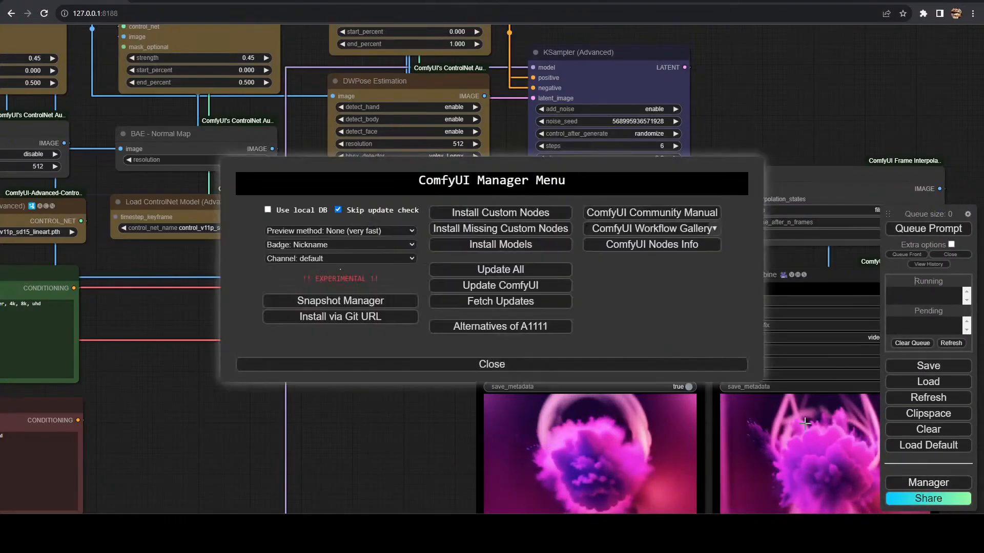
key(alt+Tab)
drag(480, 73, 394, 32)
click(639, 285)
click(520, 291)
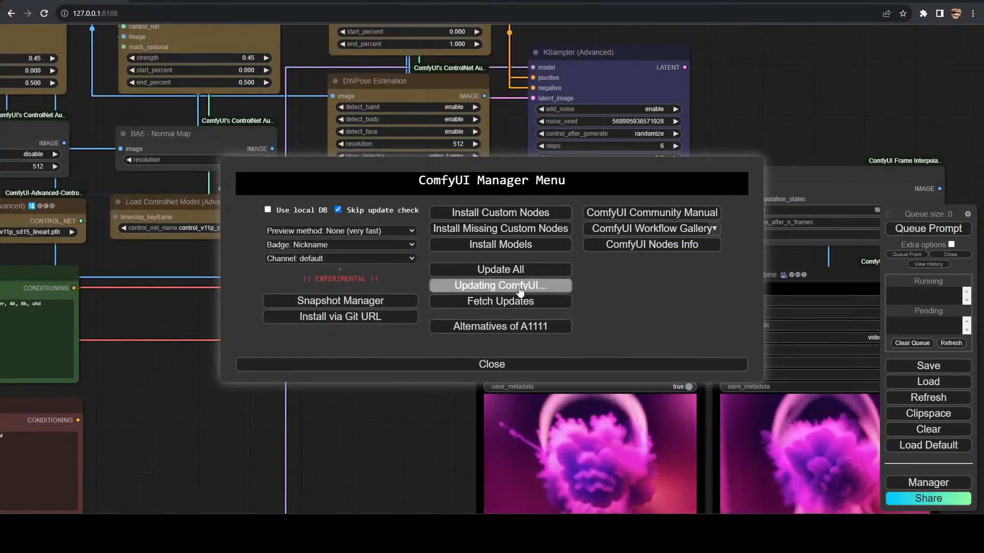
click(497, 286)
- Update all custom nodes through the Manager, check the console output, and close the Manager
click(500, 270)
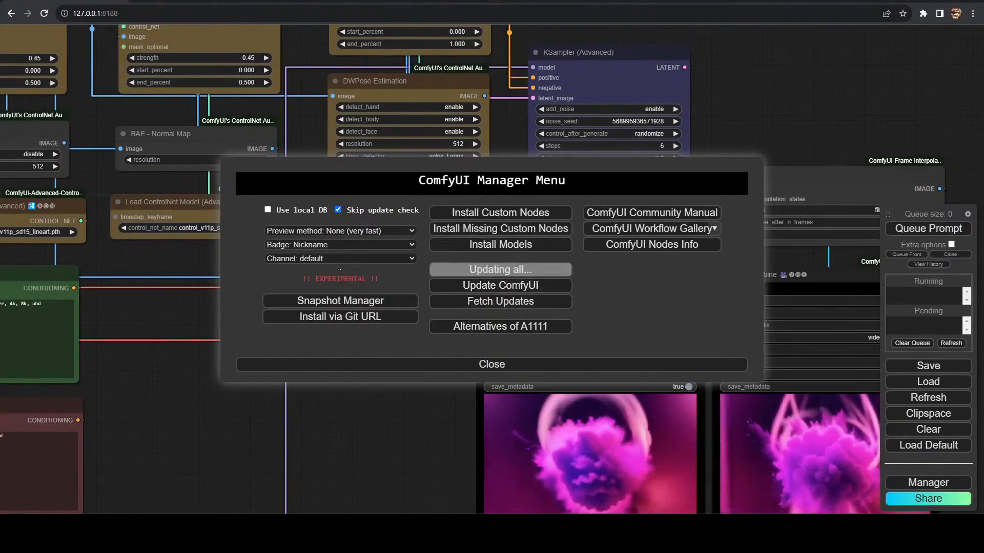
key(alt+Tab)
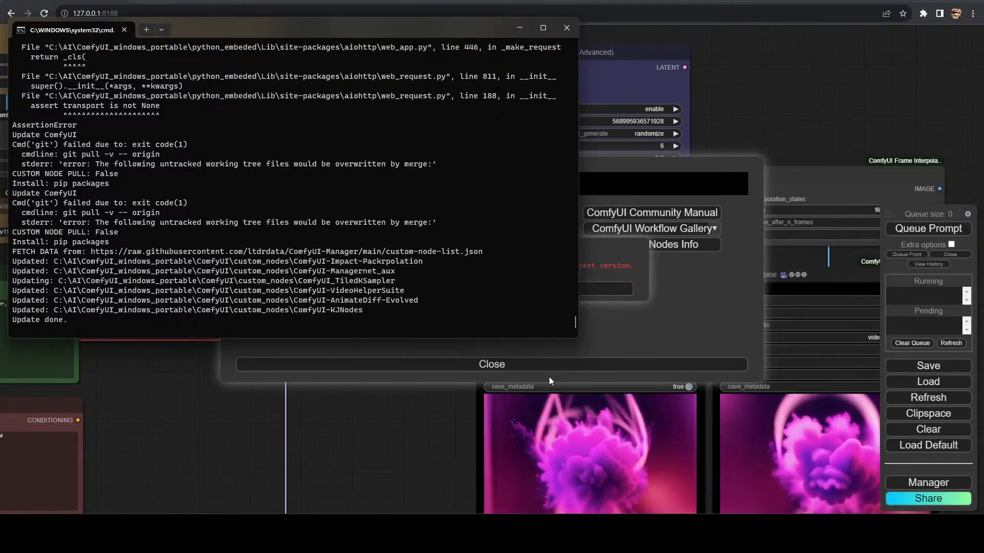
click(617, 292)
click(575, 363)
- Restart the ComfyUI server from its folder on the C:\ drive and return to the workflow in the browser
key(super+r)
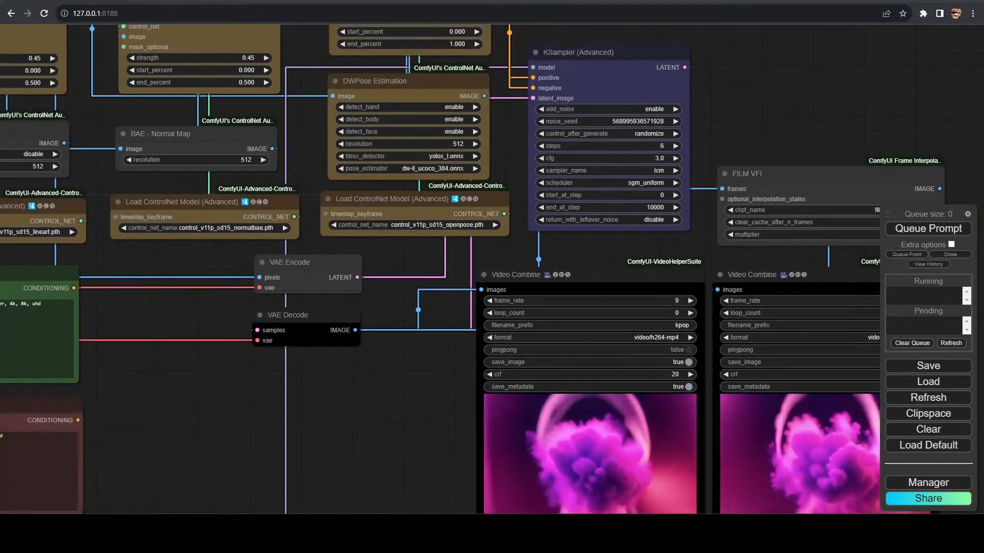
text(C:\)
key(Return)
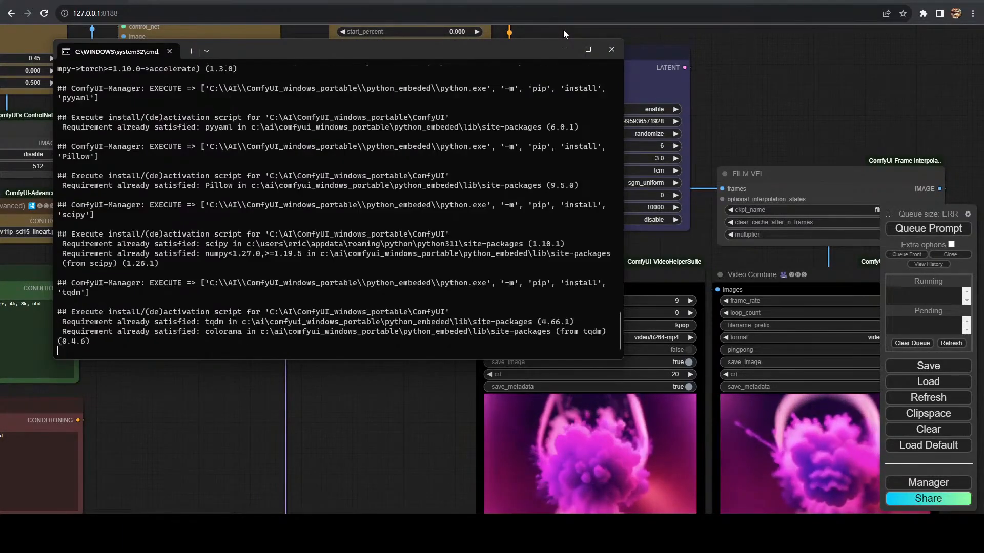
click(320, 420)
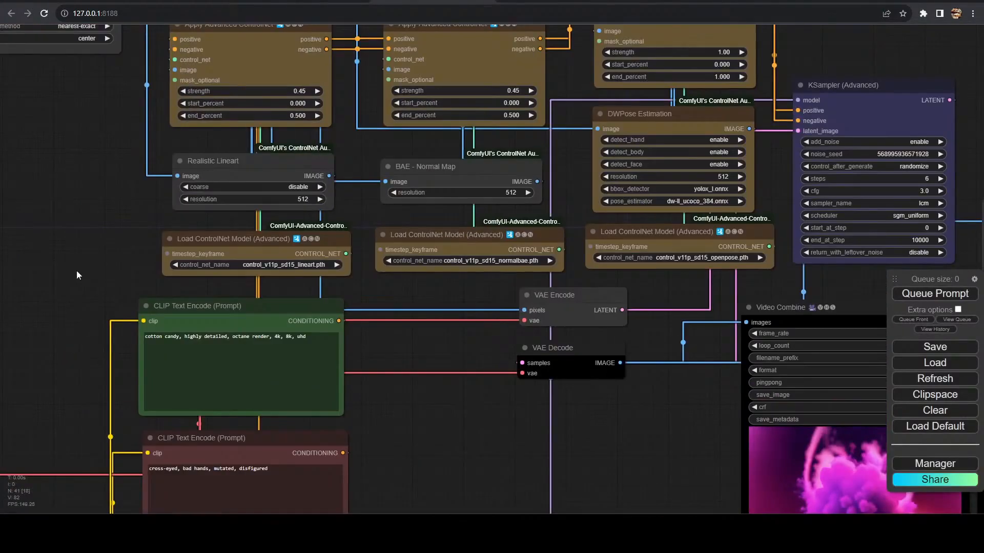
- Align the lineart Load ControlNet Model node with the neighbouring ControlNet loader
click(253, 234)
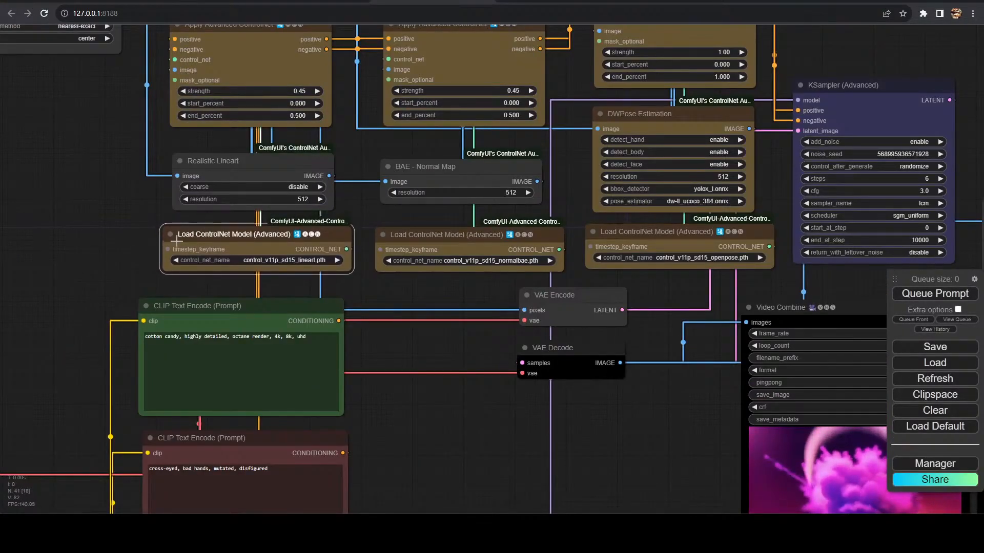
drag(502, 284, 408, 295)
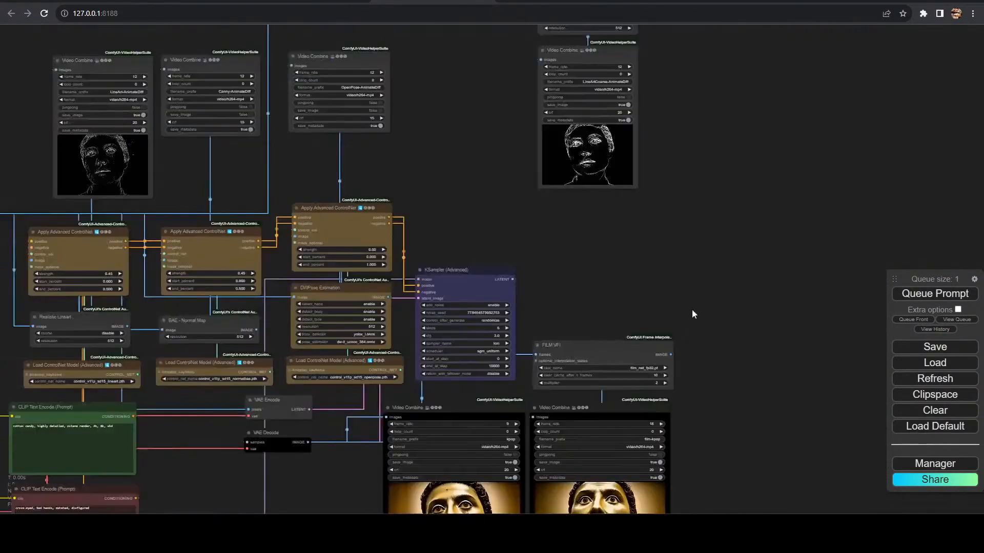
- Examine the golden-face videos in the output previews and the ControlNet section that feeds them
scroll(352, 508, up, 12)
drag(352, 508, 129, 232)
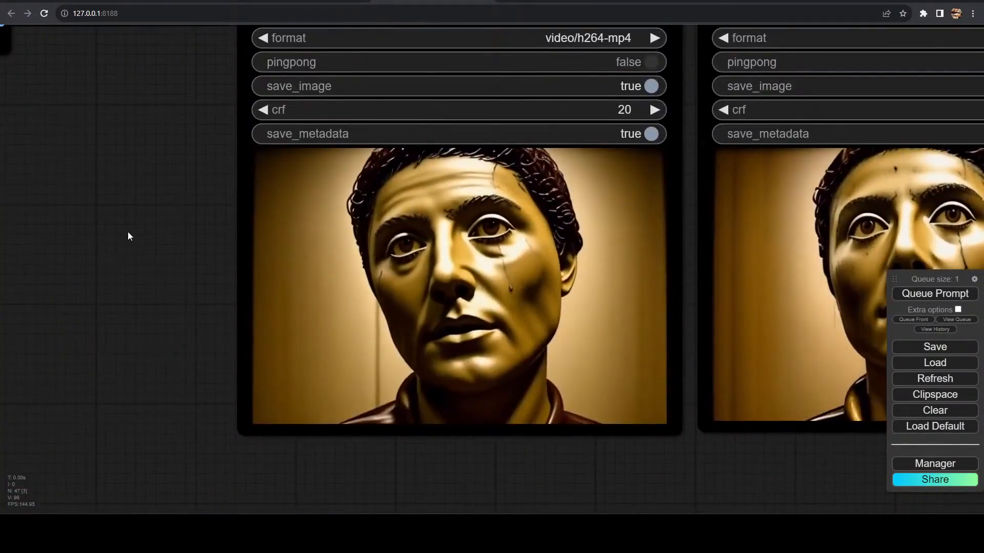
scroll(129, 248, down, 2)
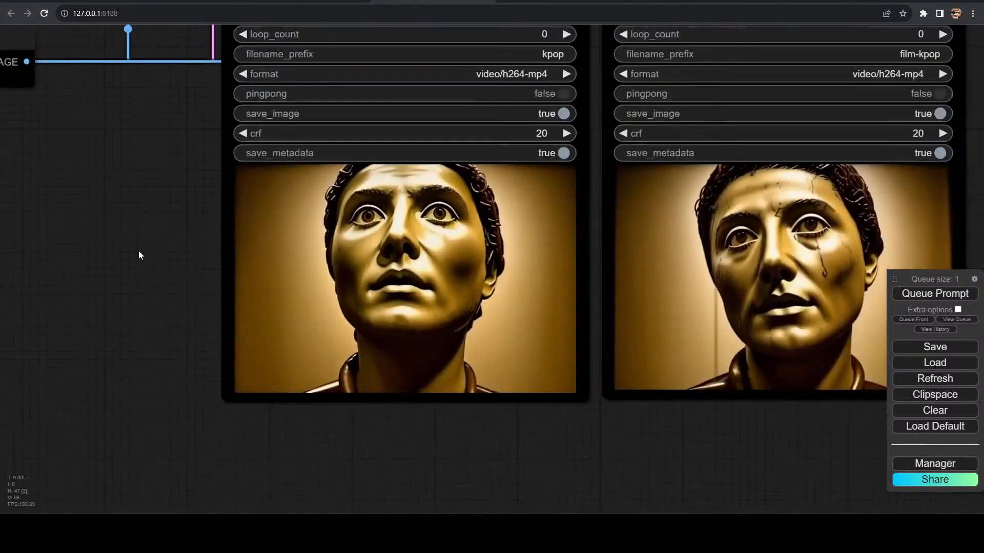
scroll(139, 251, down, 8)
drag(106, 192, 281, 282)
scroll(170, 263, down, 4)
drag(170, 263, 321, 409)
scroll(322, 409, up, 4)
scroll(310, 389, down, 4)
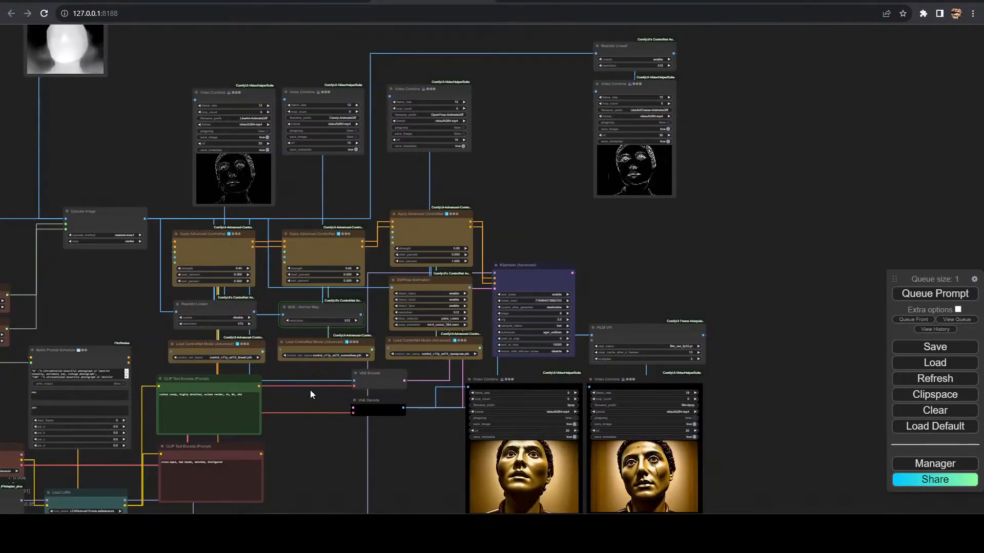
- Check the rendering progress in the console, and review the reference images feeding the IPAdapter nodes
key(alt+Tab)
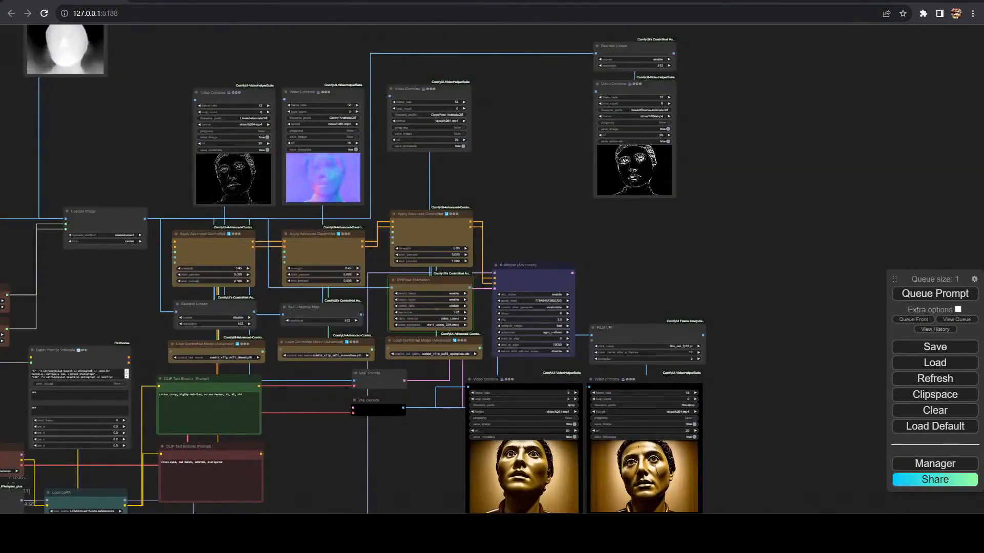
key(alt+Tab)
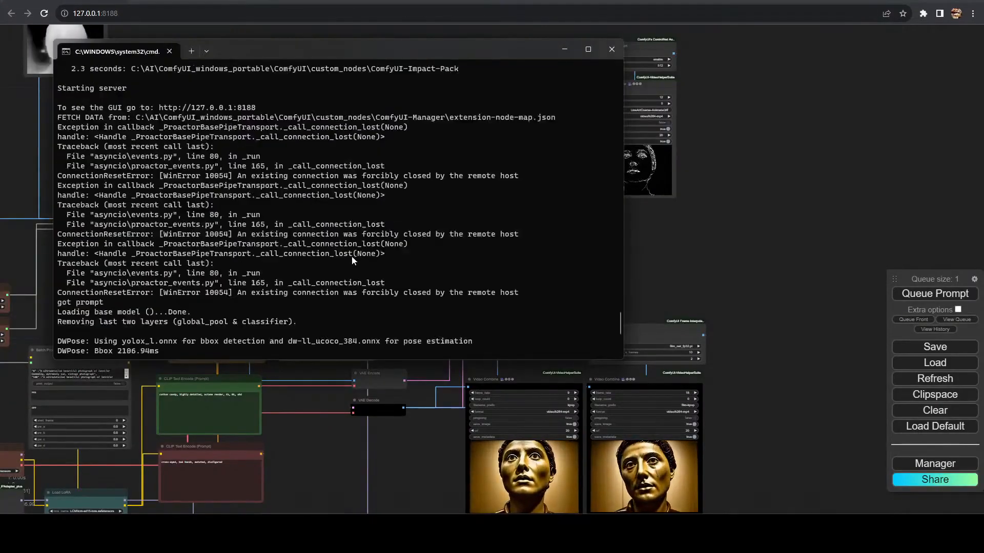
key(alt+Tab)
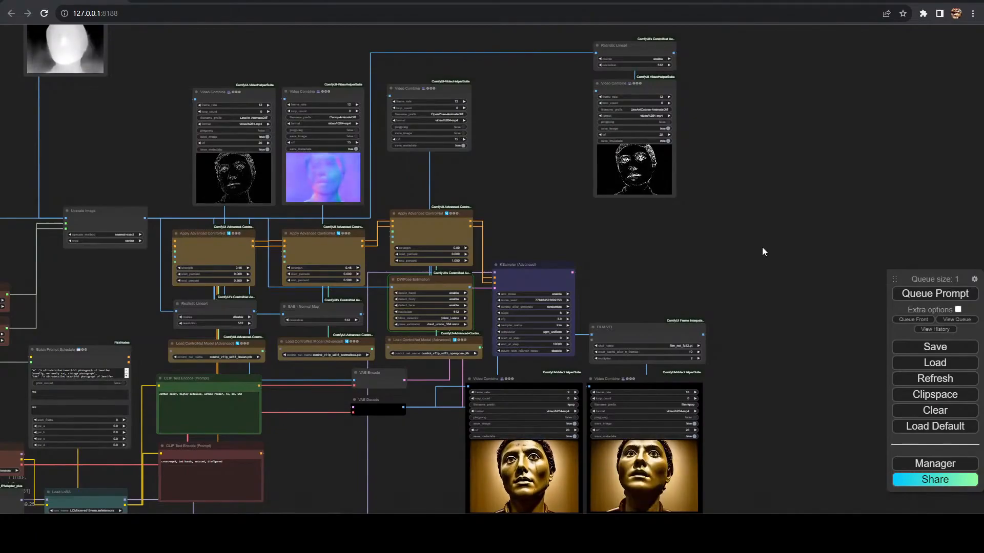
scroll(554, 234, up, 5)
drag(16, 376, 519, 228)
drag(10, 462, 505, 179)
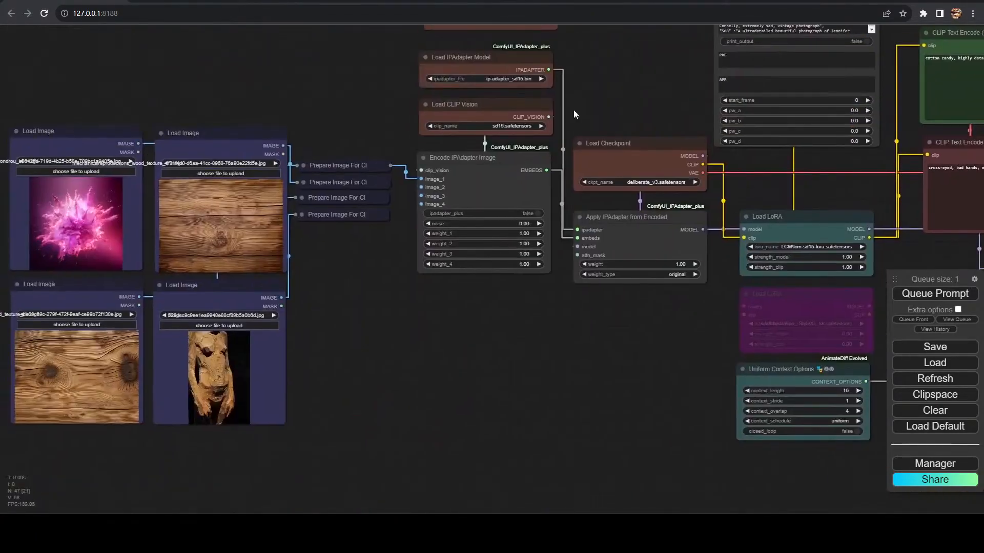
drag(505, 128, 198, 245)
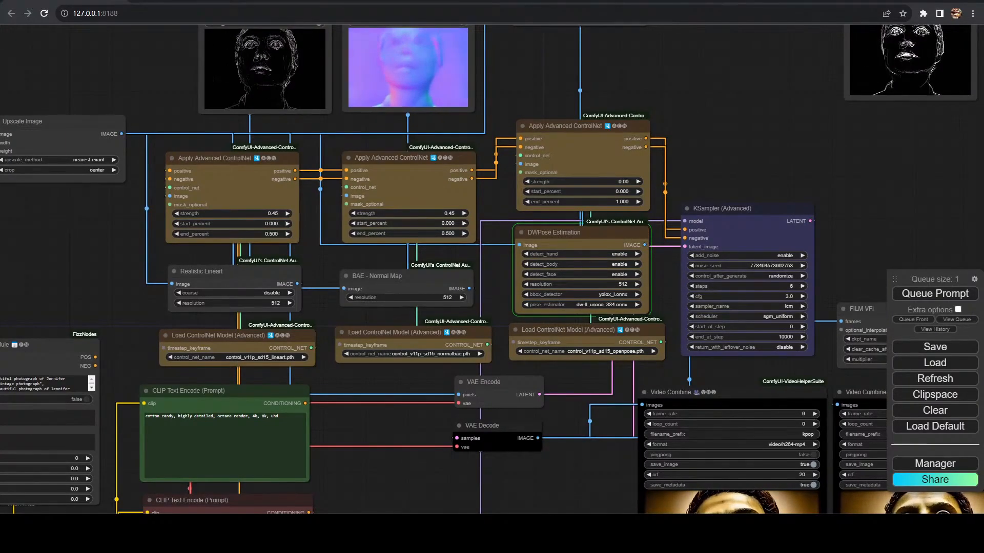
- Compare the original and interpolated golden-face videos, and review the Batch Prompt Schedule and ControlNet nodes
key(alt+Tab)
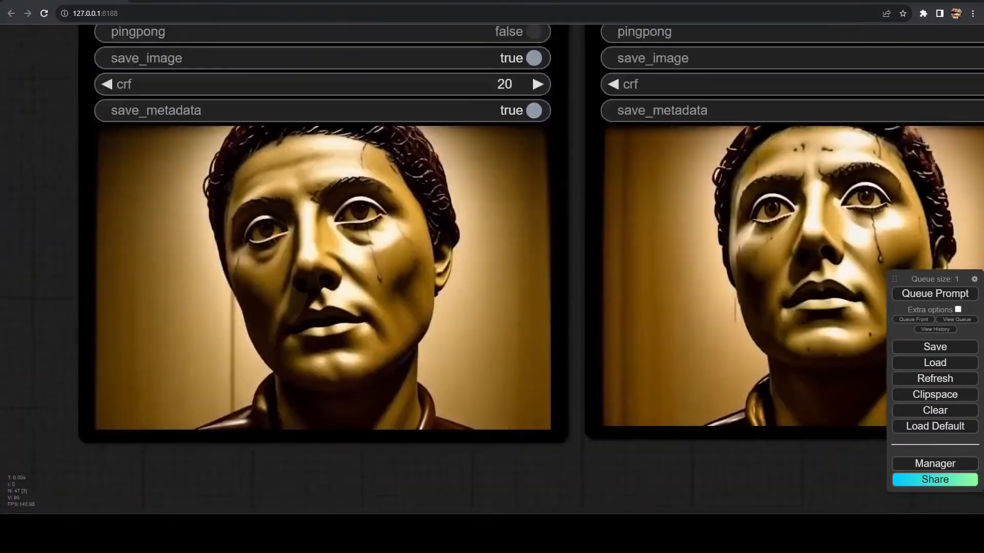
scroll(385, 477, down, 3)
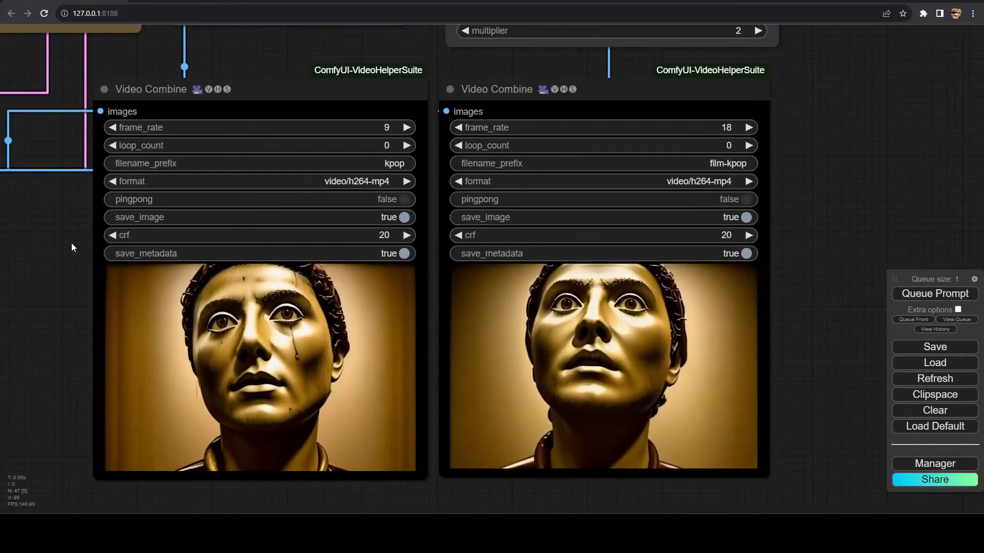
drag(73, 244, 617, 422)
scroll(543, 431, down, 5)
drag(277, 446, 710, 333)
drag(201, 249, 187, 453)
drag(446, 244, 322, 201)
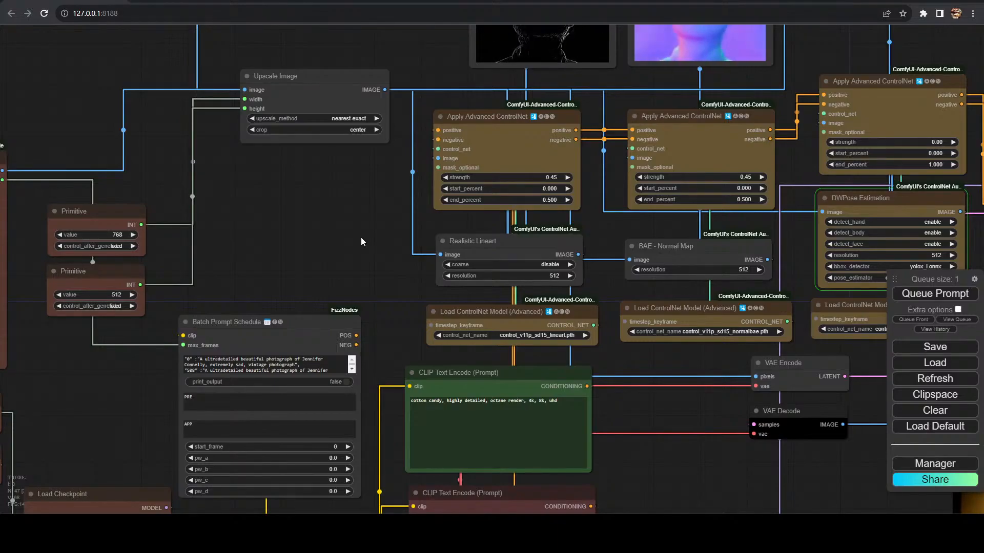
- Review the prompt, model and ControlNet nodes, and check the DWPose estimation progress in the console
drag(248, 290, 311, 128)
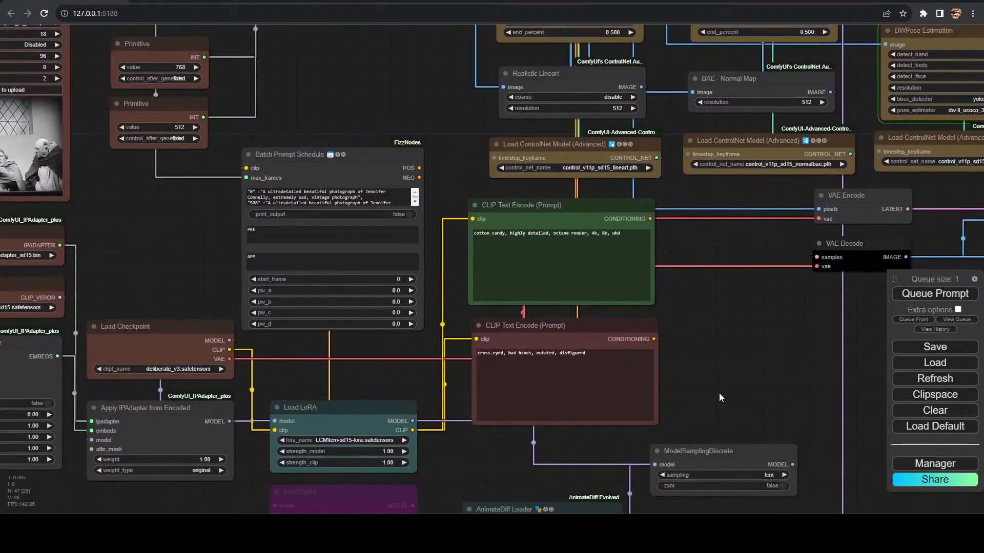
drag(719, 393, 731, 194)
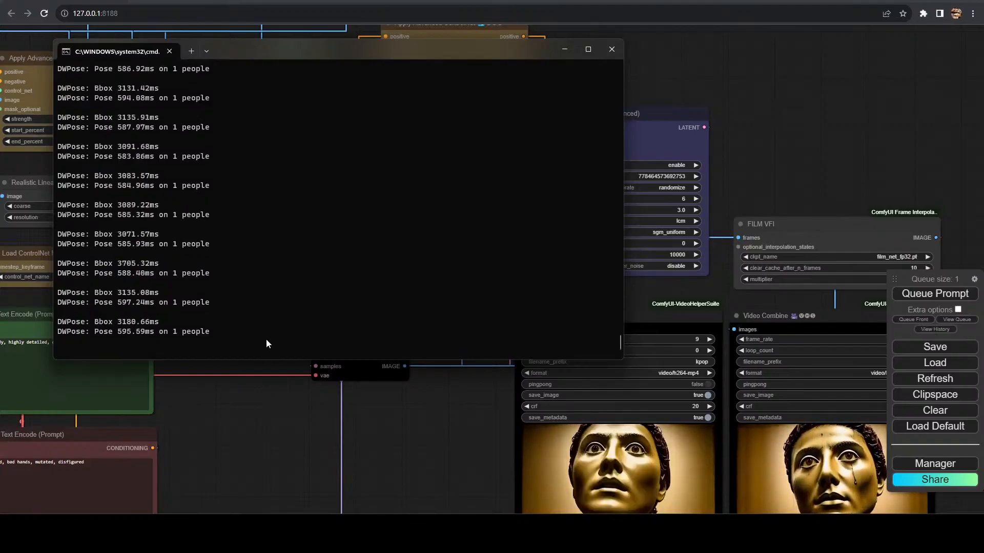
click(222, 414)
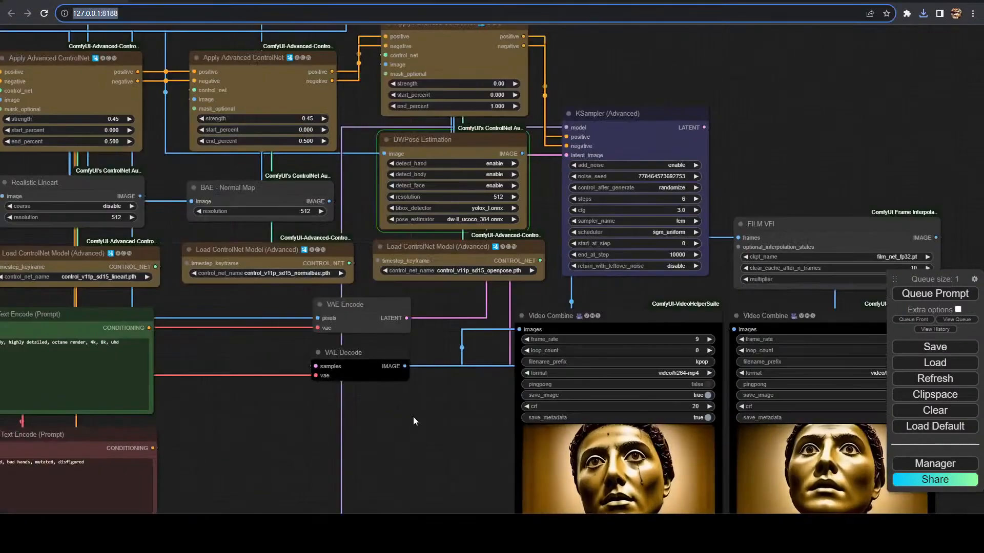
key(alt+Tab)
scroll(169, 224, down, 20)
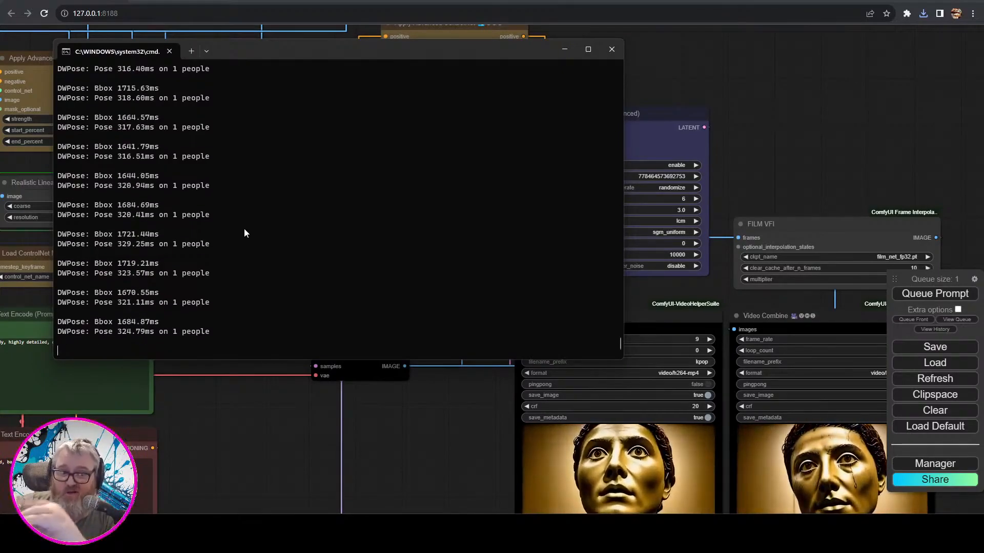
click(437, 445)
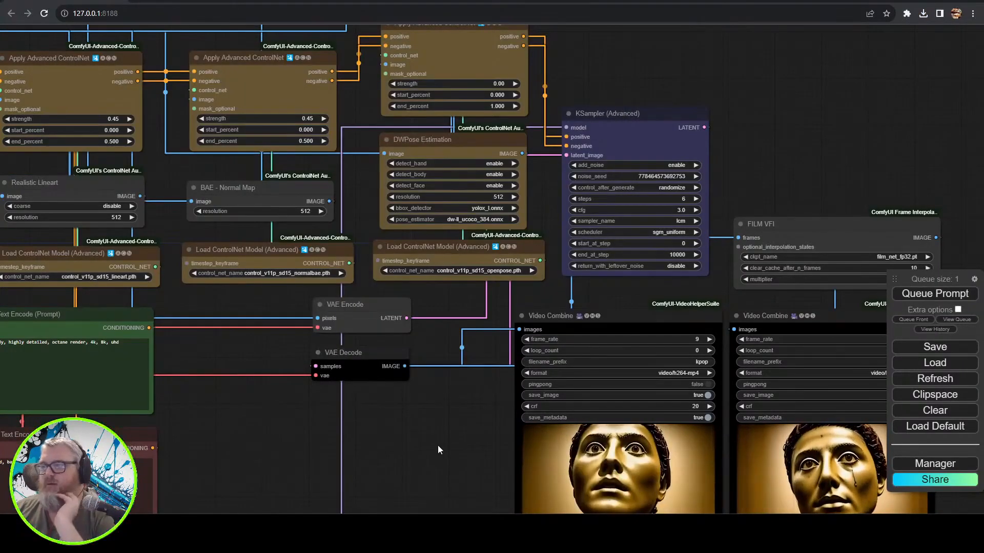
- Inspect the pose preview and the available openpose ControlNet models, and check the sampling progress in the console
drag(437, 445, 405, 537)
drag(584, 119, 633, 272)
scroll(480, 217, up, 14)
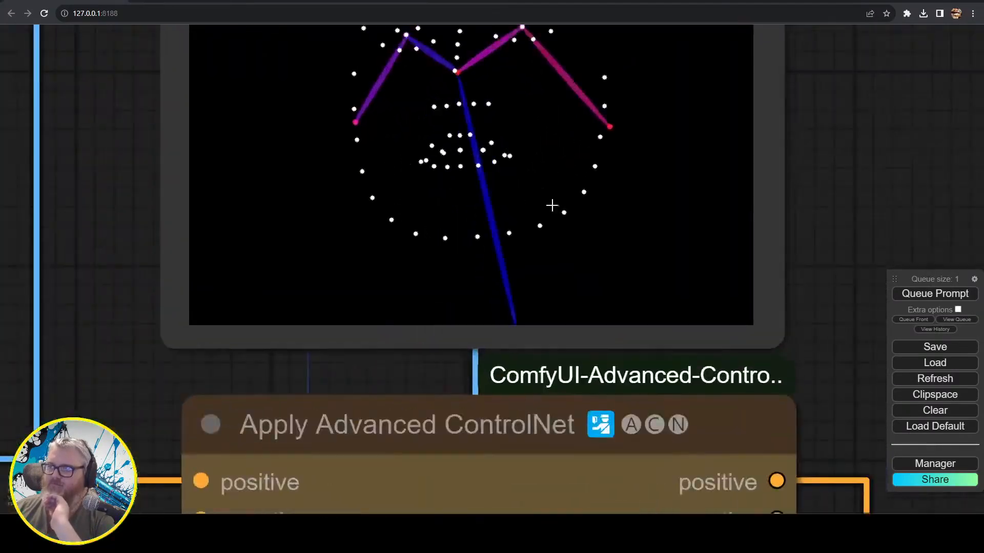
drag(835, 105, 854, 238)
scroll(576, 395, down, 9)
drag(595, 391, 410, 176)
click(416, 192)
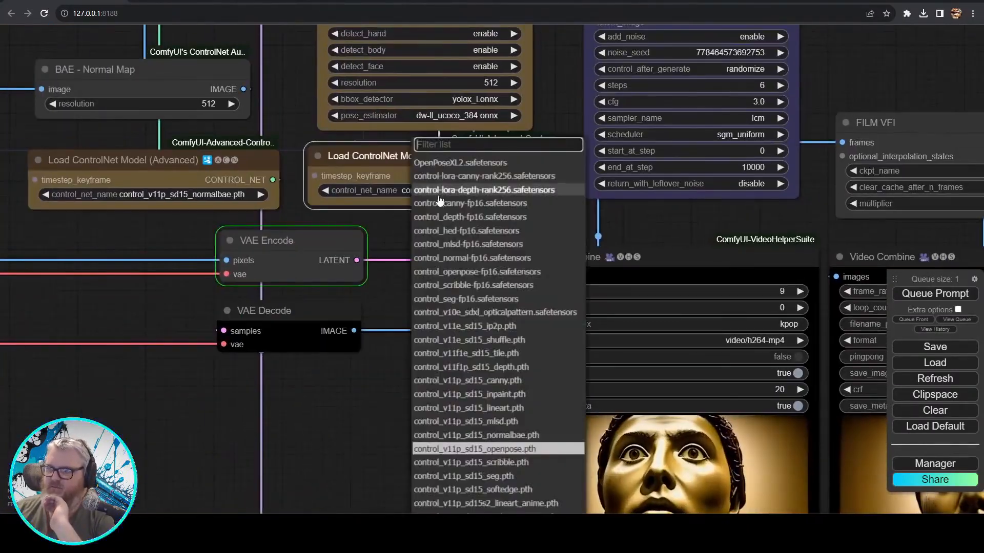
click(215, 208)
drag(123, 242, 465, 241)
scroll(465, 242, down, 5)
drag(554, 392, 25, 452)
key(alt+Tab)
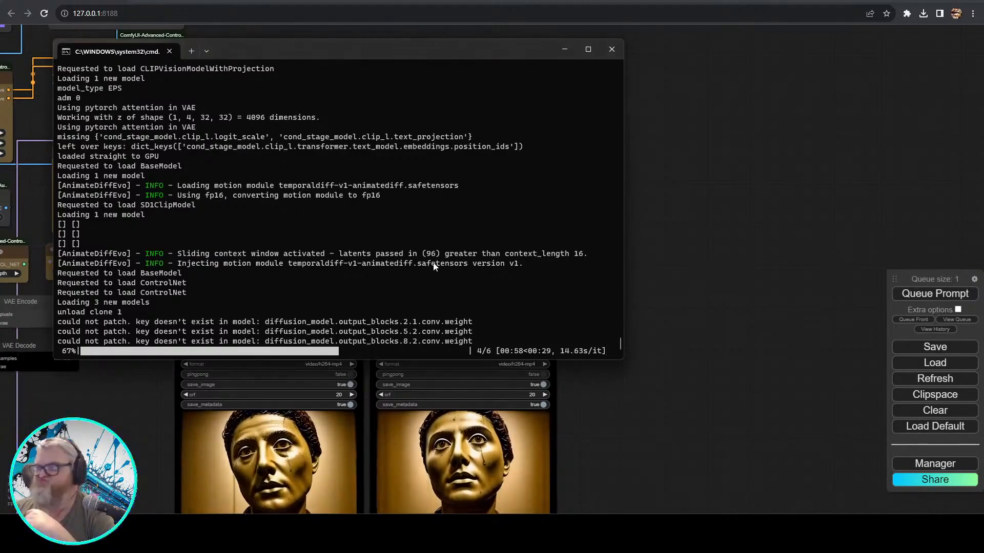
- Review the lineart, normal map and pose previews together with their Apply Advanced ControlNet nodes
drag(137, 419, 604, 398)
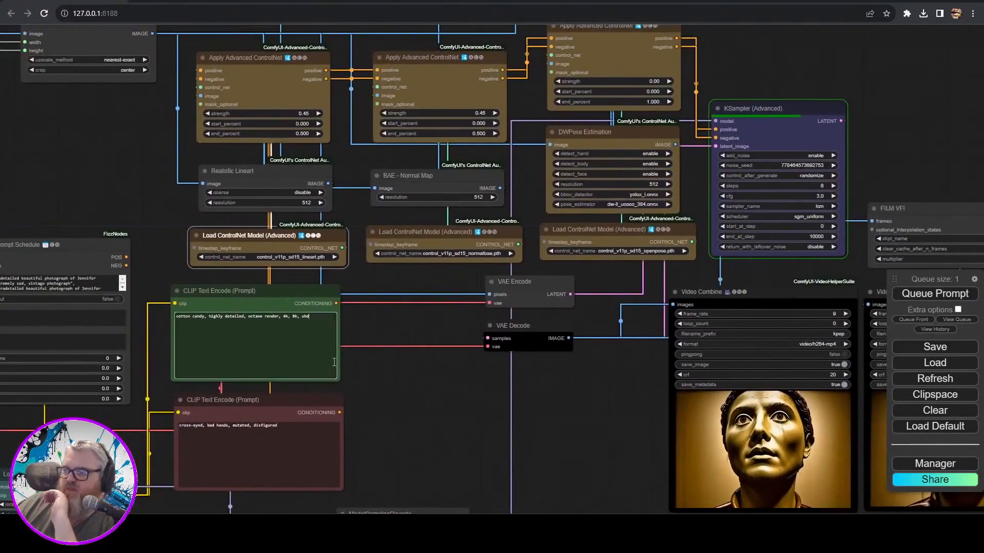
drag(427, 389, 615, 488)
drag(240, 299, 512, 332)
drag(130, 387, 113, 410)
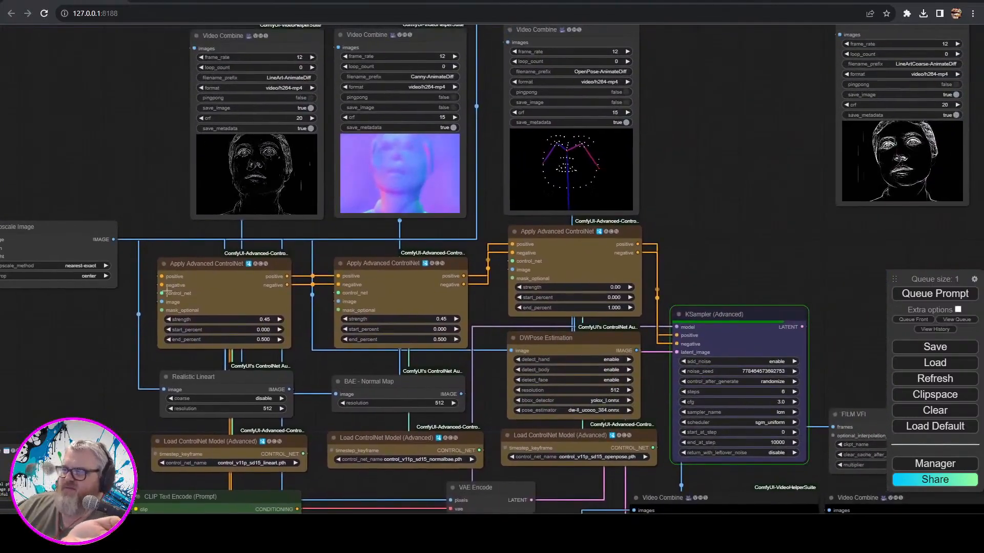
scroll(128, 198, up, 4)
drag(124, 202, 85, 75)
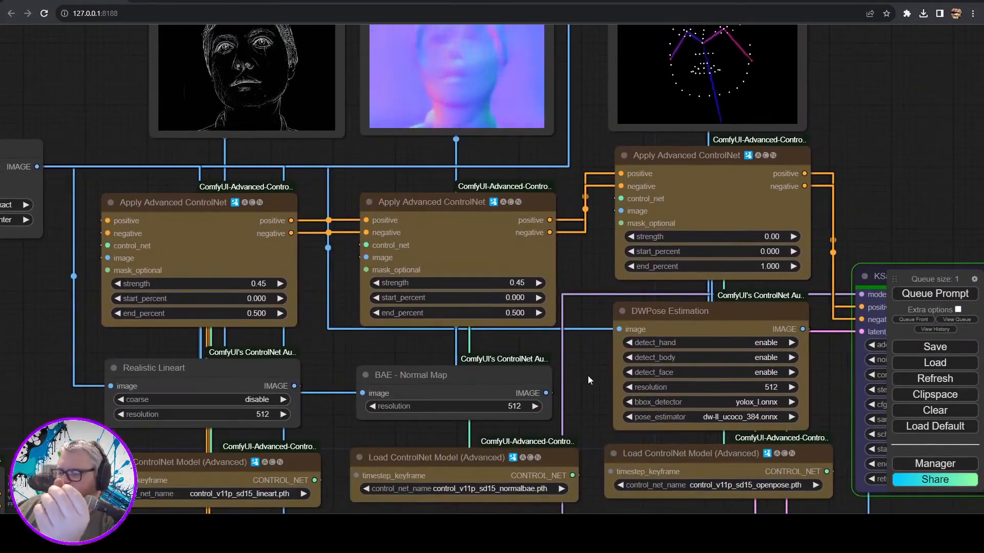
- Examine the newly rendered video beside the interpolated one in the output previews
drag(588, 377, 353, 208)
scroll(353, 208, down, 5)
drag(718, 215, 544, 63)
drag(316, 267, 276, 327)
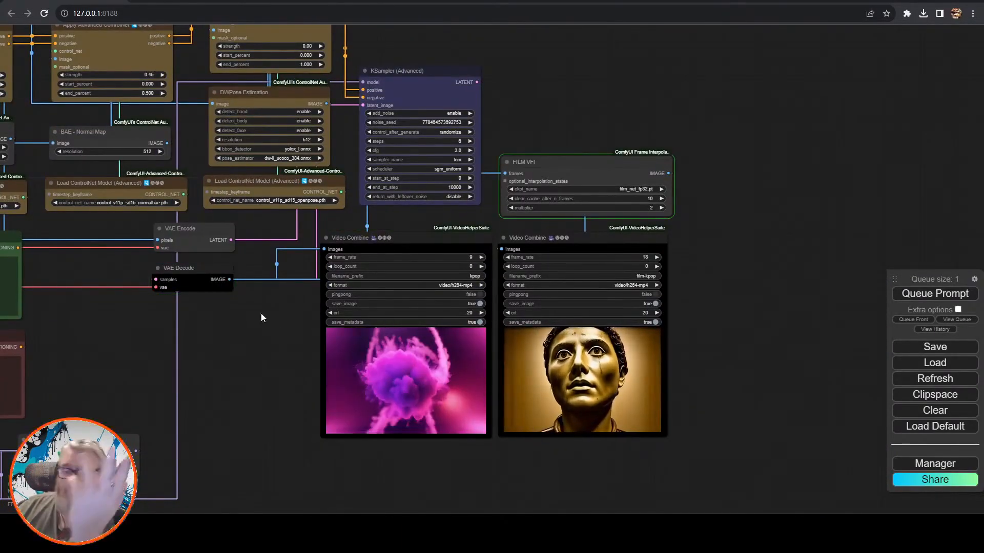
scroll(248, 336, up, 6)
scroll(259, 307, down, 3)
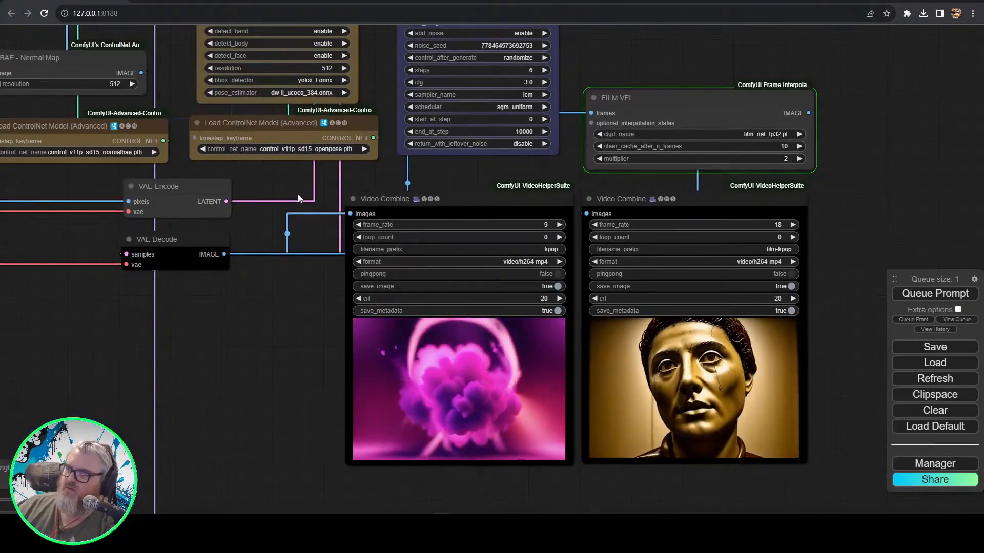
- Move the Load Video, Primitive and Upscale Image nodes up into clear space away from the IPAdapter and prompt nodes
drag(266, 199, 469, 439)
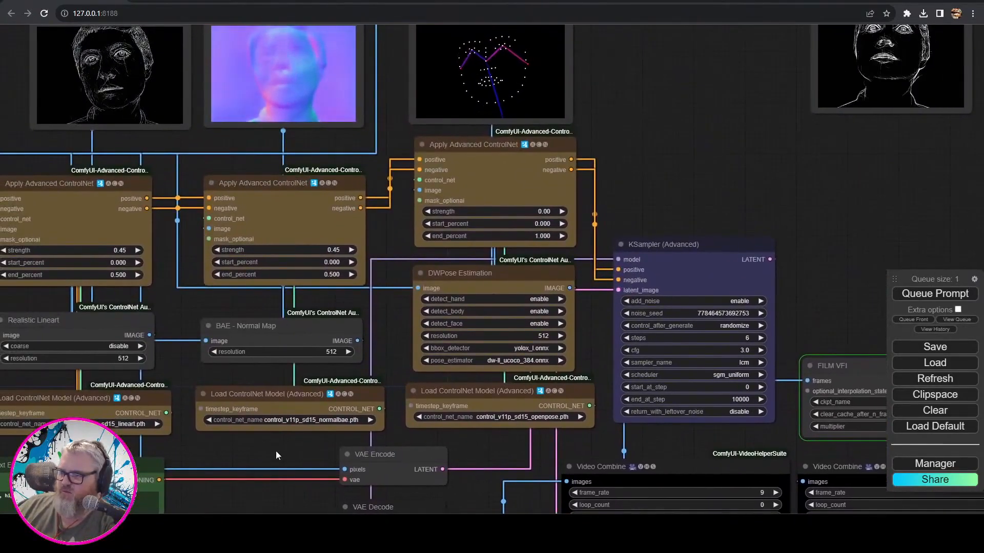
drag(276, 451, 451, 414)
drag(289, 286, 20, 282)
drag(88, 220, 448, 278)
drag(384, 159, 179, 125)
drag(329, 328, 360, 57)
mouse_move(579, 212)
mouse_down()
mouse_move(506, 180)
mouse_move(581, 201)
mouse_up()
drag(574, 419, 346, 237)
drag(573, 205, 343, 313)
drag(344, 175, 517, 382)
drag(349, 338, 93, 109)
drag(552, 269, 312, 149)
drag(541, 447, 493, 152)
drag(538, 501, 489, 207)
drag(506, 156, 291, 225)
drag(150, 268, 474, 231)
- Group the Realistic Lineart, lineart Load ControlNet Model and Apply Advanced ControlNet nodes beside the Upscale Image node
scroll(335, 366, down, 5)
drag(430, 134, 338, 109)
drag(87, 146, 133, 172)
drag(586, 391, 253, 207)
drag(441, 169, 480, 288)
scroll(600, 280, up, 4)
drag(622, 54, 589, 154)
click(717, 133)
key(Delete)
scroll(589, 158, down, 5)
drag(565, 316, 177, 121)
drag(276, 185, 199, 160)
drag(378, 178, 296, 126)
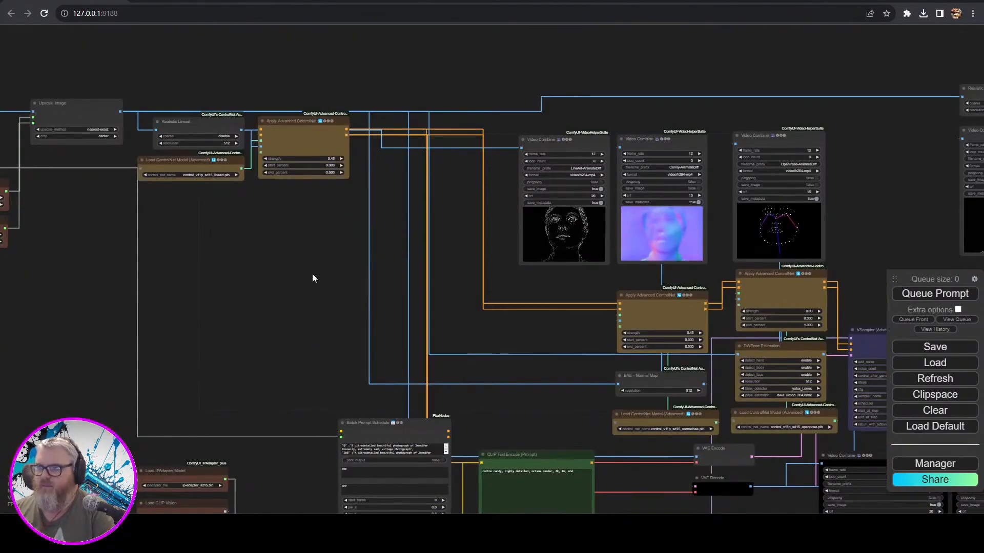
- Place the LineArt-AnimateDiff Video Combine preview above the lineart Apply Advanced ControlNet node
drag(573, 140, 498, 182)
scroll(577, 363, up, 4)
drag(577, 362, 870, 389)
mouse_move(284, 200)
mouse_down()
mouse_move(274, 218)
mouse_move(286, 198)
mouse_up()
mouse_move(566, 234)
mouse_down()
mouse_move(573, 307)
mouse_move(571, 198)
mouse_move(568, 241)
mouse_up()
drag(736, 134, 334, 66)
- Move the BAE Normal Map, normalbae loader, Apply Advanced ControlNet and preview nodes beside the lineart group
scroll(482, 141, down, 3)
drag(600, 312, 419, 223)
drag(580, 461, 312, 190)
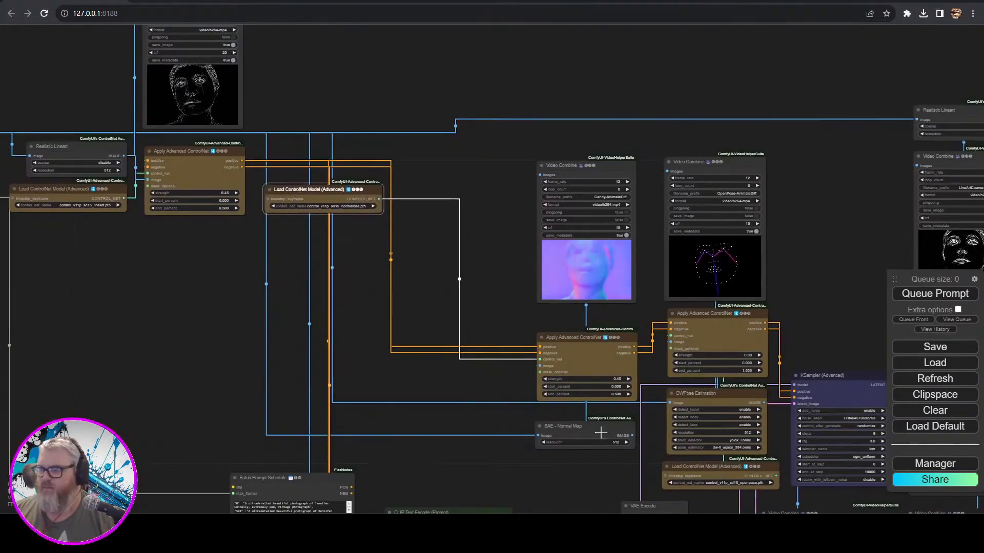
drag(584, 409, 331, 132)
drag(574, 338, 427, 146)
drag(561, 172, 414, 5)
scroll(439, 278, down, 3)
drag(438, 278, 543, 376)
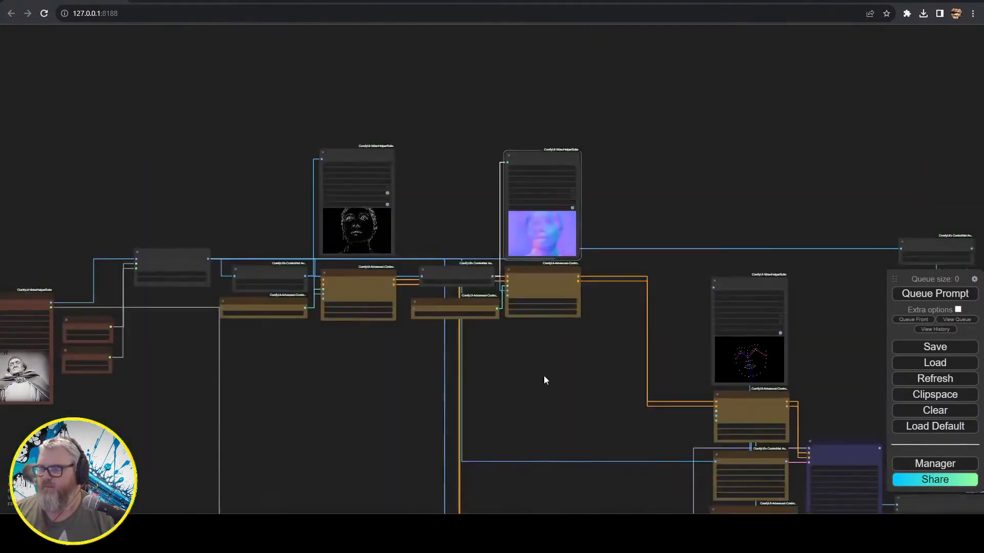
- Move the DWPose Estimation, openpose loader, Apply Advanced ControlNet and pose preview nodes beside the normal map group
scroll(728, 450, up, 5)
drag(728, 451, 594, 356)
drag(608, 451, 416, 115)
drag(620, 364, 426, 35)
drag(737, 215, 530, 373)
drag(446, 423, 401, 218)
drag(454, 245, 415, 36)
scroll(333, 369, down, 3)
drag(334, 369, 582, 386)
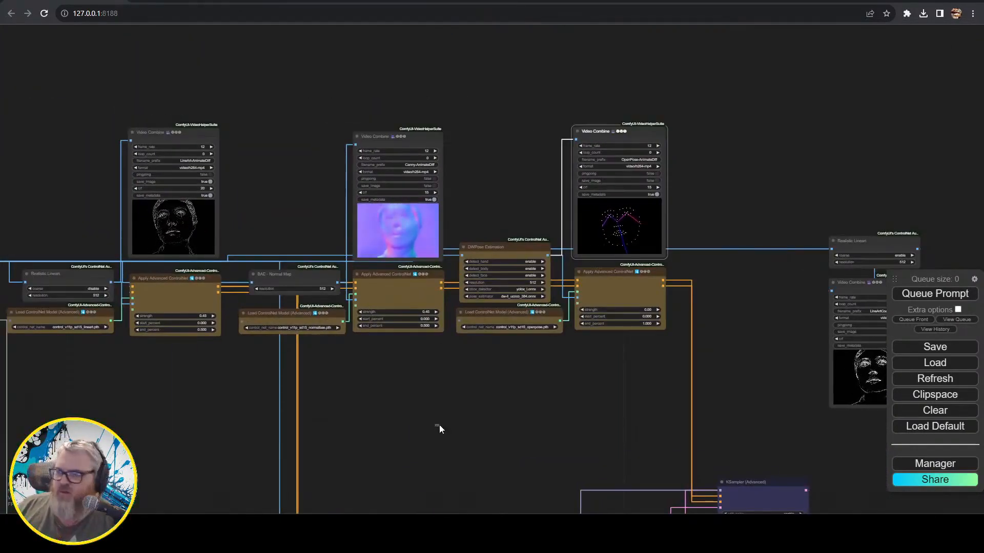
- Adjust the positions of the BAE Normal Map node and its ControlNet loader within the normal map group
drag(394, 292, 387, 292)
click(500, 382)
scroll(531, 407, up, 5)
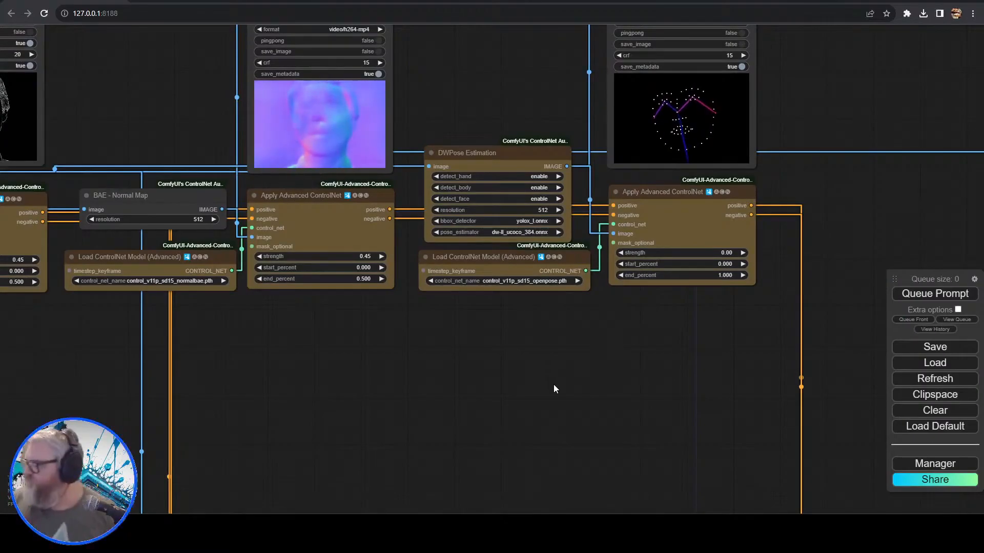
drag(416, 355, 466, 401)
drag(621, 394, 663, 374)
scroll(408, 386, down, 1)
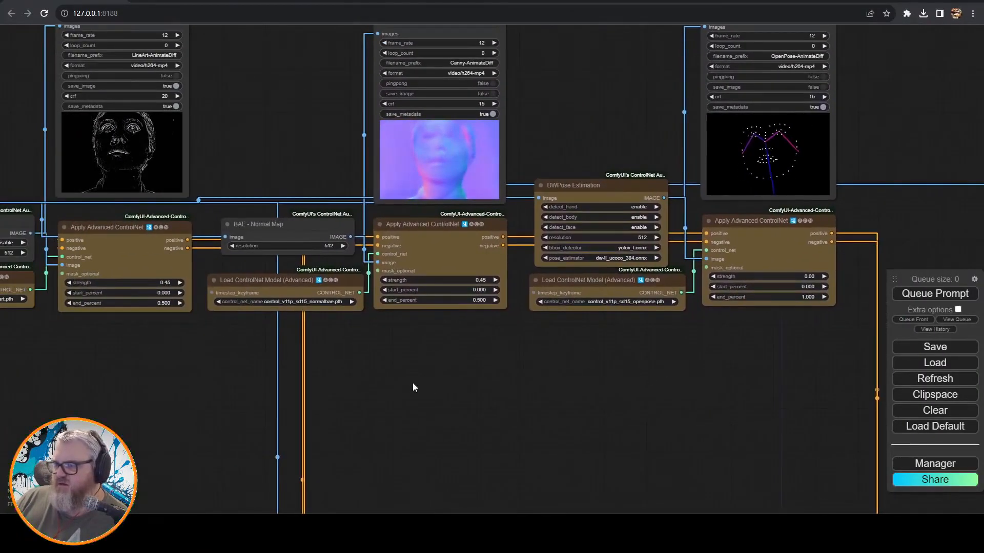
drag(434, 384, 595, 357)
drag(460, 204, 453, 177)
drag(449, 259, 408, 276)
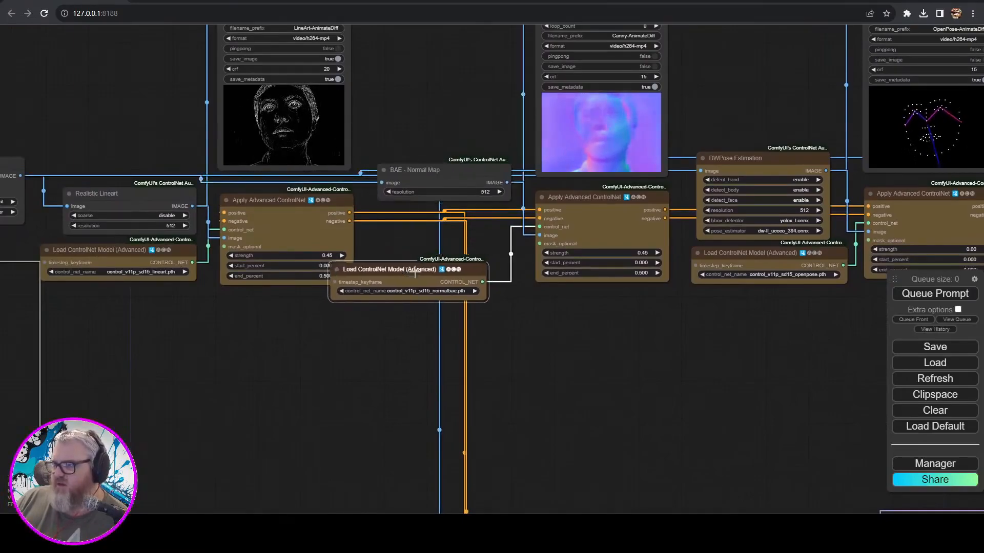
- Move the positive and negative CLIP Text Encode nodes away from the IPAdapter section, up above the input video nodes
scroll(408, 276, down, 8)
drag(410, 390, 439, 205)
drag(538, 243, 567, 379)
drag(549, 309, 140, 157)
drag(129, 137, 61, 106)
scroll(117, 158, up, 5)
drag(117, 157, 253, 267)
scroll(373, 435, up, 1)
scroll(379, 434, down, 5)
drag(379, 434, 146, 76)
drag(590, 486, 462, 258)
- Delete the unused Batch Prompt Schedule node from the workflow
scroll(463, 258, up, 5)
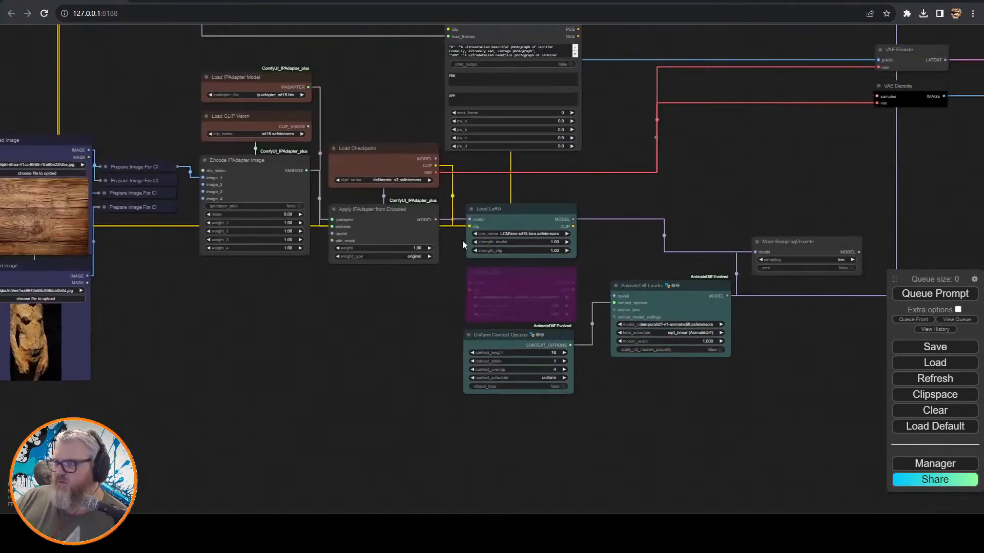
drag(541, 187, 63, 165)
click(463, 117)
key(Delete)
- Move the Load Checkpoint node and the LCM Load LoRA node up beside the CLIP Text Encode nodes
drag(101, 215, 494, 324)
mouse_move(409, 238)
mouse_down()
mouse_move(634, 184)
mouse_move(560, 171)
mouse_move(590, 209)
mouse_move(595, 191)
mouse_move(411, 228)
mouse_move(232, 283)
mouse_move(218, 274)
mouse_up()
scroll(217, 274, down, 8)
drag(205, 154, 425, 297)
drag(314, 99, 337, 235)
drag(426, 419, 181, 123)
scroll(169, 102, up, 10)
scroll(350, 108, down, 8)
drag(464, 367, 249, 31)
scroll(588, 255, up, 4)
drag(666, 319, 62, 77)
drag(61, 77, 398, 500)
drag(241, 463, 205, 179)
scroll(227, 254, up, 6)
drag(227, 251, 119, 305)
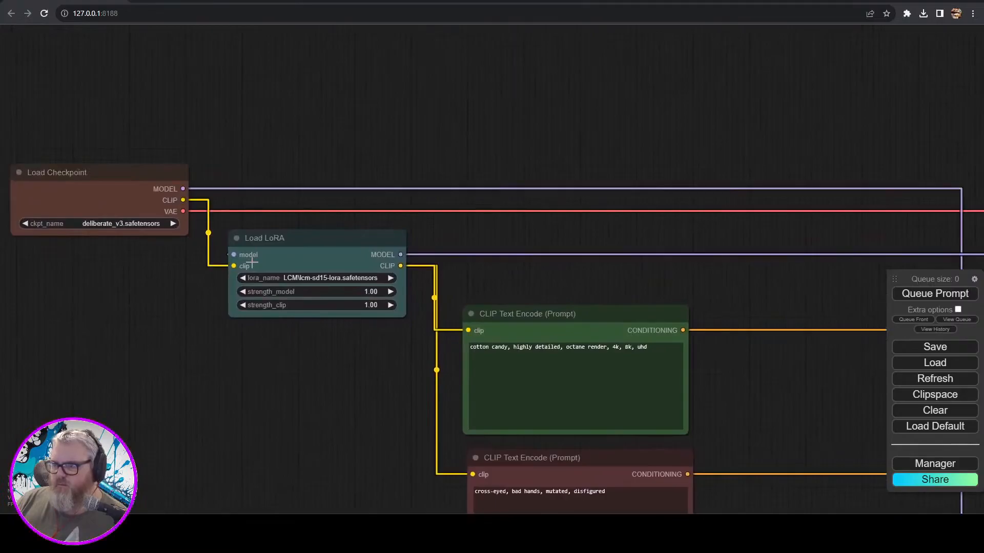
- Compare the rearranged node graph with the original layout in the other browser tab
scroll(373, 440, down, 5)
drag(579, 424, 255, 262)
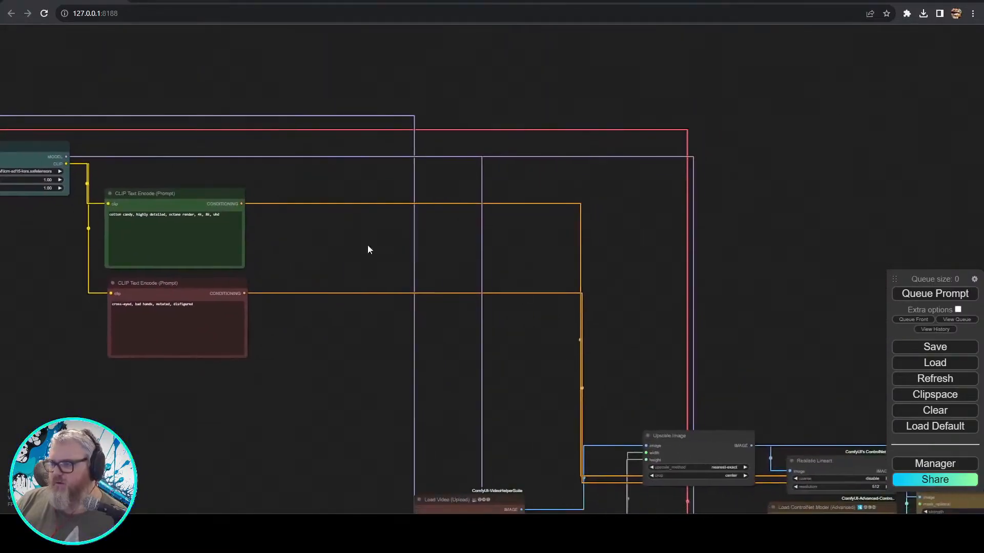
drag(605, 435, 307, 227)
drag(728, 374, 233, 261)
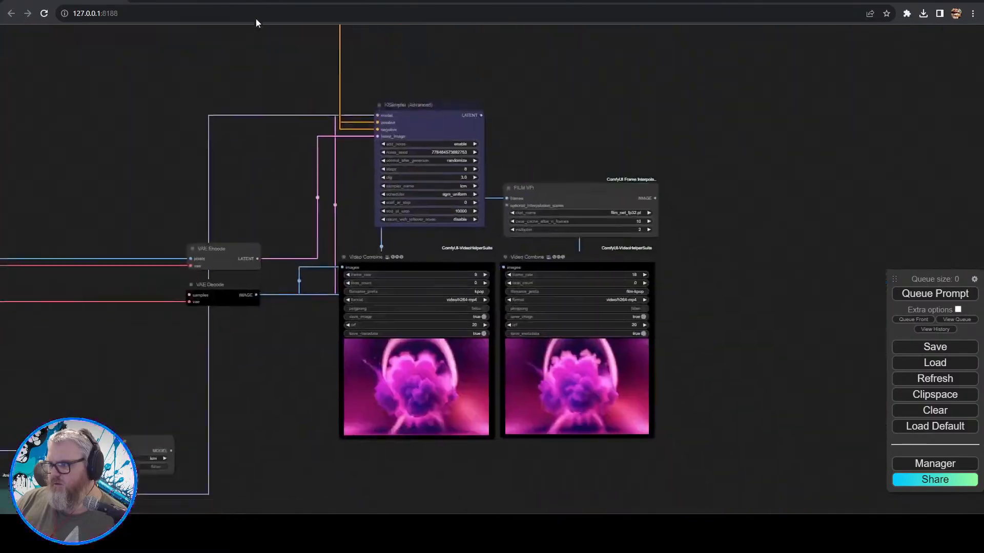
drag(201, 253, 195, 235)
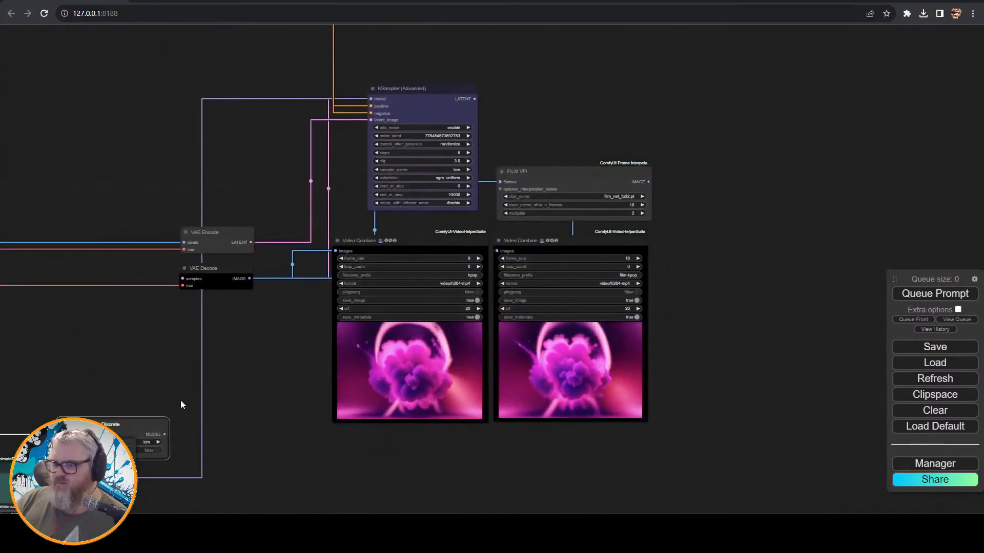
double_click(213, 205)
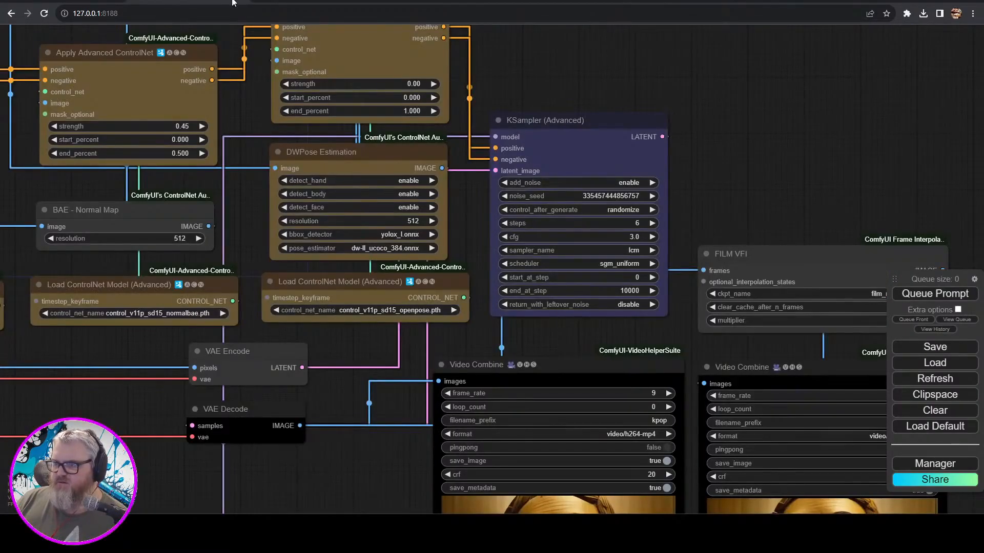
scroll(319, 178, down, 5)
drag(320, 178, 331, 200)
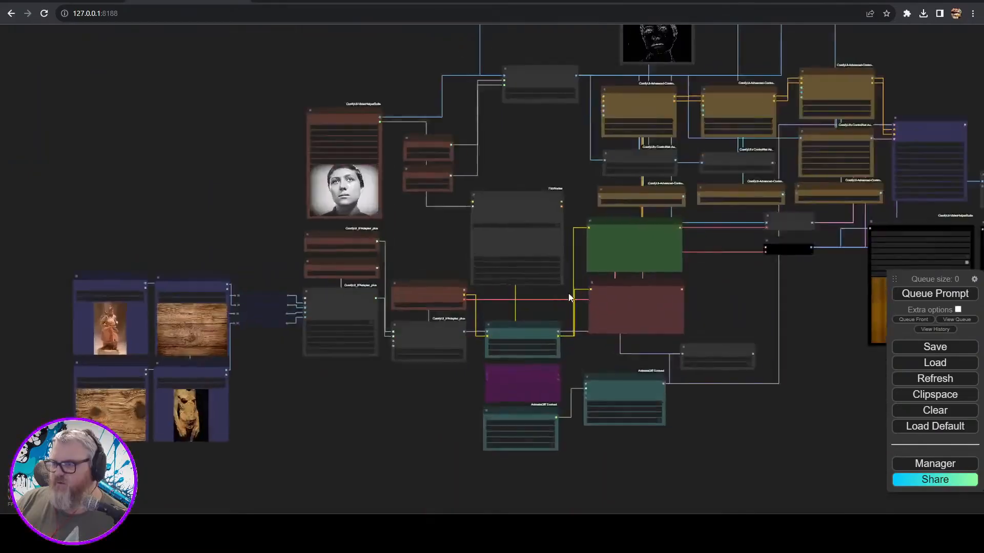
scroll(409, 246, up, 5)
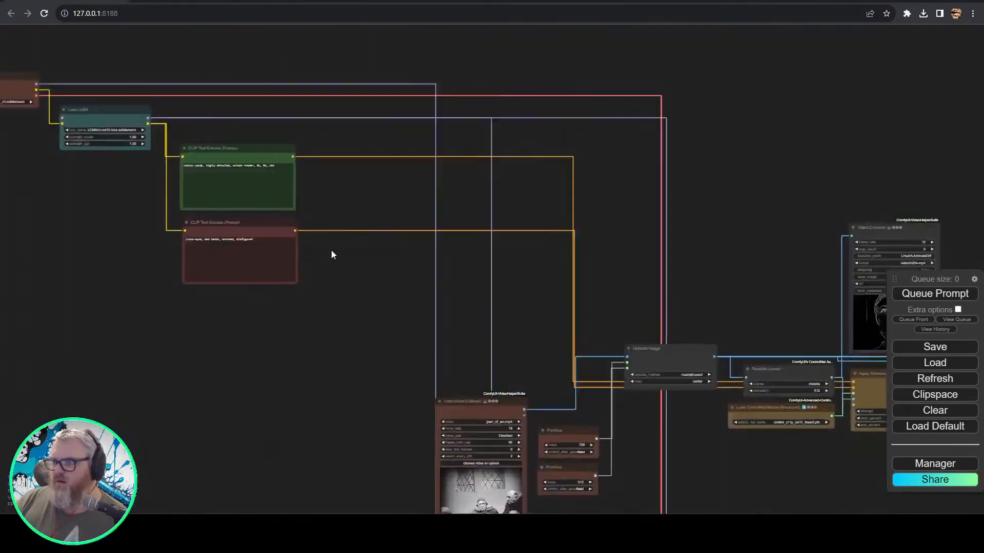
- Stack the two CLIP Text Encode nodes above the video input section and bring the LoRA and checkpoint nodes closer to them
scroll(40, 239, up, 3)
drag(40, 239, 204, 191)
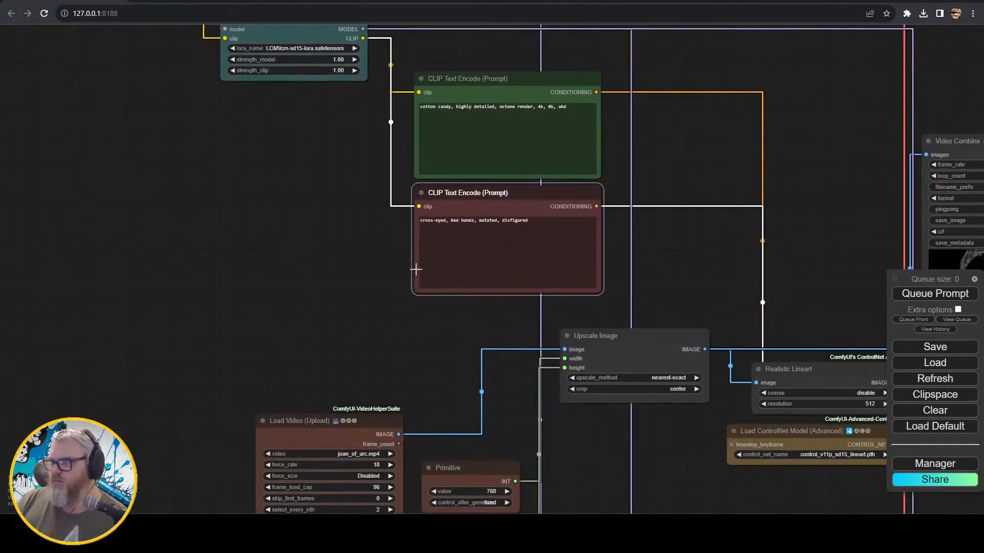
scroll(216, 233, down, 3)
drag(216, 233, 217, 235)
drag(95, 127, 217, 117)
drag(13, 91, 257, 63)
drag(426, 277, 360, 139)
scroll(360, 143, down, 1)
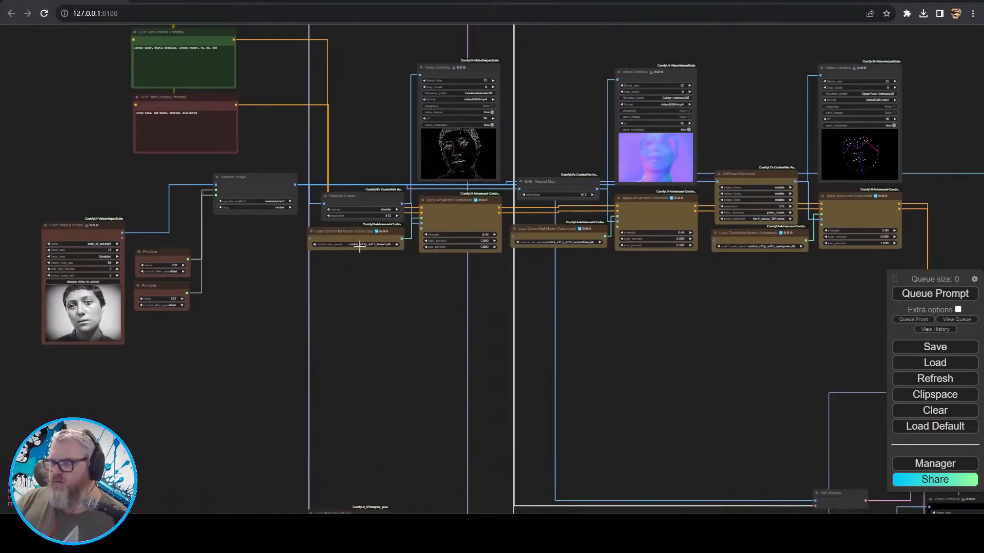
drag(417, 363, 374, 35)
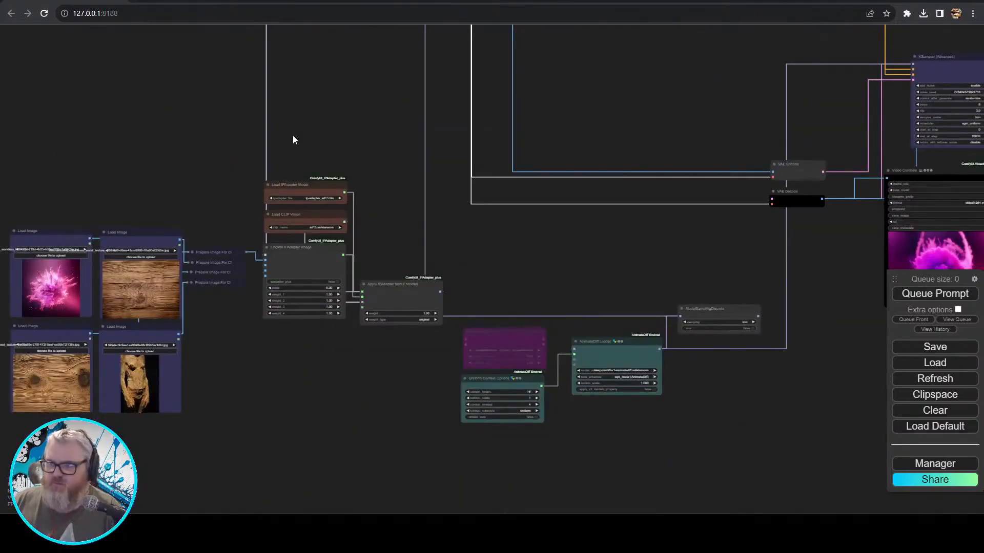
- Open X in a new browser tab, search for "controlnet lcm" and browse the latest posts
key(ctrl+t)
text(controlnet lcm problems)
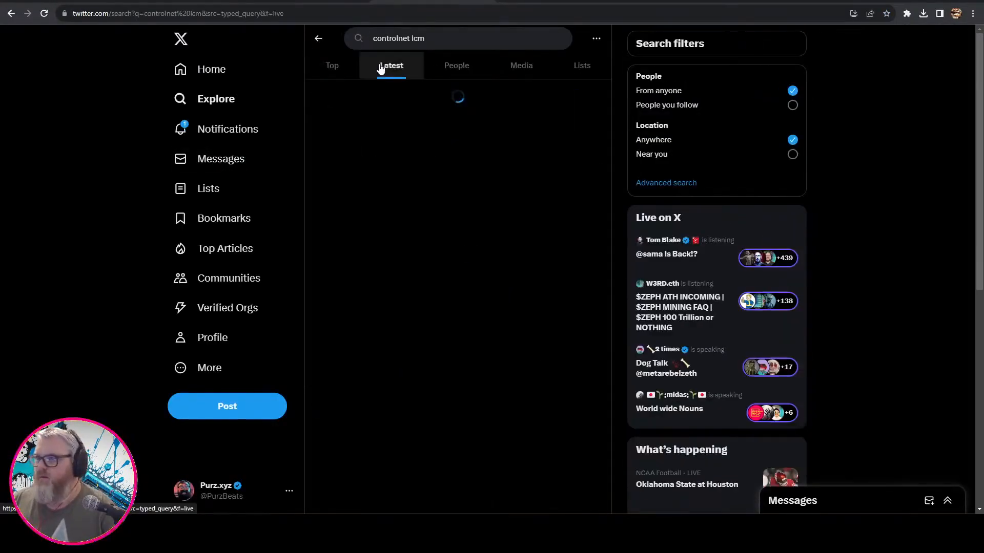
scroll(412, 241, down, 10)
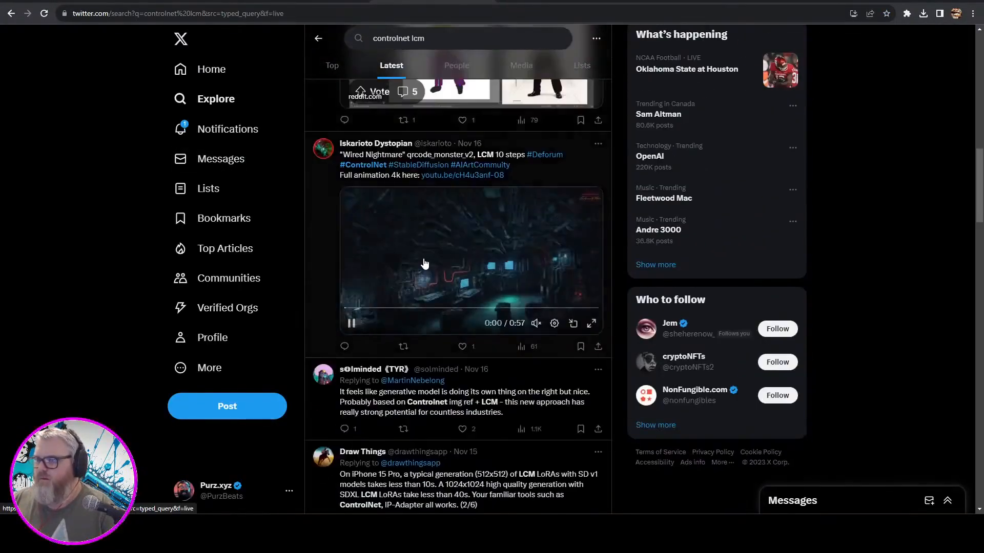
scroll(487, 195, down, 15)
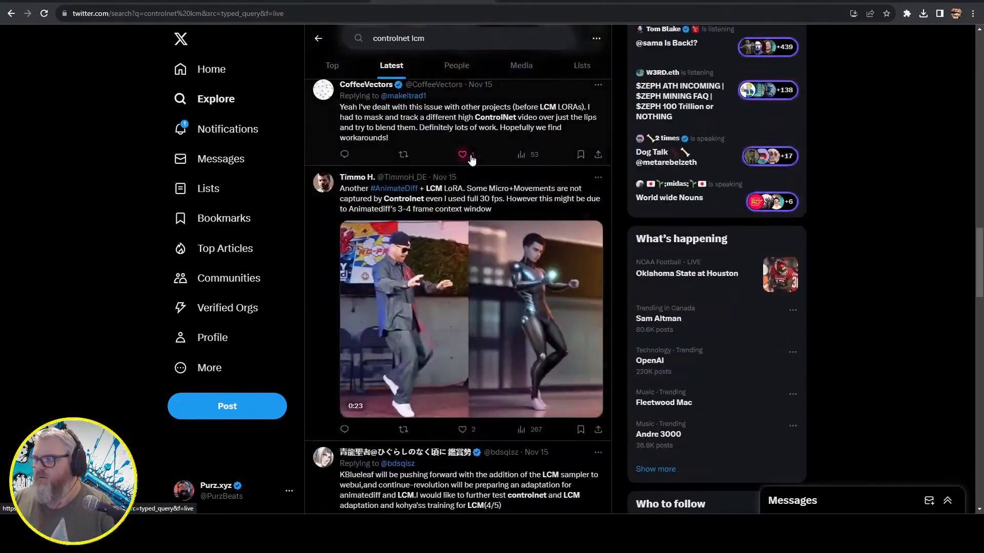
- Browse the "controlnet lcm" posts and examine the LoRA, checkpoint and prompt wiring in the other ComfyUI tab
scroll(472, 234, up, 5)
scroll(472, 234, down, 2)
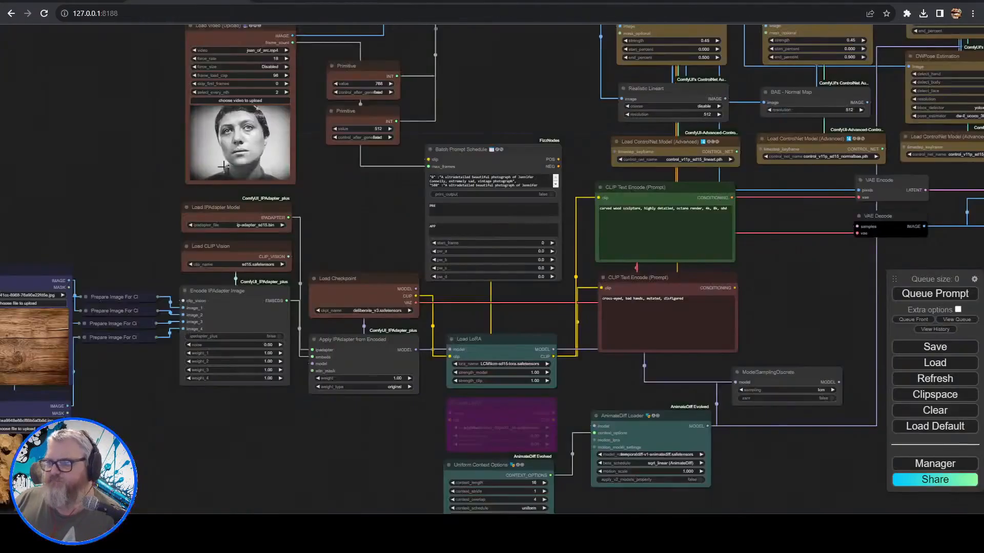
scroll(333, 382, up, 3)
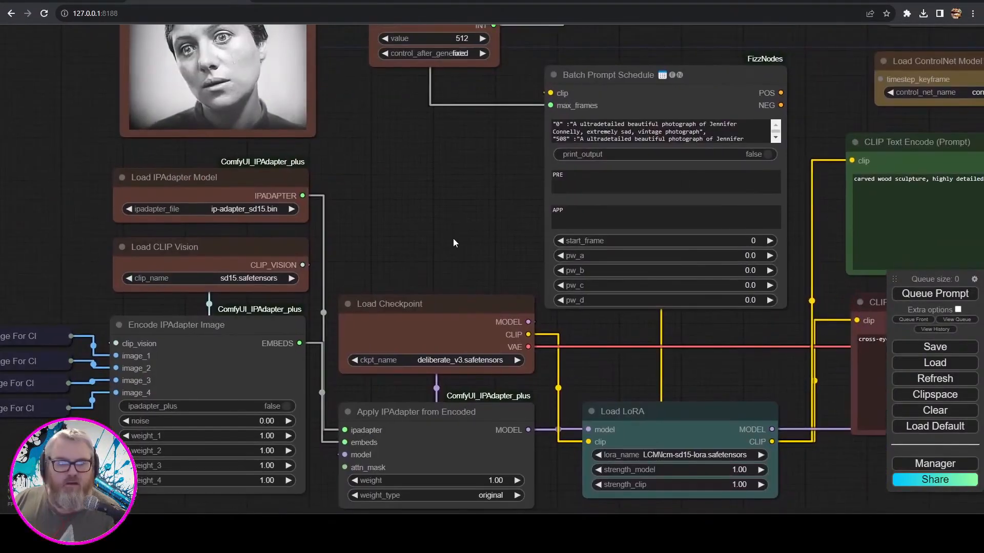
drag(453, 239, 226, 249)
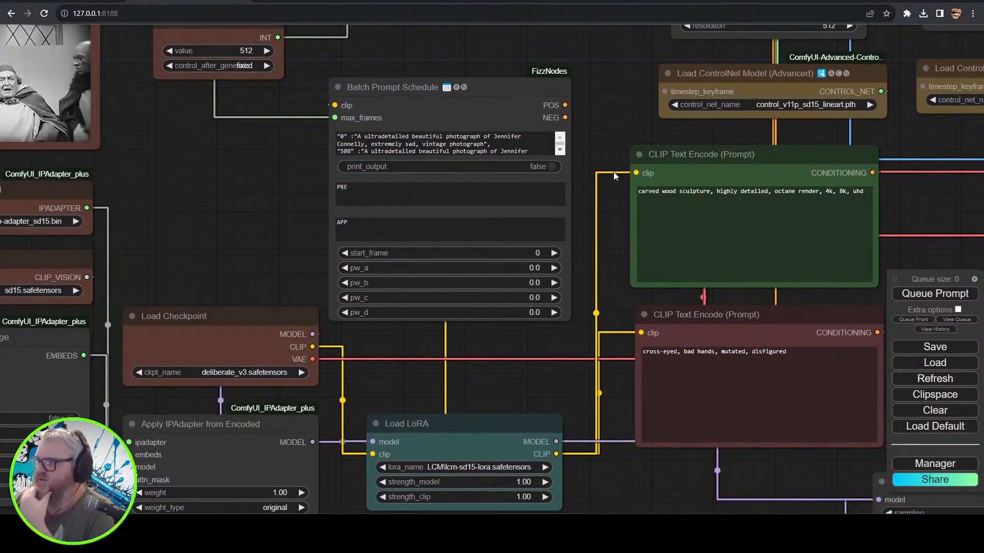
drag(586, 118, 635, 193)
click(102, 2)
- Set the strength of all three Apply Advanced ControlNet nodes to 1.00 and queue the prompt
drag(871, 218, 416, 217)
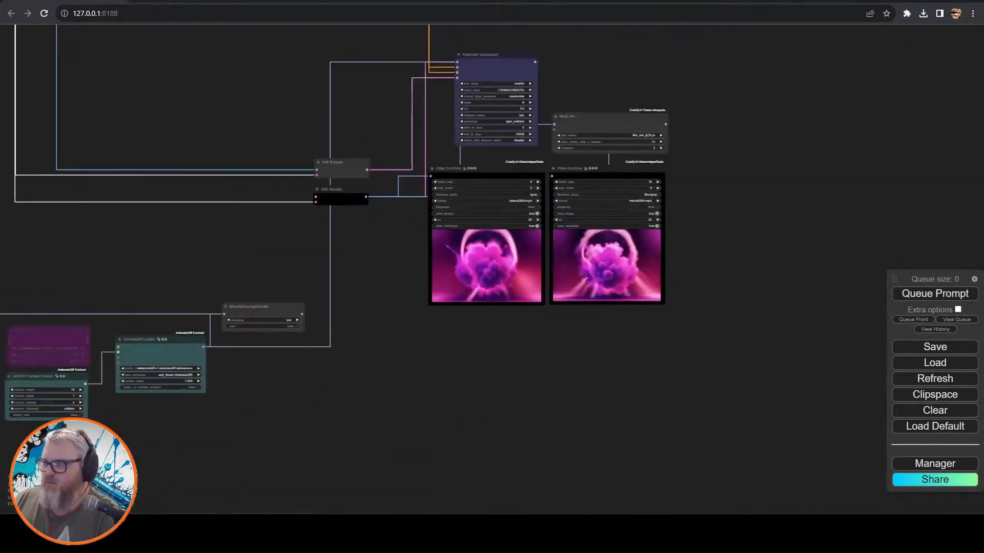
scroll(415, 217, up, 7)
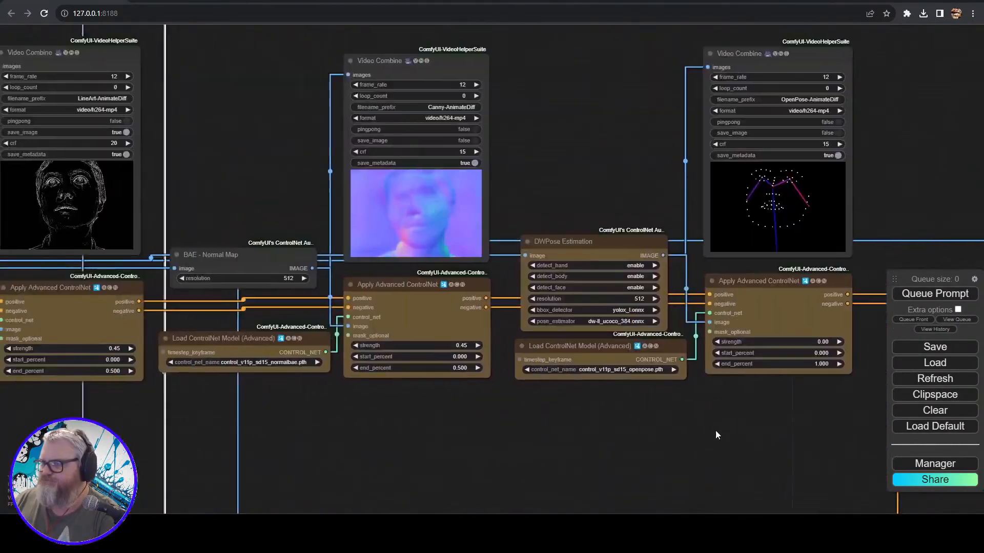
drag(408, 412, 513, 435)
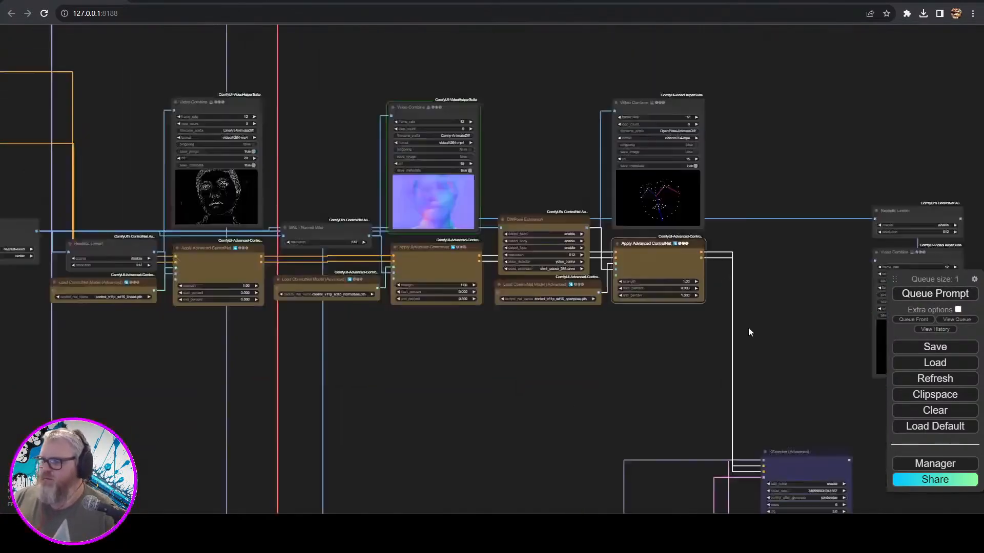
scroll(439, 299, down, 3)
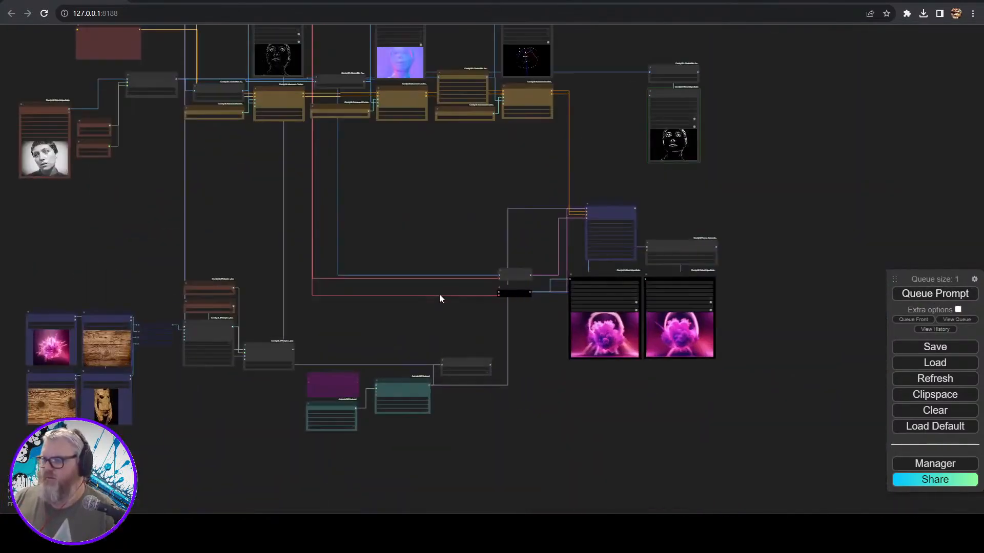
scroll(449, 214, up, 8)
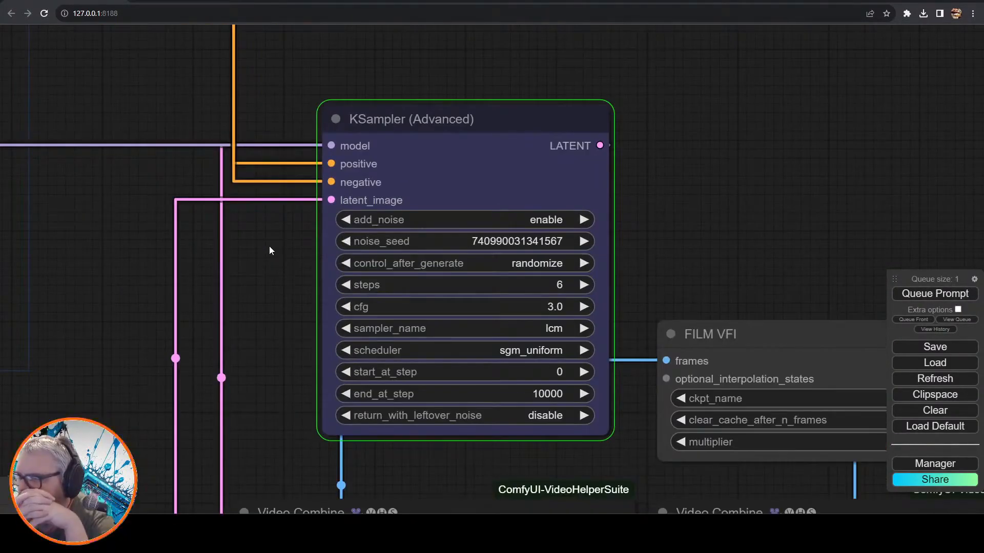
- Move the AnimateDiff Loader farther right and place ModelSamplingDiscrete and Apply IPAdapter from Encoded beside the IPAdapter loaders
scroll(269, 246, down, 5)
drag(157, 397, 157, 291)
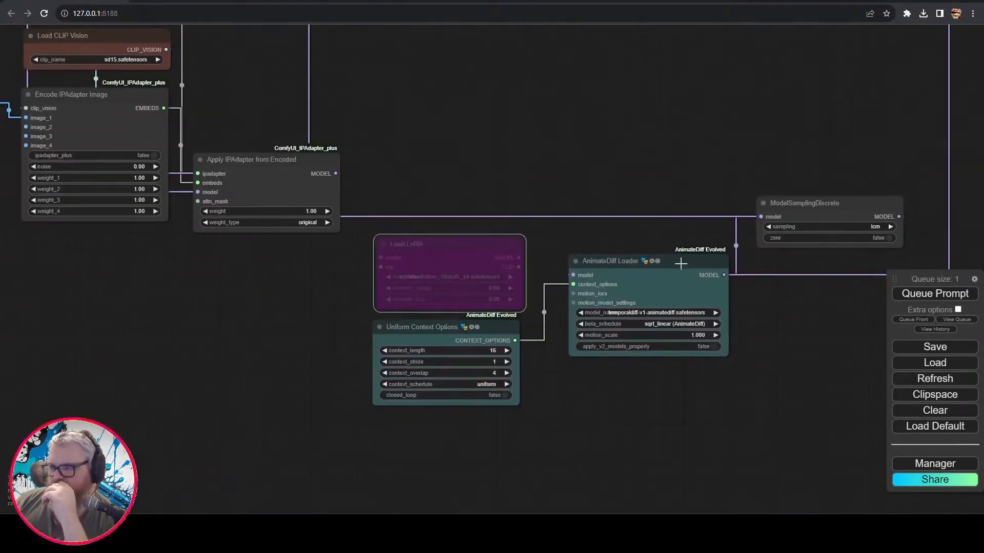
drag(681, 263, 979, 300)
drag(850, 205, 294, 89)
drag(193, 321, 465, 491)
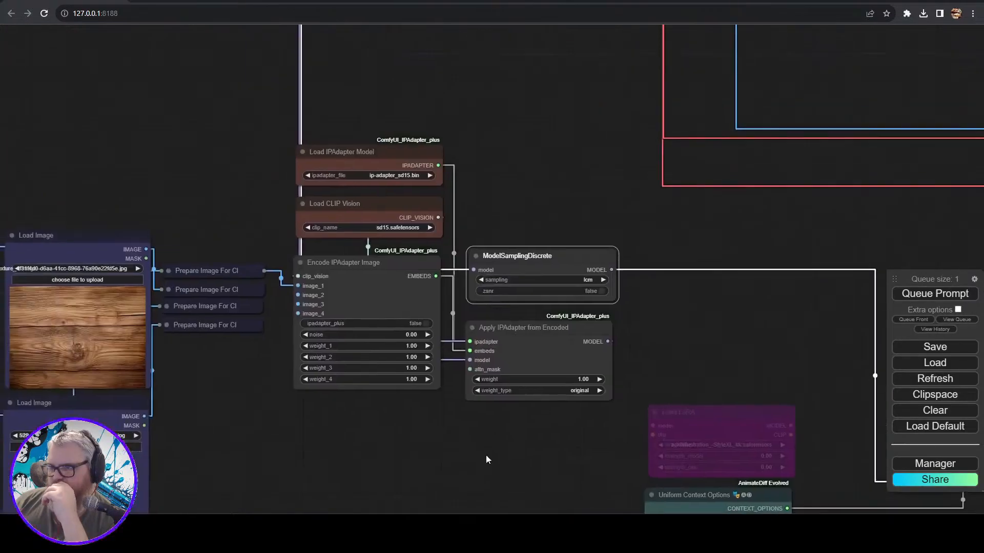
drag(567, 259, 729, 218)
drag(535, 169, 457, 374)
scroll(454, 373, down, 8)
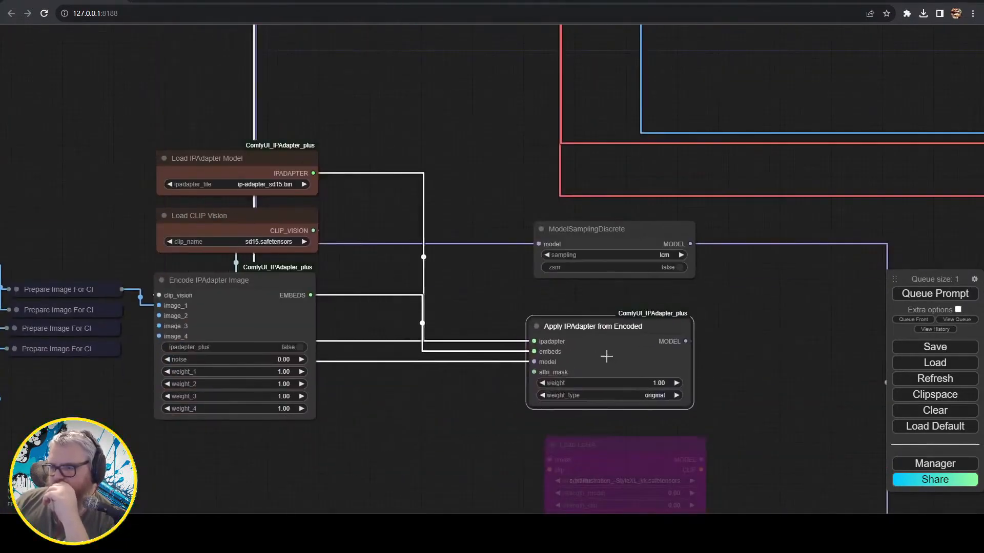
drag(607, 355, 415, 361)
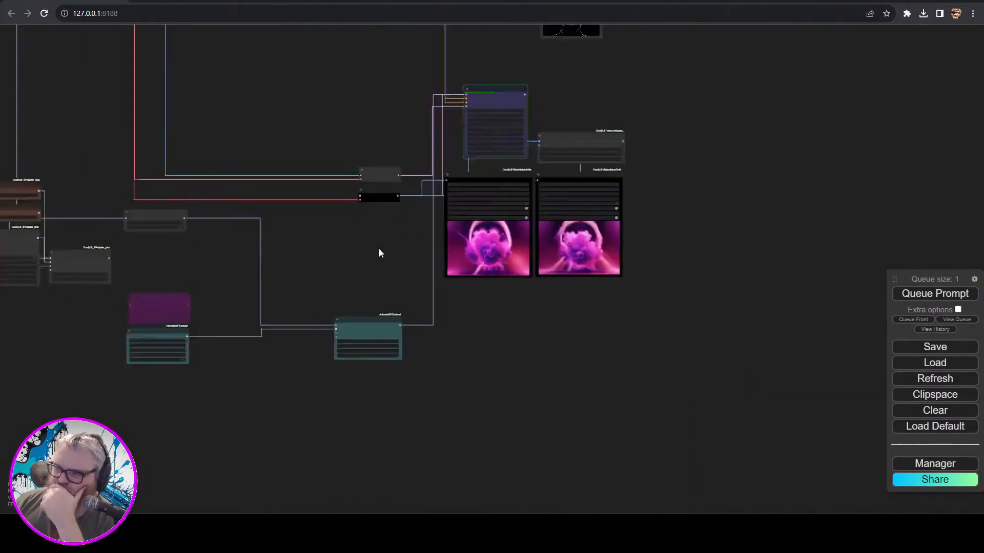
- Set end_percent to 1 on the lineart and normal map Apply Advanced ControlNet nodes and queue the prompt
scroll(379, 248, up, 3)
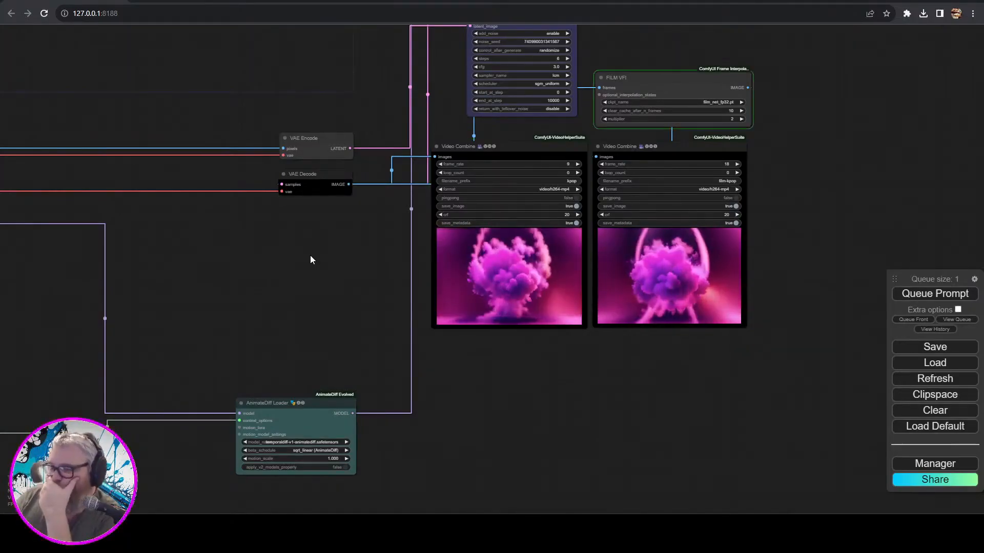
drag(246, 81, 396, 387)
drag(310, 153, 386, 315)
scroll(386, 316, up, 5)
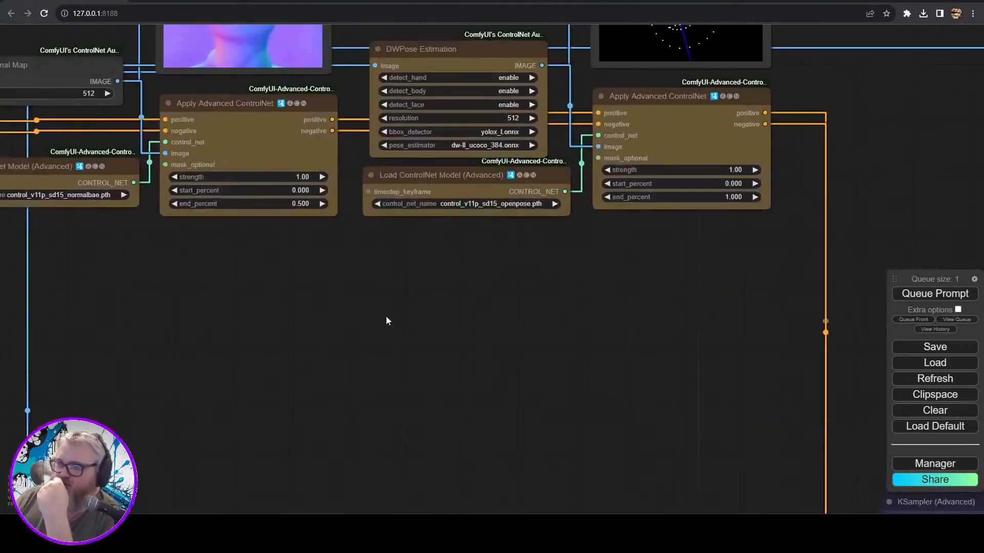
drag(388, 268, 532, 438)
scroll(442, 405, down, 3)
drag(373, 402, 295, 390)
key(BackSpace)
key(BackSpace)
key(BackSpace)
text(1)
key(Return)
click(732, 329)
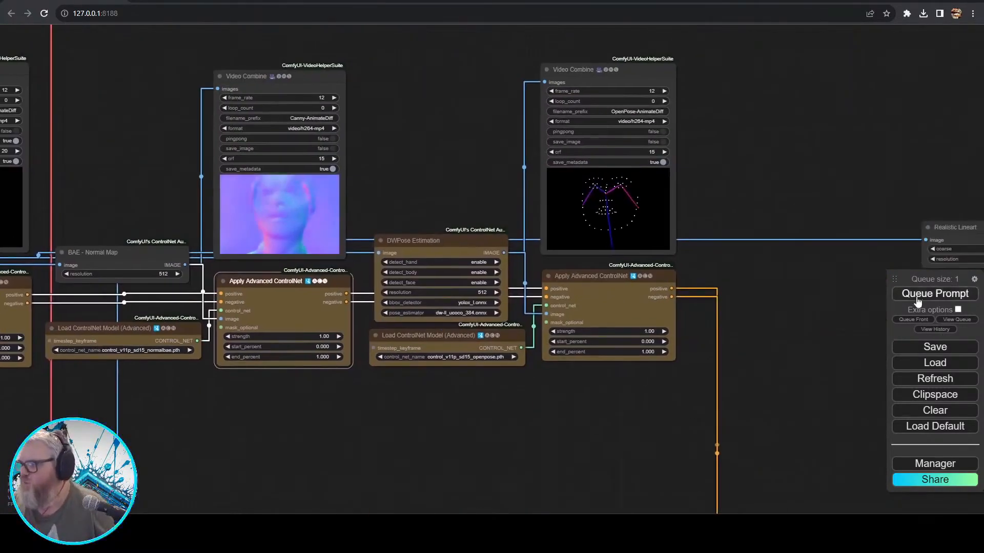
click(934, 293)
- Bring the LCM Load LoRA node down near the IPAdapter nodes and feed ModelSamplingDiscrete's output into Apply IPAdapter from Encoded
drag(335, 495, 654, 430)
drag(154, 400, 582, 354)
drag(230, 201, 237, 146)
drag(644, 281, 409, 510)
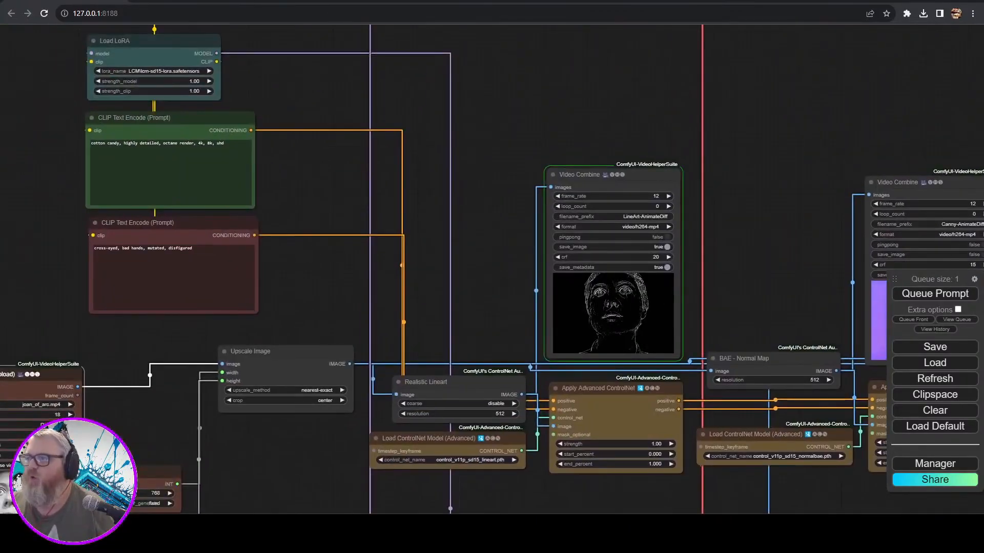
drag(307, 168, 449, 388)
drag(333, 262, 648, 90)
drag(621, 245, 598, 297)
scroll(601, 105, down, 8)
drag(595, 136, 673, 239)
scroll(674, 239, up, 9)
drag(678, 198, 138, 67)
drag(141, 199, 150, 175)
drag(231, 150, 779, 361)
drag(805, 407, 549, 413)
drag(416, 293, 311, 164)
scroll(482, 374, down, 3)
drag(609, 334, 475, 174)
drag(265, 163, 613, 225)
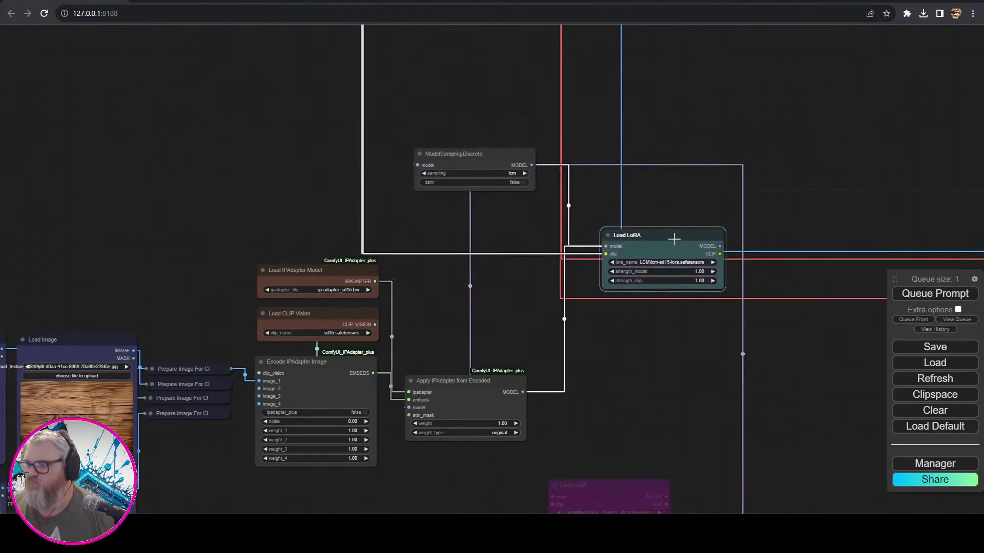
- Feed Load Checkpoint's model output into the LCM Load LoRA node and move that node up beside Load Checkpoint
drag(482, 153, 453, 129)
drag(697, 230, 105, 204)
drag(154, 133, 588, 228)
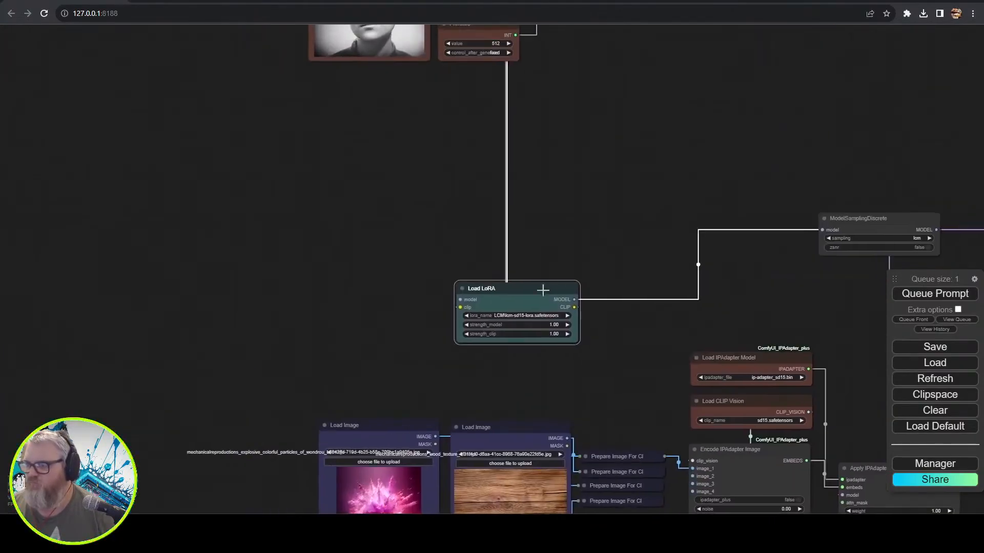
drag(545, 287, 408, 189)
drag(599, 345, 404, 190)
scroll(404, 189, down, 4)
drag(381, 72, 496, 504)
scroll(410, 443, down, 6)
drag(380, 491, 373, 169)
- Place ModelSamplingDiscrete above Load IPAdapter Model and link Apply IPAdapter from Encoded's model output to the AnimateDiff Loader
scroll(528, 253, up, 15)
drag(666, 410, 528, 86)
drag(526, 407, 526, 86)
drag(524, 407, 526, 86)
drag(553, 410, 546, 135)
drag(620, 65, 416, 122)
scroll(416, 121, down, 5)
drag(721, 271, 515, 382)
drag(429, 430, 621, 466)
scroll(173, 184, down, 5)
drag(727, 398, 441, 401)
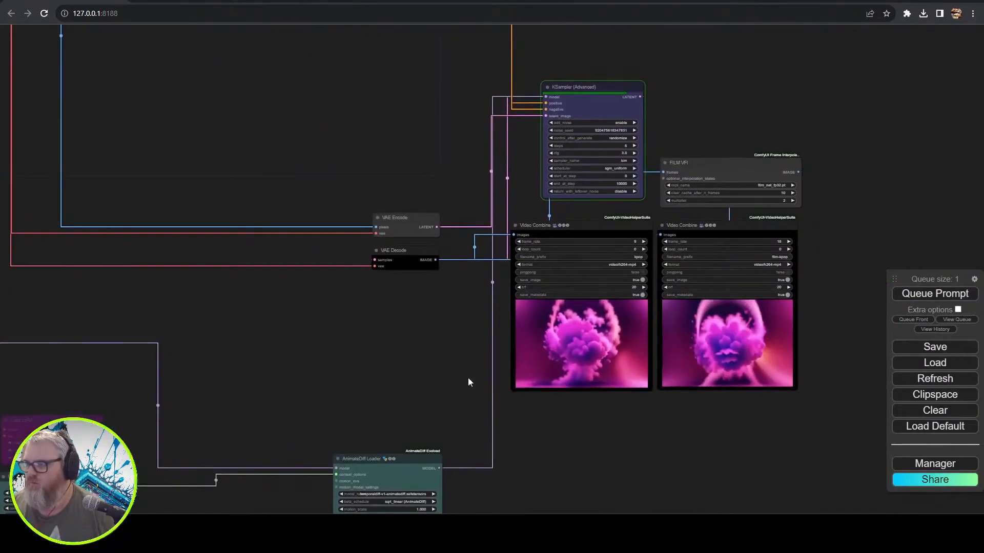
- Queue another run of the rewired workflow after looking over the KSampler section
scroll(472, 229, up, 6)
drag(205, 102, 545, 378)
drag(820, 359, 465, 319)
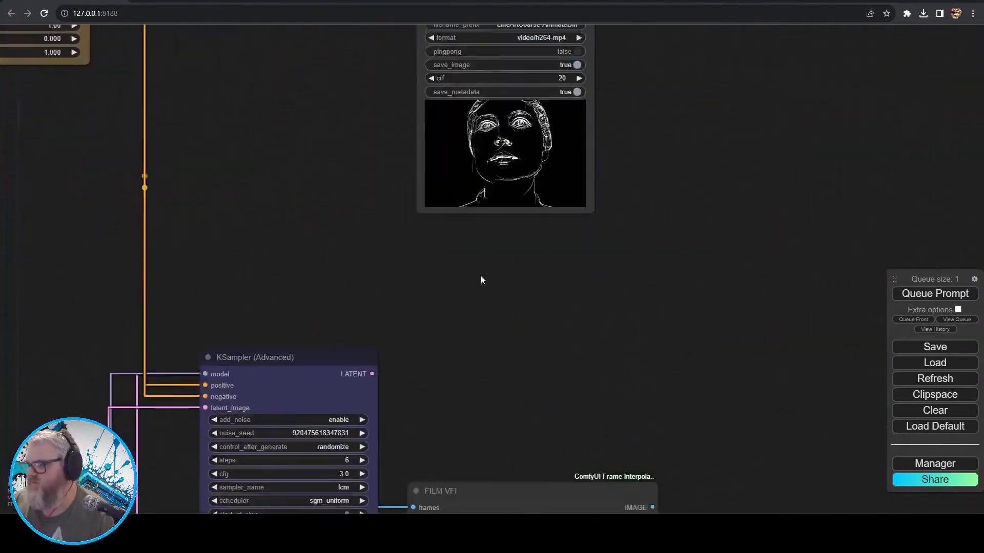
scroll(465, 318, down, 4)
drag(256, 462, 444, 127)
click(935, 294)
- Nudge the LCM Load LoRA node slightly down and away from Load Checkpoint
drag(153, 154, 820, 154)
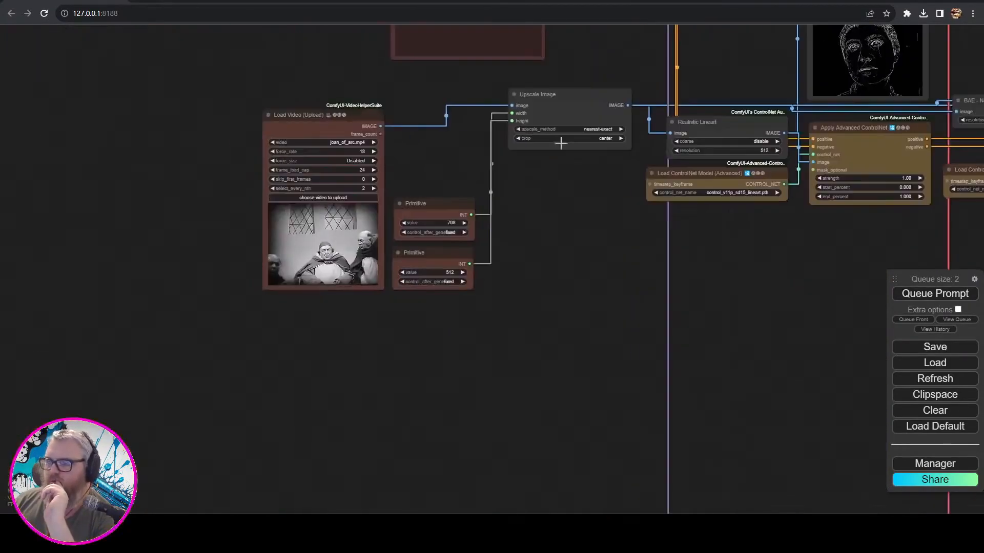
drag(586, 42, 666, 487)
drag(373, 357, 228, 285)
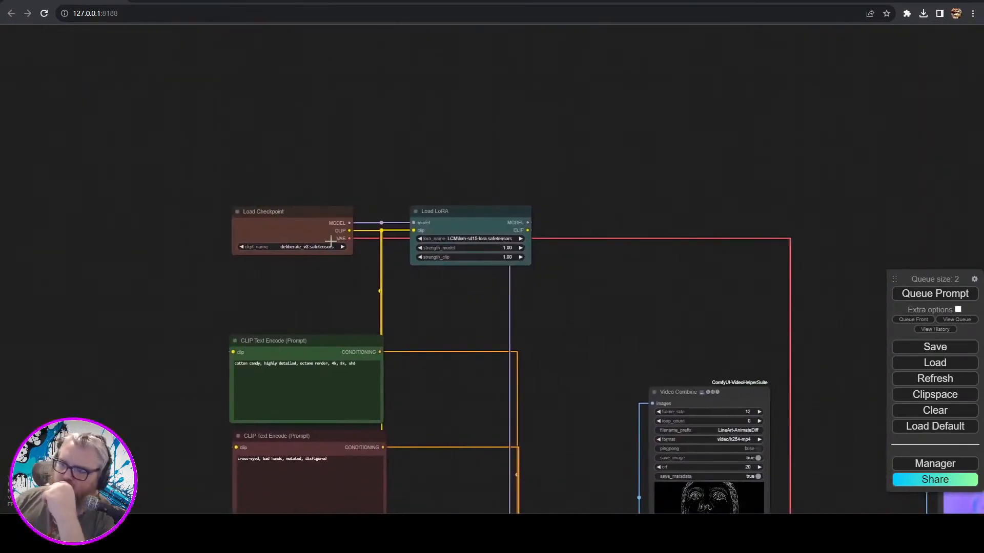
drag(472, 228, 481, 235)
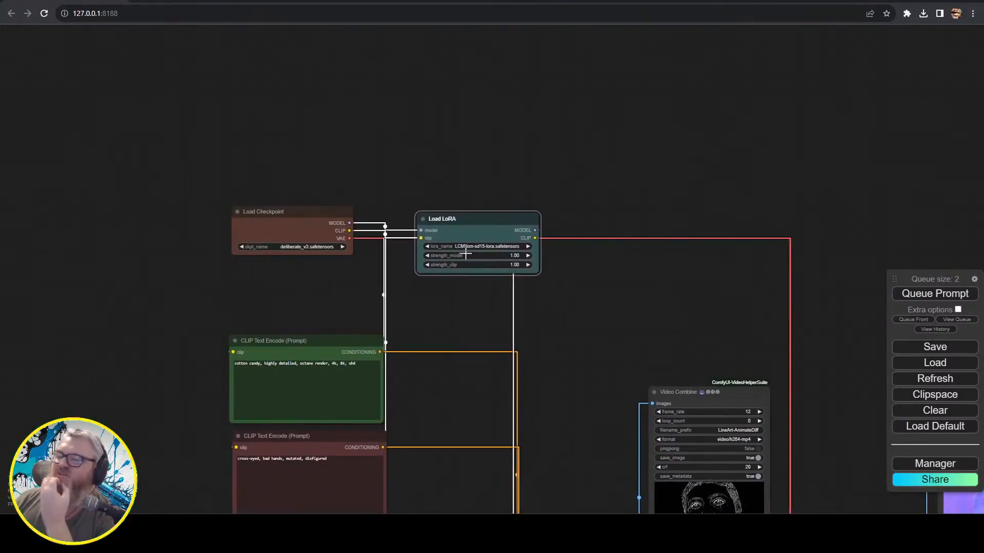
- Look over the ControlNet chain and check the DWPose progress in the console window
scroll(563, 312, down, 5)
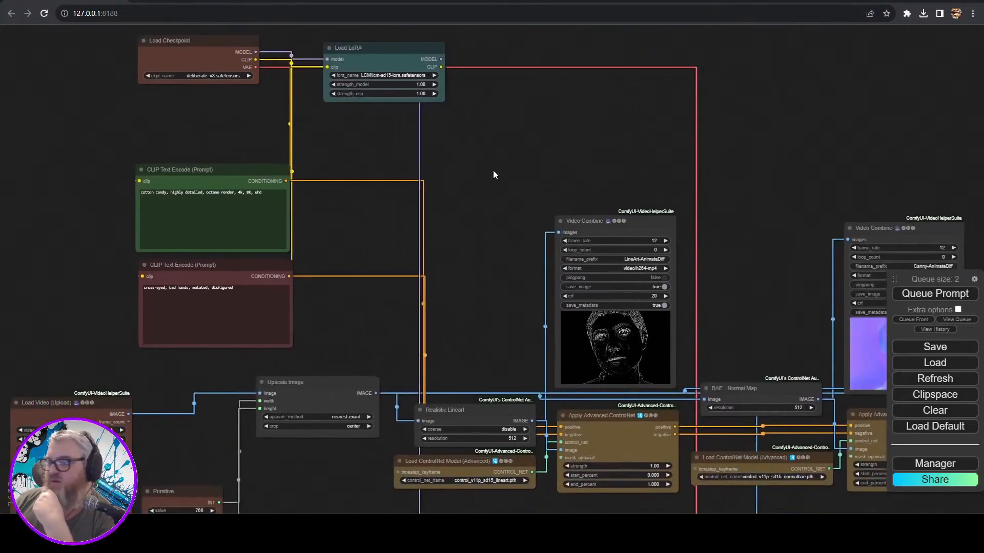
scroll(509, 278, down, 3)
drag(550, 479, 219, 338)
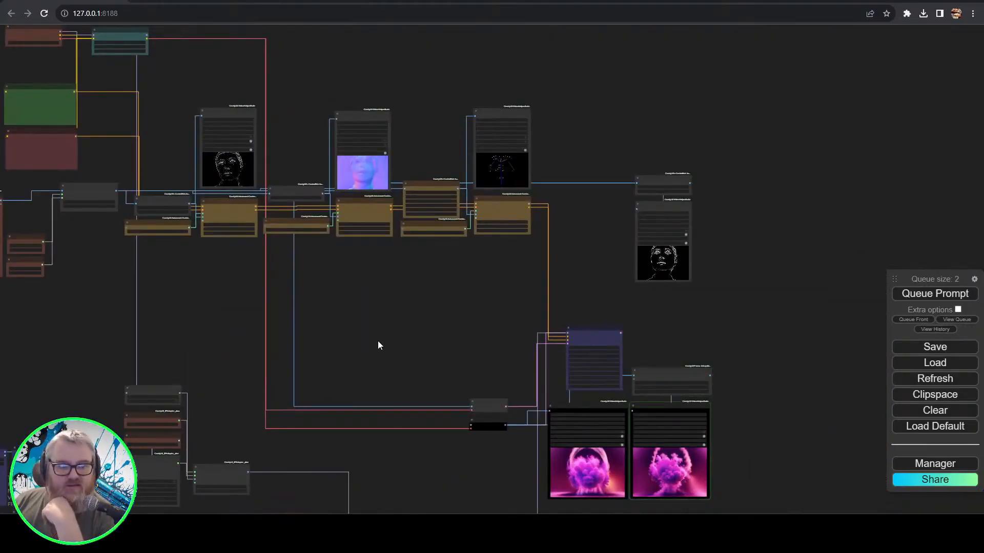
scroll(377, 341, up, 10)
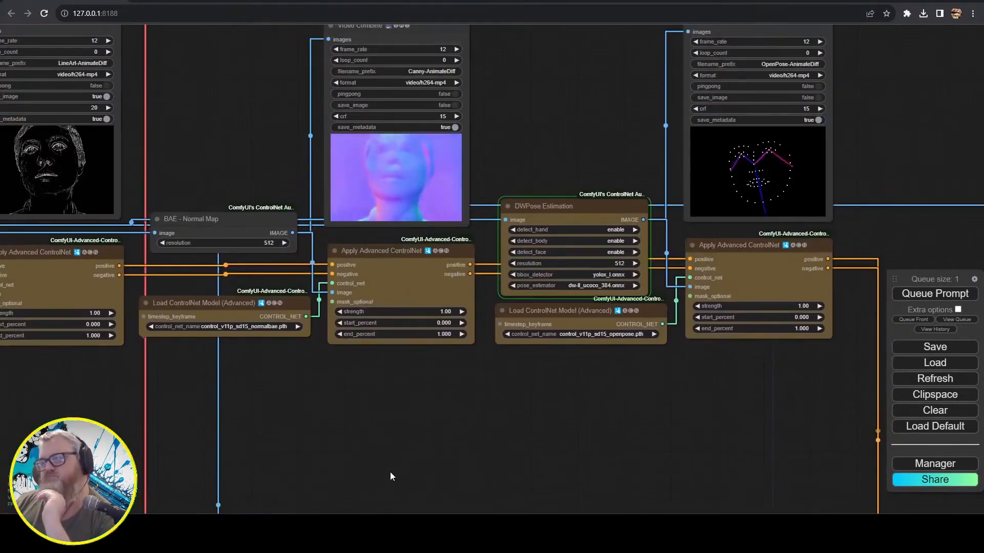
key(alt+Tab)
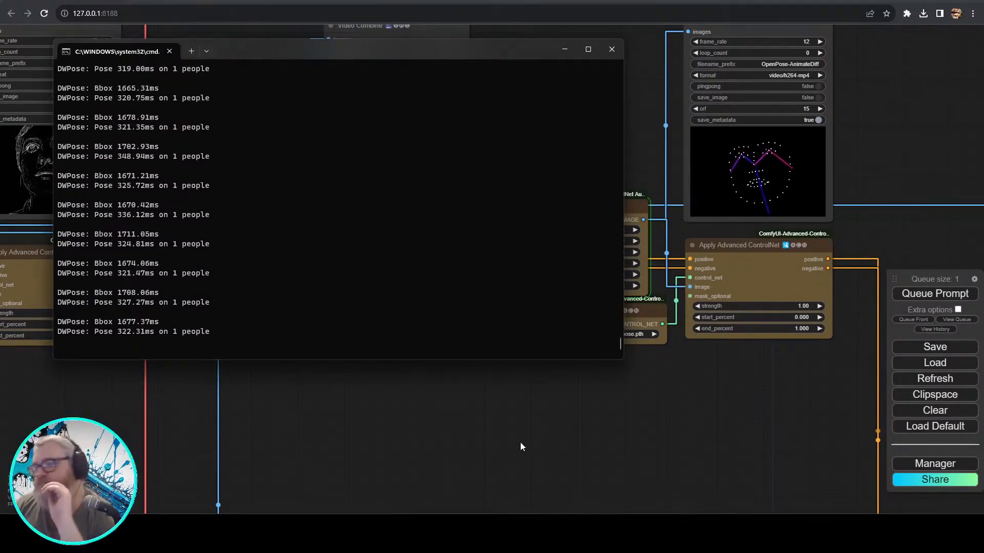
- Set weight_2, weight_3 and weight_4 of the Encode IPAdapter Image node to 0
drag(585, 471, 549, 256)
scroll(550, 256, down, 5)
drag(92, 410, 575, 208)
scroll(615, 307, up, 6)
drag(640, 492, 818, 333)
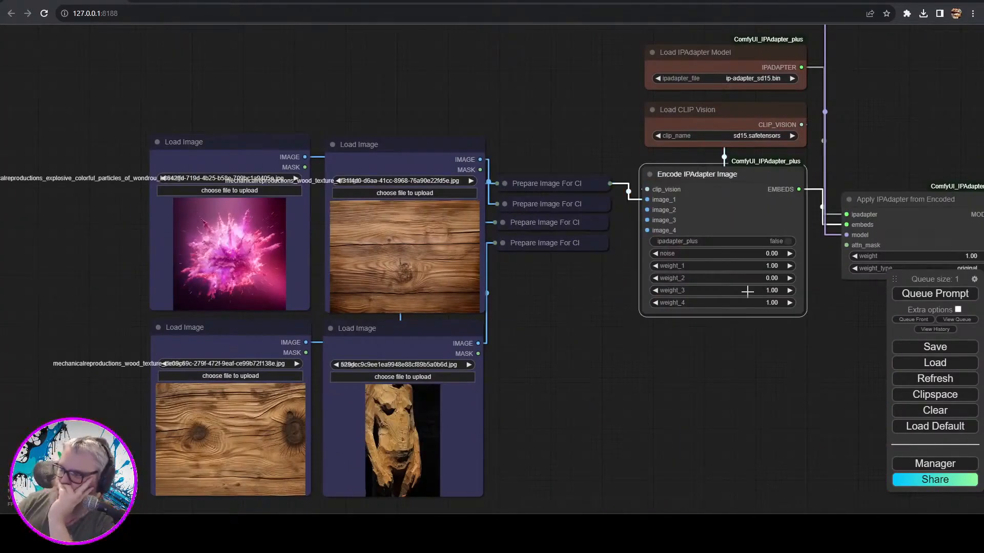
text(0)
key(Return)
- Queue the prompt with the reduced IPAdapter weights and inspect the KSampler and Video Combine outputs
drag(763, 363, 410, 409)
scroll(410, 410, down, 5)
scroll(451, 389, up, 5)
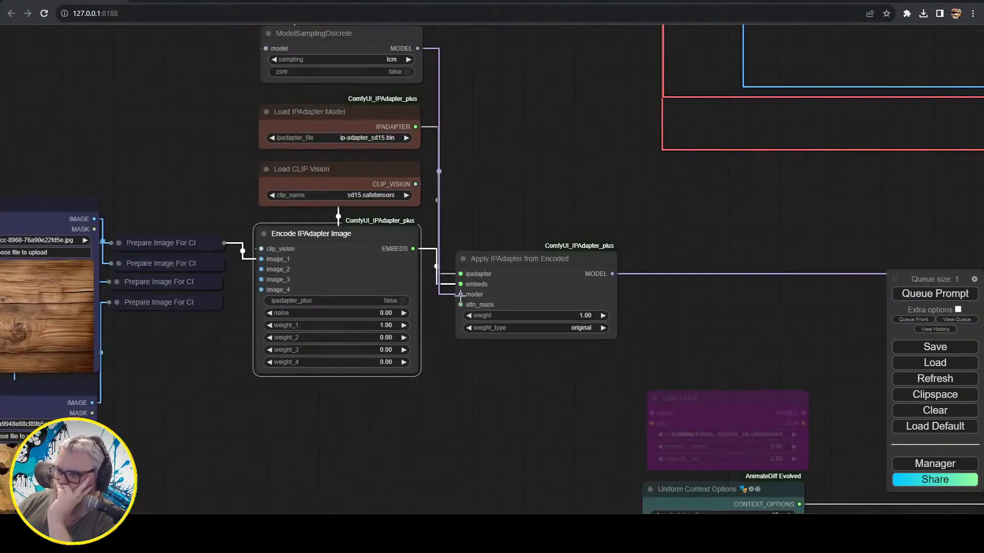
drag(371, 142, 380, 337)
drag(389, 56, 747, 309)
drag(607, 264, 75, 280)
drag(425, 367, 253, 121)
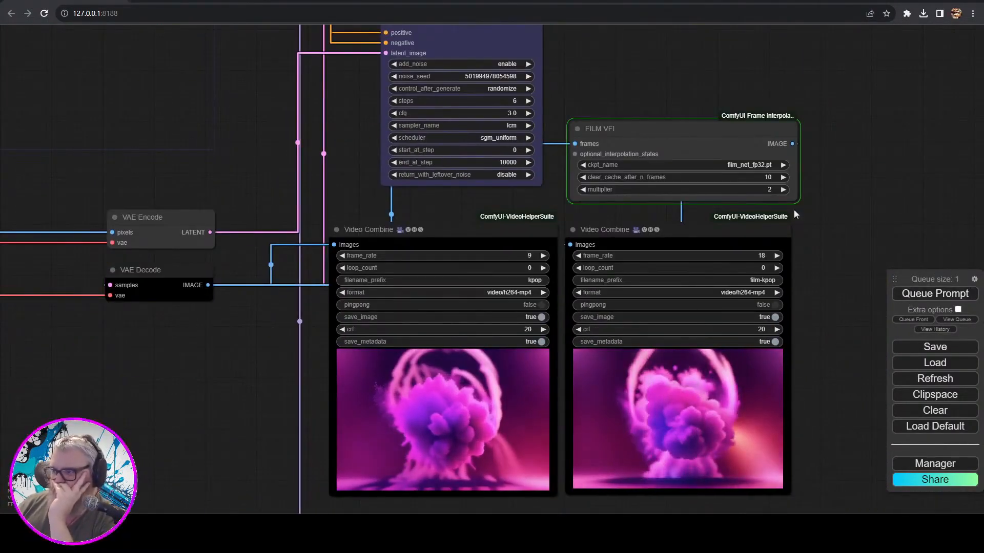
click(931, 297)
scroll(359, 154, down, 6)
drag(195, 99, 187, 207)
scroll(360, 252, up, 3)
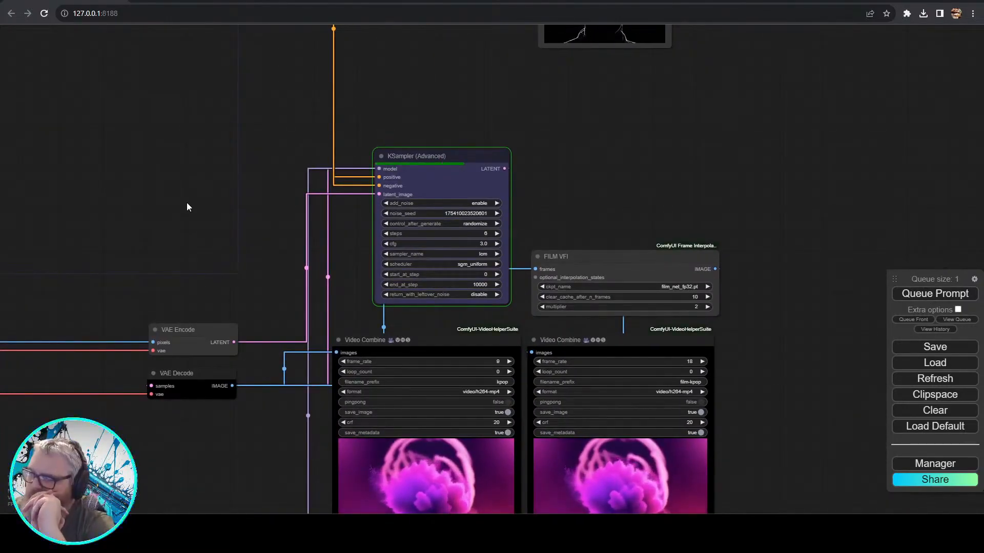
drag(187, 203, 164, 157)
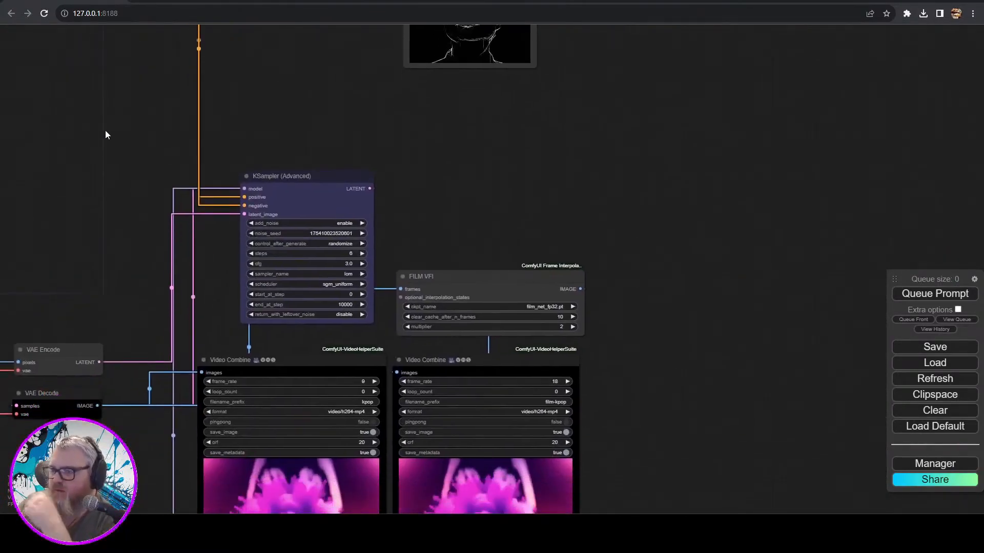
- Rerun the workflow with the KSampler on the euler sampler and 20 steps, reading its log in the console
click(351, 273)
click(362, 289)
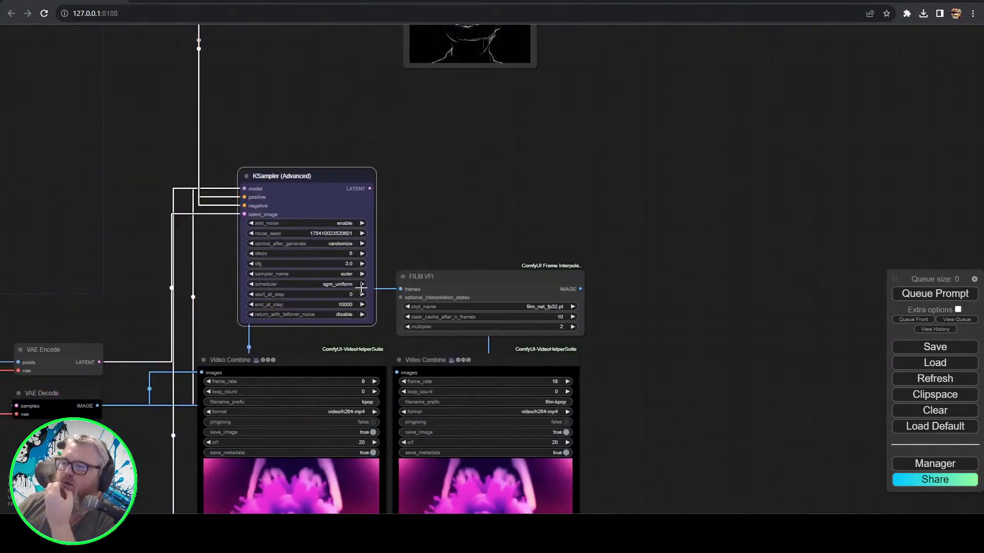
click(345, 254)
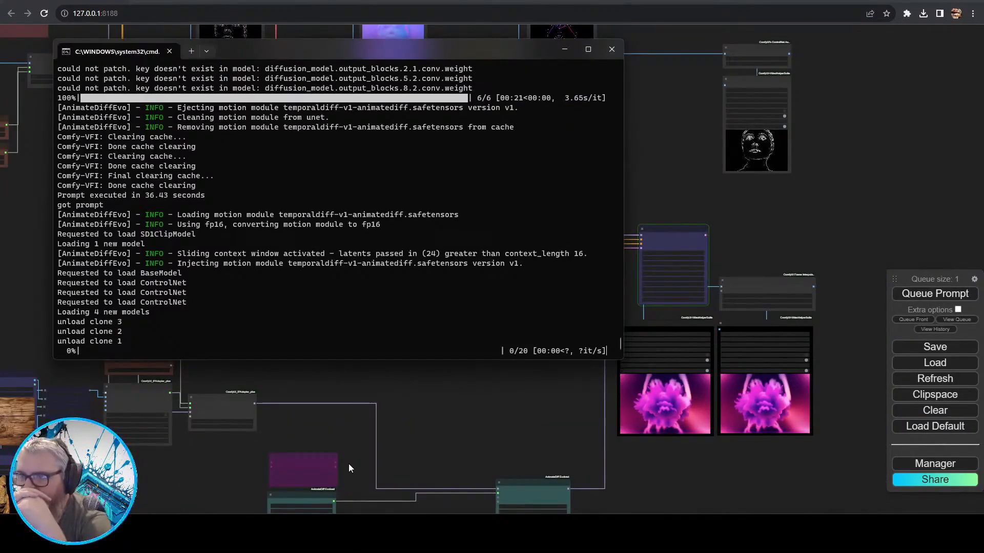
scroll(188, 193, up, 5)
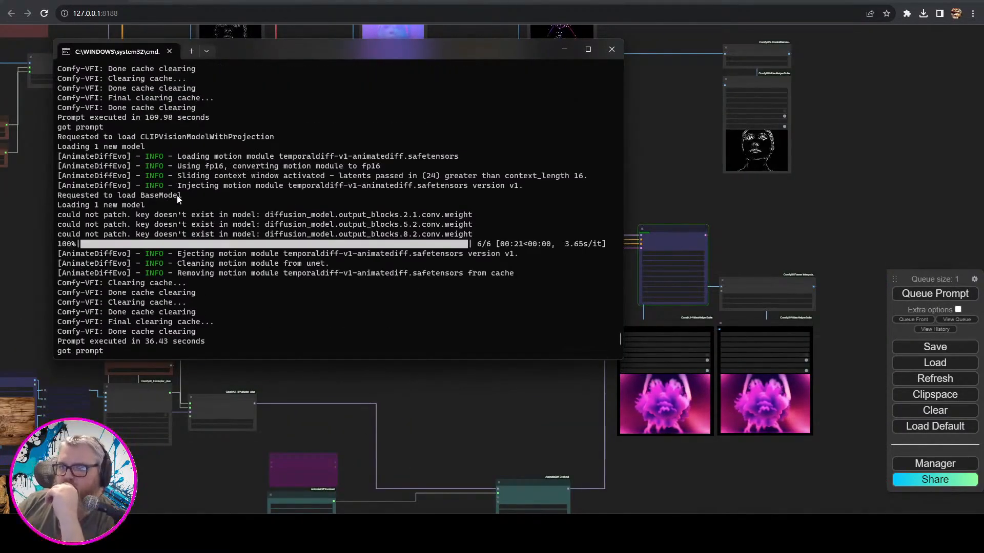
- Check the sampling progress in the console window and look over the running KSampler (Advanced) node
scroll(187, 247, down, 5)
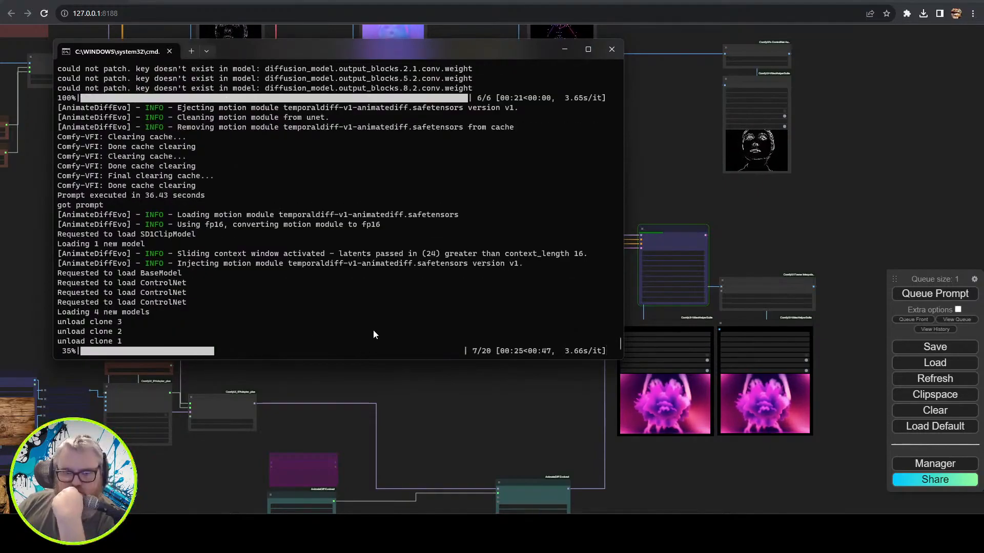
click(481, 407)
scroll(362, 202, up, 10)
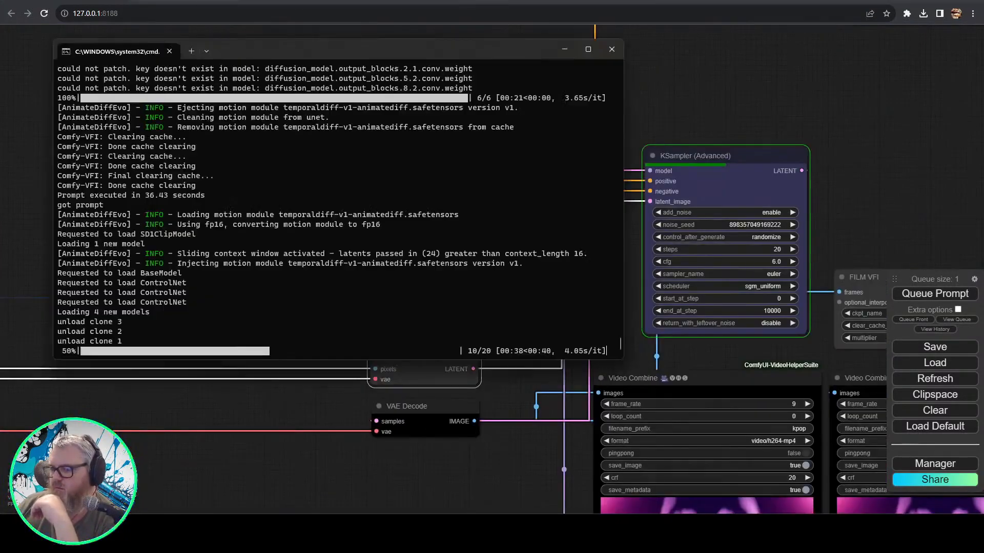
click(960, 464)
click(515, 364)
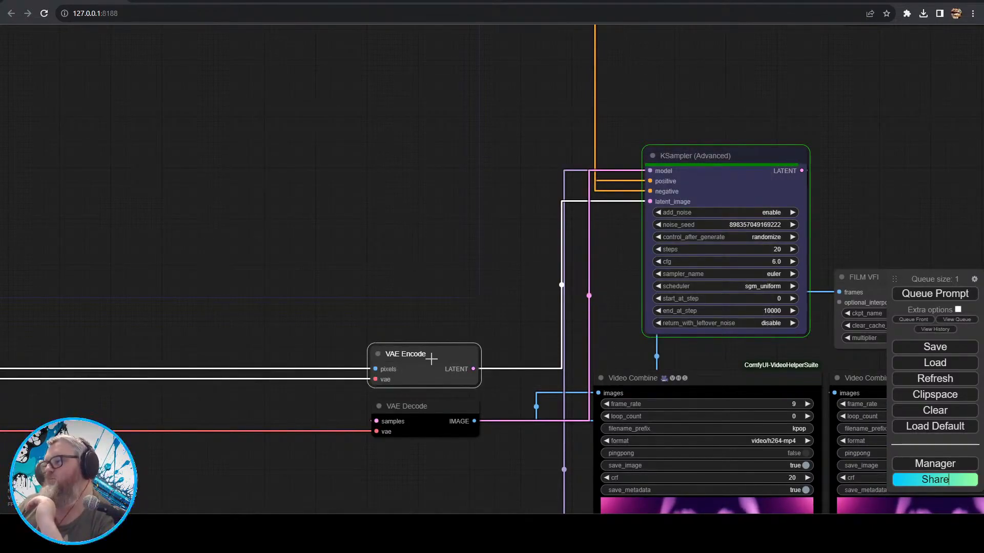
- Look over the VAE, Video Combine and KSampler connections and the three ControlNet stages feeding them
scroll(425, 313, down, 5)
drag(426, 313, 361, 214)
scroll(389, 410, up, 9)
scroll(410, 384, up, 5)
drag(410, 385, 132, 328)
scroll(132, 154, down, 5)
drag(132, 154, 306, 469)
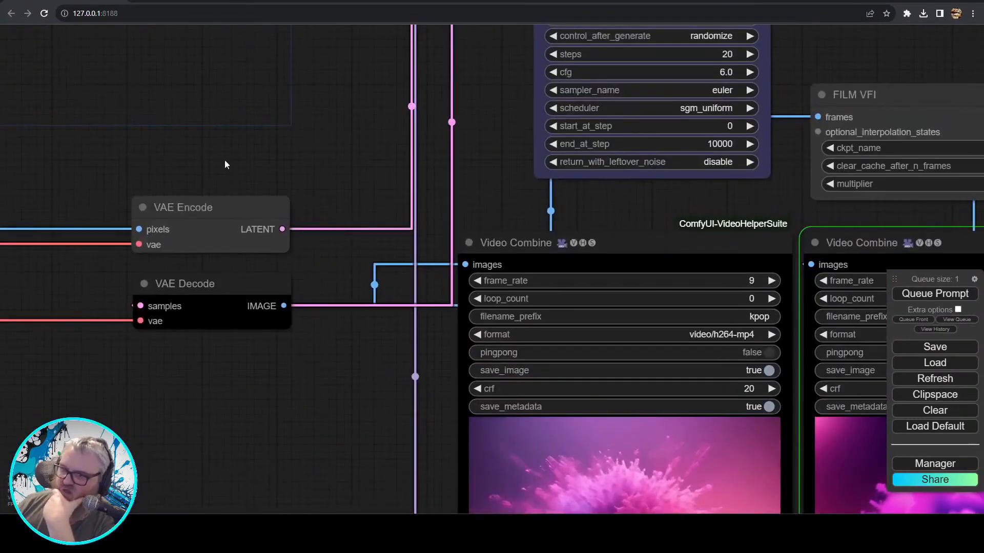
drag(227, 65, 344, 371)
drag(246, 110, 366, 435)
scroll(366, 430, down, 6)
drag(189, 348, 543, 407)
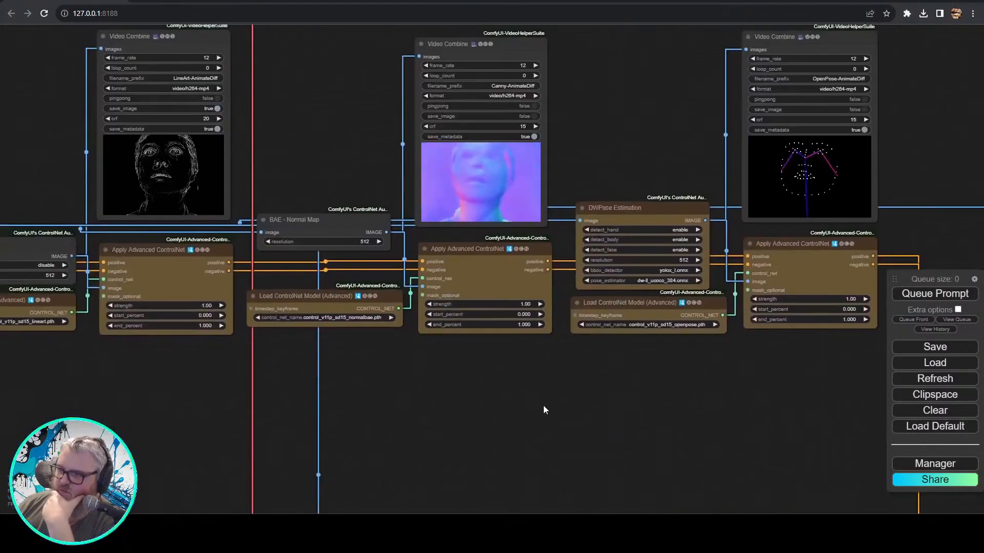
- Delete the BAE normal map and DWPose ControlNet stages together with their Video Combine previews
scroll(544, 422, down, 6)
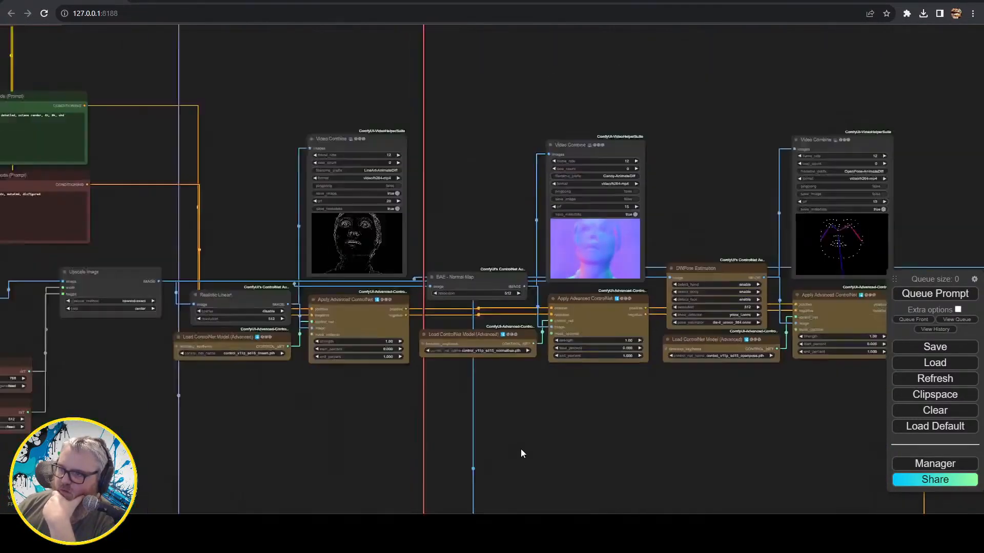
drag(520, 449, 666, 164)
key(Delete)
- Connect the lineart Apply Advanced ControlNet outputs to the KSampler's positive and negative inputs and queue the prompt
drag(348, 393, 609, 309)
scroll(514, 245, up, 5)
drag(514, 245, 152, 101)
drag(102, 75, 836, 382)
drag(110, 136, 676, 383)
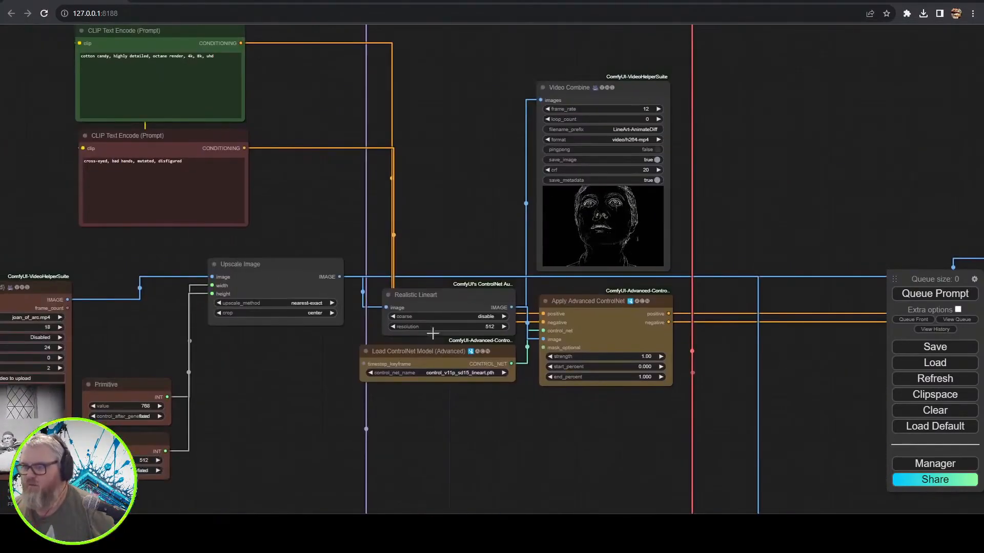
click(934, 294)
- Move the source, prompt and IPAdapter node groups closer to the remaining ControlNet and KSampler nodes
scroll(702, 382, down, 10)
drag(840, 415, 515, 306)
ctrl+drag(67, 51, 405, 328)
shift+drag(343, 241, 592, 336)
drag(582, 502, 554, 248)
drag(546, 290, 549, 208)
shift+drag(378, 274, 481, 226)
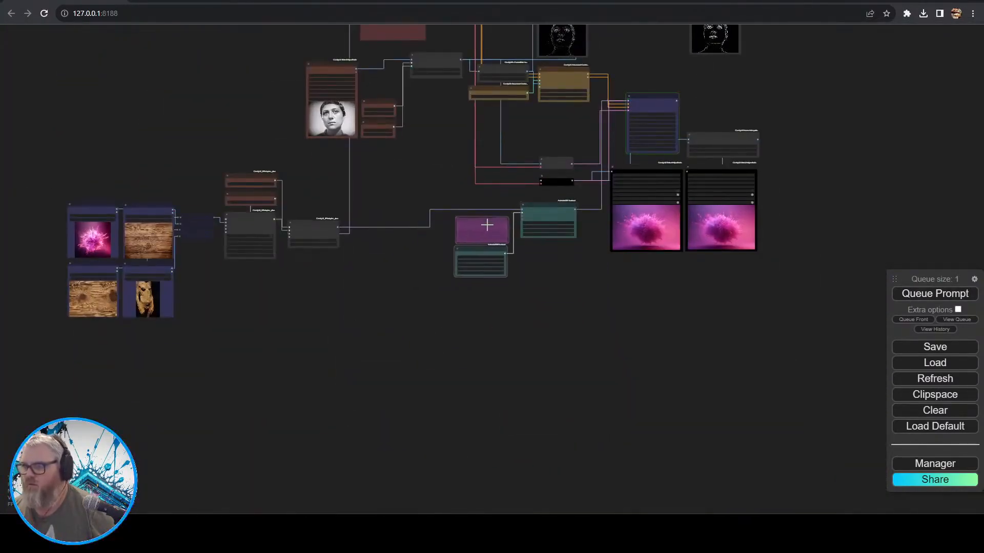
ctrl+drag(359, 328, 59, 172)
shift+drag(250, 198, 352, 192)
- Follow the lineart-only run through the KSampler and examine both Video Combine outputs
scroll(521, 108, up, 7)
drag(521, 108, 259, 225)
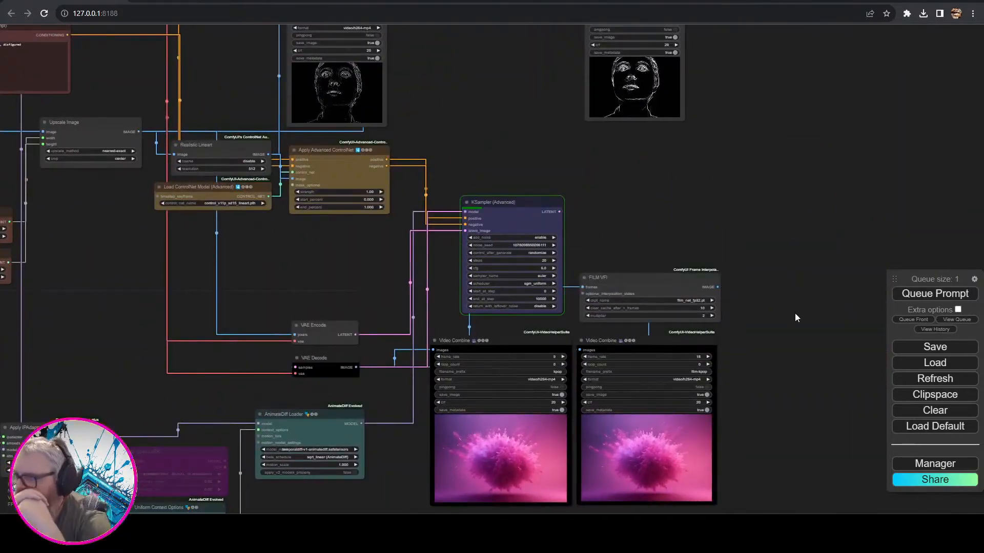
drag(313, 358, 111, 428)
scroll(708, 222, up, 4)
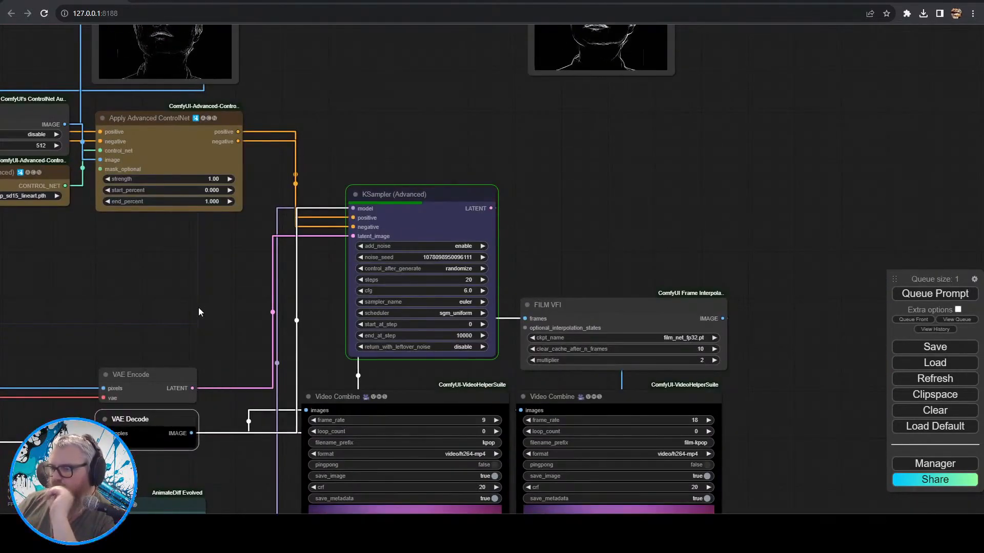
drag(200, 312, 460, 454)
click(389, 303)
click(290, 322)
drag(163, 328, 221, 185)
click(173, 378)
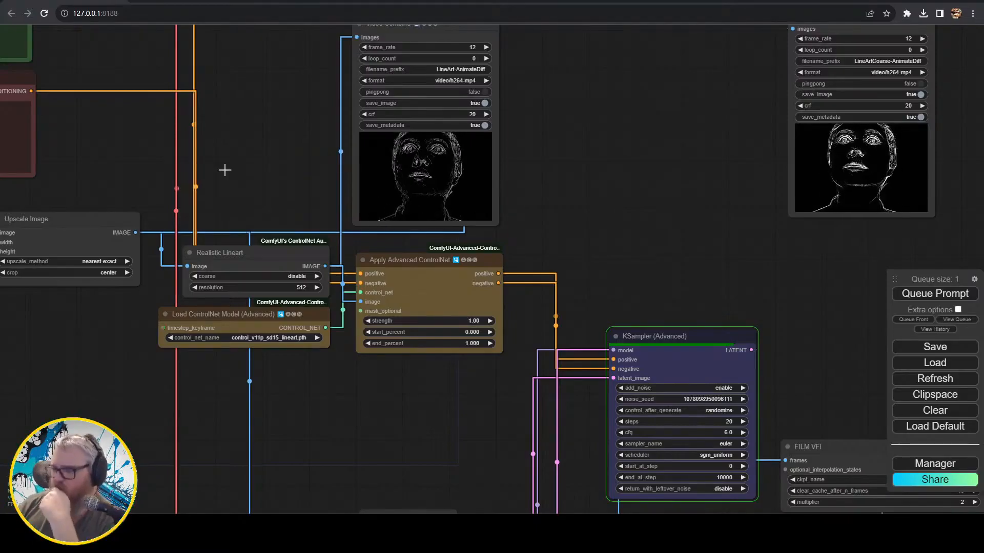
key(alt+Tab)
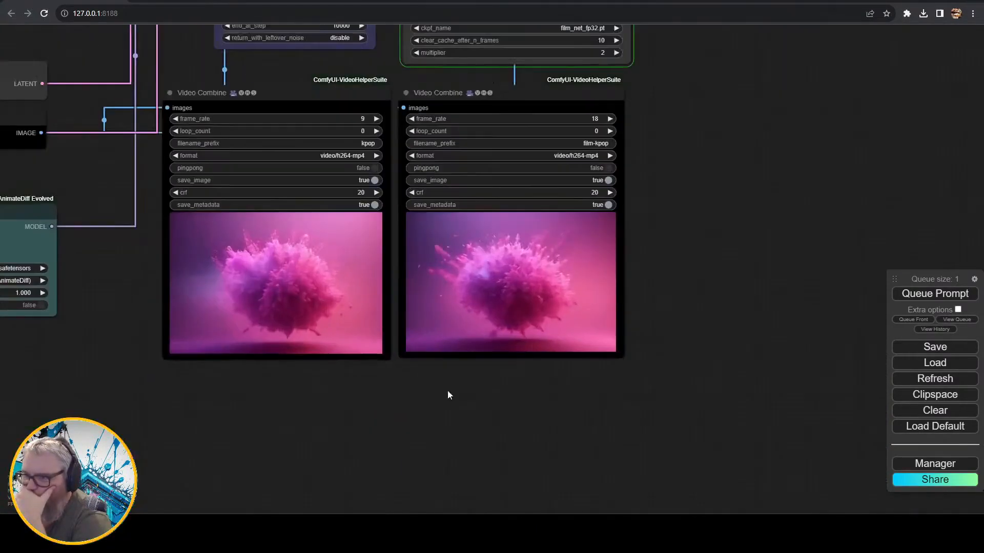
drag(447, 394, 634, 447)
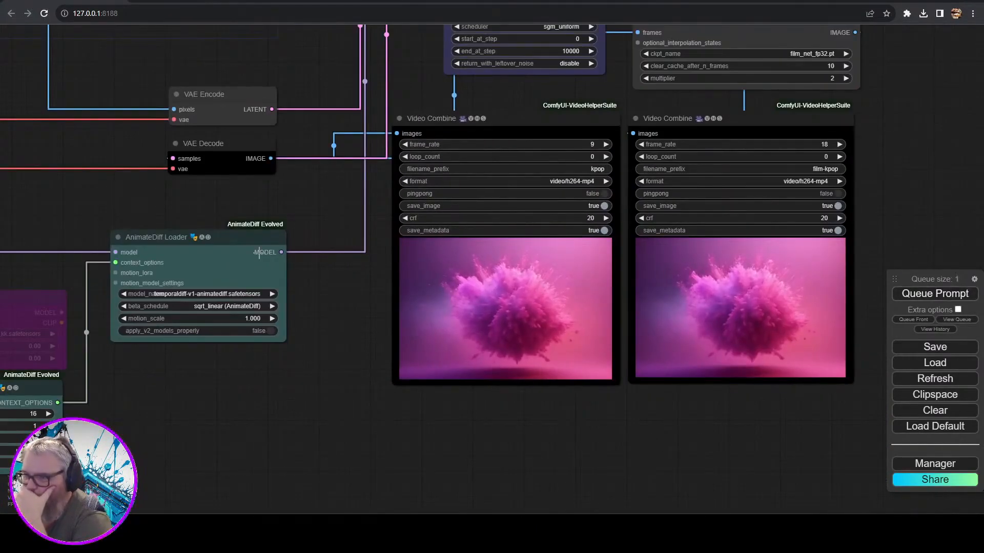
scroll(319, 330, down, 2)
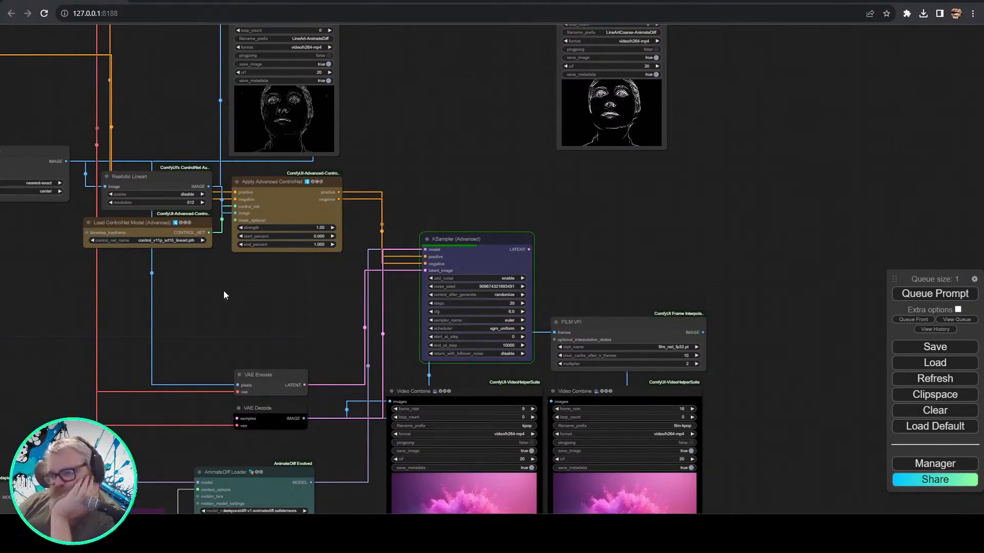
- Remove the leftover LineArtCoarse Video Combine node from the workflow
drag(234, 285, 659, 301)
drag(226, 188, 204, 172)
drag(457, 167, 367, 161)
drag(454, 237, 56, 382)
click(629, 115)
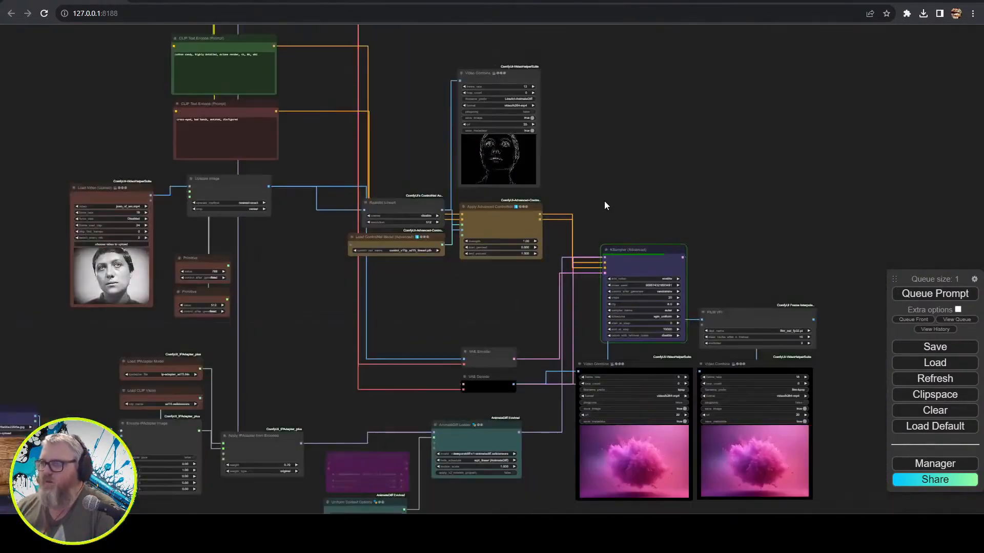
- Rearrange the Load Checkpoint, Load Video, Upscale Image and CLIP Text Encode nodes compactly around the lineart ControlNet stage
drag(112, 187, 123, 196)
drag(230, 179, 220, 198)
drag(284, 297, 313, 346)
drag(264, 88, 409, 316)
drag(328, 153, 406, 301)
drag(310, 146, 220, 359)
scroll(365, 318, up, 4)
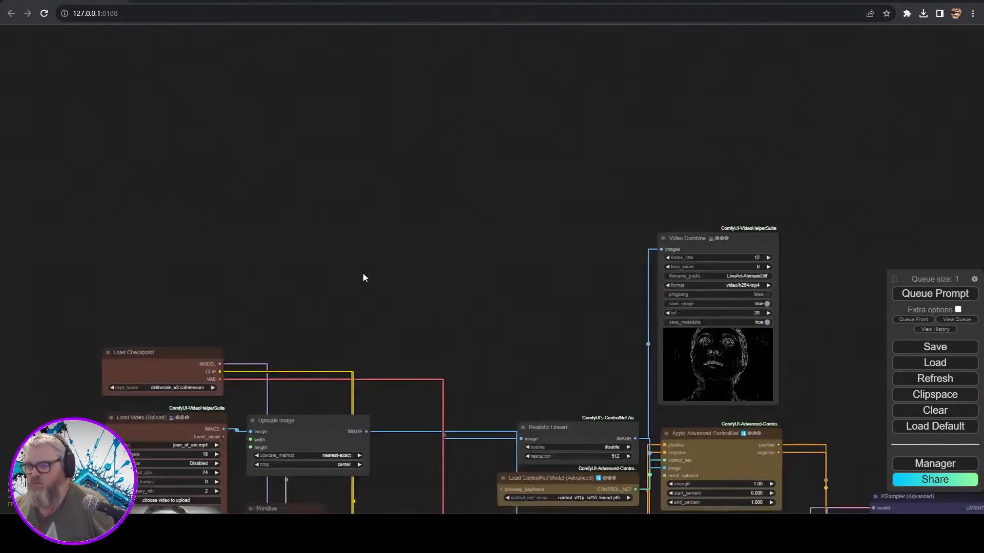
drag(365, 319, 333, 114)
drag(140, 169, 288, 180)
scroll(46, 77, down, 5)
scroll(536, 256, up, 11)
scroll(500, 305, down, 6)
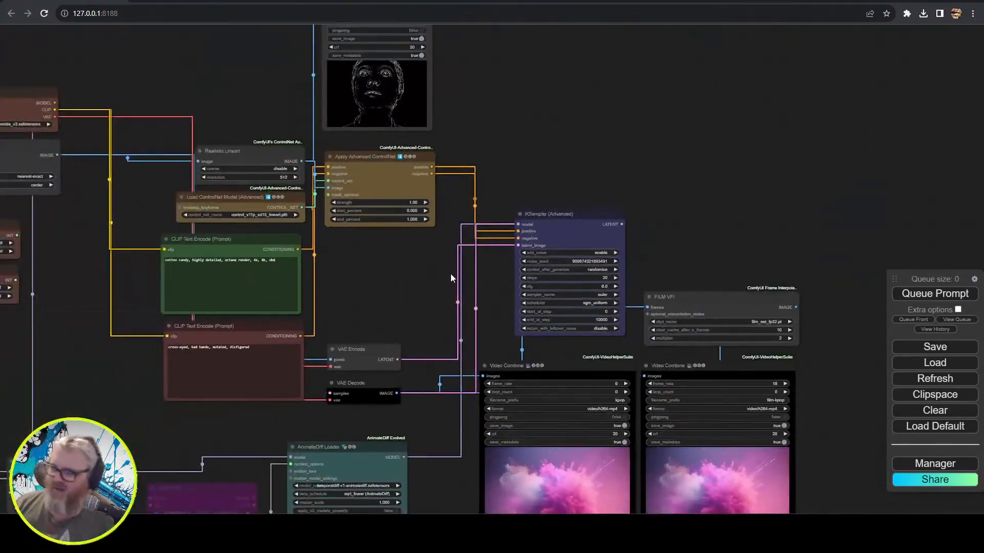
- Examine the kpop and film-kpop Video Combine results of the latest run
drag(450, 274, 441, 149)
scroll(463, 336, up, 5)
drag(461, 336, 302, 352)
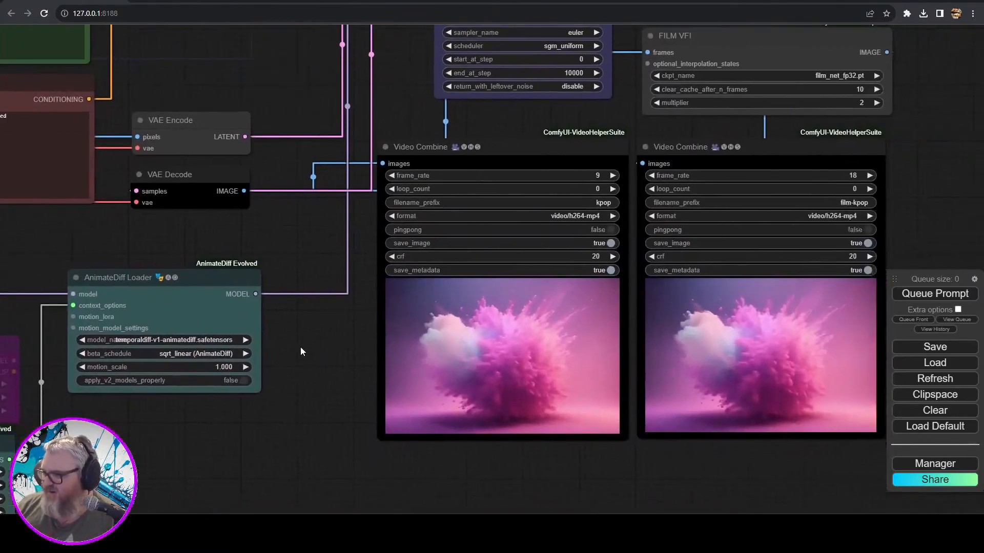
- Save the workflow as wtf and clear the canvas
scroll(334, 372, down, 5)
click(934, 347)
text(vid)
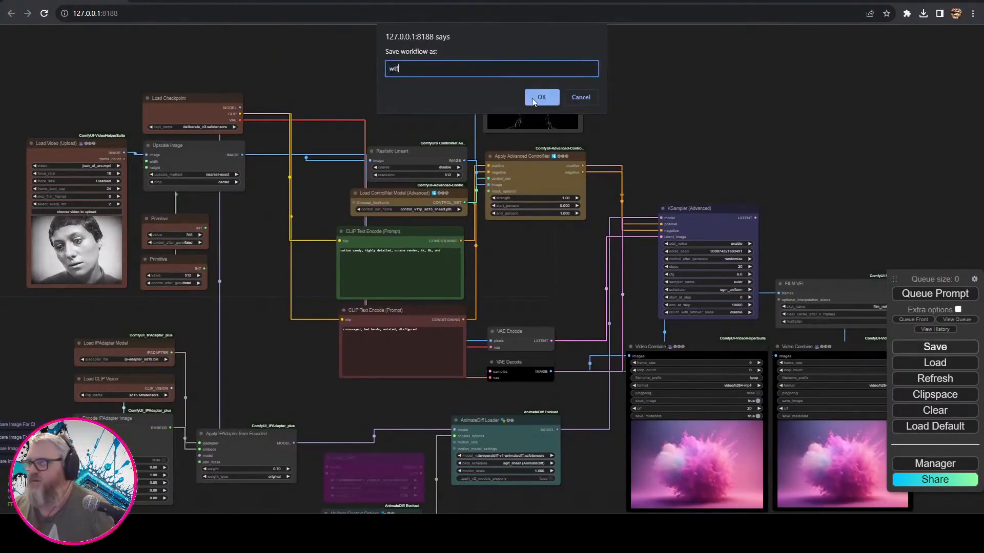
click(540, 99)
click(934, 411)
click(541, 71)
- Add a KSampler (Advanced) node and chain a VAE Decode and a Preview Image node to its output
double_click(396, 206)
text(ksampl)
click(397, 231)
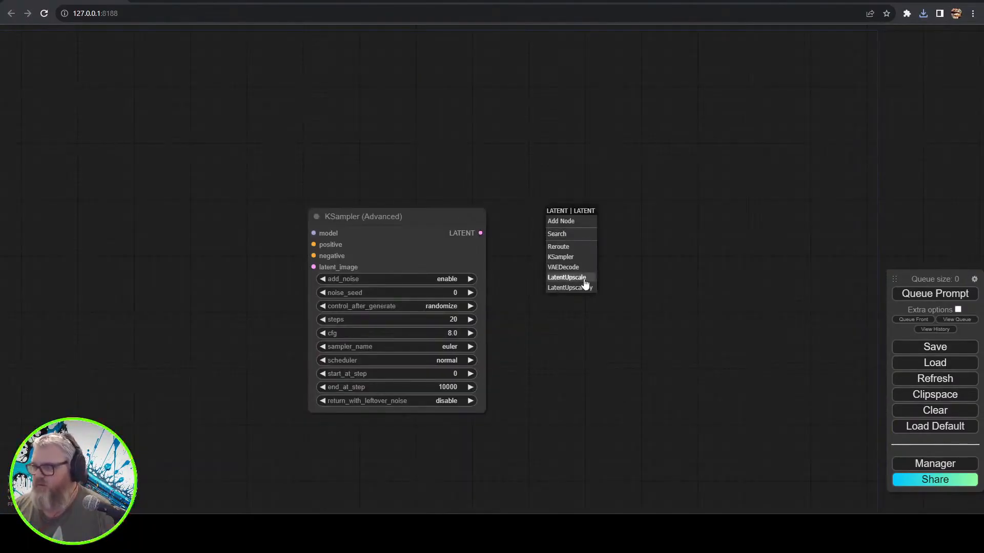
click(563, 267)
drag(632, 221, 676, 210)
click(688, 274)
- Add a Load Checkpoint node for the KSampler's model input and connect its VAE to VAE Decode
drag(526, 233, 161, 128)
click(179, 166)
drag(215, 256, 607, 309)
click(430, 201)
click(446, 281)
drag(533, 239, 706, 286)
- Add two CLIP Text Encode nodes fed by the checkpoint's CLIP and connect them as the KSampler's positive and negative conditioning
drag(323, 159, 402, 259)
click(433, 299)
drag(461, 250, 432, 203)
alt+drag(432, 203, 431, 342)
drag(593, 358, 705, 309)
- Add an Apply ControlNet (Advanced) node and connect both text prompts to its positive and negative inputs
double_click(692, 107)
text(contro)
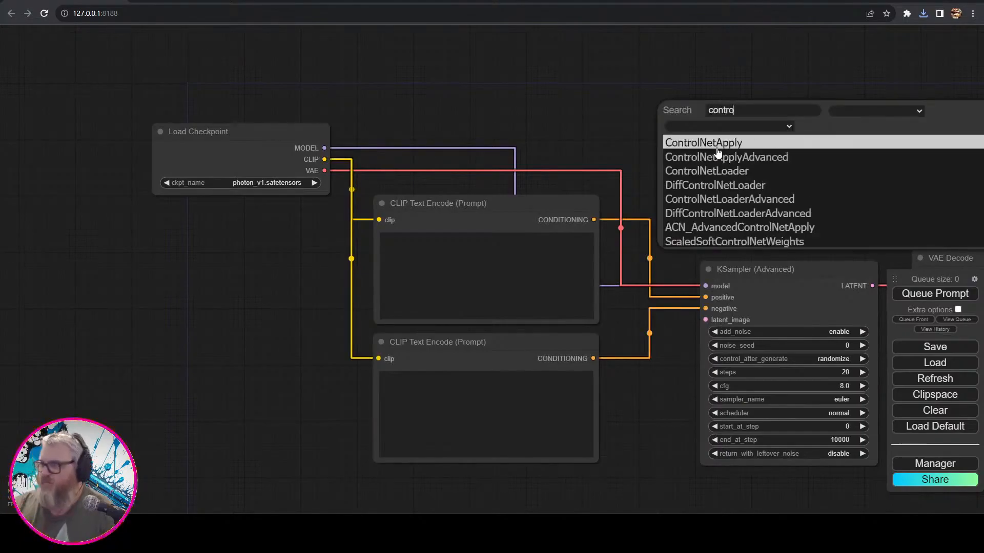
click(716, 158)
drag(787, 223, 610, 260)
drag(609, 143, 640, 144)
drag(416, 256, 537, 149)
drag(414, 400, 415, 406)
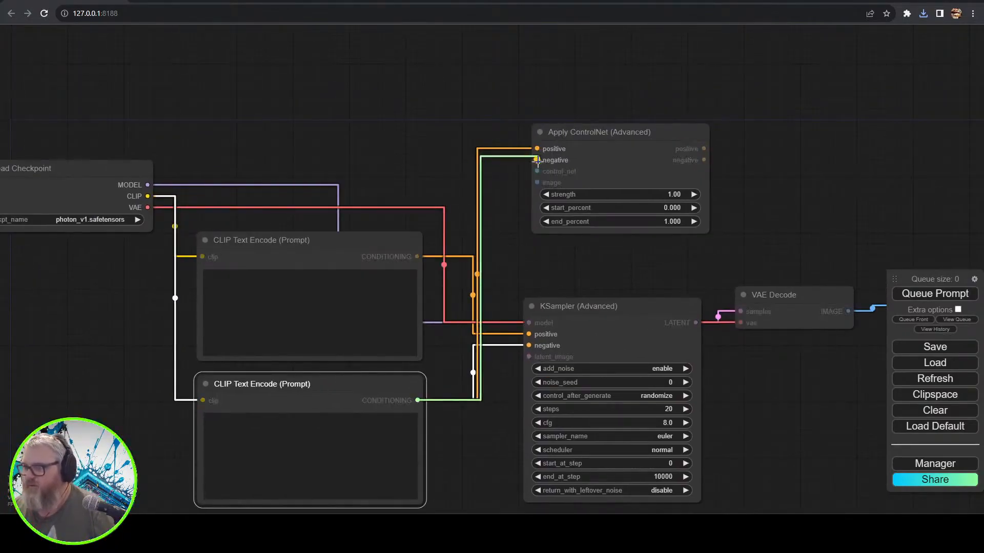
drag(540, 160, 537, 159)
drag(537, 171, 475, 64)
click(514, 119)
click(651, 85)
click(600, 59)
key(Delete)
- Add a Load ControlNet Model node set to control_v11f1p_sd15_depth.pth and connect it to Apply ControlNet
double_click(585, 52)
text(cont)
click(605, 96)
click(627, 85)
click(720, 256)
drag(723, 261, 648, 370)
- Feed Apply ControlNet's image input from a Load Video (Upload) node using 0001-0280.mp4
drag(631, 182, 365, 106)
click(383, 119)
text(load)
click(360, 157)
click(427, 221)
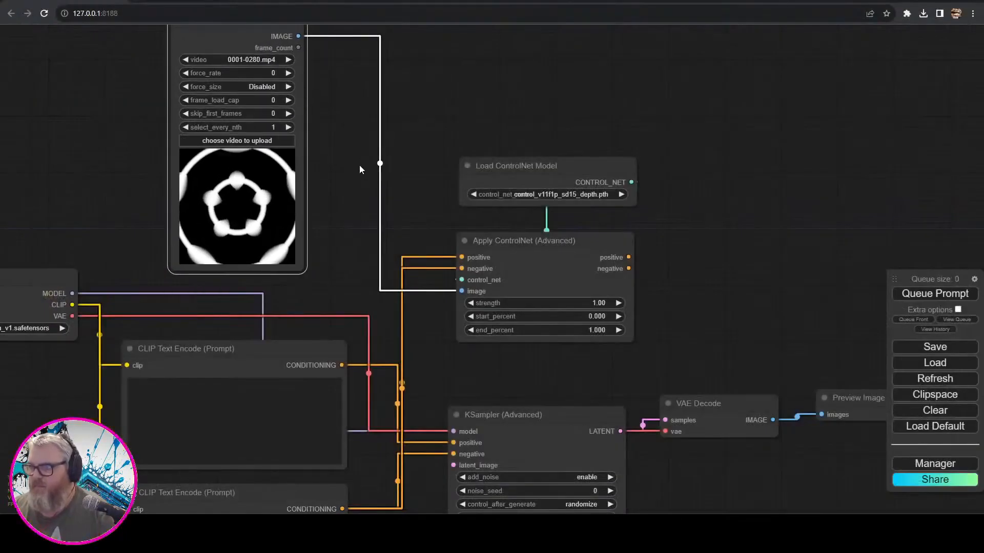
- Set the Load Video node's frame_load_cap to 1
drag(356, 177, 417, 228)
click(319, 152)
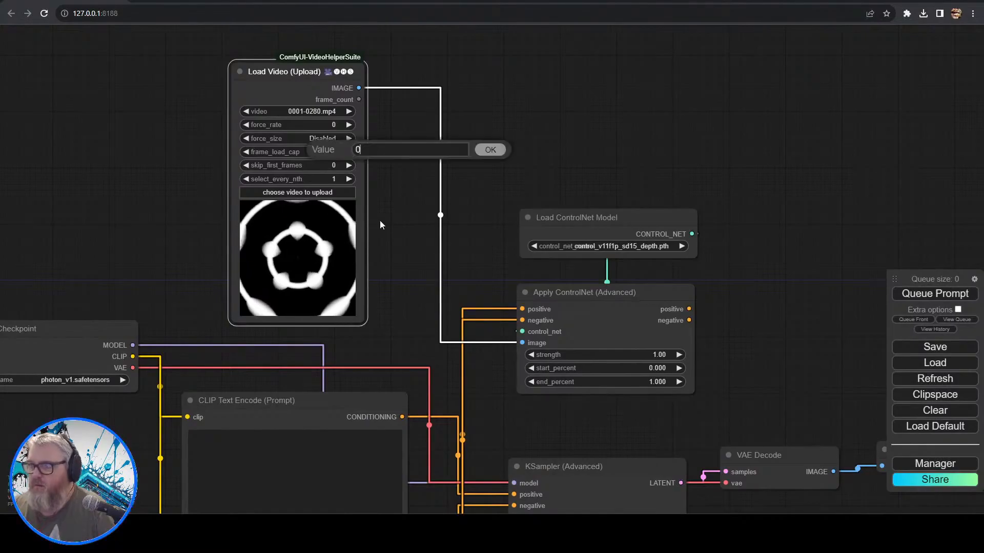
text(1)
key(Return)
- Write "nsfw, nude" as the negative prompt and "flower" as the positive prompt
drag(434, 272, 312, 231)
drag(187, 41, 271, 44)
drag(307, 302, 379, 172)
click(218, 422)
text(text, nsfw)
click(279, 292)
text(flower)
- Connect Apply ControlNet's positive and negative outputs to the matching KSampler inputs
drag(480, 252, 412, 352)
drag(559, 225, 384, 410)
drag(559, 237, 384, 421)
drag(567, 411, 578, 406)
- Add an Empty Latent Image node for the KSampler's latent_image input and place it above Load Checkpoint
drag(502, 334, 215, 100)
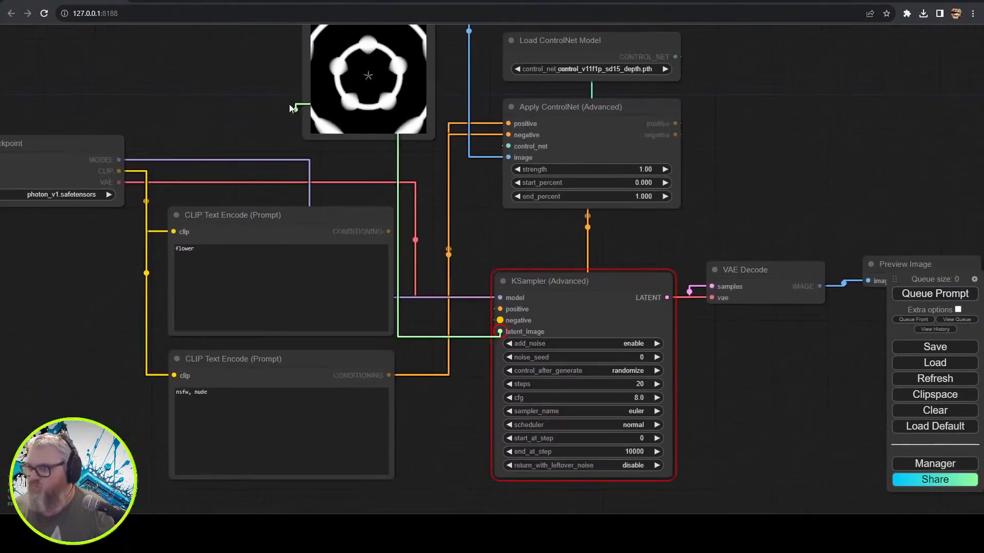
click(215, 140)
drag(156, 45, 233, 222)
drag(425, 271, 311, 242)
drag(312, 241, 312, 225)
- Run the depth ControlNet test and examine the generated picture in the Preview Image node
scroll(833, 196, down, 4)
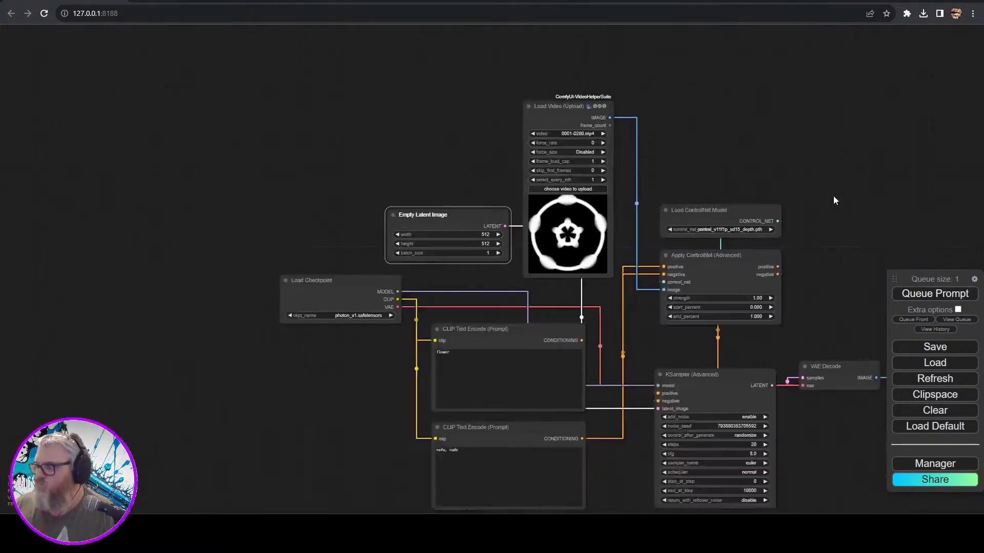
drag(833, 196, 675, 167)
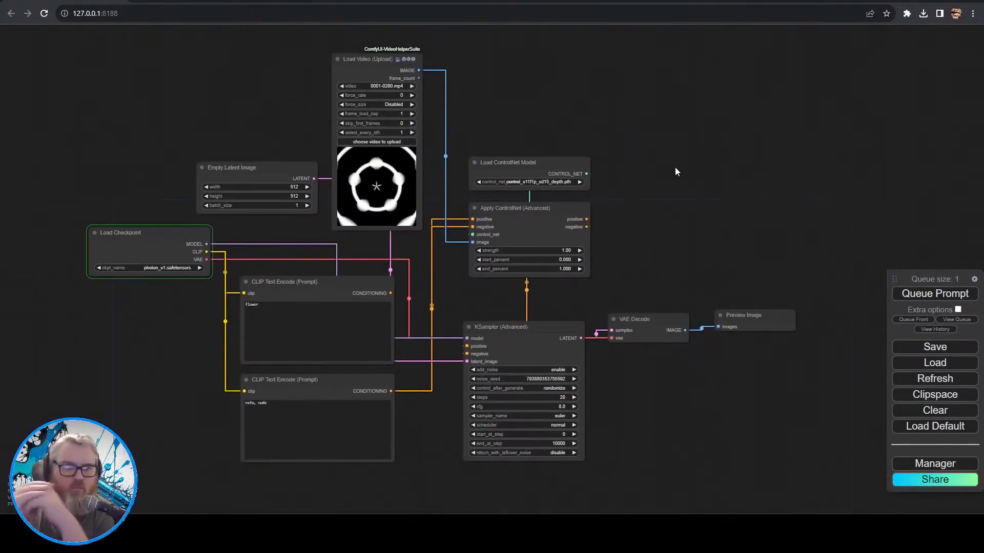
scroll(706, 205, up, 1)
scroll(735, 252, up, 4)
drag(735, 252, 630, 141)
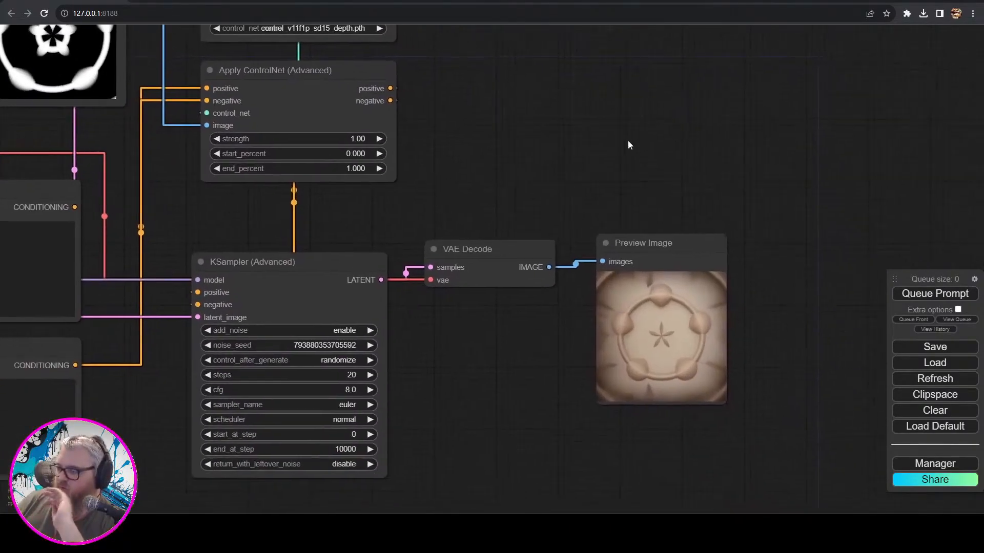
scroll(667, 207, up, 5)
scroll(651, 210, down, 8)
- Queue the single-frame depth test again to compare results with new random seeds
drag(512, 156, 685, 244)
click(912, 295)
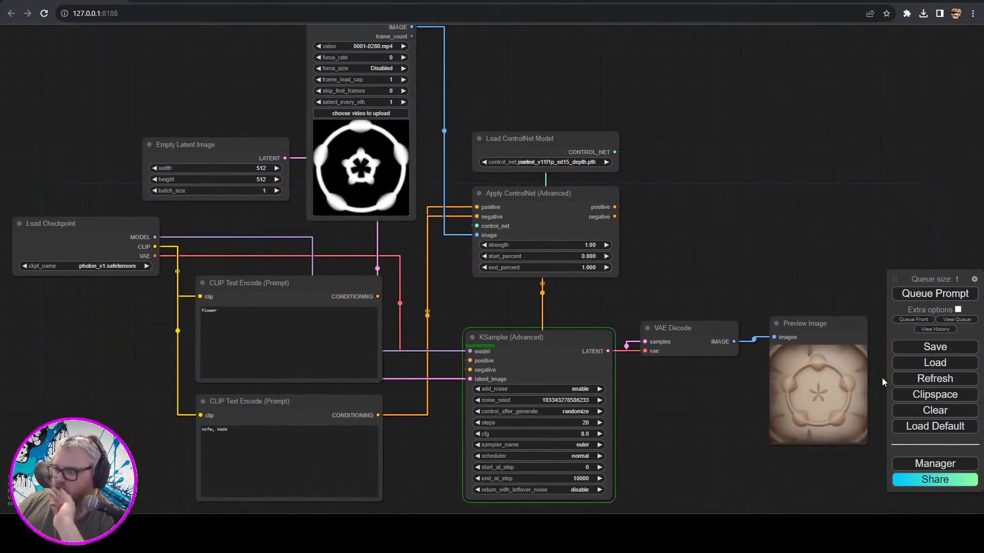
click(900, 299)
- Add an AnimateDiff Loader with Uniform Context Options, taking its model from Load Checkpoint
drag(655, 283, 721, 172)
scroll(487, 268, down, 3)
double_click(487, 269)
text(anima)
scroll(519, 353, down, 2)
click(537, 334)
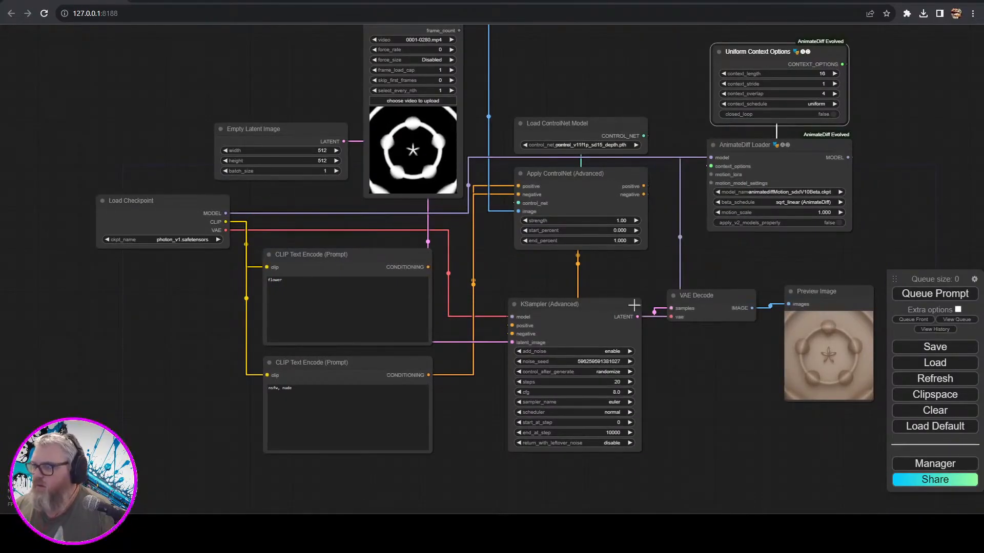
- Set frame_load_cap to 16 and the AnimateDiff Loader's motion model to temporaldiff-v1-animatediff.safetensors
click(438, 70)
text(6)
click(490, 385)
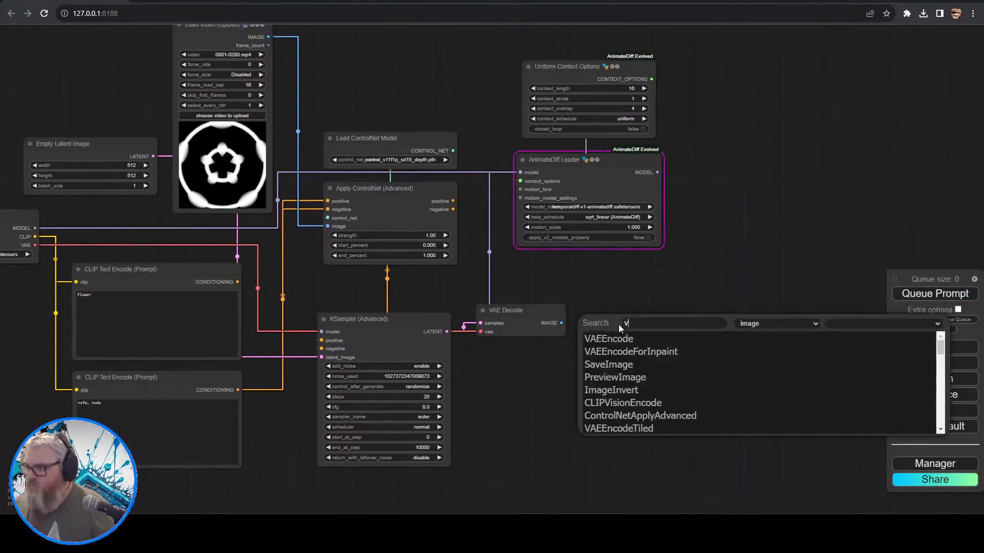
- Attach a Video Combine node to VAE Decode's image output in place of the Preview Image node
text(ideo)
key(Return)
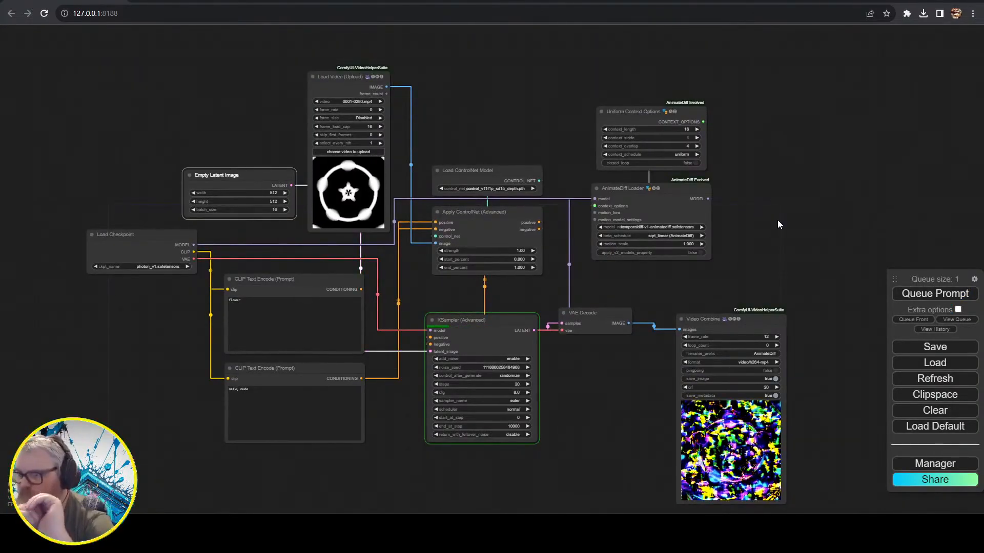
- Rearrange the graph compactly, with Uniform Context Options and AnimateDiff Loader below Load Checkpoint and Empty Latent Image beneath the prompt nodes
drag(280, 175, 348, 455)
drag(472, 319, 457, 294)
drag(589, 313, 566, 318)
drag(710, 319, 653, 318)
drag(153, 221, 246, 188)
drag(727, 134, 206, 320)
drag(734, 63, 215, 252)
drag(590, 76, 445, 150)
drag(443, 231, 421, 233)
drag(429, 190, 406, 193)
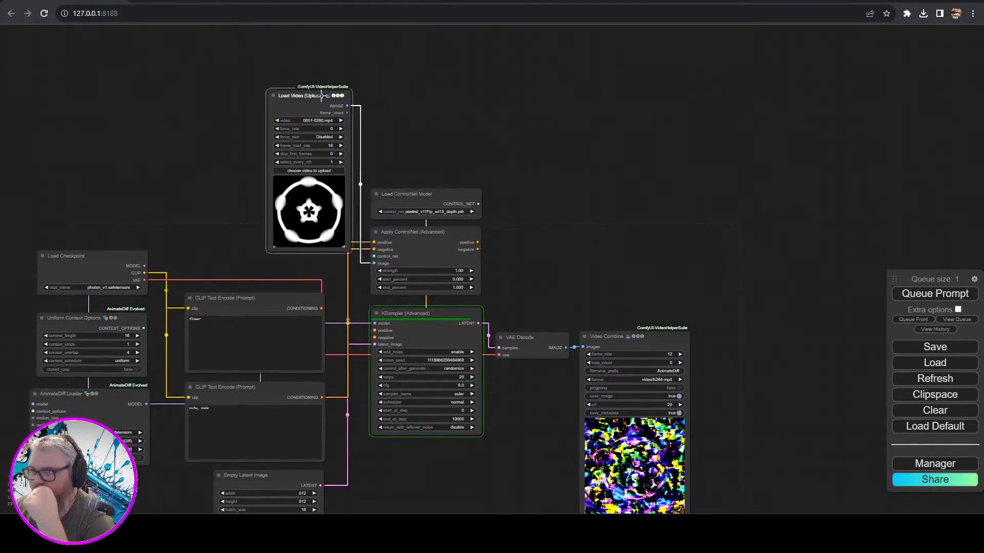
drag(321, 96, 291, 114)
- Examine the 16-frame AnimateDiff render in Video Combine and compare it with the depth video and ControlNet setup
scroll(610, 264, down, 2)
drag(610, 264, 642, 155)
scroll(686, 190, up, 3)
drag(743, 303, 743, 215)
scroll(646, 379, up, 4)
drag(656, 322, 184, 362)
scroll(195, 354, up, 7)
scroll(195, 353, down, 5)
drag(155, 156, 753, 319)
scroll(771, 238, down, 3)
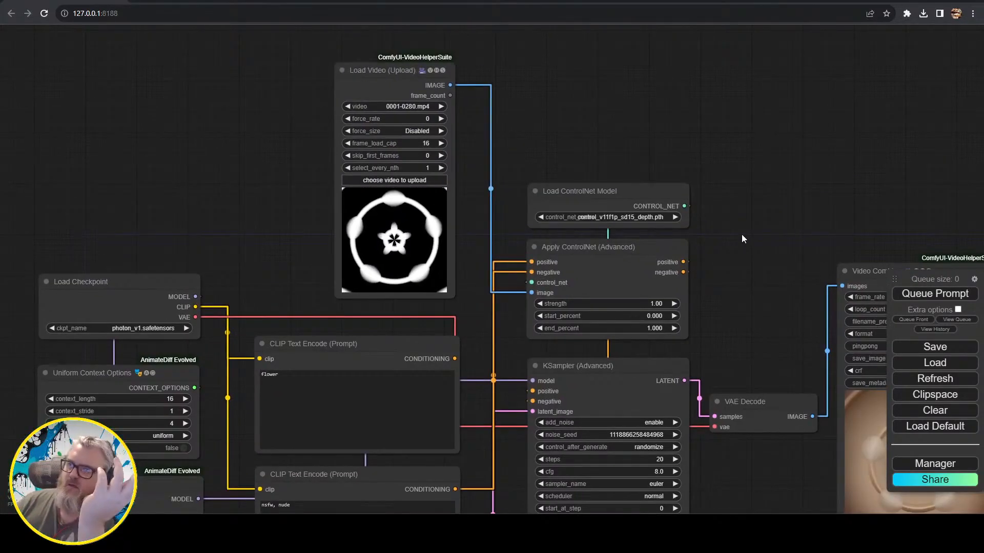
drag(804, 185, 771, 167)
drag(703, 283, 741, 236)
- Convert Load Video's frame_load_cap to an input and drive it from a new Primitive node with the value 32
click(435, 83)
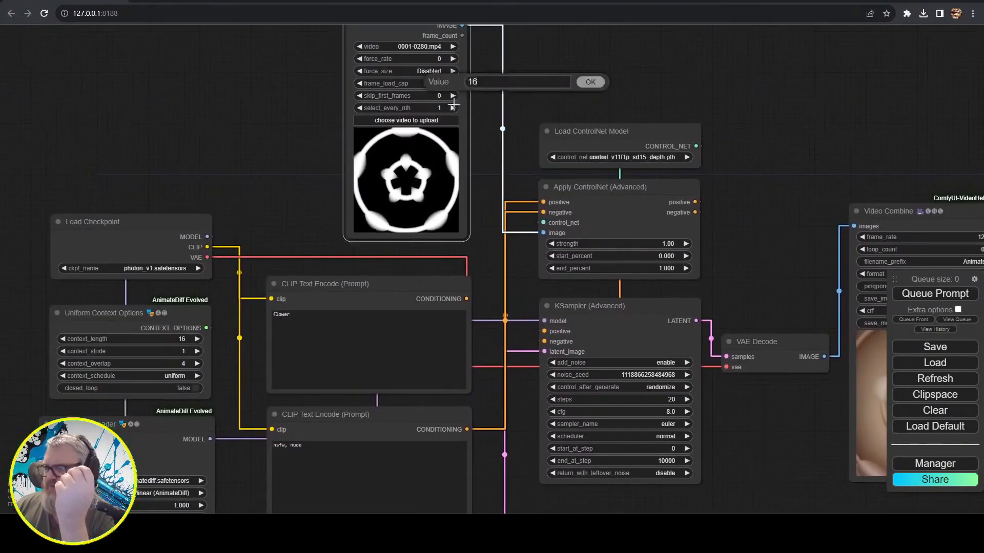
double_click(134, 65)
text(prim)
key(Return)
drag(251, 82, 223, 173)
right_click(348, 104)
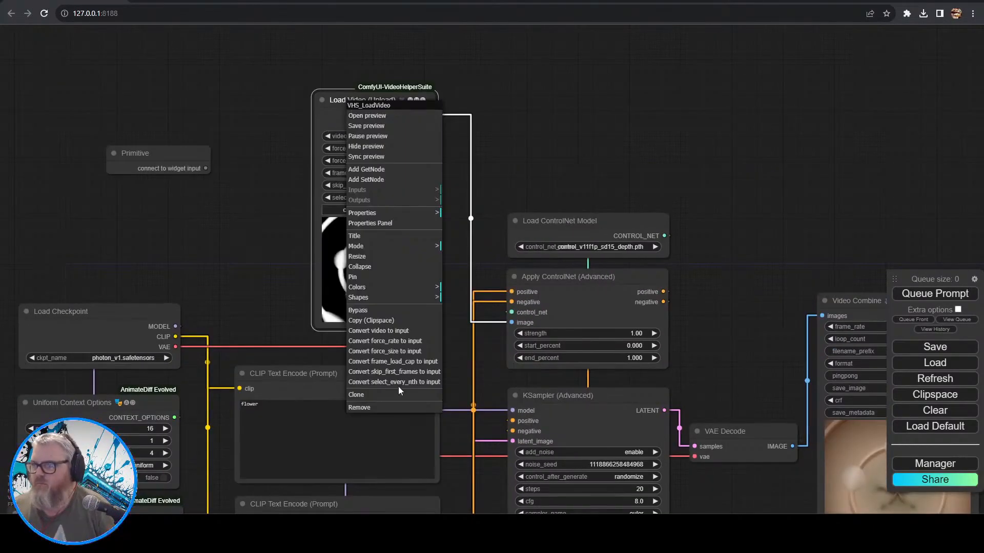
click(395, 361)
drag(256, 215, 379, 144)
drag(440, 43, 329, 96)
drag(313, 205, 271, 81)
- Convert Empty Latent Image's batch_size to an input fed by the same Primitive, and place the Primitive beside Load Video
right_click(427, 450)
click(460, 479)
scroll(314, 404, down, 3)
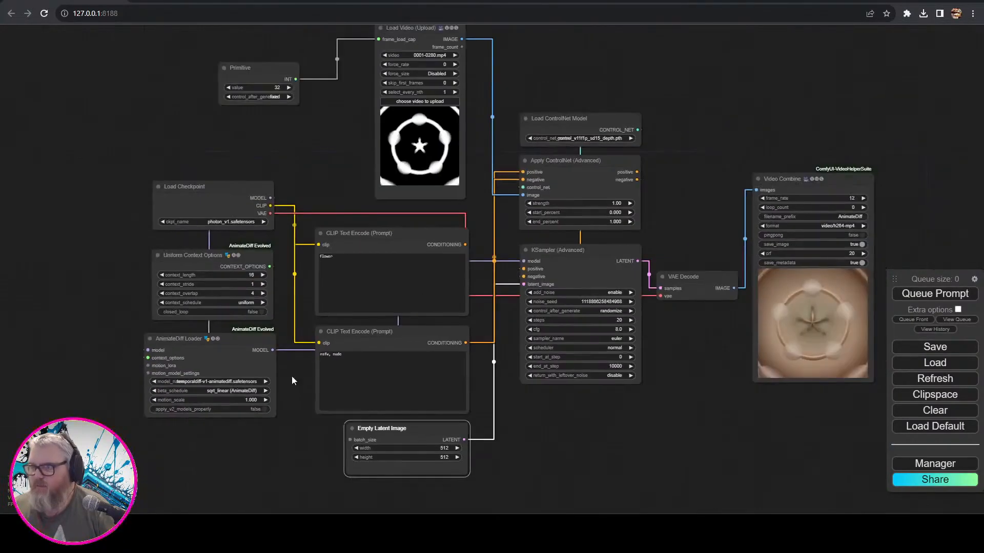
drag(350, 439, 350, 440)
drag(247, 69, 309, 40)
- Queue the 32-frame AnimateDiff test
scroll(369, 40, up, 5)
click(934, 293)
scroll(692, 186, down, 6)
drag(859, 335, 621, 261)
click(490, 462)
- Replace Load ControlNet Model with Load ControlNet Model (Advanced) using control_v11f1p_sd15_depth.pth, and queue the prompt again
scroll(528, 241, up, 4)
double_click(510, 100)
text(load)
key(BackSpace)
key(BackSpace)
key(BackSpace)
key(BackSpace)
text(contro)
click(569, 174)
click(528, 167)
click(593, 329)
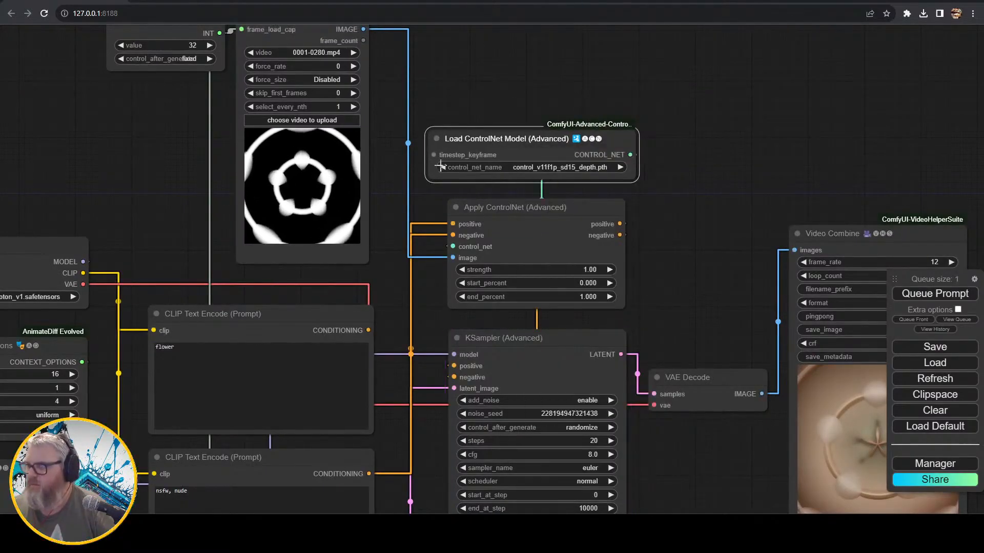
drag(554, 146, 545, 147)
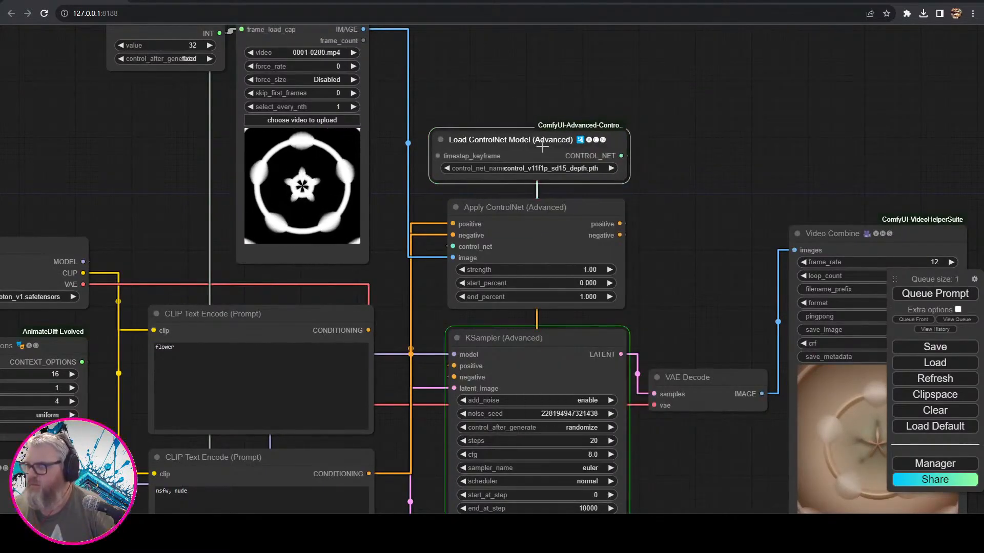
- Switch to the command console to read the error trace and sampling progress, and examine the finished 32-frame video
scroll(545, 147, down, 5)
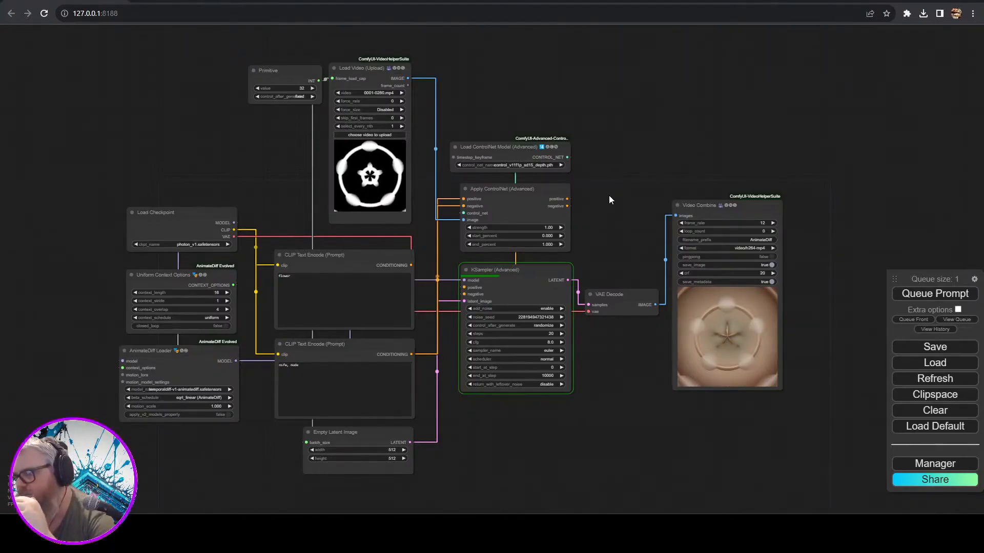
click(186, 514)
scroll(291, 281, up, 20)
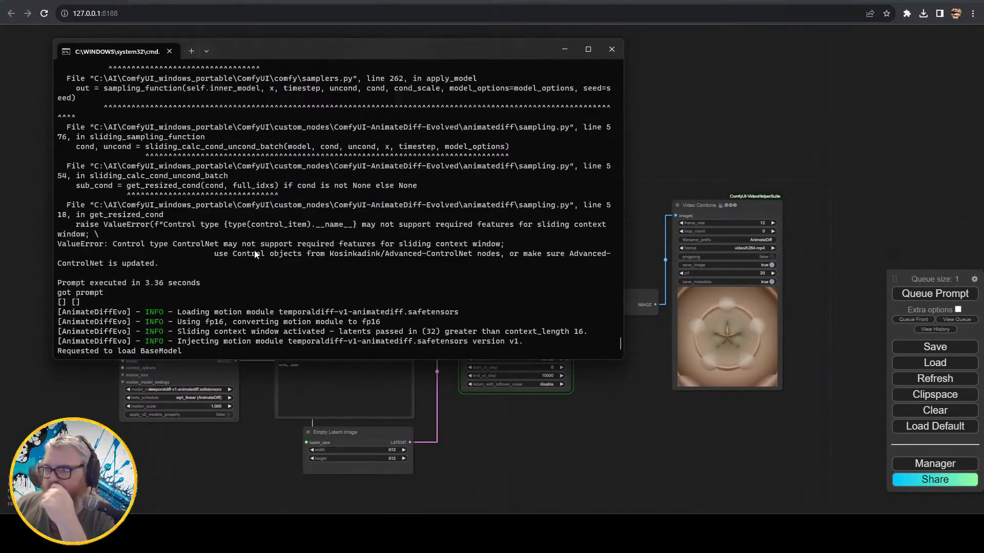
scroll(279, 255, down, 20)
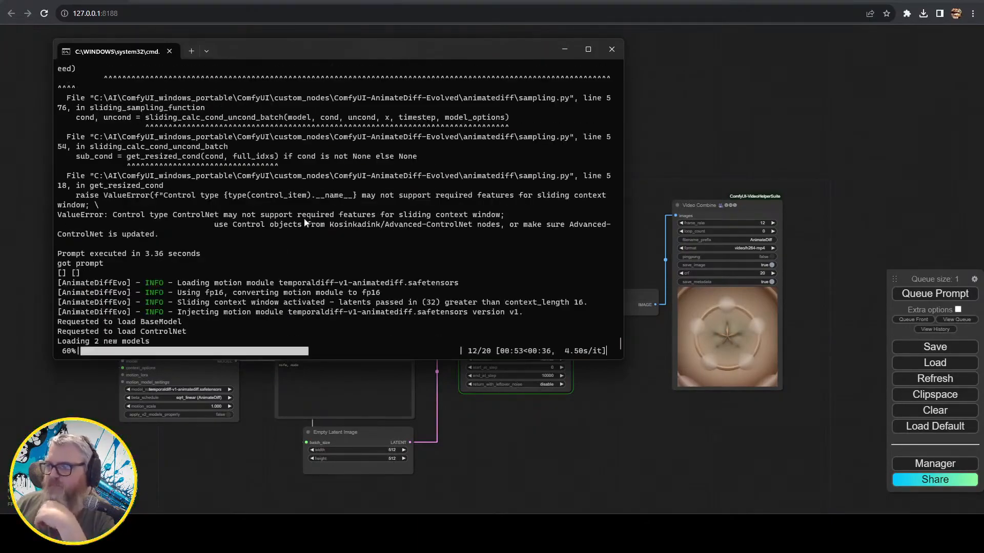
drag(505, 460, 499, 461)
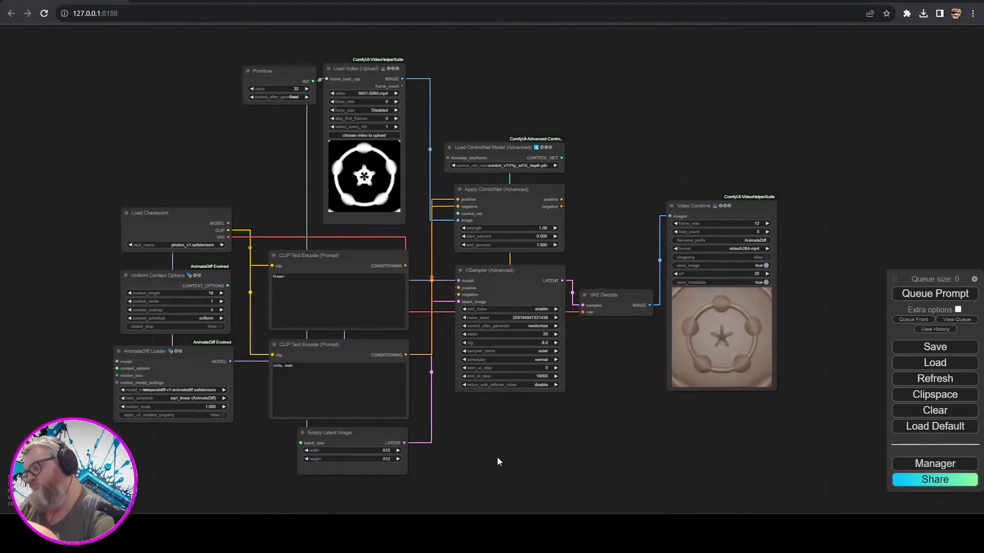
scroll(761, 354, up, 10)
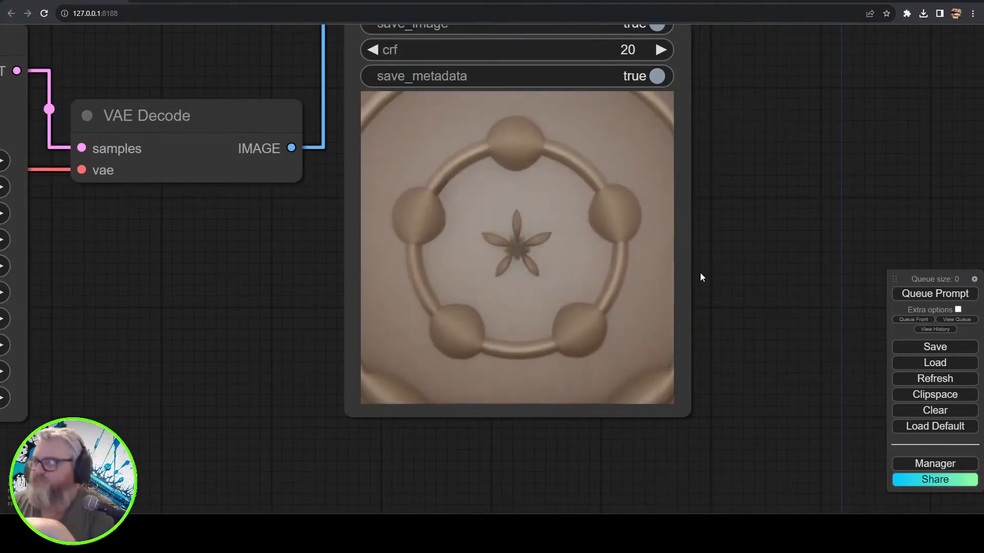
scroll(666, 364, down, 10)
drag(678, 377, 702, 323)
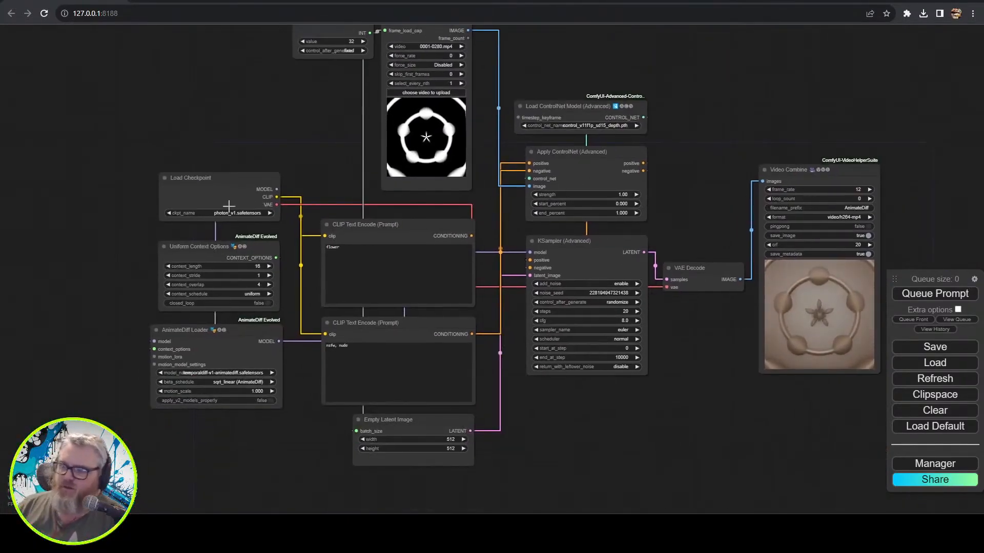
- Insert a Load LoRA node that passes Load Checkpoint's model to AnimateDiff Loader and its CLIP to both prompt nodes
drag(194, 184, 21, 98)
double_click(138, 181)
text(lora)
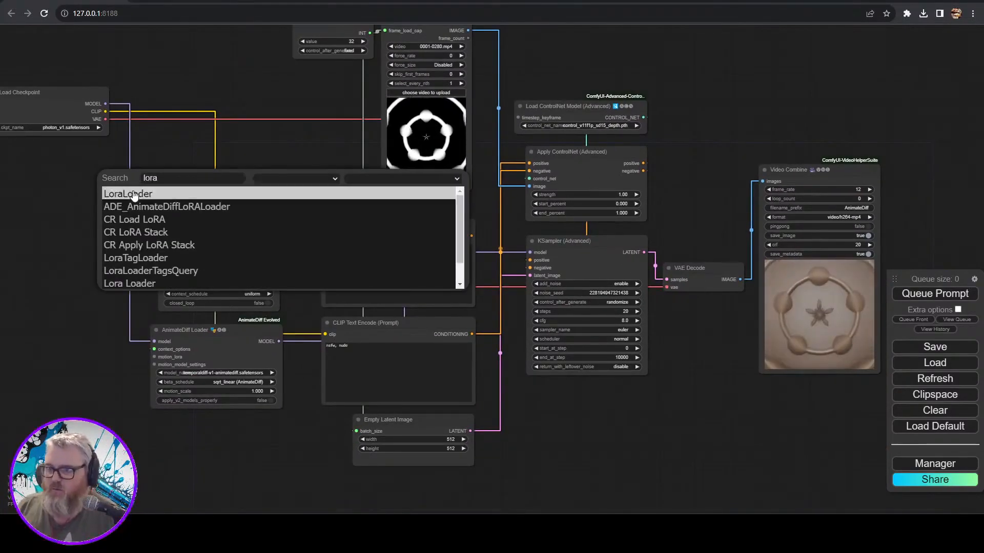
click(137, 195)
drag(105, 104, 142, 185)
drag(256, 184, 154, 341)
drag(105, 111, 142, 193)
drag(255, 192, 325, 334)
drag(256, 193, 325, 236)
drag(200, 173, 217, 173)
- Set the LoRA to LCM\lcm-sd15-lora.safetensors and tuck Load Checkpoint directly above the Load LoRA node
click(249, 201)
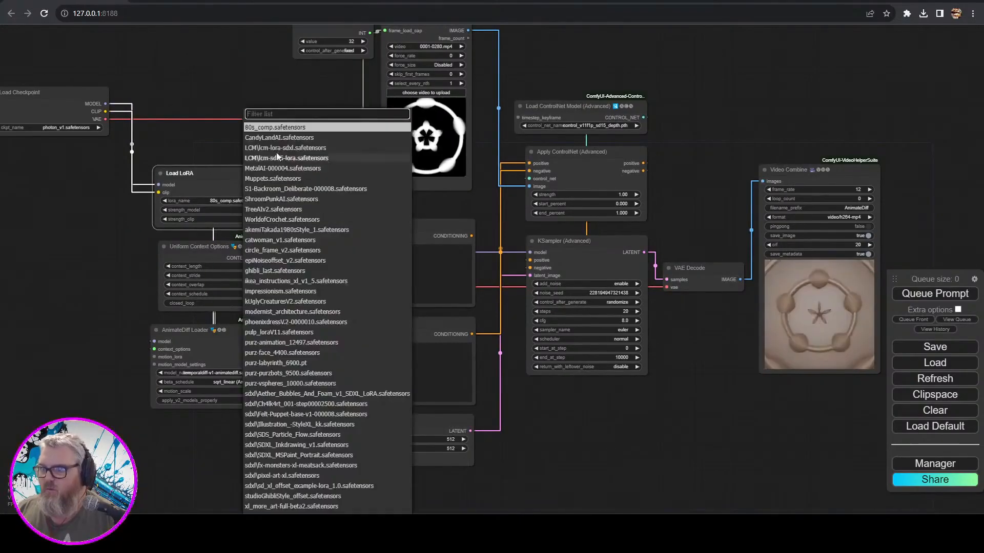
click(277, 148)
drag(64, 104, 228, 125)
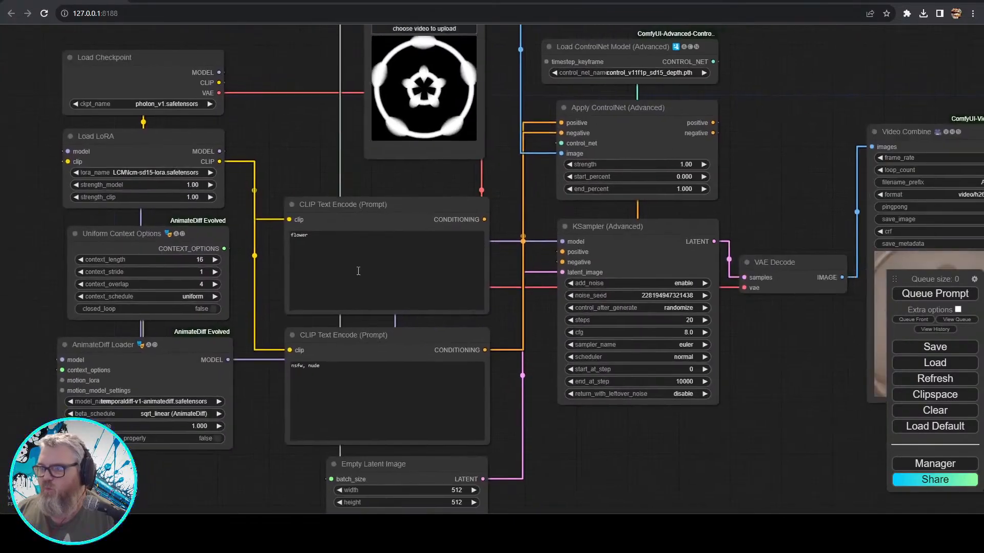
- Set KSampler (Advanced) to 6 steps, cfg 3.0 and the lcm sampler, and queue the render
click(615, 353)
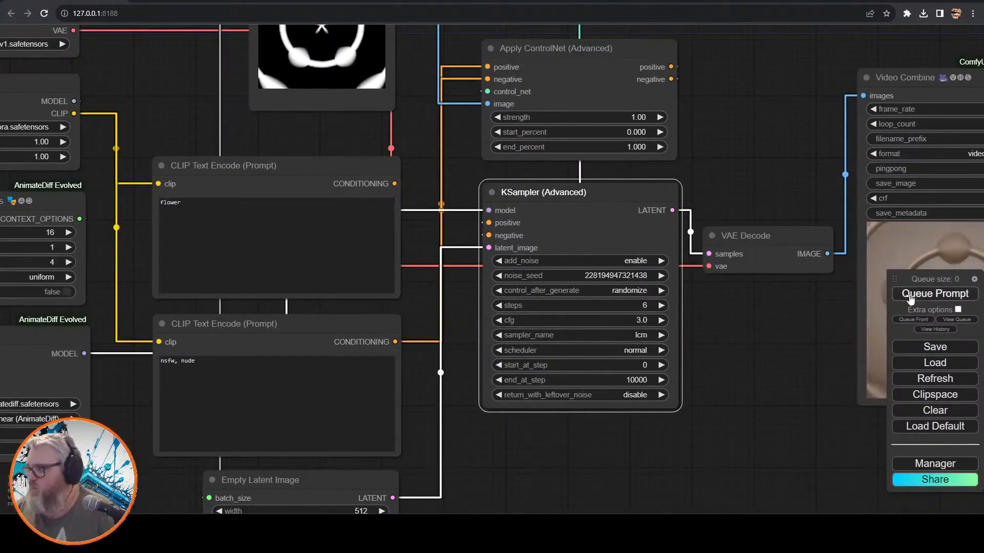
click(910, 295)
scroll(637, 417, down, 5)
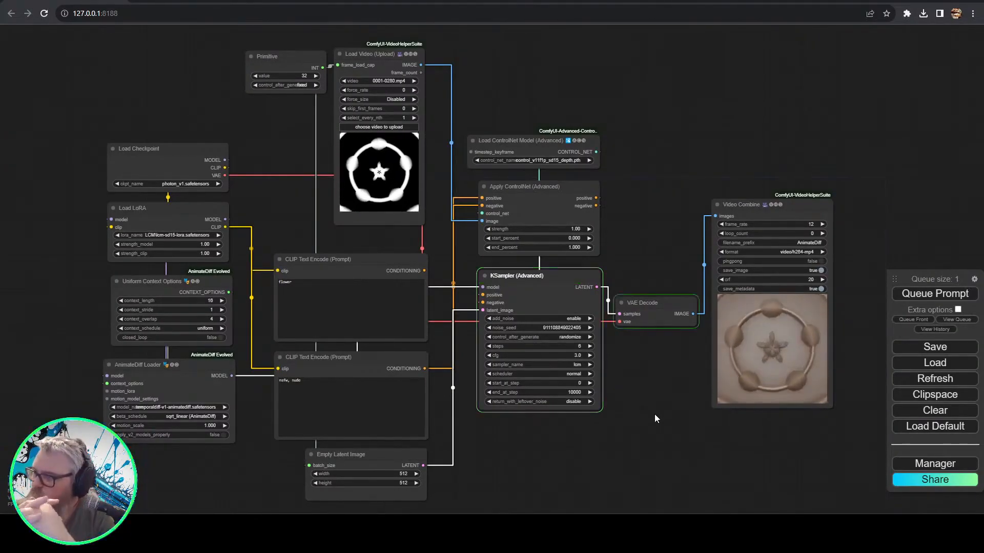
scroll(779, 406, up, 12)
drag(779, 406, 484, 470)
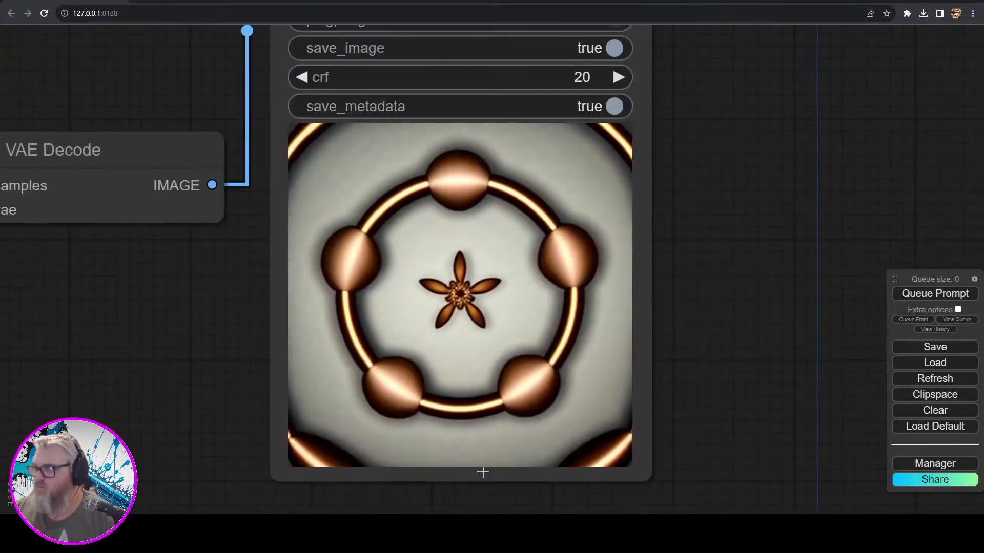
scroll(482, 369, down, 12)
- Add a second Video Combine on VAE Decode at frame_rate 24, with filename prefixes 24fps-LCM-AnimateDiff and 12fps-LCM-AnimateDiff on the two nodes
drag(517, 325, 695, 258)
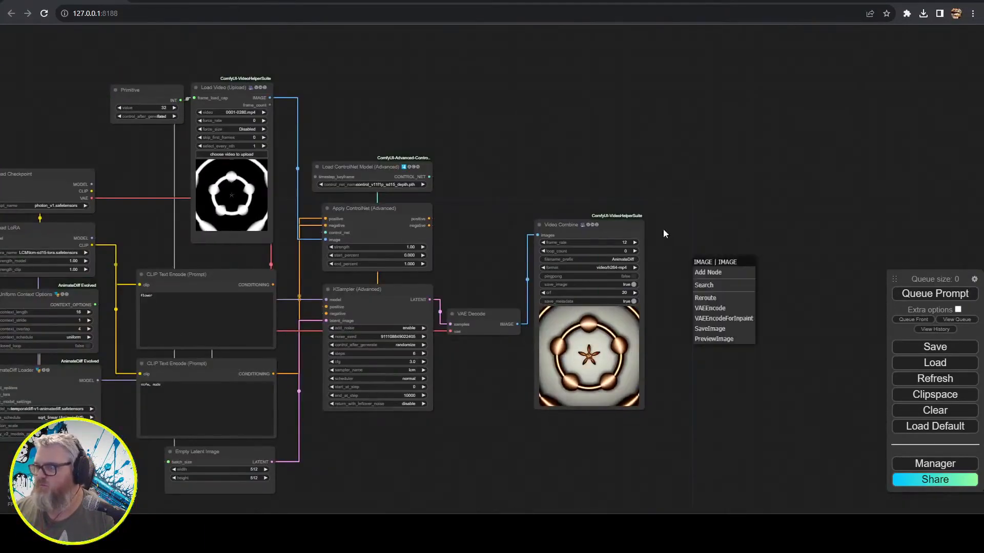
click(698, 275)
click(743, 241)
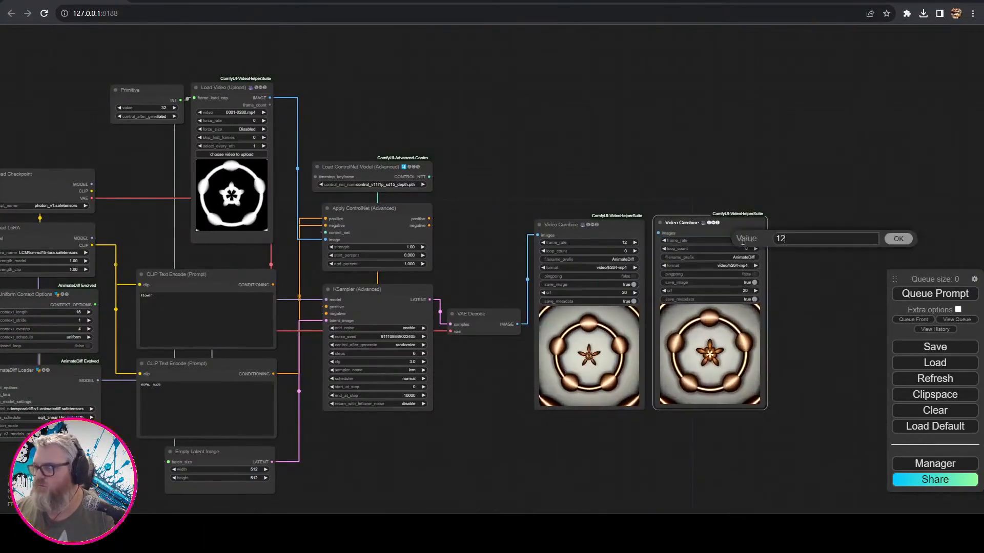
text(24)
key(Return)
click(744, 259)
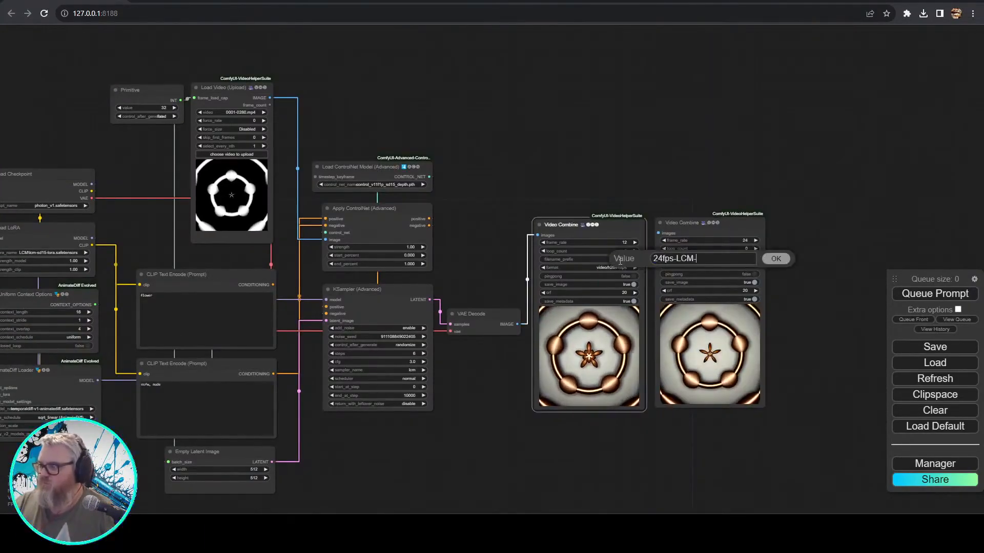
key(Return)
- Queue a render with prompt "field of flowers, daisy, lotus, rose", cfg 2.0, ControlNet strength 0.45 and end_percent 0.500
scroll(731, 436, up, 4)
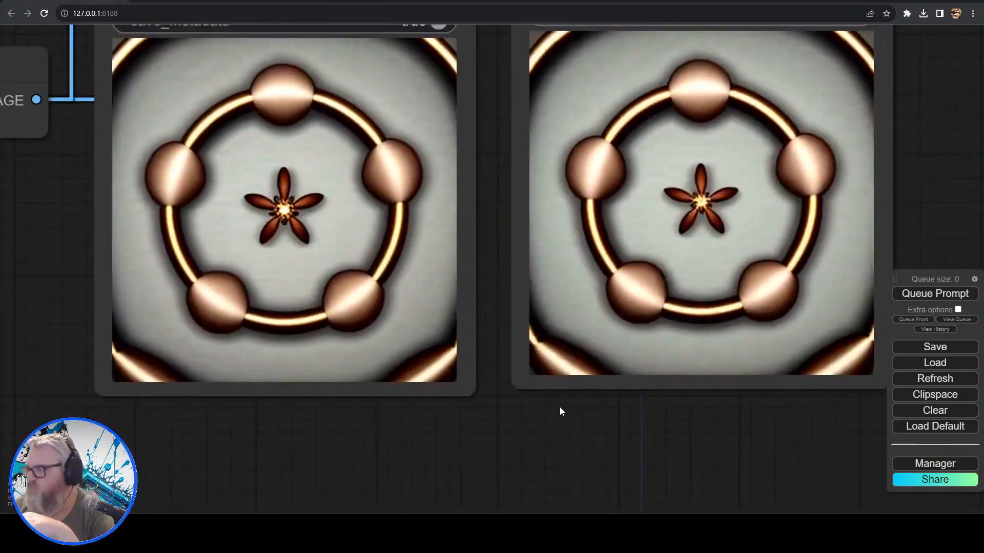
scroll(560, 410, down, 6)
click(577, 382)
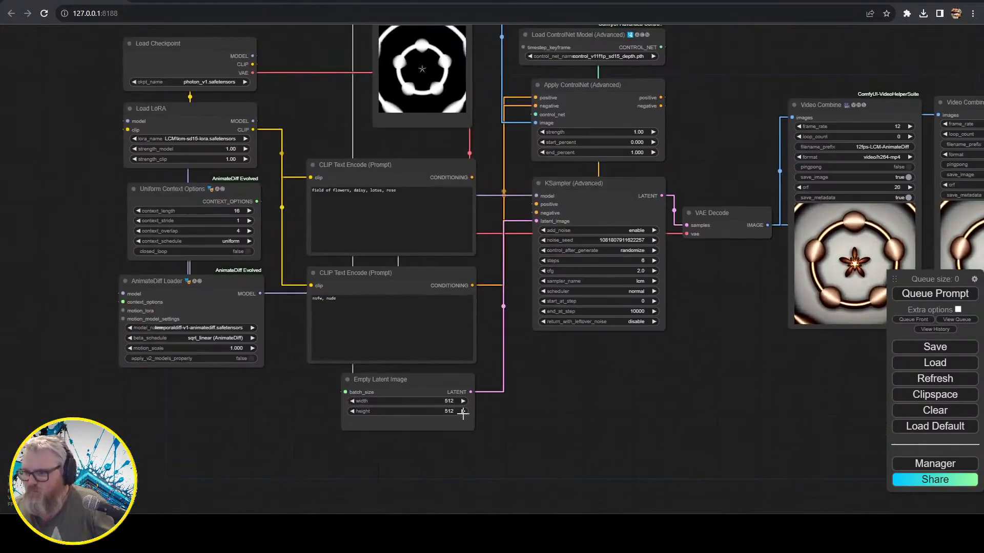
scroll(538, 189, up, 4)
click(301, 232)
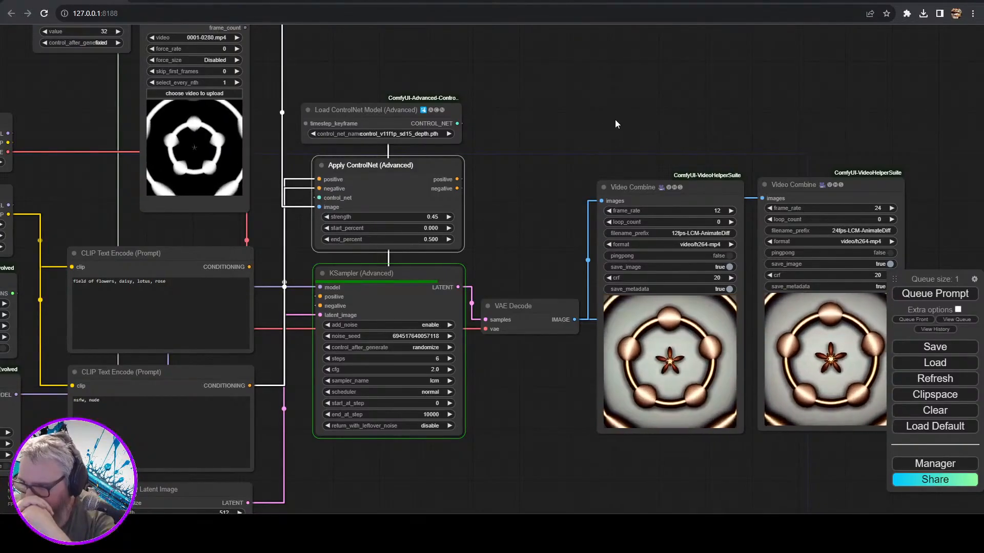
- Add an Apply IPAdapter from Encoded node below the AnimateDiff Loader
drag(711, 101, 356, 116)
scroll(494, 354, down, 1)
drag(146, 434, 600, 329)
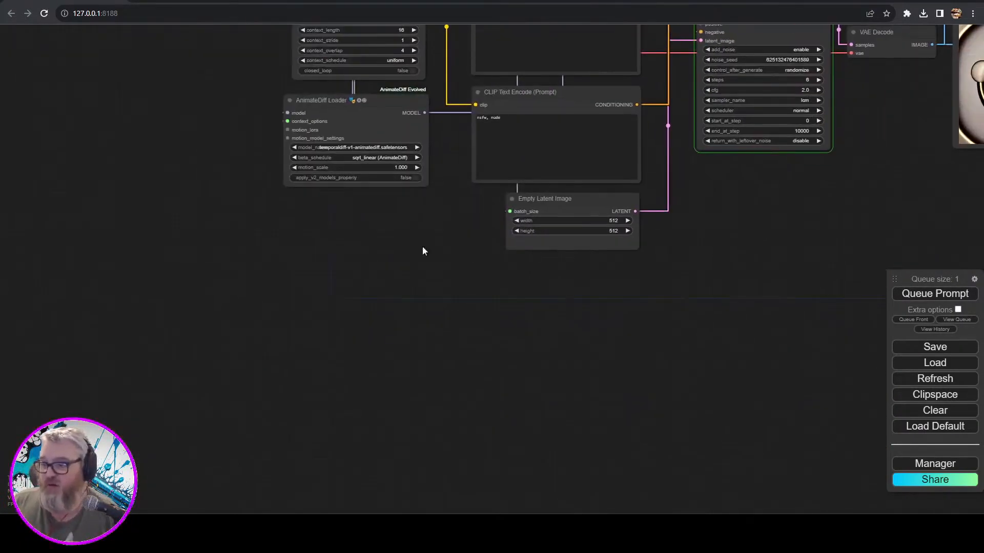
double_click(311, 220)
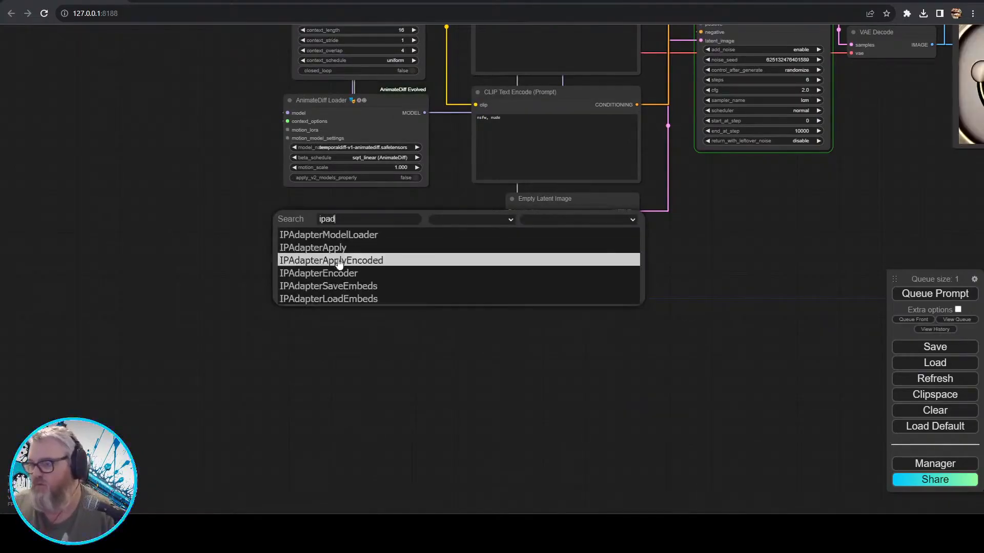
click(343, 260)
drag(366, 242, 209, 288)
click(233, 328)
drag(296, 285, 149, 275)
key(Delete)
- Add Encode IPAdapter Image and Load IPAdapter Model nodes feeding the embeds and ipadapter inputs of Apply IPAdapter from Encoded
double_click(176, 295)
text(ipad)
click(193, 349)
drag(240, 289, 228, 214)
click(261, 245)
drag(331, 238, 209, 250)
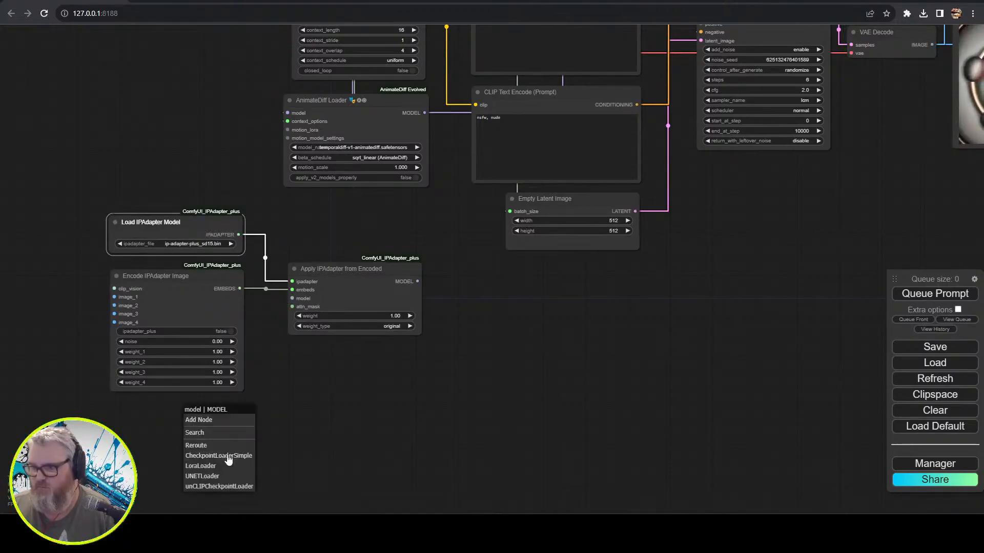
- Add a Load CLIP Vision node feeding the clip_vision input of Encode IPAdapter Image
scroll(337, 316, down, 3)
drag(414, 174, 339, 247)
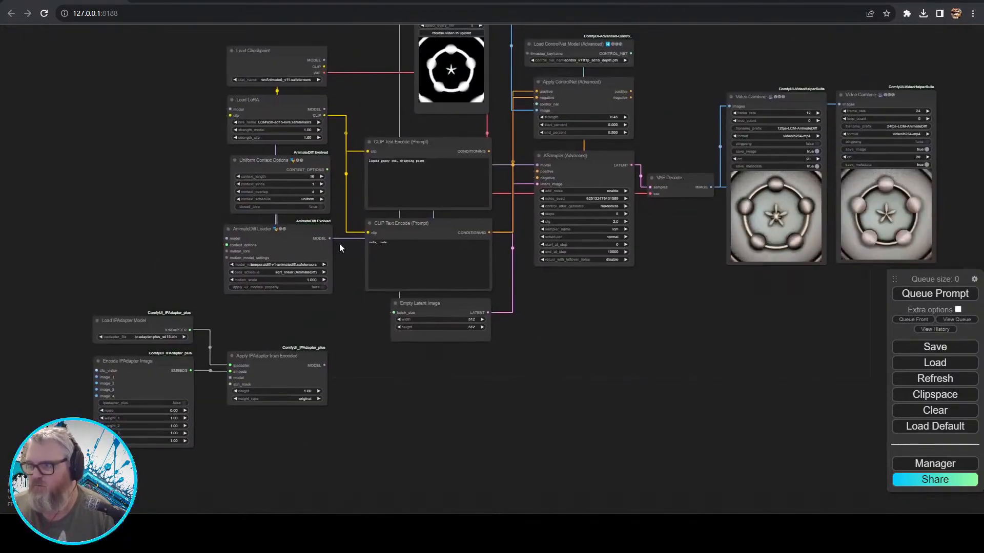
drag(250, 326, 308, 354)
double_click(306, 456)
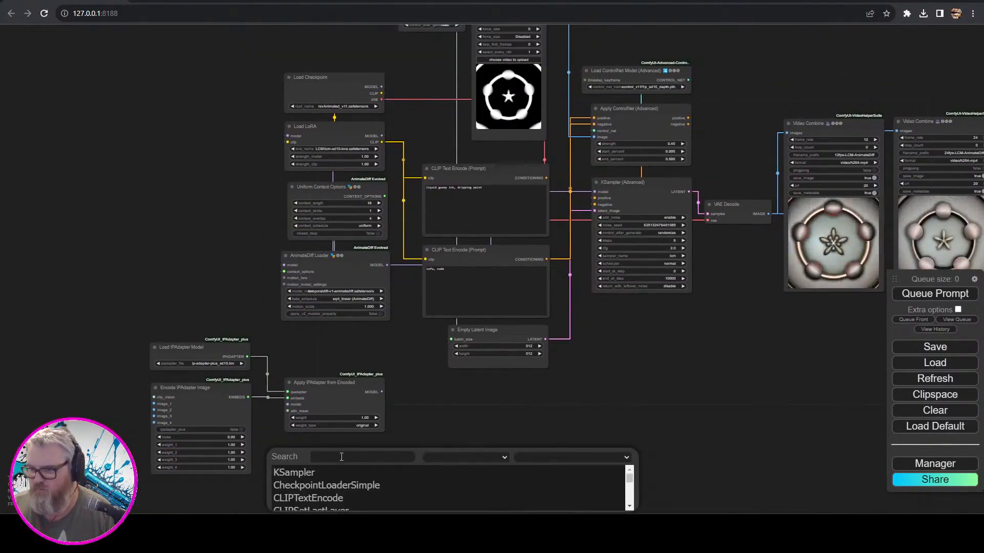
drag(154, 397, 56, 341)
click(82, 367)
- Arrange the IPAdapter nodes with both loaders stacked before Encode IPAdapter Image and the Apply node after it
drag(205, 347, 109, 301)
drag(317, 386, 186, 330)
drag(172, 391, 574, 300)
scroll(336, 278, up, 5)
drag(554, 199, 730, 253)
drag(410, 212, 408, 271)
drag(409, 159, 406, 219)
drag(532, 220, 372, 115)
scroll(372, 115, up, 1)
drag(270, 117, 268, 119)
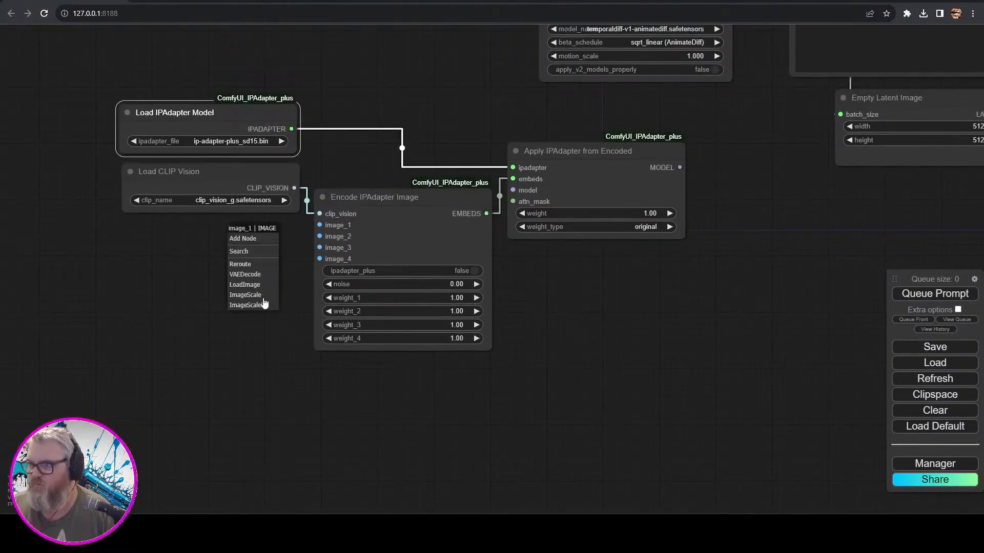
- Feed image_1 of Encode IPAdapter Image from Load Image with Mr_beans_holiday_ver2 (8).webp through a collapsed Prepare Image For Clip Vision node
click(248, 285)
drag(300, 245, 46, 250)
drag(148, 252, 172, 265)
click(192, 289)
text(prep)
click(200, 303)
drag(364, 297, 309, 231)
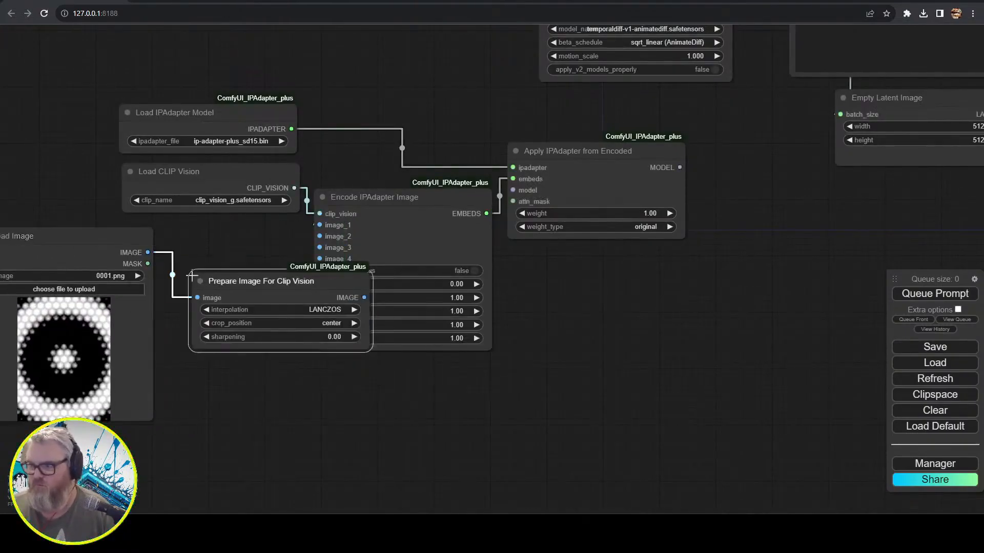
click(200, 281)
drag(139, 353, 272, 354)
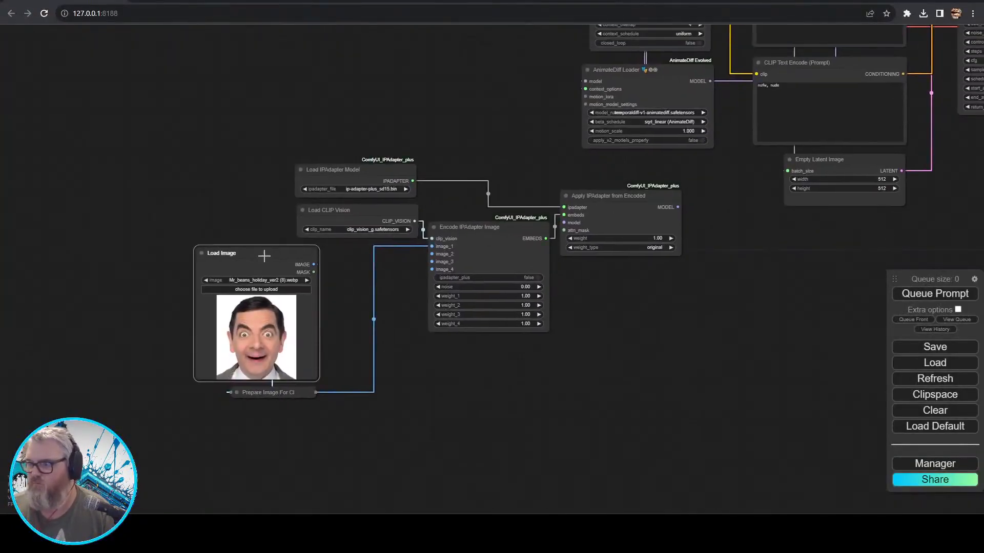
- Connect the prepared image to image_2, image_3 and image_4 as well, and set weight_2, weight_3 and weight_4 to 0.00
scroll(444, 346, up, 6)
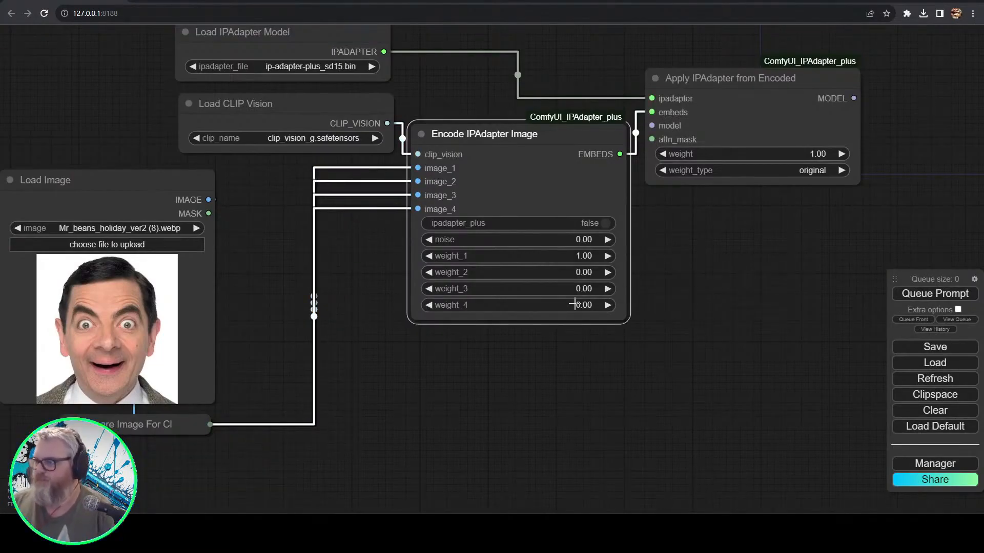
drag(475, 138, 474, 147)
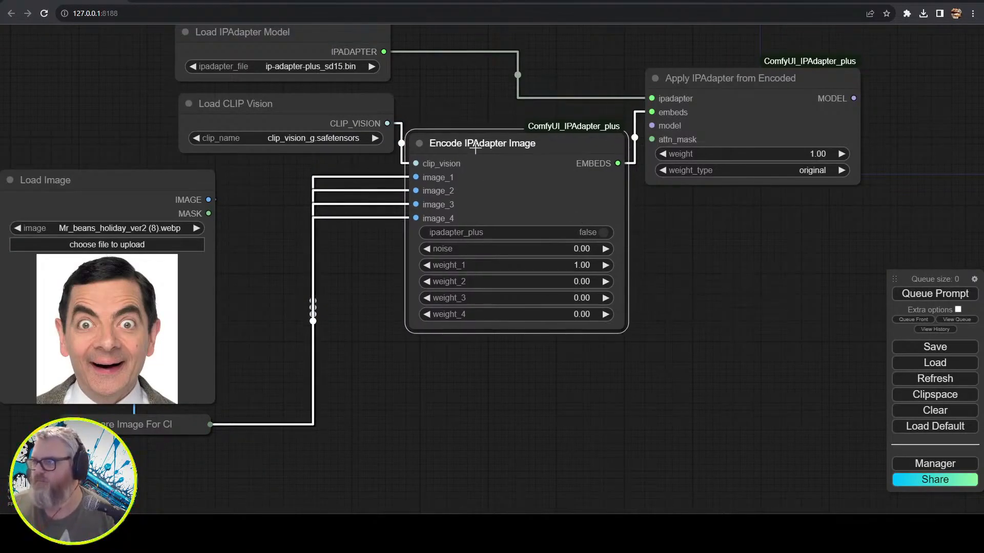
- Narrow the Load Image node and tuck it and Prepare Image For Clip Vision beside Encode IPAdapter Image
drag(272, 242, 331, 239)
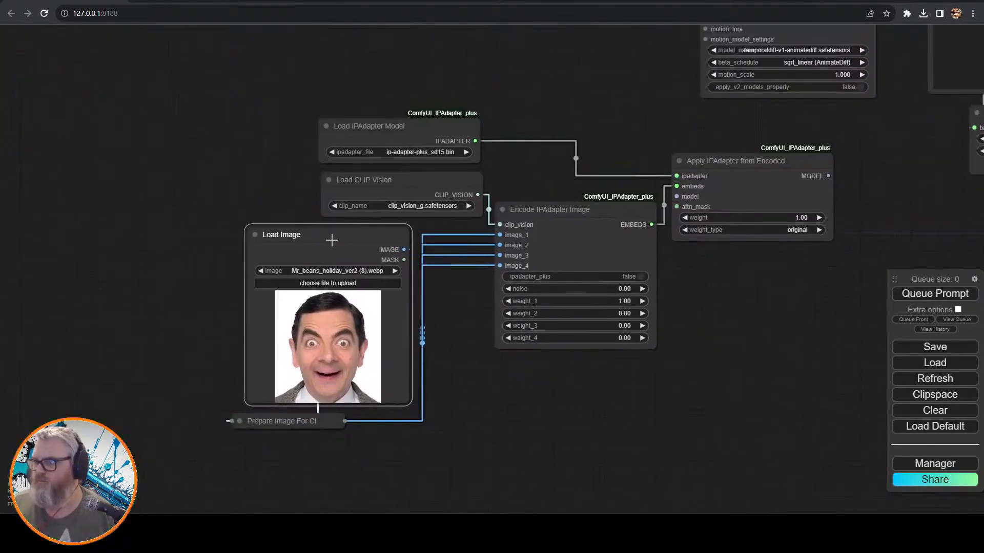
drag(307, 418, 431, 415)
drag(403, 396, 509, 394)
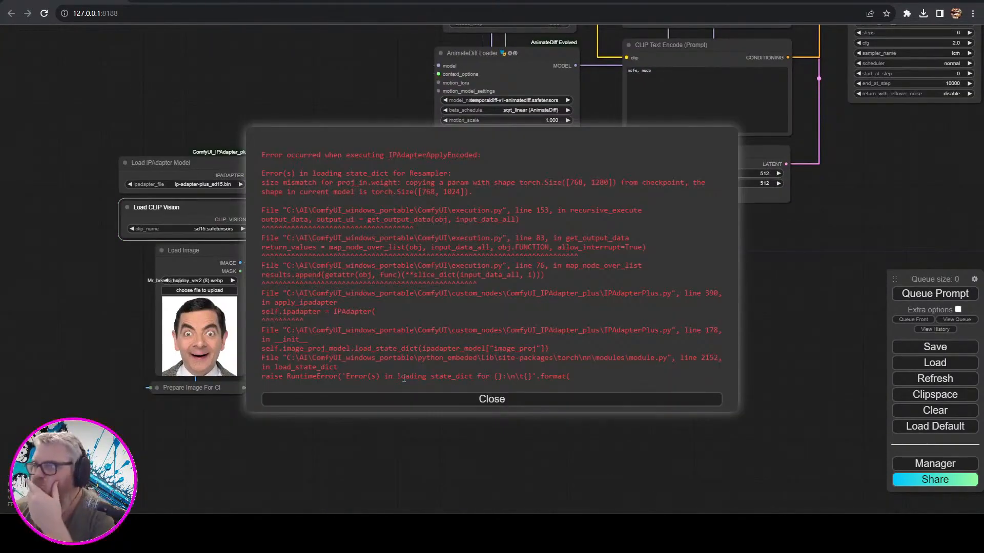
- Dismiss the IPAdapterApplyEncoded errors, choose ip-adapter_sd15.bin in Load IPAdapter Model and queue the prompt again
click(402, 399)
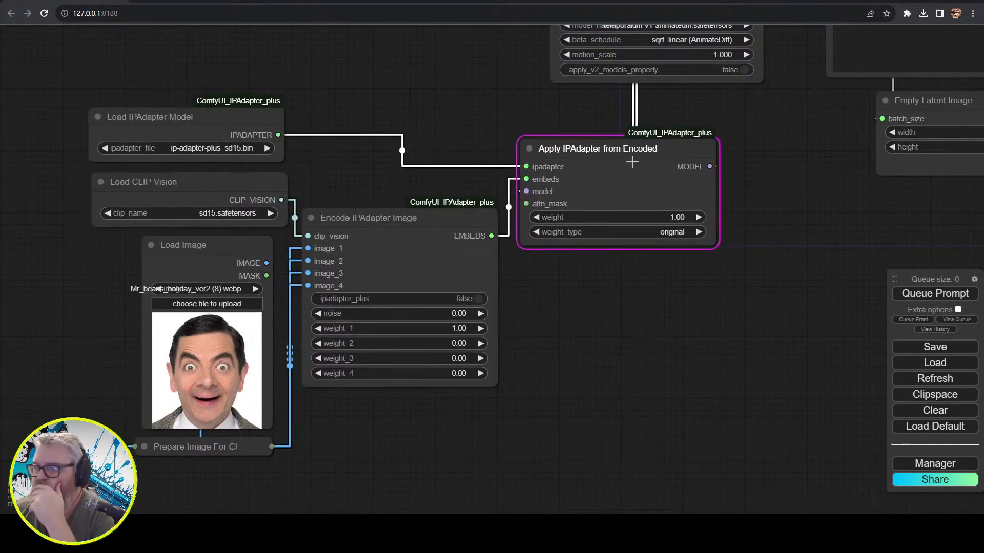
drag(559, 326, 465, 317)
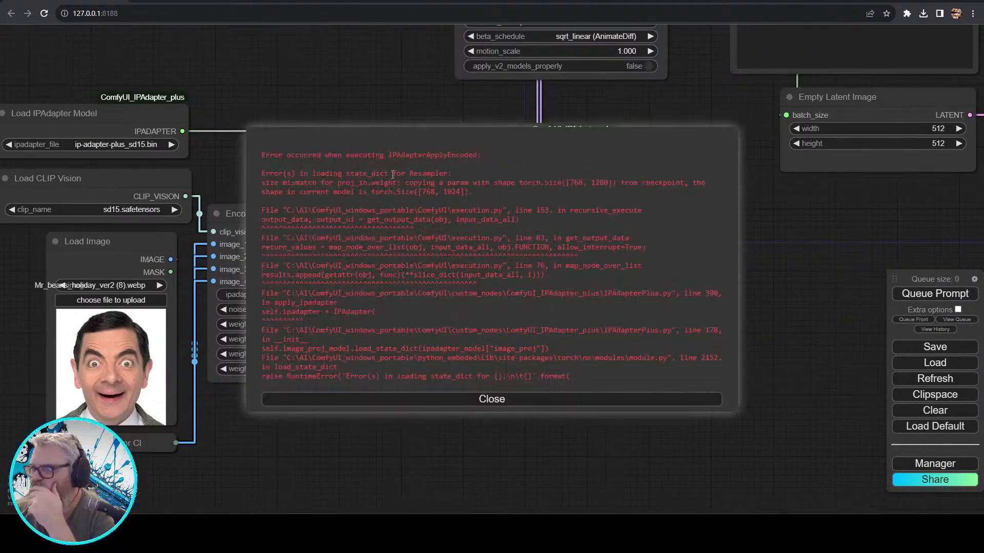
click(403, 400)
click(131, 442)
click(944, 300)
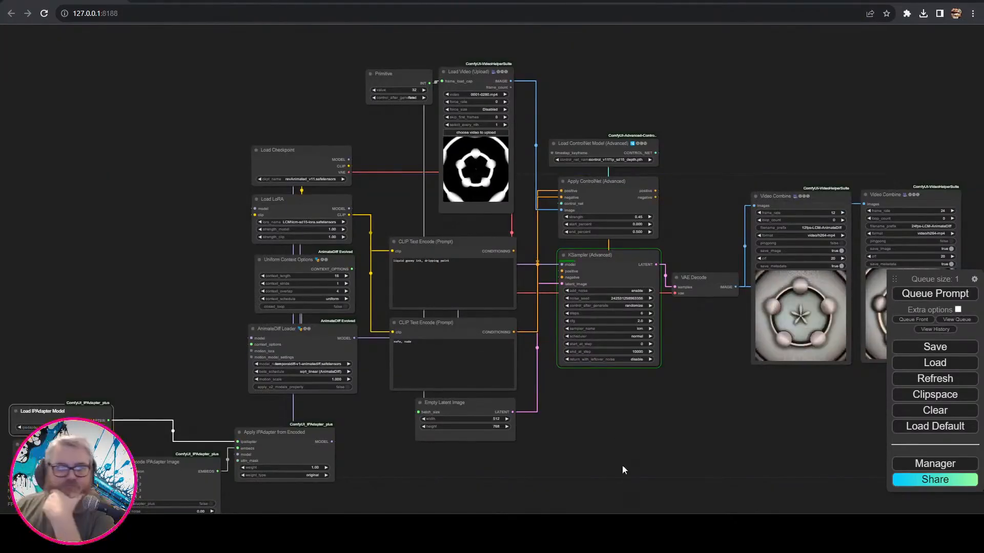
- Replace the positive prompt with "mr bean" and set the Empty Latent Image to 768 wide and 512 high
drag(700, 458, 733, 333)
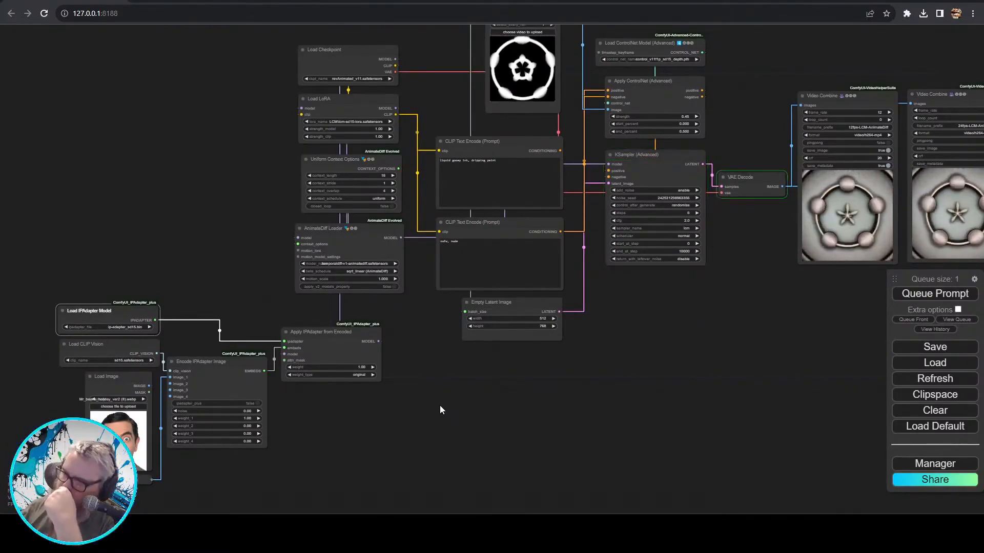
drag(871, 287, 457, 418)
scroll(460, 418, up, 5)
drag(189, 429, 700, 270)
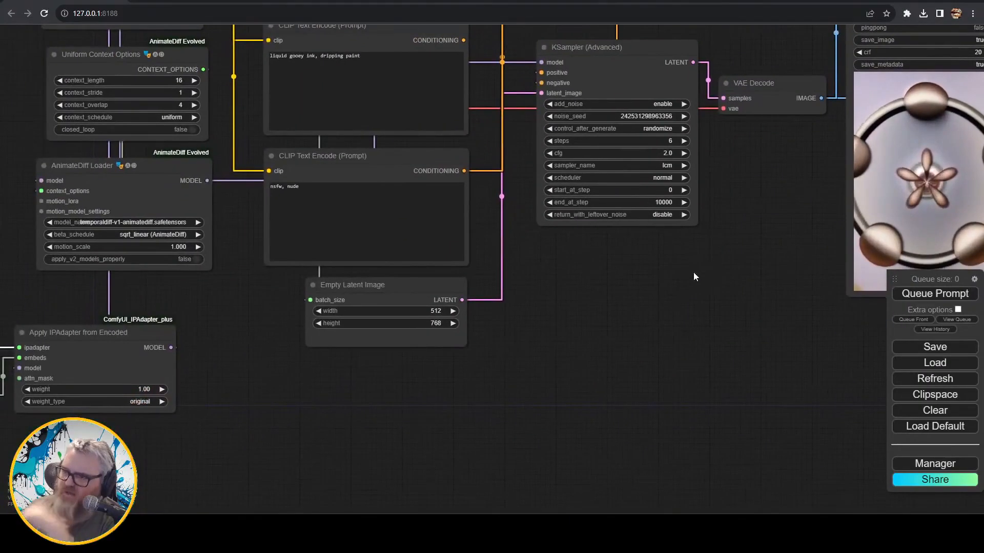
mouse_move(269, 306)
mouse_down()
mouse_move(432, 254)
mouse_move(340, 377)
mouse_up()
drag(431, 128, 355, 127)
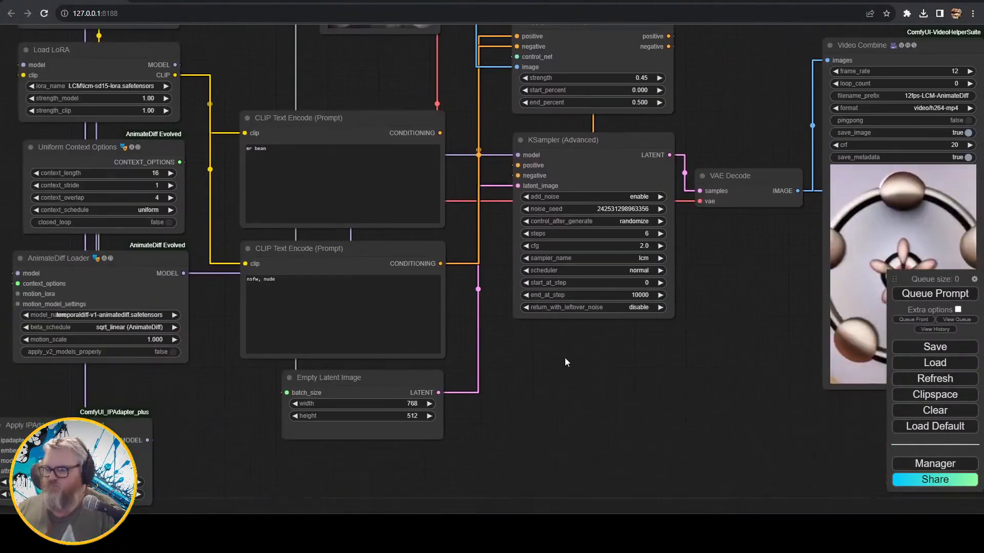
- Replace Empty Latent Image with a VAE Encode node fed by joan_of_arc.mp4 in Load Video, placed above Load ControlNet Model
double_click(555, 380)
text(vae enc)
key(Return)
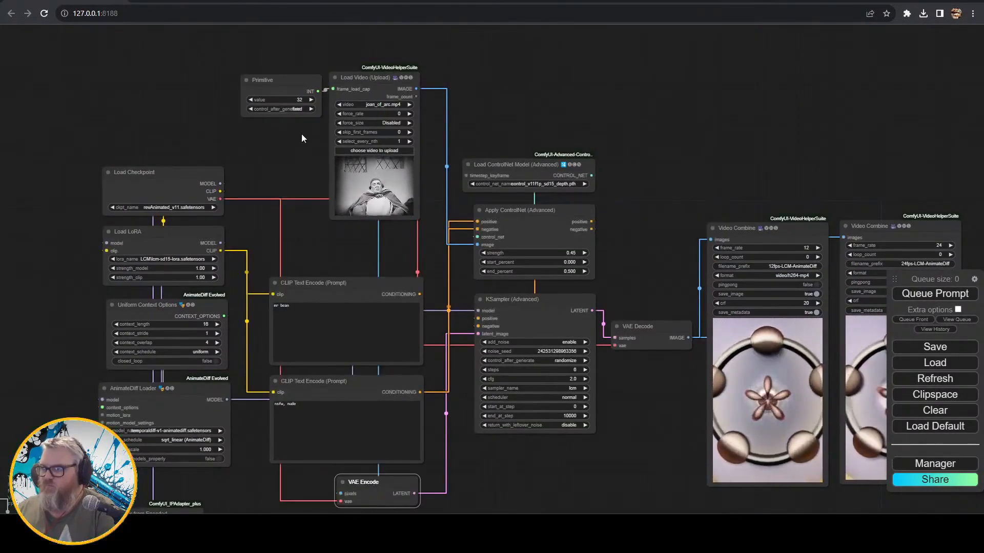
drag(378, 483, 551, 115)
- Set select_every_nth of the Load Video node to 2
scroll(492, 131, up, 3)
drag(492, 131, 574, 190)
click(406, 118)
drag(283, 121, 271, 112)
click(467, 202)
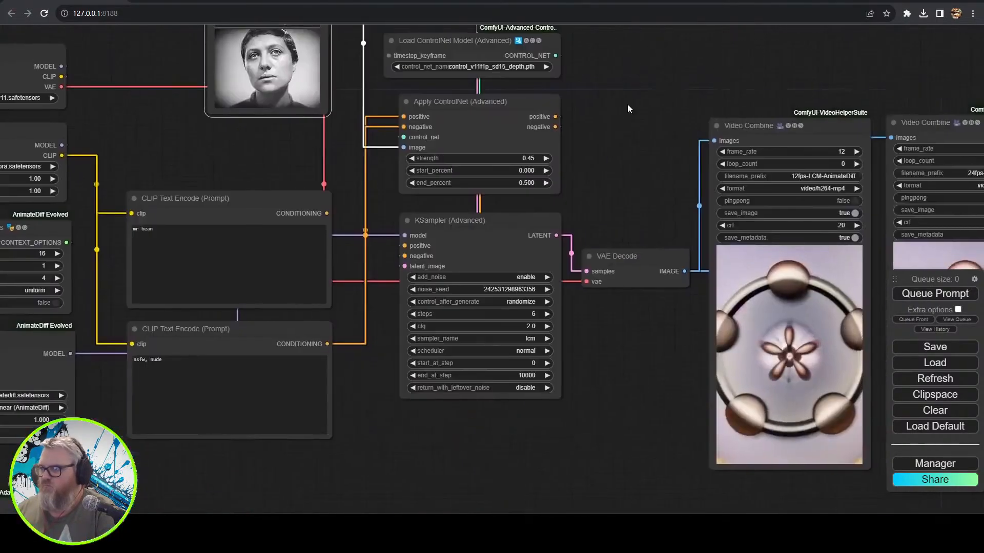
- Switch the ControlNet model to control_v11p_sd15_lineart.pth and route the video through a new Realistic Lineart node into Apply ControlNet
click(451, 165)
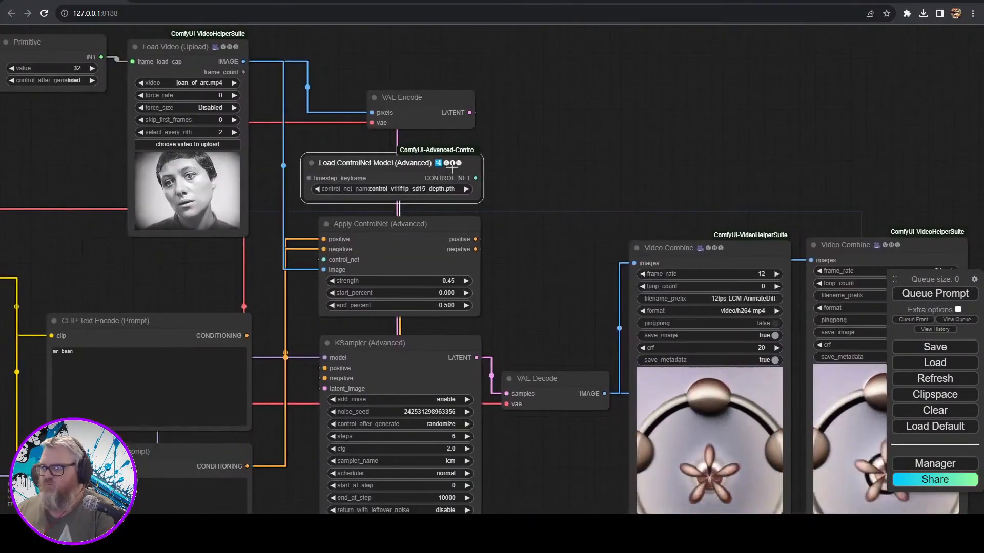
double_click(549, 127)
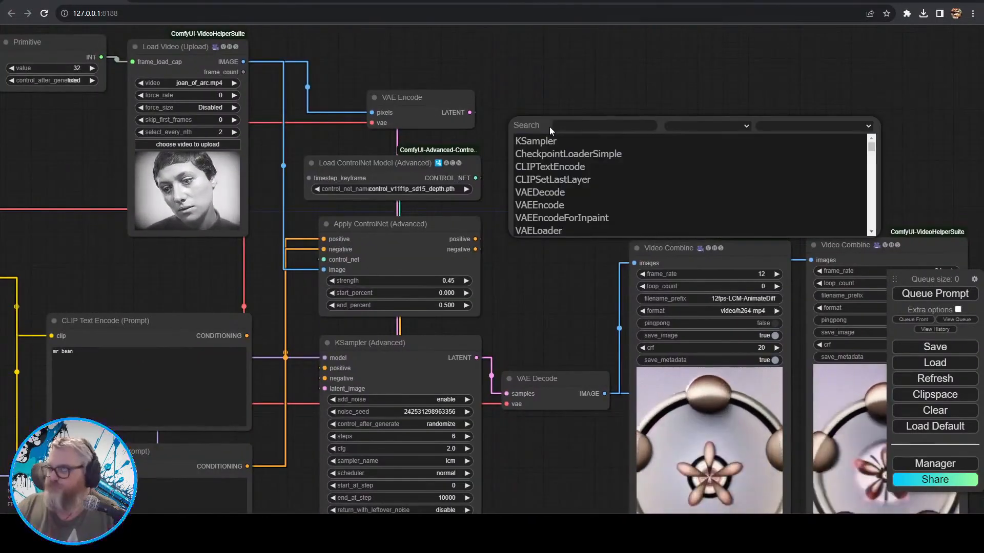
text(line)
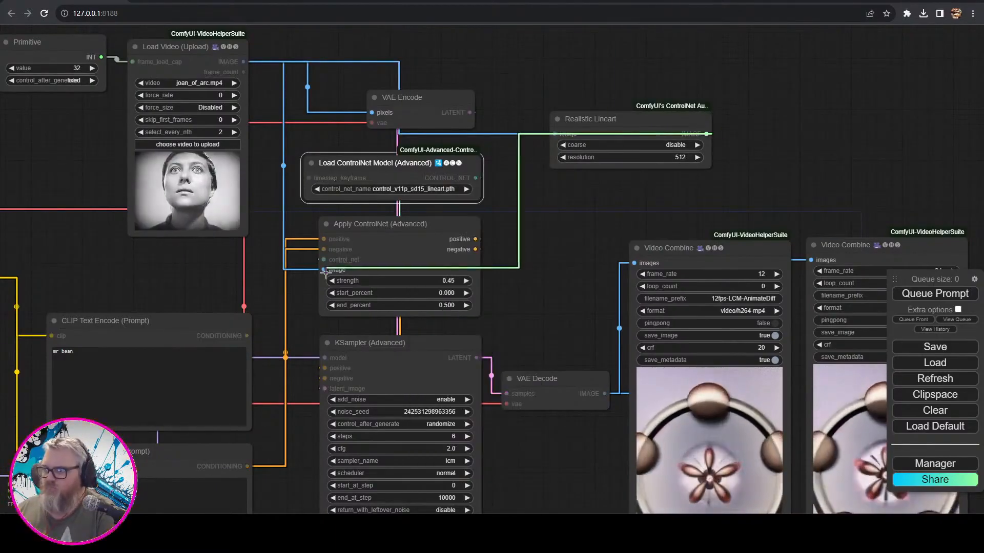
- Add a Video Combine node to the Realistic Lineart output with frame_rate 12, prefix LineArt-AnimateDiff and format video/h264-mp4
drag(706, 134, 794, 117)
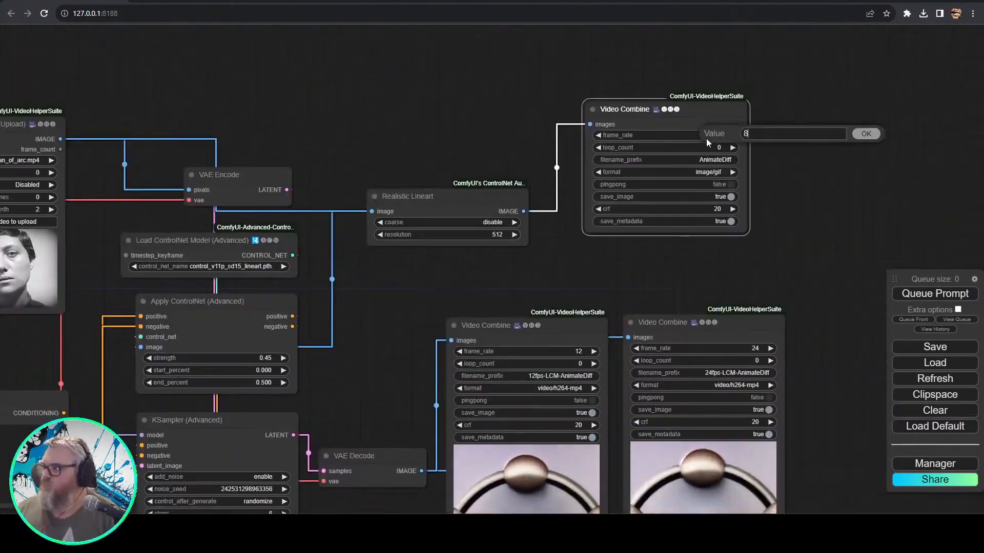
key(Return)
click(715, 172)
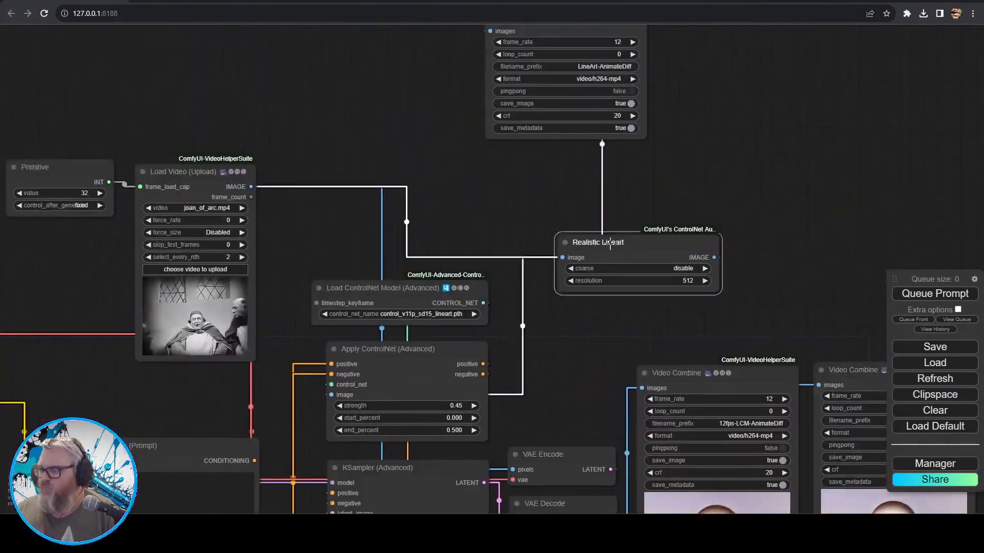
- Stack Load ControlNet Model and Realistic Lineart directly above the Apply ControlNet node
drag(390, 287, 440, 197)
drag(594, 226, 394, 282)
drag(440, 200, 442, 216)
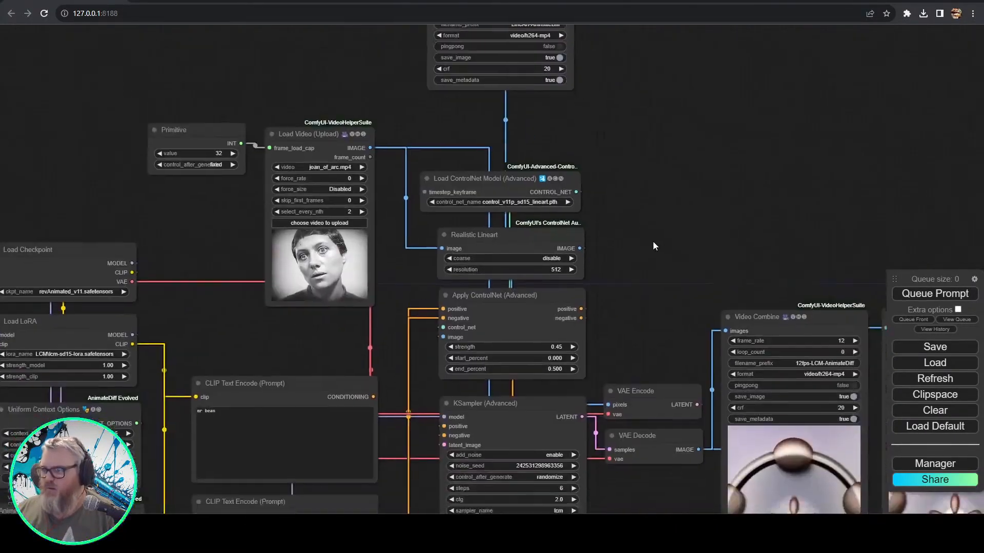
- Dismiss the Video Combine error, rename that node's filename_prefix to LineArt2-AnimateDiff and turn off its save_image option
drag(653, 241, 643, 72)
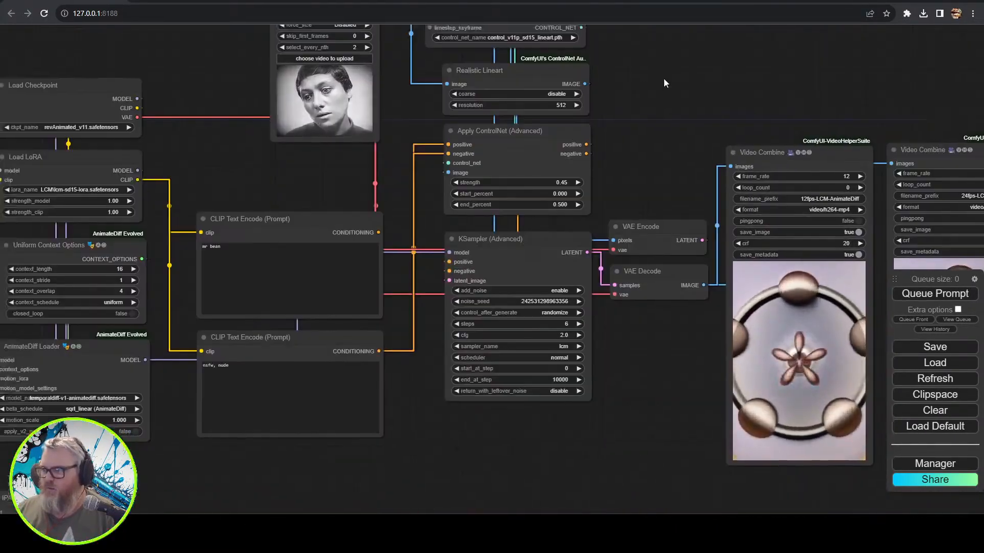
click(576, 364)
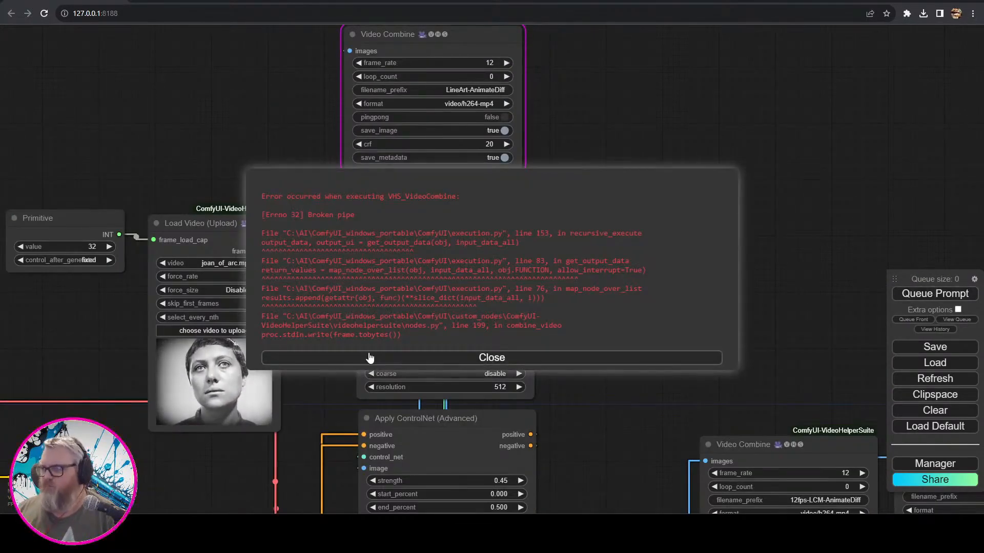
click(371, 358)
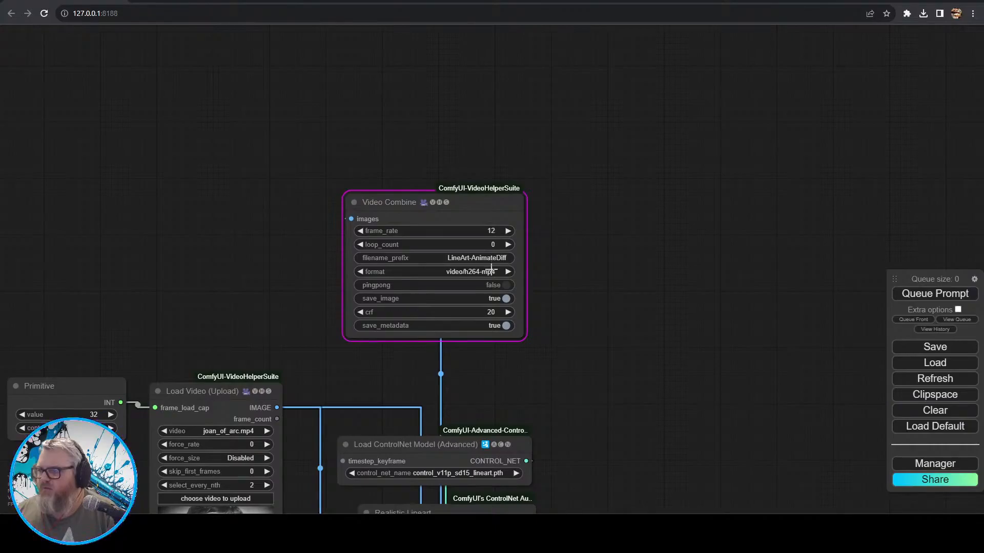
click(478, 257)
click(549, 257)
text(2)
click(655, 257)
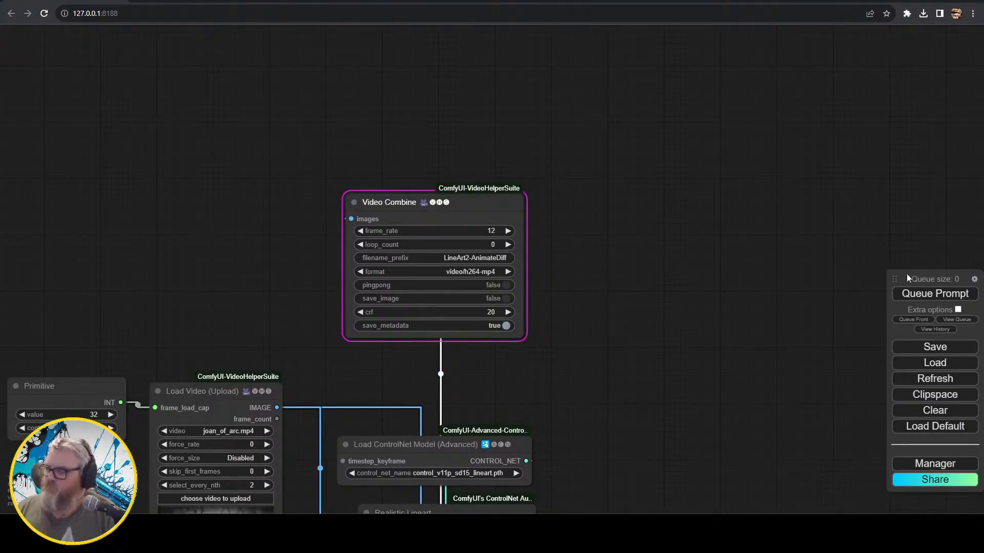
- Replace the lineart Video Combine node with a Preview Image node on the Realistic Lineart output and queue the prompt
click(568, 310)
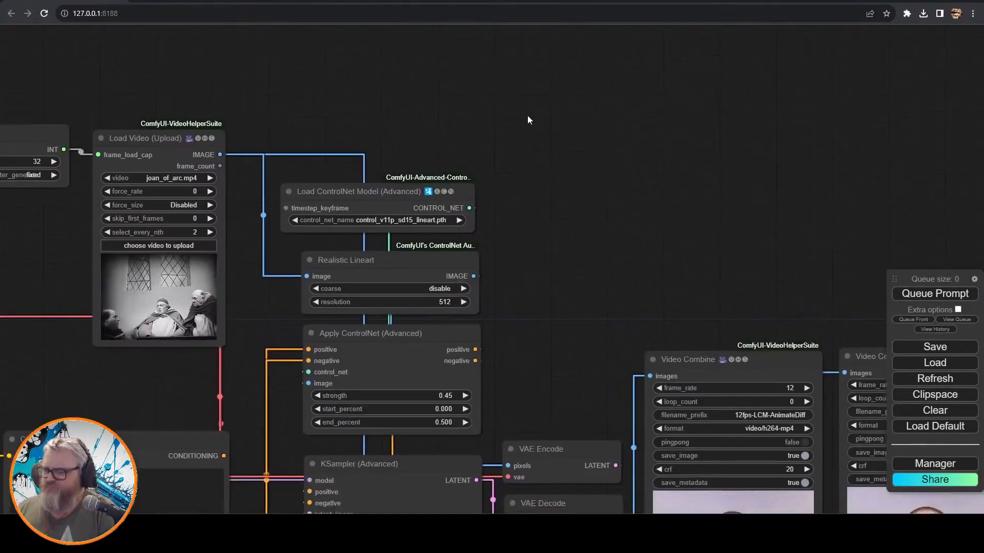
click(918, 294)
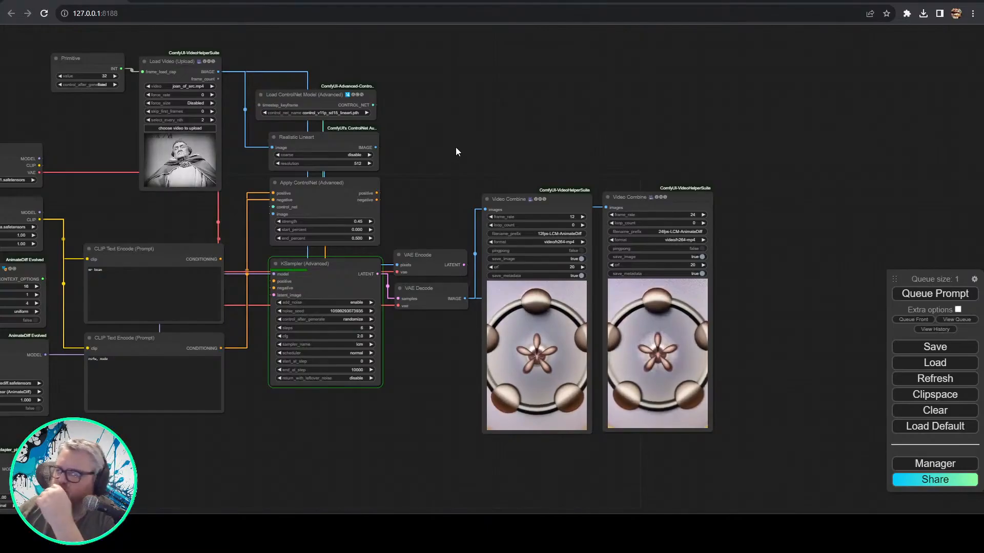
drag(375, 147, 417, 74)
click(446, 151)
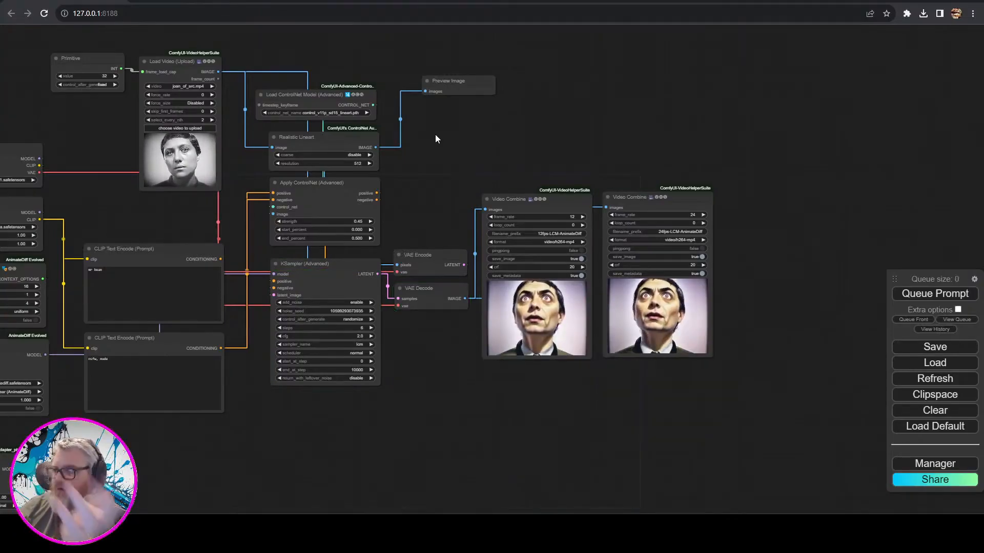
- Inspect the generated Mr Bean video, and queue another run that includes the lineart preview
scroll(435, 134, up, 10)
drag(497, 330, 693, 251)
scroll(303, 47, down, 11)
scroll(695, 154, up, 5)
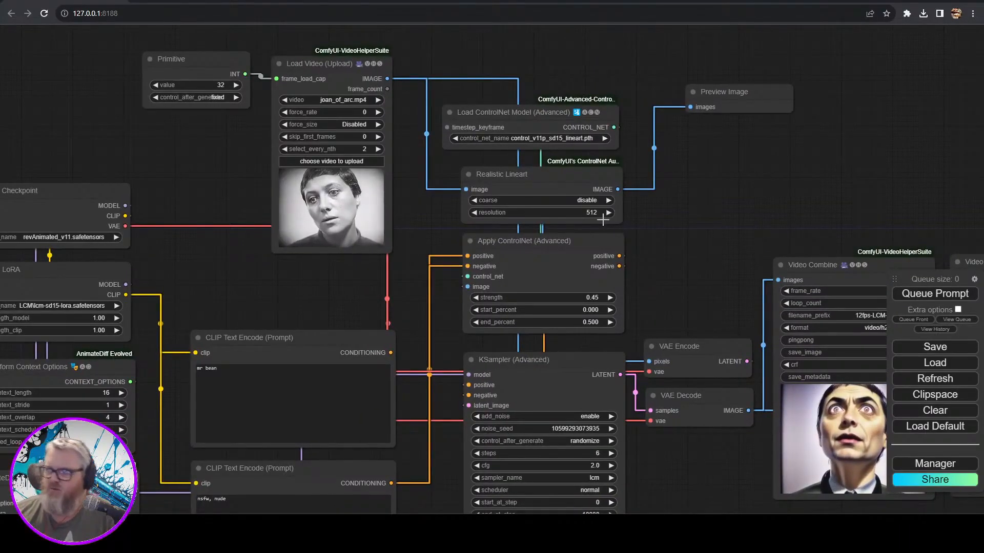
drag(317, 279, 158, 184)
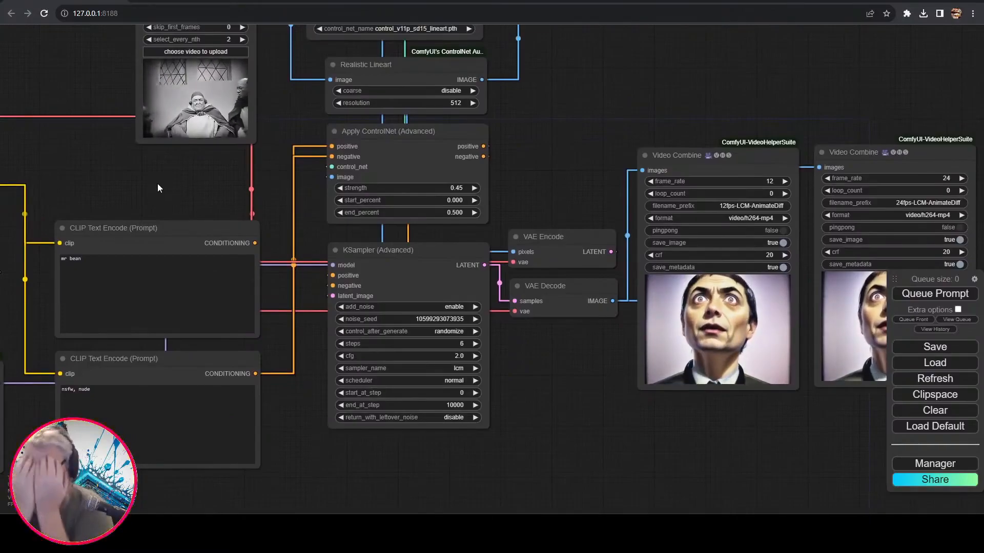
drag(190, 197, 100, 310)
click(935, 294)
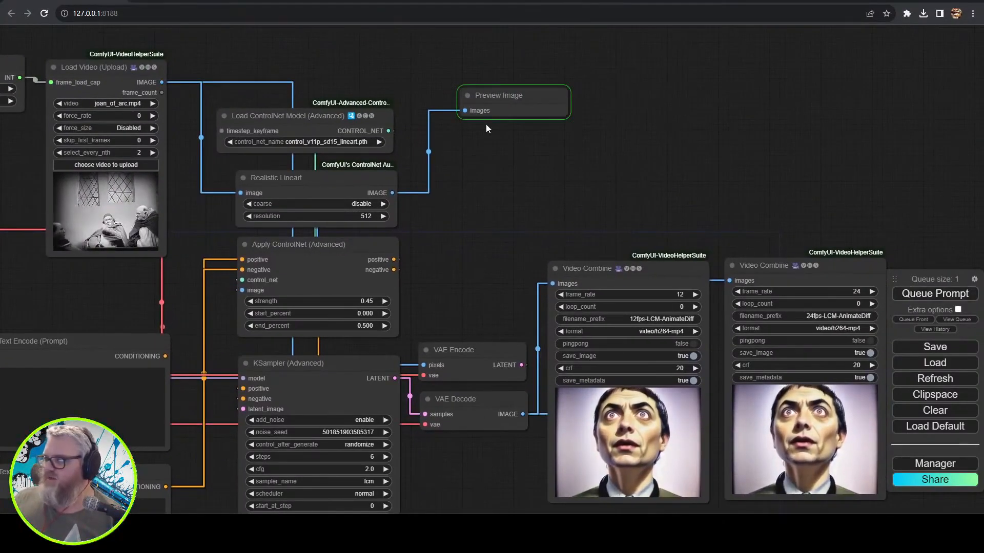
- Place Preview Image above the lineart nodes and move the whole ControlNet group up, clear of the KSampler
click(465, 128)
click(550, 135)
drag(520, 102, 392, 92)
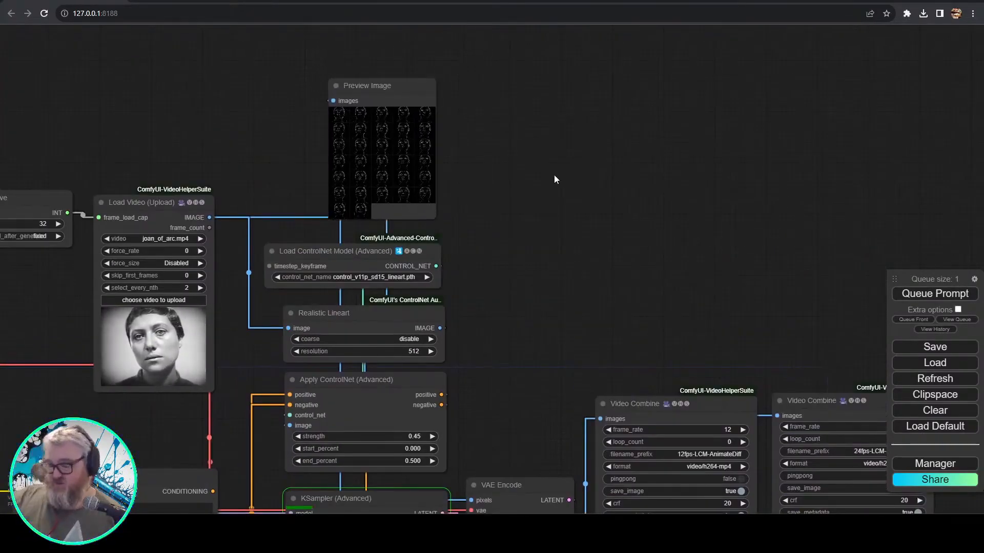
drag(486, 418, 507, 420)
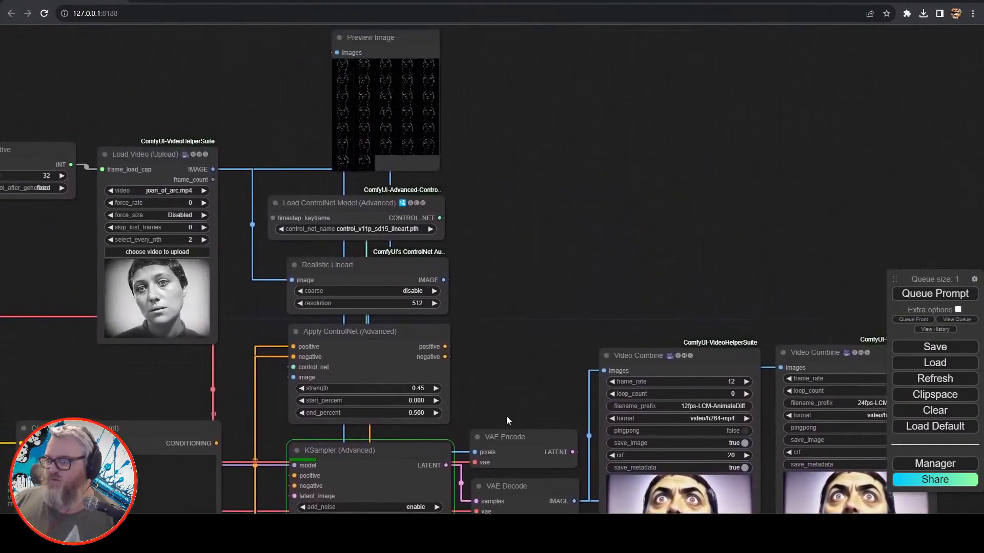
drag(490, 376, 328, 154)
drag(374, 334, 383, 174)
drag(528, 141, 463, 314)
- Duplicate Apply ControlNet and its model loader, chain the positive and negative conditioning, and choose control_v11p_sd15_normalbae.pth in the copied loader
mouse_move(339, 346)
alt+mouse_down()
mouse_move(549, 325)
mouse_move(493, 347)
alt+mouse_up()
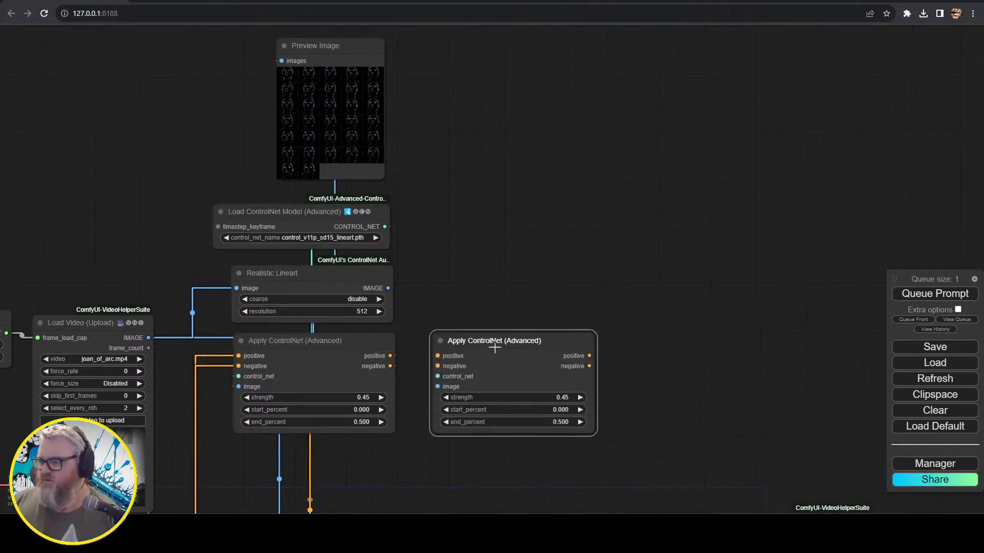
drag(512, 211, 425, 214)
click(519, 234)
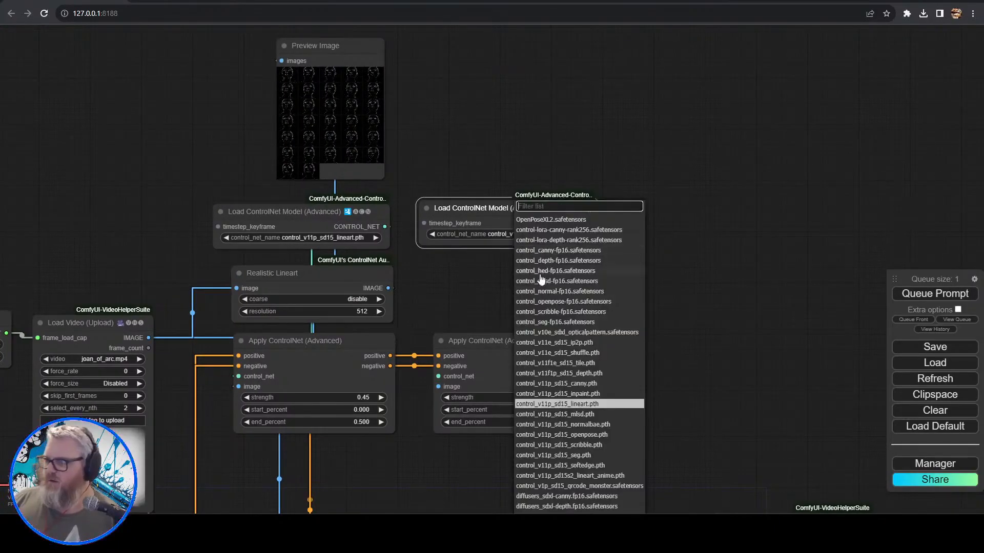
click(604, 430)
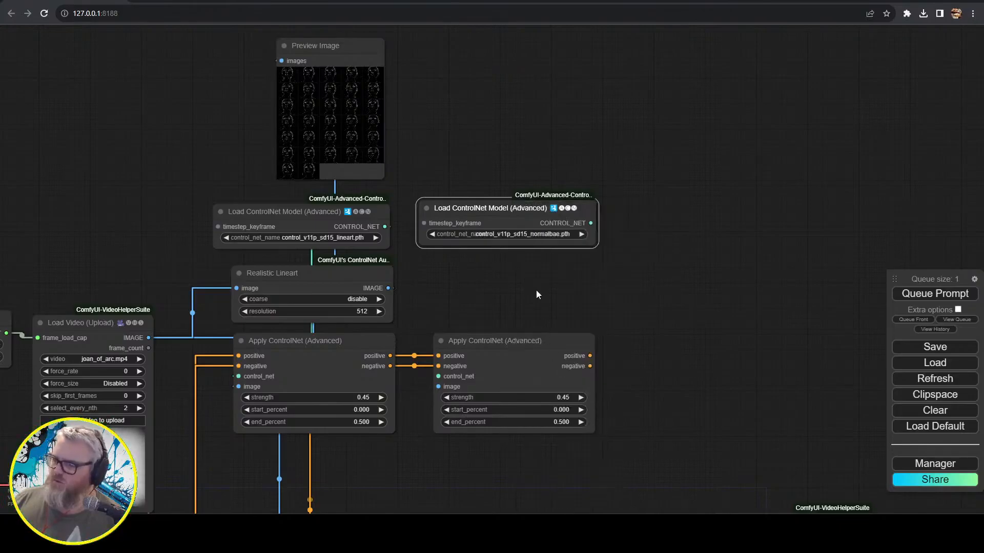
- Route Load Video through a new BAE - Normal Map node into the second Apply ControlNet, and connect the normalbae loader to control_net
double_click(495, 280)
text(normal)
click(495, 306)
drag(533, 272, 475, 279)
drag(148, 337, 443, 293)
drag(594, 294, 440, 394)
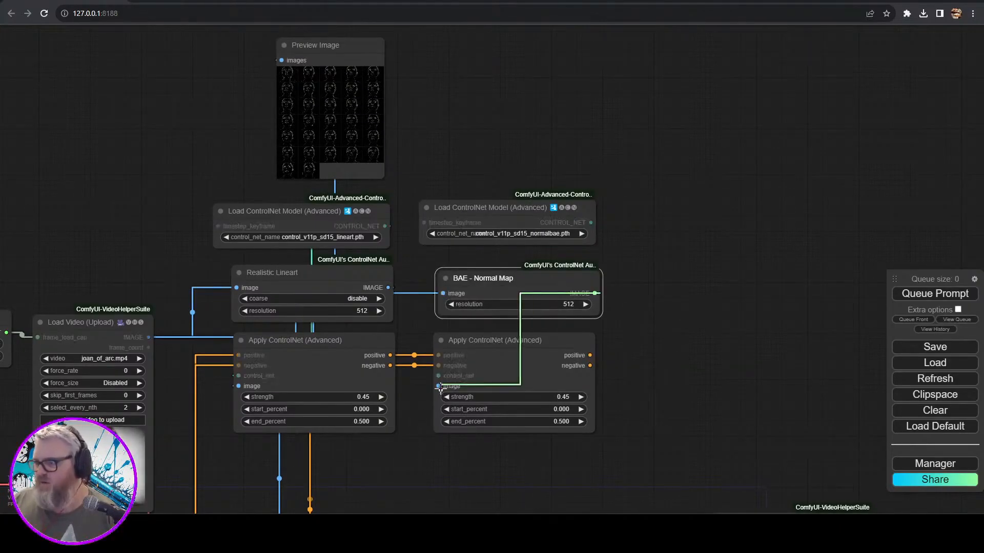
drag(625, 240, 439, 376)
- Duplicate Apply ControlNet as a third unit and add an OpenPose Pose Recognition node above it
drag(651, 444, 555, 420)
mouse_move(397, 321)
alt+mouse_down()
mouse_move(630, 323)
mouse_move(599, 322)
alt+mouse_up()
double_click(618, 246)
text(openpose)
click(641, 271)
drag(661, 249, 582, 229)
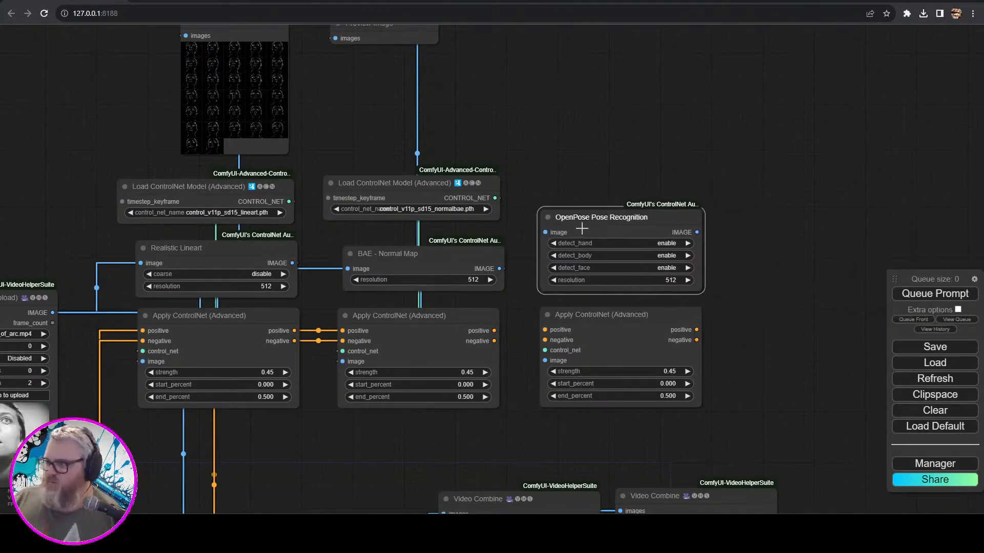
drag(619, 300, 637, 378)
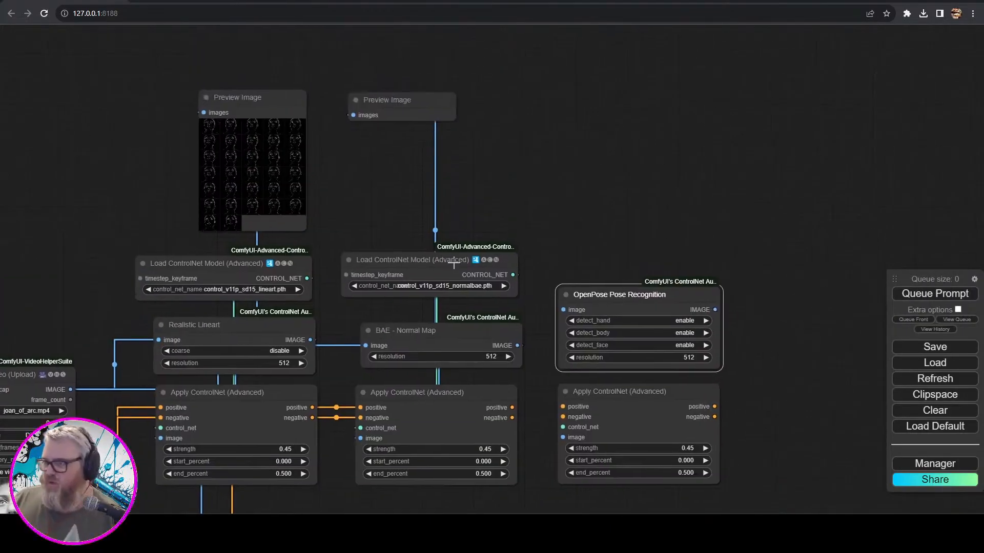
- Duplicate the ControlNet loader above OpenPose Pose Recognition, set it to control_v11p_sd15_openpose.pth and add a Preview Image node above
alt+drag(407, 263, 611, 230)
click(635, 256)
click(709, 435)
click(553, 145)
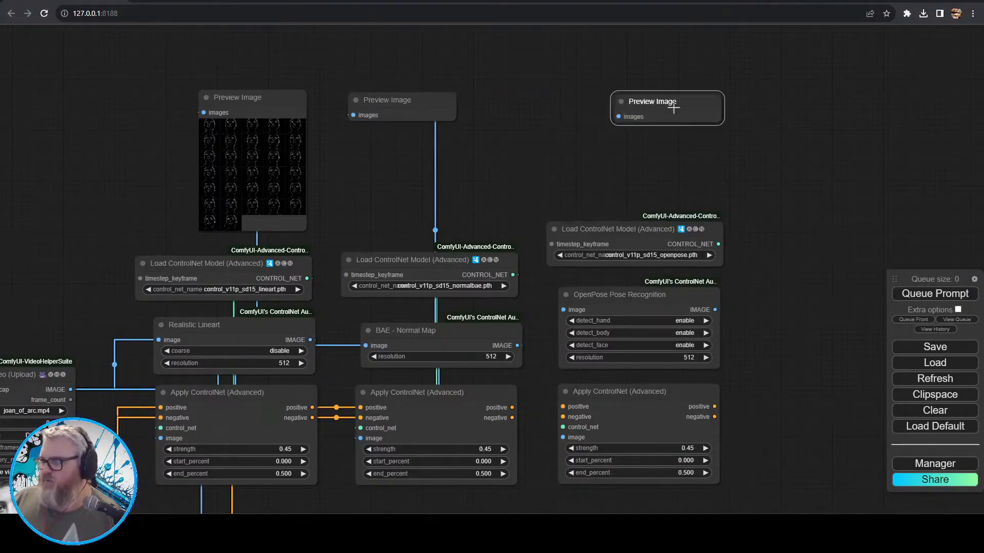
- Chain positive and negative conditioning from the second Apply ControlNet through the third one and on to KSampler (Advanced)
drag(568, 407, 564, 408)
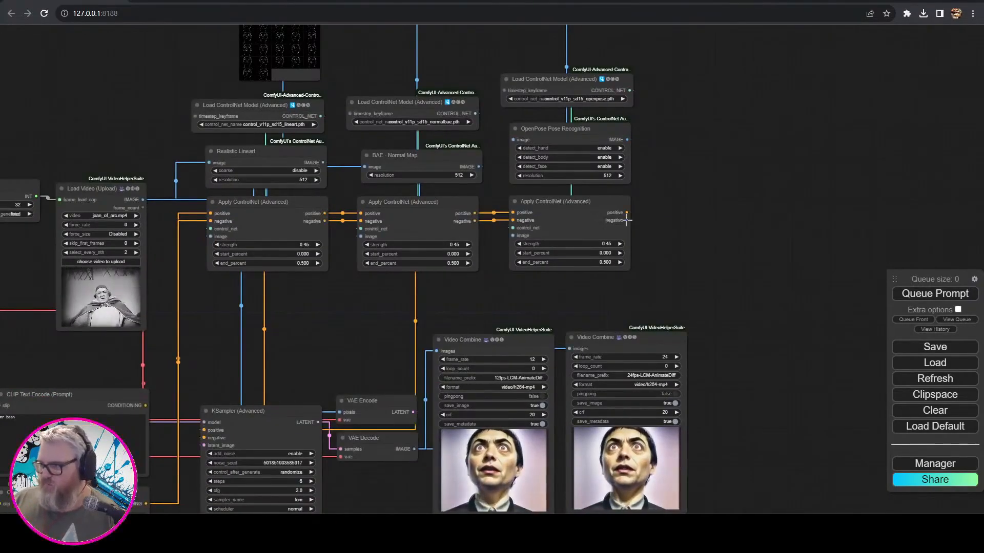
scroll(414, 264, down, 3)
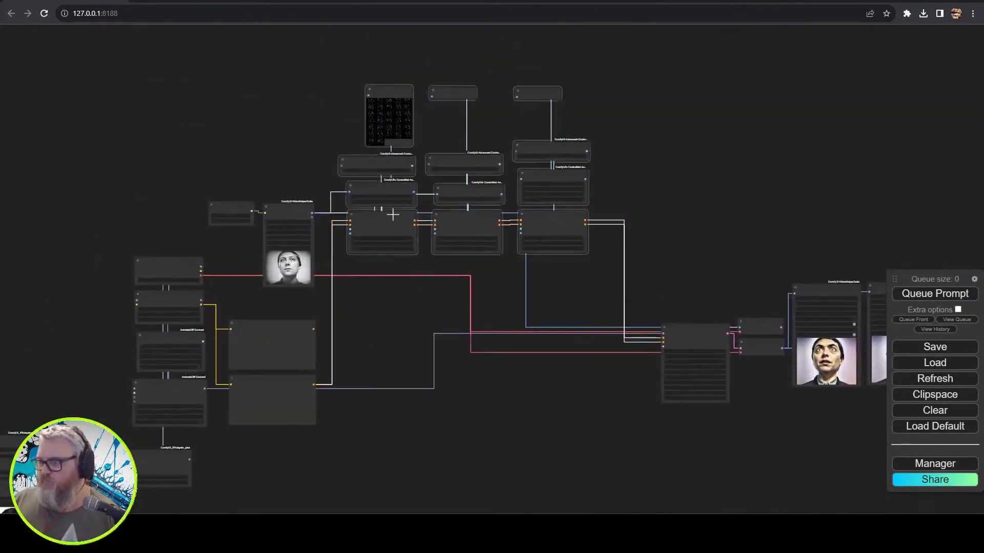
scroll(388, 143, up, 4)
- Line the ControlNet nodes up beside the prompts and connect the positive prompt's conditioning to the first Apply ControlNet's positive input
drag(388, 143, 449, 119)
drag(319, 299, 323, 271)
drag(279, 265, 400, 361)
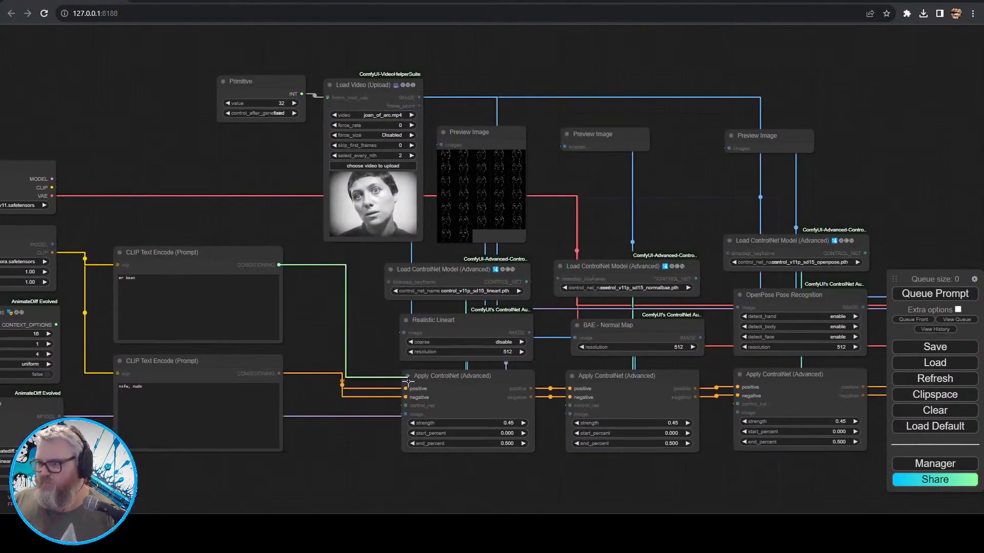
drag(364, 402, 365, 403)
drag(406, 388, 410, 388)
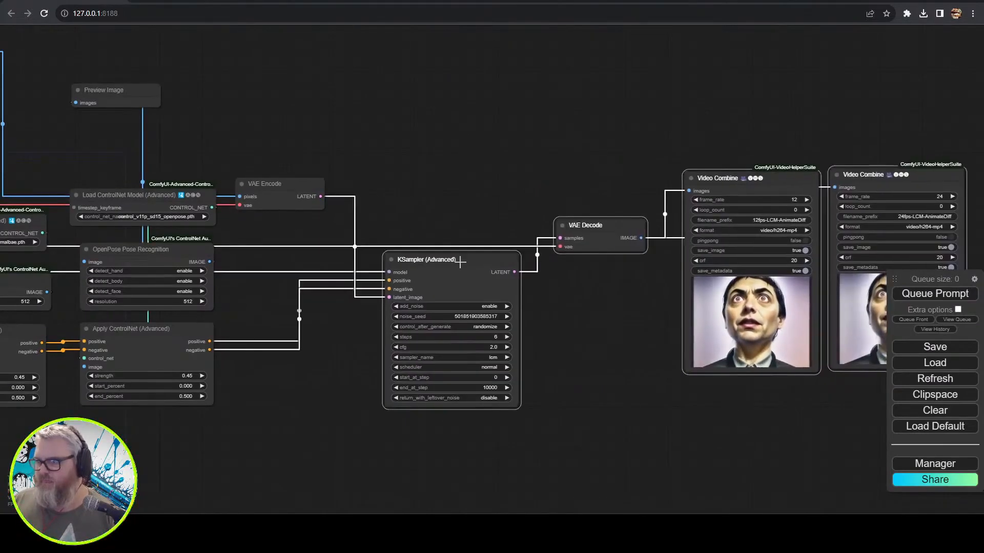
- Move the sampler and video output nodes beyond the ControlNets, and place the IPAdapter nodes between Load Checkpoint and the LoRA and AnimateDiff column
drag(345, 483, 783, 121)
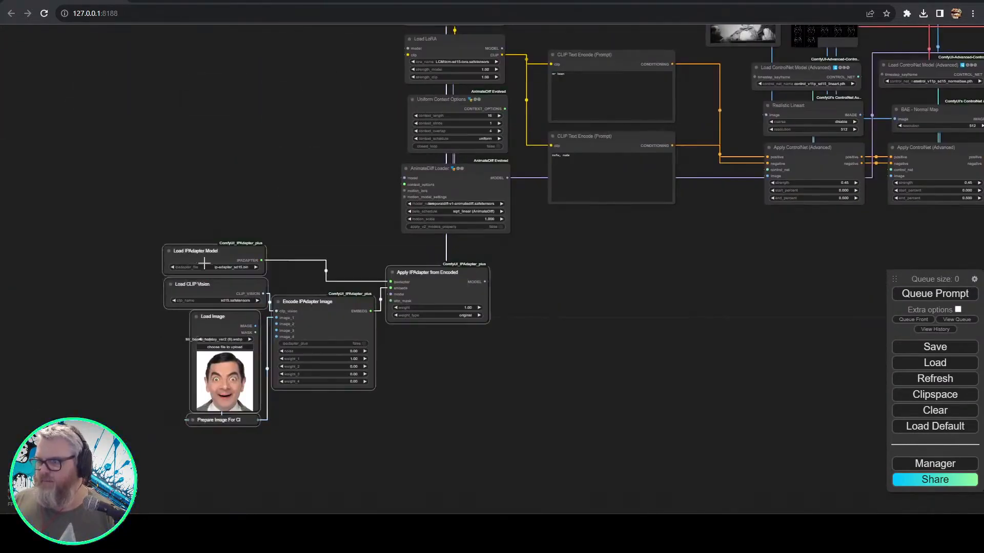
click(212, 247)
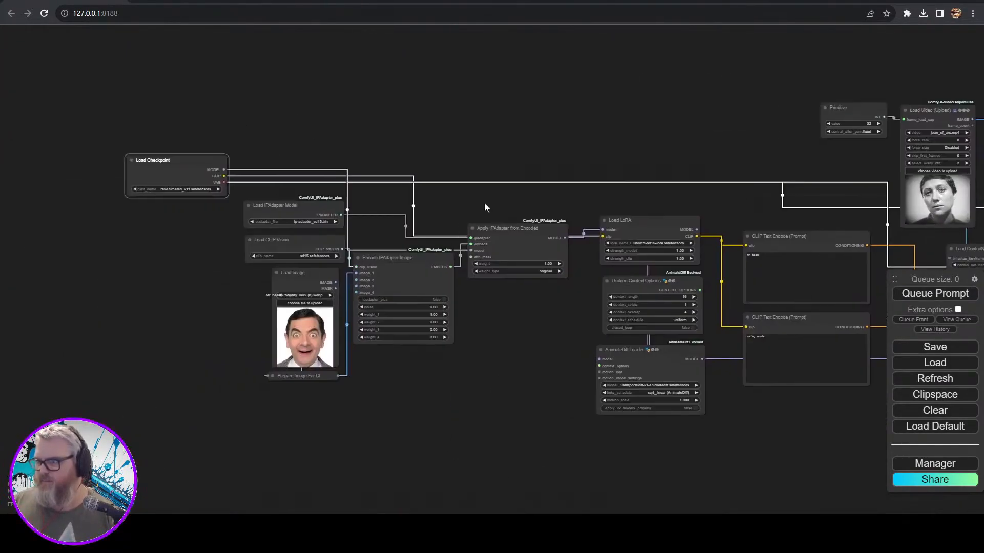
mouse_move(163, 167)
mouse_down()
mouse_move(174, 169)
mouse_move(166, 158)
mouse_up()
drag(648, 220, 648, 195)
drag(651, 284, 650, 261)
drag(652, 350, 652, 330)
- Set strength and end_percent of the third Apply ControlNet to 1
scroll(516, 325, up, 4)
drag(516, 325, 604, 402)
drag(930, 141, 60, 106)
scroll(584, 174, down, 4)
drag(584, 173, 327, 224)
drag(215, 272, 36, 129)
drag(154, 146, 135, 138)
drag(395, 169, 509, 147)
scroll(509, 376, up, 6)
click(717, 403)
text(1)
key(Return)
- Connect the third Apply ControlNet's image input and the OpenPose output to its Preview Image, and queue the prompt
scroll(717, 406, down, 5)
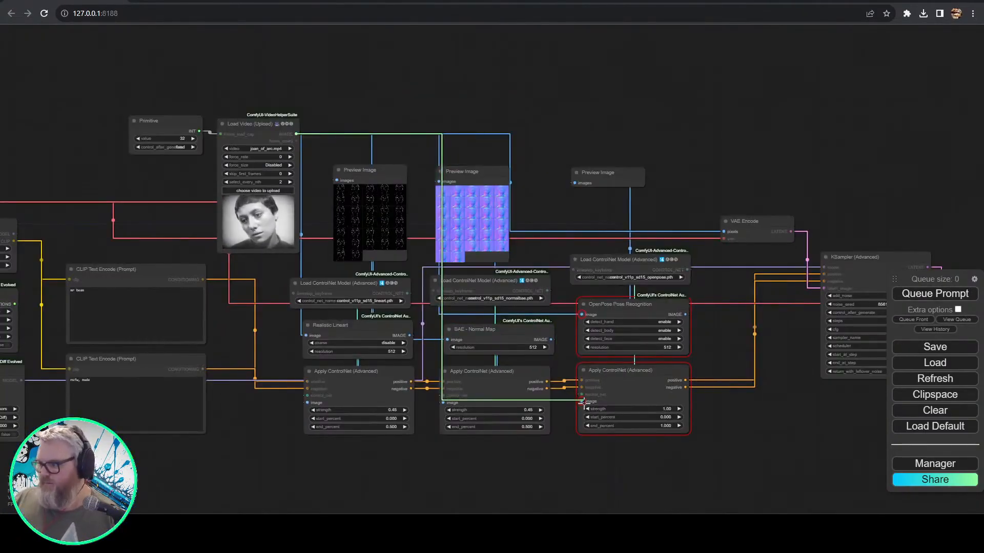
drag(583, 403, 583, 403)
drag(686, 314, 578, 181)
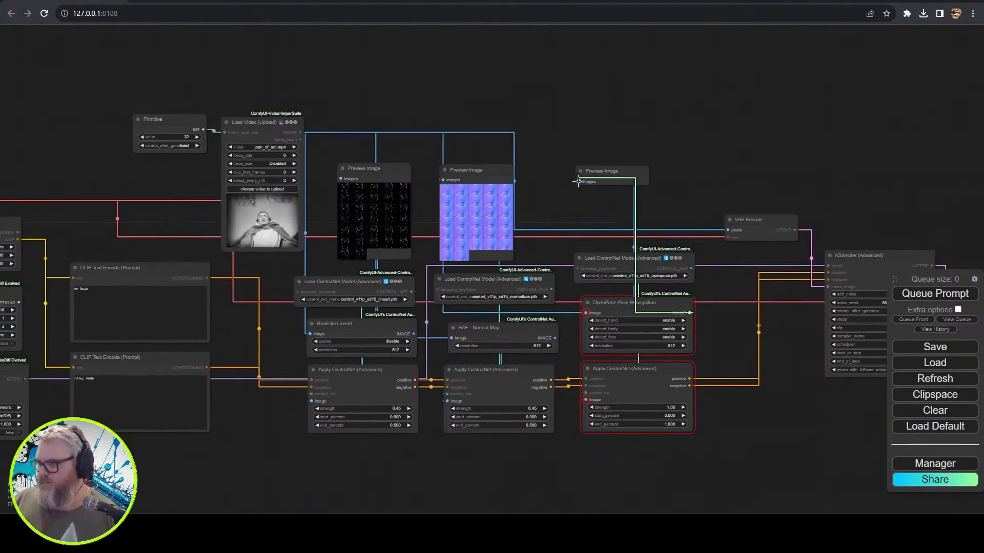
key(ctrl+Return)
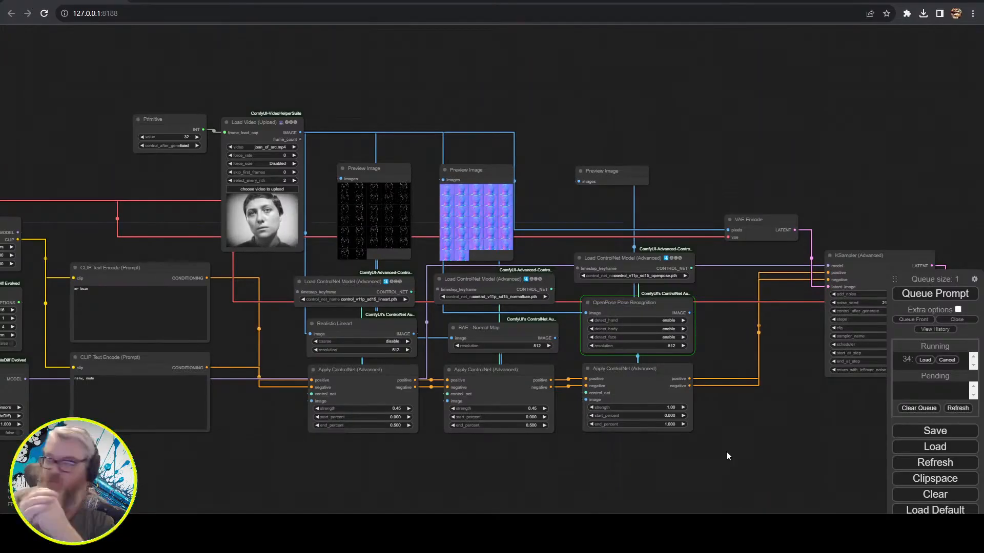
- Stack VAE Encode above KSampler (Advanced) and VAE Decode beneath it in one column
drag(726, 451, 428, 426)
scroll(392, 445, up, 2)
drag(687, 277, 426, 387)
click(506, 446)
drag(506, 447, 410, 163)
drag(419, 166, 419, 231)
click(484, 197)
scroll(483, 198, down, 3)
drag(484, 198, 547, 180)
drag(339, 122, 340, 97)
- Move both Video Combine nodes together closer to the KSampler column
drag(670, 175, 221, 125)
ctrl+drag(222, 125, 643, 307)
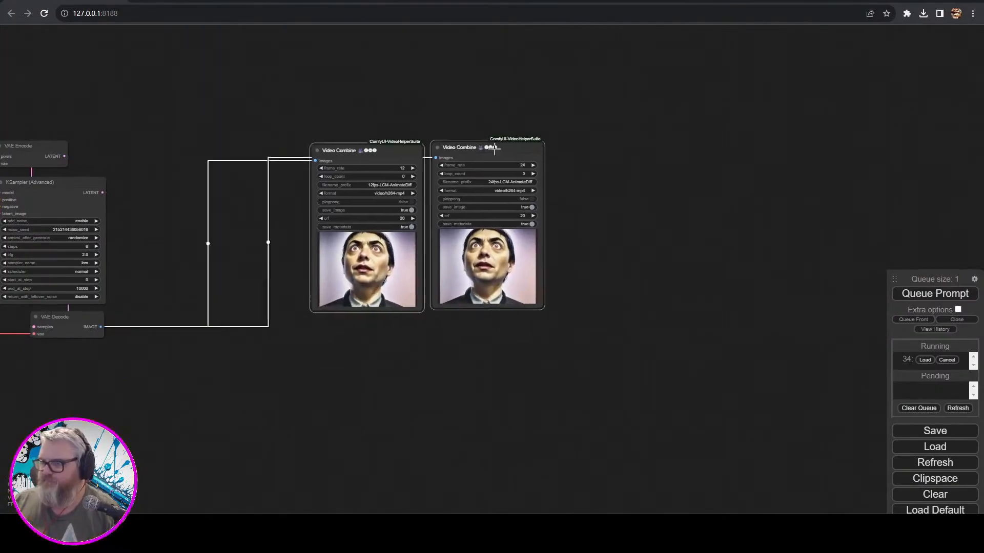
drag(518, 139, 315, 138)
- Raise and enlarge the pose Preview Image and open a single pose frame in it
drag(11, 419, 532, 413)
scroll(678, 419, down, 3)
scroll(573, 164, up, 11)
drag(469, 126, 457, 60)
drag(493, 235, 562, 307)
click(404, 97)
scroll(404, 123, down, 4)
- Replace OpenPose Pose Recognition with a DWPose Estimation node and connect the Load Video image to it
click(435, 346)
key(Delete)
double_click(435, 346)
drag(476, 339, 402, 331)
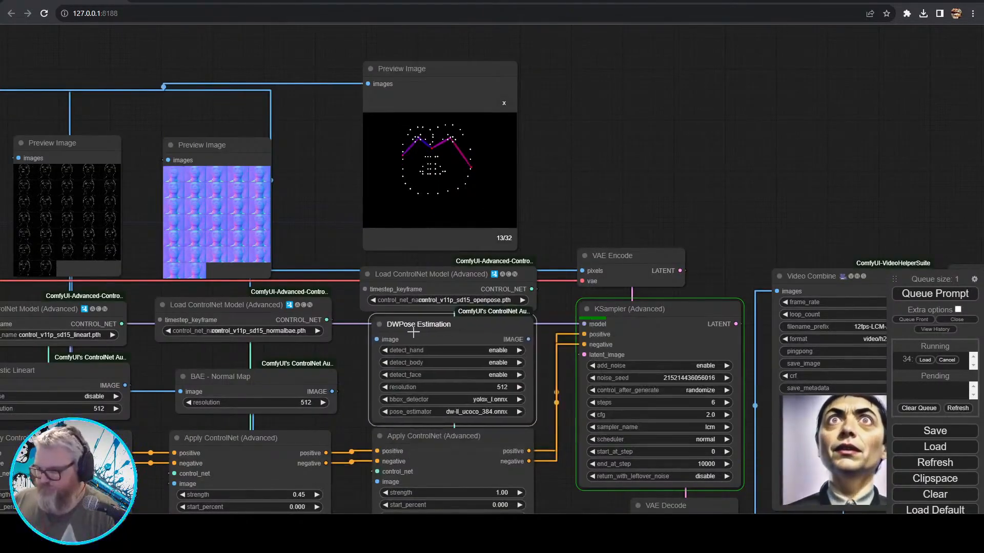
drag(439, 275, 439, 266)
scroll(367, 412, down, 2)
drag(181, 96, 524, 306)
- Move the normal map and lineart Preview Image nodes up and enlarge them
drag(400, 142, 401, 83)
drag(439, 193, 483, 230)
drag(272, 140, 240, 75)
drag(285, 186, 327, 230)
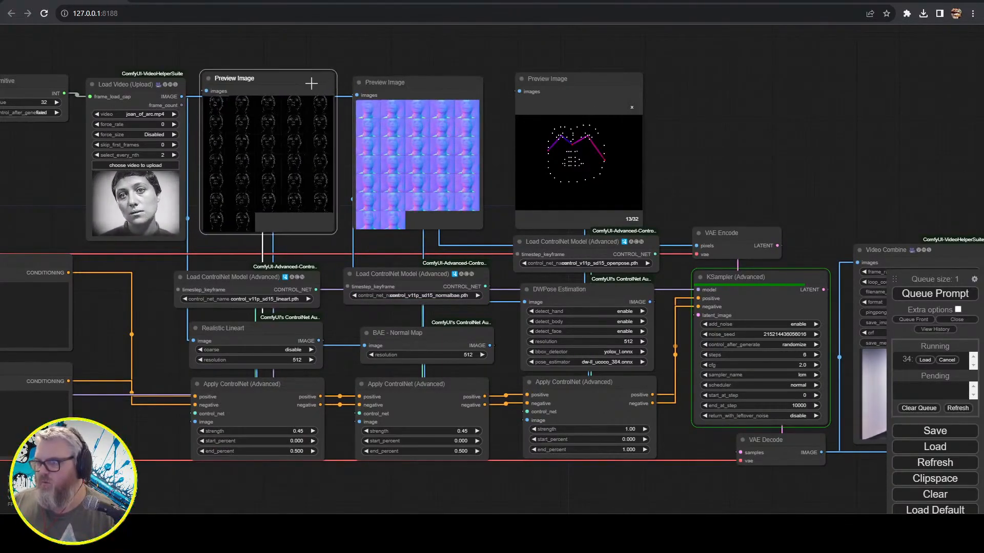
- Align the ControlNet loaders and Preview Image nodes of the three columns, and shift DWPose Estimation and its Apply ControlNet down
drag(447, 273, 452, 247)
drag(298, 304, 304, 253)
drag(279, 78, 281, 88)
drag(400, 248, 404, 253)
drag(401, 82, 402, 89)
drag(564, 242, 566, 249)
drag(578, 79, 578, 86)
drag(593, 302, 593, 309)
drag(594, 384, 594, 392)
drag(668, 385, 653, 230)
- Pull the Realistic Lineart, BAE - Normal Map and their Apply ControlNet nodes up beneath their model loaders
drag(428, 180, 424, 197)
drag(431, 235, 430, 244)
drag(269, 174, 269, 188)
drag(270, 236, 270, 248)
scroll(421, 475, down, 5)
scroll(131, 281, up, 4)
drag(461, 311, 461, 268)
drag(323, 304, 323, 270)
drag(323, 352, 323, 321)
drag(462, 350, 463, 308)
- Place the Primitive above Load Video and move the whole ControlNet block right beside the prompts
scroll(540, 428, down, 3)
drag(541, 428, 500, 439)
drag(154, 174, 232, 132)
scroll(147, 217, down, 2)
scroll(147, 217, up, 2)
drag(147, 217, 177, 183)
drag(219, 82, 573, 368)
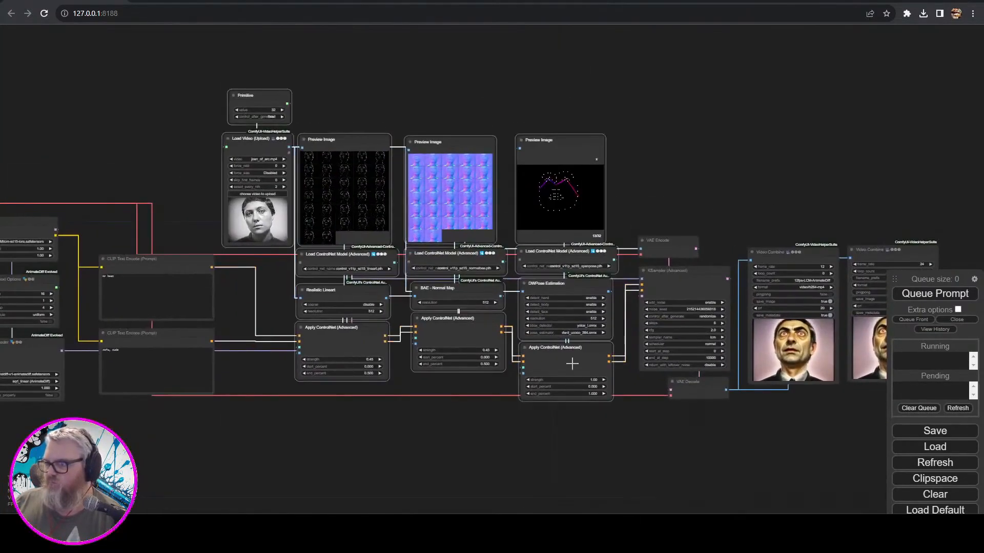
click(529, 447)
- Move the Load LoRA, Uniform Context Options and AnimateDiff Loader column next to the prompt nodes
scroll(529, 446, up, 4)
scroll(529, 447, down, 3)
drag(196, 237, 318, 382)
drag(384, 224, 468, 224)
drag(294, 164, 205, 359)
drag(225, 174, 336, 172)
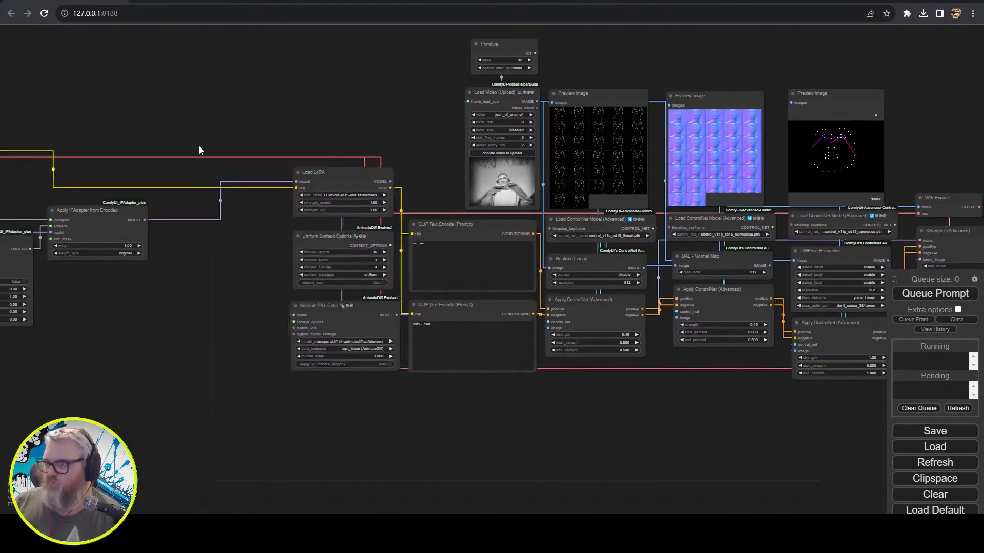
- Move the IPAdapter node block up against the Load LoRA and AnimateDiff column
drag(267, 92, 474, 126)
click(316, 275)
drag(13, 169, 287, 390)
drag(294, 241, 423, 237)
click(79, 179)
- Inspect the generated Video Combine previews and queue another generation with DWPose Estimation
drag(723, 465, 285, 455)
drag(722, 466, 284, 455)
scroll(331, 418, up, 11)
scroll(747, 413, down, 12)
drag(712, 404, 749, 458)
scroll(542, 343, up, 6)
key(ctrl+Return)
scroll(542, 343, down, 5)
drag(295, 513, 455, 440)
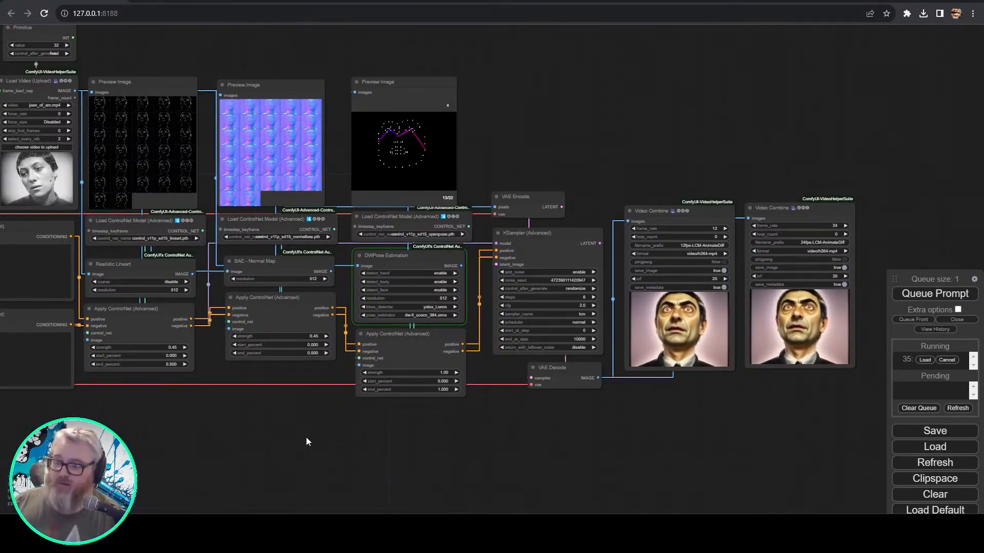
drag(235, 429, 528, 420)
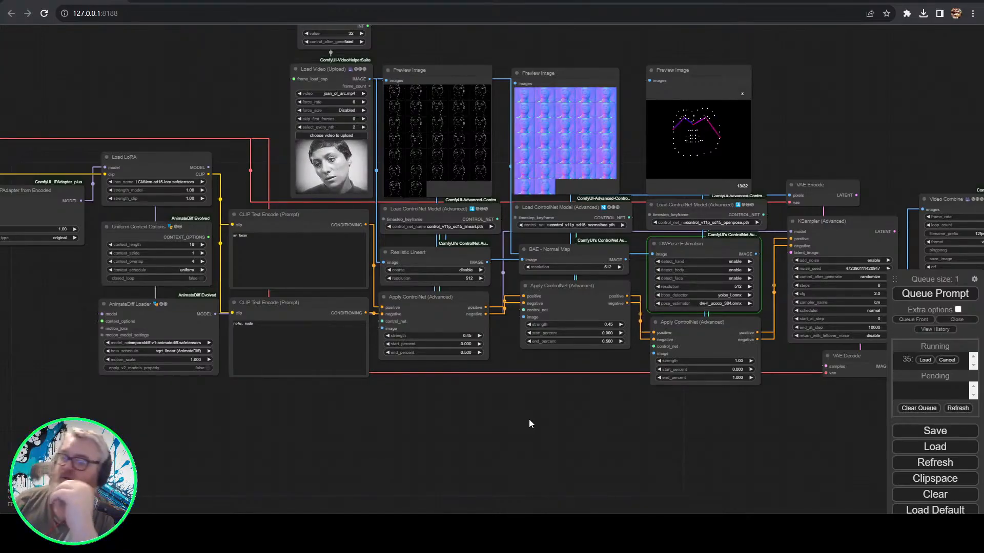
drag(525, 418, 53, 427)
drag(342, 432, 581, 446)
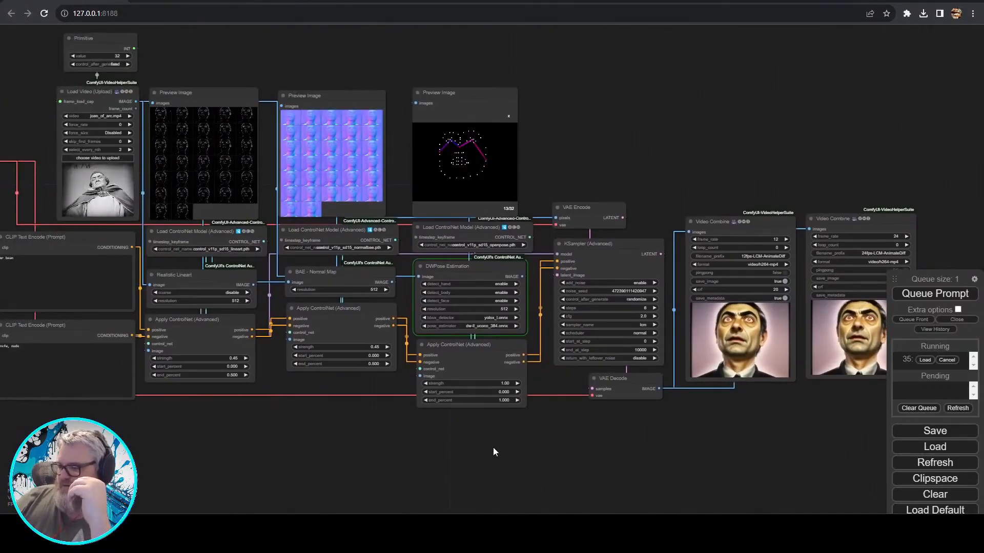
drag(493, 447, 564, 451)
scroll(565, 450, down, 1)
scroll(565, 453, up, 2)
scroll(564, 451, up, 1)
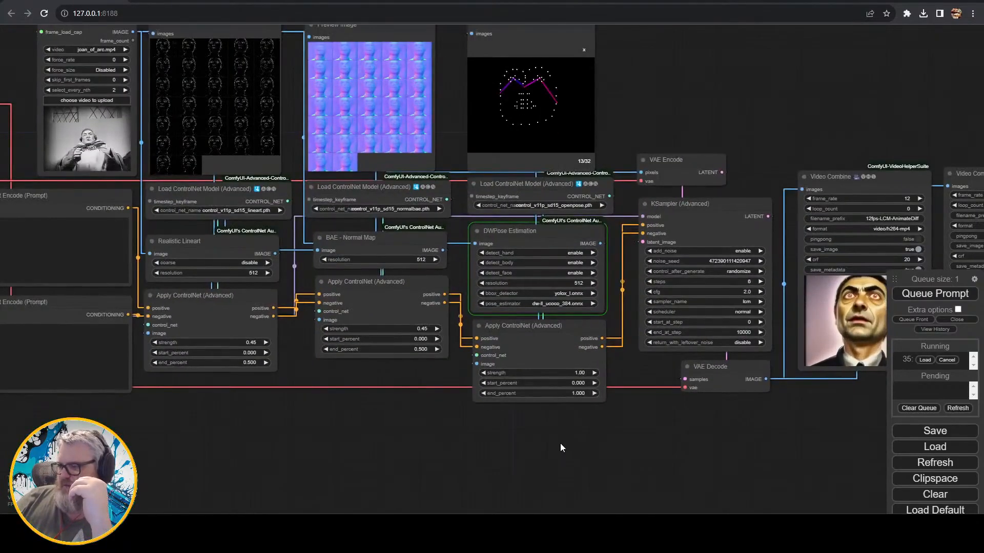
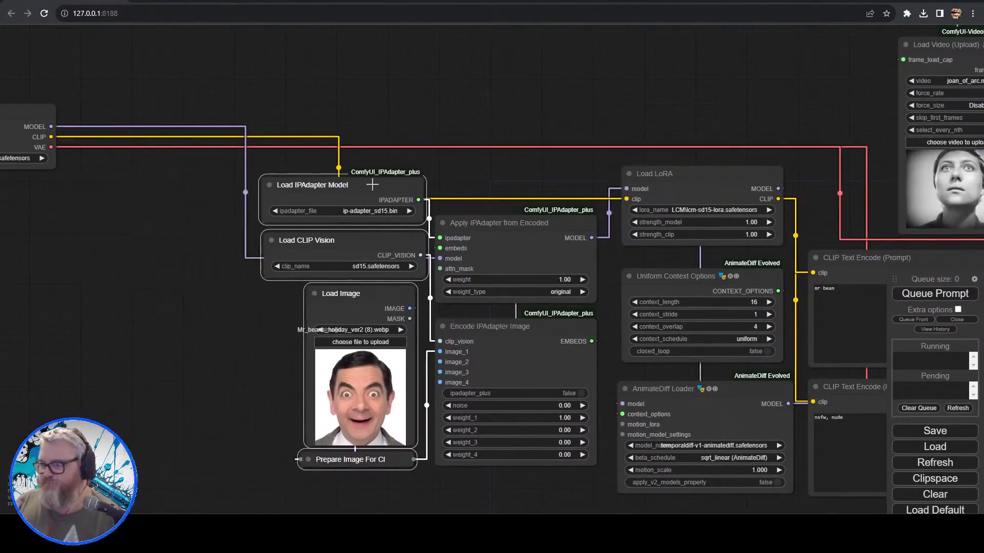
- Arrange Load Checkpoint, Load IPAdapter Model, Load CLIP Vision and Load Image in one column before the IPAdapter nodes
drag(31, 126, 389, 113)
drag(231, 237, 139, 237)
scroll(131, 246, down, 4)
drag(140, 404, 274, 98)
click(303, 102)
- Load Fozzie2 (1).webp as the IPAdapter reference image, change the positive prompt to "Fozzie bear" and generate
drag(397, 182, 525, 405)
click(528, 198)
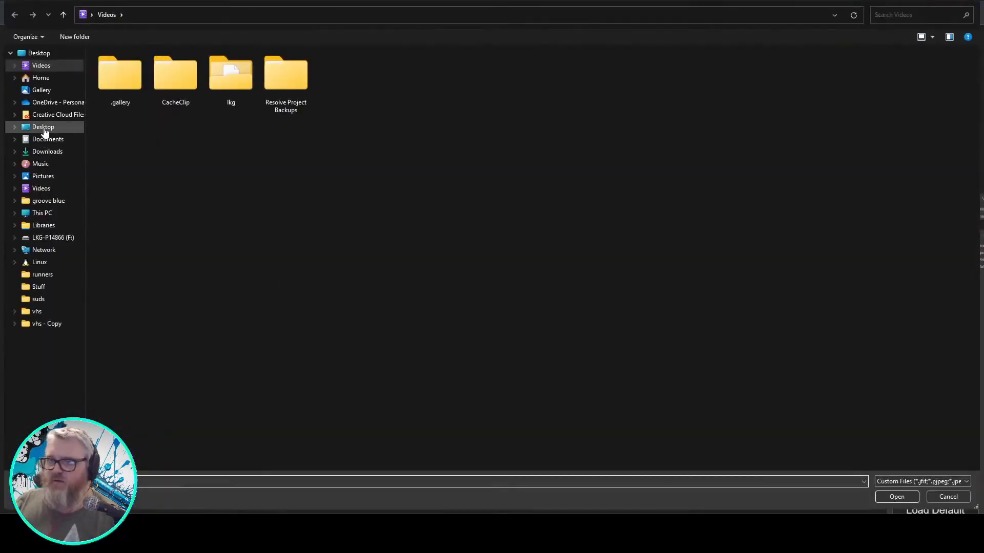
click(43, 128)
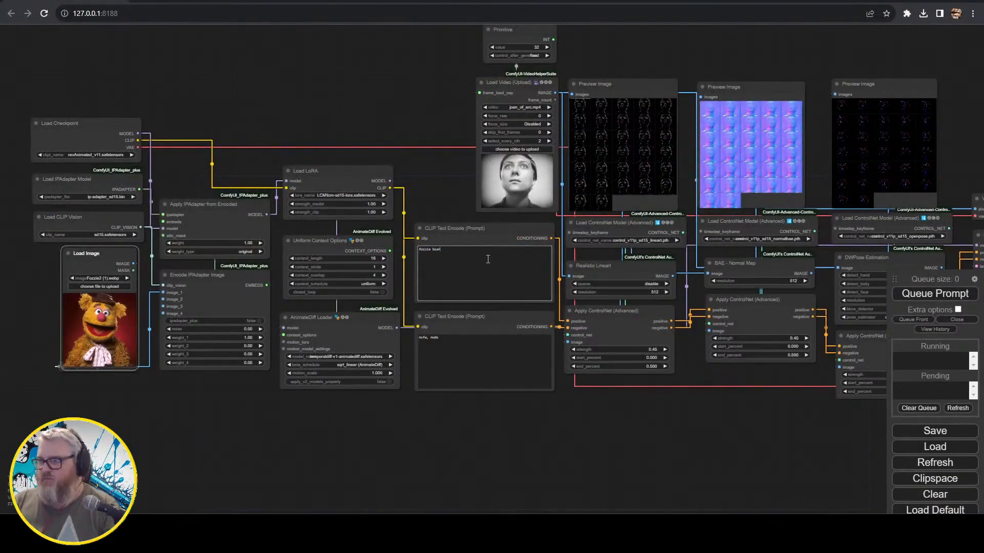
- Examine the new Video Combine outputs up close and compare them with the ControlNet previews and source video
drag(750, 432, 524, 472)
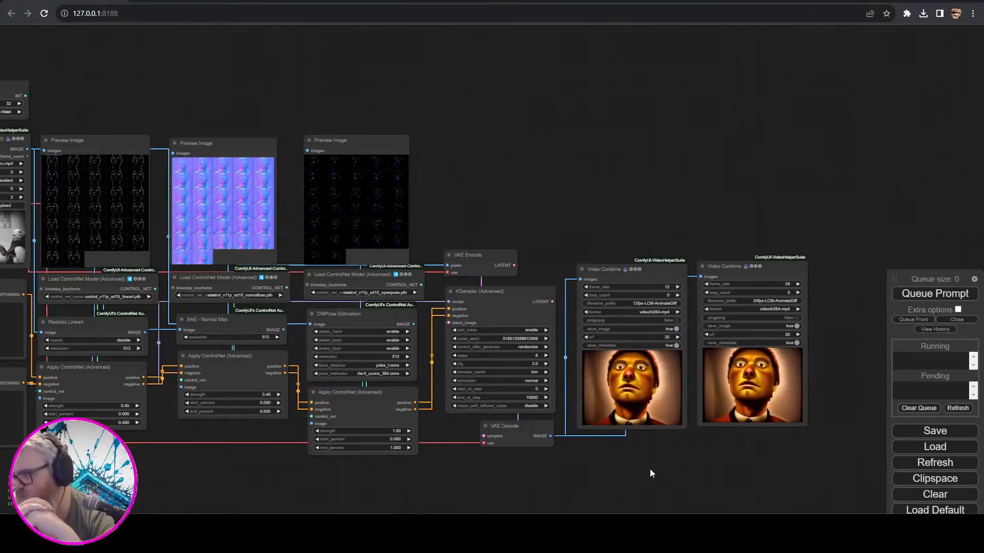
scroll(624, 131, up, 10)
drag(667, 409, 378, 150)
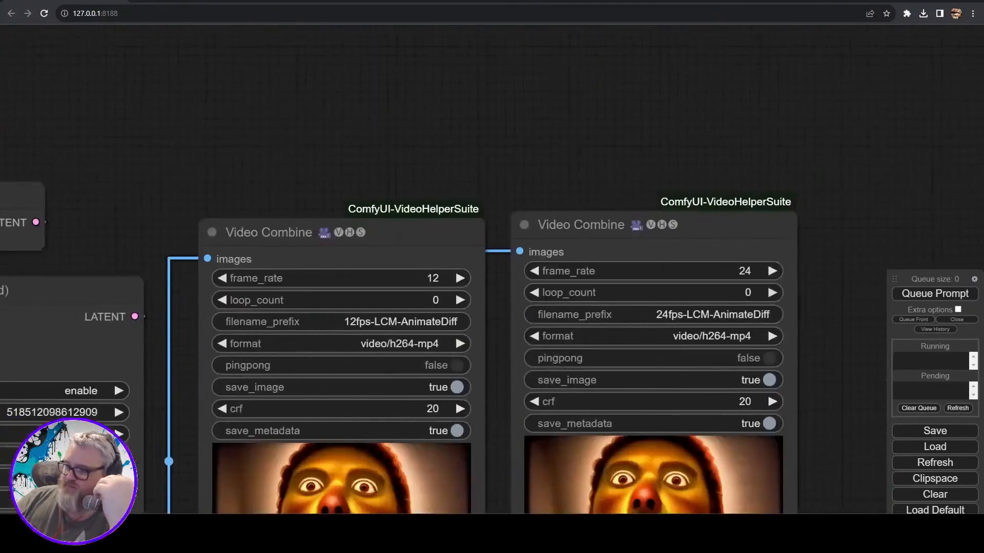
drag(379, 184, 351, 34)
scroll(358, 375, down, 3)
drag(235, 77, 768, 71)
scroll(570, 208, down, 7)
drag(602, 154, 723, 211)
scroll(466, 389, up, 5)
drag(465, 390, 358, 380)
scroll(487, 338, down, 5)
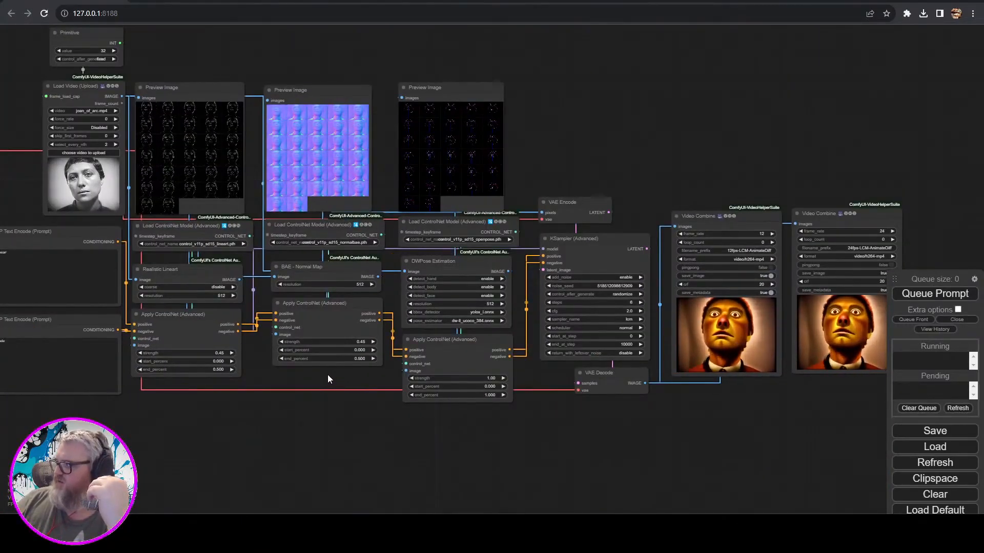
- Set the strength of the lineart and normal map Apply ControlNet nodes to 0.15
click(208, 354)
text(0.15)
key(Return)
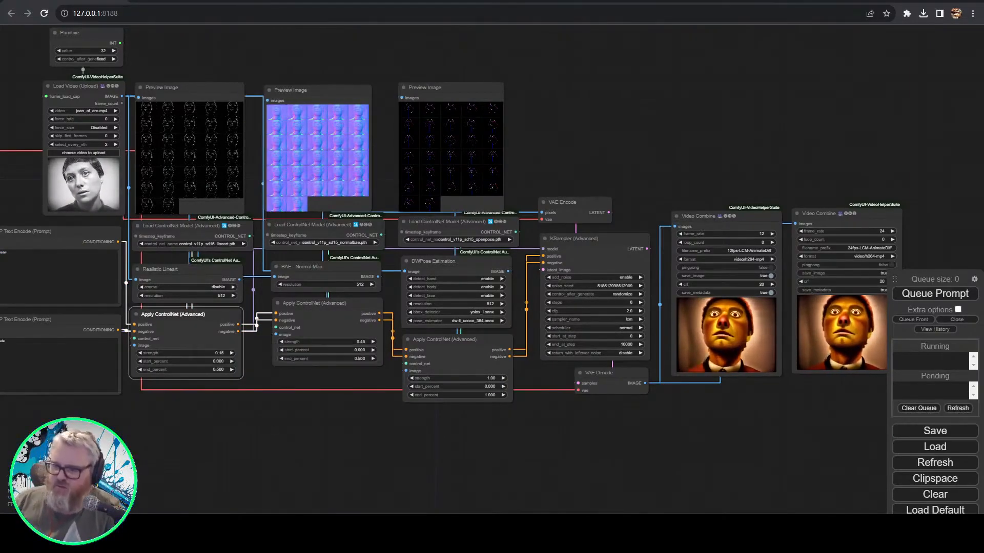
click(355, 342)
text(0.15)
key(Return)
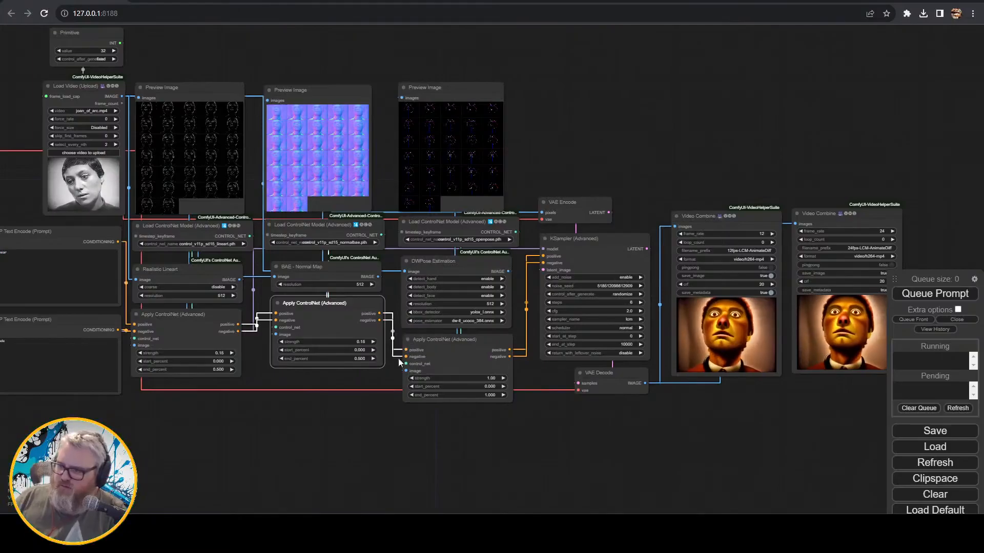
- Set the pose Apply ControlNet's strength to 0.25 and queue the prompt
click(491, 378)
text(0.25)
key(Return)
click(934, 294)
drag(761, 463, 503, 447)
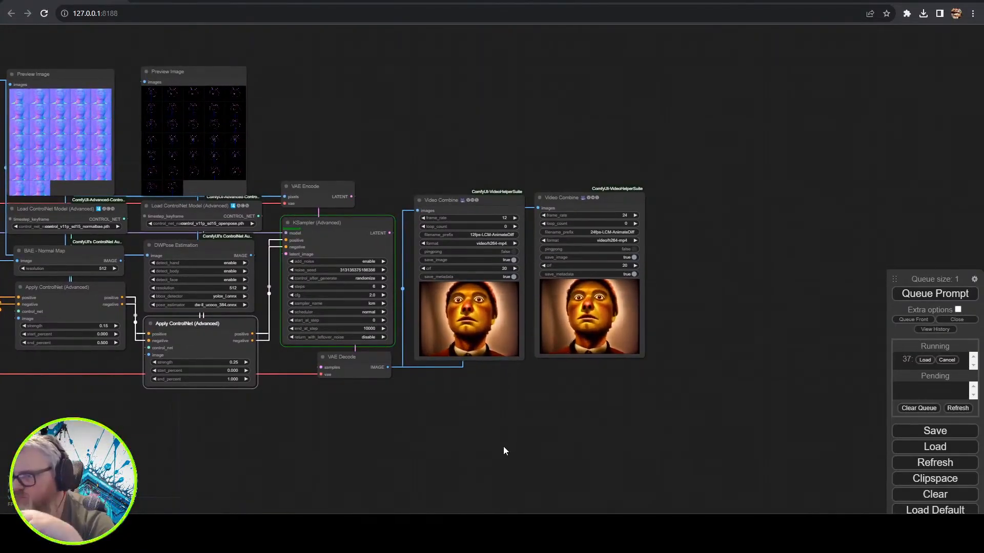
- Create one group around the two Video Combine nodes and another around VAE Encode, KSampler (Advanced) and VAE Decode
drag(461, 416, 599, 307)
right_click(598, 307)
click(617, 499)
drag(402, 389, 334, 125)
right_click(330, 123)
click(359, 192)
drag(239, 455, 226, 70)
- Move the Primitive node higher, leaving a gap above Load Video
click(79, 83)
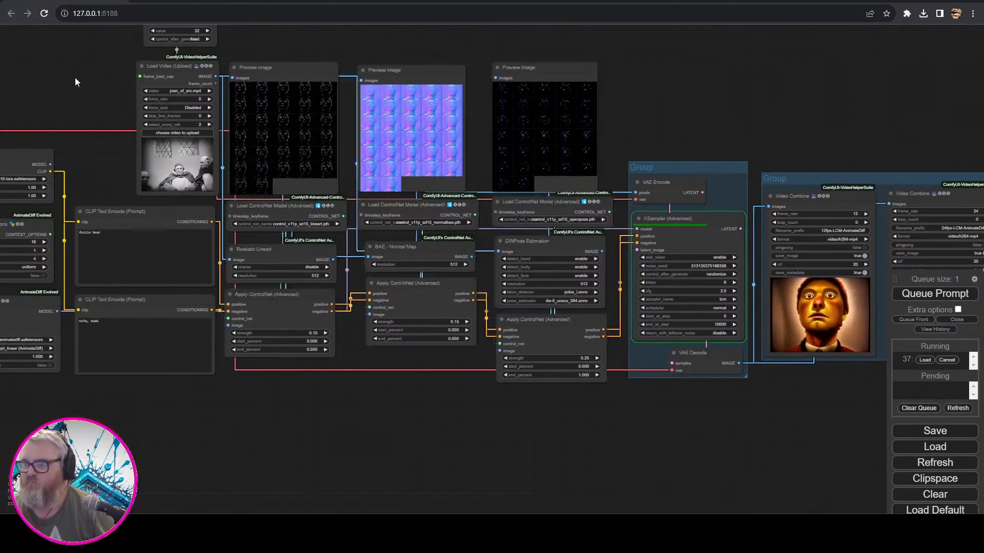
drag(78, 84, 138, 40)
drag(139, 40, 191, 410)
drag(139, 91, 246, 328)
drag(346, 205, 318, 117)
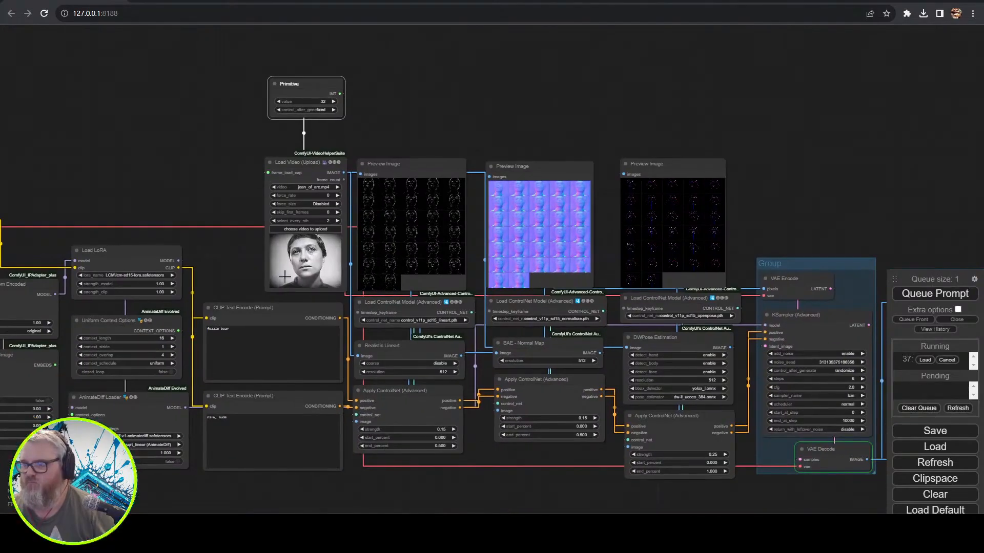
- Lower the Primitive node toward Load Video and create one group around the preview and ControlNet nodes
drag(308, 84, 307, 107)
drag(373, 493, 656, 73)
right_click(656, 72)
click(681, 104)
- Create a group around the Primitive and Load Video nodes and shift it slightly away from the ControlNet group
drag(349, 205, 220, 73)
right_click(220, 73)
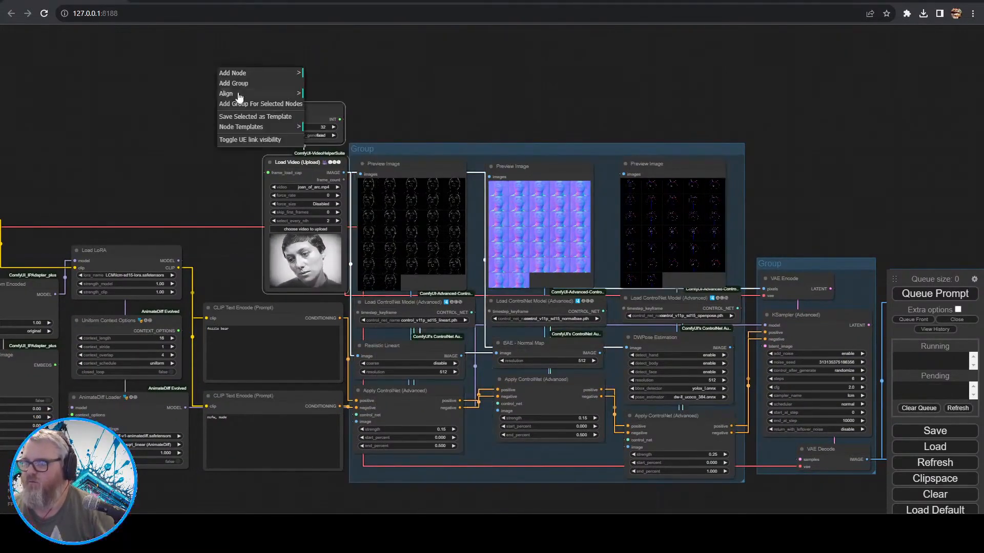
click(238, 104)
drag(287, 94, 275, 91)
- Create a group around the two CLIP Text Encode nodes and leave a gap between it and the video group
drag(347, 489, 191, 302)
right_click(213, 307)
right_click(203, 233)
click(221, 266)
drag(276, 292, 277, 306)
drag(285, 174, 285, 160)
- Create a group around Uniform Context Options and AnimateDiff Loader, and move the loader nodes above clear of it
drag(276, 303, 487, 192)
drag(447, 215, 370, 447)
right_click(358, 416)
click(384, 453)
drag(394, 221, 389, 215)
drag(374, 156, 371, 132)
drag(136, 118, 148, 40)
drag(369, 136, 128, 86)
- Create a group around the IPAdapter, CLIP Vision and Load Image nodes and adjust its fit around them
drag(307, 151, 66, 308)
right_click(45, 300)
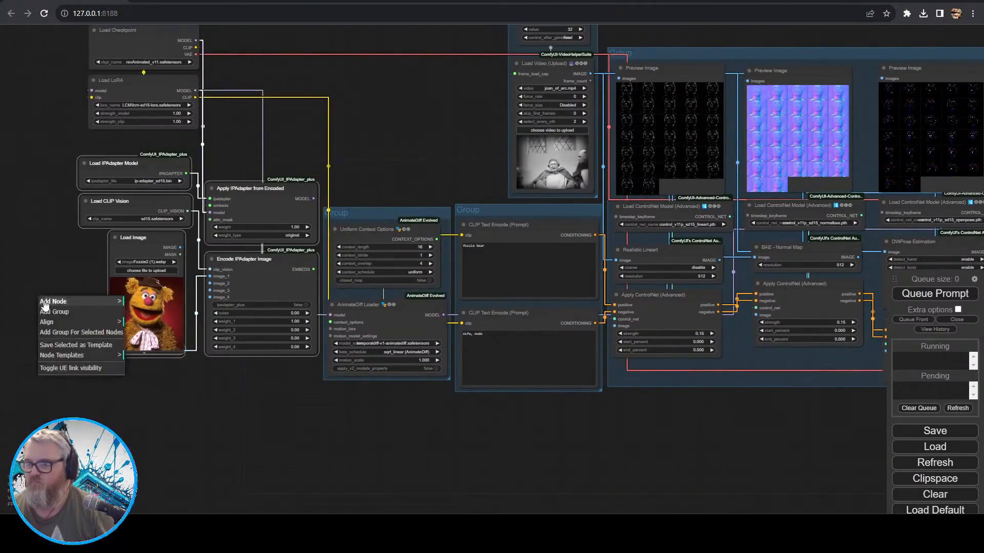
click(69, 333)
drag(262, 259, 261, 261)
drag(314, 355, 313, 351)
drag(320, 360, 319, 376)
drag(146, 352, 146, 364)
- Create a group around the Load Checkpoint and Load LoRA nodes
drag(245, 160, 314, 255)
drag(302, 228, 478, 172)
right_click(316, 63)
click(339, 97)
- Stack the Load Checkpoint and Load LoRA group above the AnimateDiff group, beside the IPAdapter group
drag(471, 100, 239, 83)
drag(390, 76, 338, 77)
drag(387, 277, 440, 277)
drag(382, 272, 406, 290)
drag(367, 148, 396, 134)
drag(360, 99, 353, 34)
drag(438, 234, 472, 315)
shift+click(394, 146)
drag(379, 105, 380, 114)
drag(443, 93, 445, 116)
- Shift the VAE and KSampler group closer to the ControlNet group
scroll(870, 263, down, 2)
drag(871, 263, 632, 146)
drag(676, 180, 671, 180)
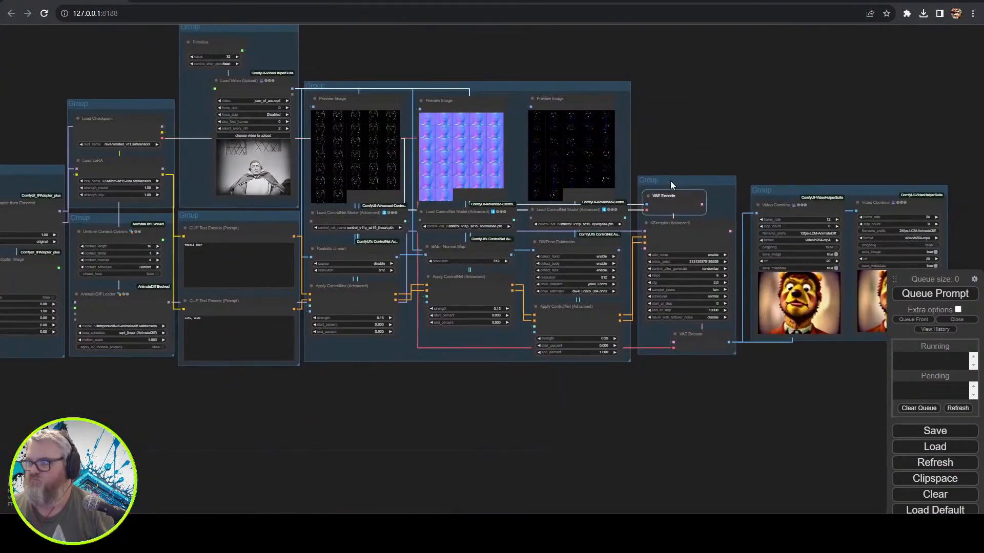
- Set the strength of the lineart and normal map Apply ControlNet nodes to 0
drag(860, 171, 589, 172)
scroll(640, 276, up, 7)
scroll(461, 456, down, 4)
drag(226, 471, 454, 470)
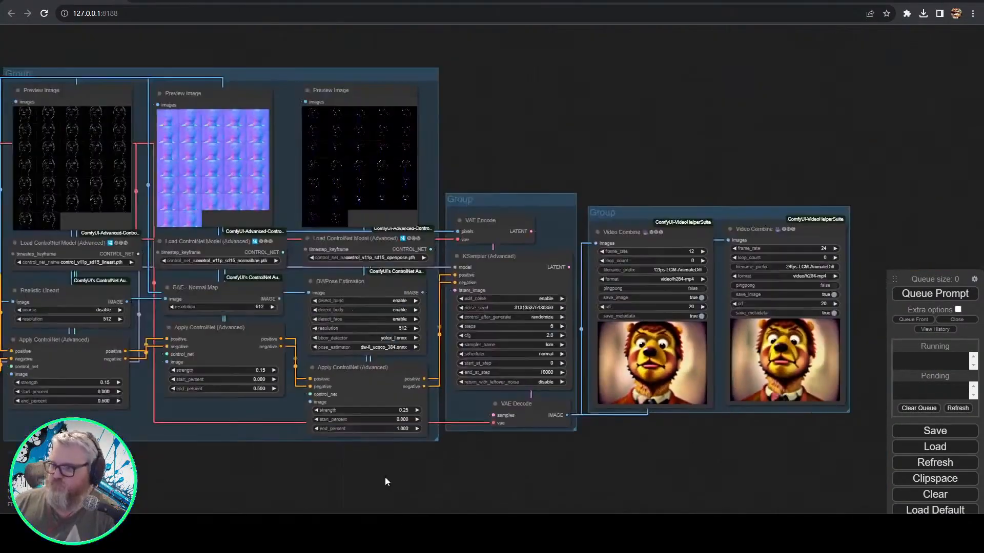
drag(154, 397, 503, 389)
click(446, 374)
key(BackSpace)
key(BackSpace)
key(BackSpace)
key(BackSpace)
text(0)
key(Return)
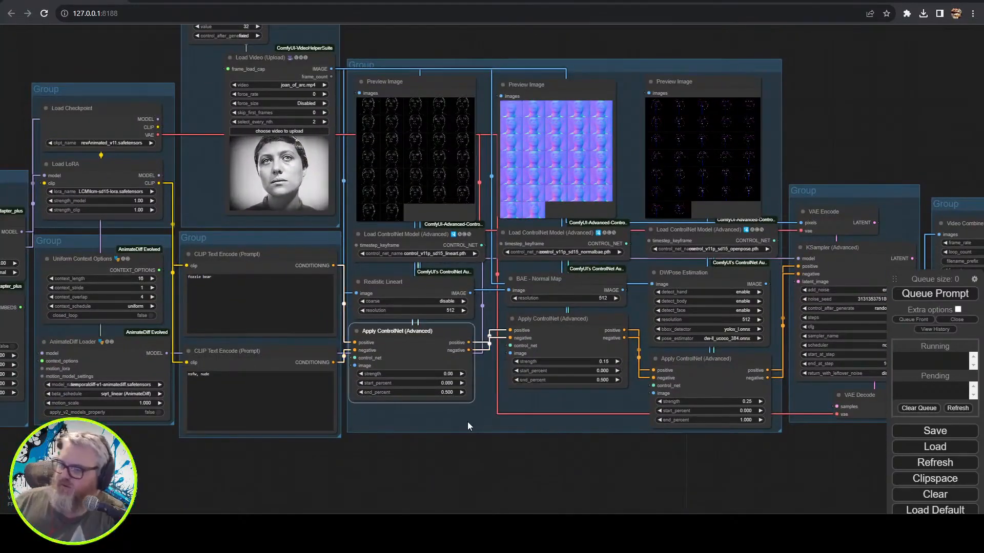
click(599, 362)
key(Return)
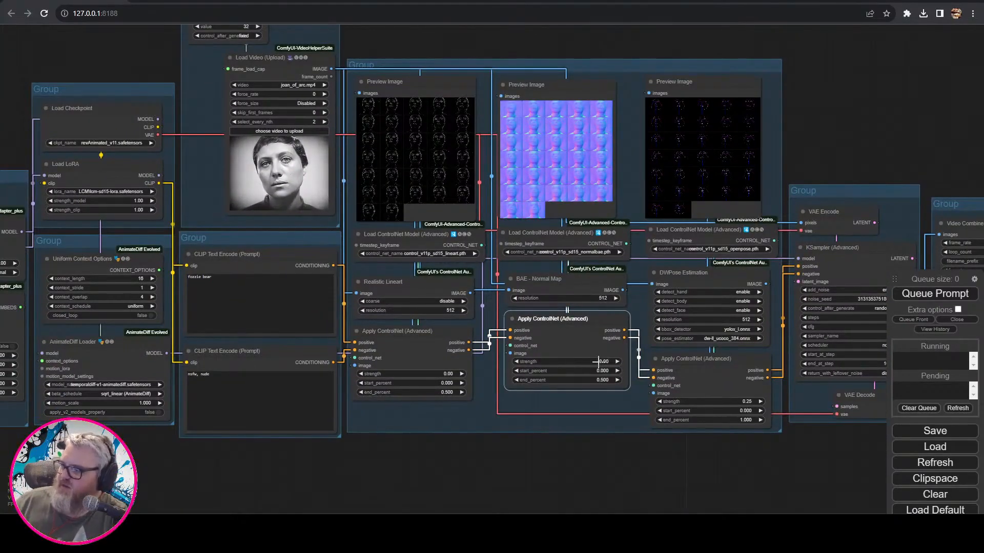
- Set the pose Apply ControlNet's strength to 0 and queue the prompt
click(751, 402)
key(F12)
key(F12)
key(BackSpace)
key(BackSpace)
key(Return)
key(ctrl+Return)
drag(897, 130, 432, 115)
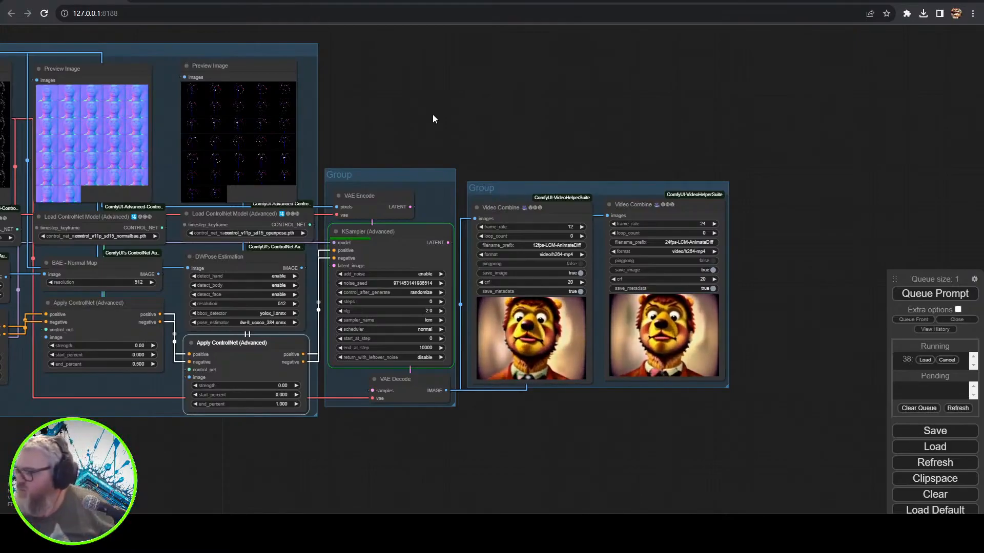
click(248, 220)
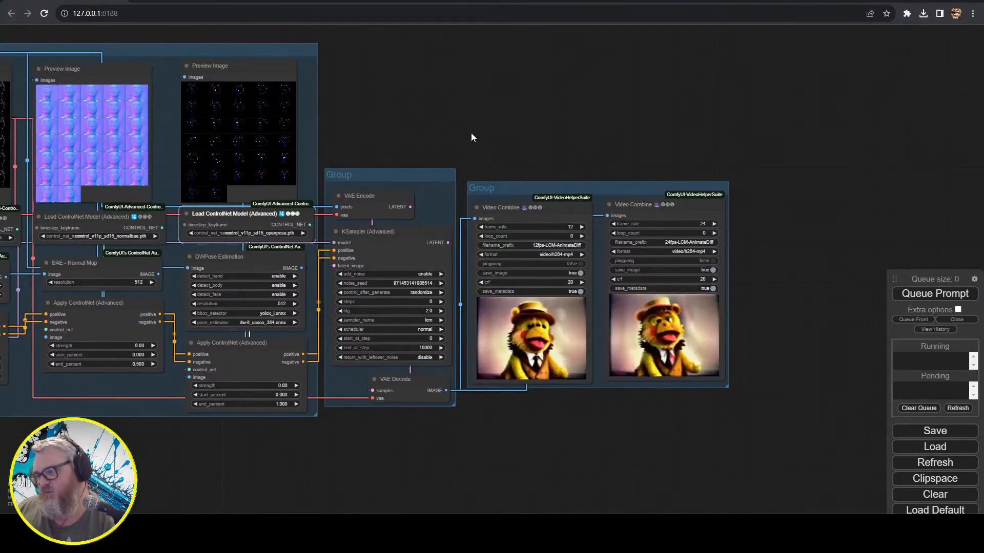
- Set the lineart and normal map Apply ControlNet strengths to 0.10 and queue the prompt
drag(472, 133, 637, 102)
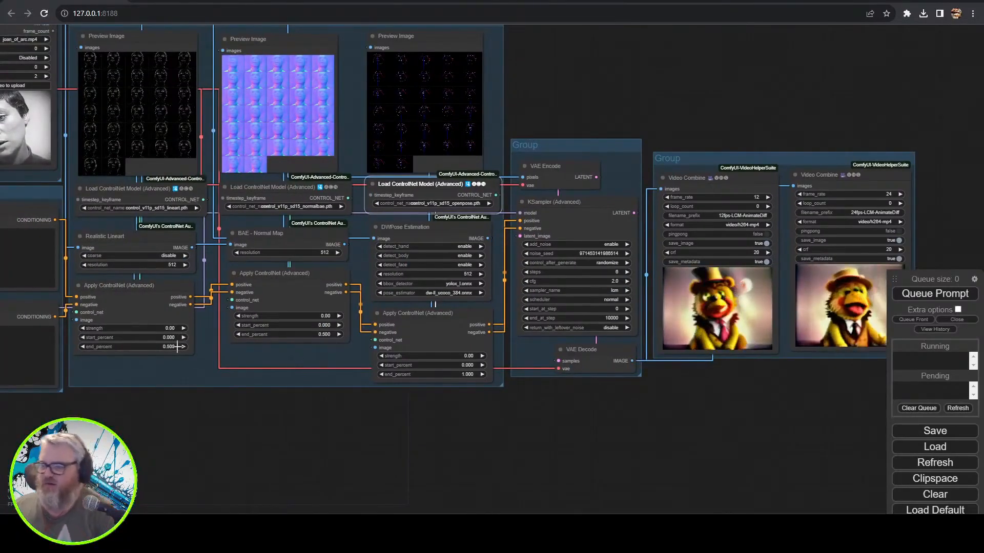
click(169, 328)
text(.1)
key(Return)
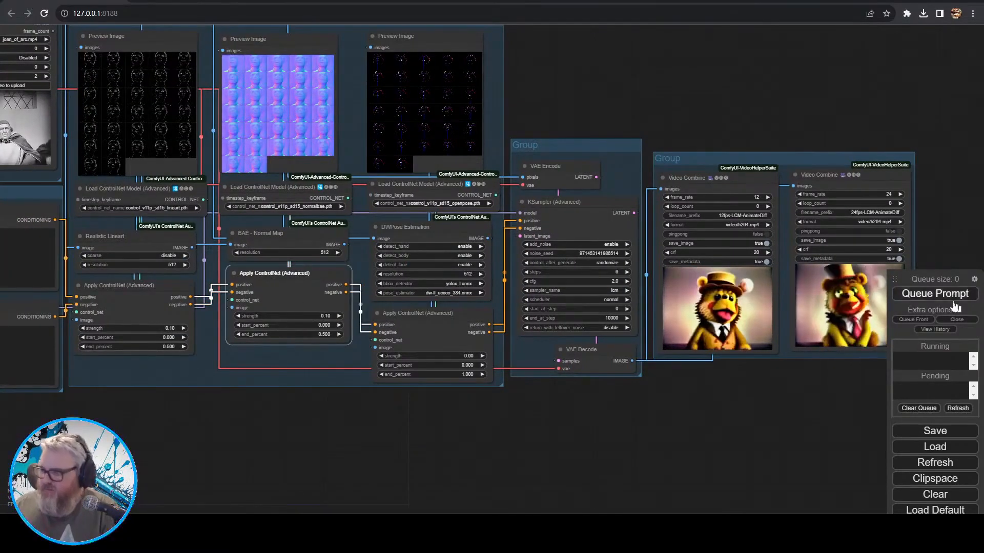
click(951, 300)
scroll(815, 365, up, 6)
drag(814, 364, 695, 454)
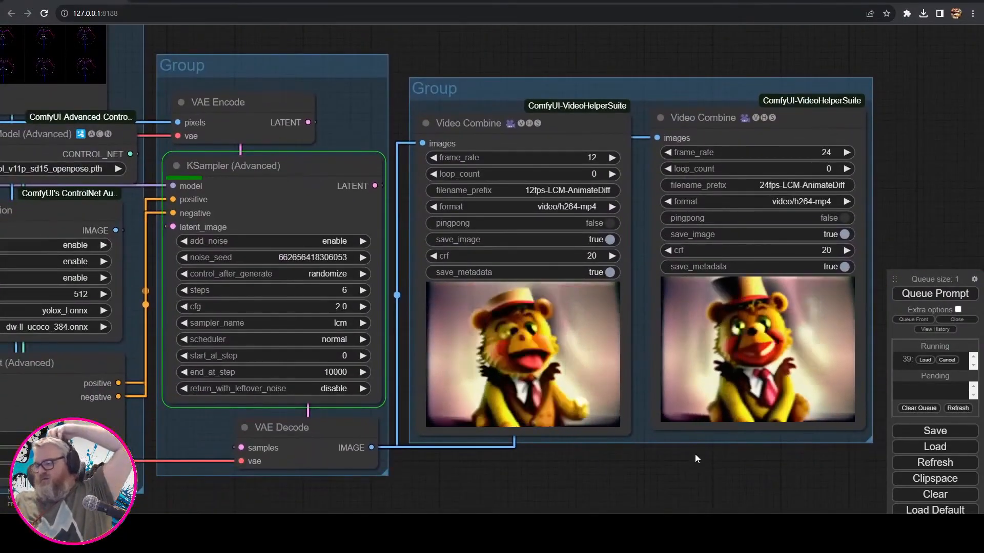
- Even out the gaps between the IPAdapter, checkpoint, AnimateDiff, video and prompt groups
scroll(733, 142, down, 9)
drag(733, 142, 758, 165)
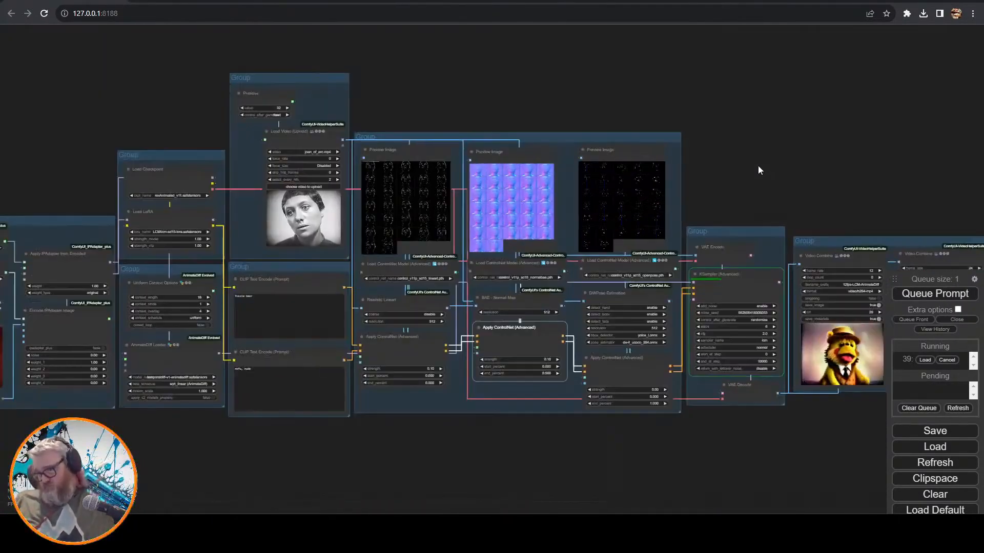
drag(871, 240, 586, 289)
drag(296, 191, 541, 152)
drag(225, 87, 229, 86)
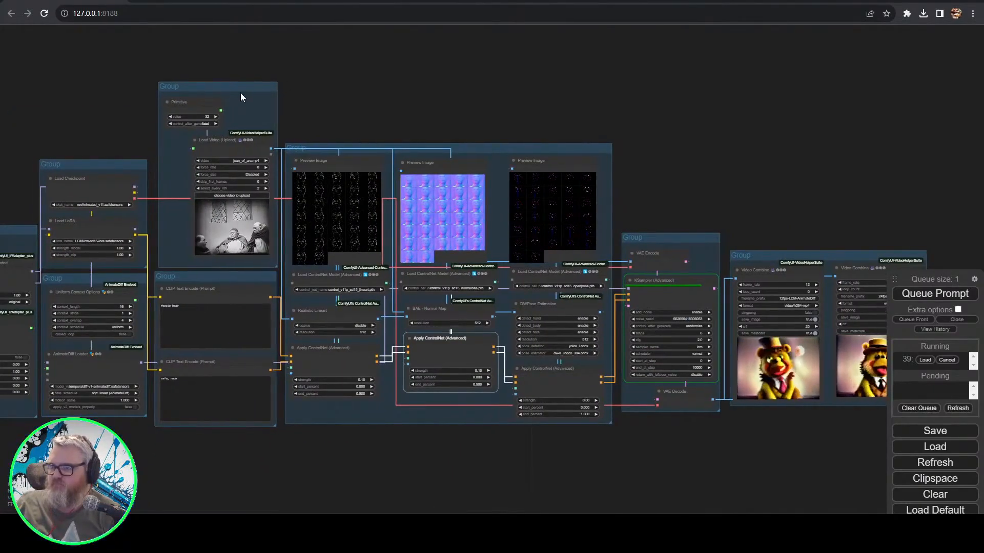
drag(241, 276, 244, 276)
drag(76, 128, 416, 133)
drag(298, 236, 272, 235)
drag(418, 287, 408, 287)
drag(418, 168, 407, 163)
- Space the ControlNet, KSampler and Video Combine groups slightly farther apart
scroll(407, 93, down, 3)
drag(407, 92, 235, 92)
drag(748, 219, 759, 220)
drag(704, 205, 713, 204)
drag(560, 130, 565, 131)
- Adjust the placement of the checkpoint, LoRA and AnimateDiff nodes and their groups
scroll(560, 323, up, 5)
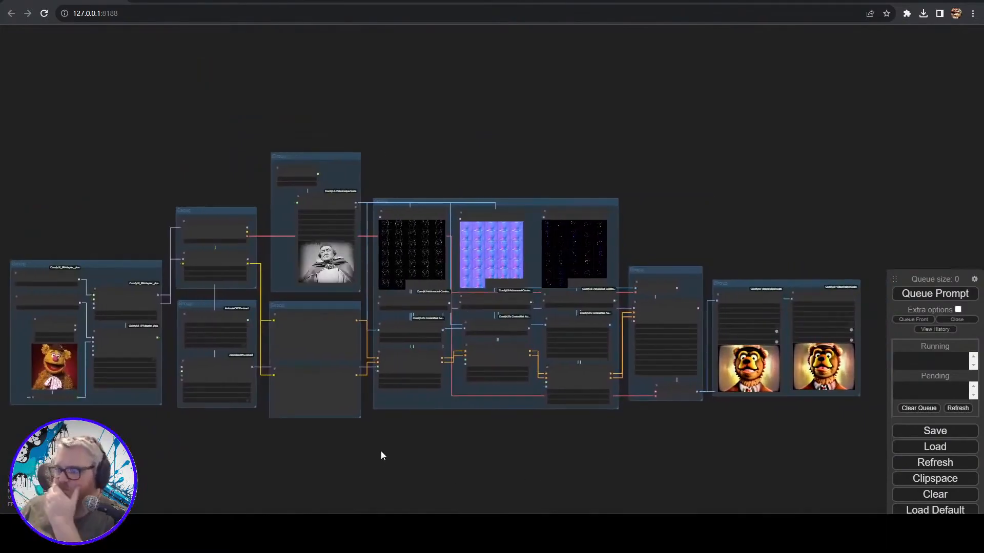
scroll(272, 440, up, 5)
drag(451, 56, 419, 59)
shift+click(439, 106)
drag(498, 270, 484, 273)
drag(488, 276, 455, 277)
drag(426, 36, 458, 45)
- Set the weight of Apply IPAdapter from Encoded to 0.70 and queue the prompt
scroll(557, 51, down, 2)
drag(505, 406, 389, 310)
drag(699, 373, 509, 428)
scroll(222, 442, up, 7)
click(311, 311)
key(Return)
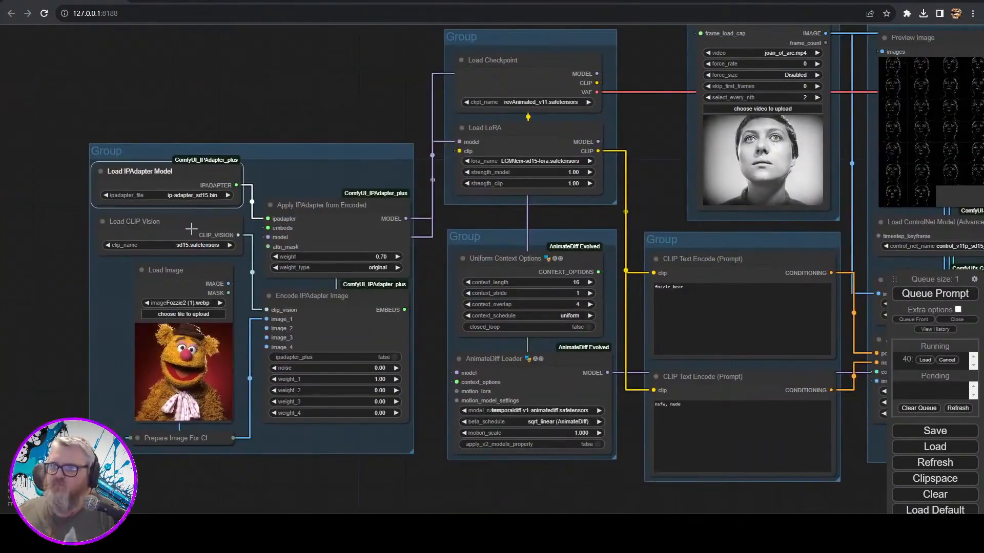
- Color the checkpoint, LoRA, IPAdapter and CLIP Vision loaders brown, the two IPAdapter encoding nodes purple and Load Image blue
right_click(514, 55)
click(520, 183)
click(605, 206)
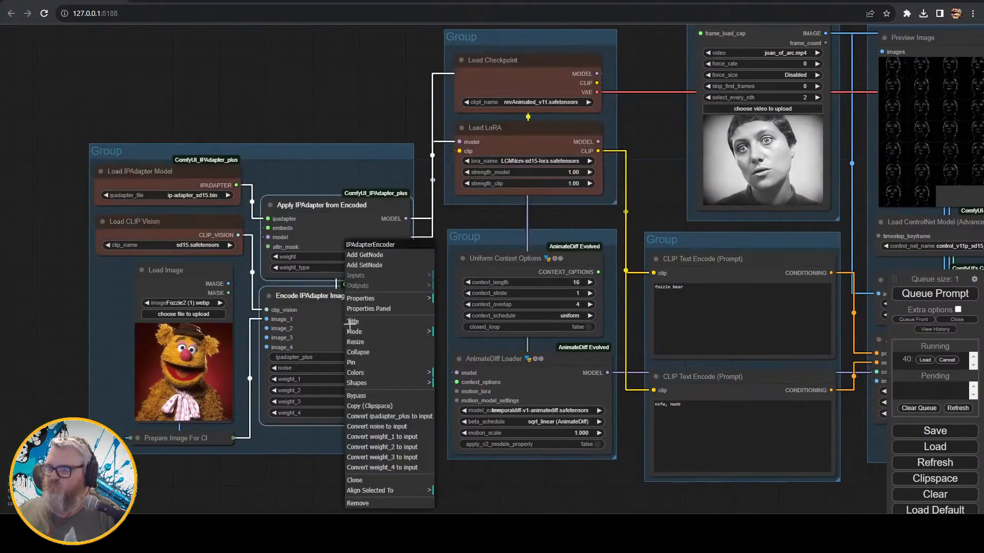
right_click(185, 282)
click(195, 413)
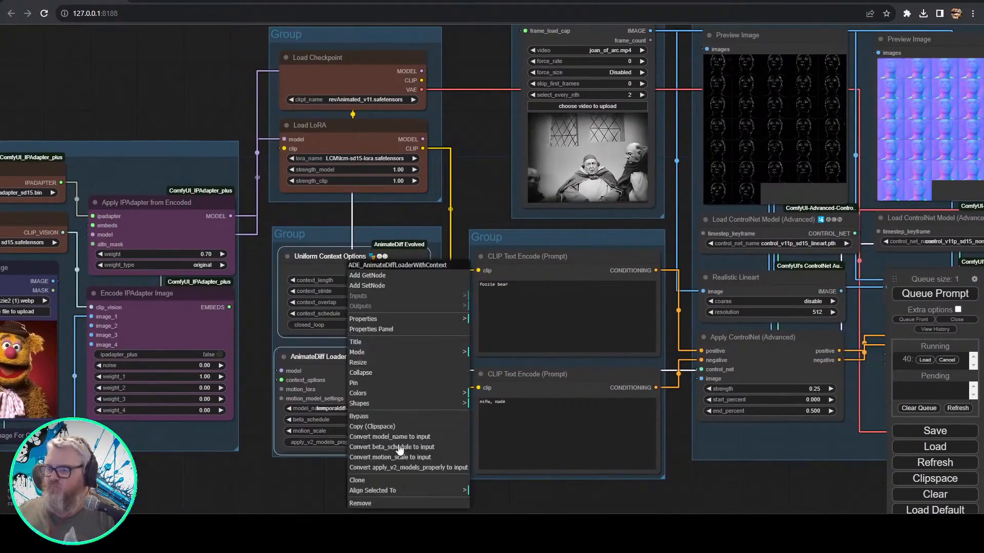
- Color the AnimateDiff nodes yellow, the positive prompt and Primitive nodes green, the negative prompt red and Load Video blue
click(479, 473)
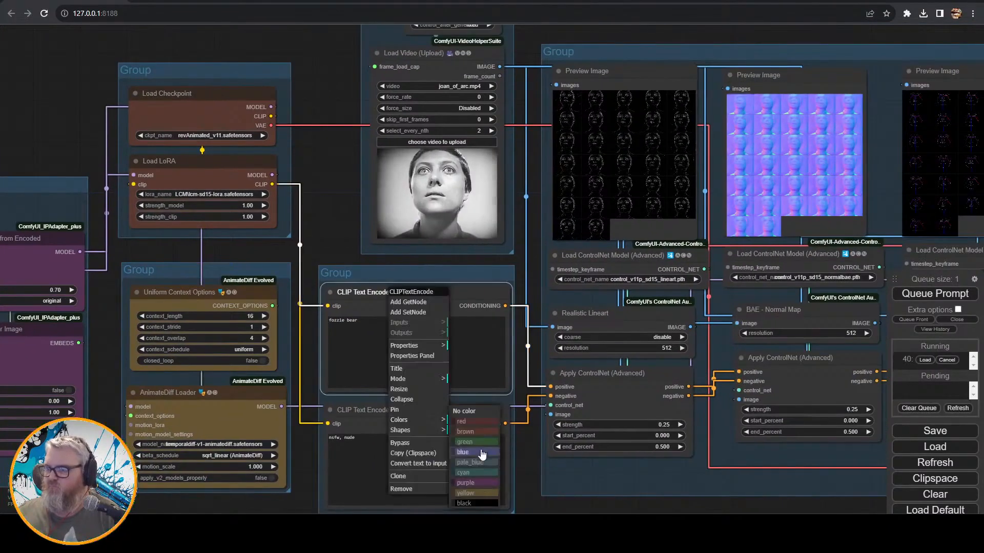
click(477, 446)
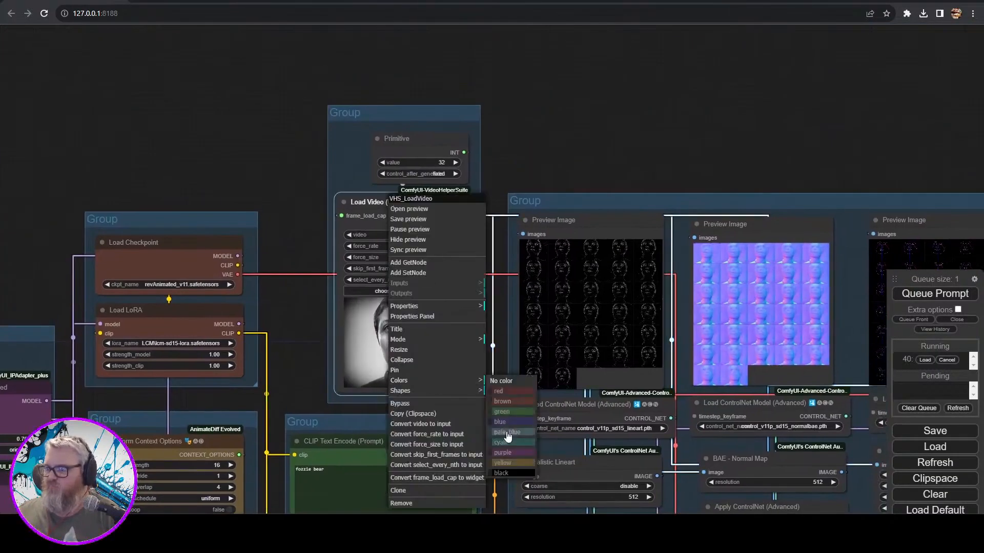
right_click(379, 133)
click(476, 221)
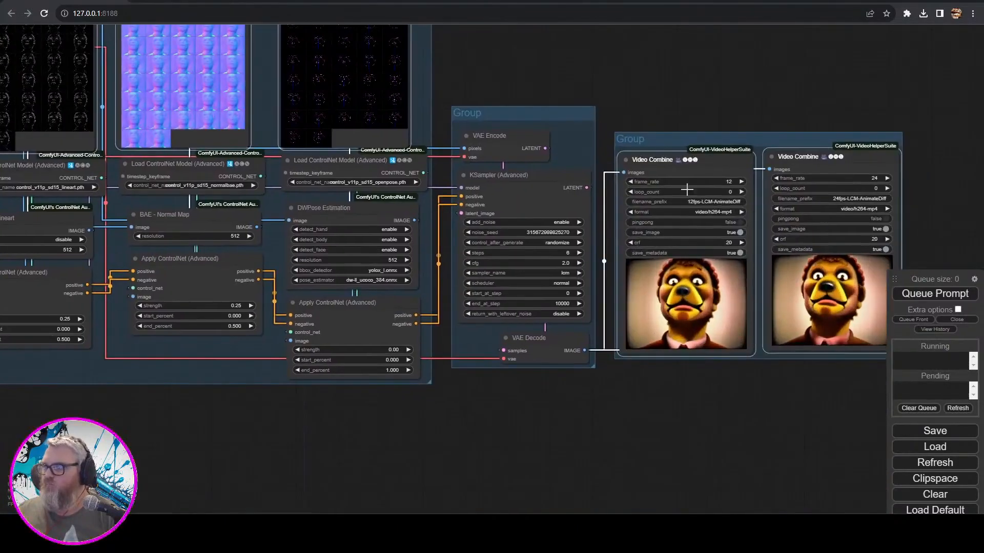
- Color the preview and Video Combine nodes blue, the ControlNet nodes yellow, the KSampler purple and both VAE nodes red
right_click(638, 150)
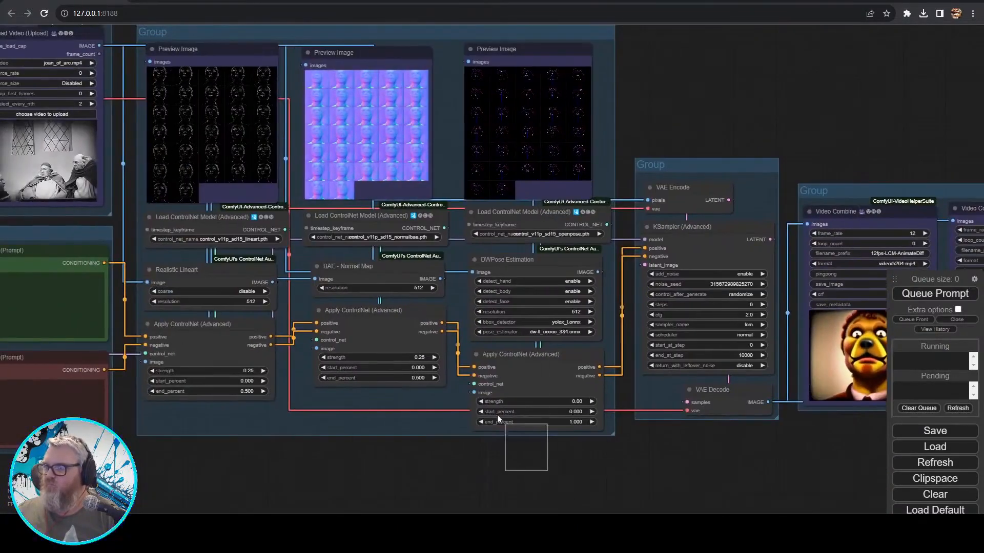
right_click(321, 261)
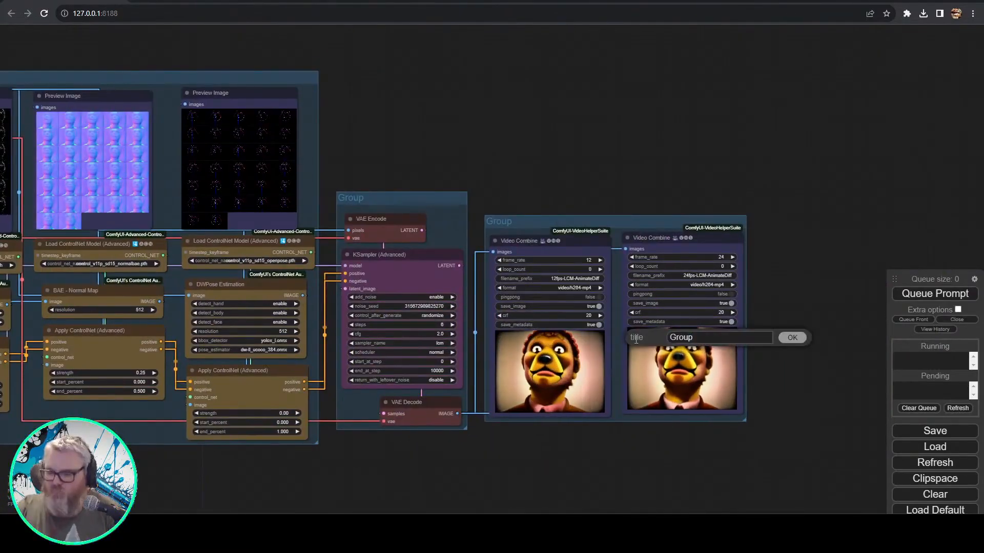
- Title the Video Combine group Output, the KSampler group Diffusion and the group of ControlNet nodes ControlNet
text(Output)
key(Return)
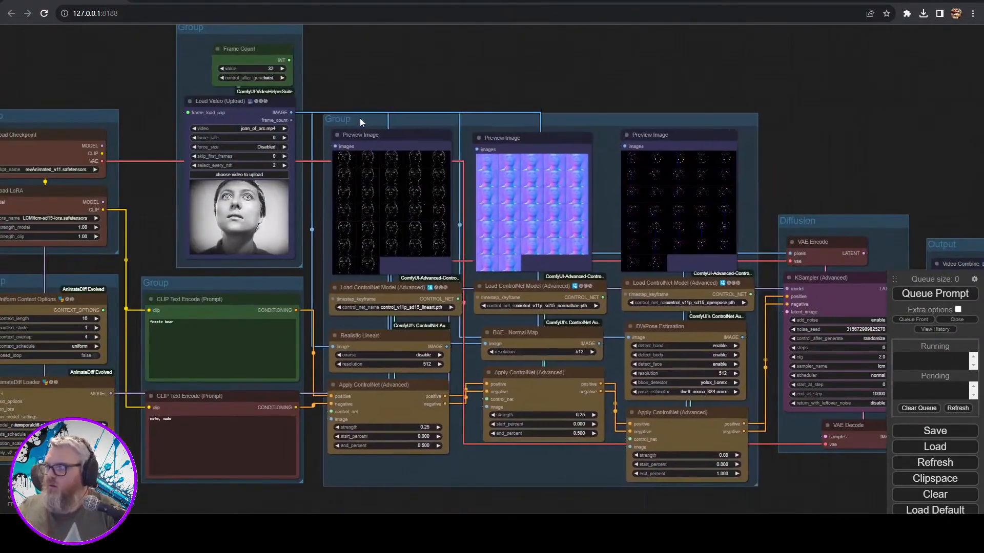
right_click(360, 118)
click(453, 233)
text(ControlNet)
key(Return)
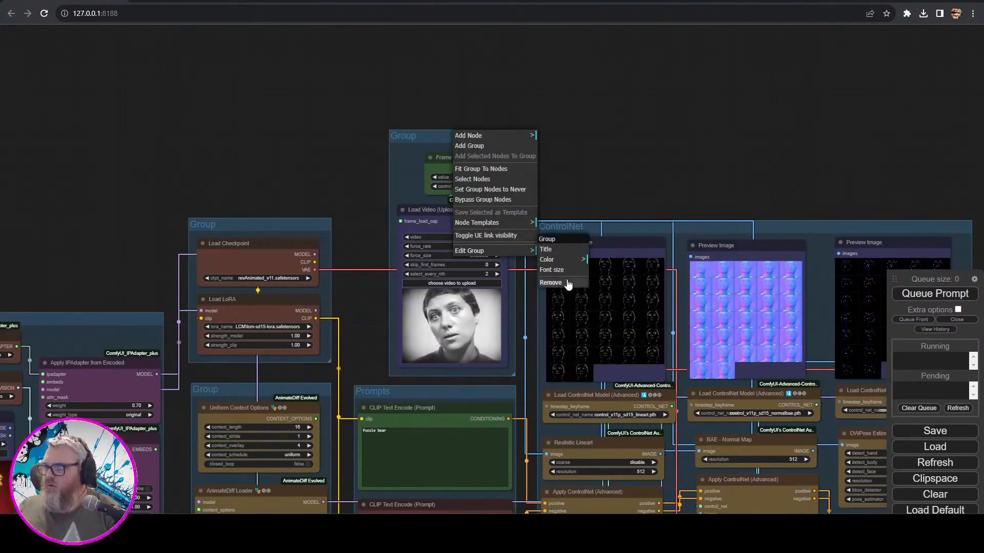
- Title the text prompt group Prompts, the video loading group Input Video and the model loading group Checkpoint / LoRA
click(545, 249)
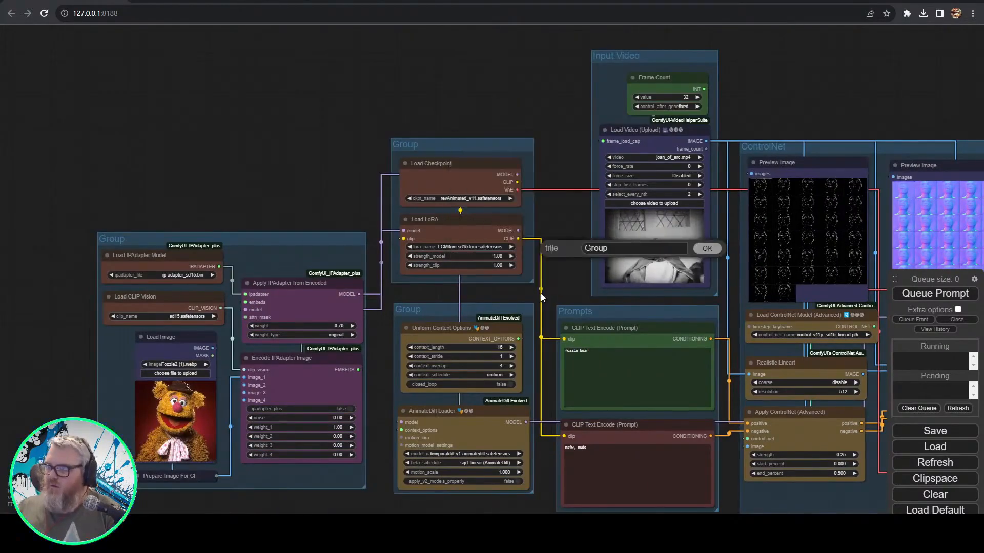
text(Checkpouint / LoRA)
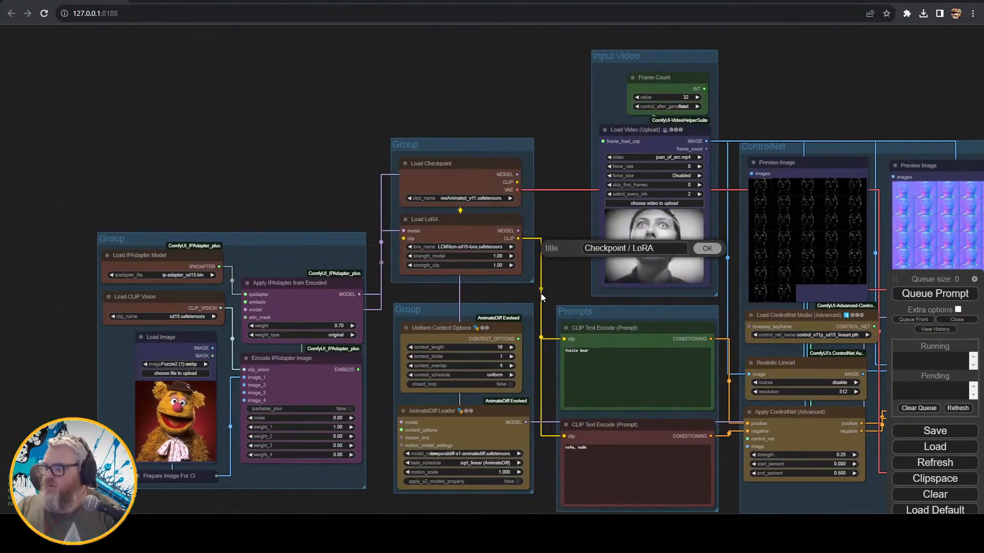
key(Return)
- Title the context options and motion loader group AnimateDiff, and the reference image group IPAdapters
right_click(410, 310)
click(502, 419)
text(AnimateDiff)
key(Return)
right_click(238, 237)
click(251, 353)
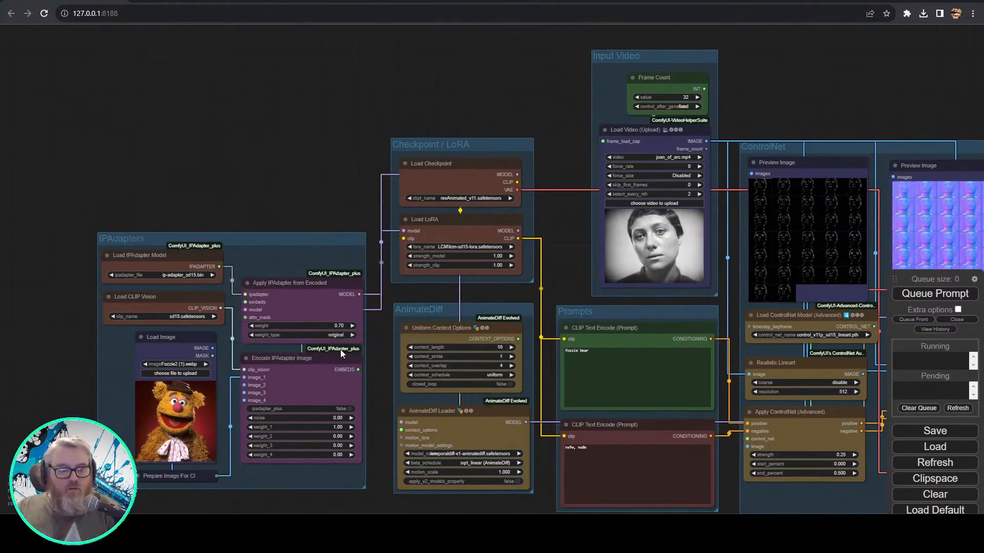
- Color the ControlNet and Prompts groups yellow and the Diffusion group purple
drag(545, 400, 347, 345)
scroll(346, 345, down, 3)
scroll(347, 344, up, 5)
drag(768, 499, 327, 459)
scroll(326, 459, down, 2)
drag(44, 450, 417, 456)
scroll(595, 468, down, 3)
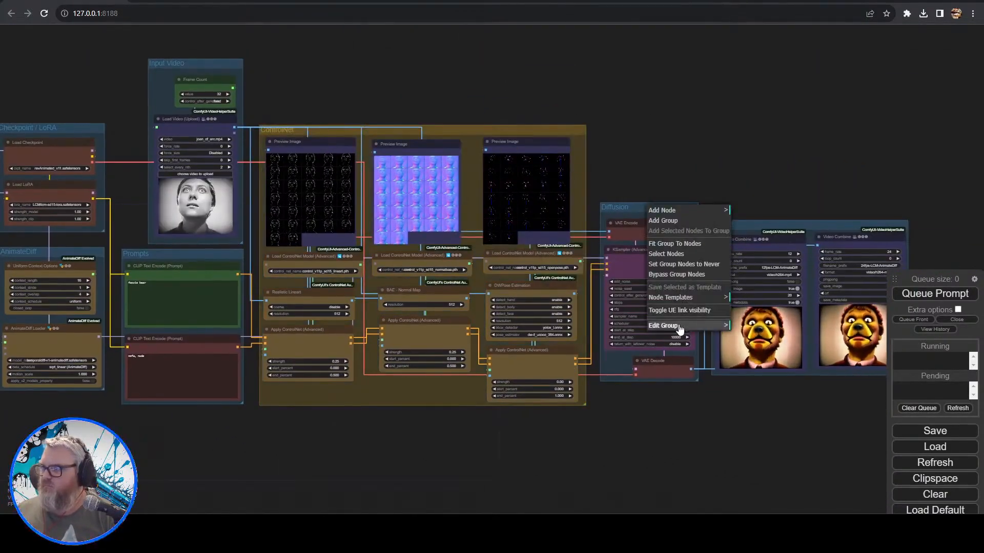
drag(327, 450, 635, 451)
right_click(498, 251)
click(533, 369)
click(605, 384)
click(648, 464)
- Color the Input Video group blue, the Checkpoint / LoRA group brown and the AnimateDiff group yellow
right_click(491, 64)
click(647, 226)
right_click(353, 129)
click(367, 245)
click(505, 279)
right_click(373, 253)
click(409, 370)
click(479, 384)
click(525, 466)
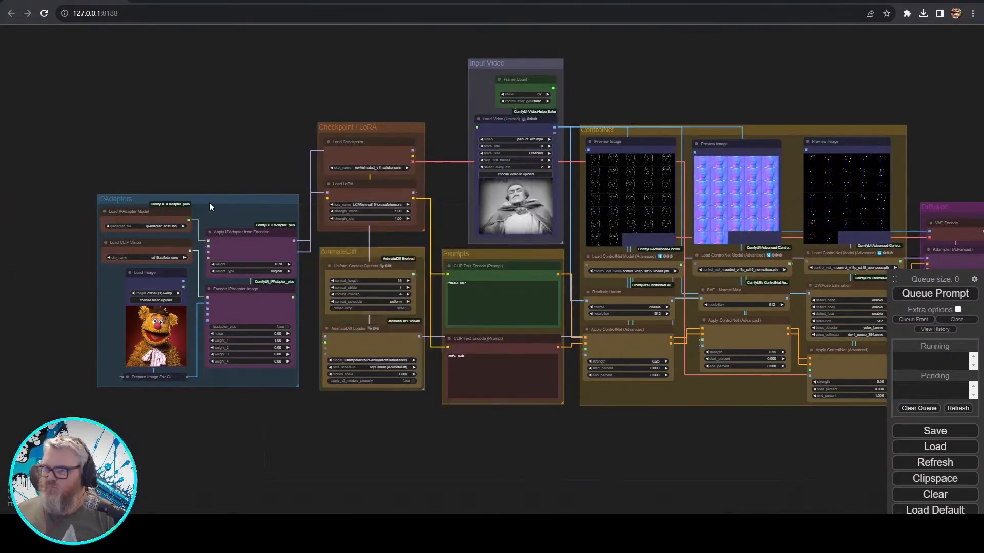
- Color the IPAdapters group blue and the Prompts group green
right_click(208, 200)
click(241, 314)
click(307, 328)
click(359, 370)
scroll(466, 446, up, 3)
right_click(431, 181)
click(453, 298)
click(524, 305)
click(581, 338)
- Look over the color-coded groups from IPAdapters through ControlNet to check the workflow layout
drag(547, 465, 449, 444)
scroll(449, 444, up, 4)
drag(768, 447, 428, 447)
scroll(428, 446, down, 5)
drag(169, 456, 820, 468)
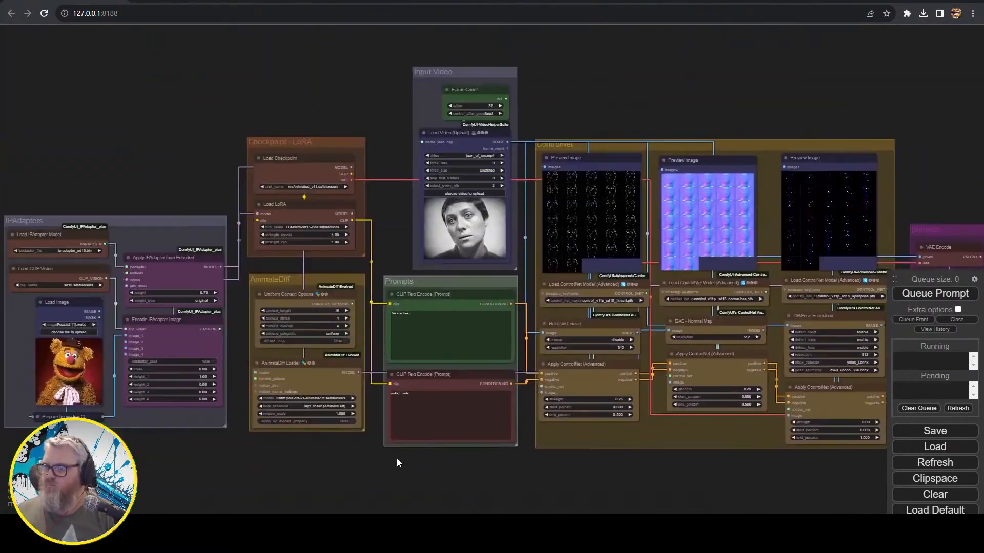
scroll(289, 470, up, 3)
drag(289, 470, 390, 499)
scroll(391, 499, down, 1)
drag(451, 501, 385, 492)
- Move the VAE reroute below the ControlNet group and add a second reroute on its link, under the middle of that group
drag(866, 504, 518, 487)
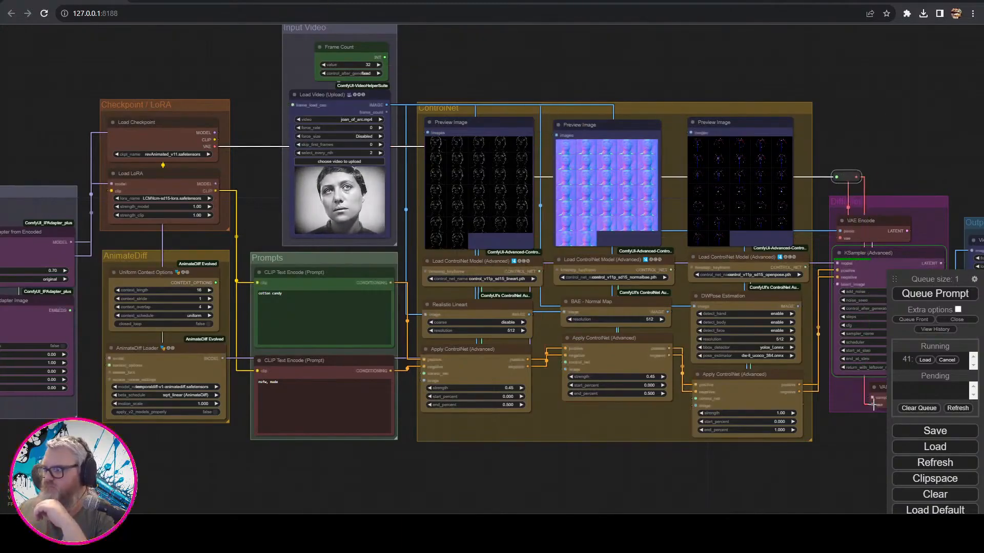
drag(846, 177, 797, 460)
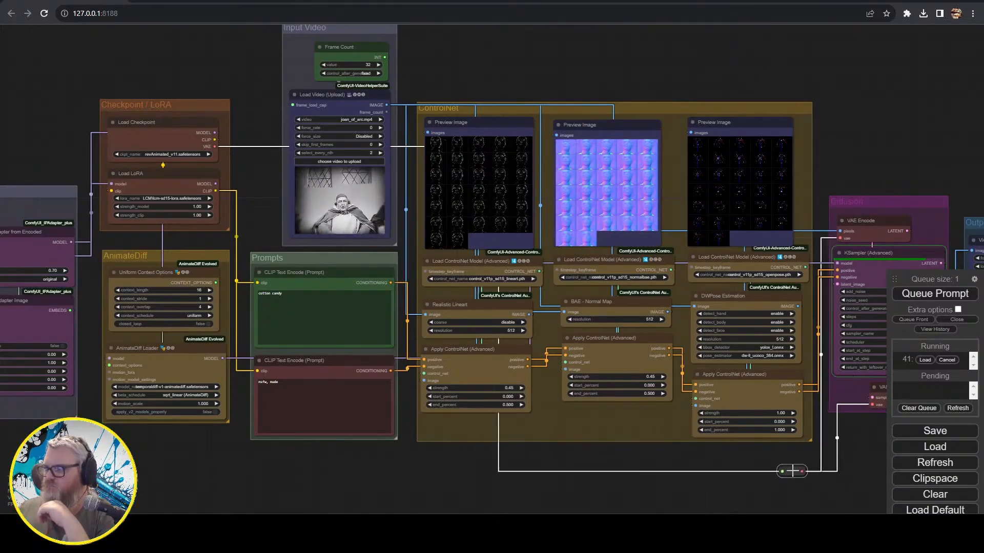
click(717, 483)
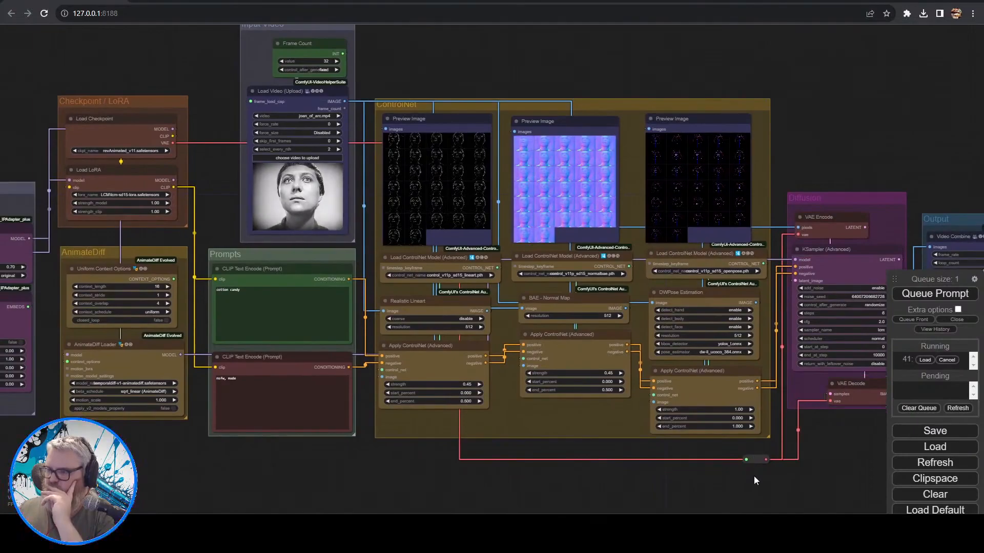
drag(746, 460, 720, 463)
click(738, 464)
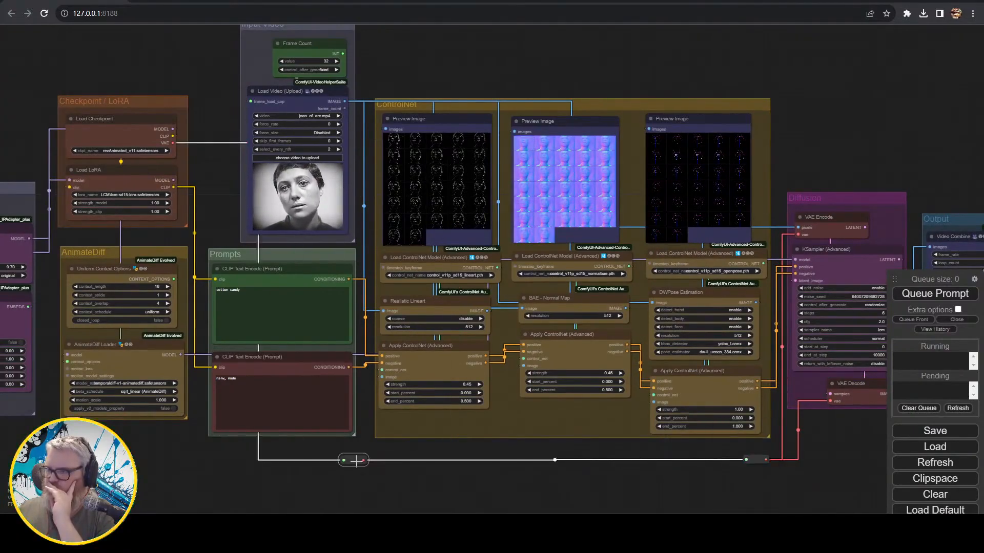
drag(356, 461, 566, 460)
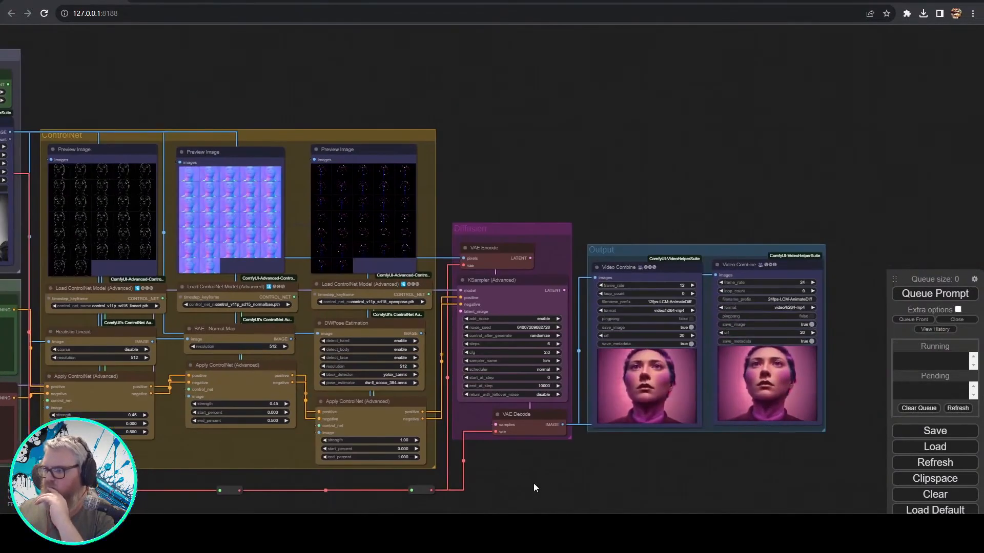
- Review the output videos, then set the lineart Apply ControlNet strength to 0.60 and queue the prompt
drag(532, 487, 704, 418)
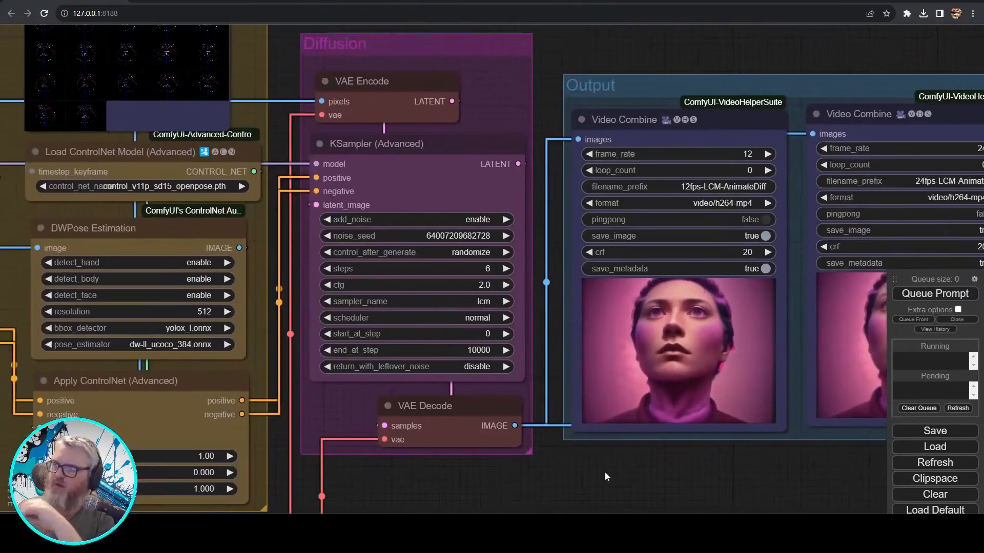
scroll(605, 472, down, 5)
drag(469, 482, 684, 405)
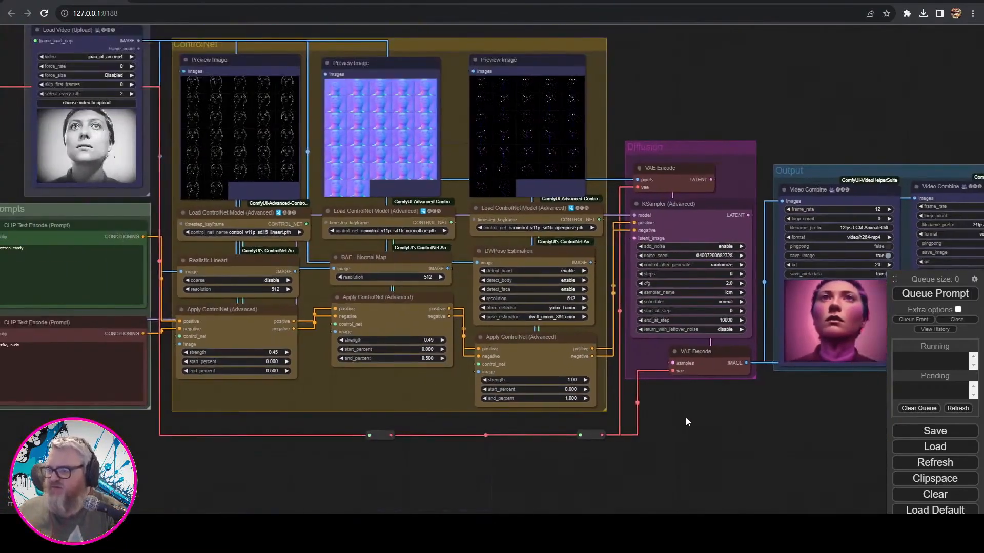
click(284, 357)
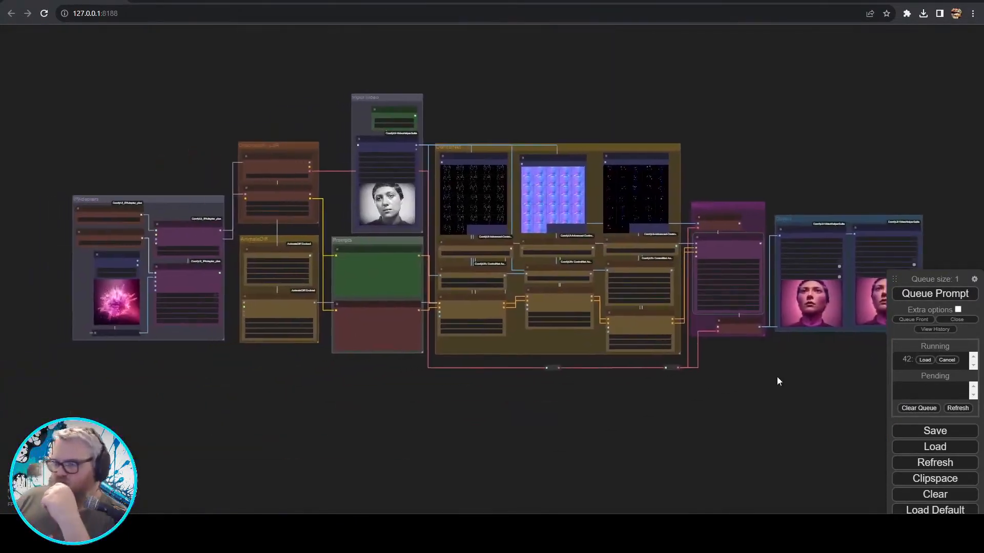
- Examine the reference image, prompts, ControlNet and KSampler settings and the output videos across the groups during the run
scroll(386, 411, up, 3)
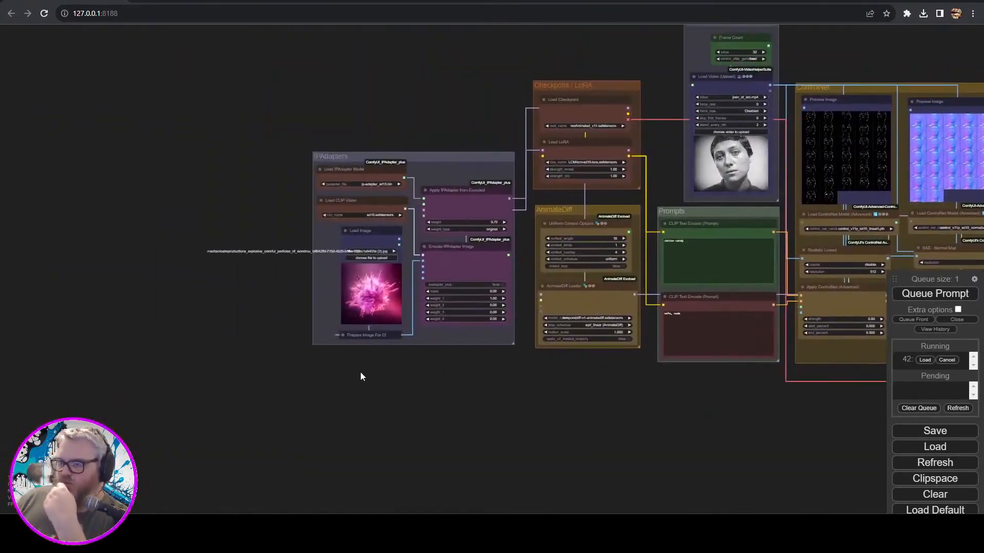
scroll(360, 375, up, 5)
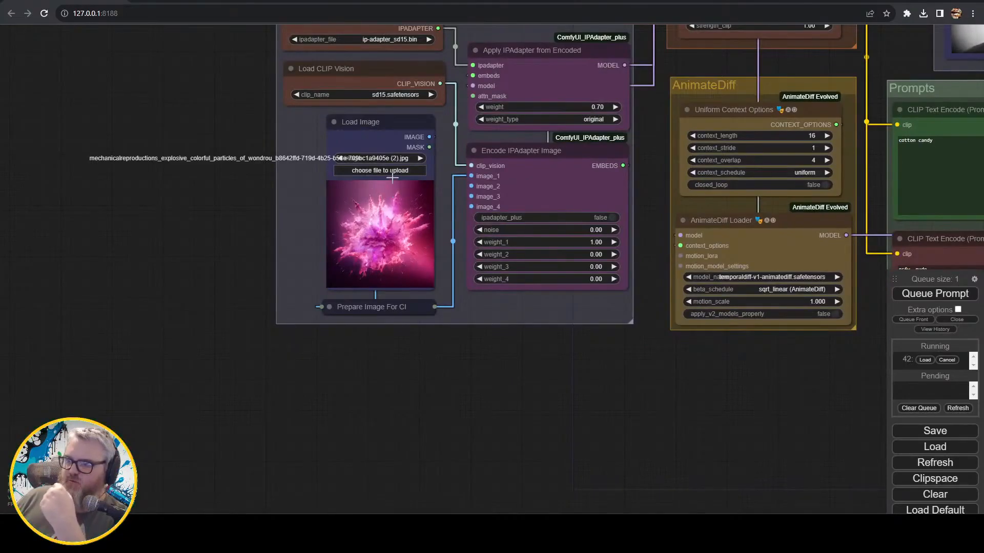
drag(619, 401, 202, 458)
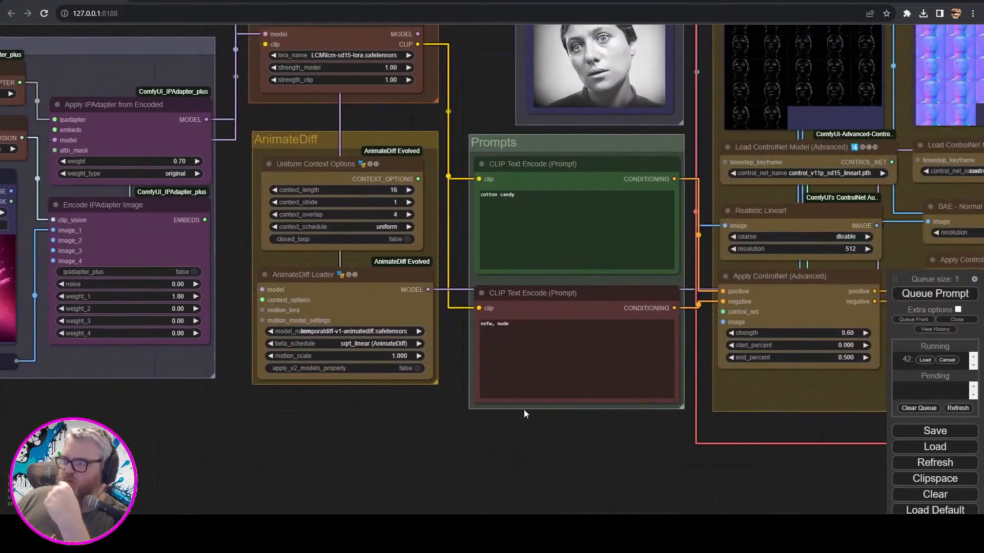
drag(524, 410, 316, 465)
drag(299, 112, 122, 185)
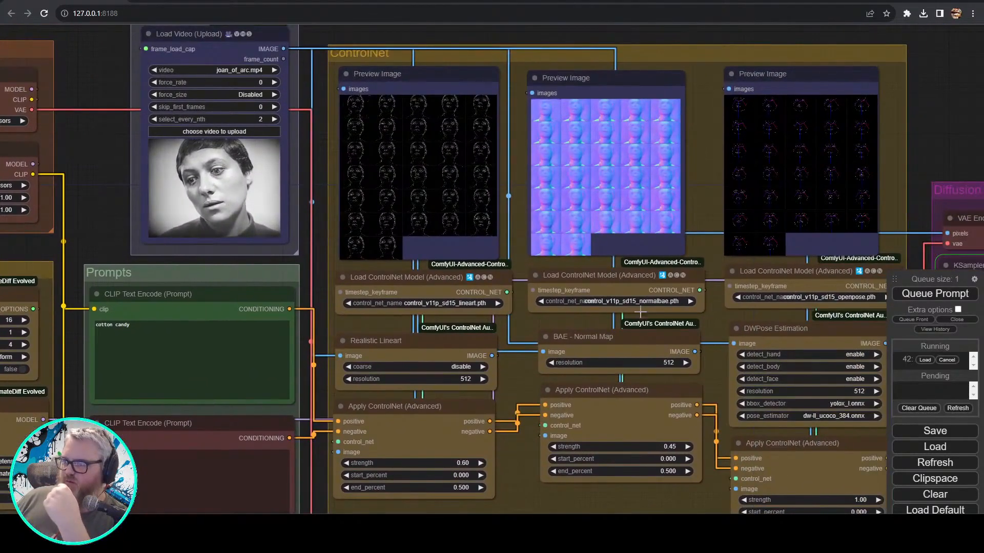
scroll(647, 490, down, 5)
drag(789, 158, 389, 5)
scroll(506, 177, up, 5)
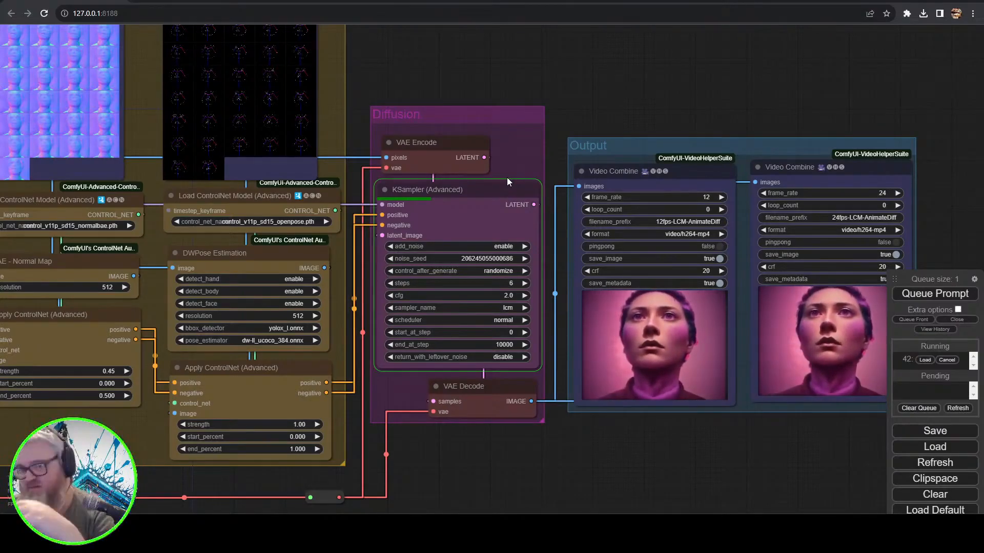
scroll(510, 297, down, 6)
drag(275, 67, 747, 100)
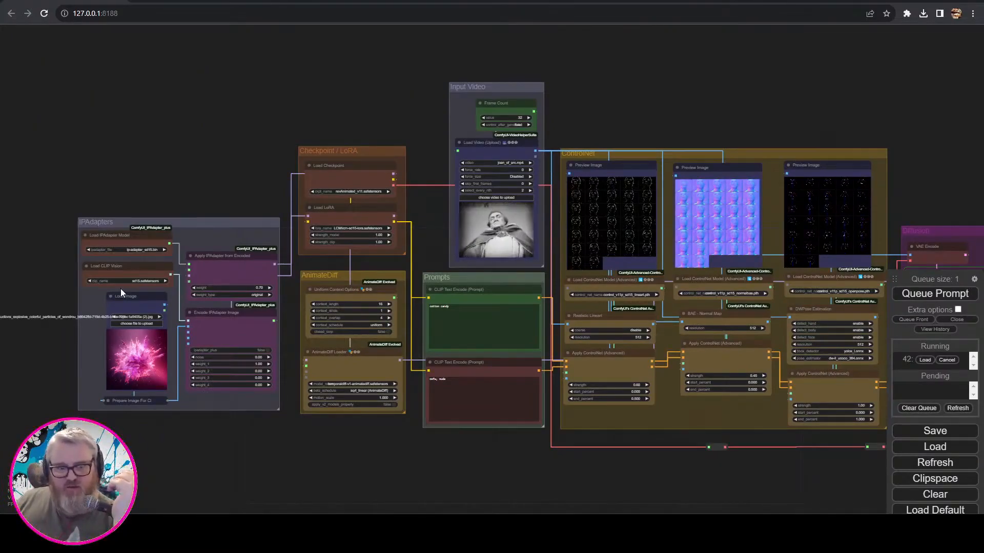
drag(533, 464, 241, 459)
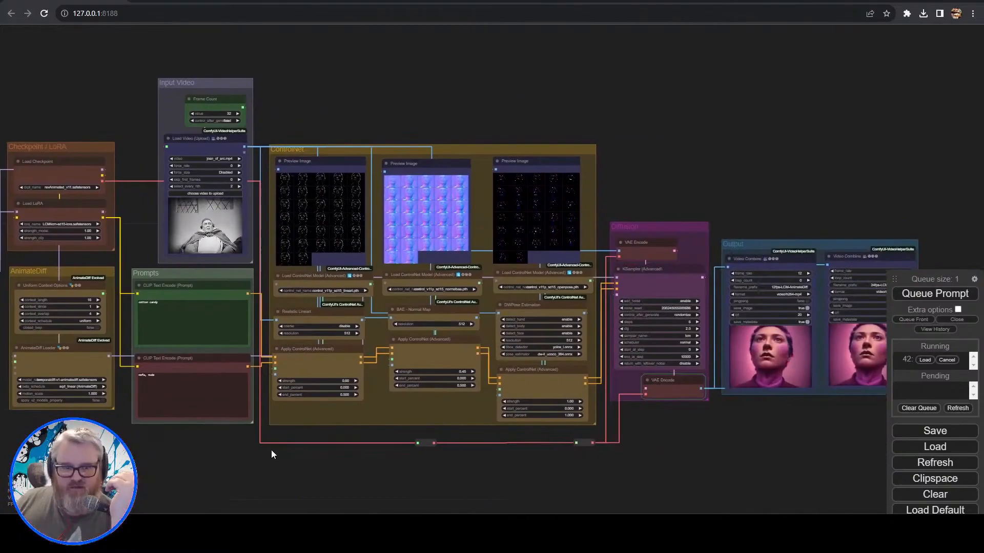
drag(672, 474, 518, 486)
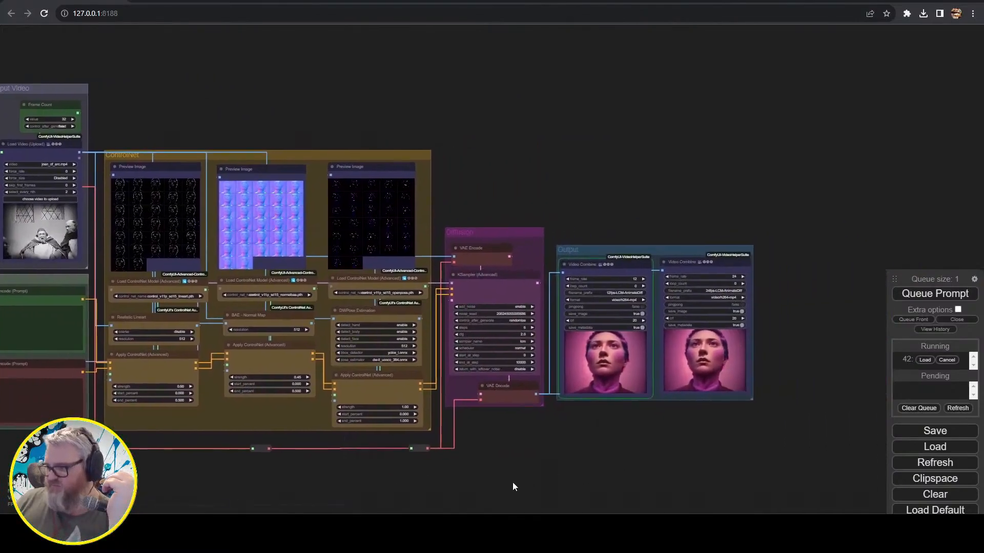
scroll(582, 395, up, 10)
scroll(594, 454, down, 8)
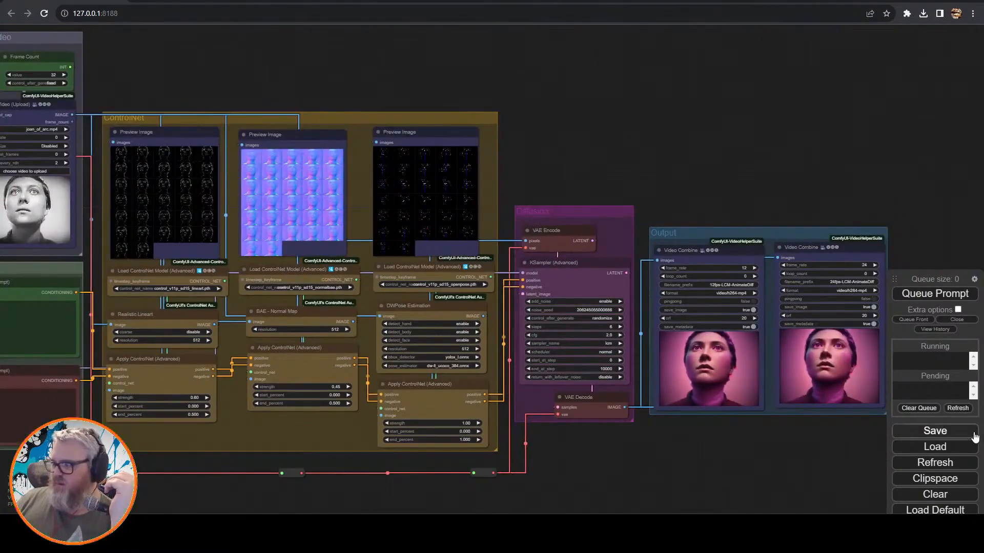
- Save the workflow as "LCM IPAdapters AnimateDiff ControlNet Workflow" and queue the prompt again
scroll(605, 482, down, 3)
scroll(606, 481, up, 3)
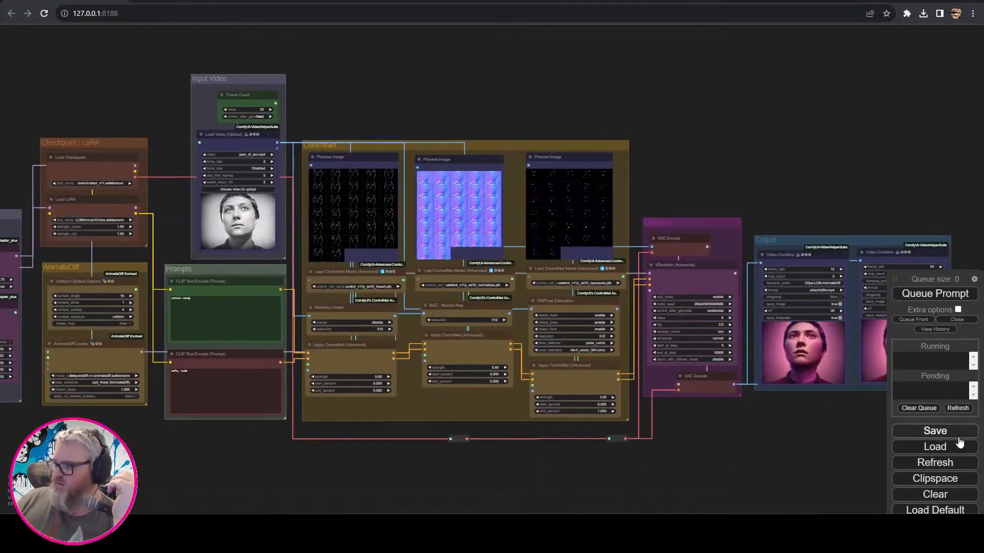
click(935, 431)
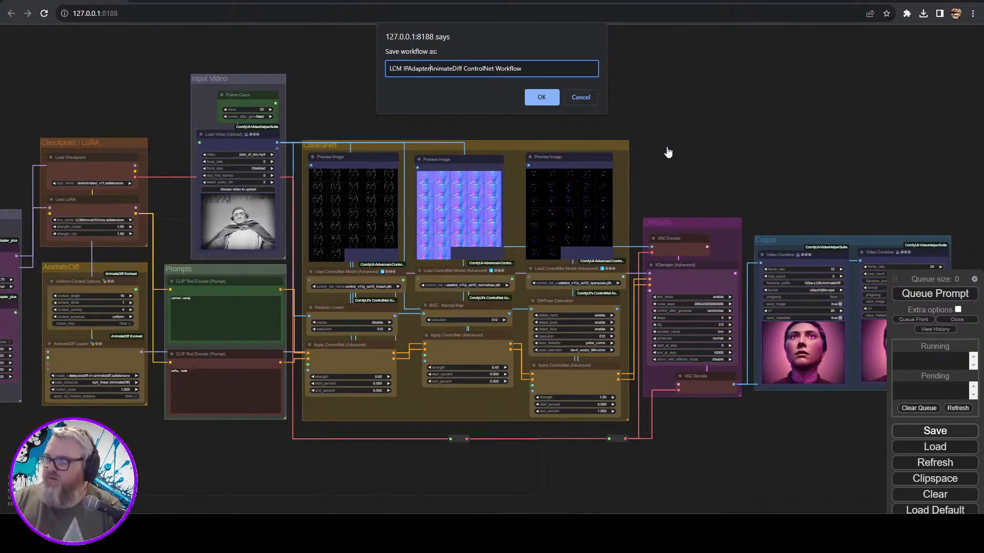
key(Return)
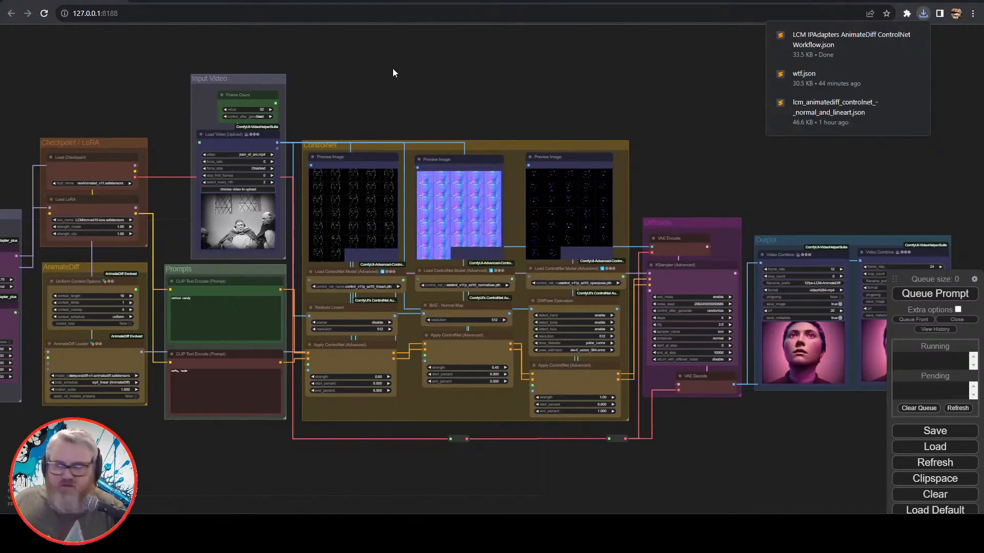
key(ctrl+Return)
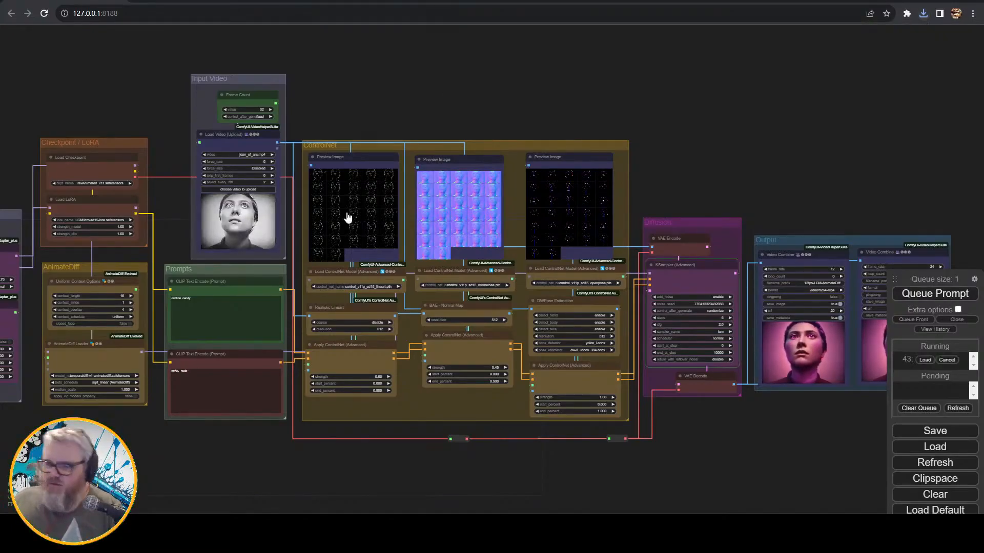
- Switch to the terminal, split its tab, run nvitop in the new pane and shrink the text so it fits
key(alt+Tab)
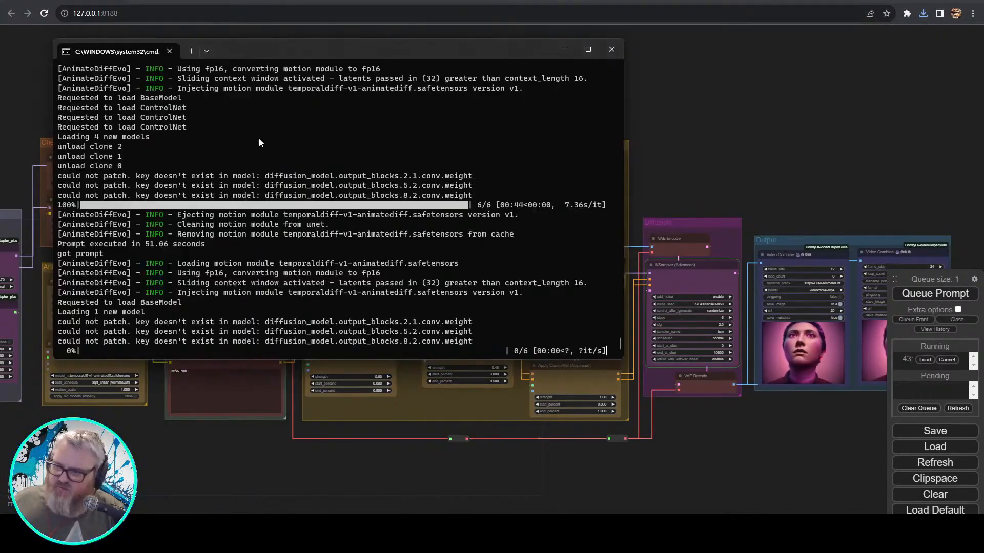
right_click(126, 54)
click(168, 115)
text(nvitop)
key(Return)
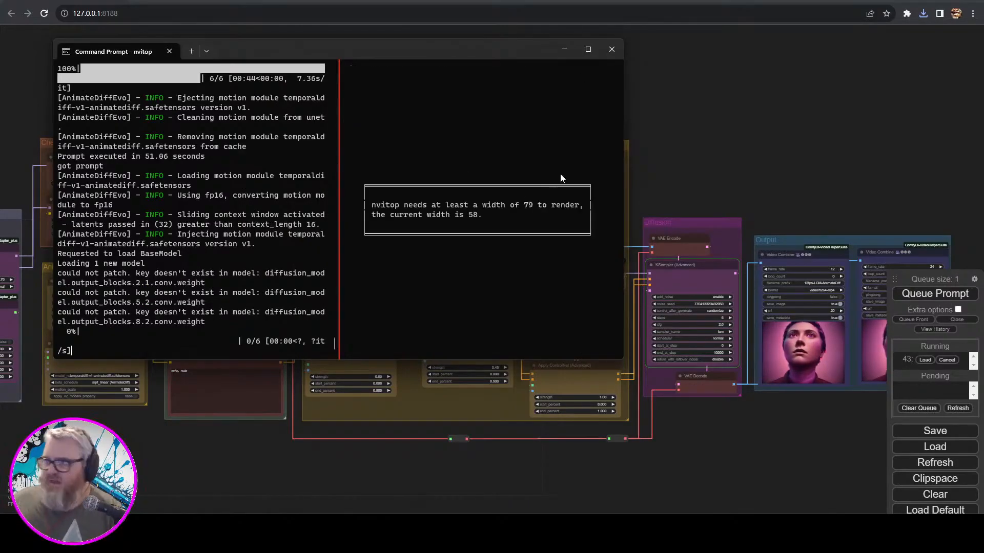
scroll(550, 257, down, 3)
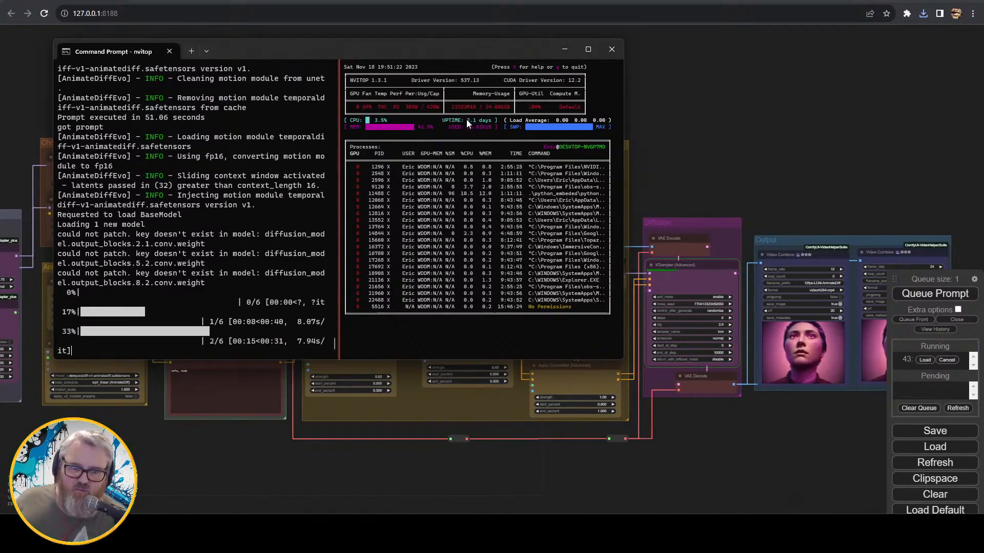
- Return to ComfyUI and shift the IPAdapters group slightly away from the Checkpoint / LoRA group
click(517, 452)
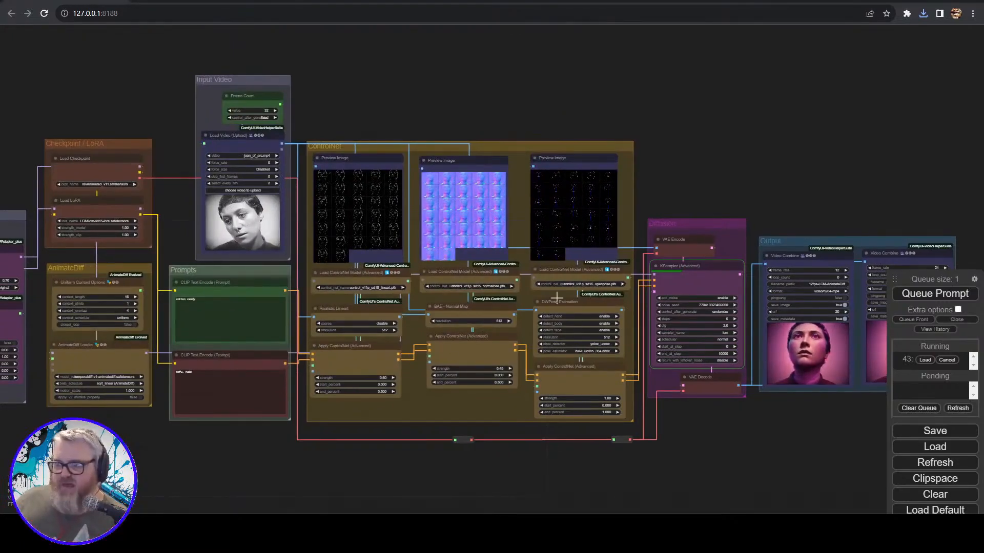
drag(431, 87, 681, 92)
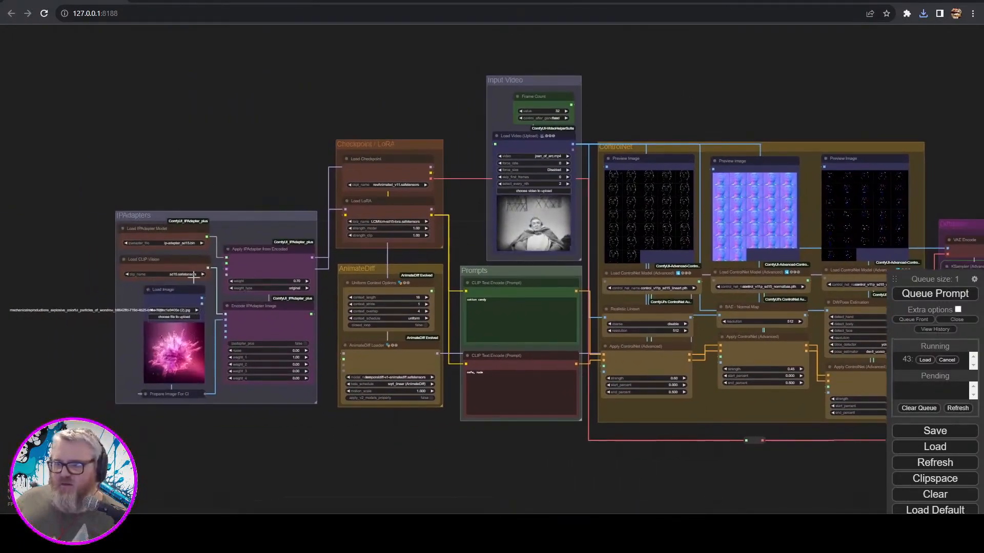
drag(226, 216, 217, 214)
drag(242, 148, 106, 147)
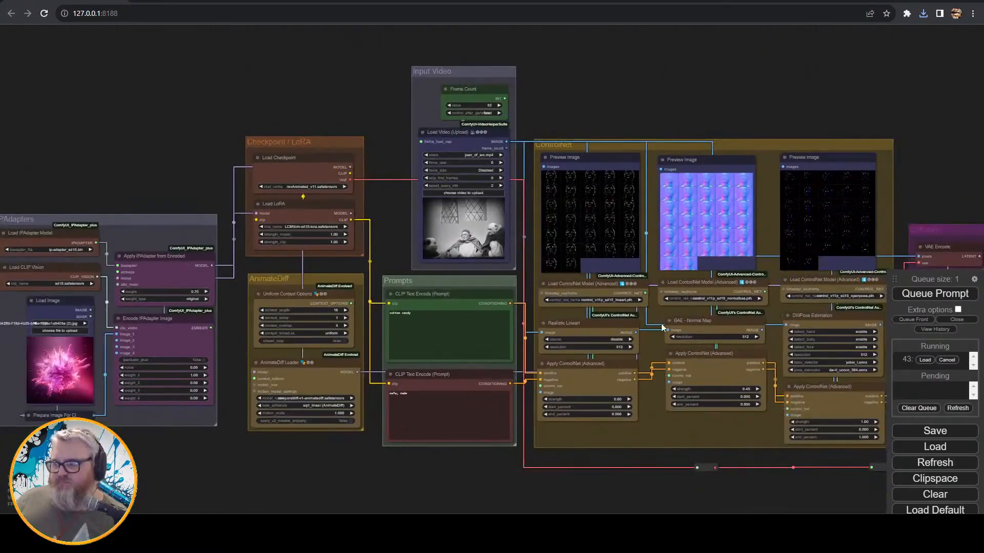
- Check GPU memory usage in the terminal's nvitop pane, then look over the ComfyUI groups from Prompts to Output
key(alt+Tab)
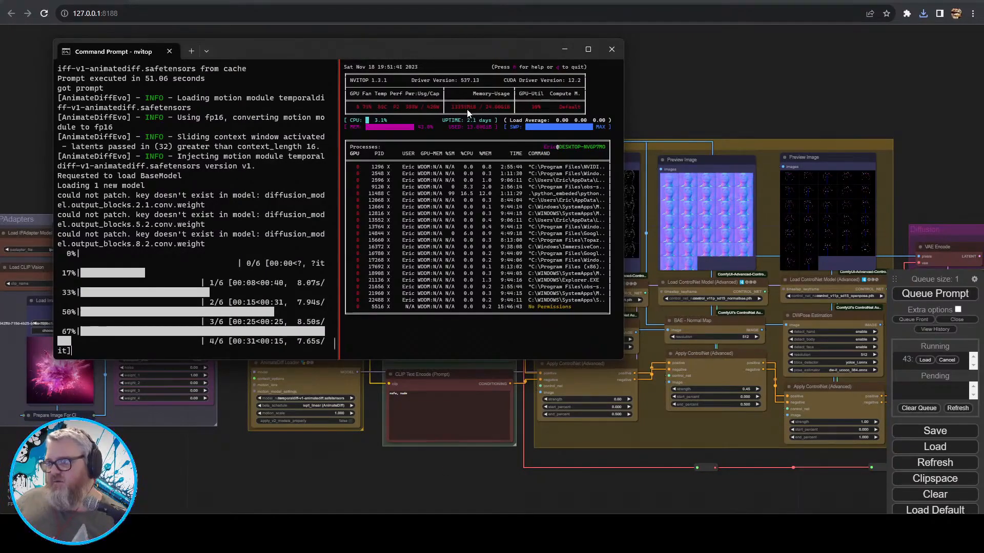
click(417, 473)
drag(456, 457, 293, 475)
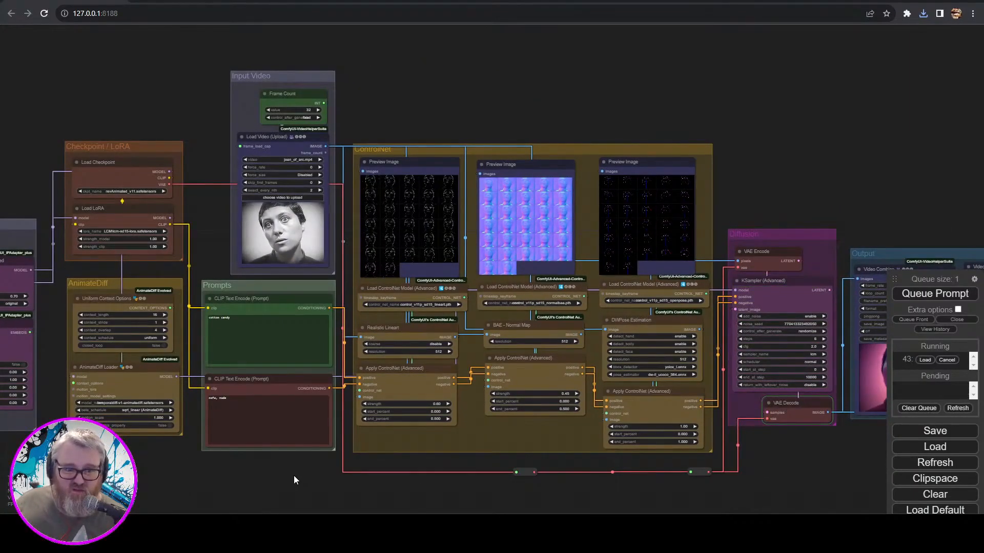
scroll(457, 493, down, 2)
scroll(566, 497, up, 3)
drag(565, 497, 230, 493)
drag(462, 491, 701, 470)
scroll(448, 444, down, 2)
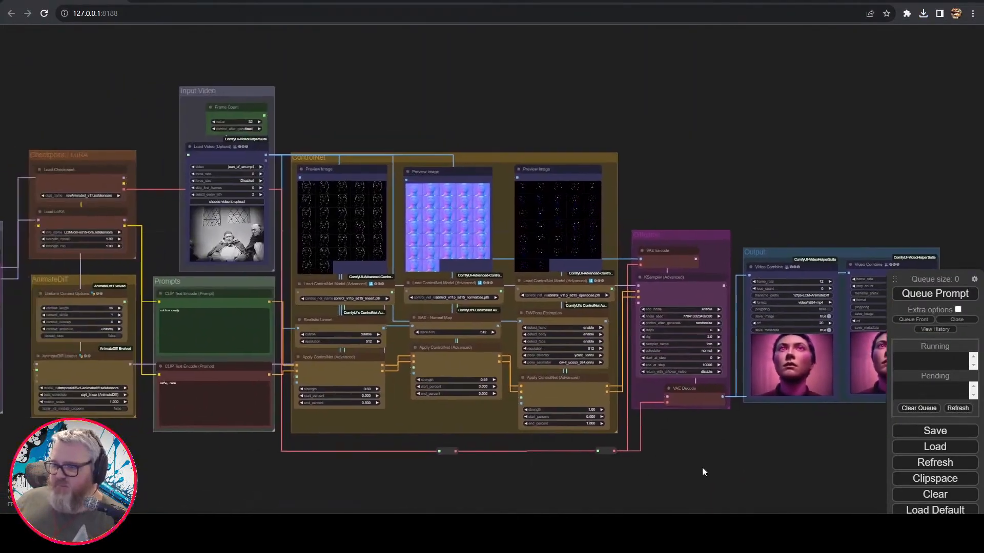
- Review the finished workflow's IPAdapters, AnimateDiff, Checkpoint / LoRA, Prompts and ControlNet groups and their settings
drag(338, 496, 540, 481)
mouse_move(413, 491)
mouse_down()
mouse_move(567, 486)
mouse_move(430, 495)
mouse_up()
scroll(435, 496, up, 2)
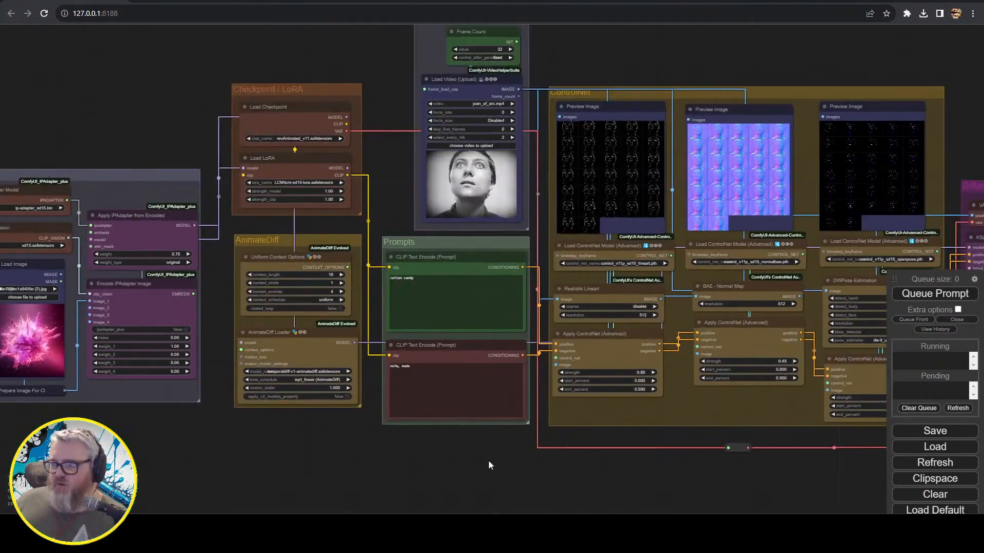
scroll(426, 464, up, 4)
drag(451, 451, 454, 506)
drag(296, 483, 607, 486)
scroll(453, 486, down, 3)
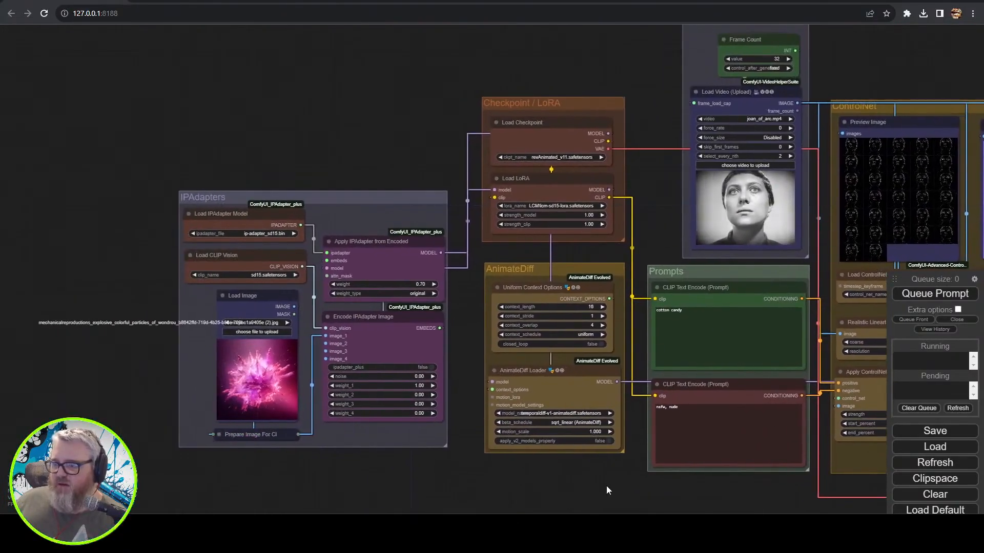
scroll(556, 497, up, 4)
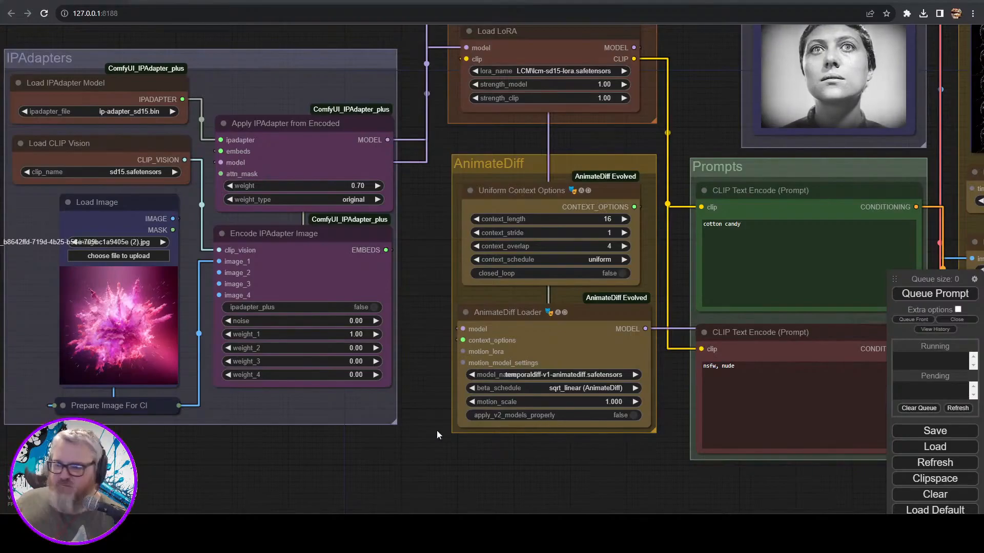
scroll(342, 460, down, 6)
drag(342, 459, 469, 454)
drag(797, 469, 510, 493)
scroll(507, 485, up, 3)
scroll(508, 478, down, 2)
drag(309, 473, 458, 454)
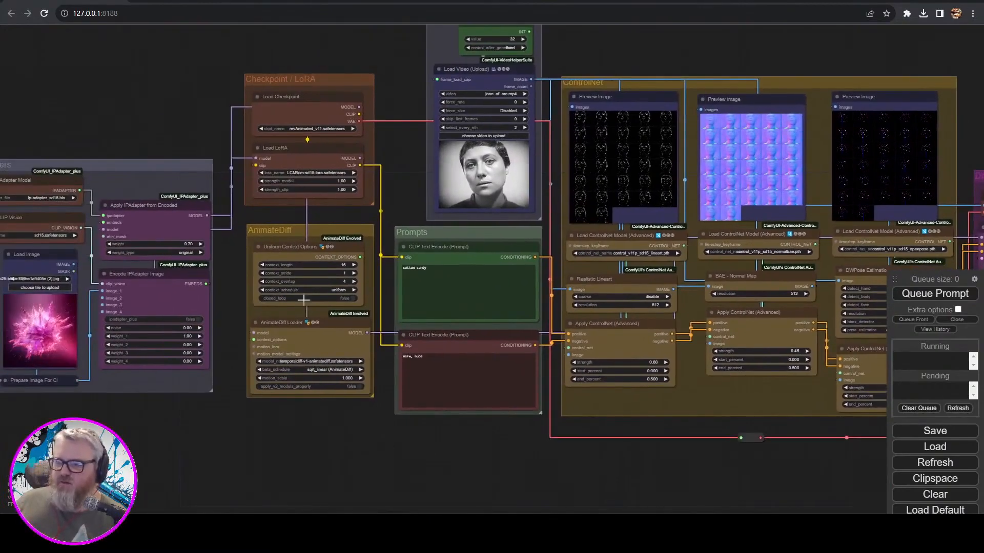
- Look over the workflow from the AnimateDiff and Prompts groups through the ControlNet group to the Diffusion and Output groups
drag(293, 229, 289, 226)
drag(362, 468, 427, 486)
scroll(429, 500, up, 3)
drag(481, 455, 312, 493)
drag(321, 165, 263, 385)
drag(582, 192, 279, 99)
drag(605, 289, 504, 251)
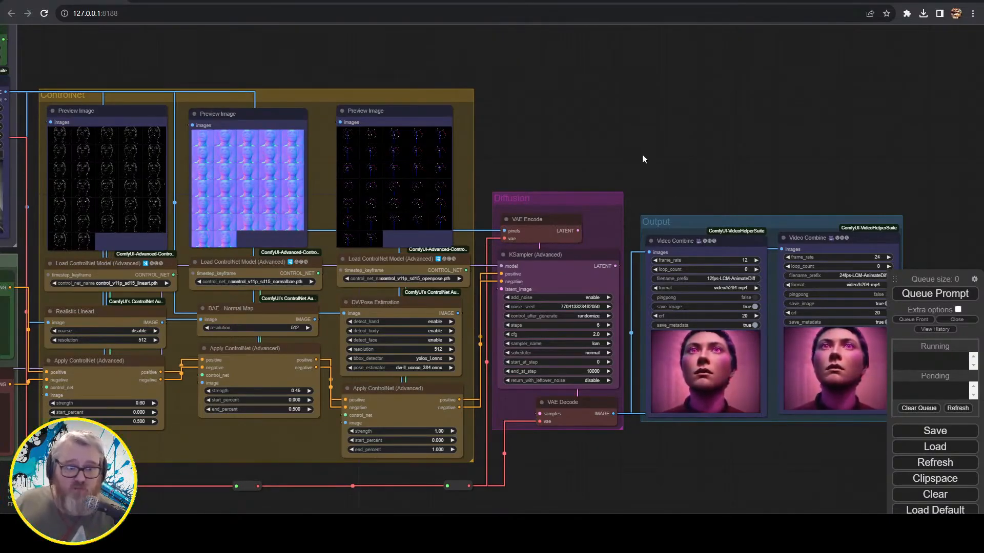
- Examine the Checkpoint / LoRA group and how its Load LoRA node connects to the IPAdapter, AnimateDiff and prompt nodes
drag(538, 148, 973, 137)
scroll(968, 189, down, 4)
scroll(546, 169, up, 9)
drag(521, 192, 396, 220)
scroll(429, 206, down, 3)
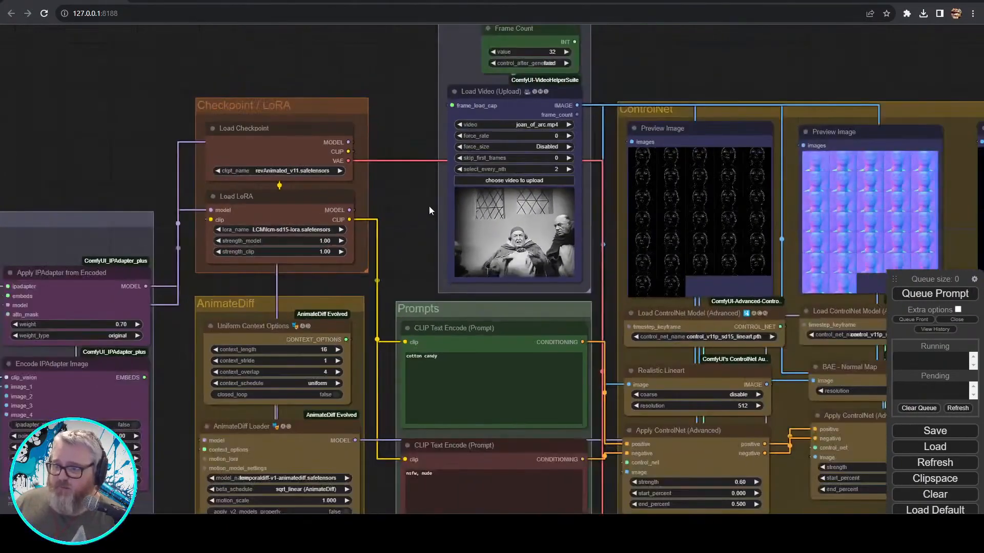
scroll(386, 180, up, 3)
scroll(313, 172, up, 2)
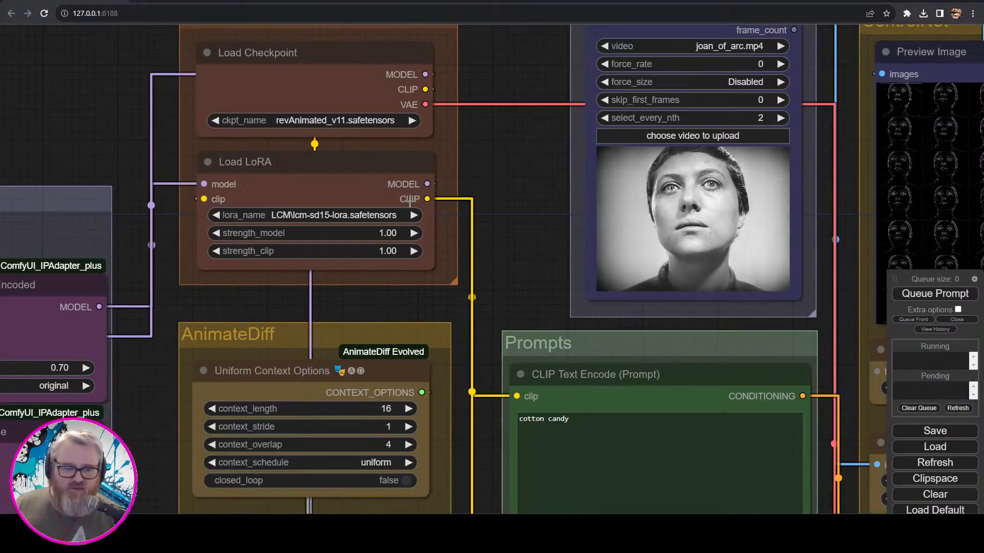
drag(118, 157, 361, 216)
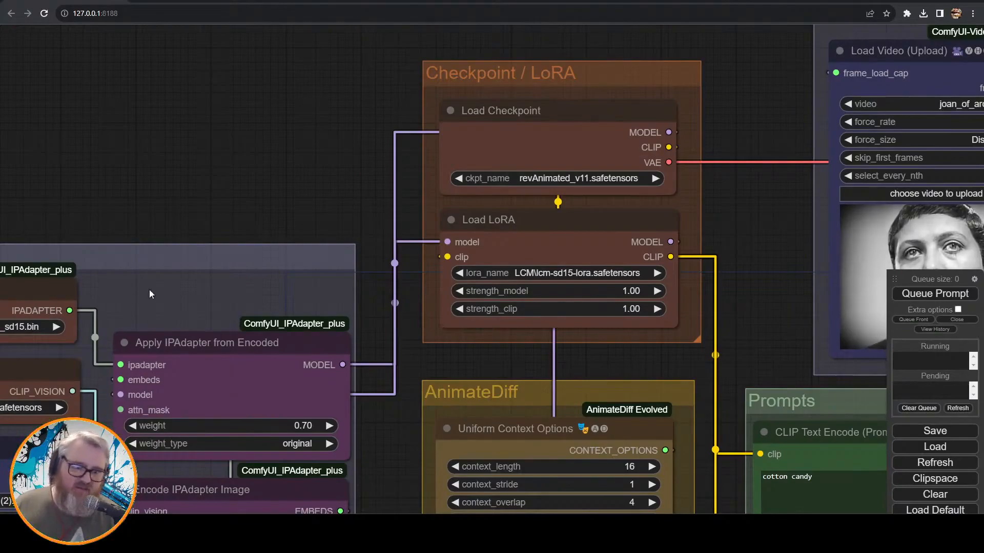
click(594, 237)
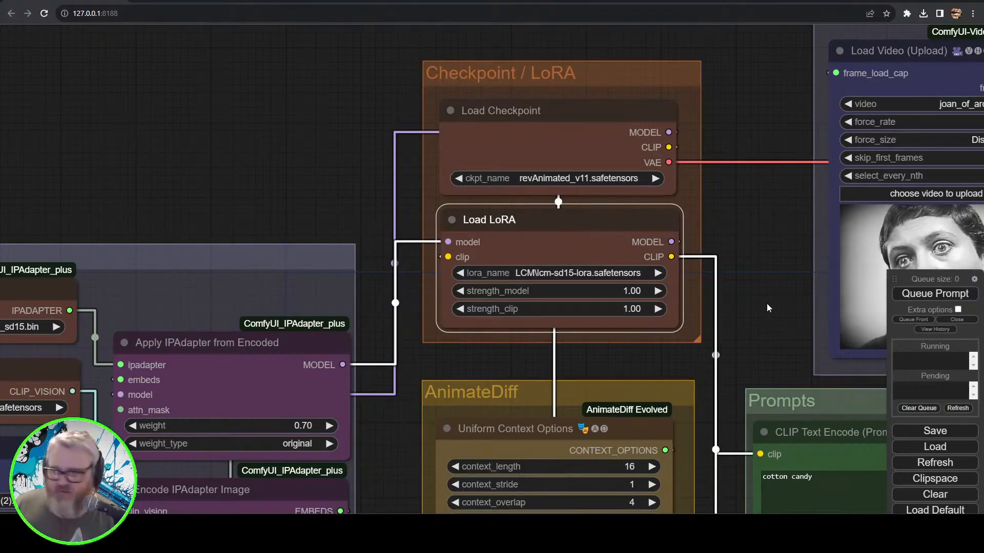
- Examine the ControlNet group and view the models available for the lineart ControlNet loader without changing the selection
scroll(462, 208, down, 4)
drag(463, 208, 112, 108)
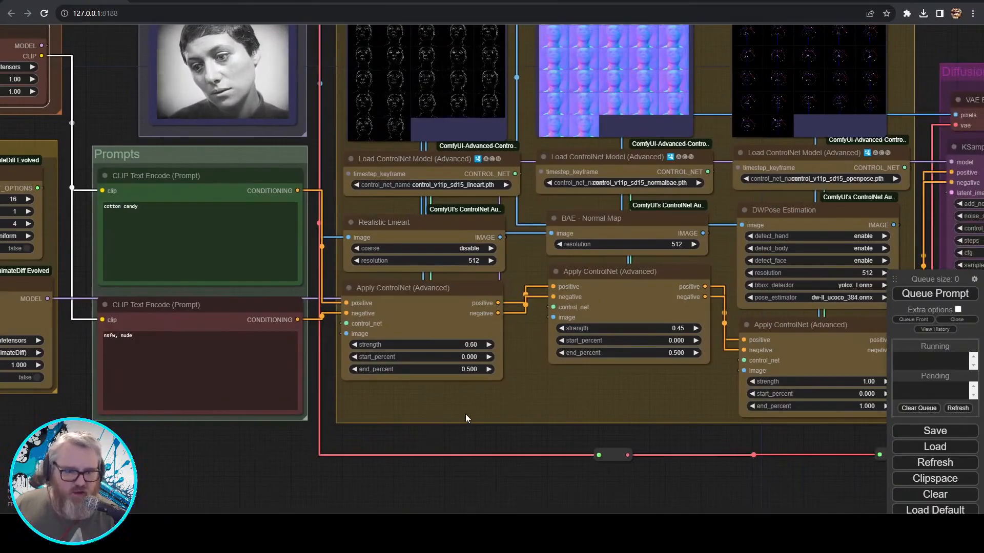
drag(508, 393, 449, 514)
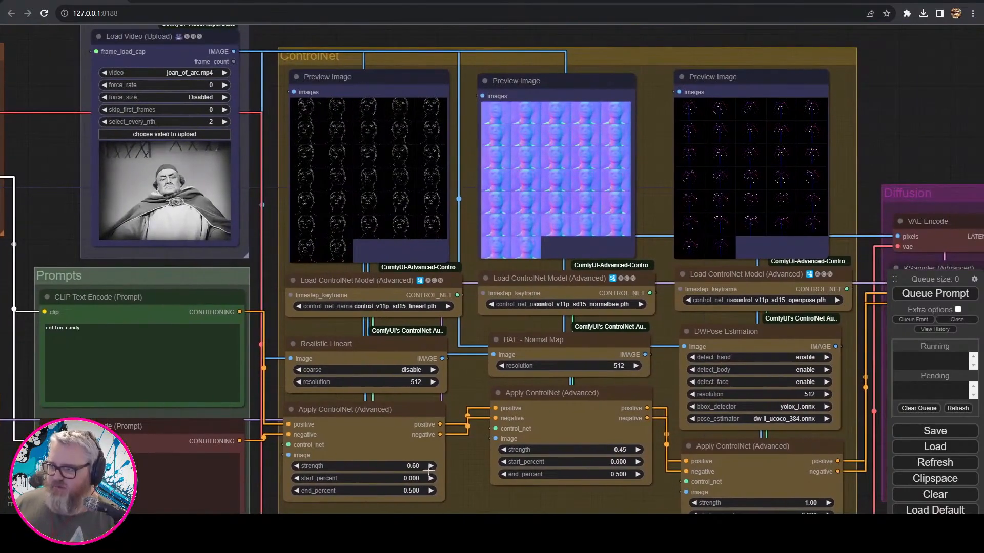
click(418, 302)
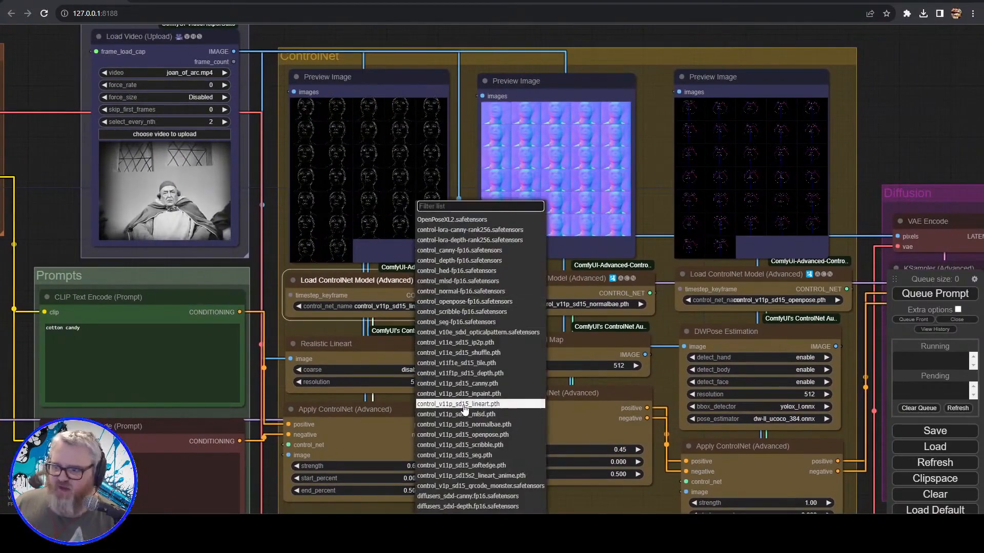
click(253, 472)
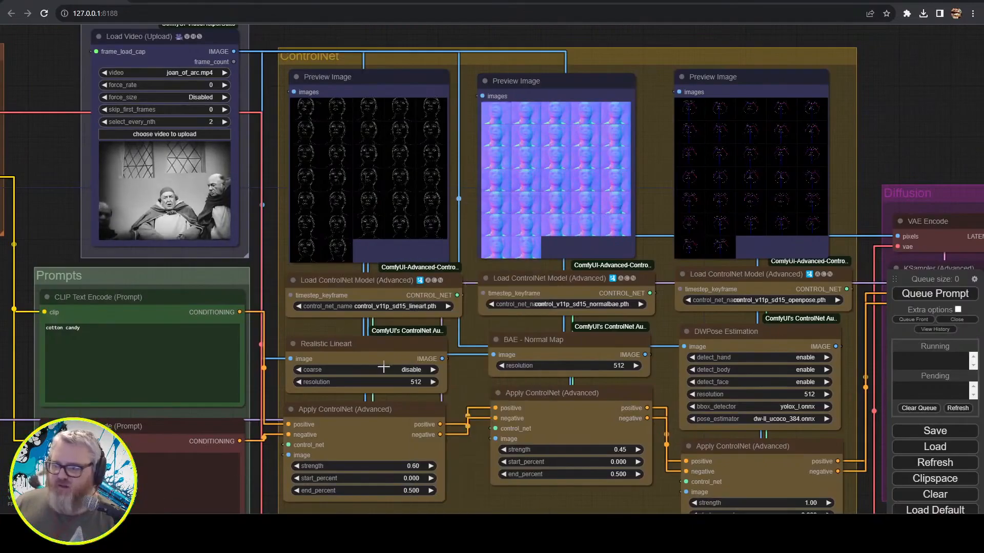